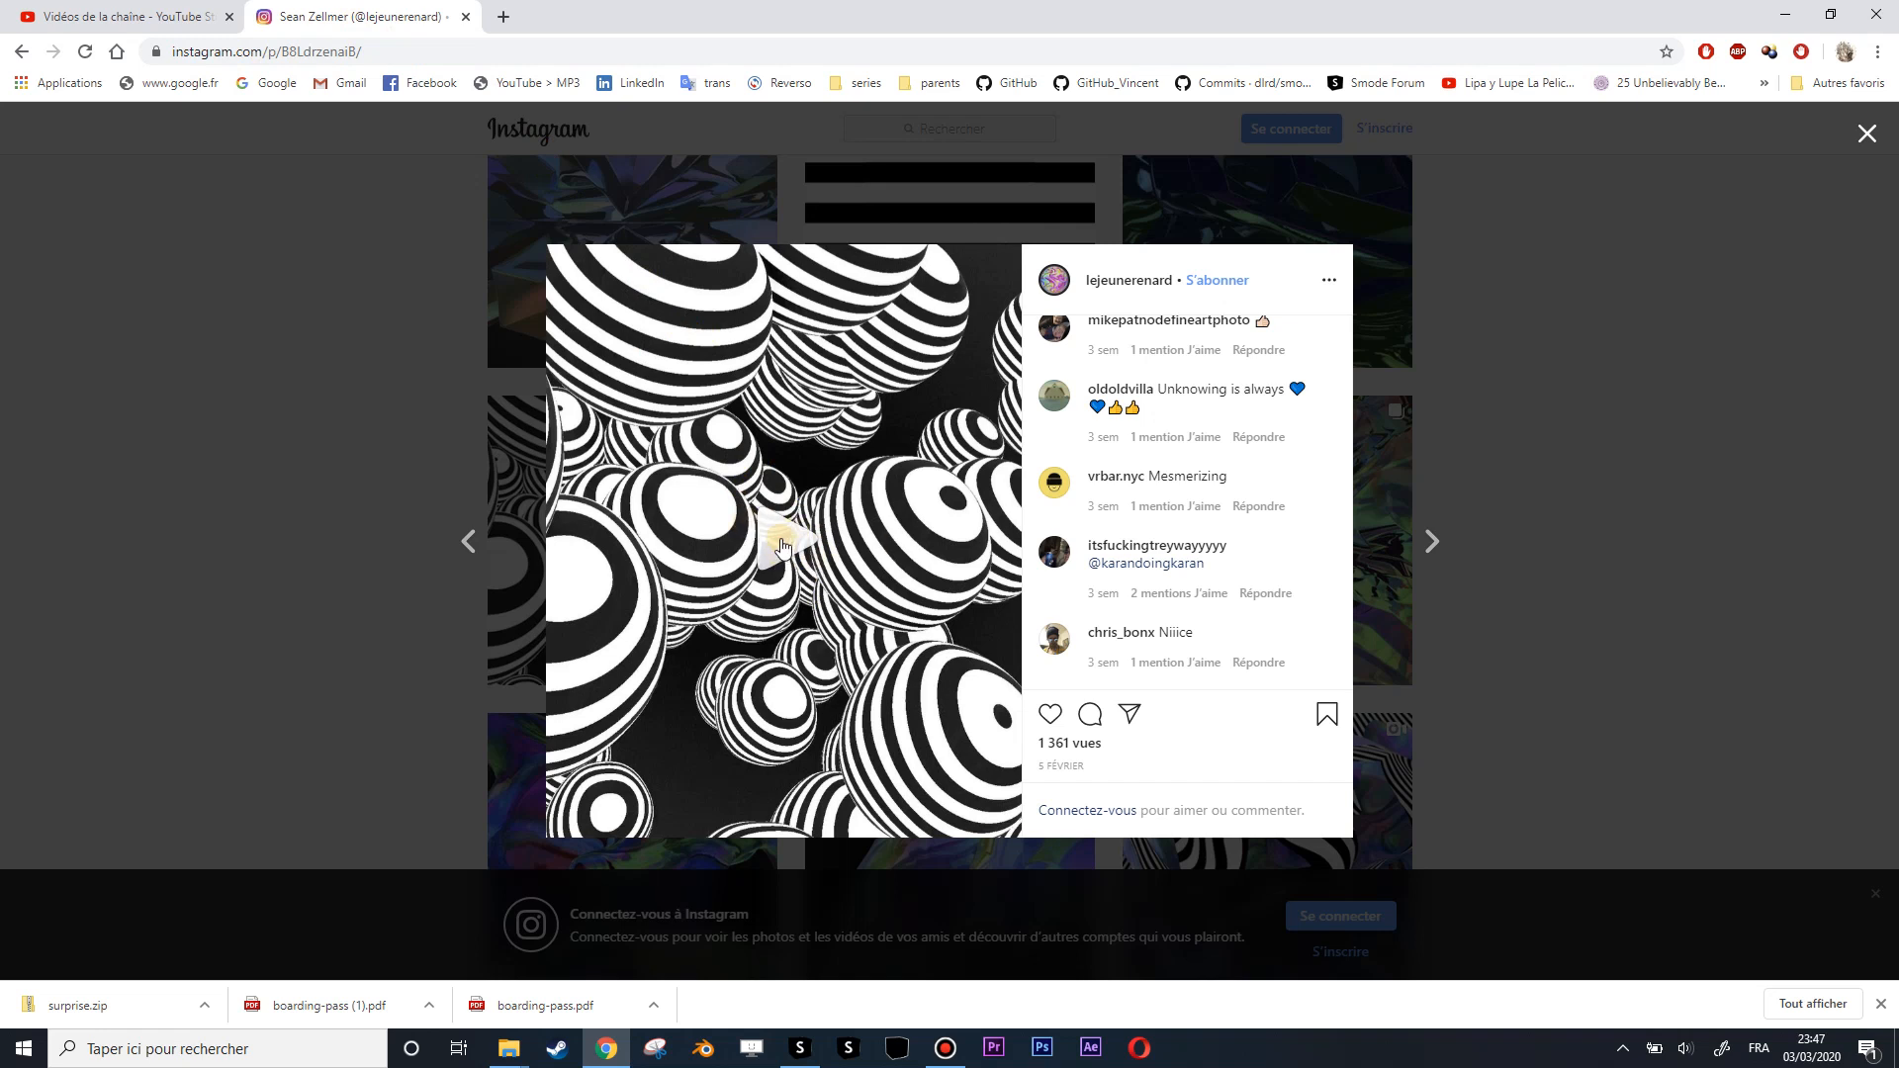
# Play and pause the striped-spheres reference video, and switch to Smode.
pyautogui.click(781, 545)
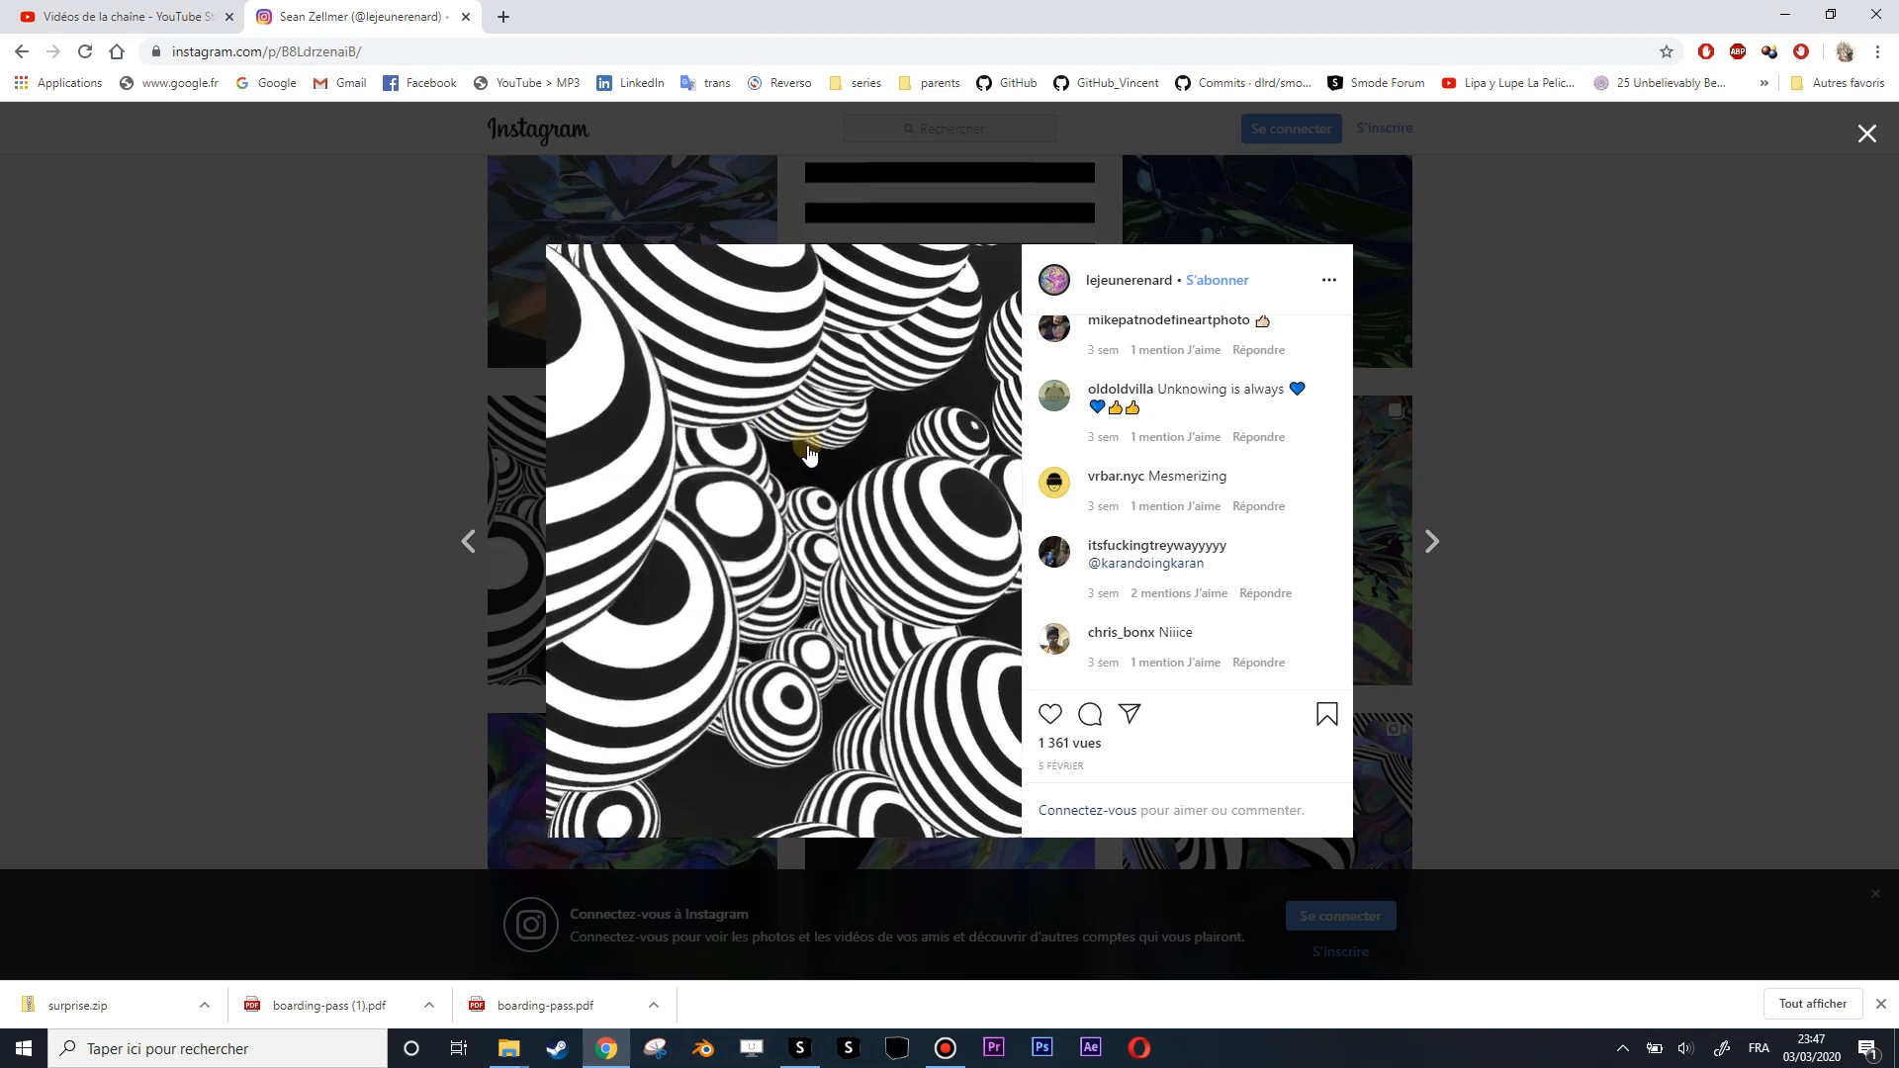
pyautogui.click(808, 456)
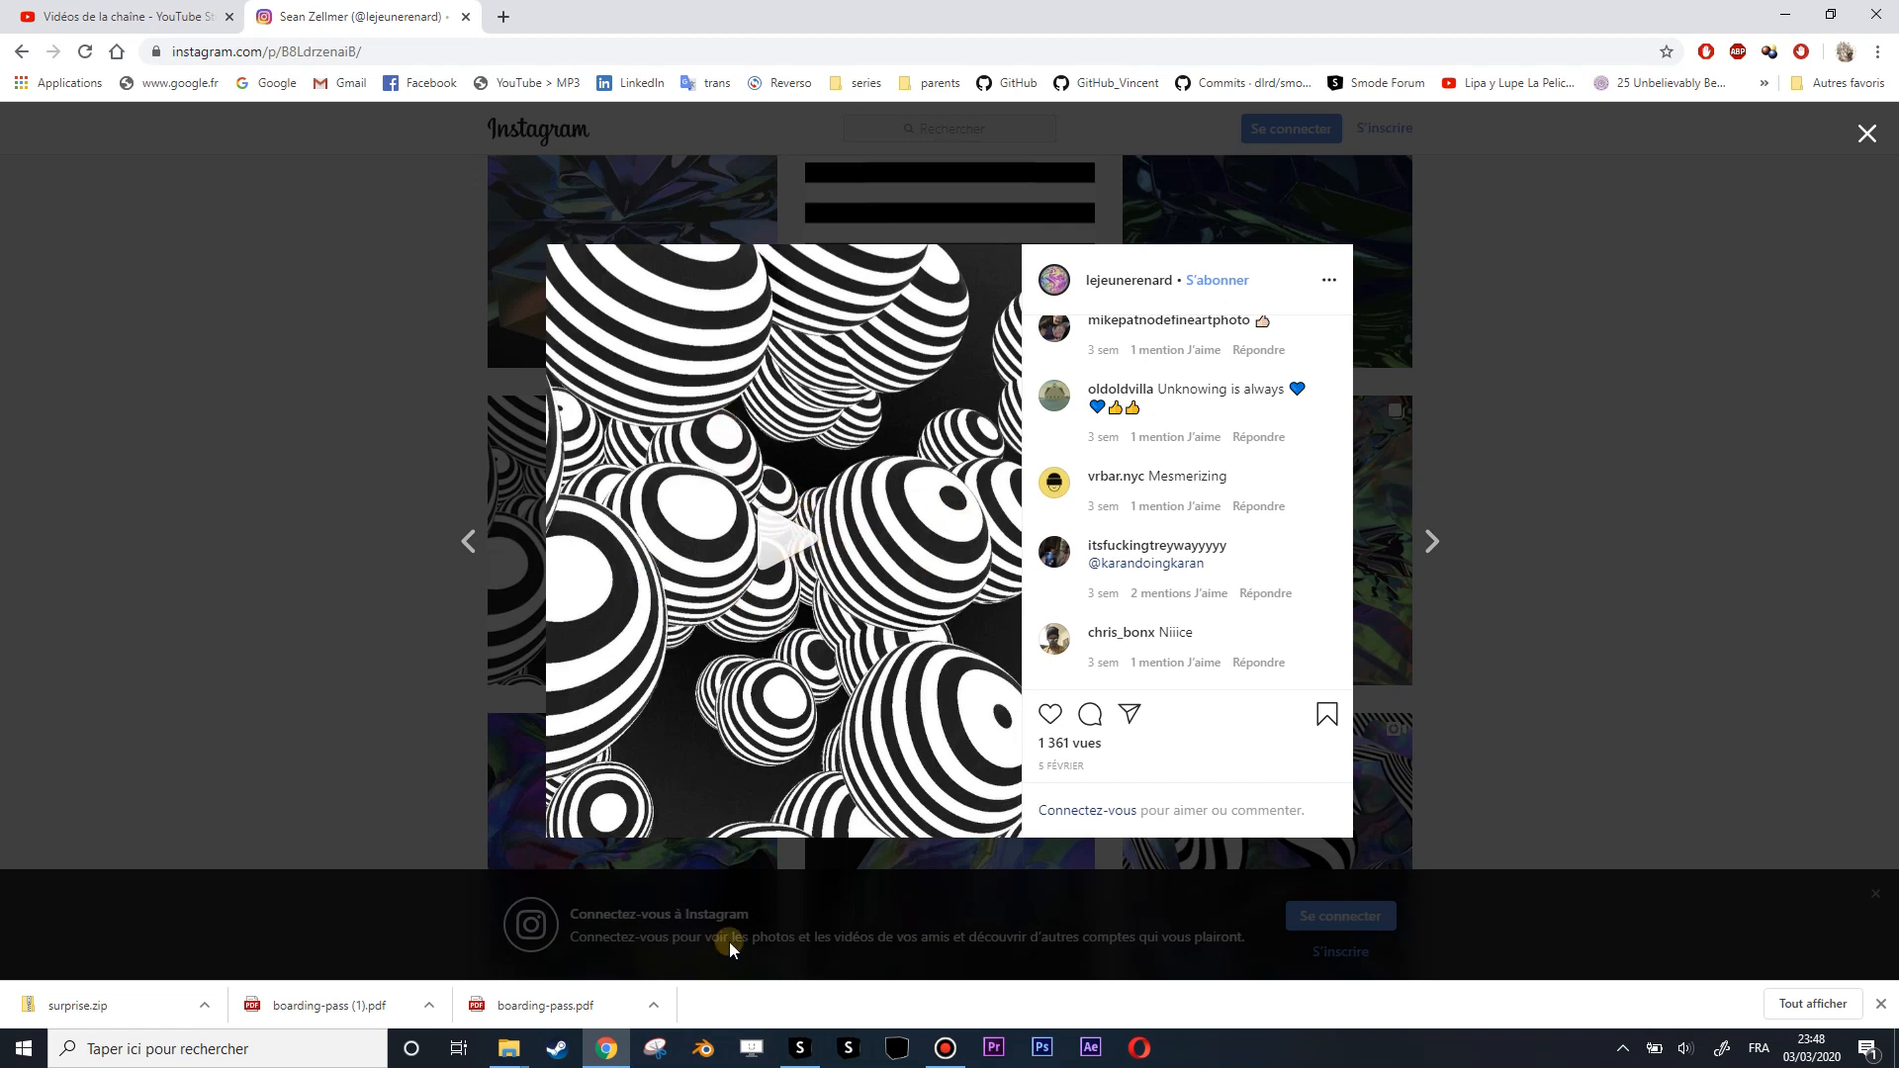
pyautogui.click(846, 916)
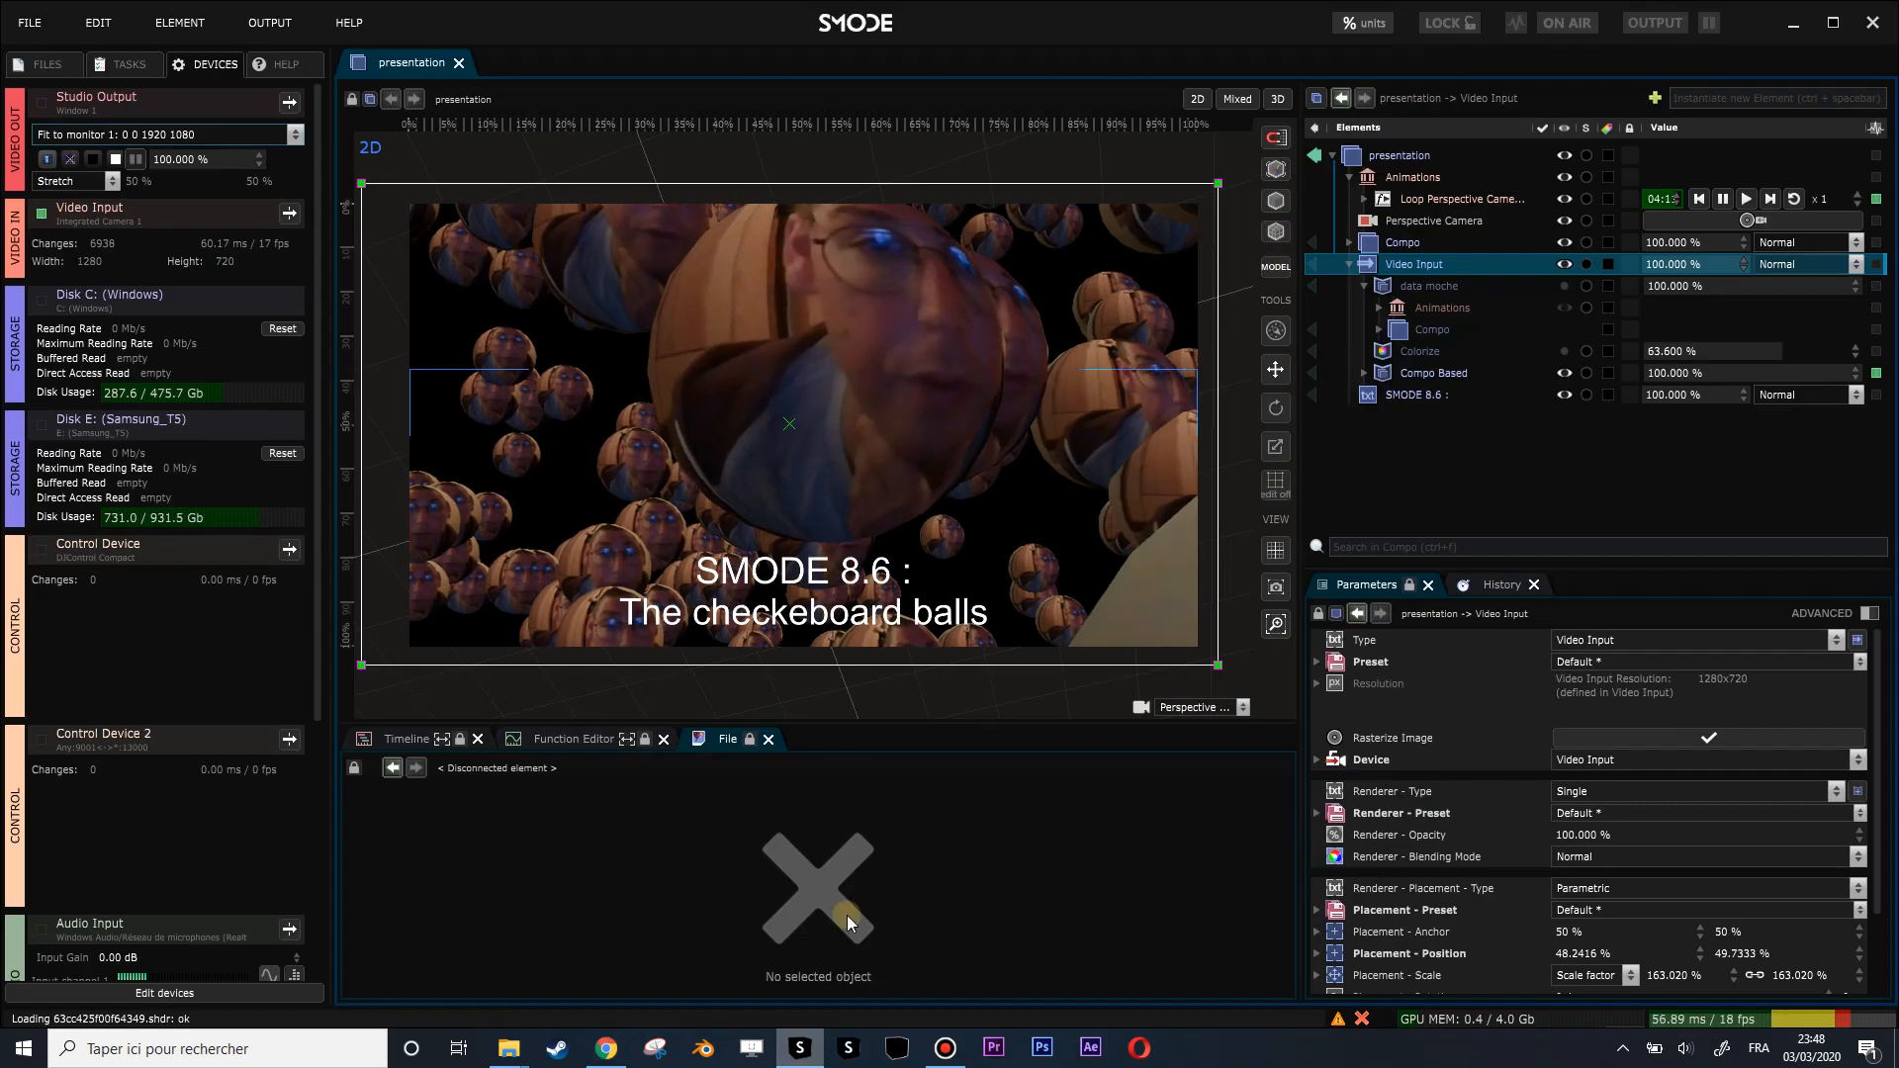
# Create a new compo at 1920 x 1080 resolution with a linear gamma value.
pyautogui.click(1348, 264)
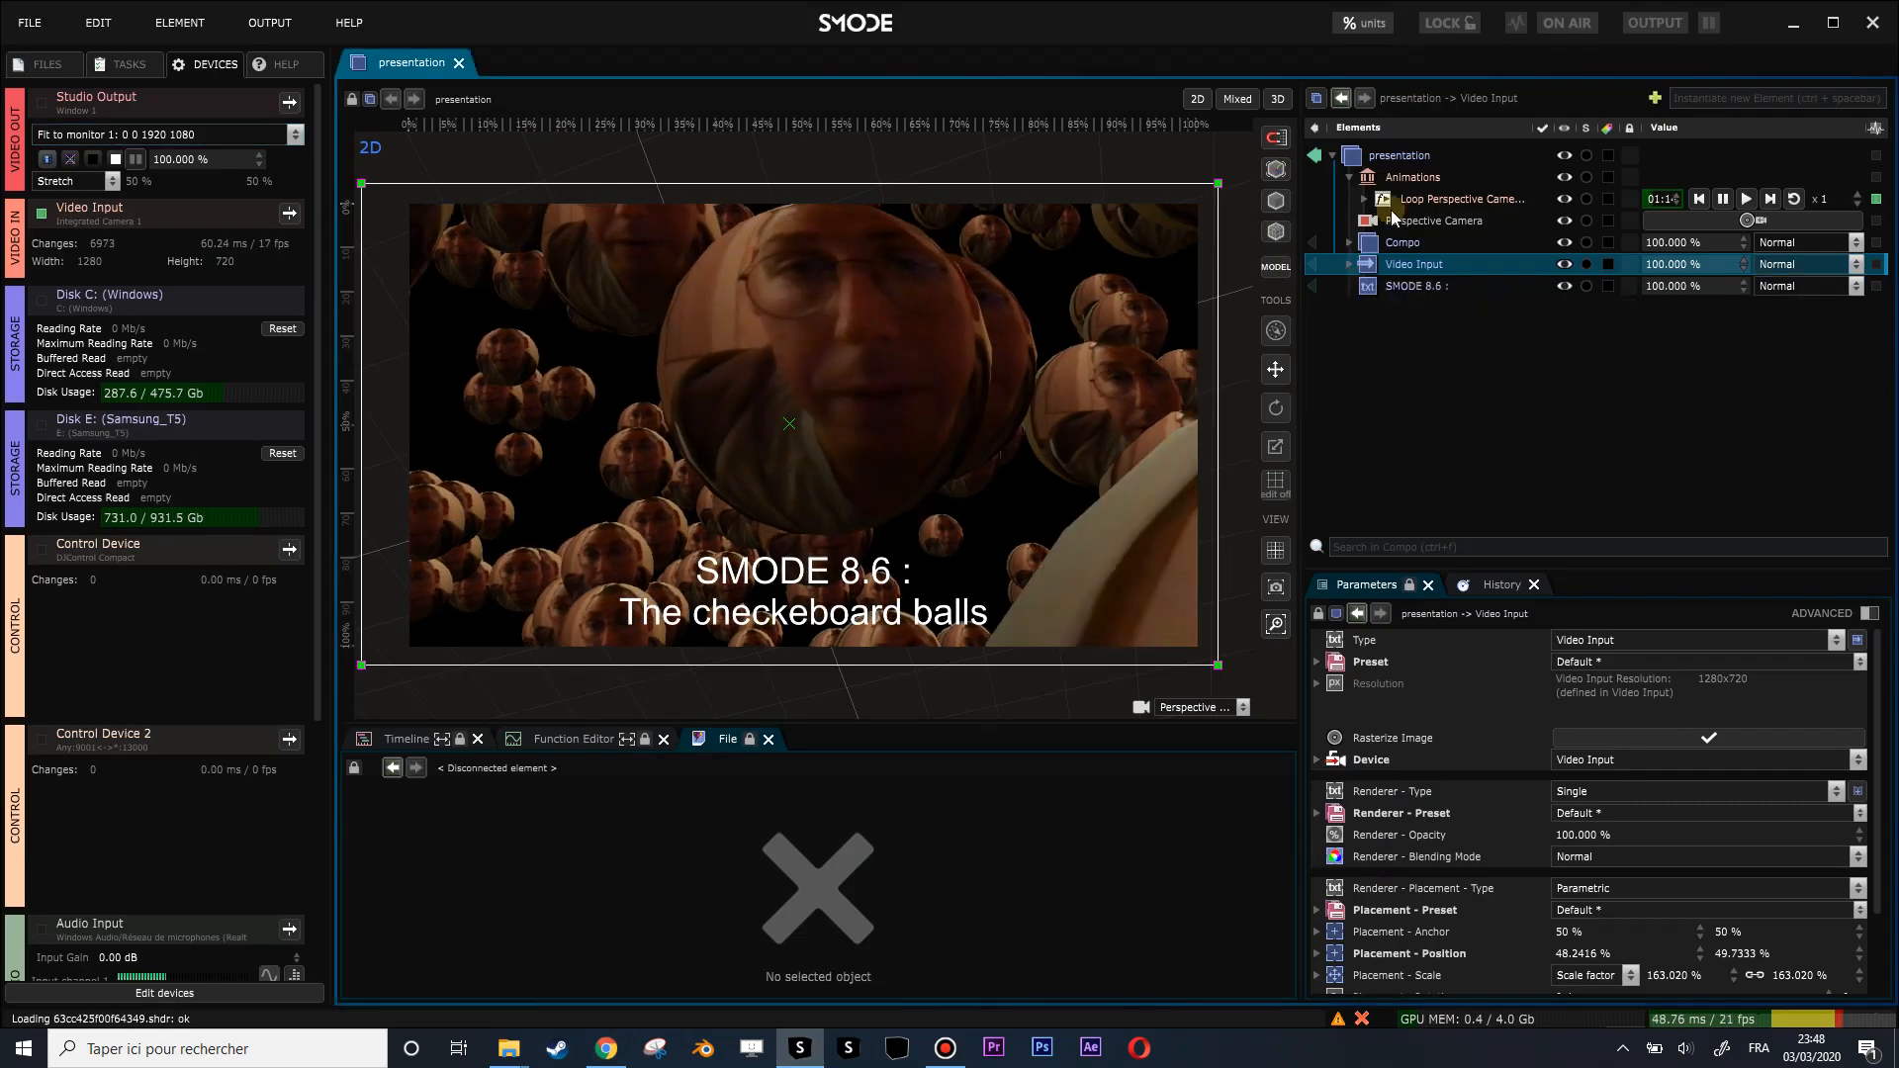
pyautogui.hotkey('ctrl', 'n')
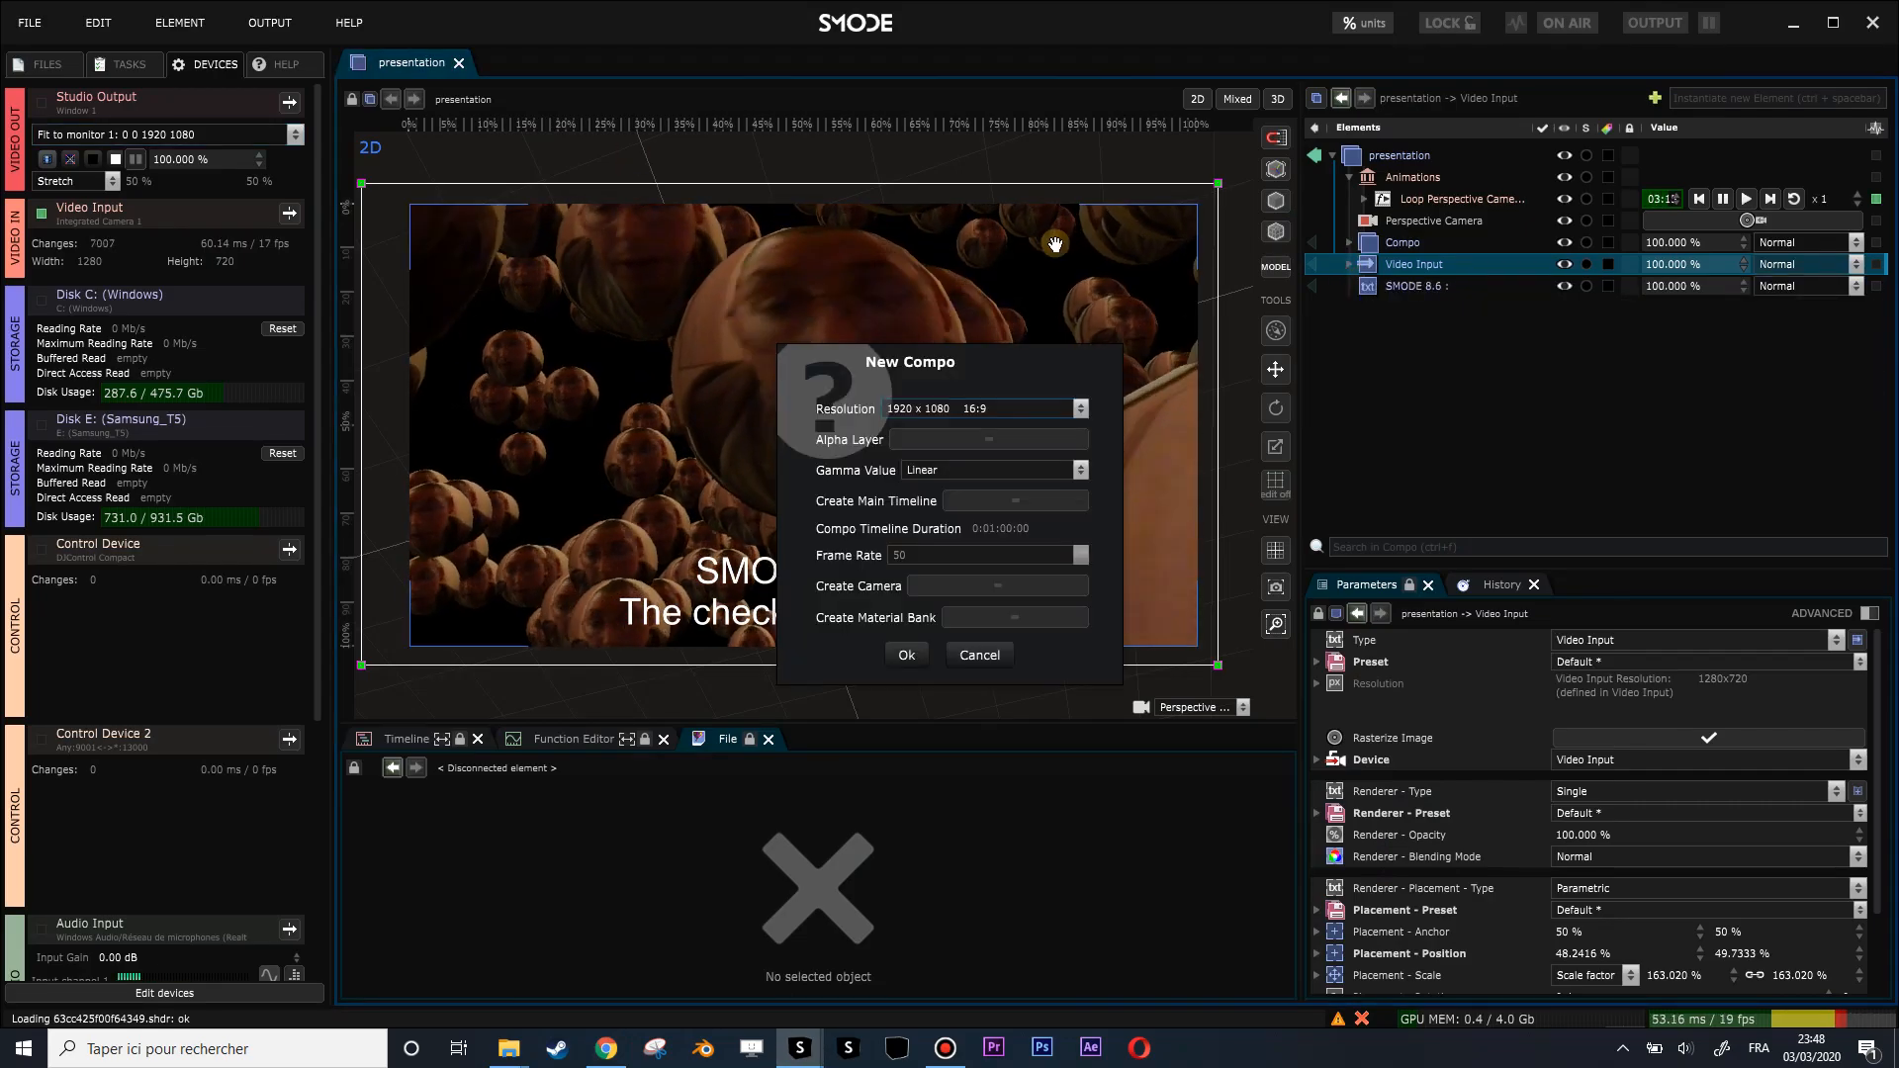
pyautogui.press('Return')
# Add a Random Points 3D layer to the new compo.
pyautogui.rightClick(1357, 262)
pyautogui.moveTo(1250, 331)
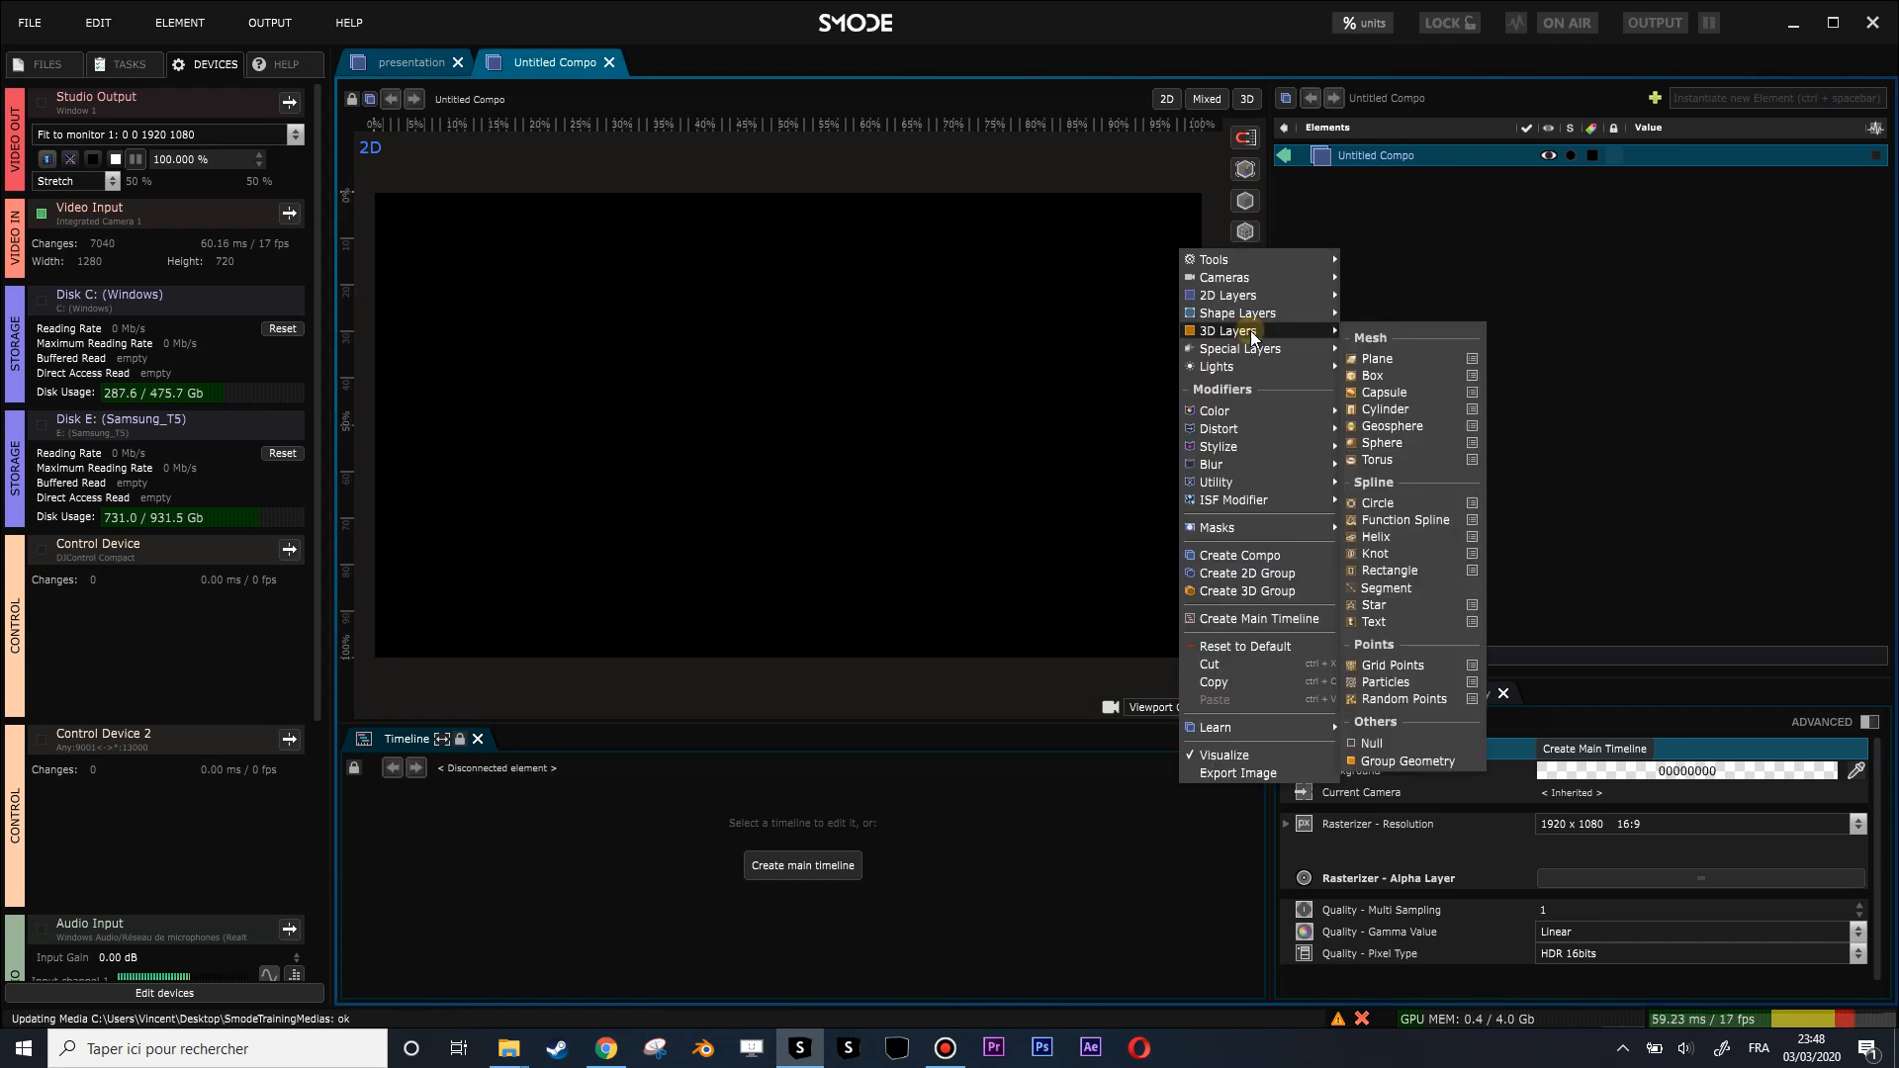
pyautogui.click(789, 390)
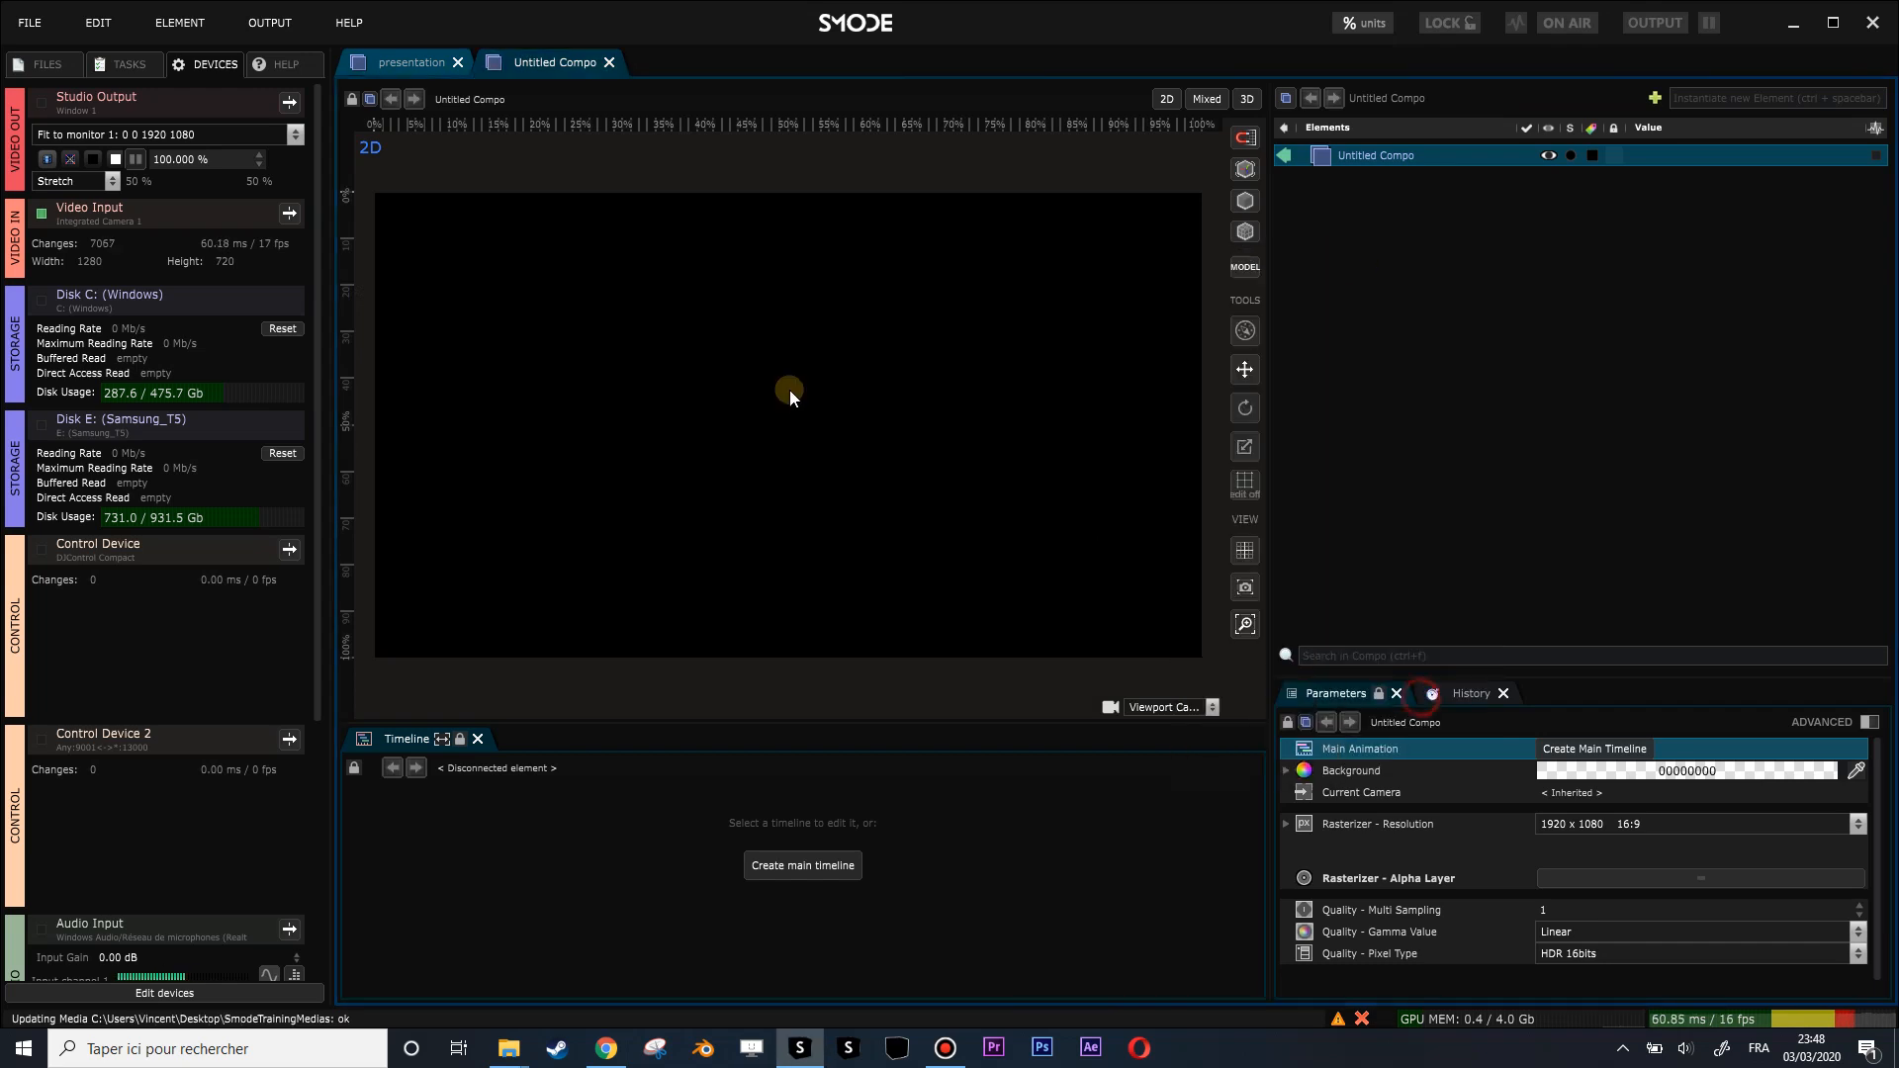
pyautogui.moveTo(937, 445)
pyautogui.keyDown('alt'); pyautogui.mouseDown()
pyautogui.moveTo(953, 439)
pyautogui.moveTo(922, 426)
pyautogui.moveTo(937, 426)
pyautogui.mouseUp(); pyautogui.keyUp('alt')
pyautogui.keyDown('alt'); pyautogui.moveTo(780, 415); pyautogui.dragTo(860, 428); pyautogui.keyUp('alt')
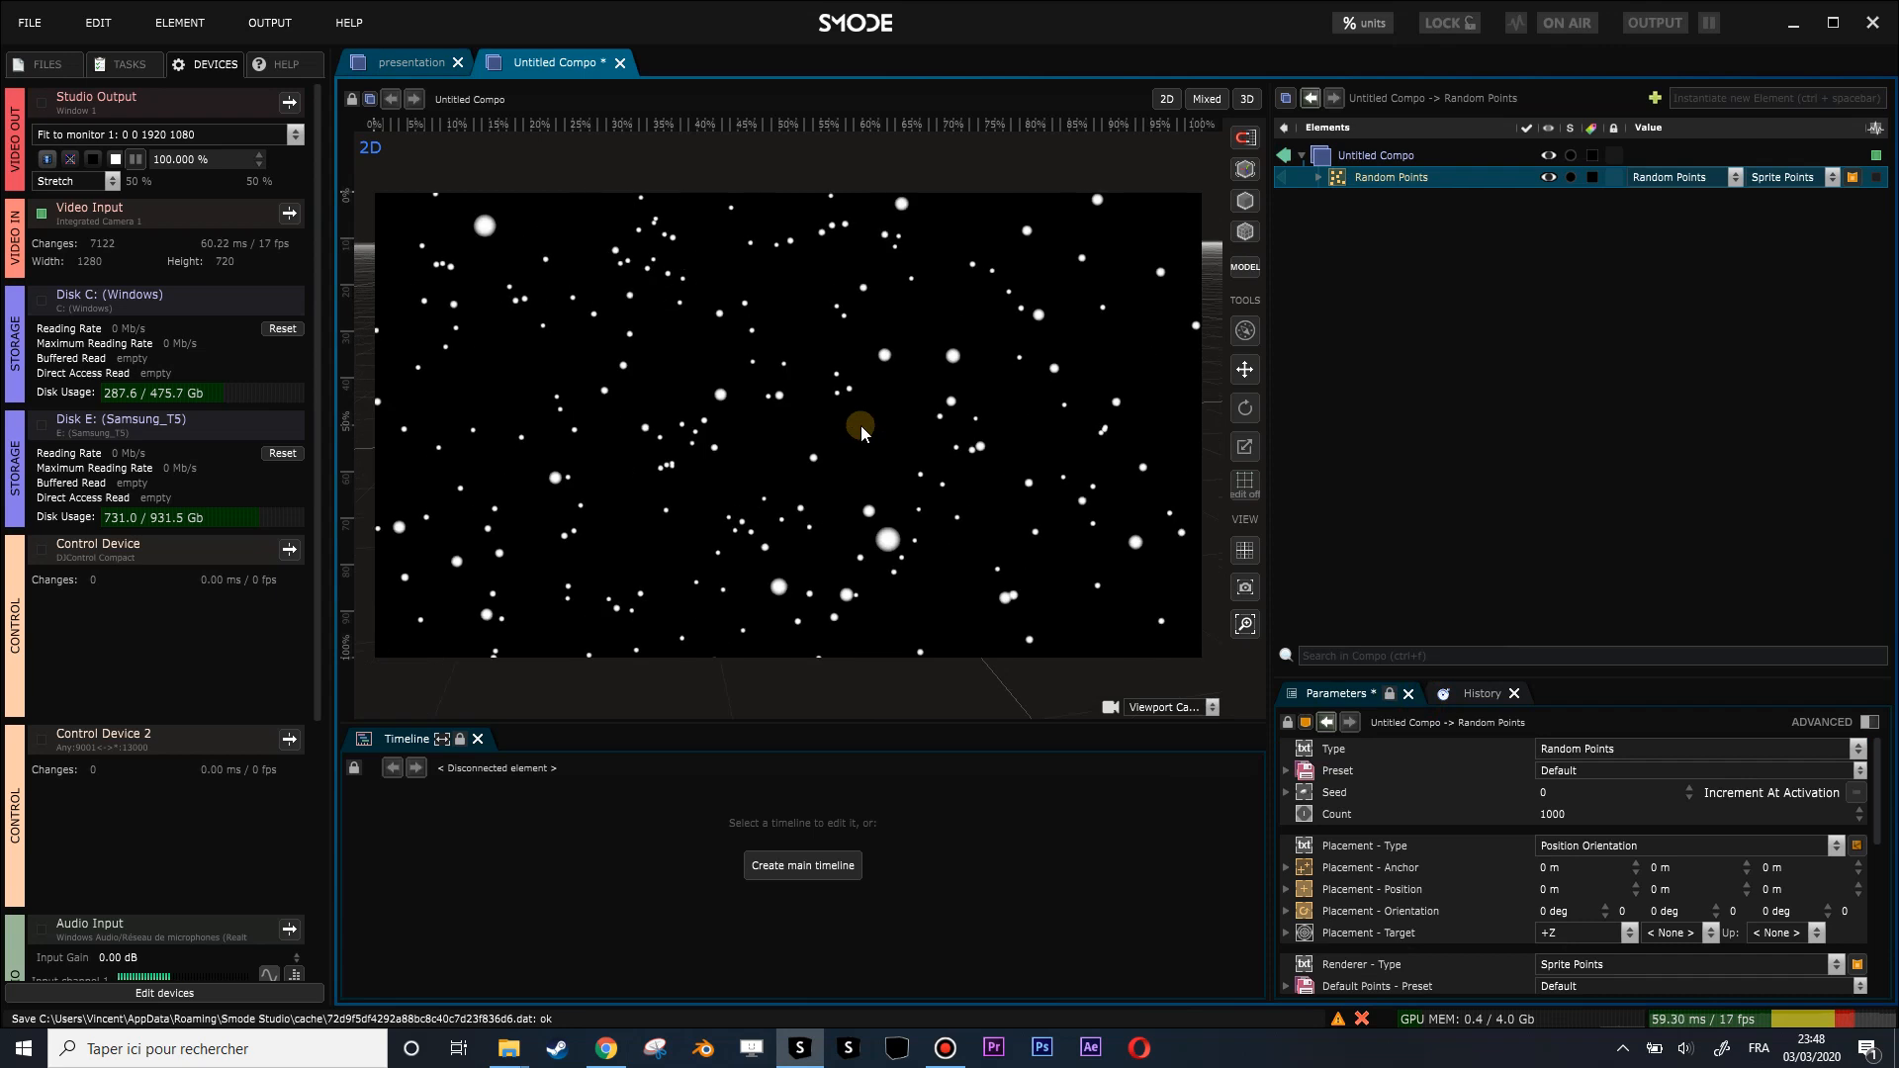
# Add an Instantiate operator with the Sphere preset to the Random Points layer.
pyautogui.click(1318, 178)
pyautogui.rightClick(1383, 185)
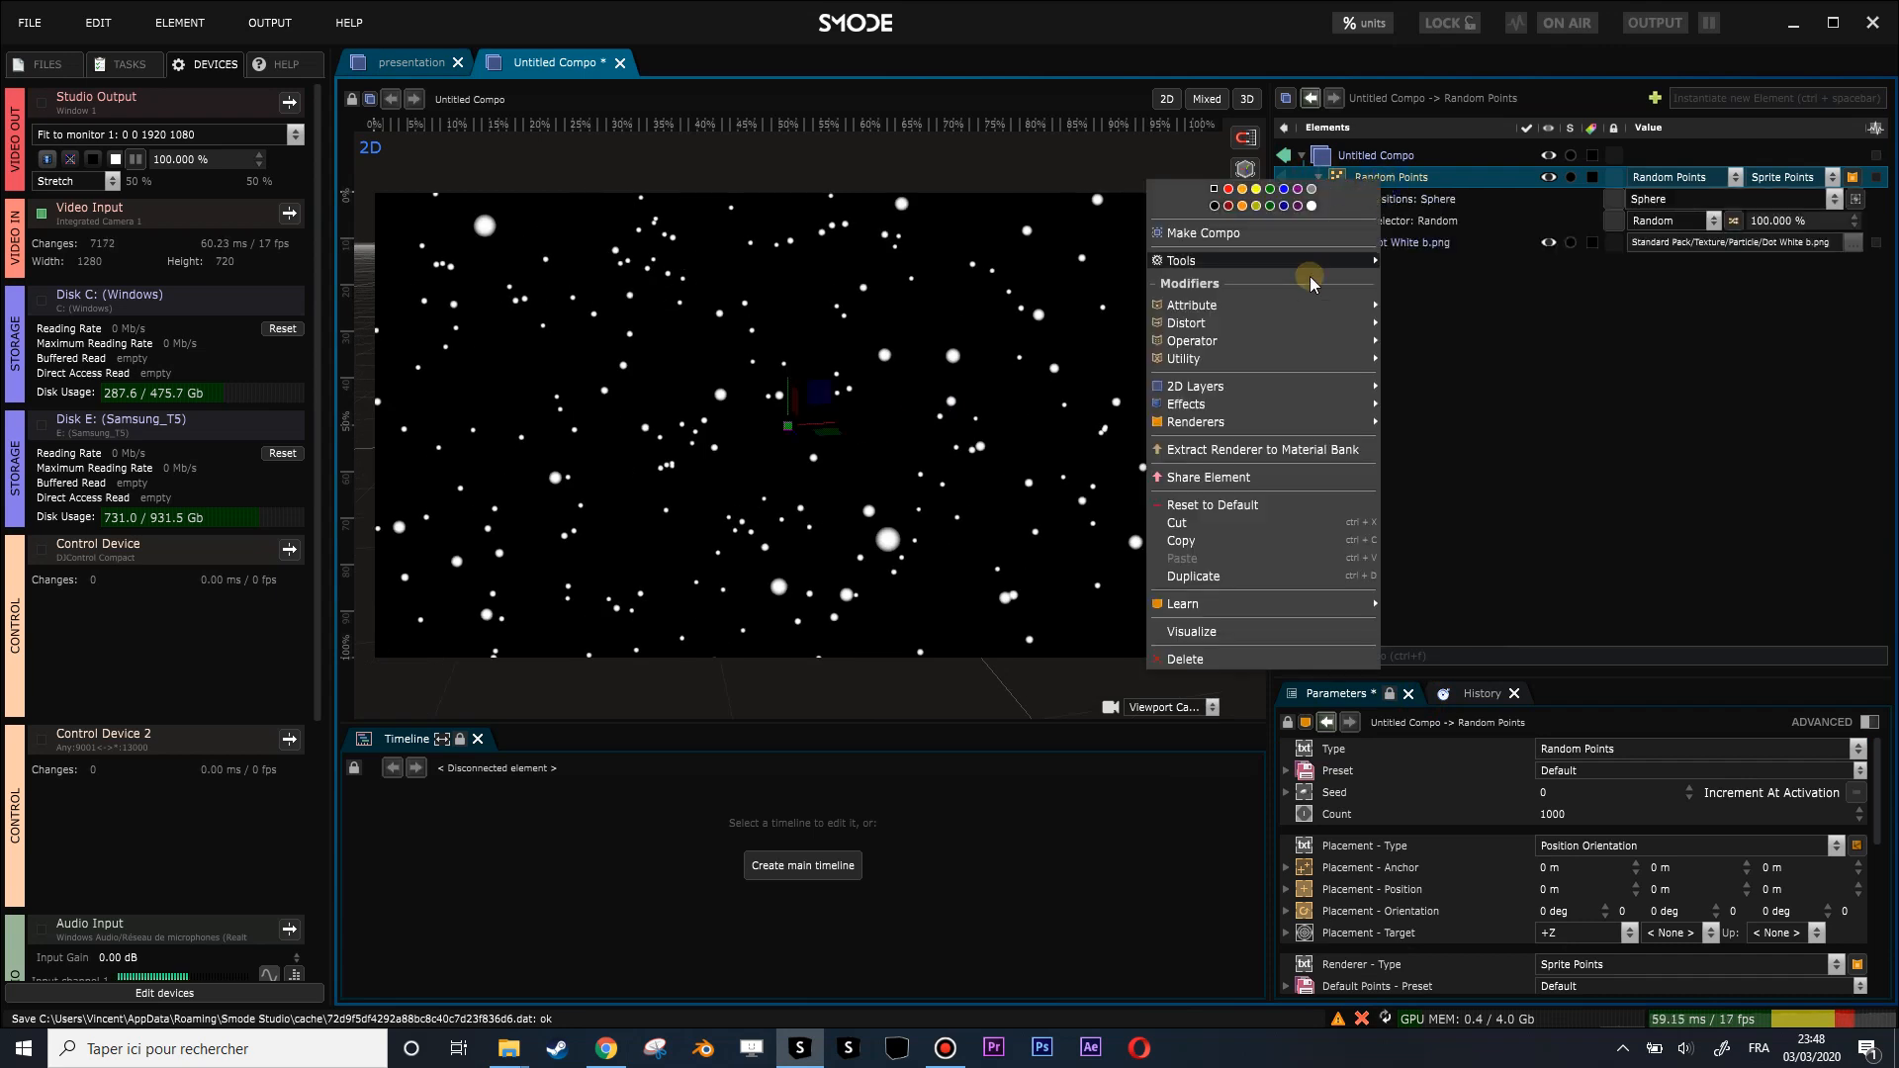
pyautogui.click(1266, 344)
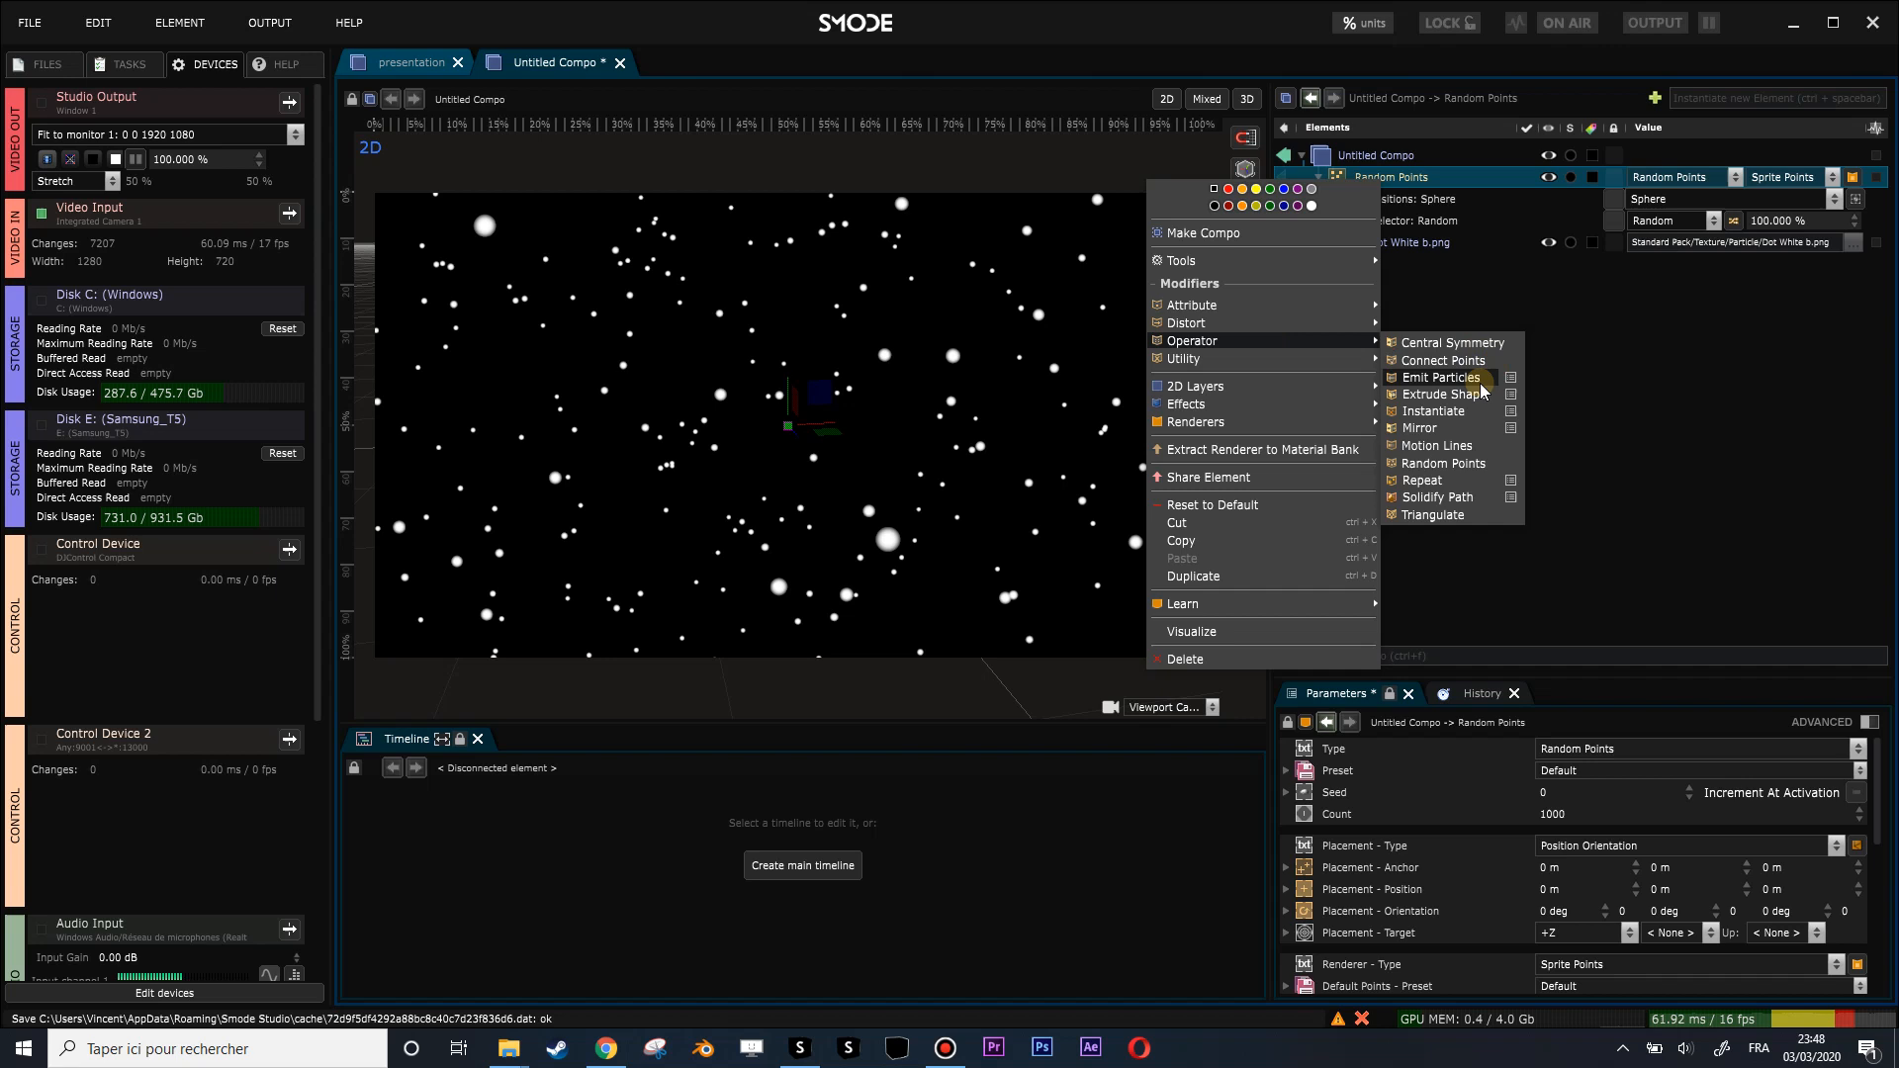
pyautogui.moveTo(1486, 418)
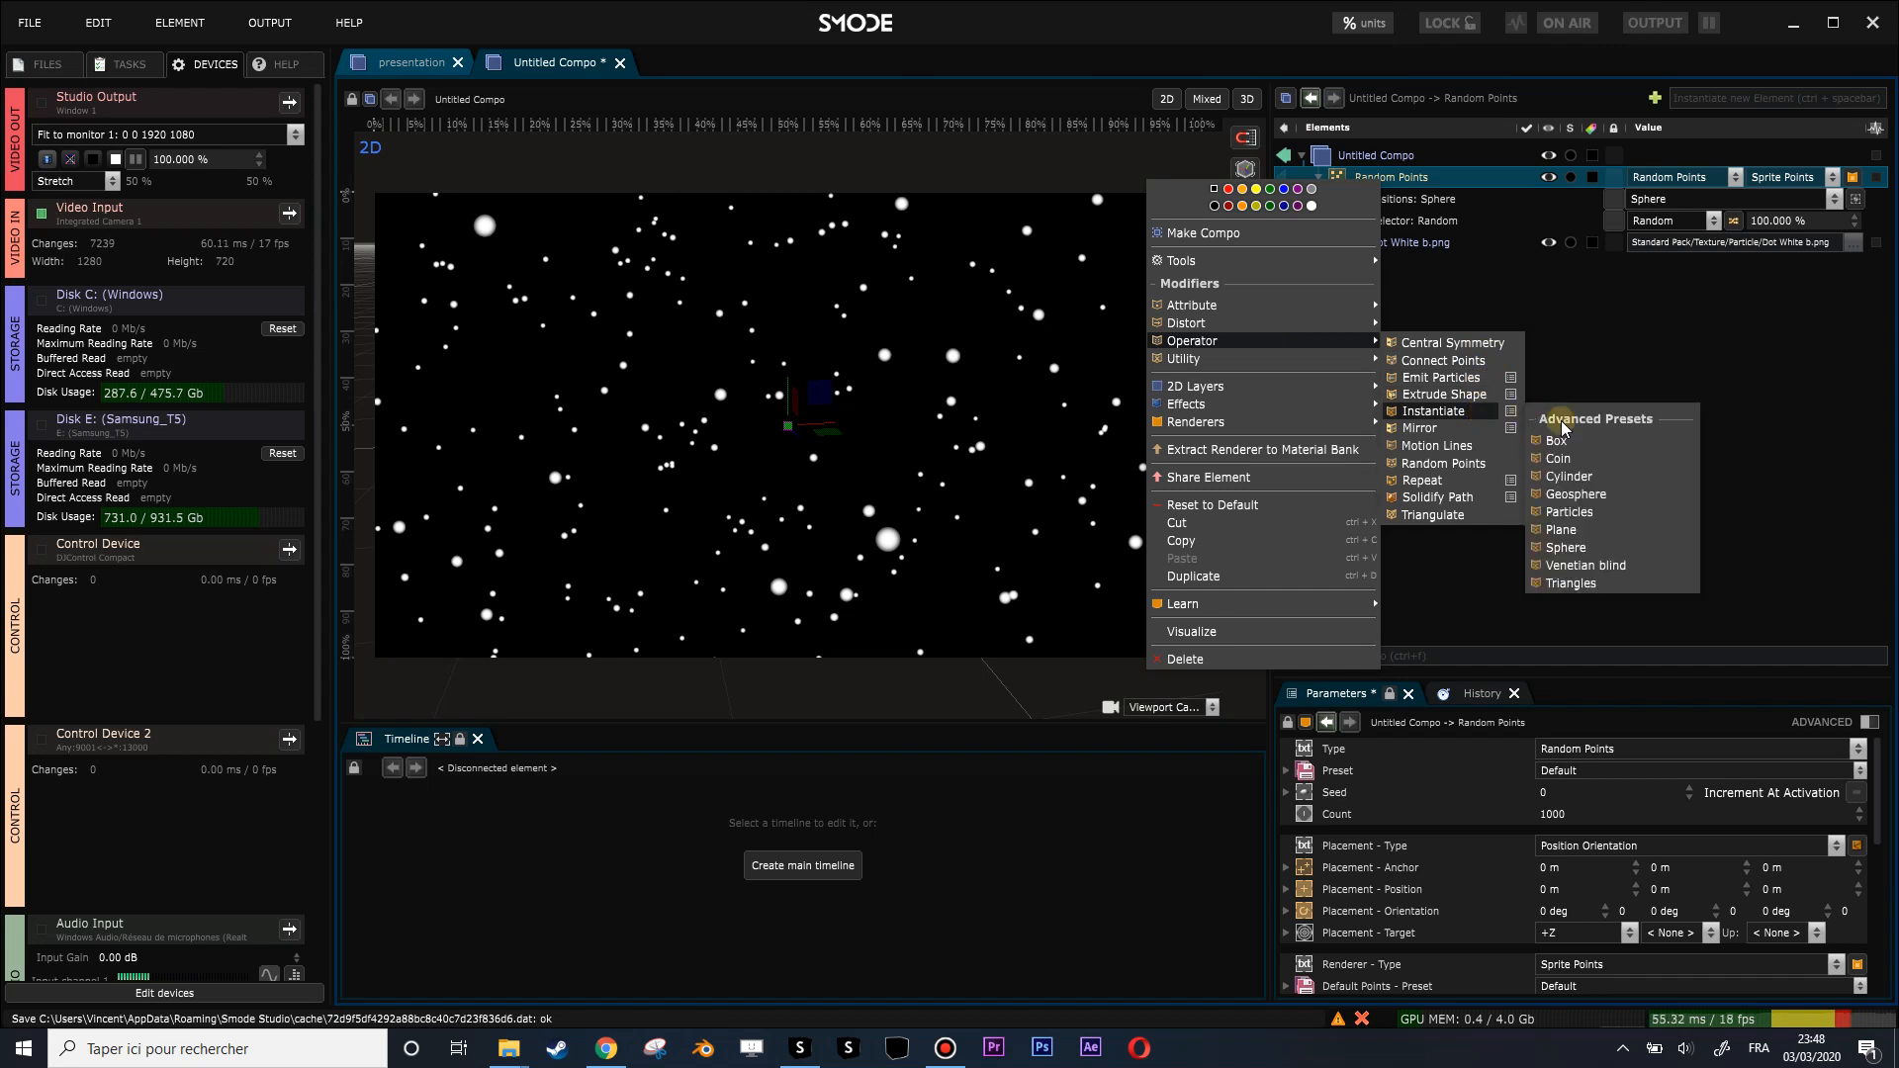
pyautogui.click(1585, 550)
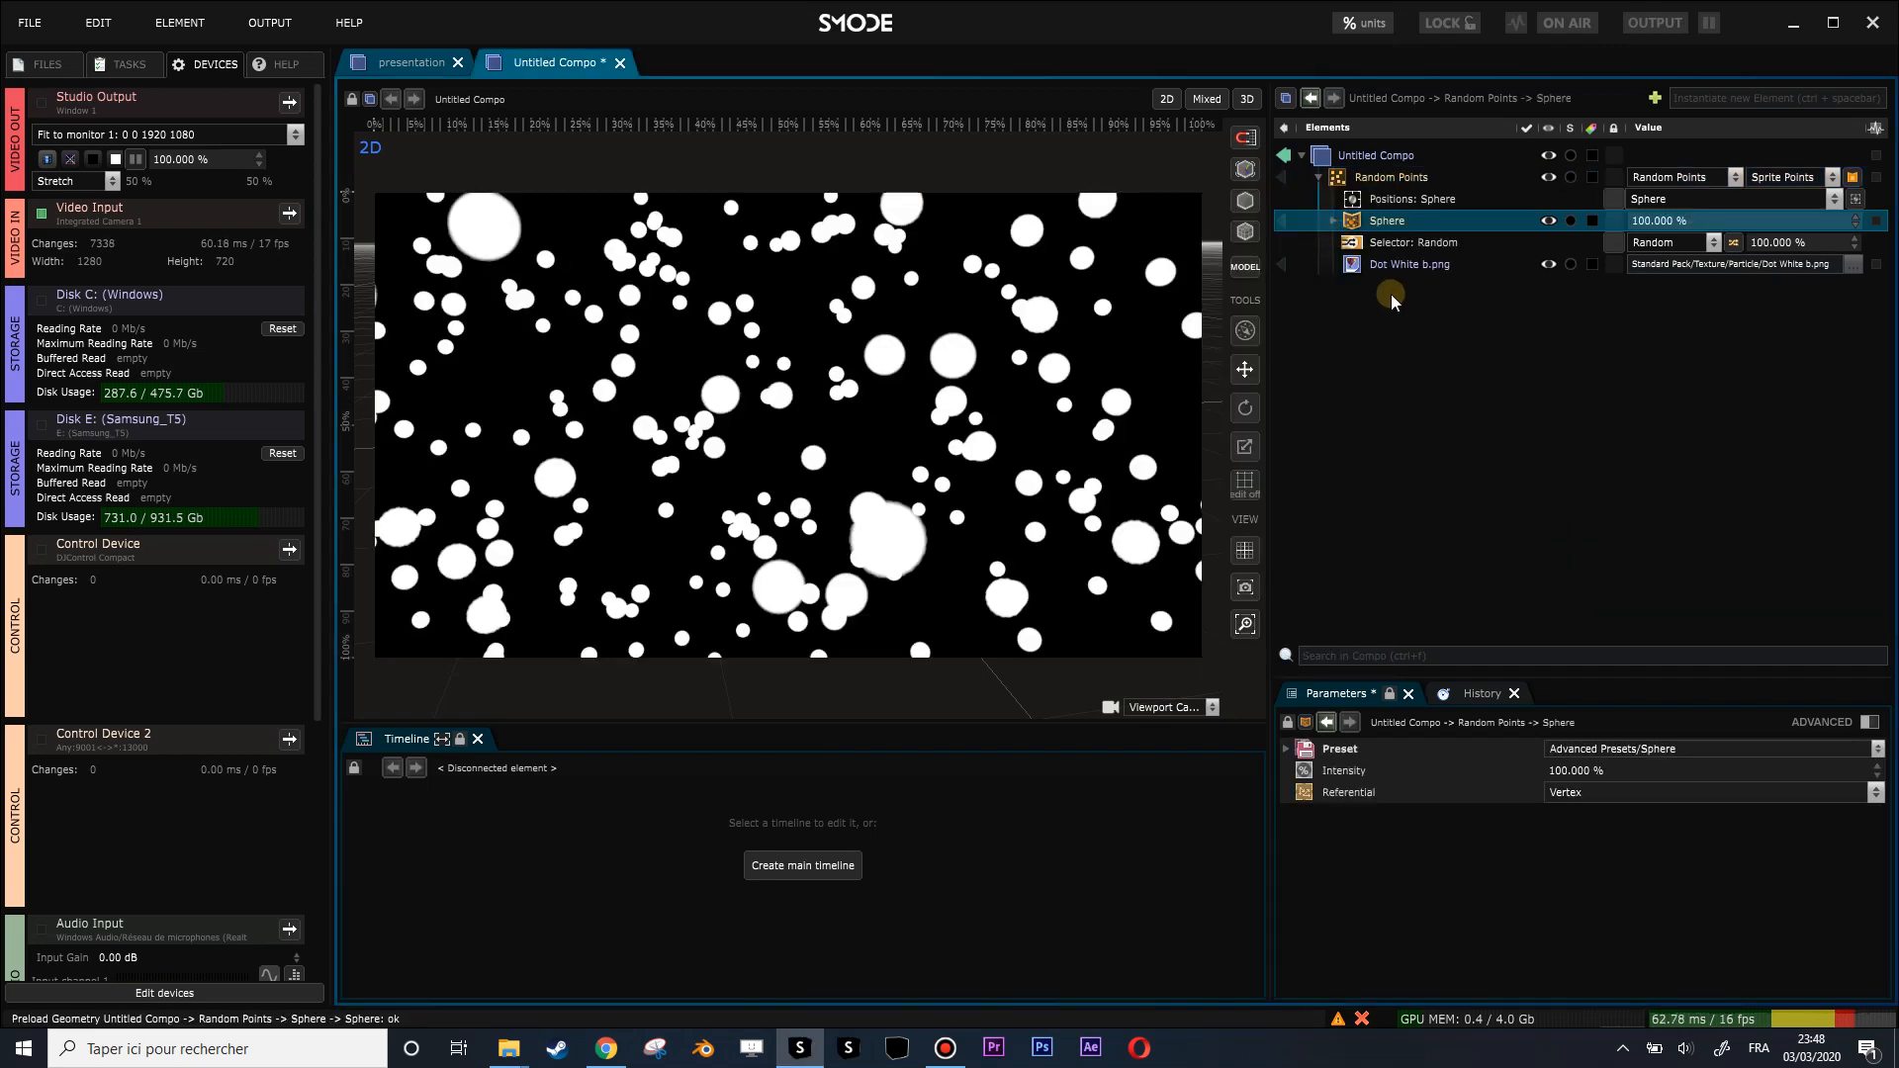
# Turn the Random Points renderer into a group and delete the duplicate Default Points renderer.
pyautogui.click(1345, 182)
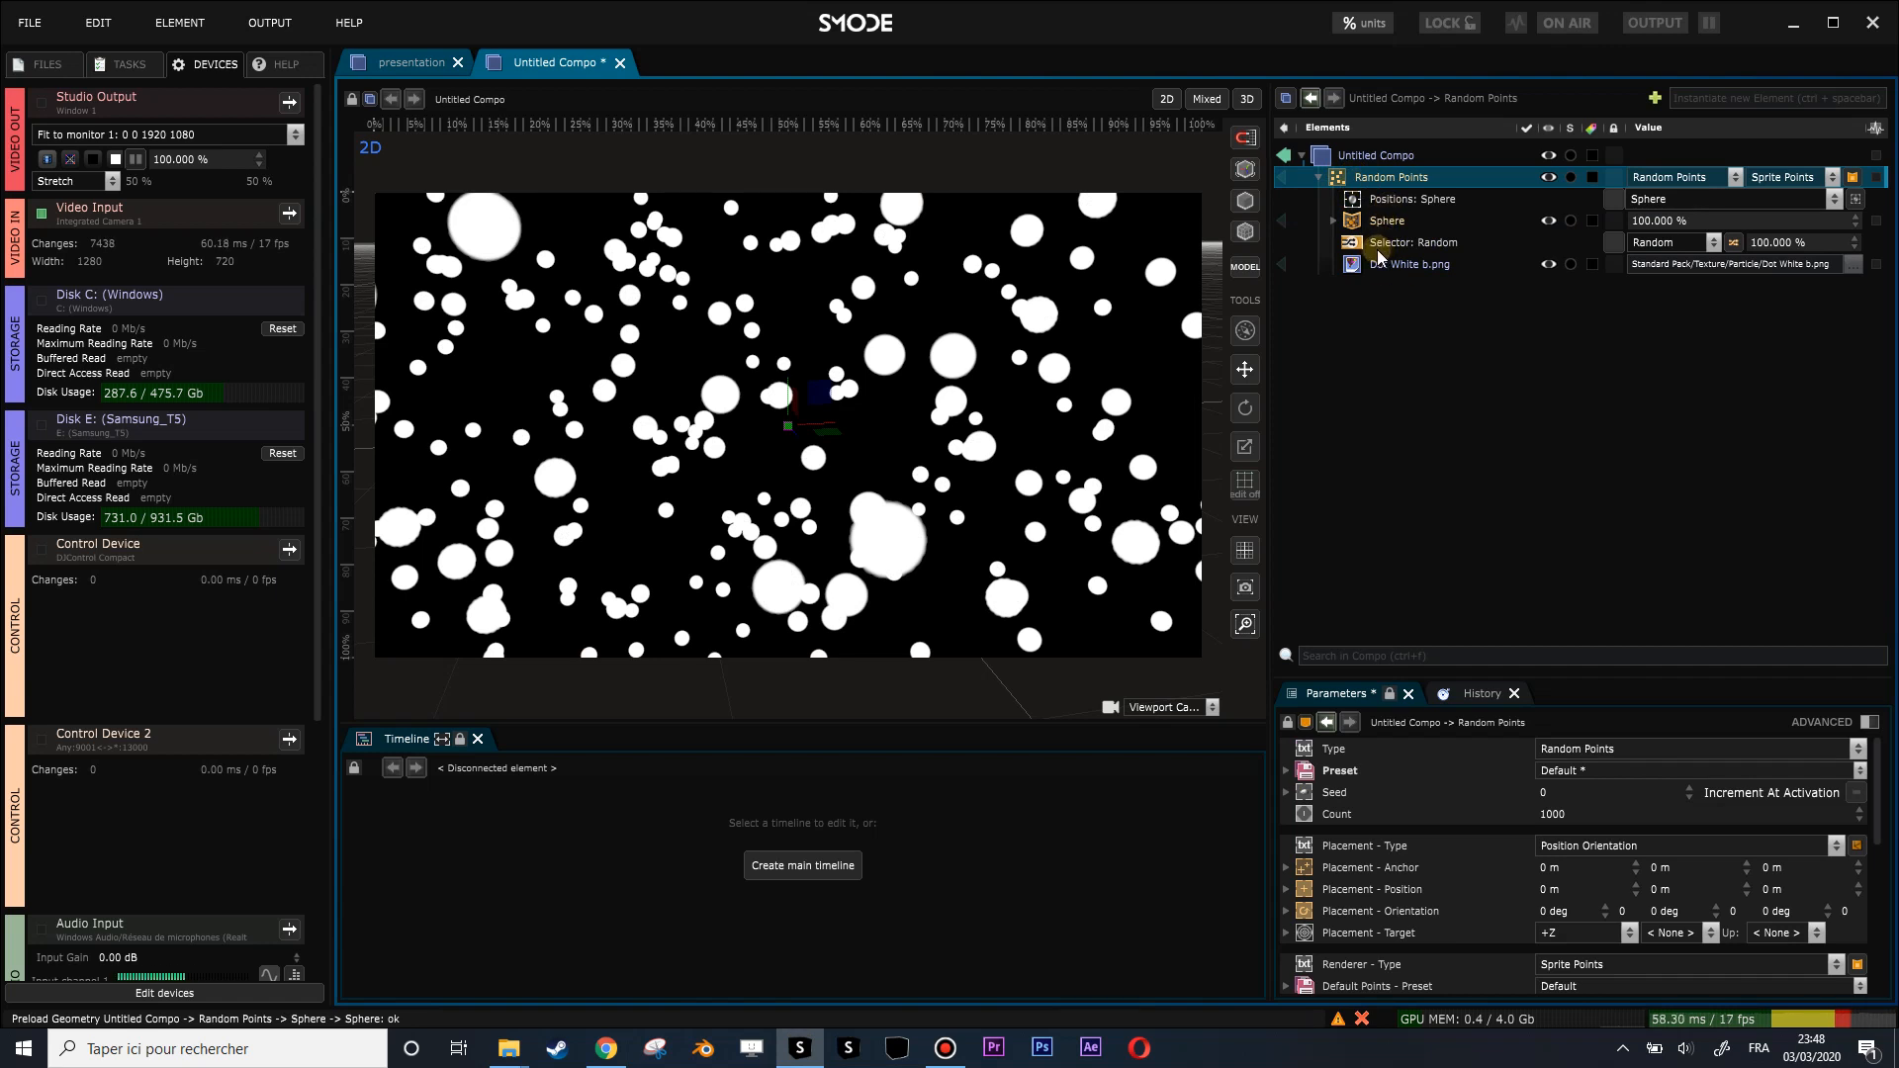
pyautogui.hotkey('ctrl', 'v')
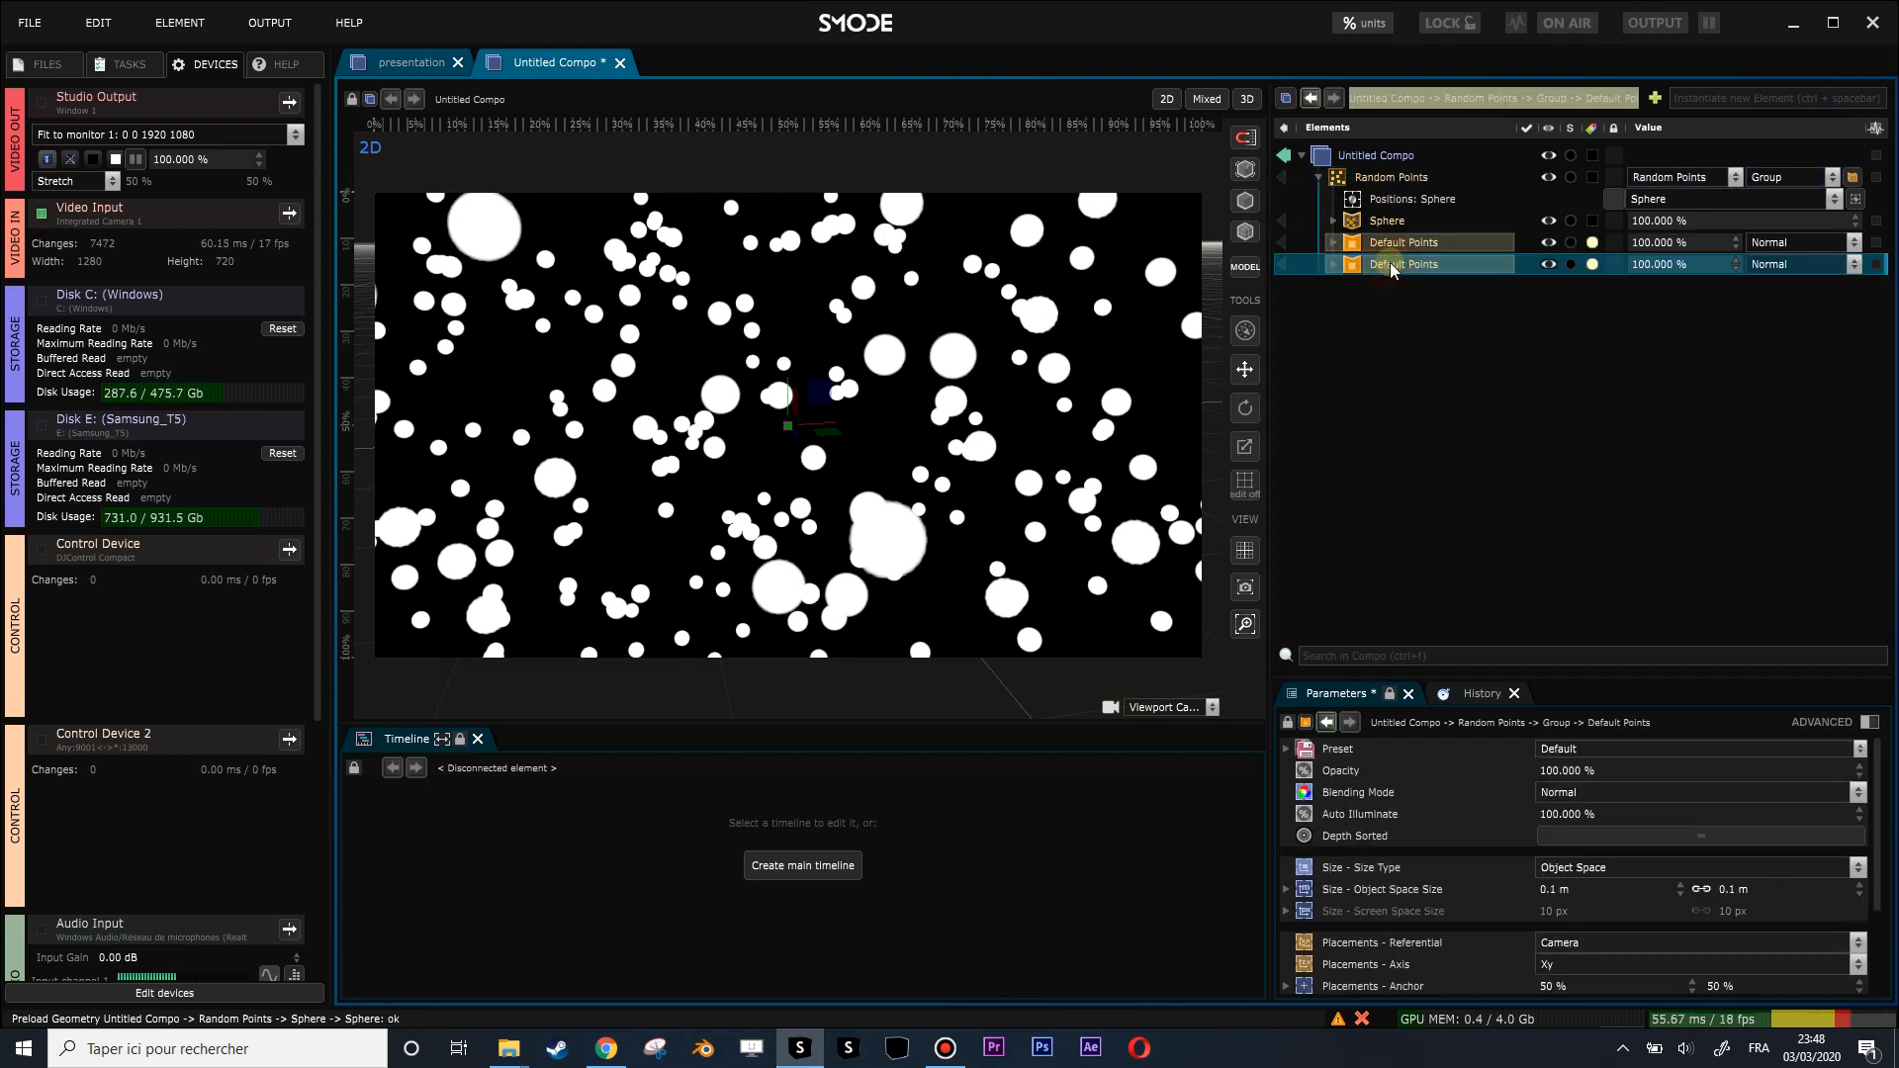
pyautogui.press('Delete')
# Toggle the visibility of the Default Points renderer and set its object space size to -0.01 m.
pyautogui.press('h')
pyautogui.press('h')
pyautogui.press('h')
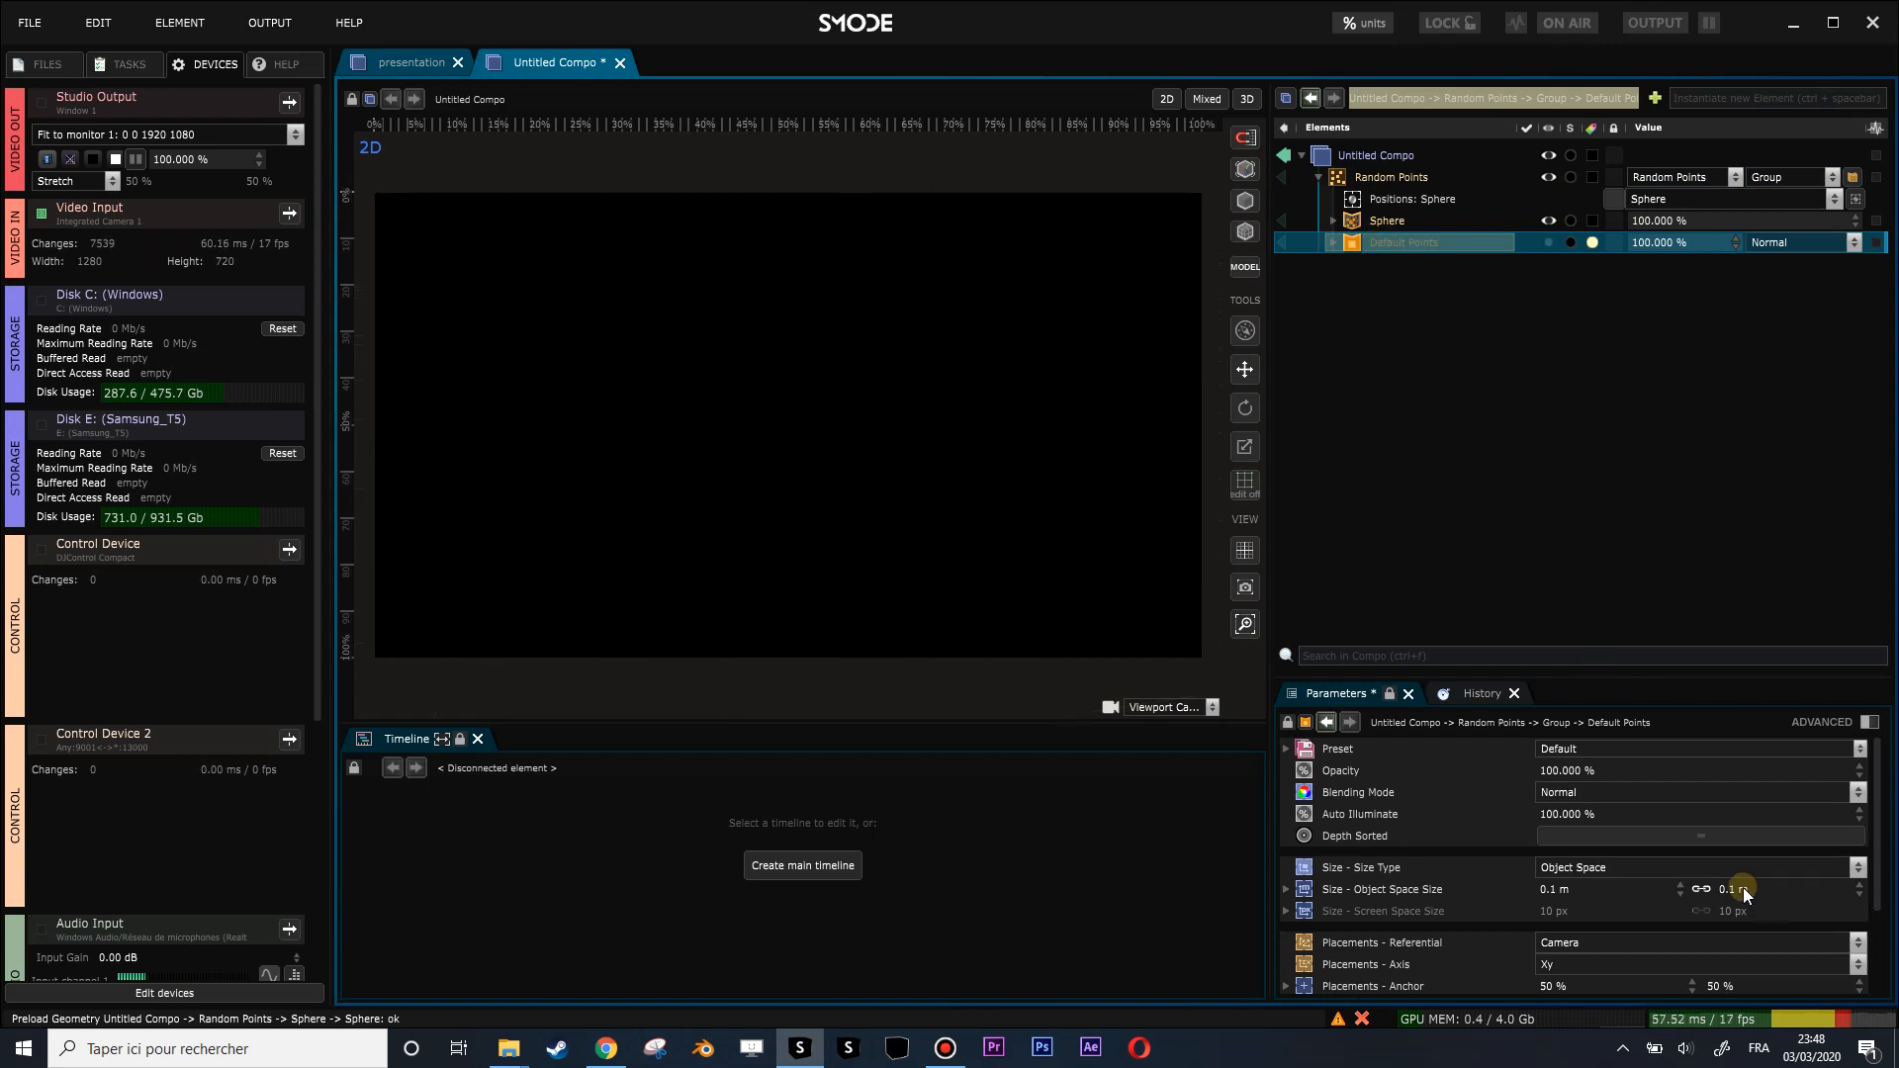
pyautogui.moveTo(1744, 893); pyautogui.dragTo(1743, 904)
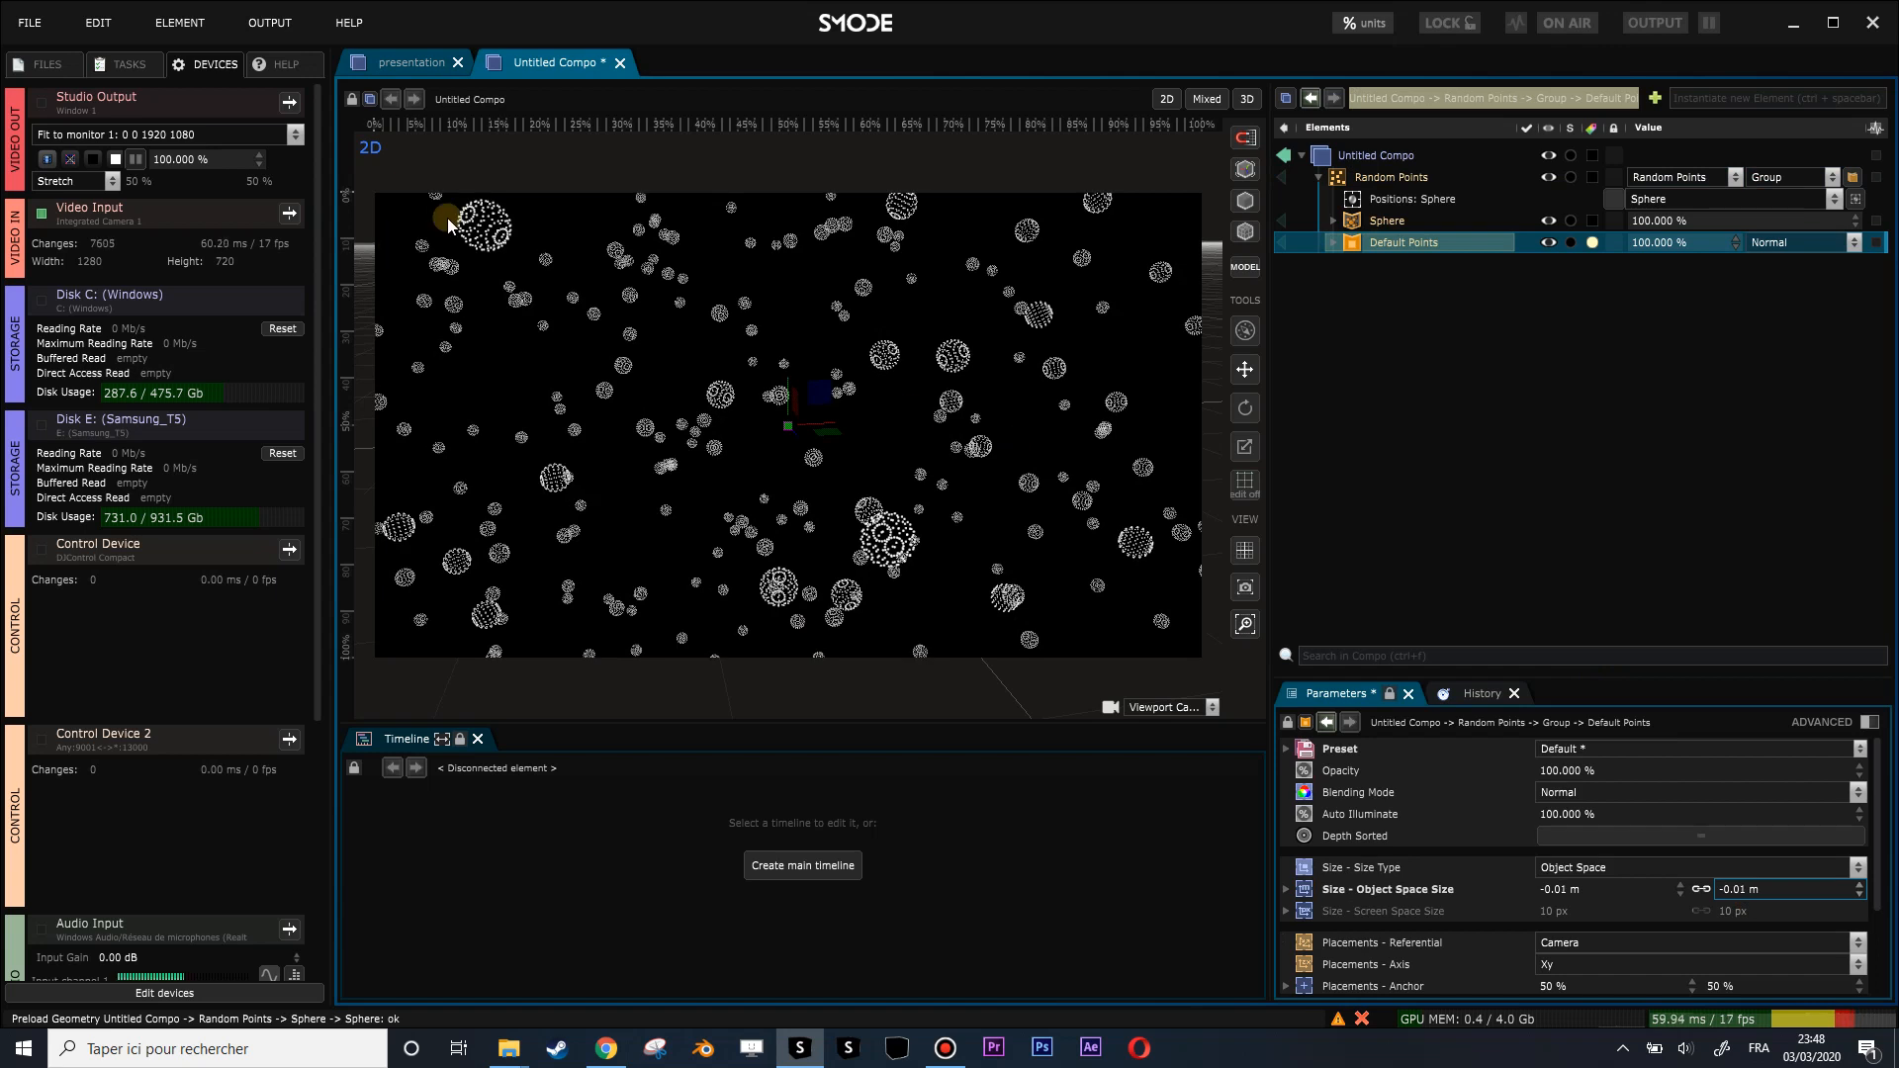
# Add a Surface renderer to the Random Points layer.
pyautogui.click(1362, 184)
pyautogui.rightClick(1361, 184)
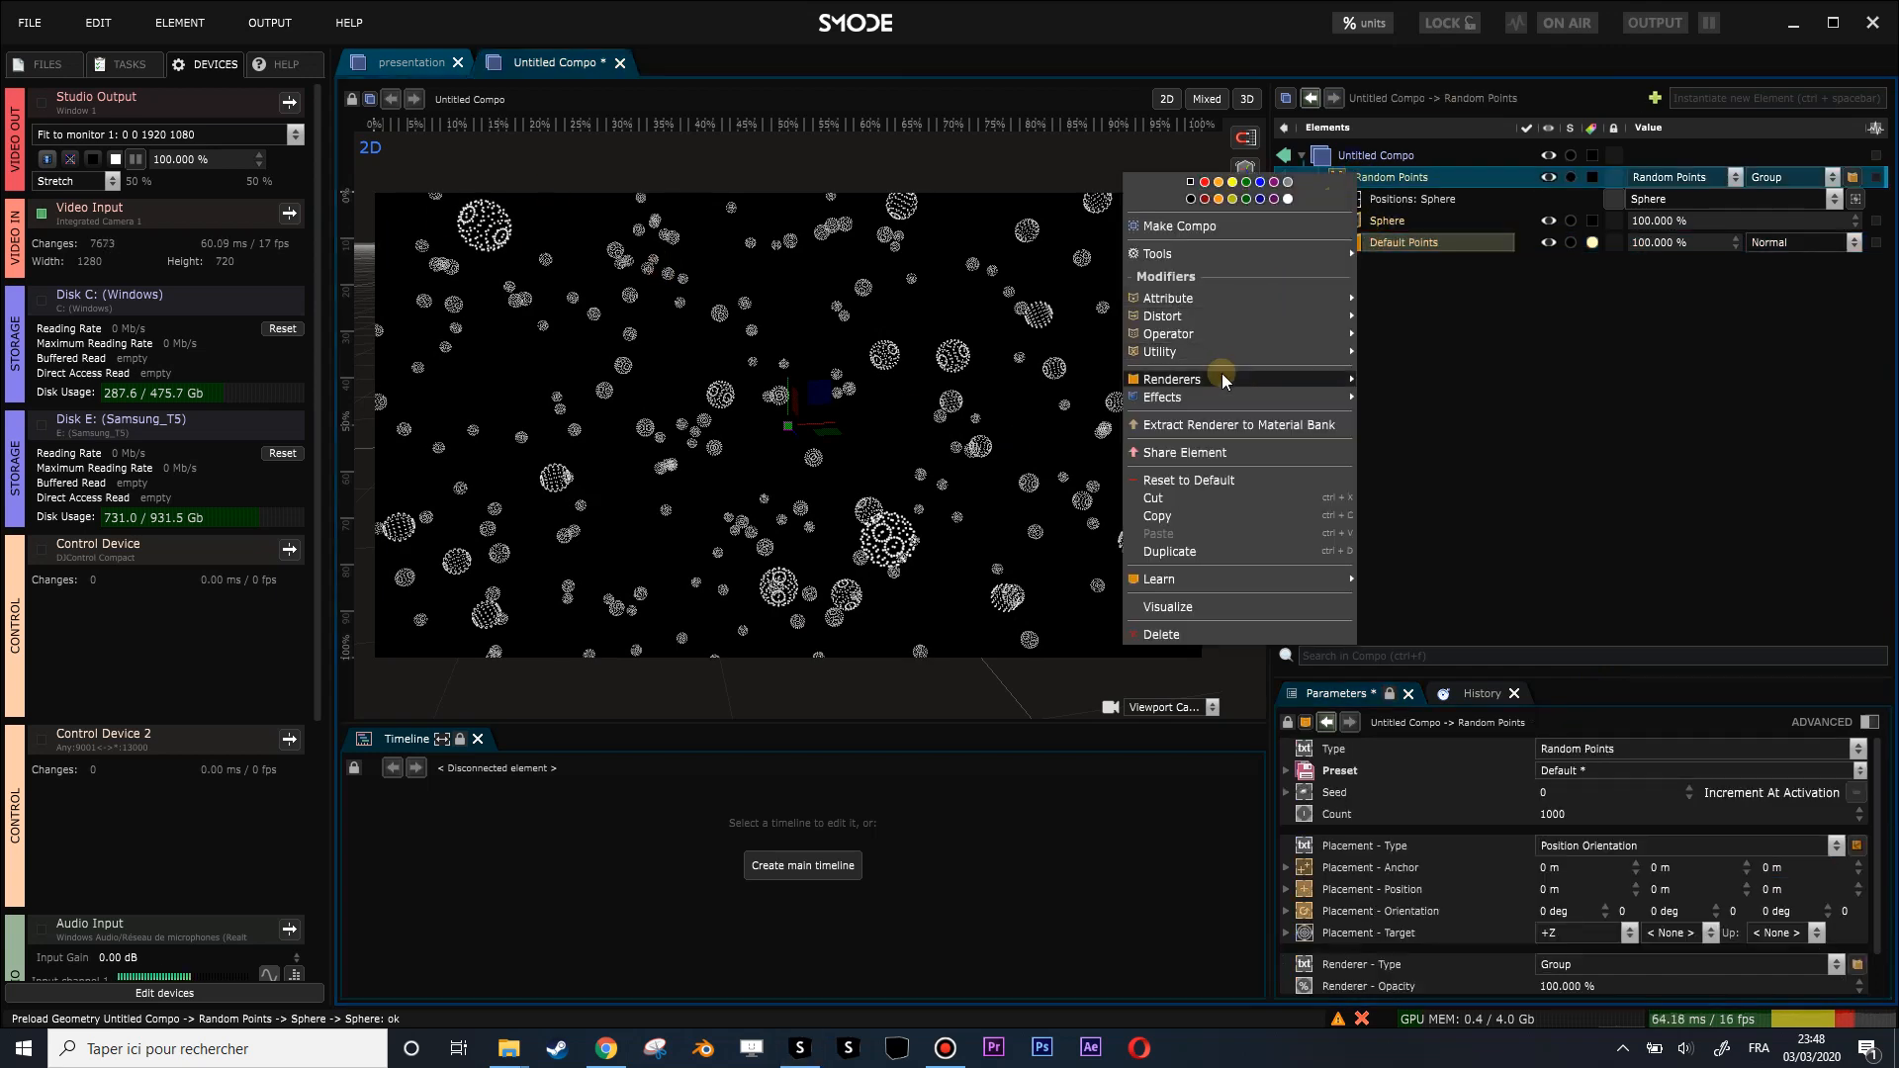
pyautogui.moveTo(1242, 385)
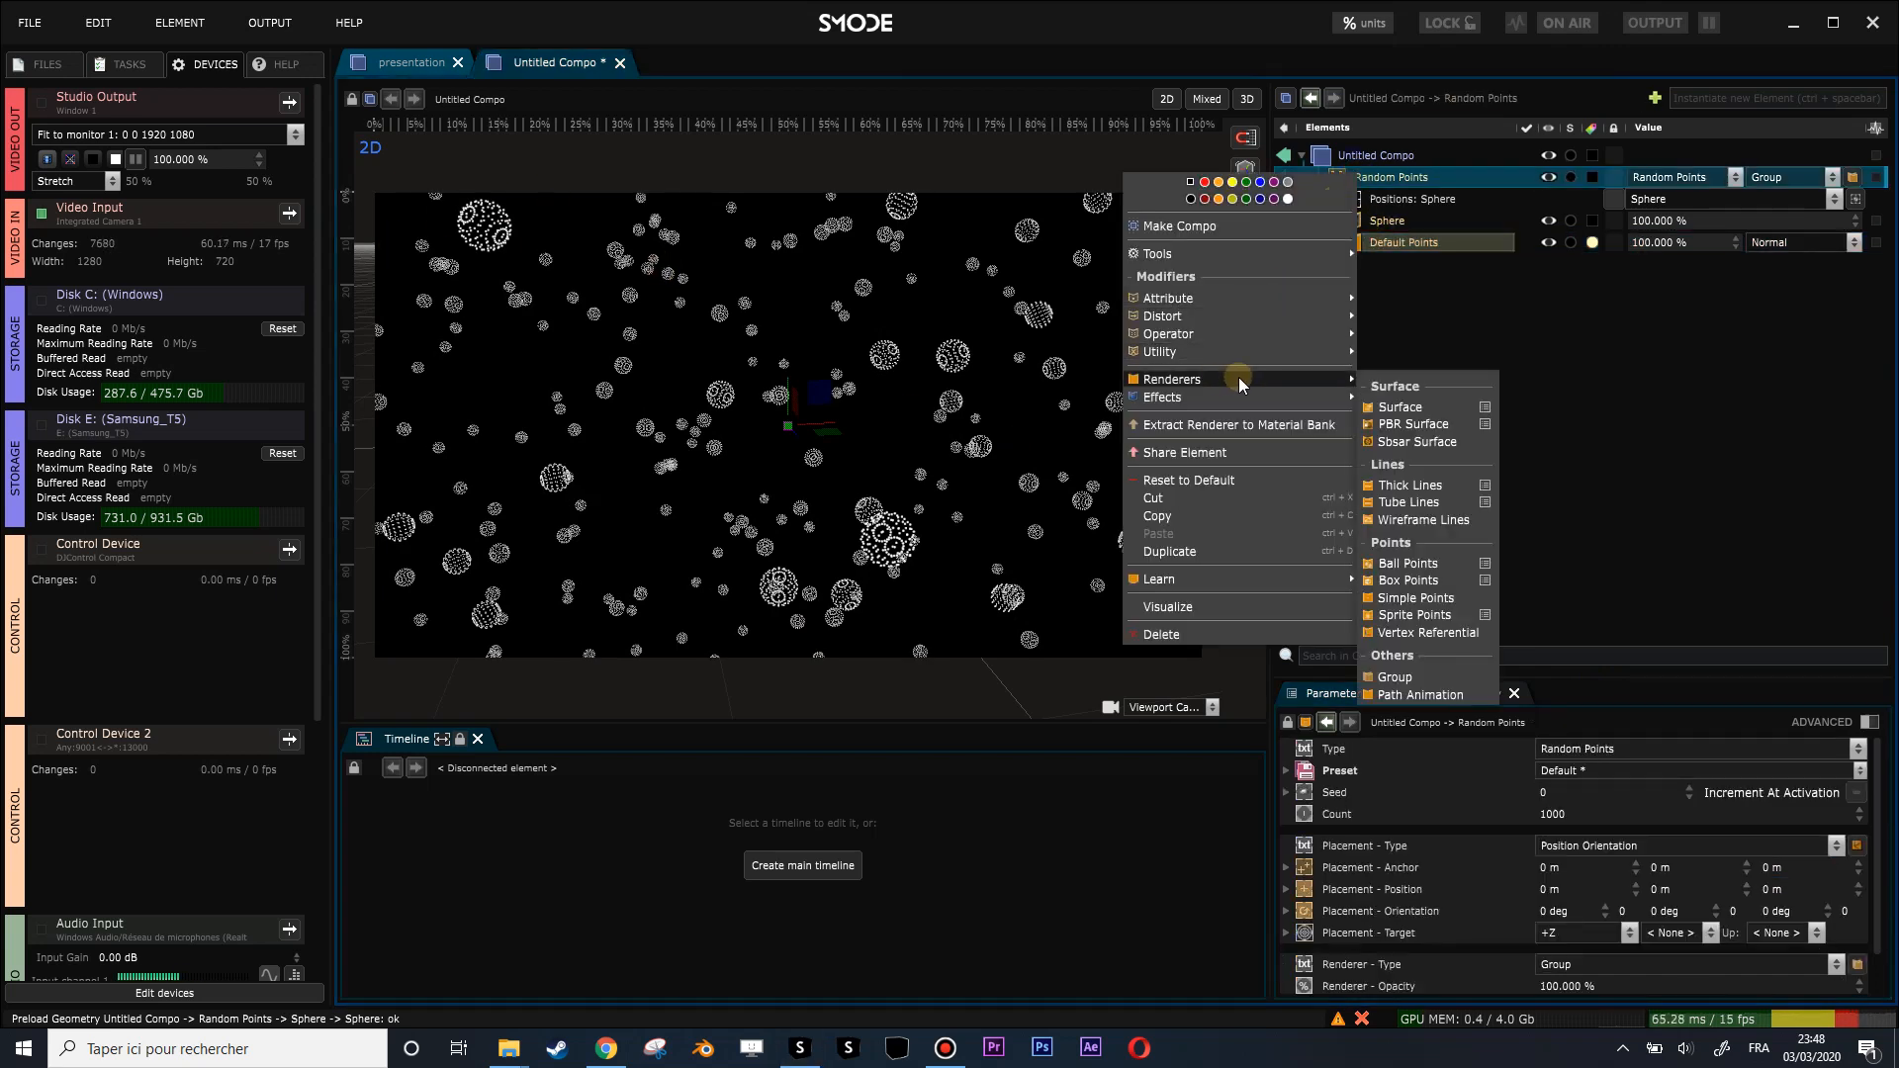
pyautogui.click(1401, 407)
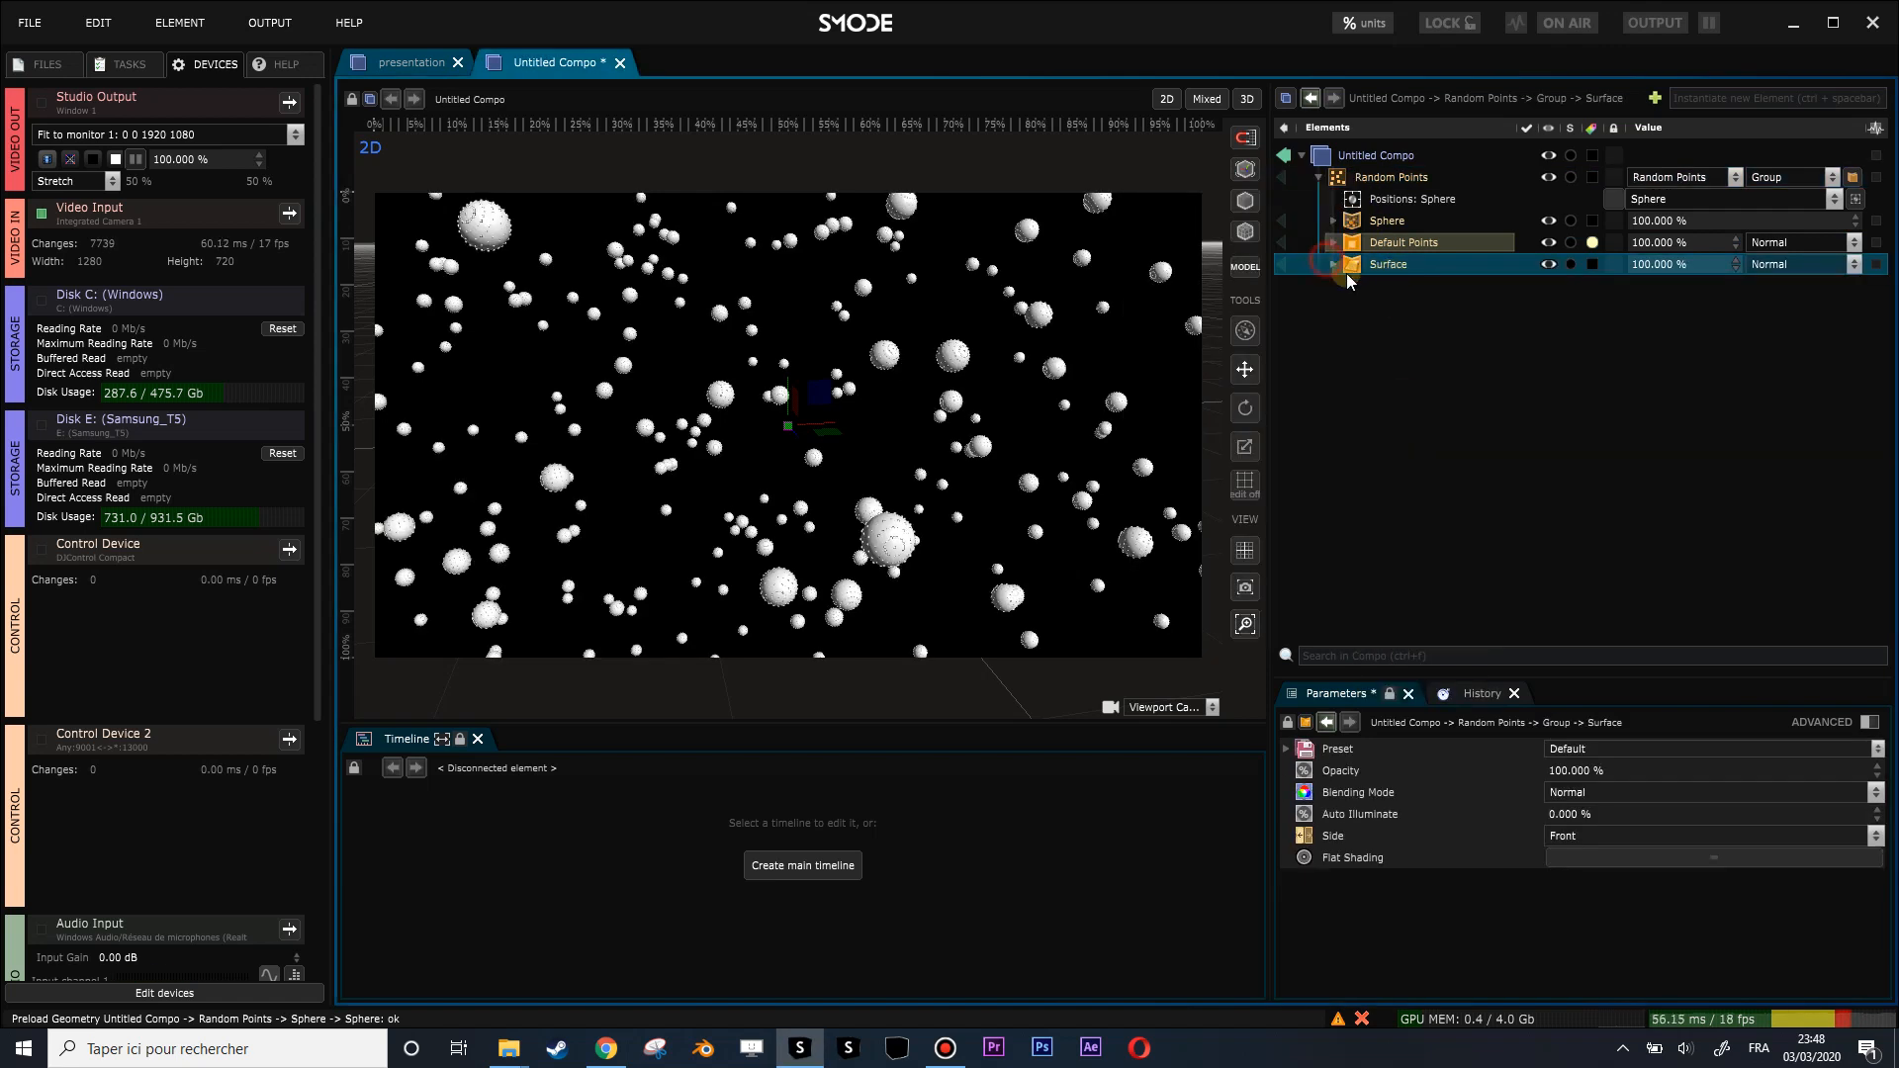
# Delete the Default Points renderer and the Specular component of the Surface renderer.
pyautogui.click(1331, 265)
pyautogui.click(1356, 247)
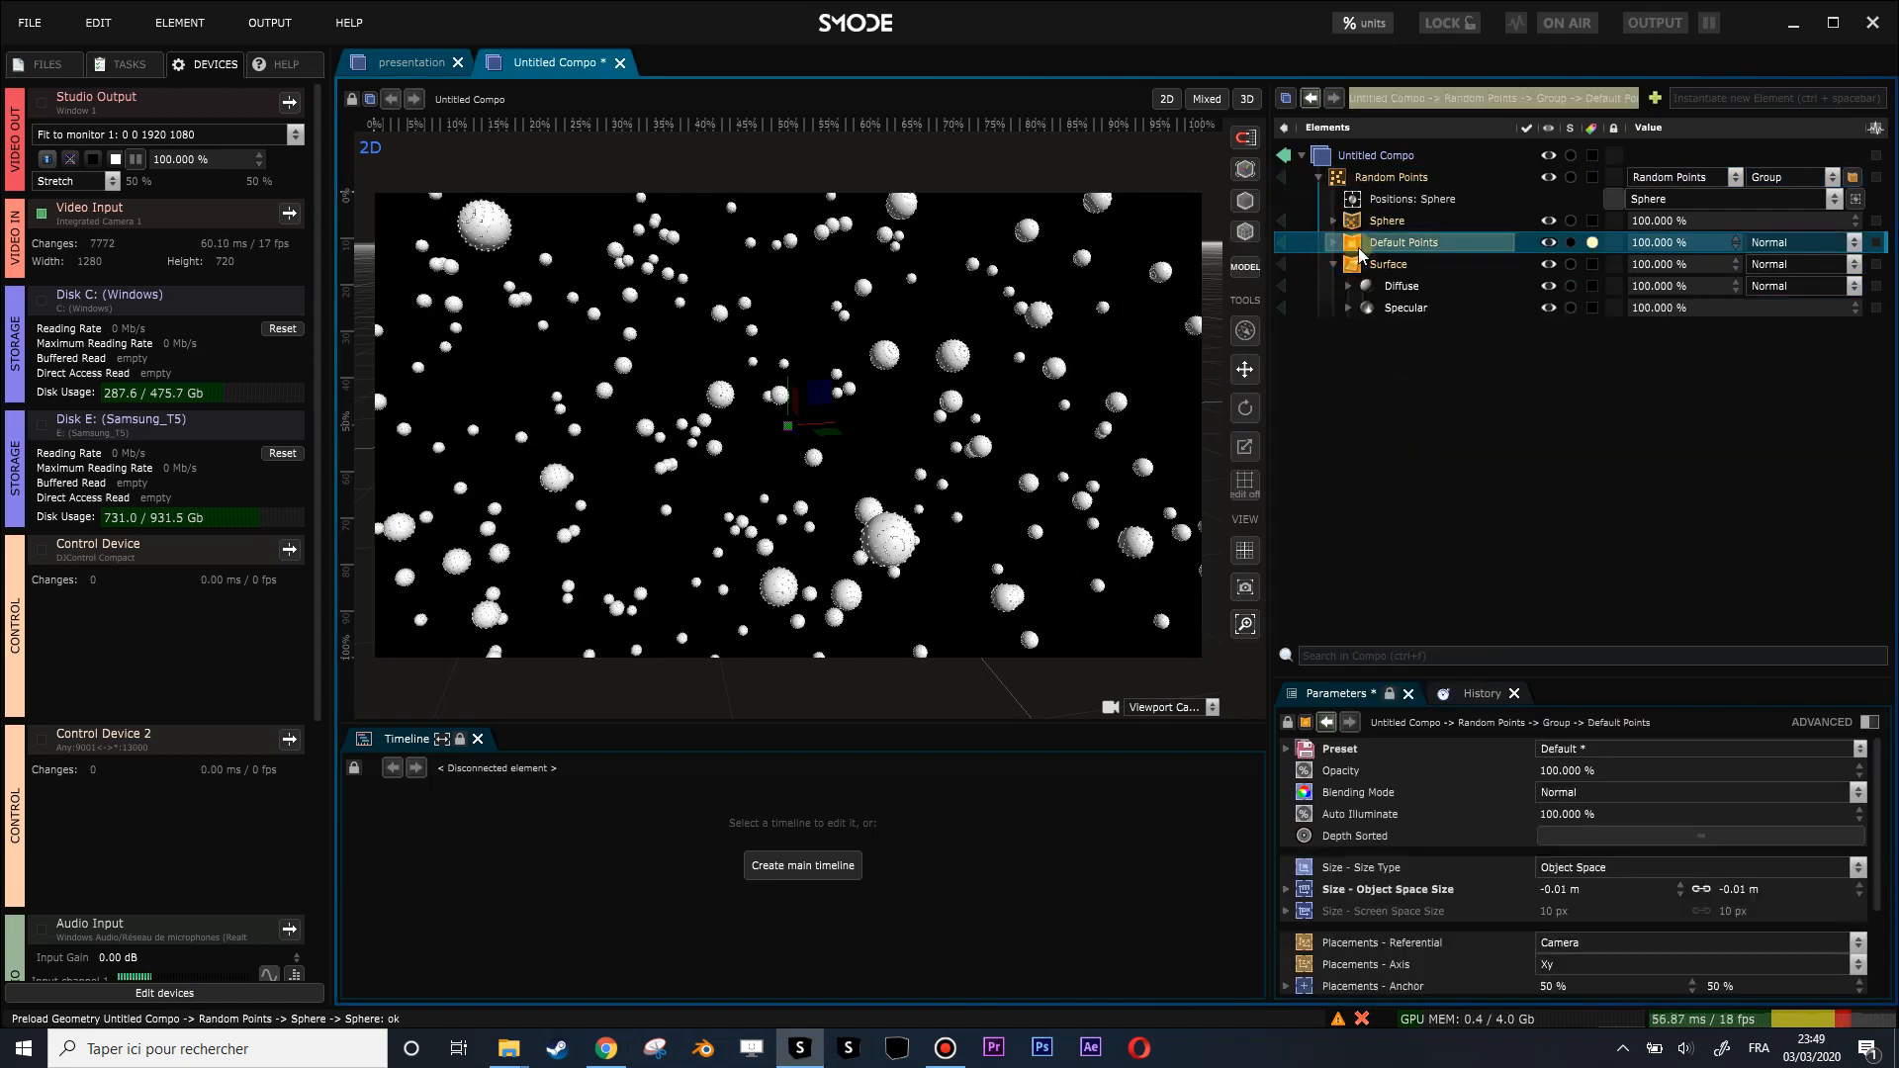
pyautogui.press('Delete')
pyautogui.press('Return')
pyautogui.click(1363, 286)
pyautogui.press('Delete')
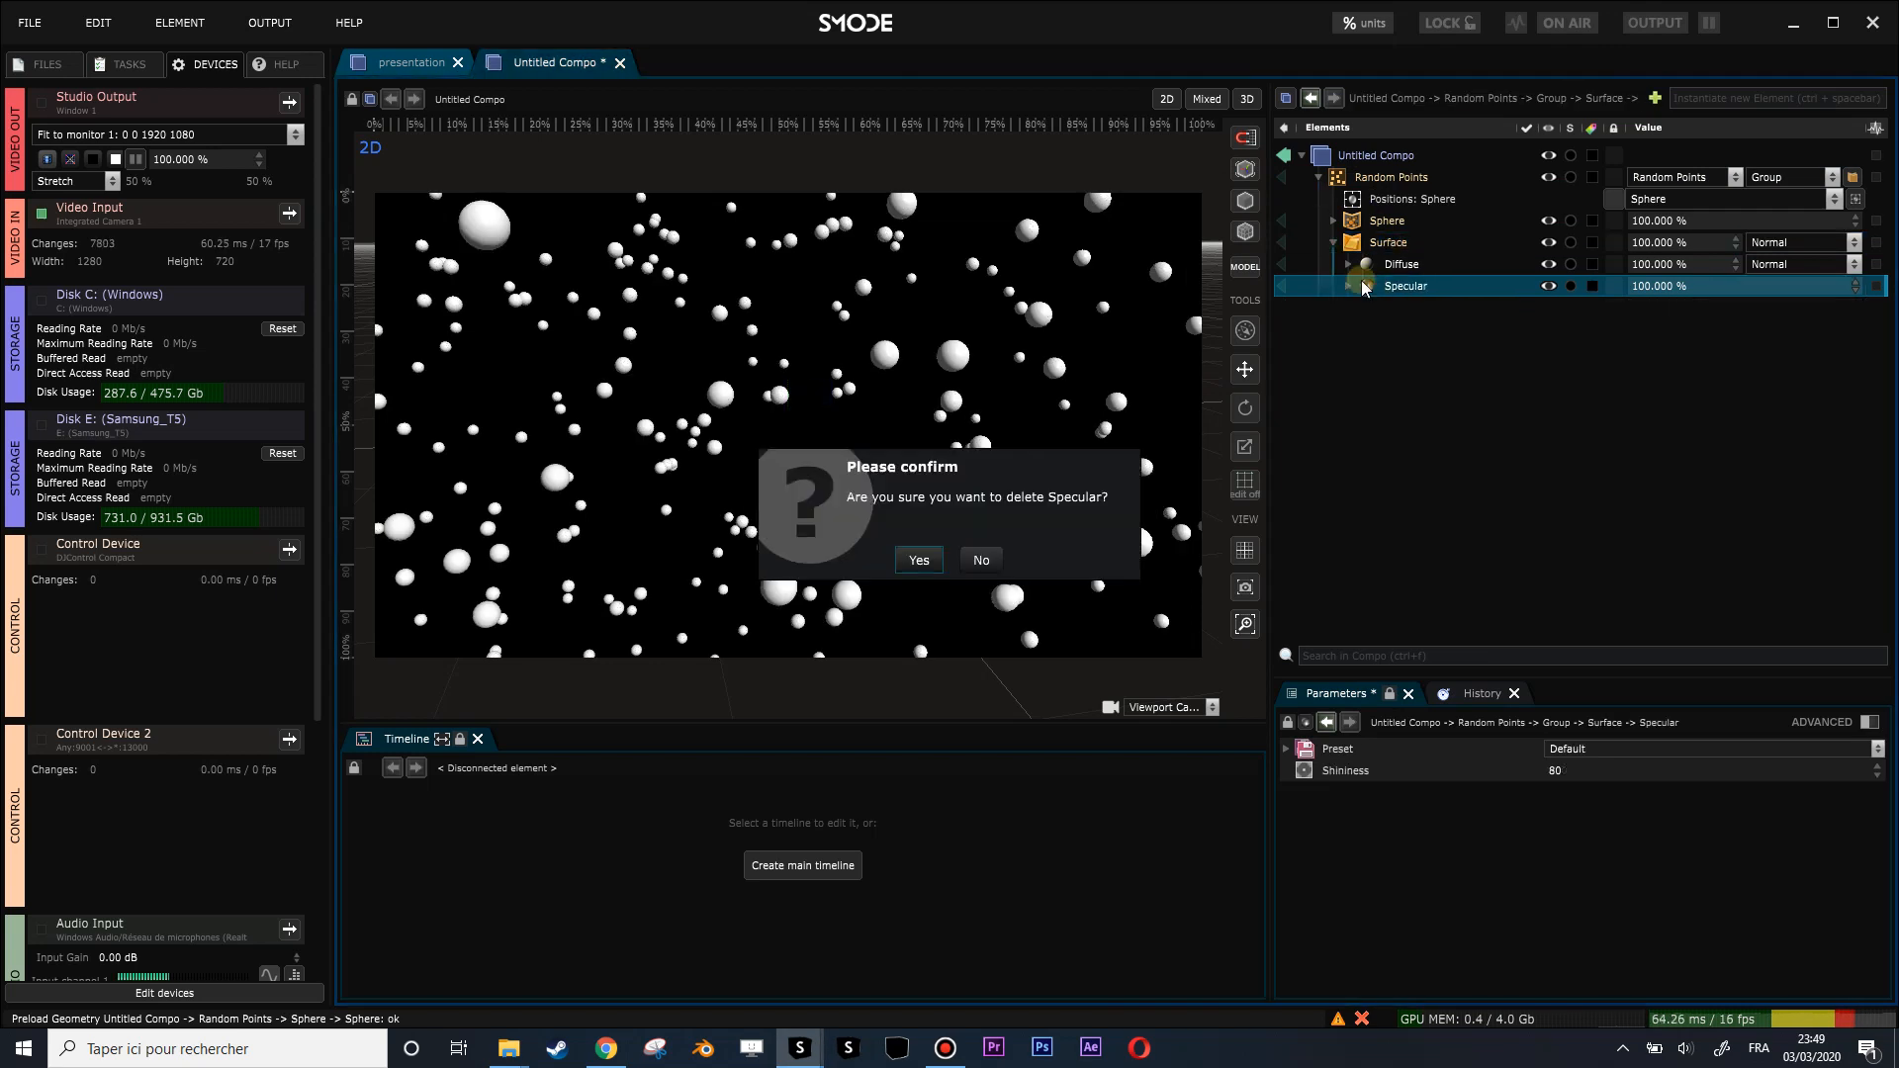
pyautogui.press('Return')
# Change the Surface renderer's Diffuse map from Uniform to Checker Board.
pyautogui.click(1349, 267)
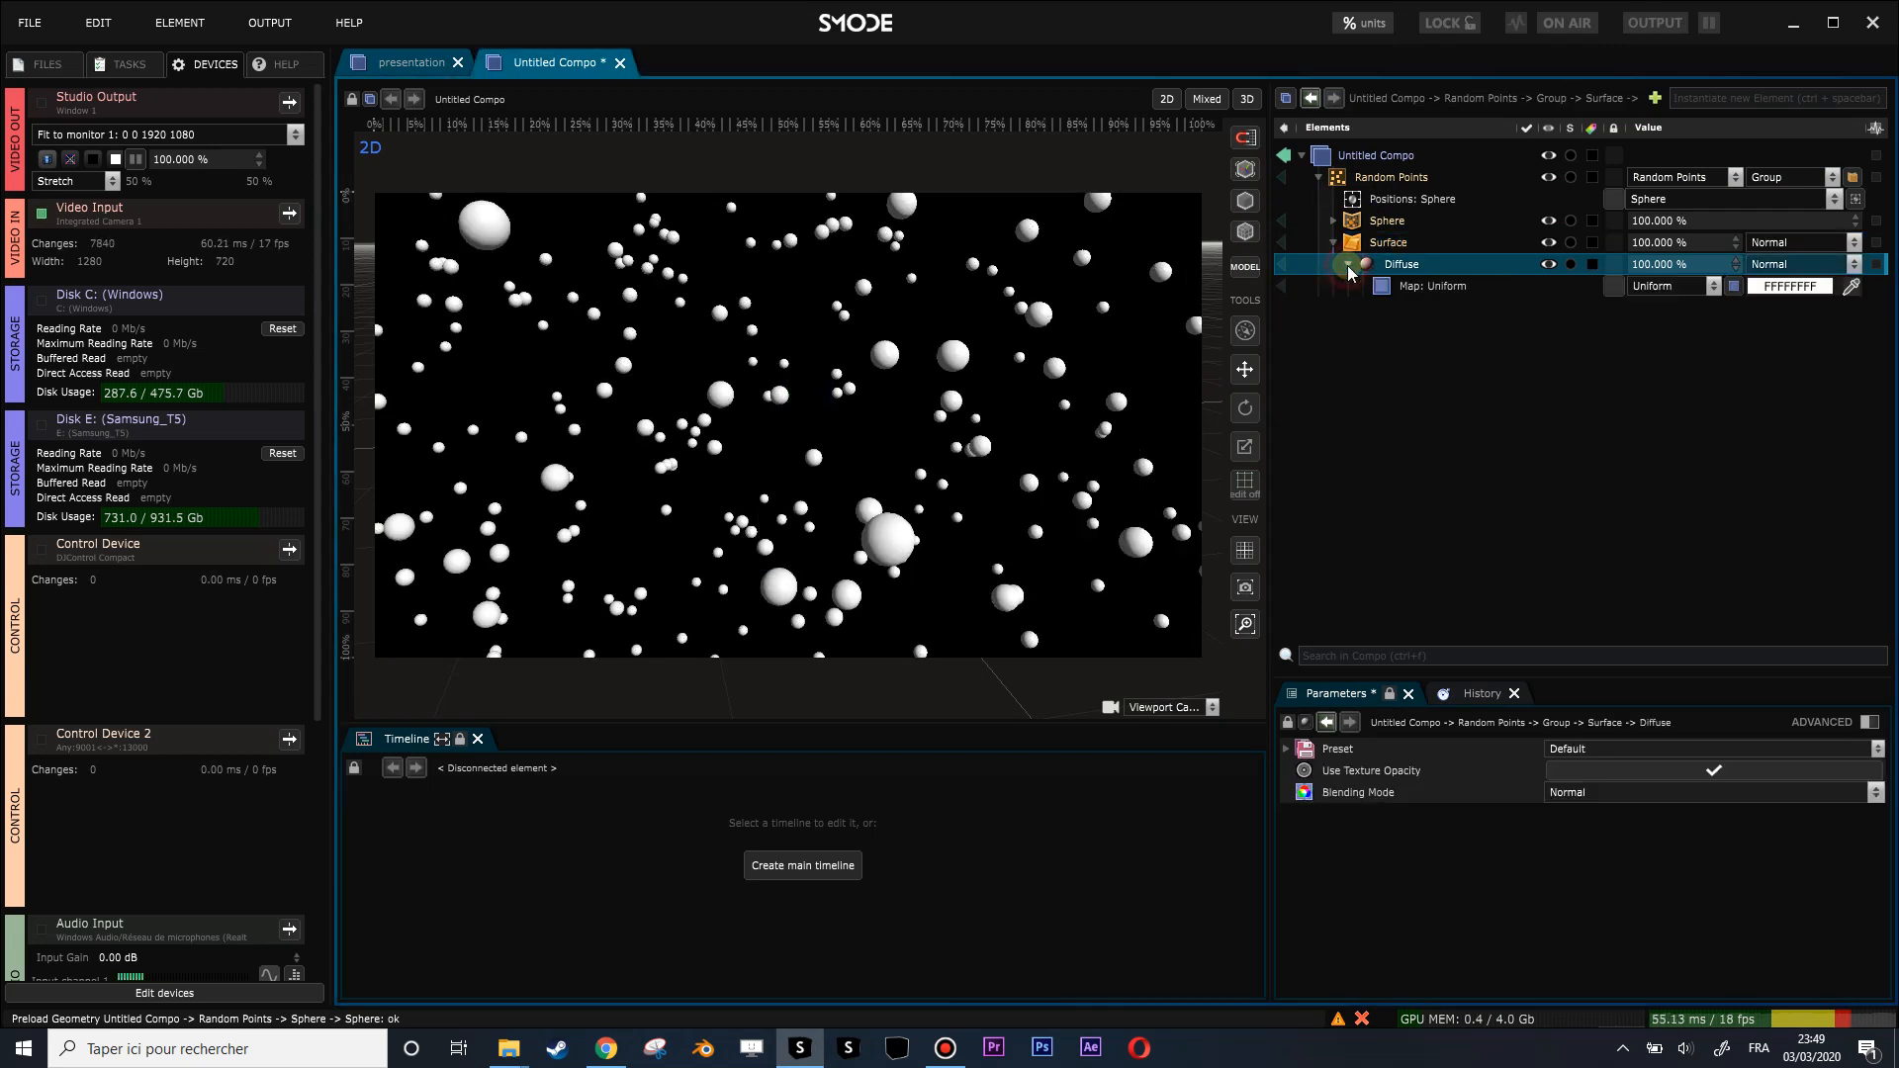
pyautogui.click(1402, 287)
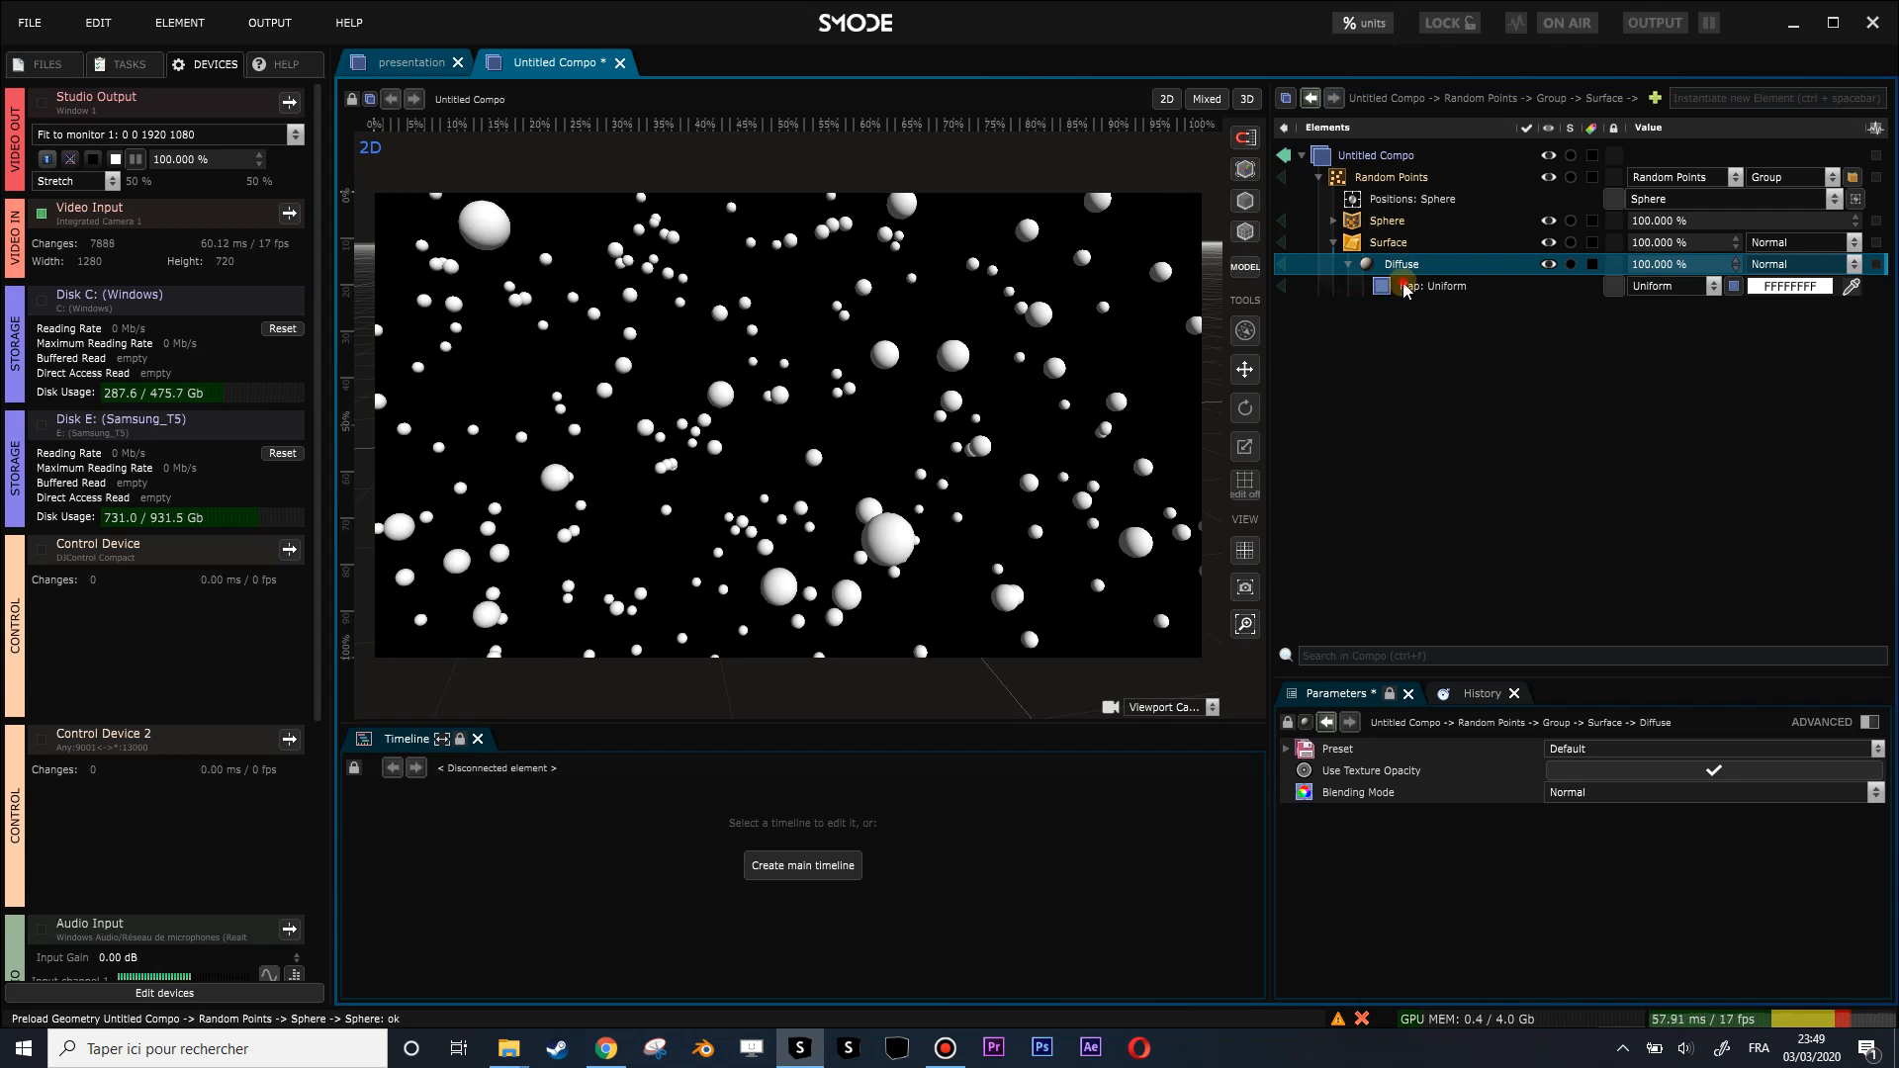
pyautogui.click(1680, 287)
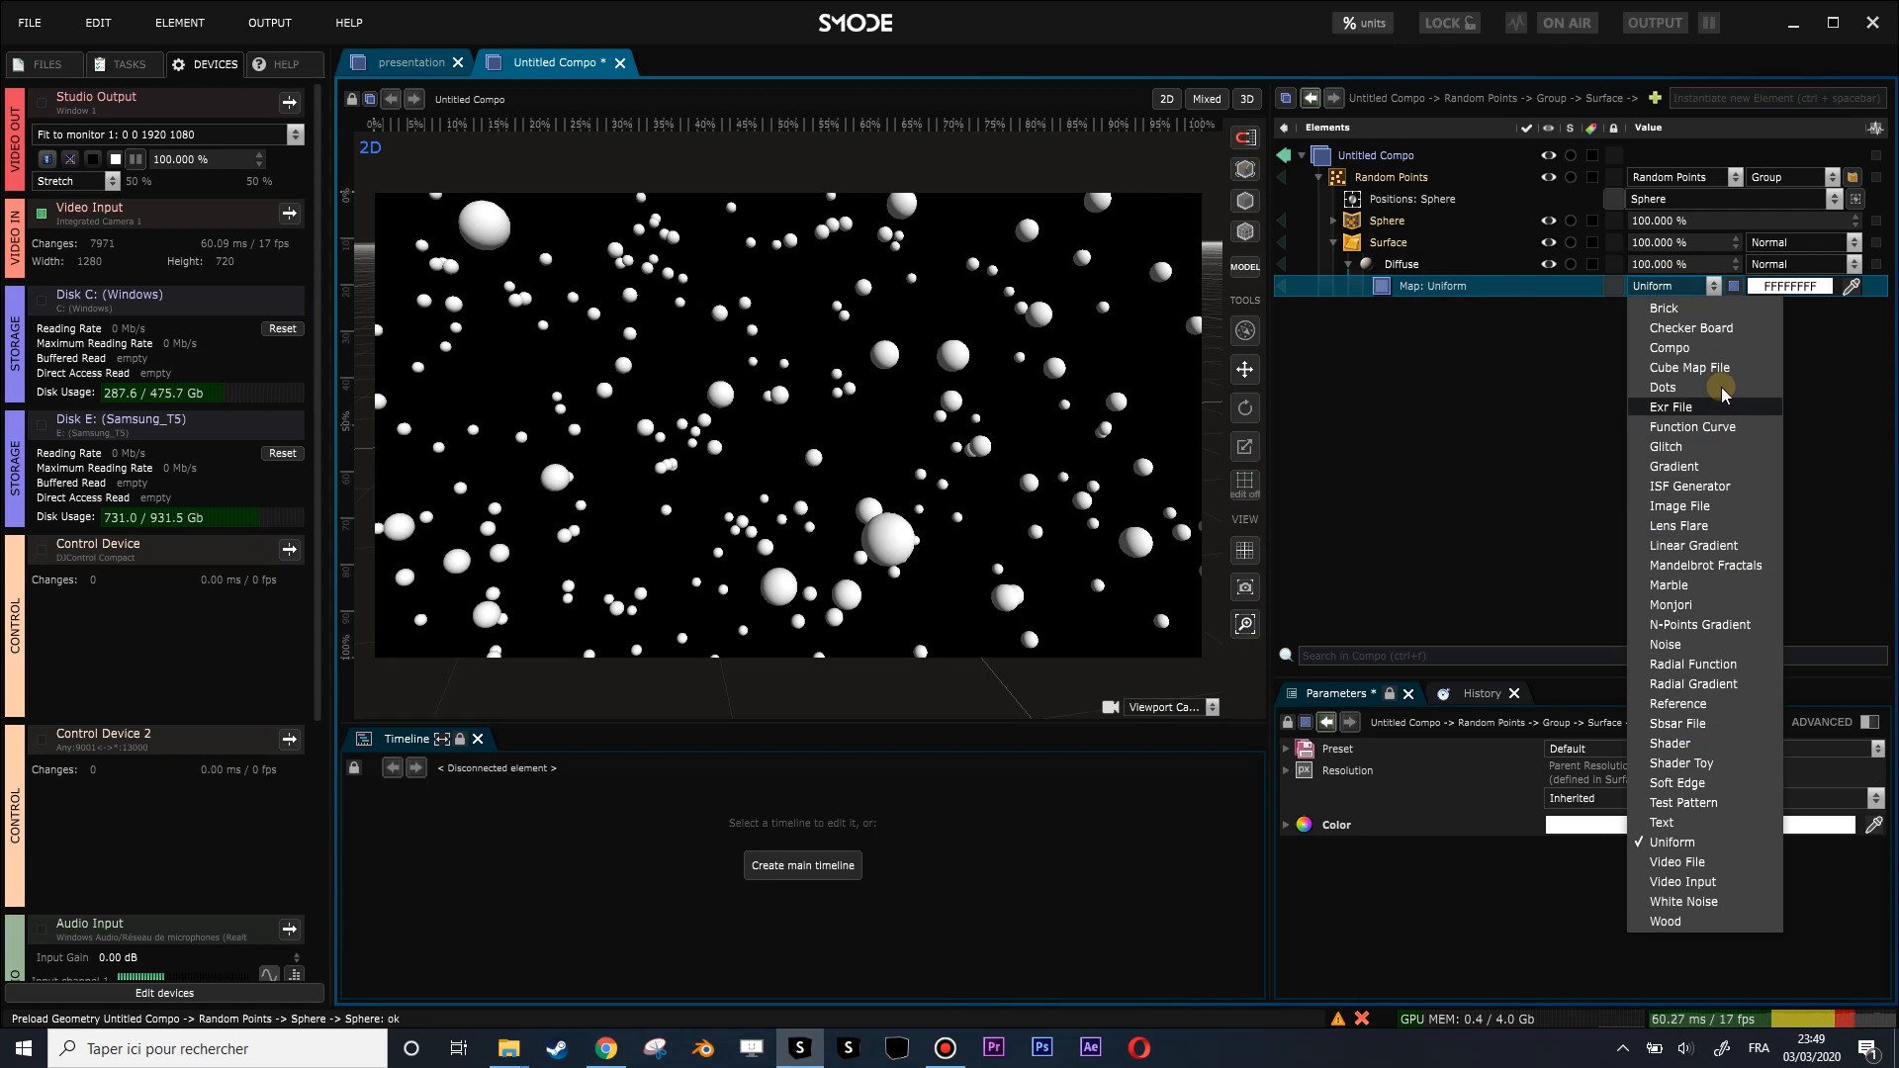
pyautogui.click(1699, 328)
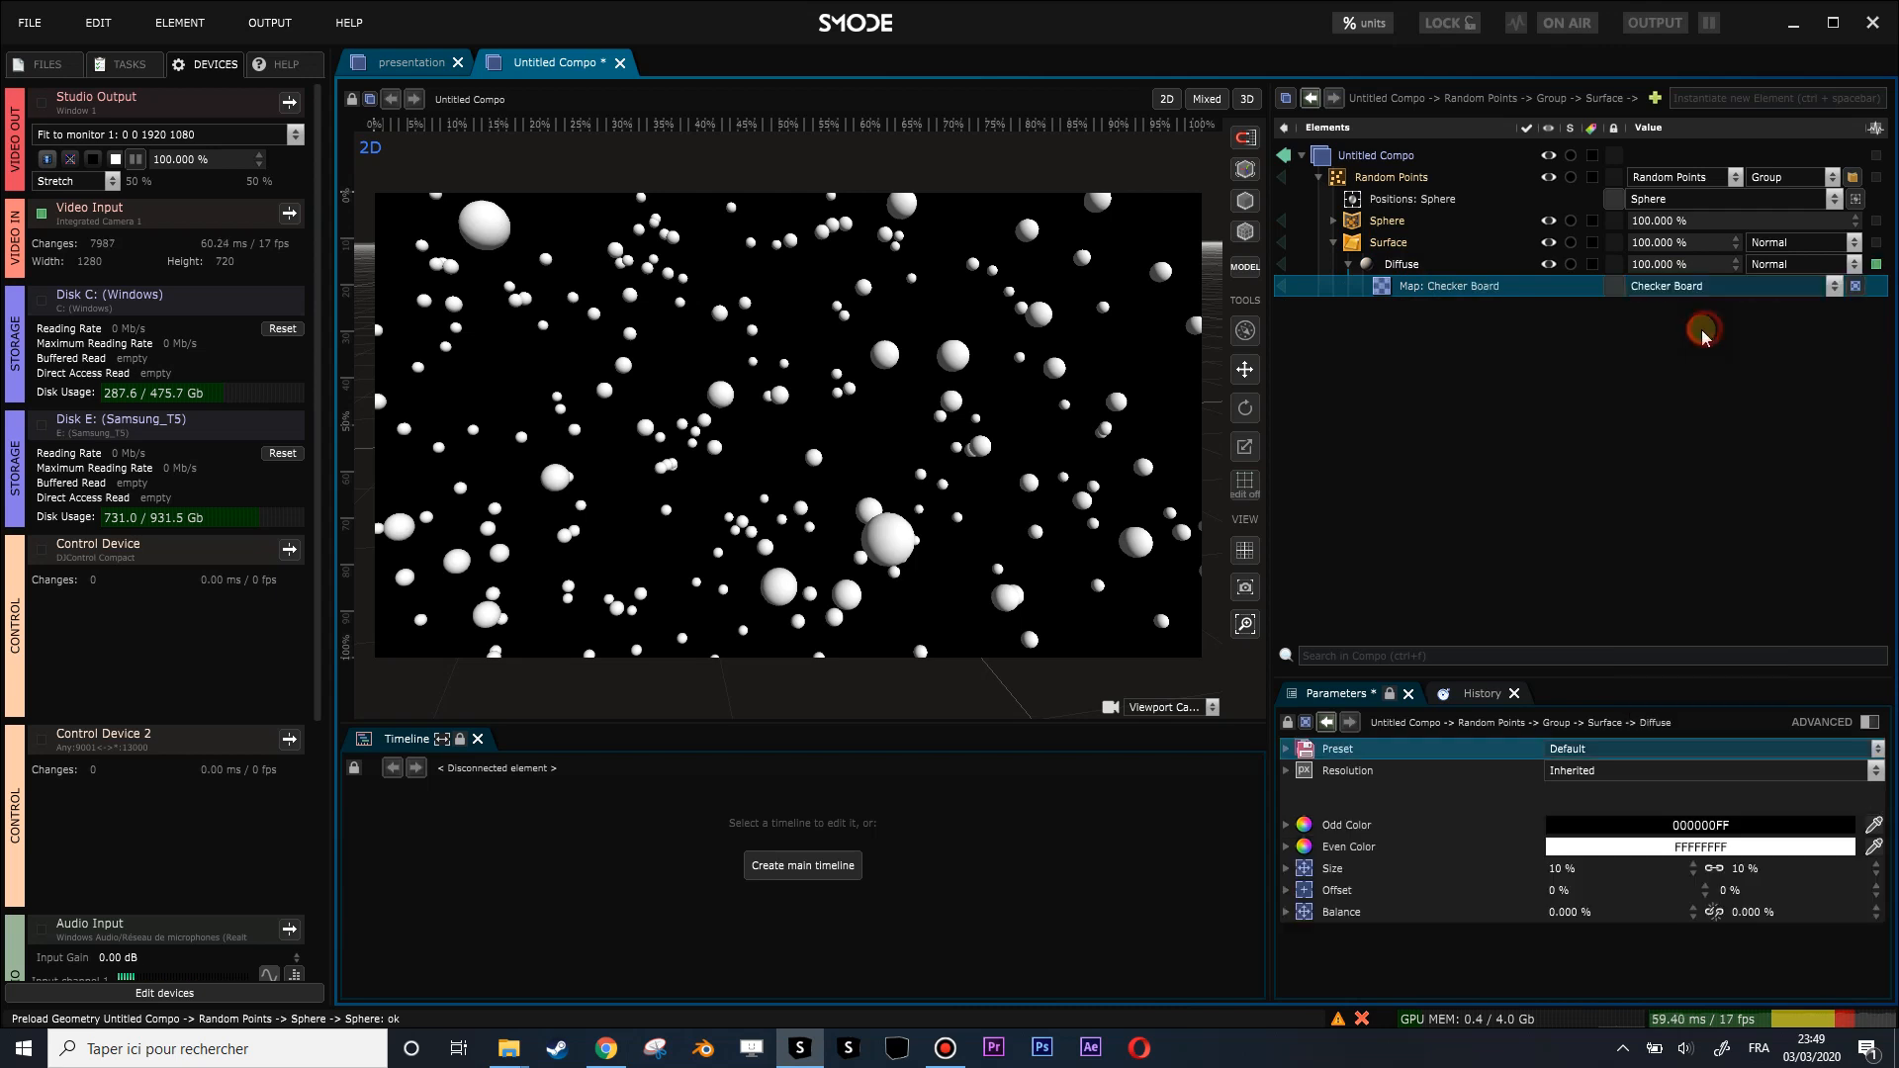
# Set the radius of the instantiated sphere geometry to 0.49 m.
pyautogui.click(1333, 221)
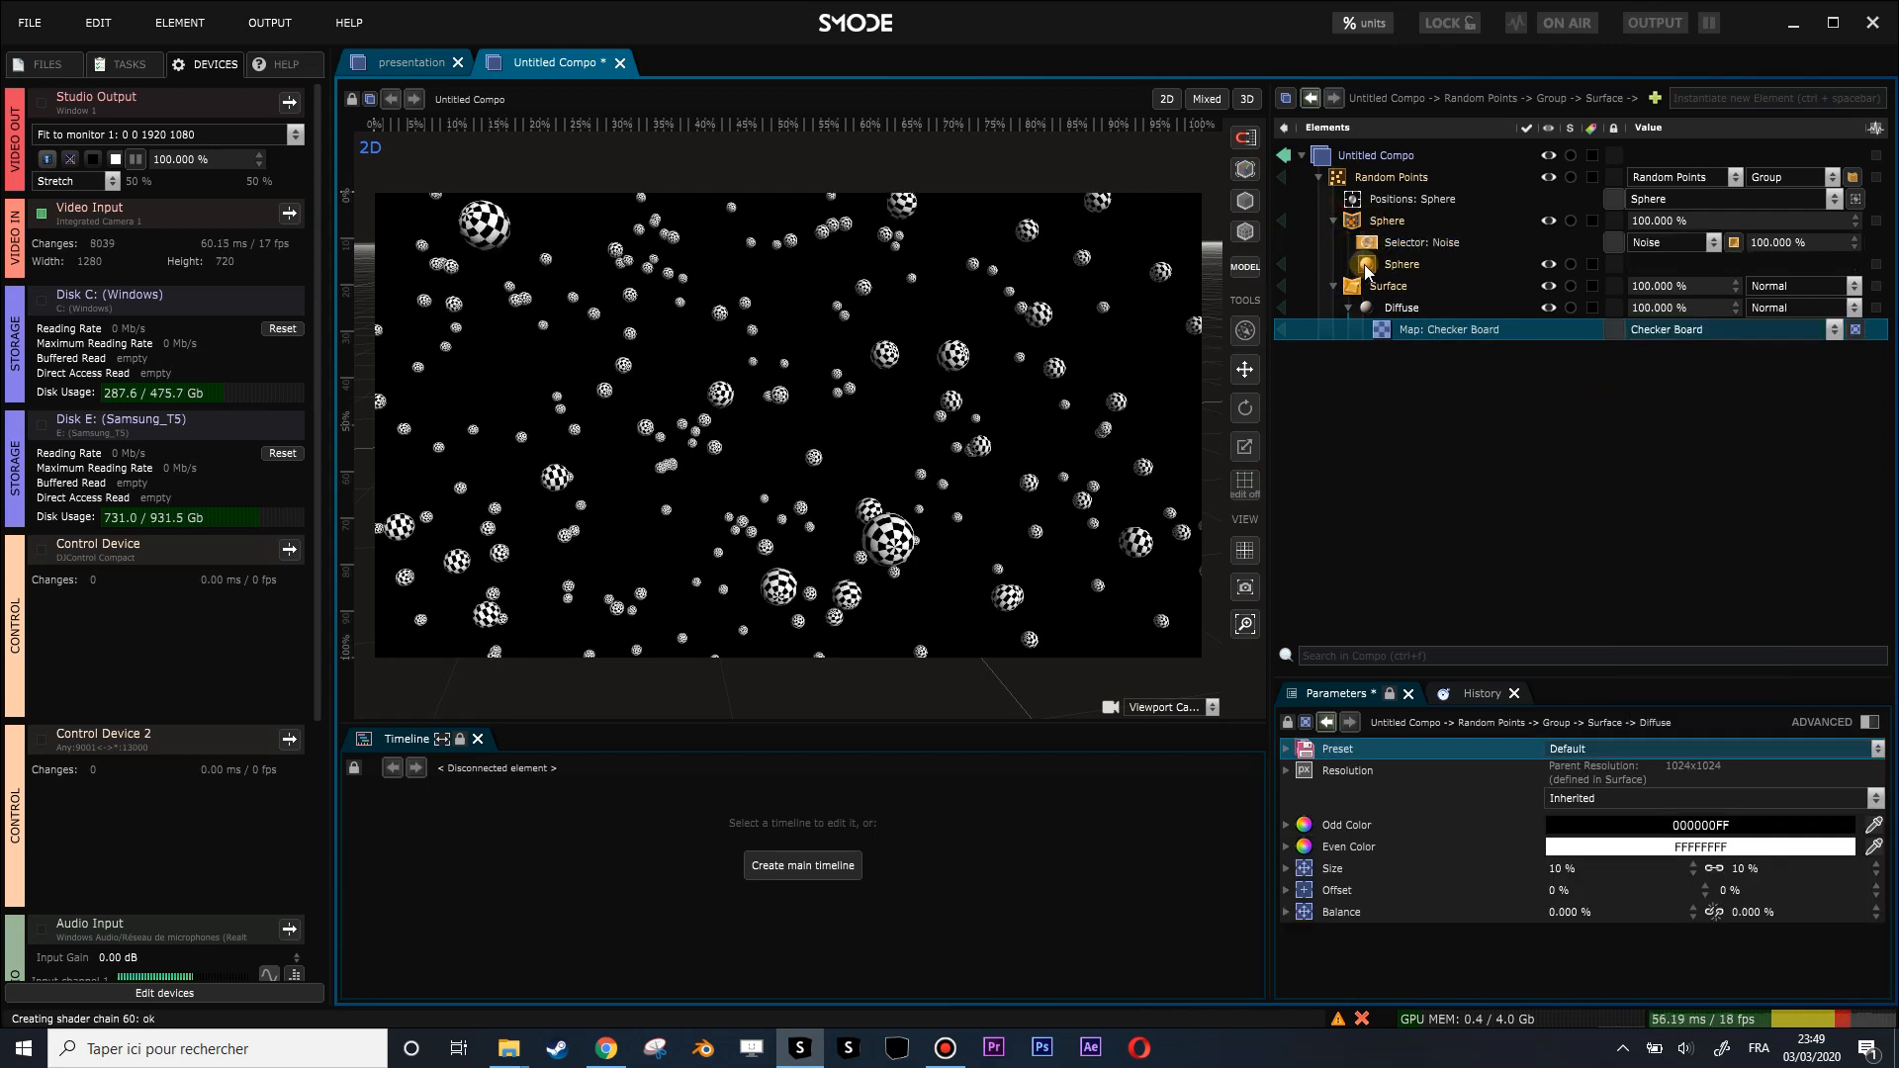
pyautogui.click(1402, 264)
pyautogui.moveTo(1562, 772); pyautogui.dragTo(1562, 705)
pyautogui.keyDown('alt'); pyautogui.moveTo(850, 367); pyautogui.dragTo(863, 389); pyautogui.keyUp('alt')
pyautogui.keyDown('alt'); pyautogui.moveTo(862, 389); pyautogui.dragTo(857, 371, button='right'); pyautogui.keyUp('alt')
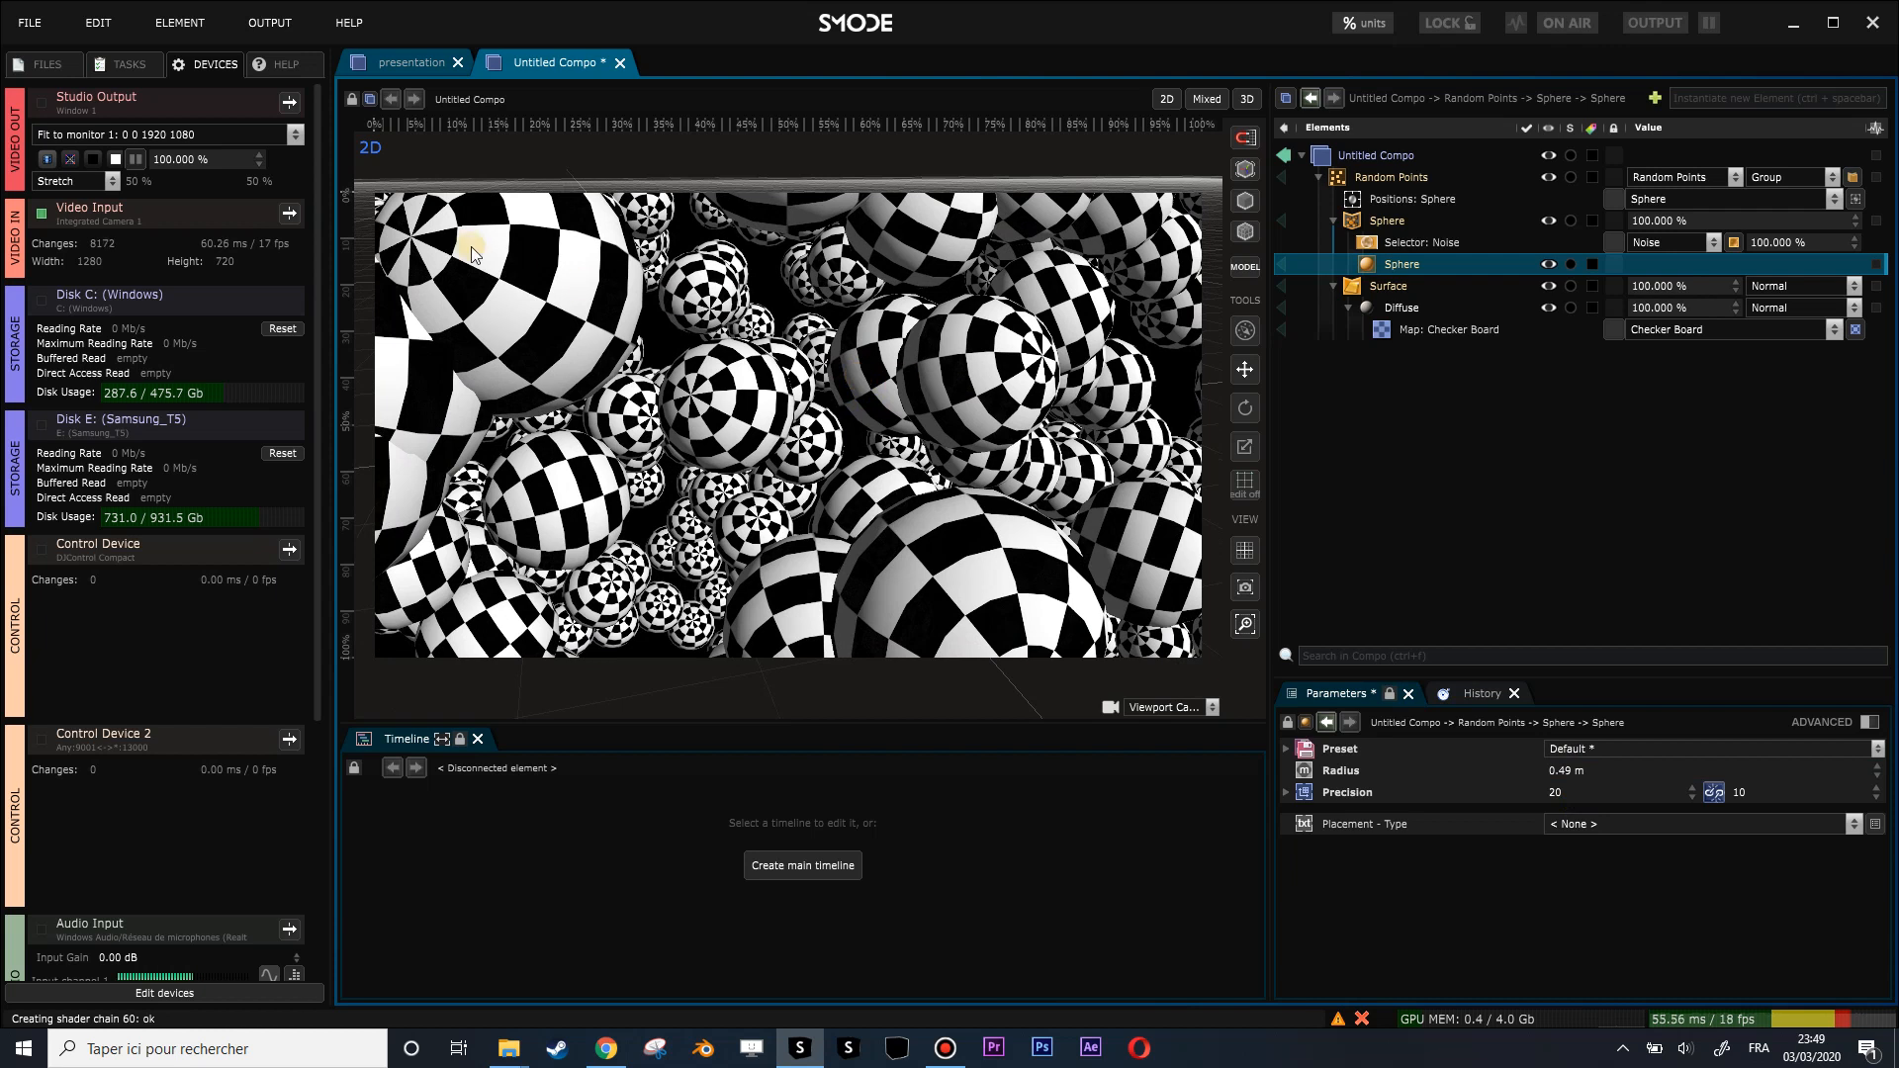
# Unlink the Checker Board map's size values, set its horizontal size to 314 %, and preview the map on its own.
pyautogui.click(1442, 329)
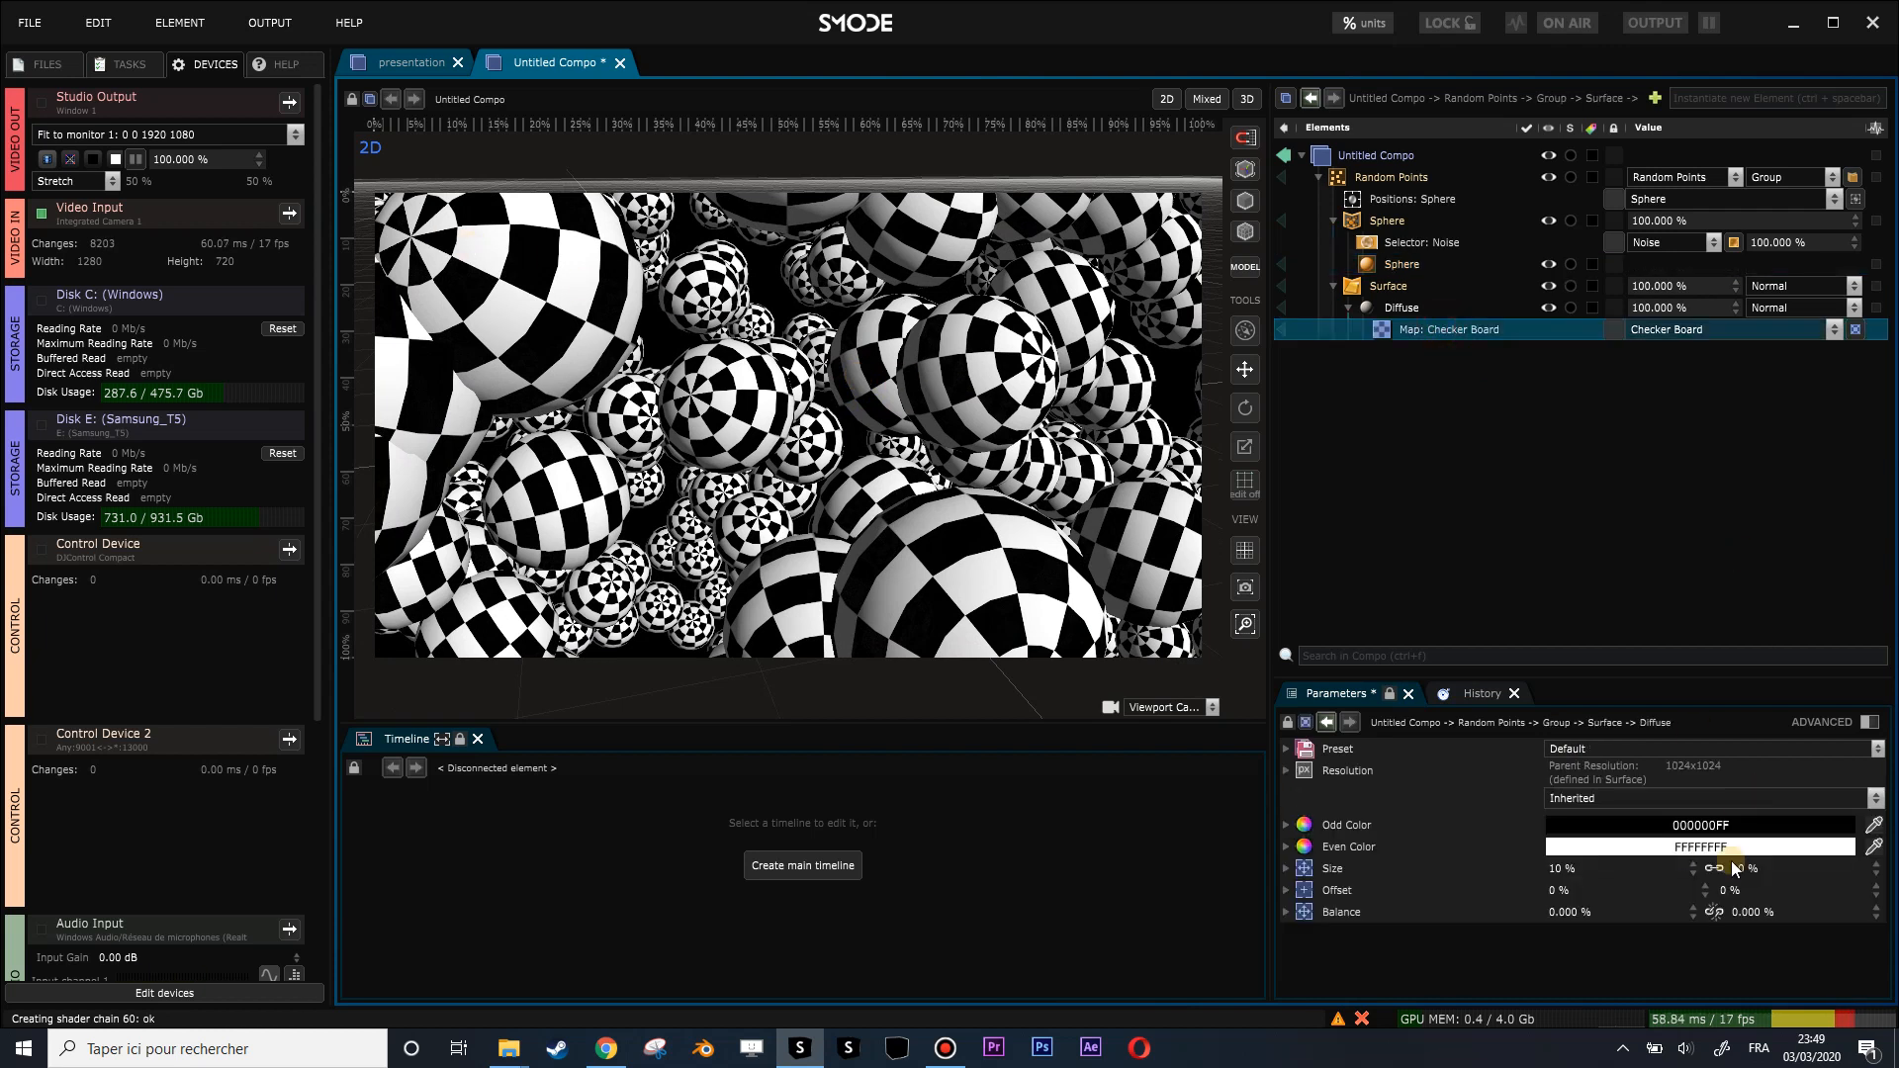
pyautogui.click(1601, 866)
pyautogui.moveTo(1600, 867); pyautogui.dragTo(1691, 866)
pyautogui.moveTo(1570, 866); pyautogui.dragTo(1599, 868)
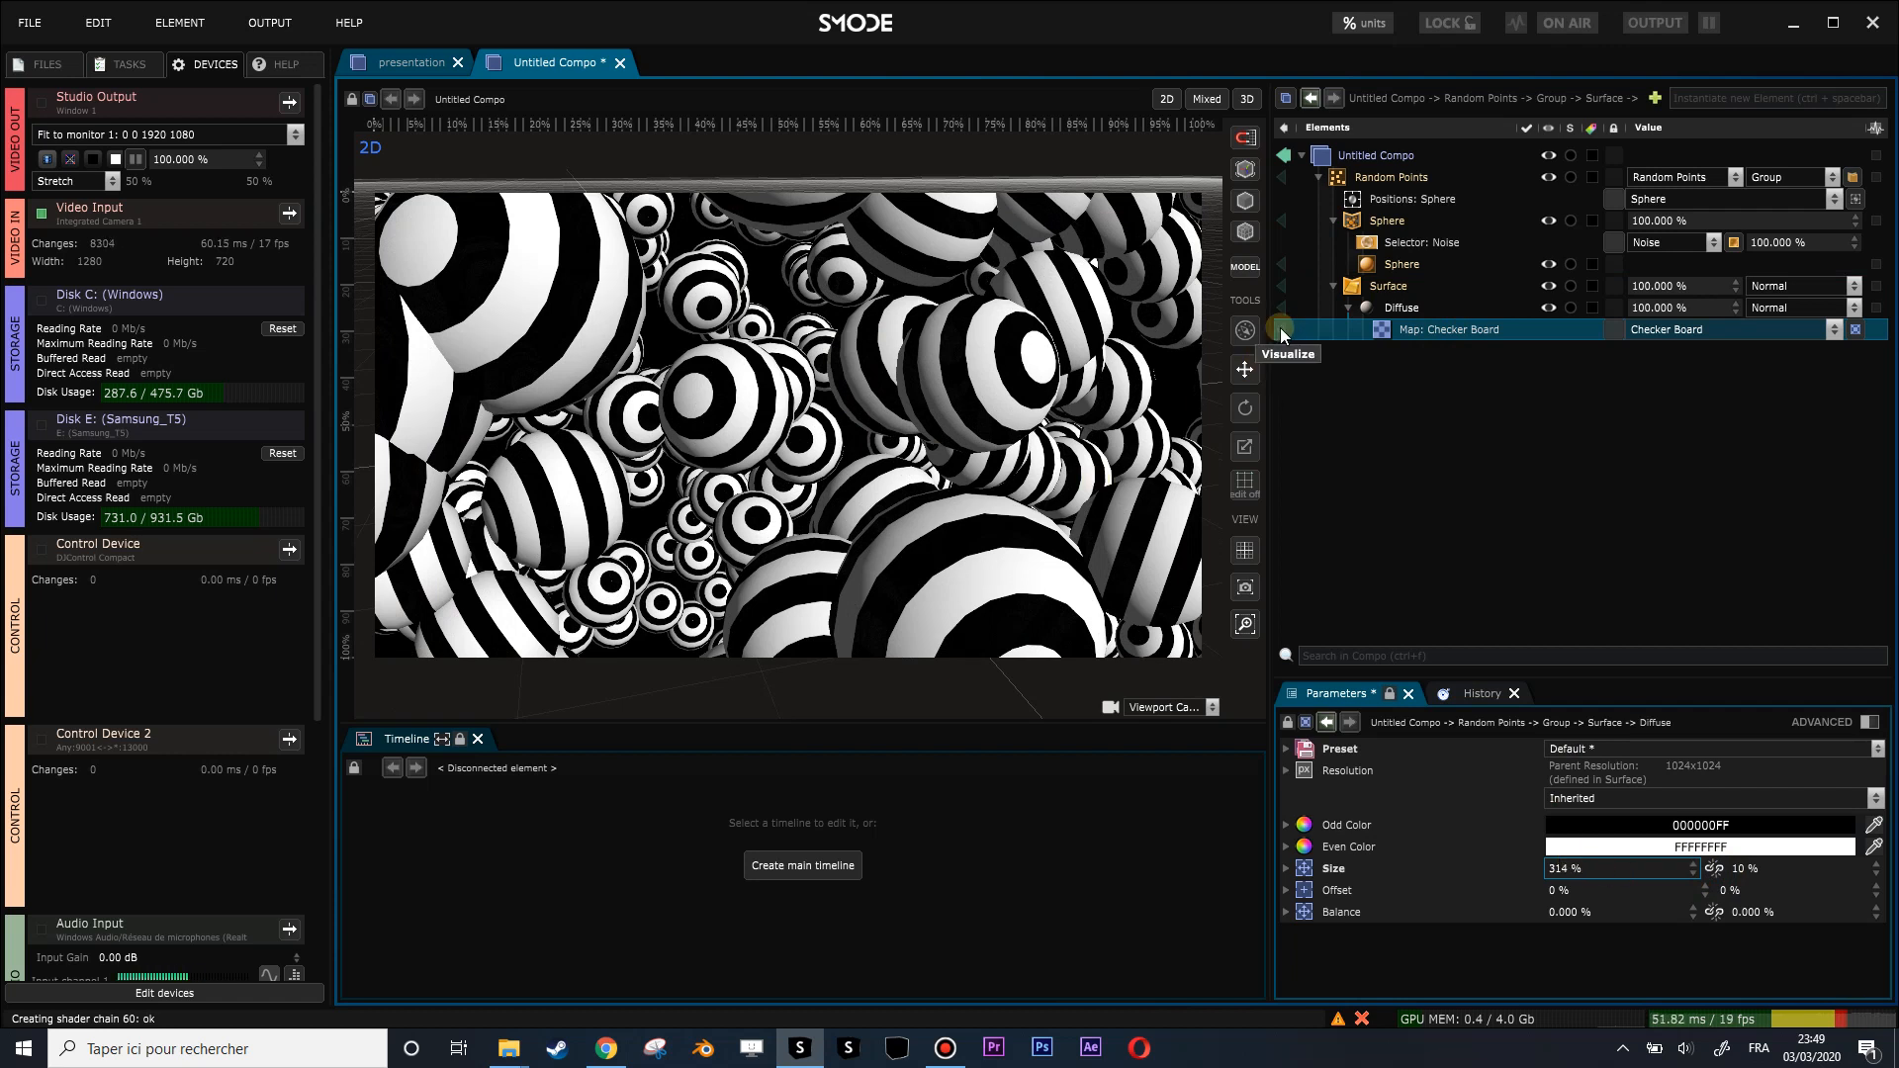
pyautogui.click(1279, 328)
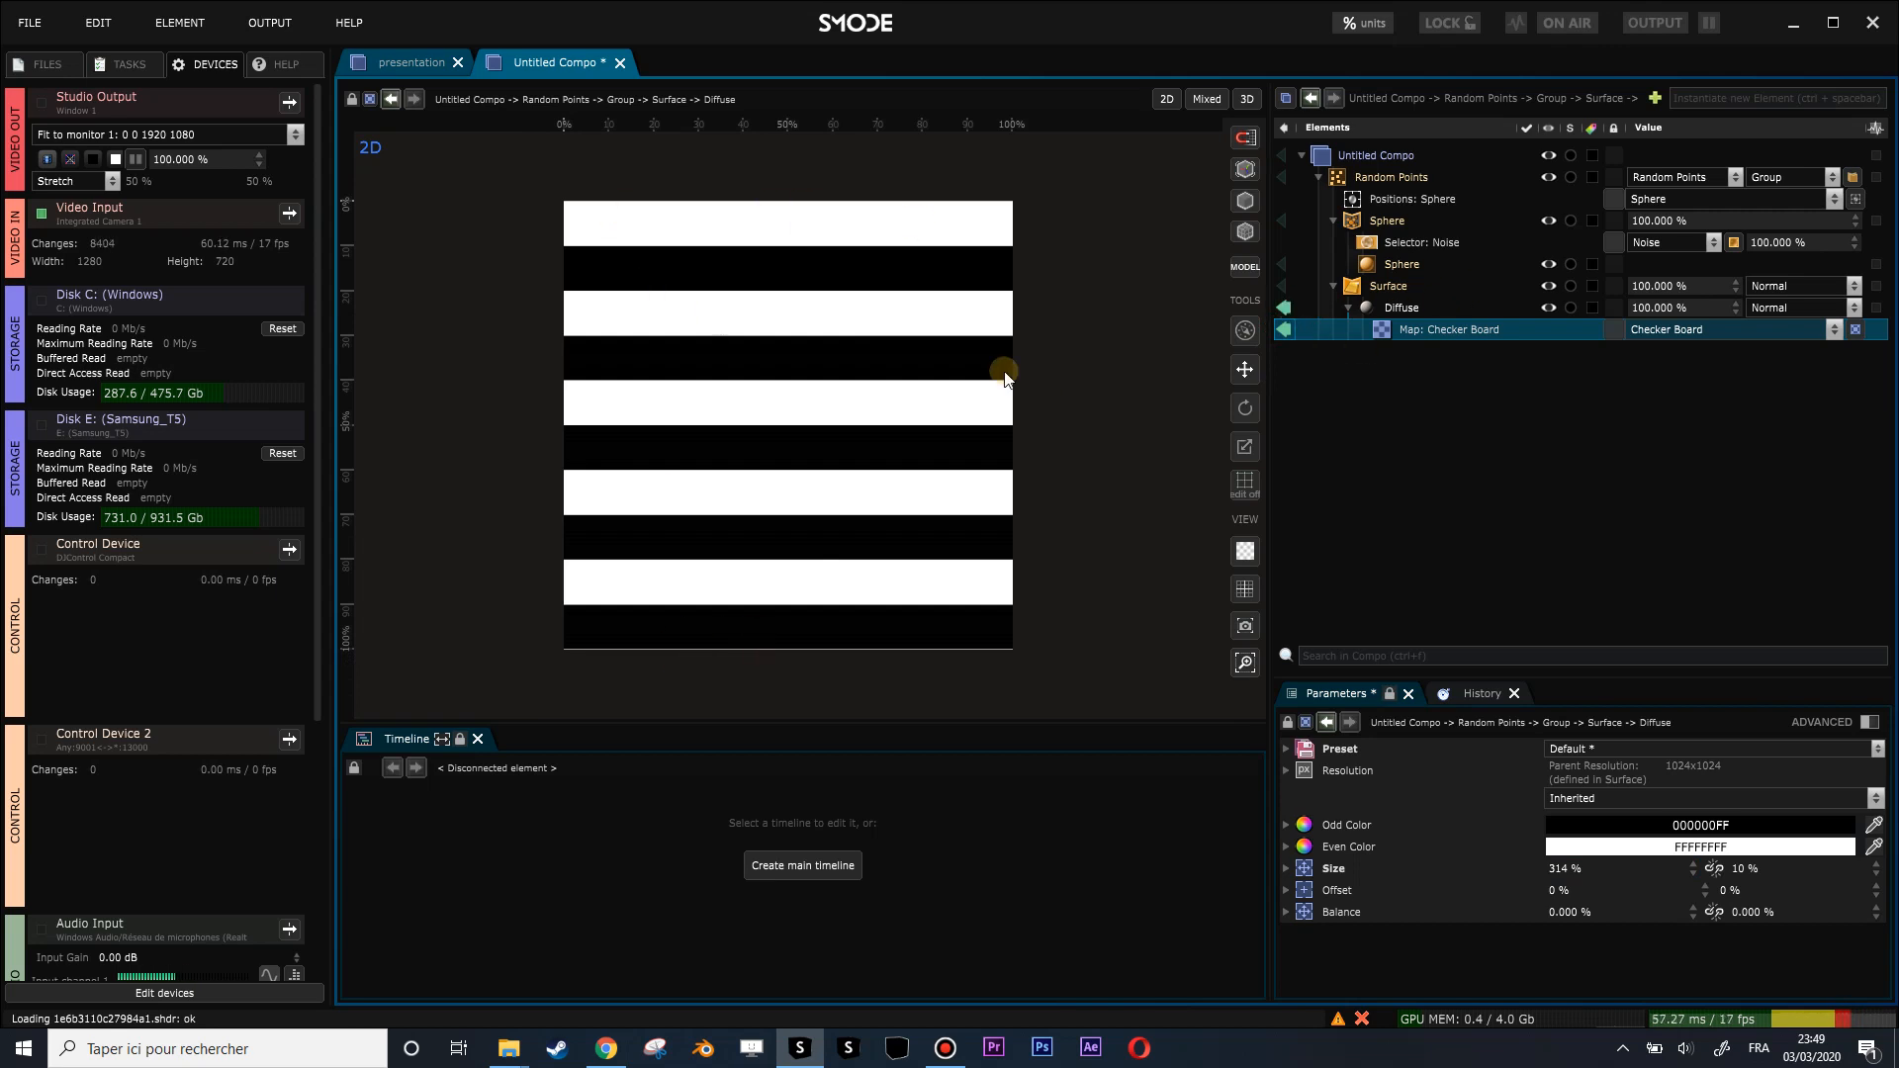
pyautogui.click(1286, 308)
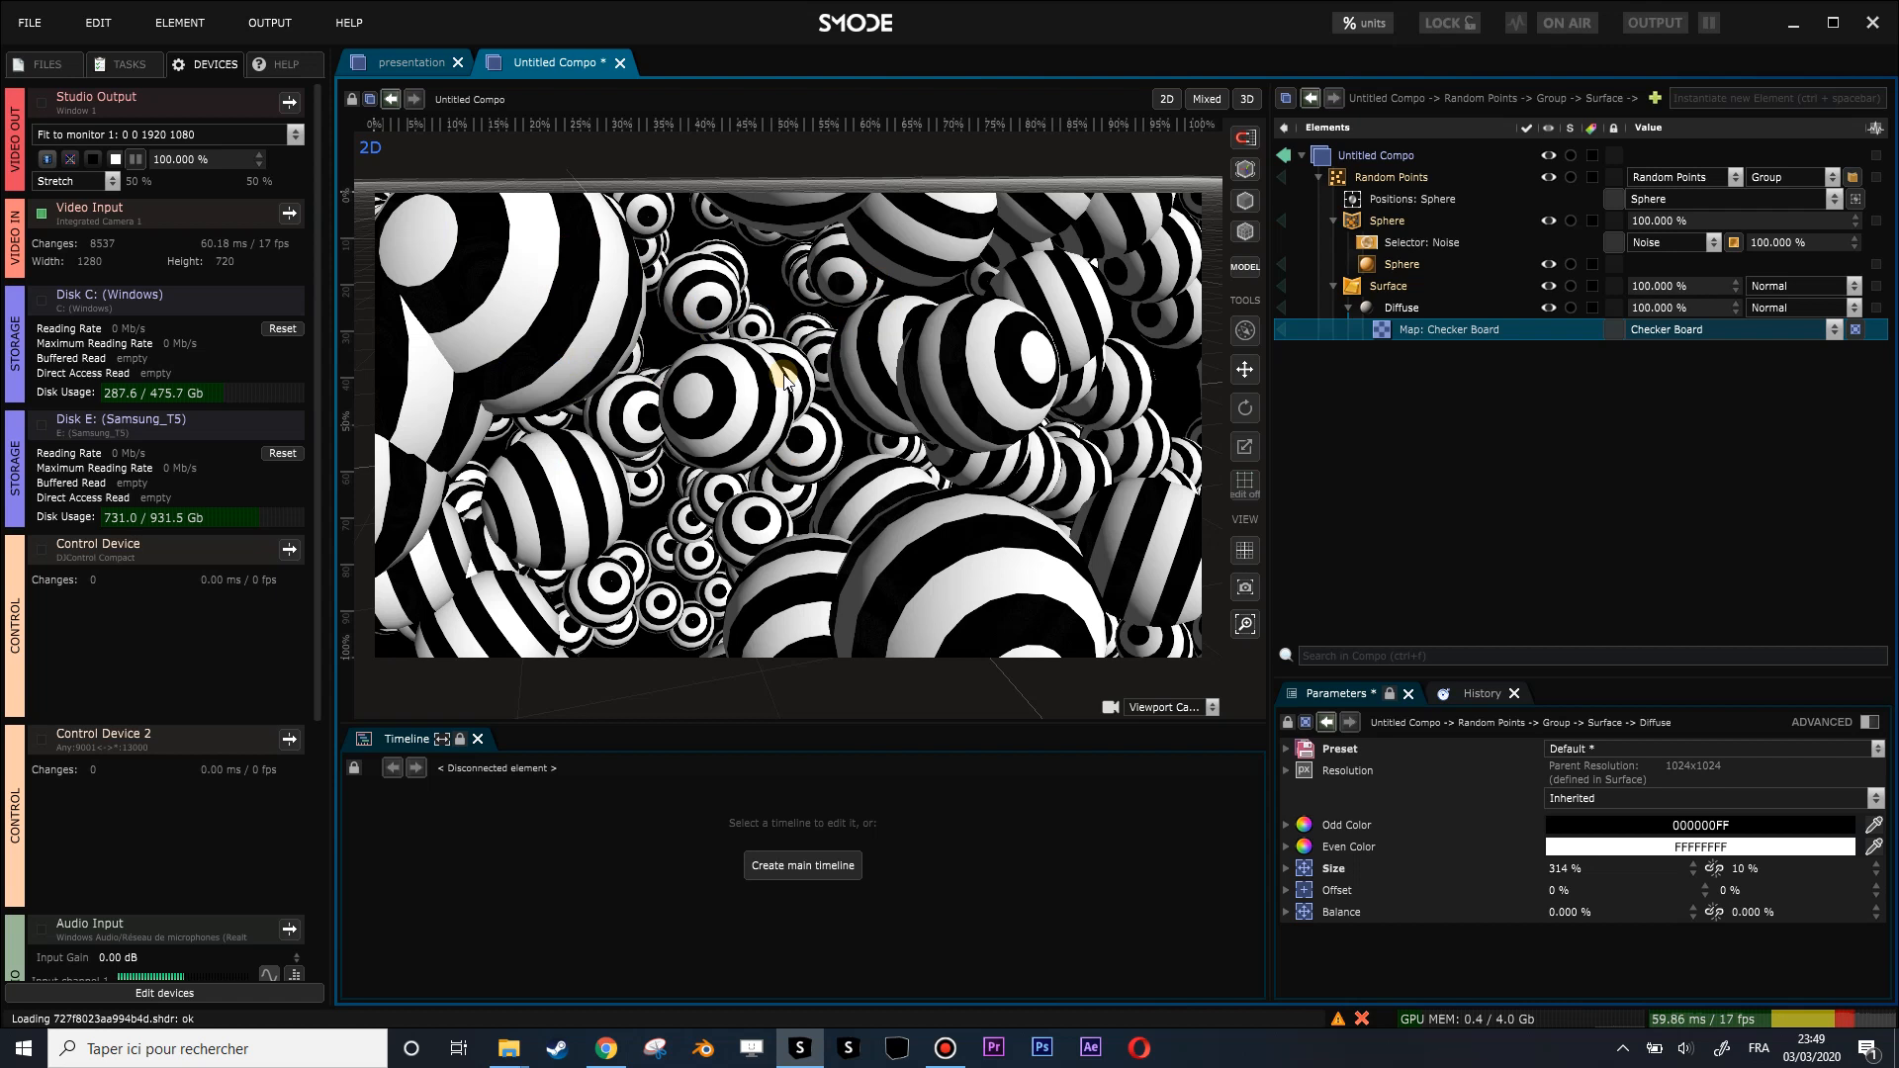
# Set the referential of the Sphere instantiate modifier to World.
pyautogui.click(1377, 222)
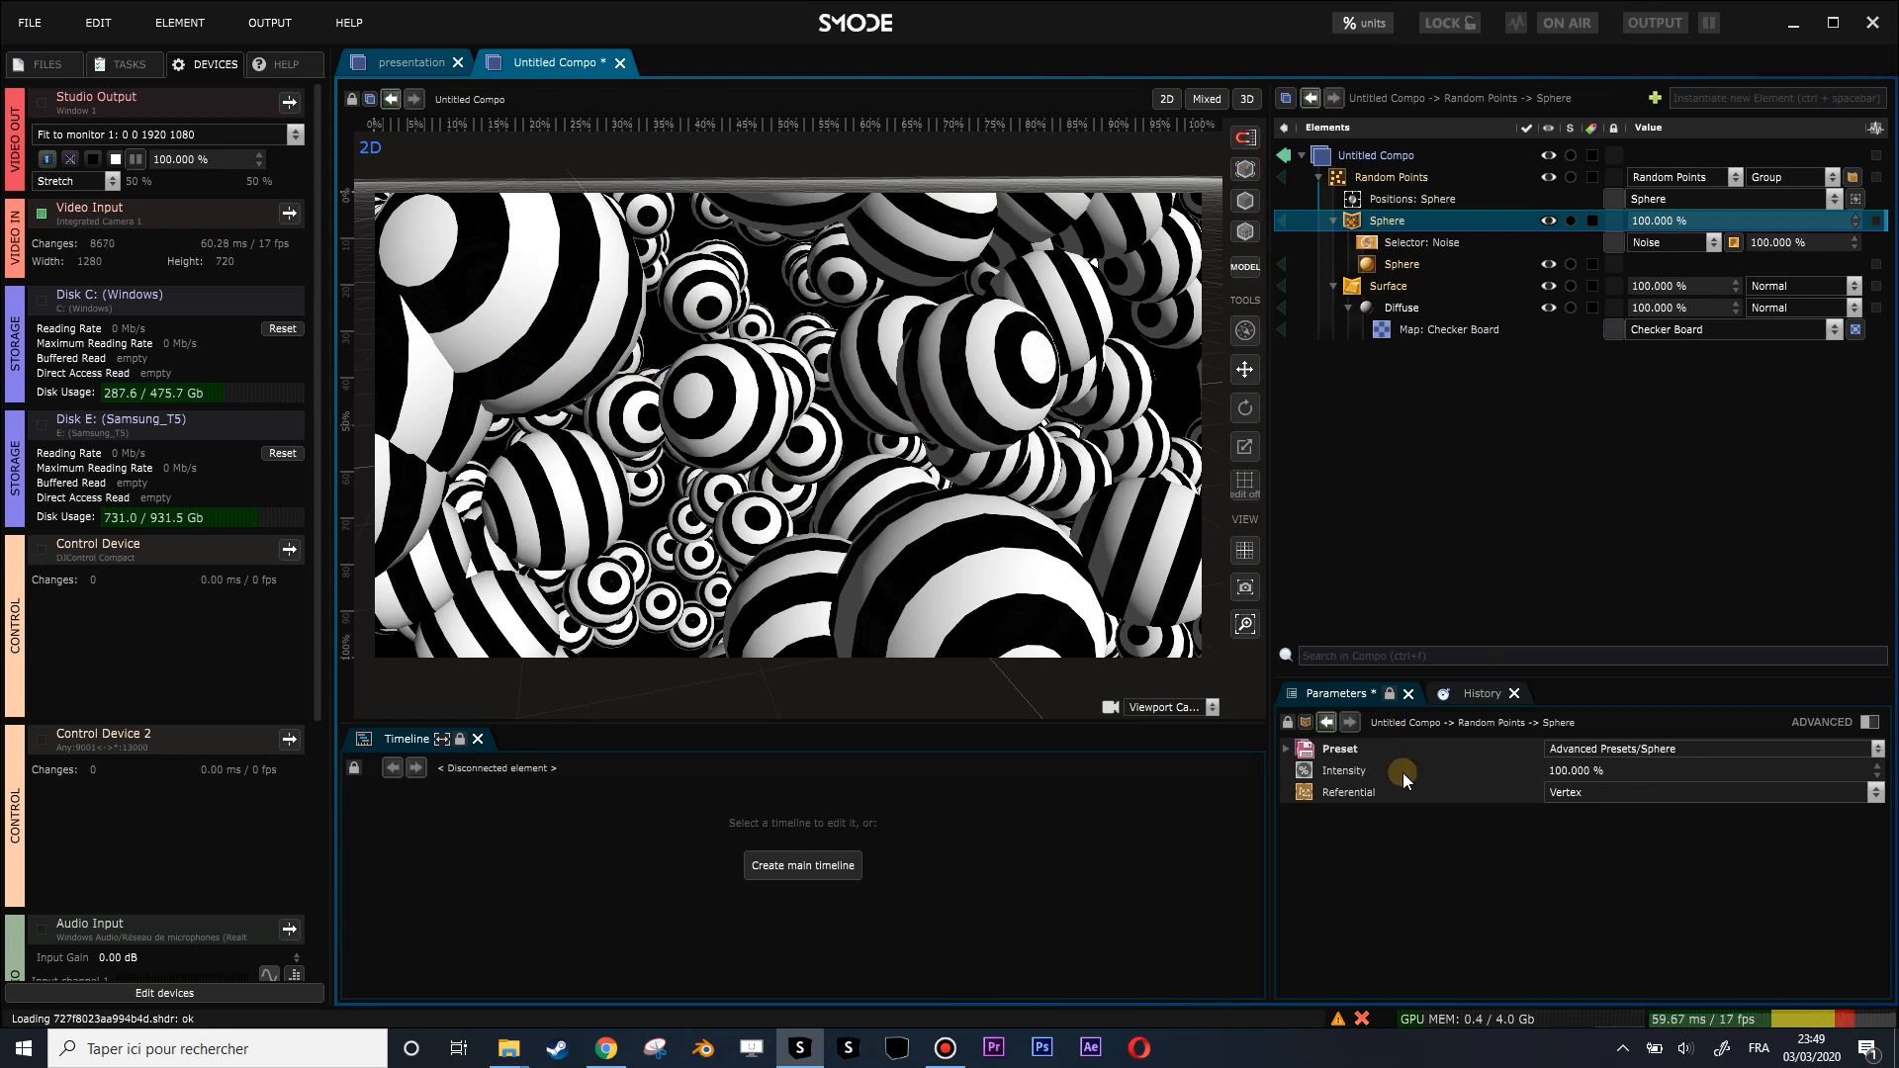
pyautogui.click(1360, 792)
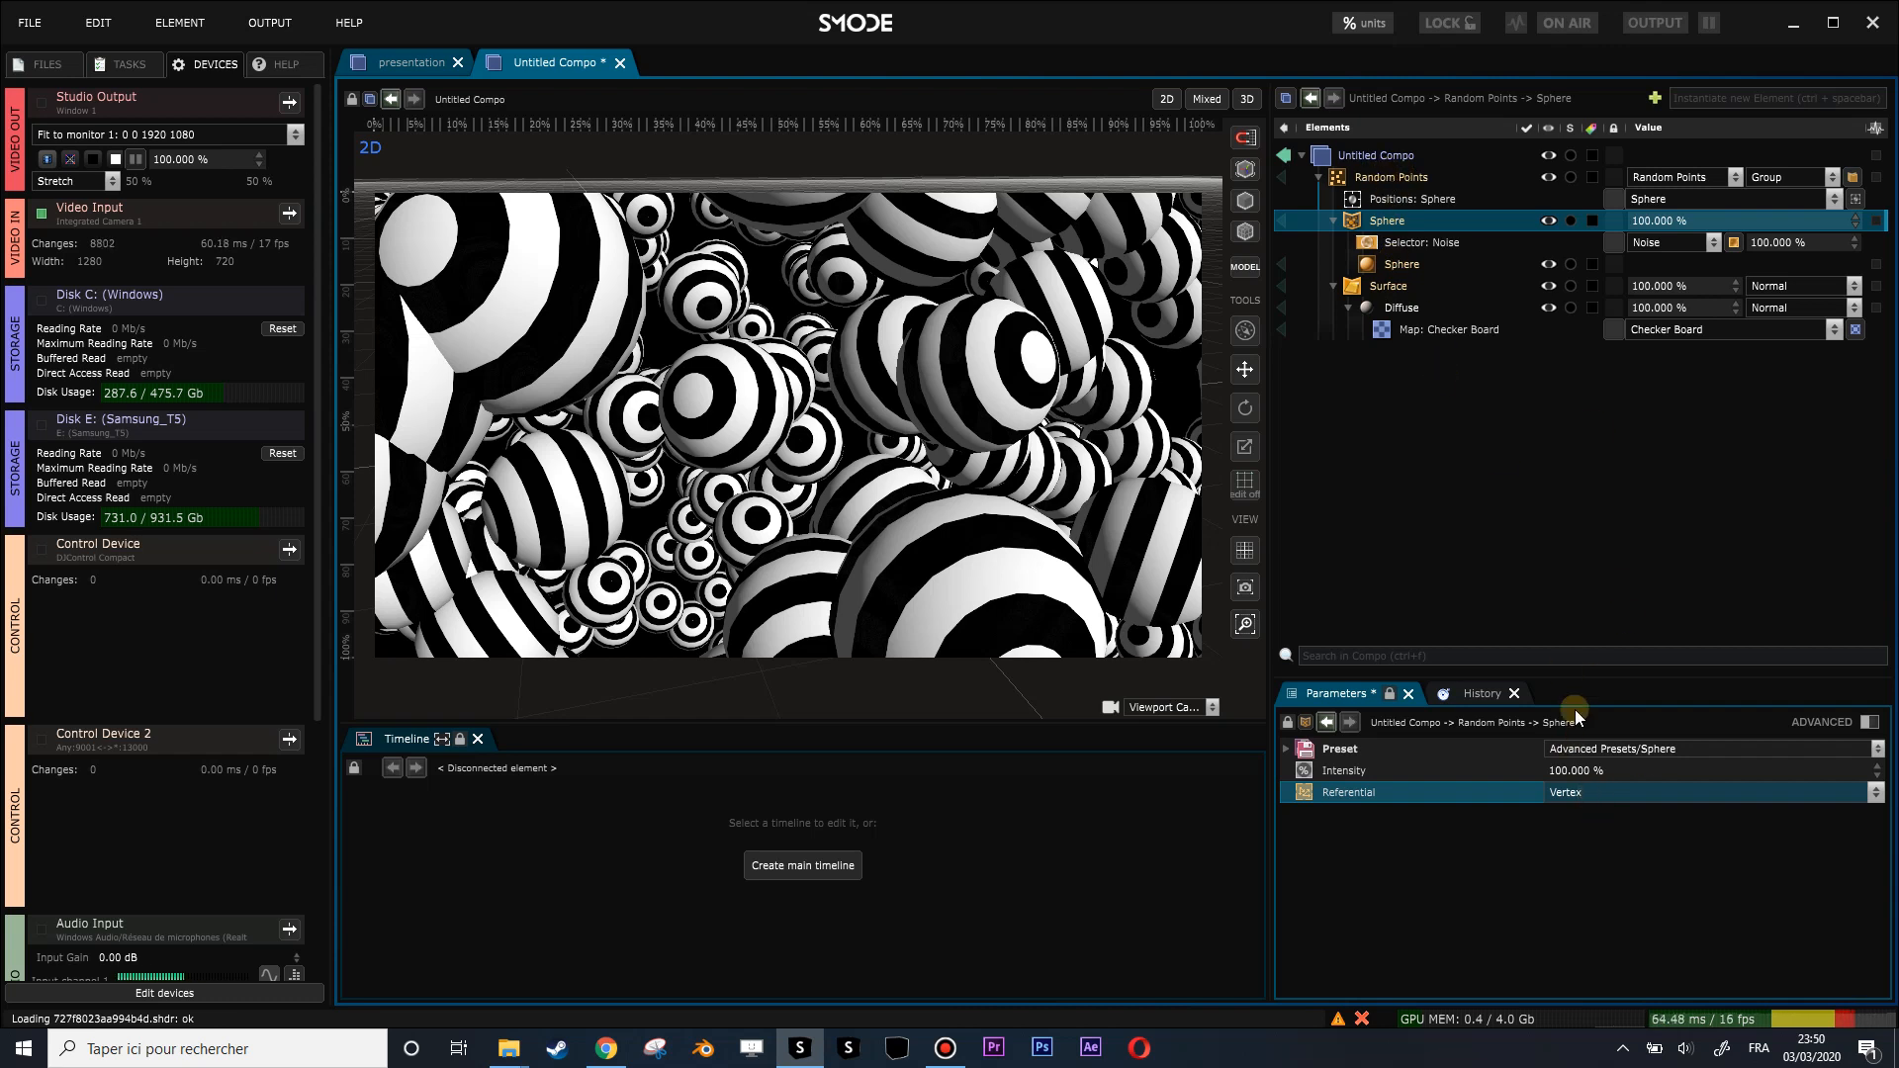
pyautogui.click(1590, 803)
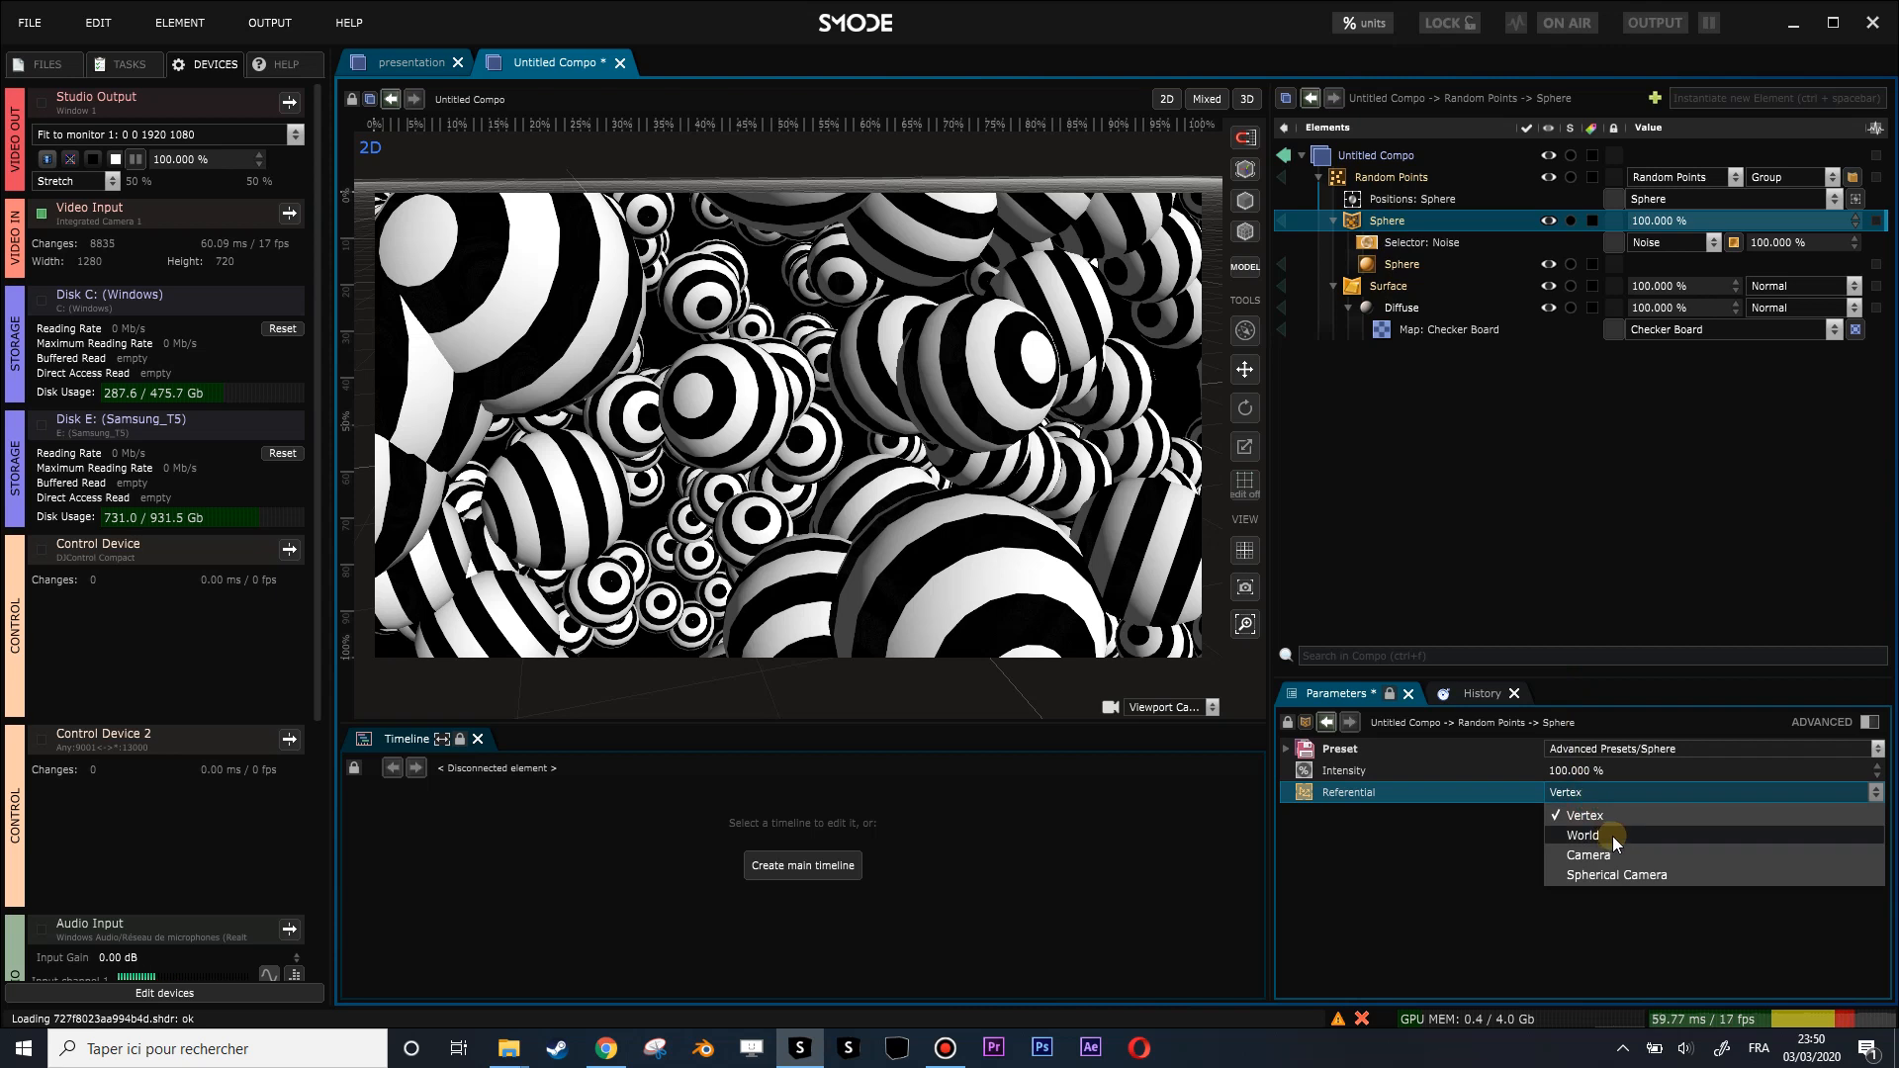
pyautogui.click(1612, 835)
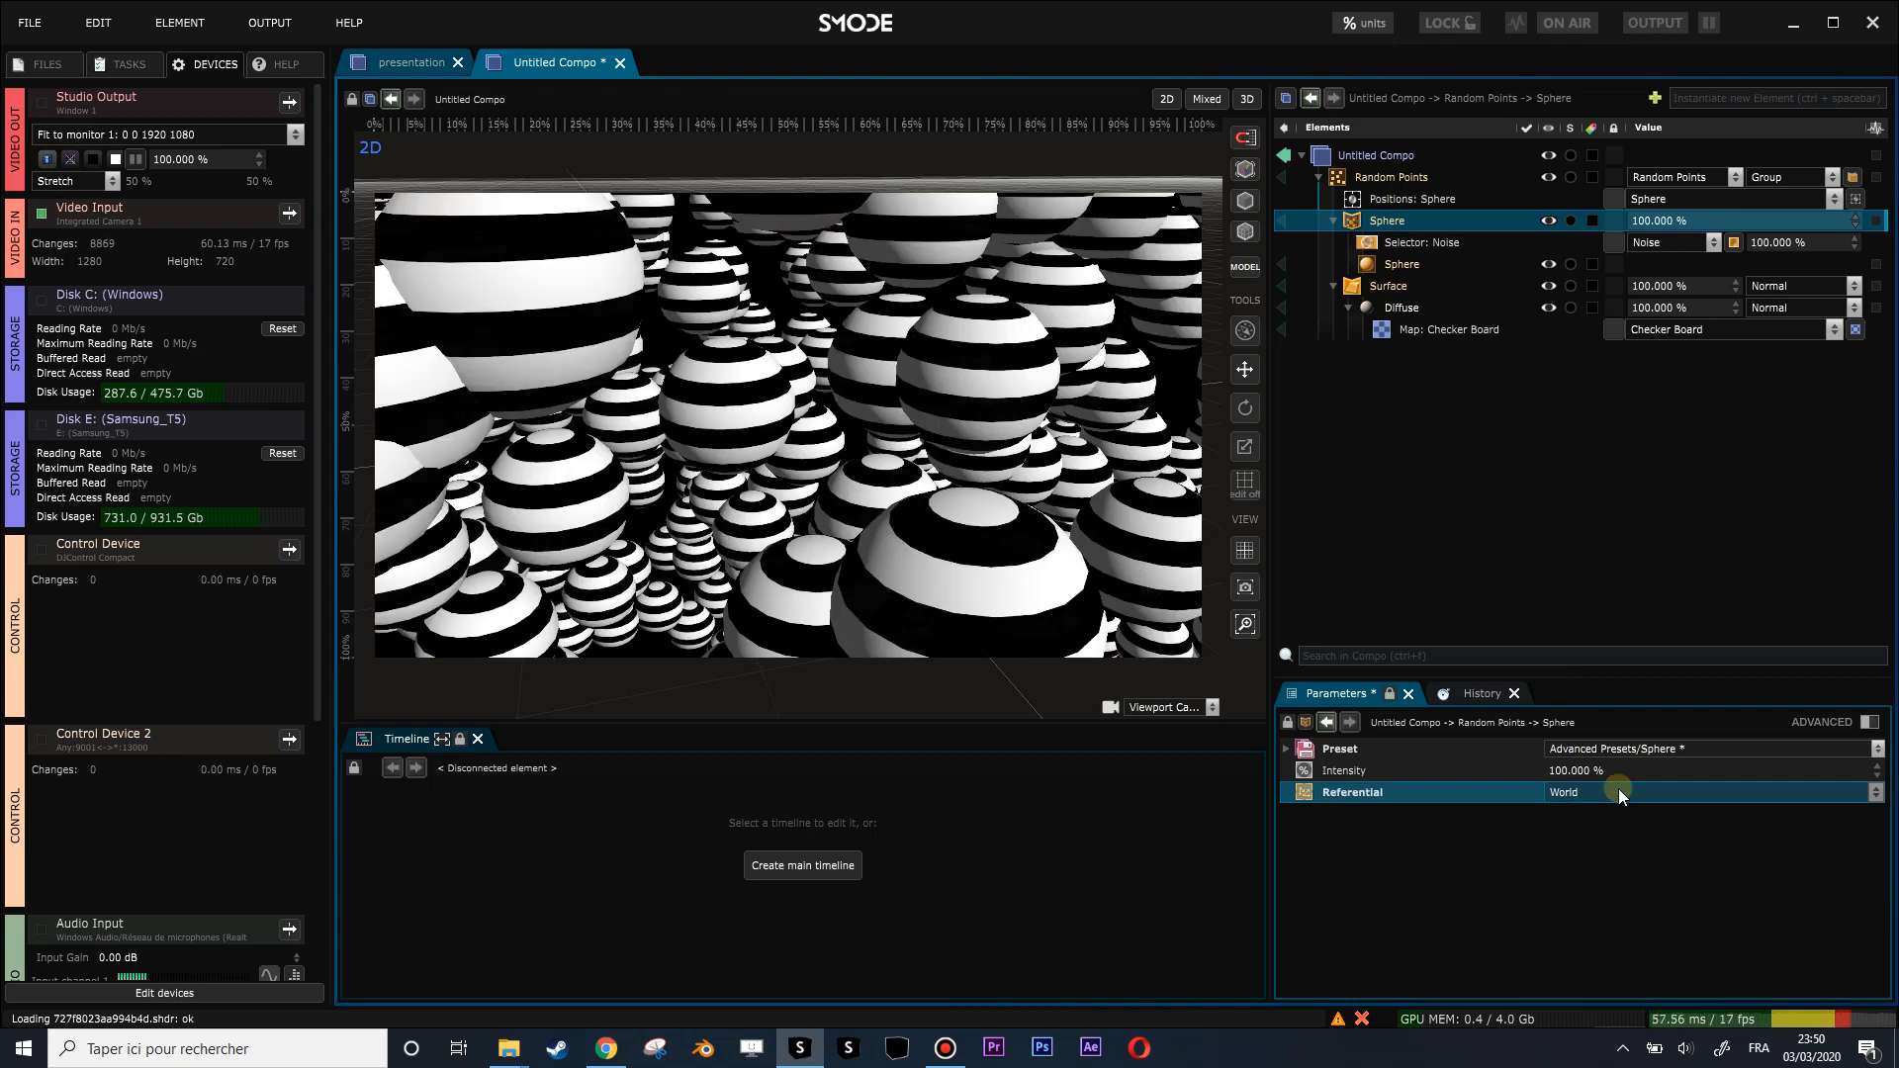
# Switch to Chrome, review the motion and stripes in the reference striped-balls video on Instagram, and return to Smode.
pyautogui.click(1618, 789)
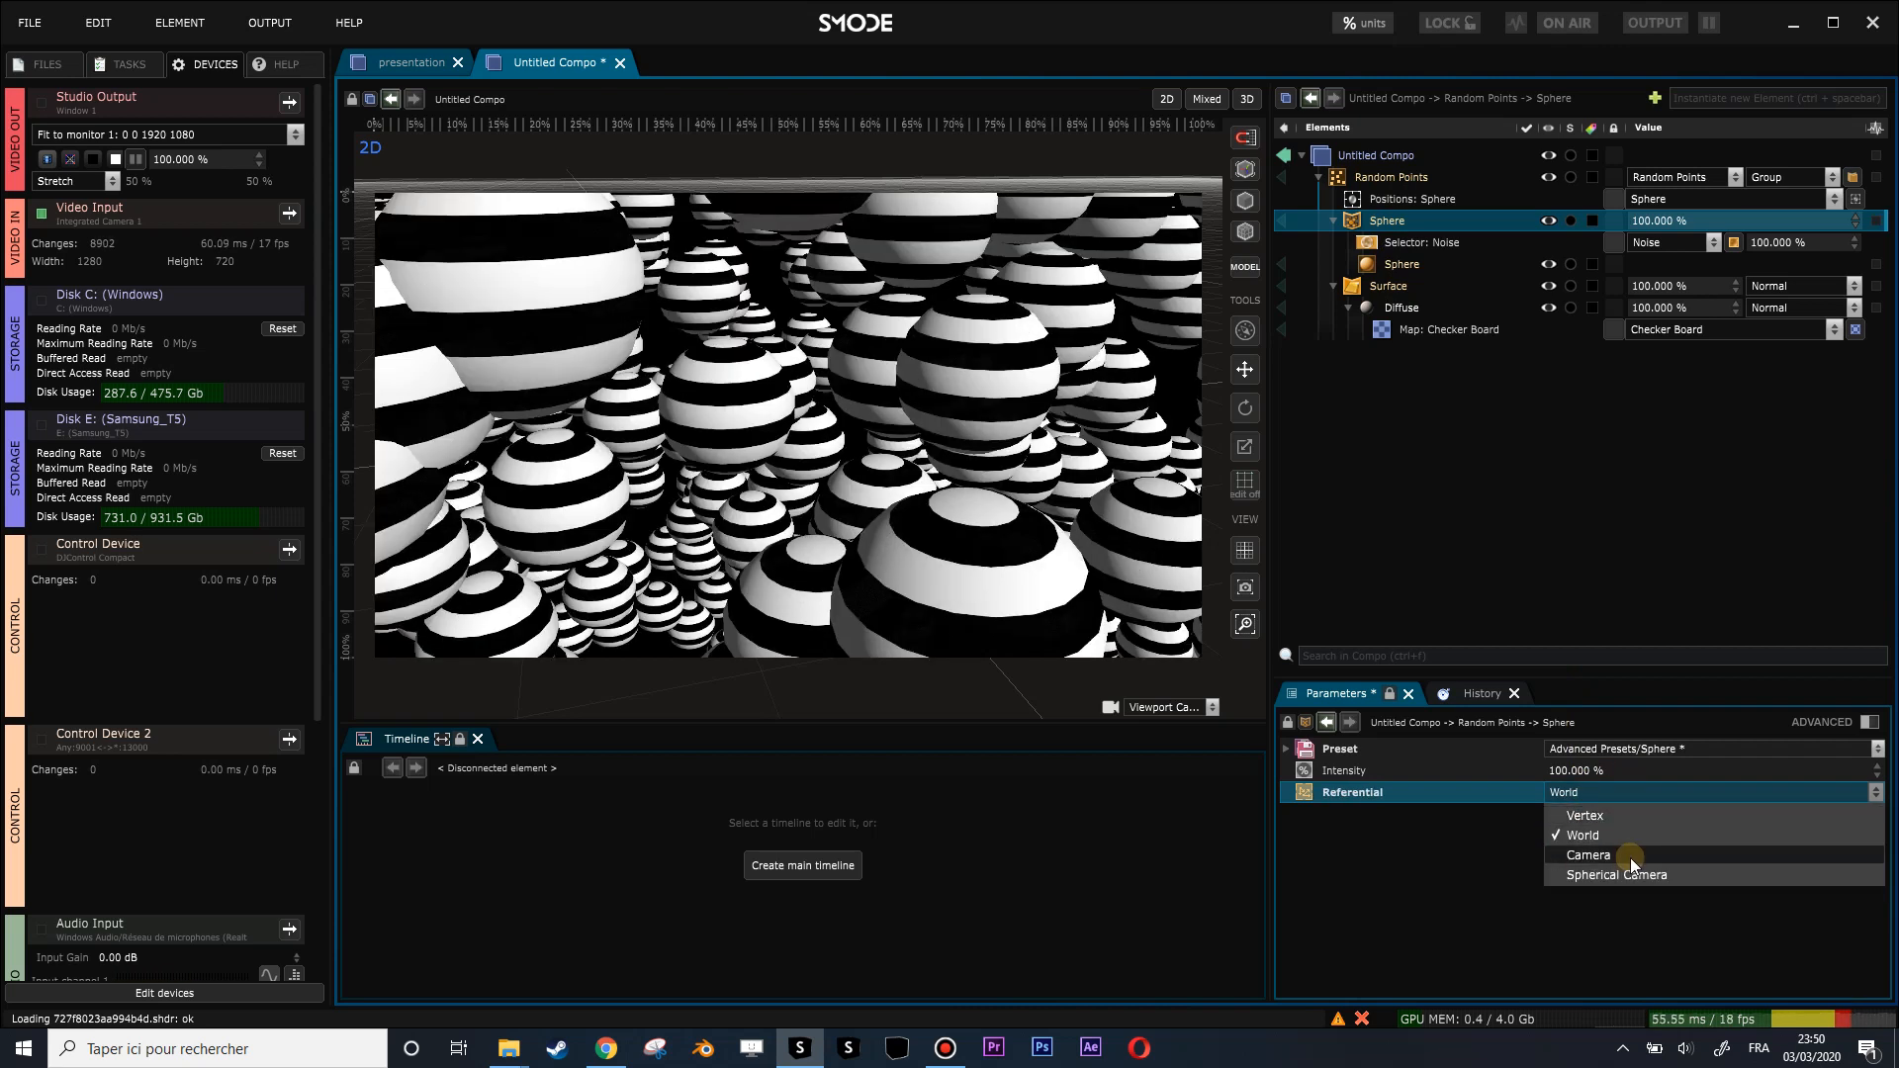
pyautogui.click(606, 1046)
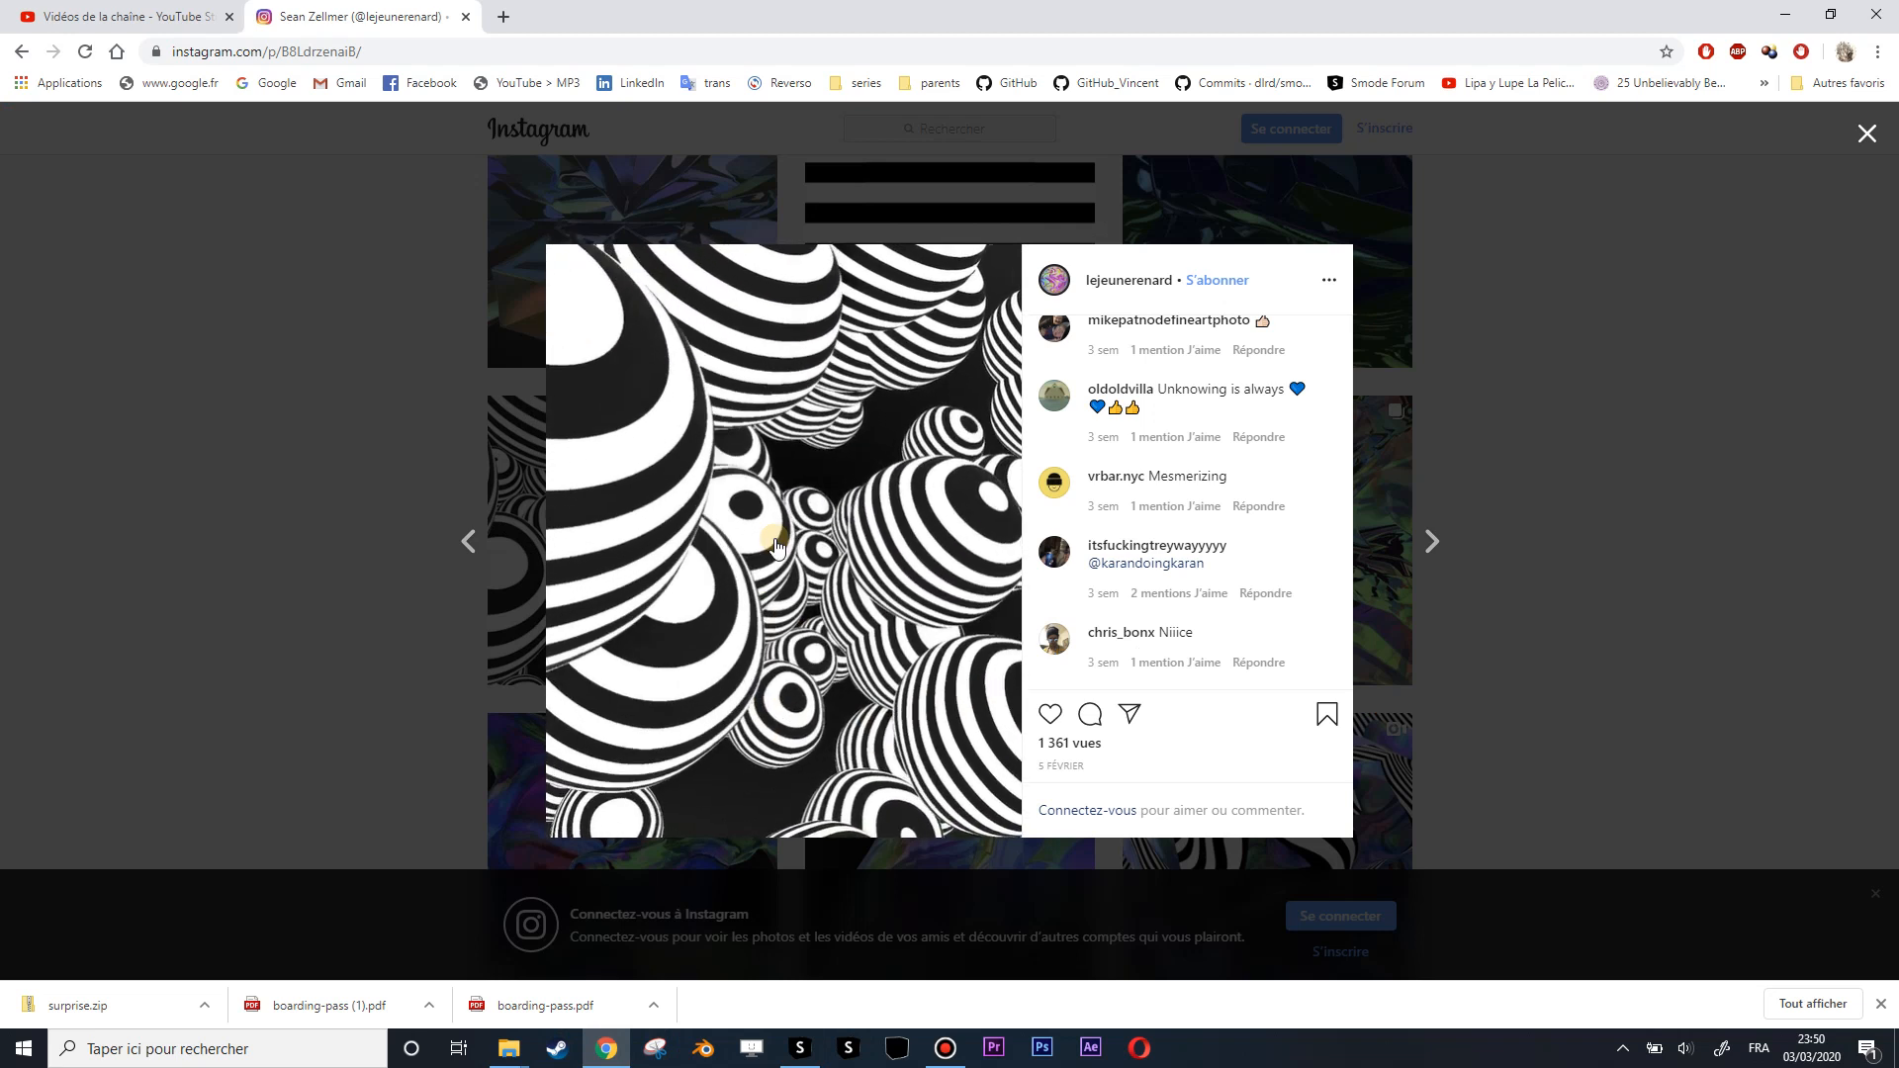
pyautogui.click(765, 454)
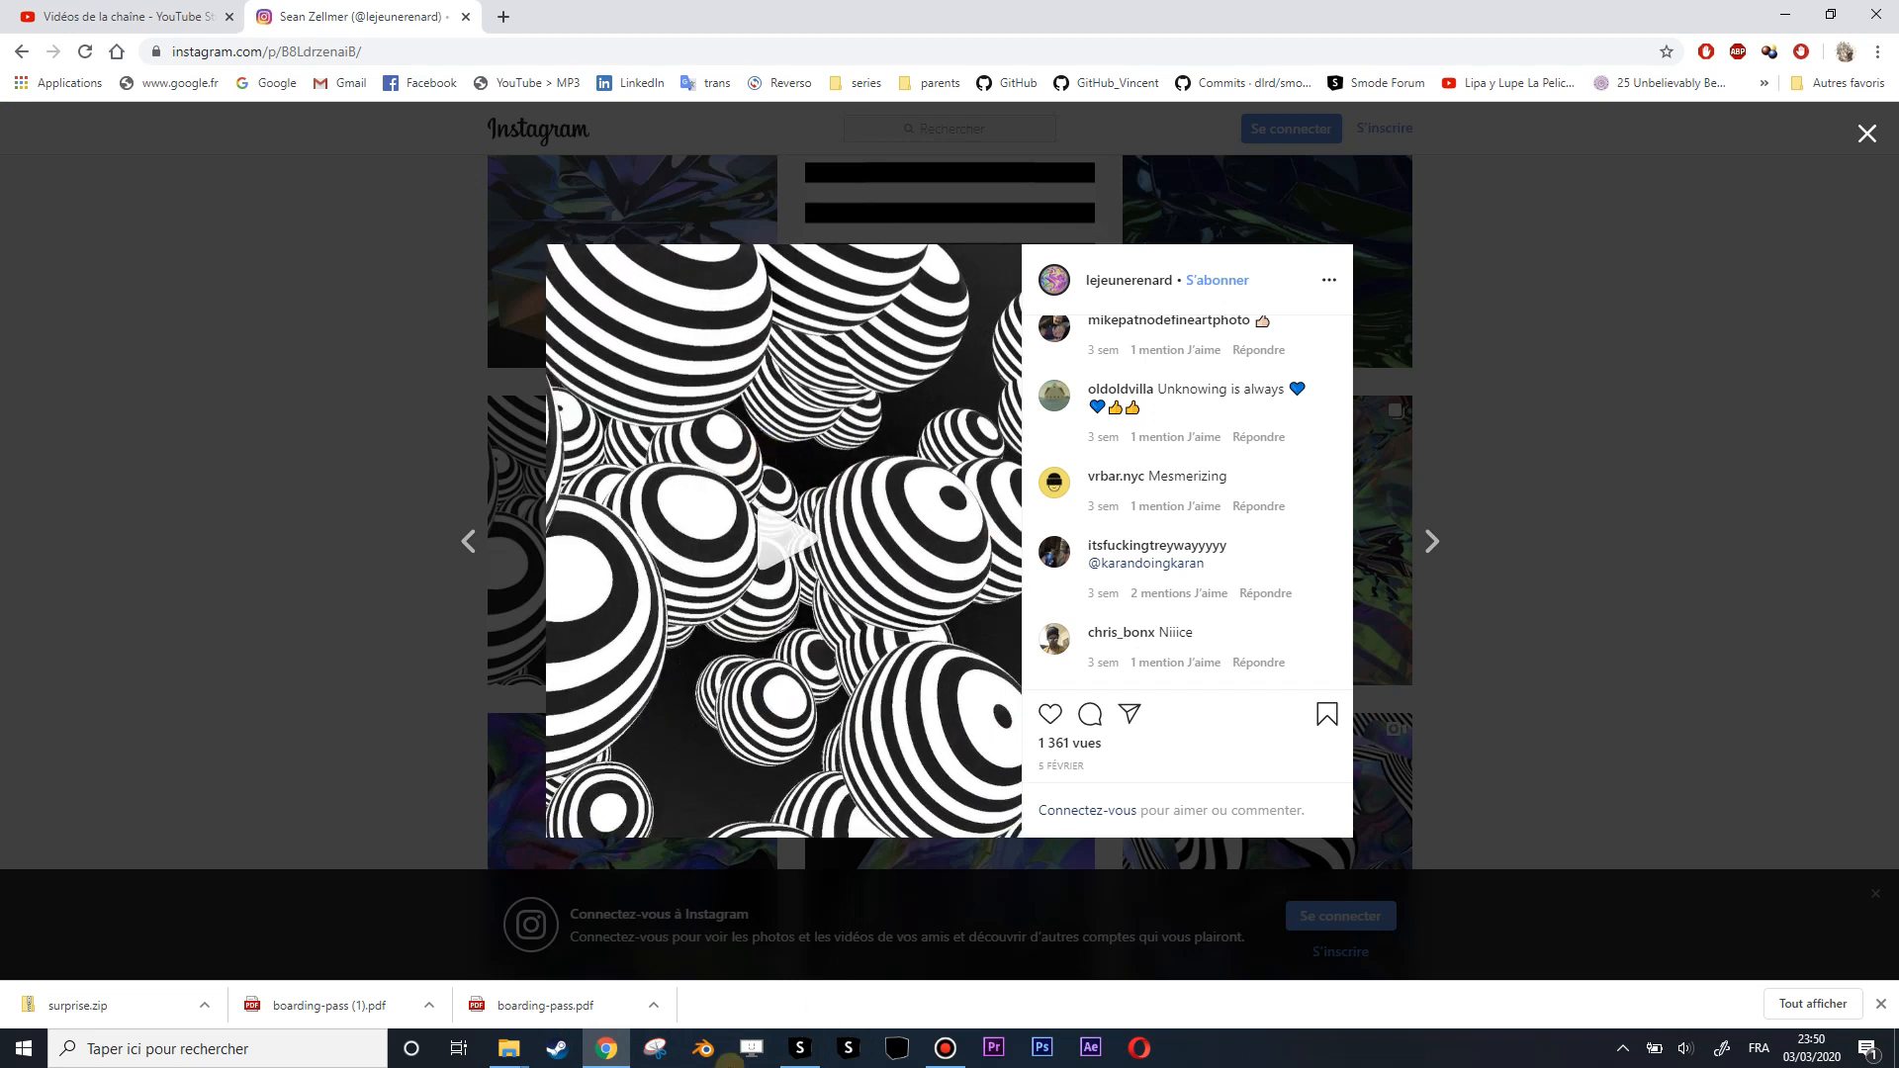
pyautogui.click(800, 1047)
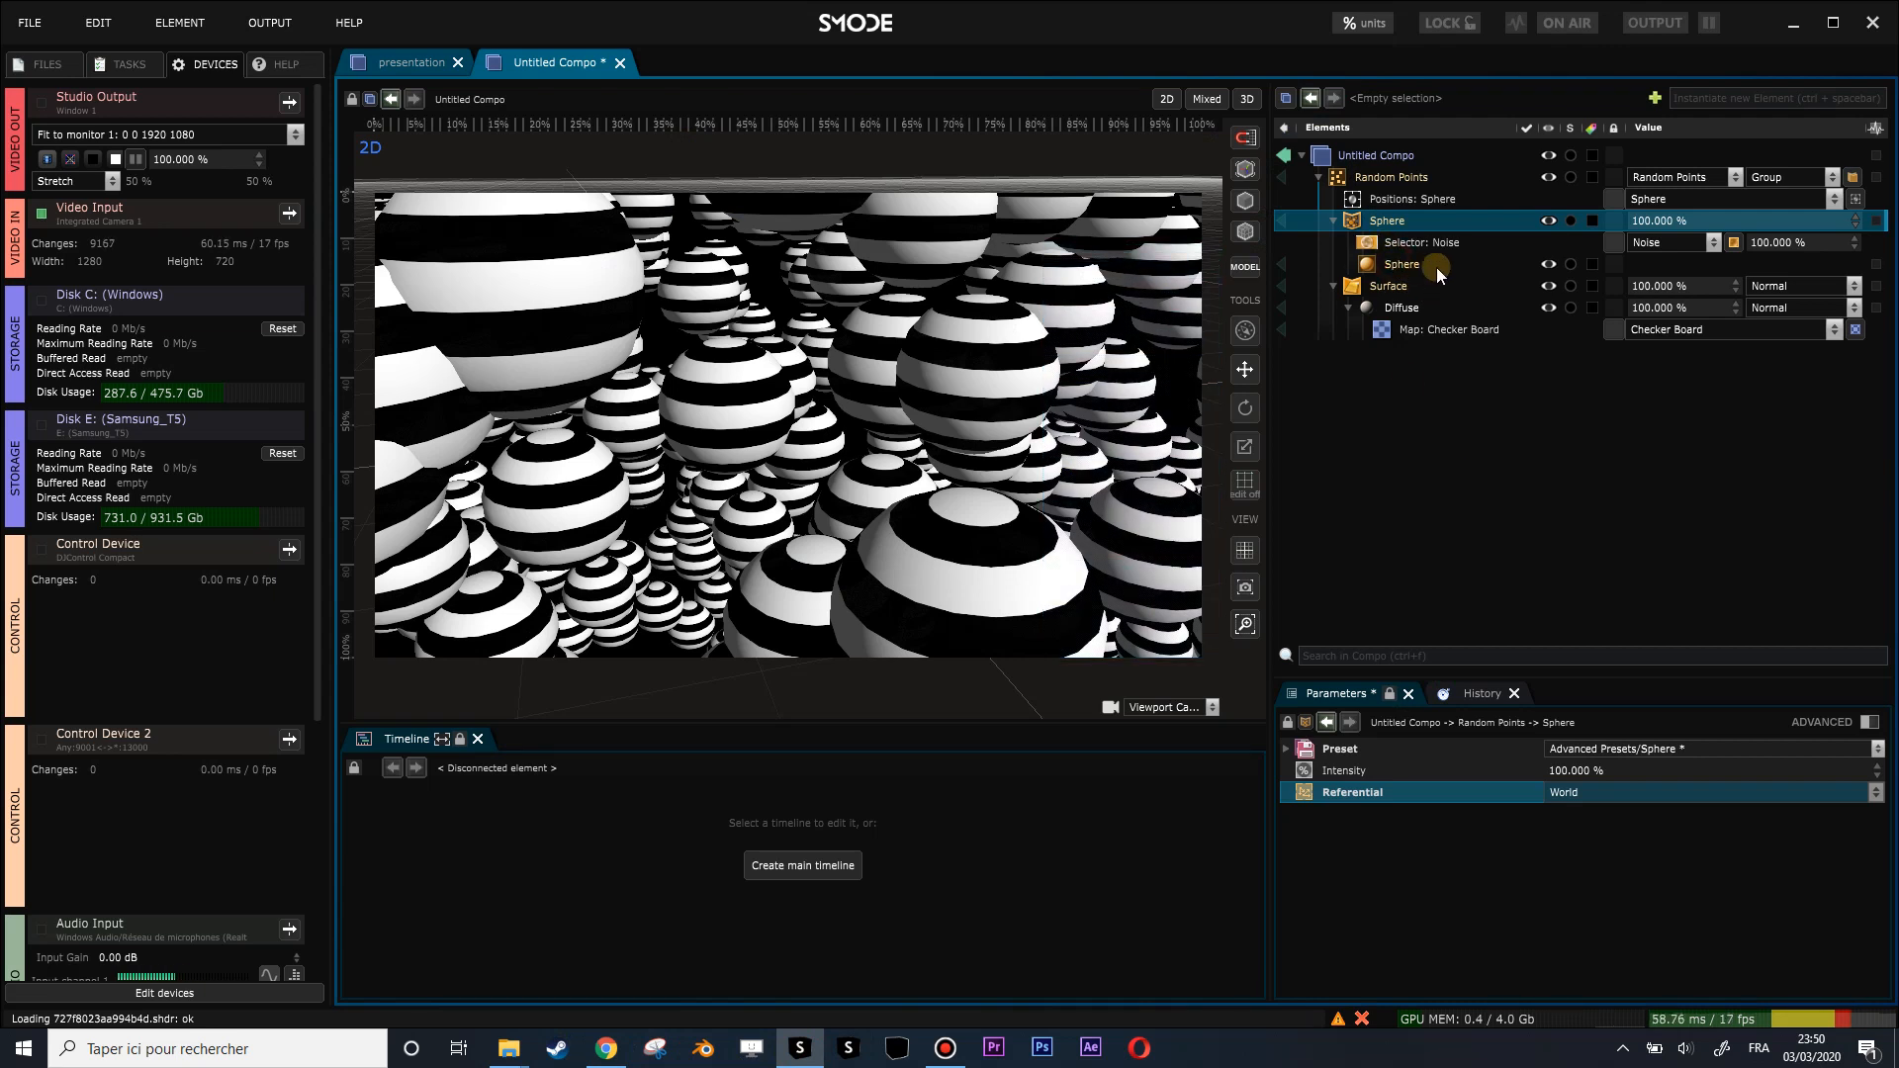
# Give the instantiated sphere geometry a Position Orientation Size placement with X orientation -64.9 deg, and set its radius to 0.57 m.
pyautogui.click(1379, 260)
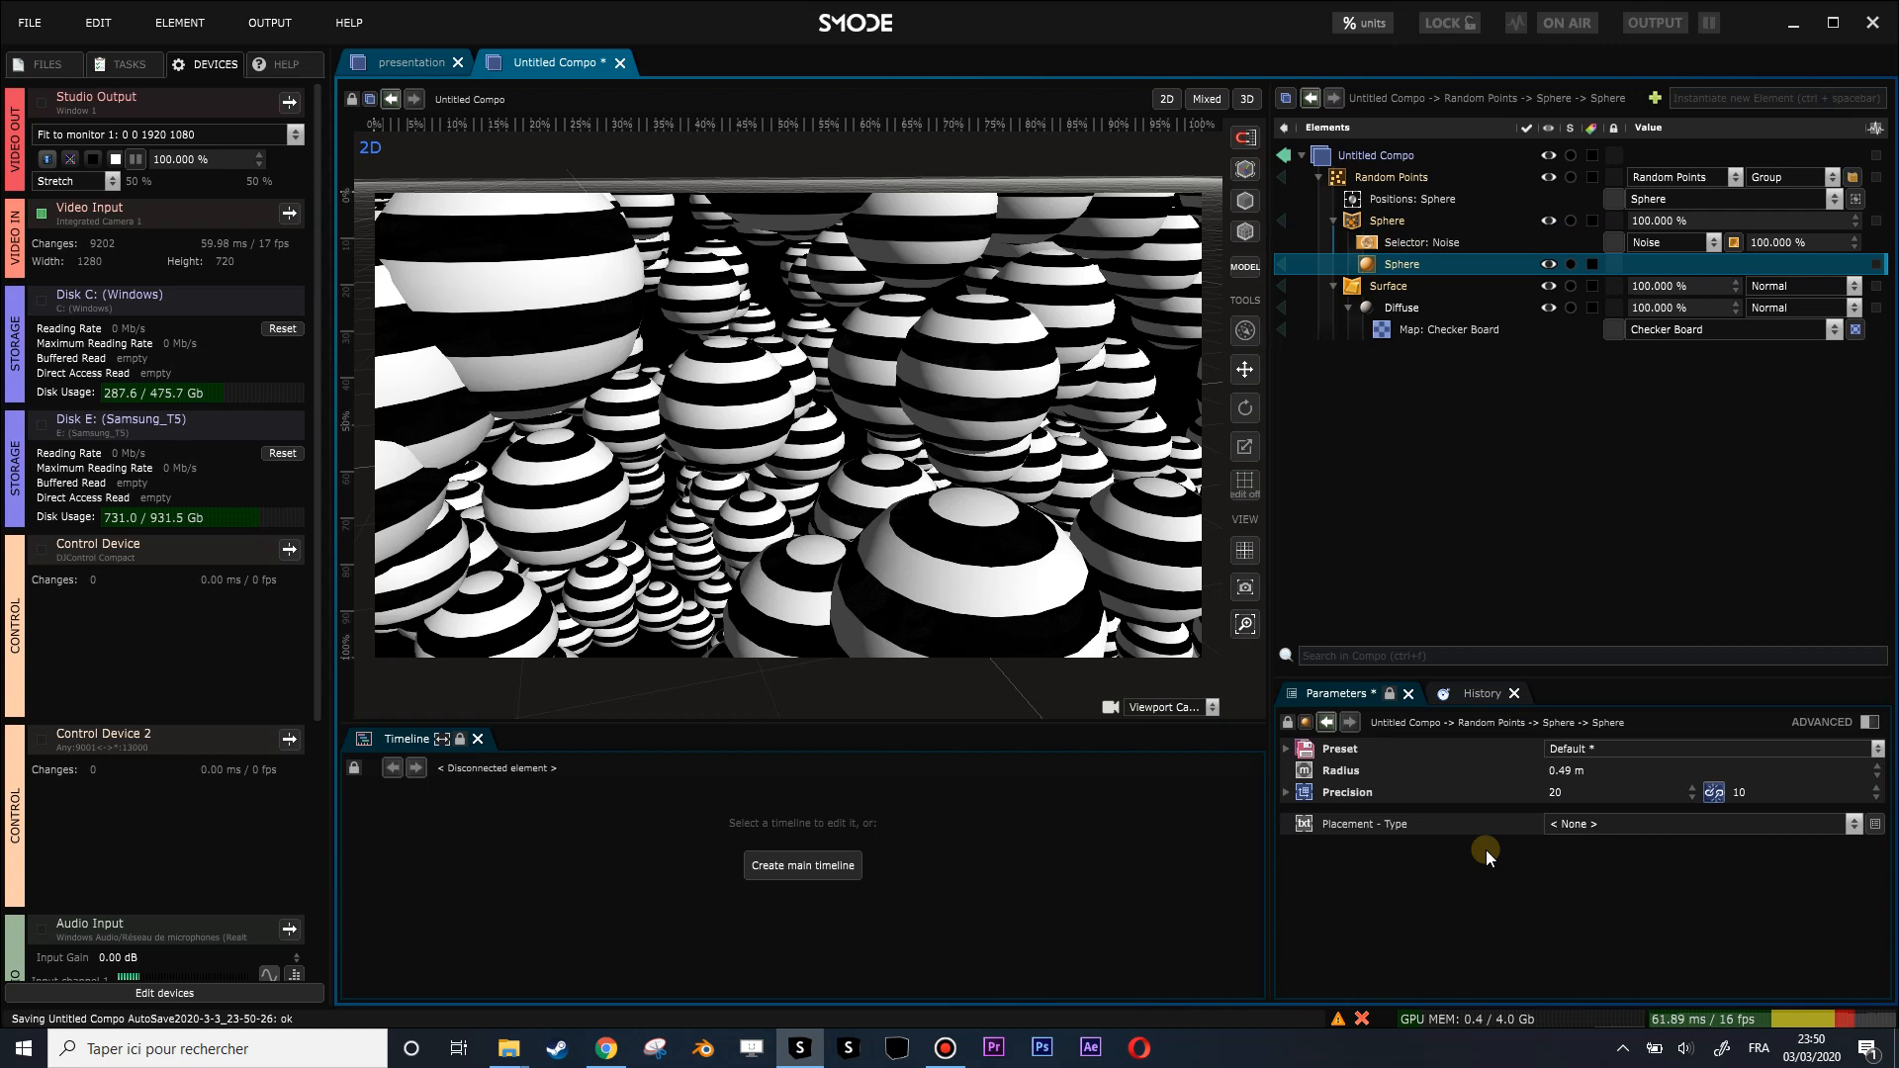
pyautogui.moveTo(1533, 677); pyautogui.dragTo(1531, 601)
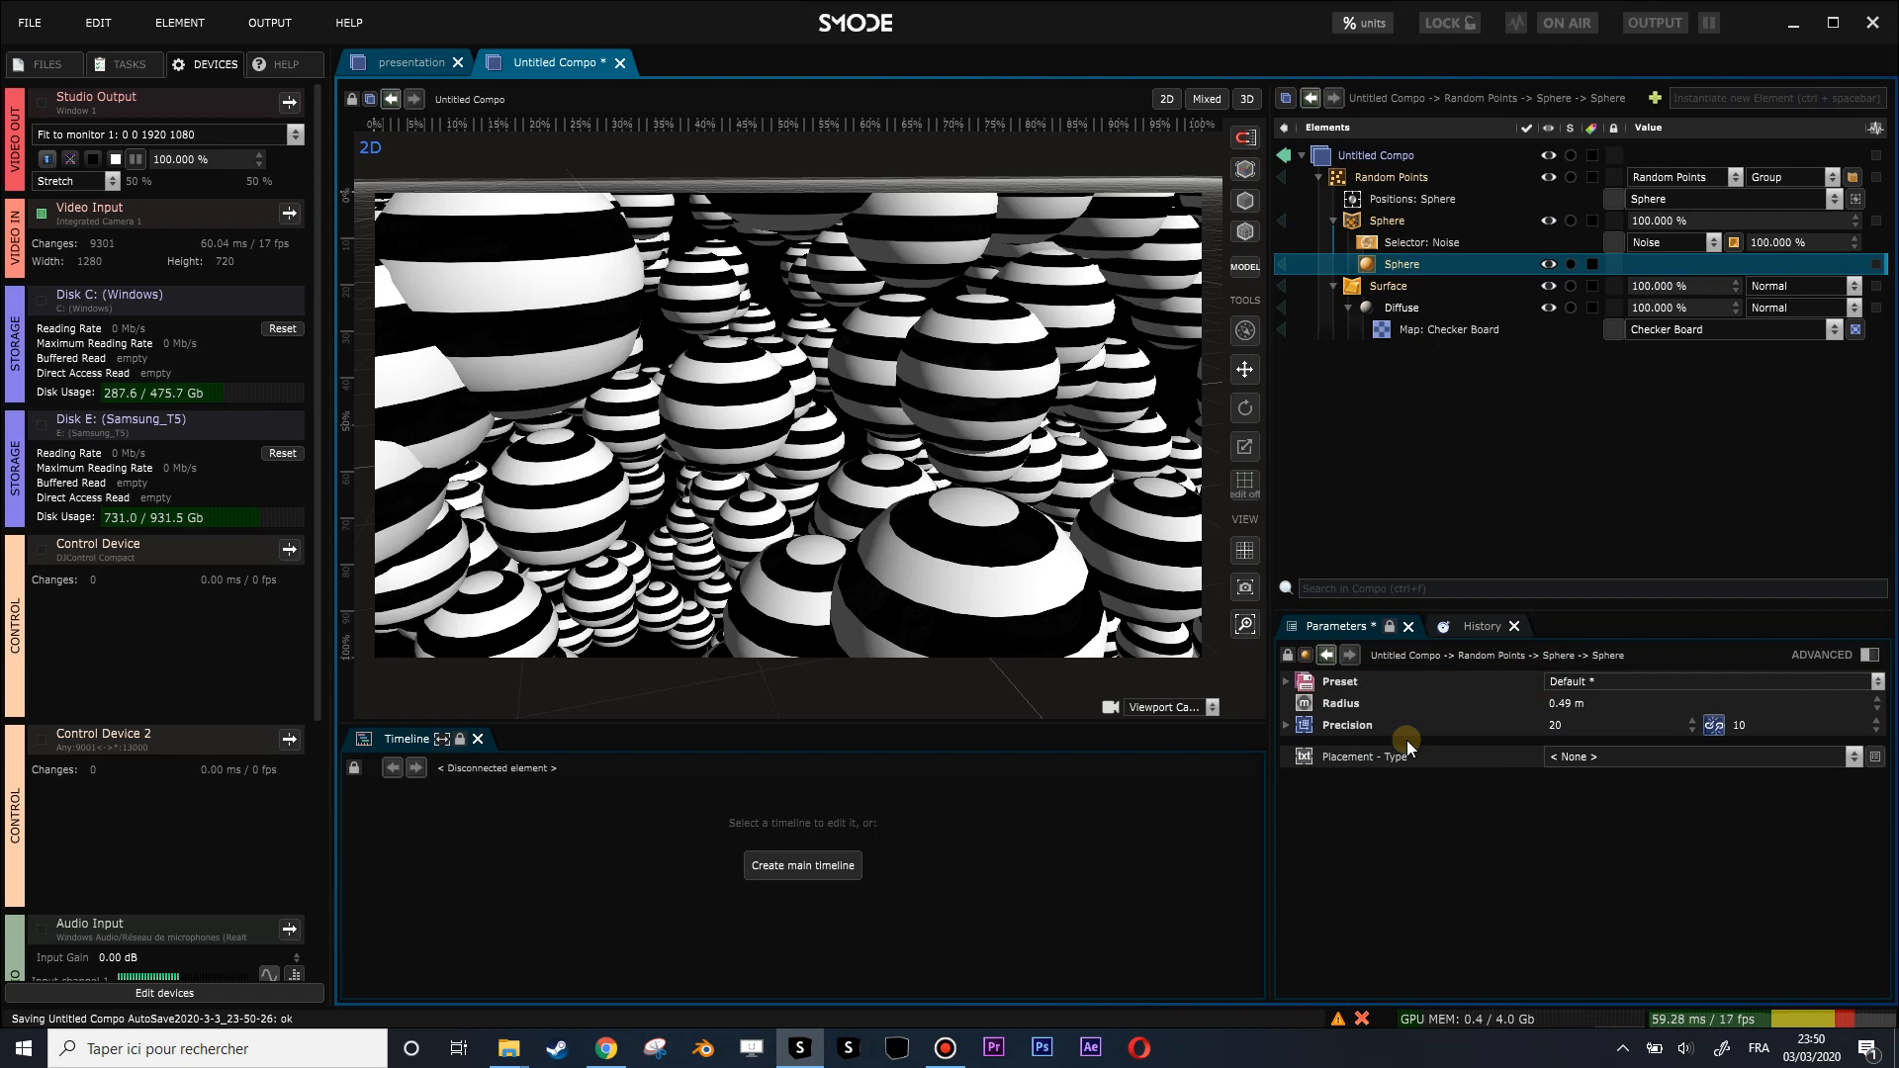
pyautogui.click(1635, 756)
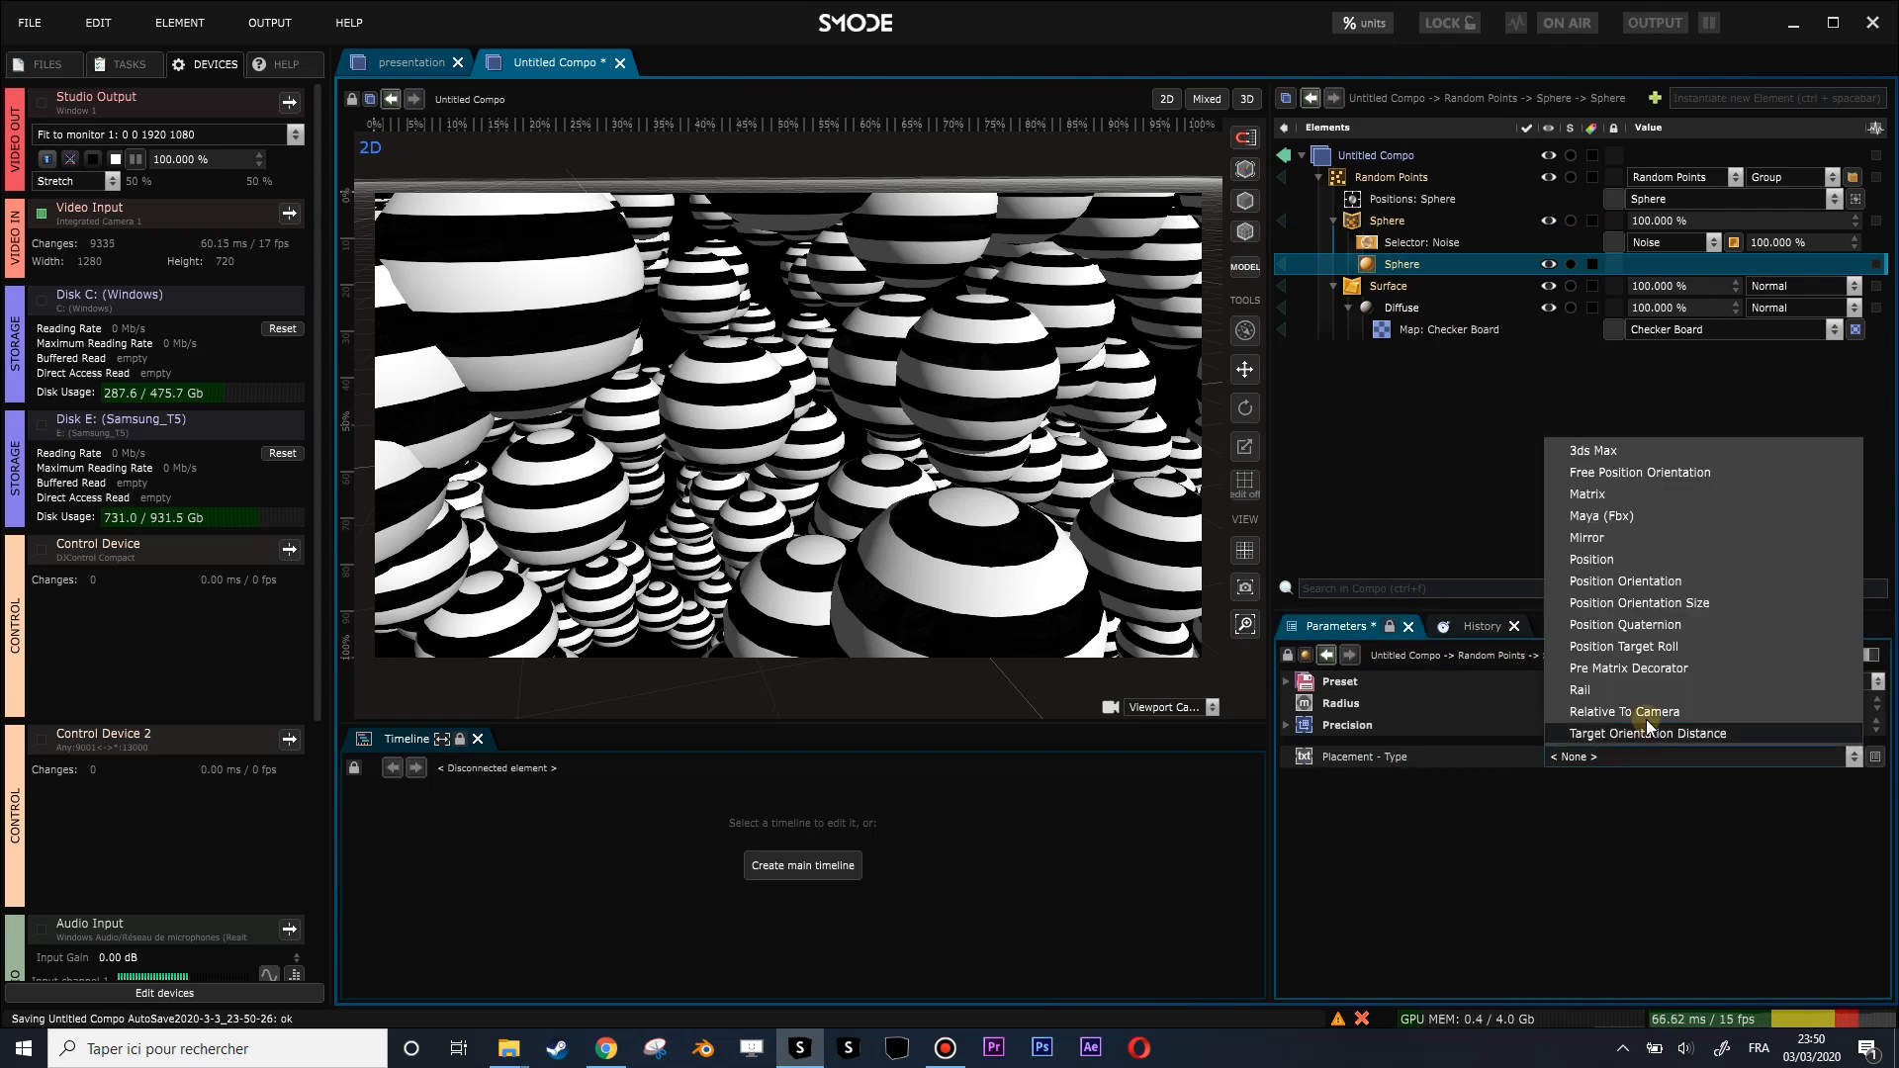
pyautogui.click(1658, 603)
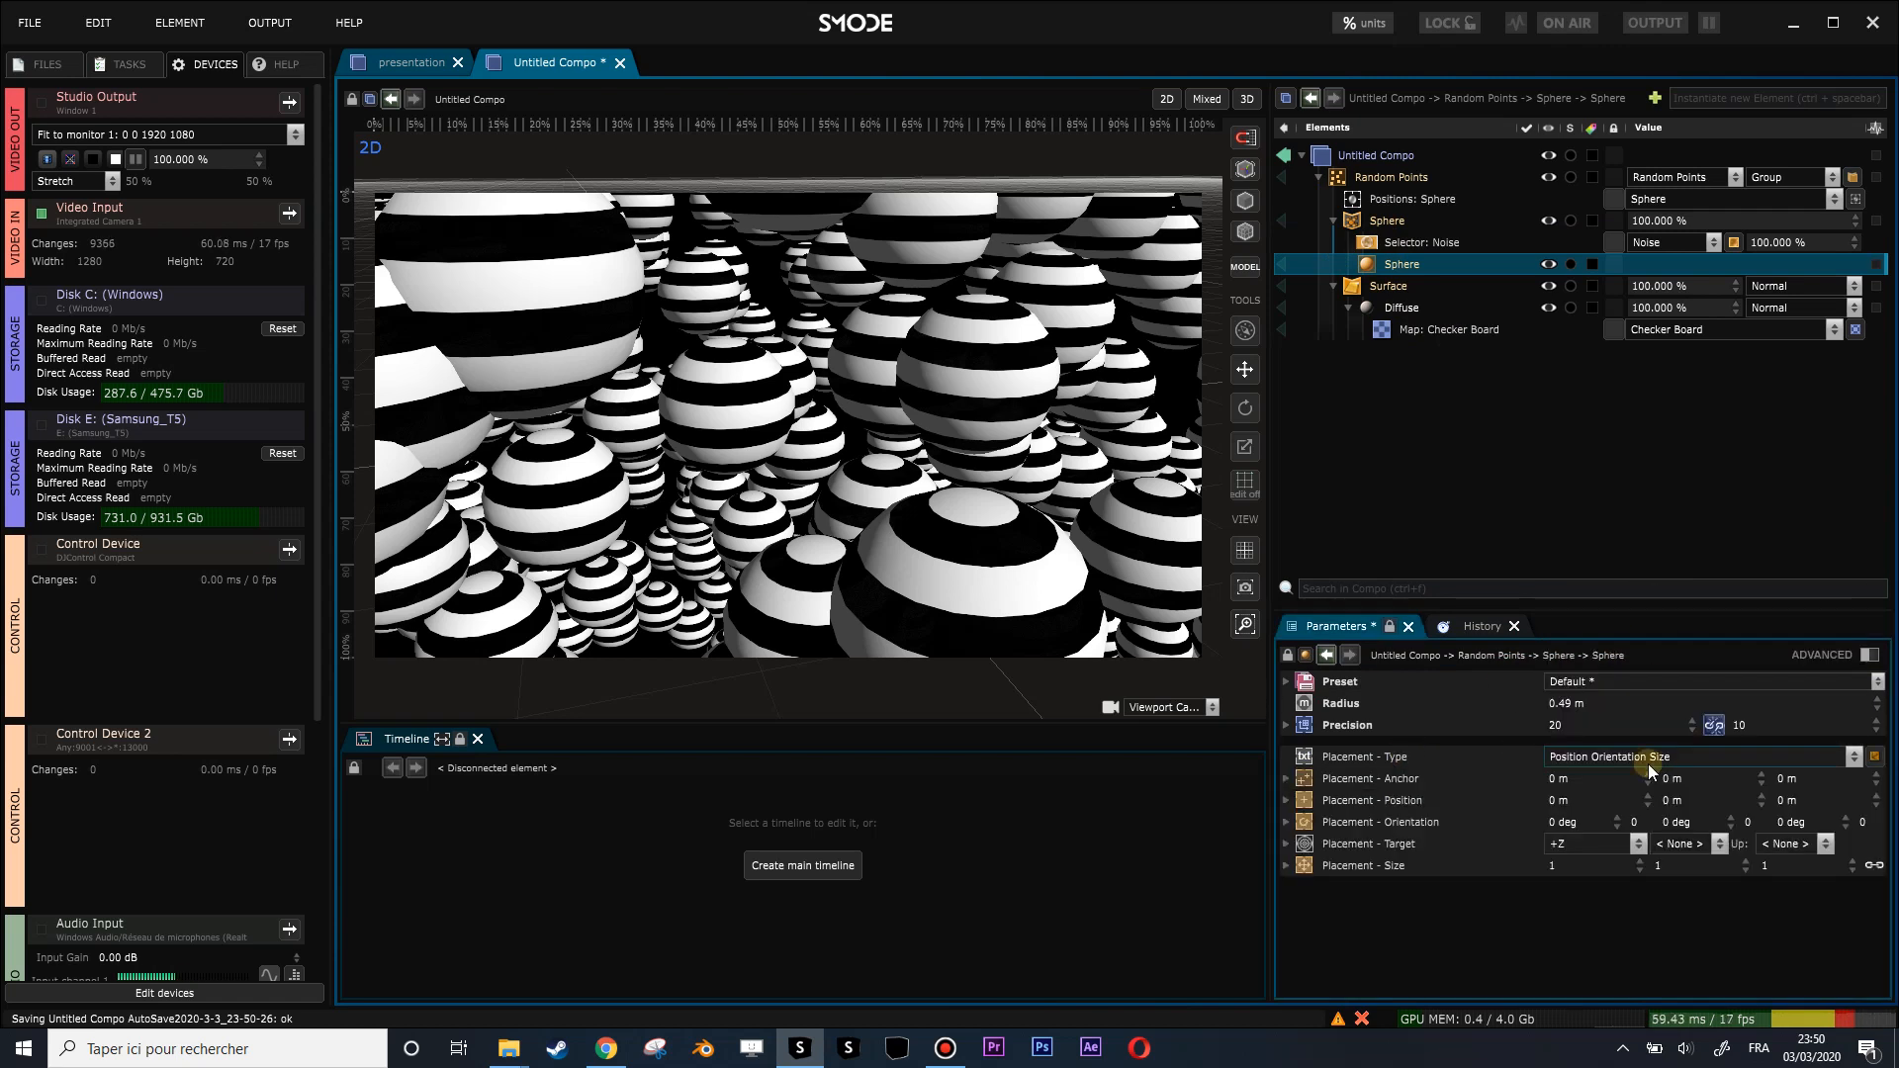
pyautogui.moveTo(1810, 822); pyautogui.dragTo(1807, 841)
pyautogui.moveTo(1673, 836); pyautogui.dragTo(1579, 952)
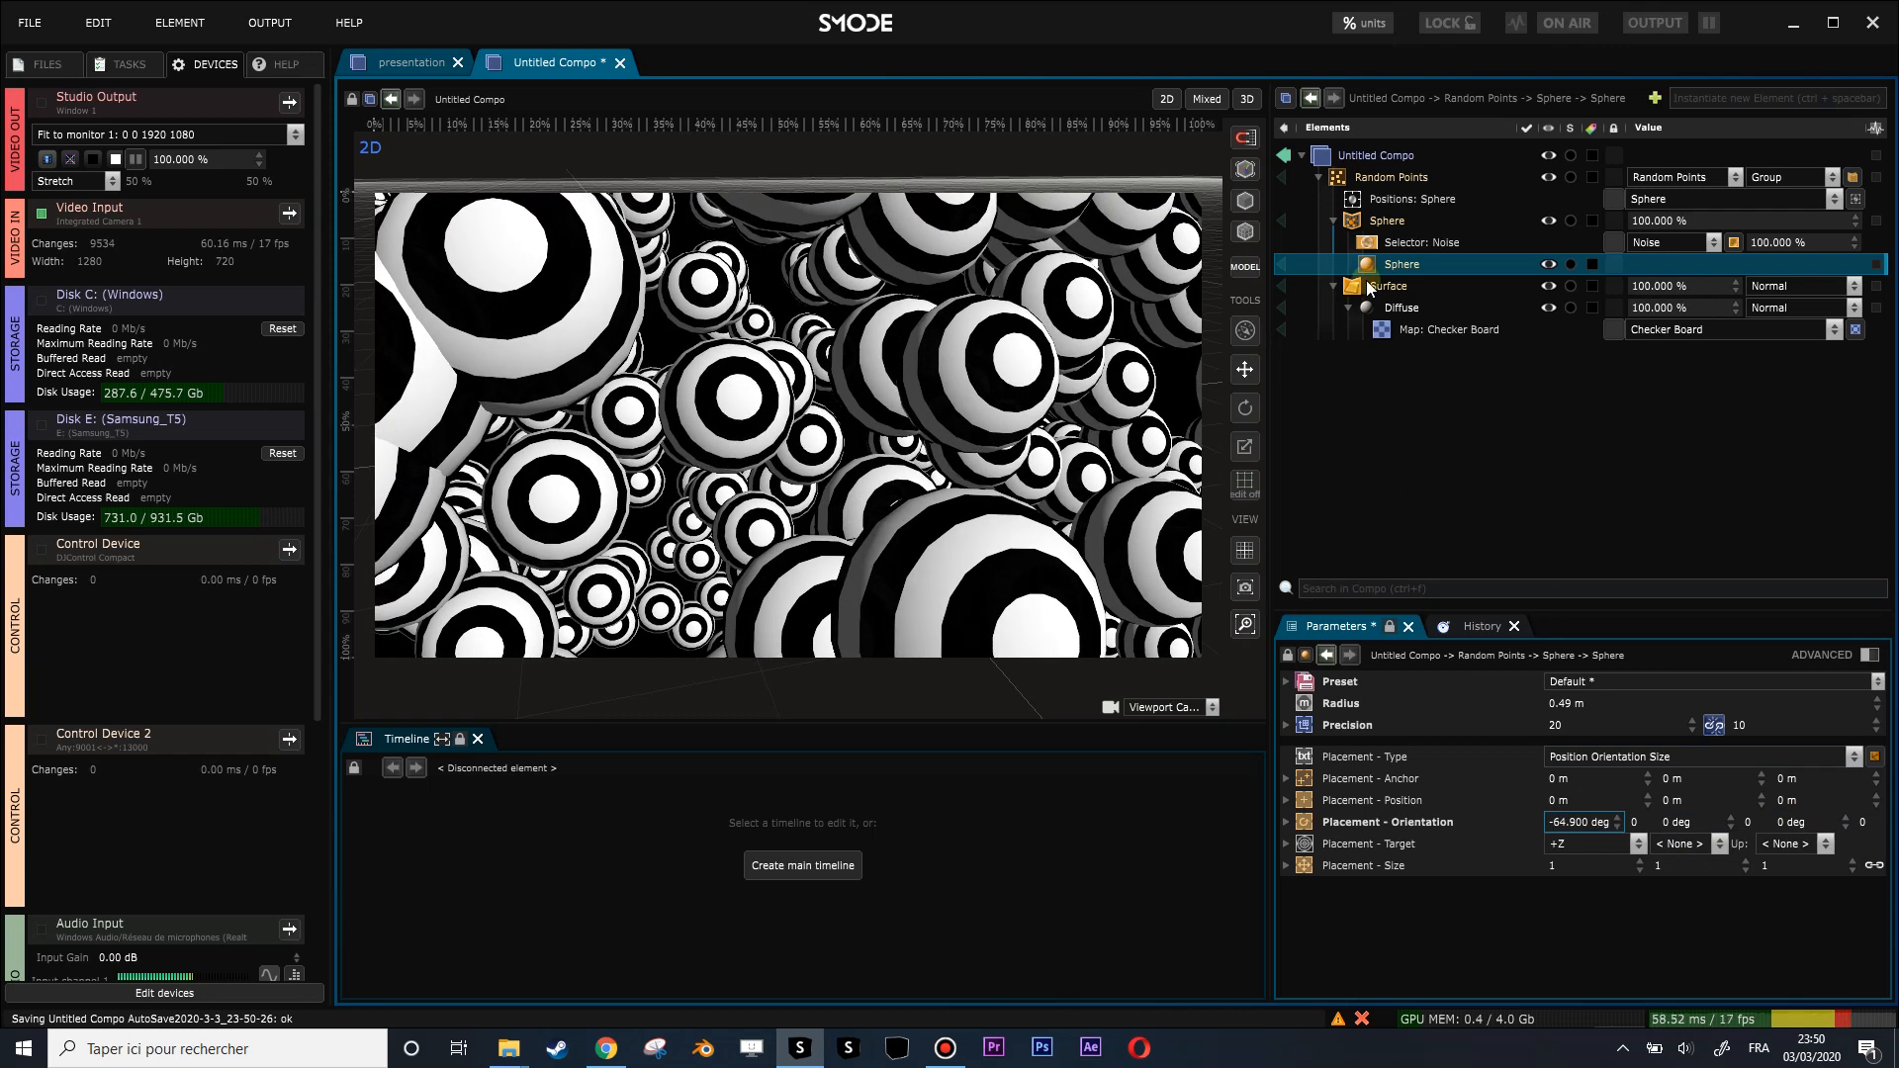
pyautogui.moveTo(1562, 708); pyautogui.dragTo(1562, 687)
# Set the Random Points count to 300, and the sphere geometry's radius to 0.7 m and precision to 40.
pyautogui.click(1395, 178)
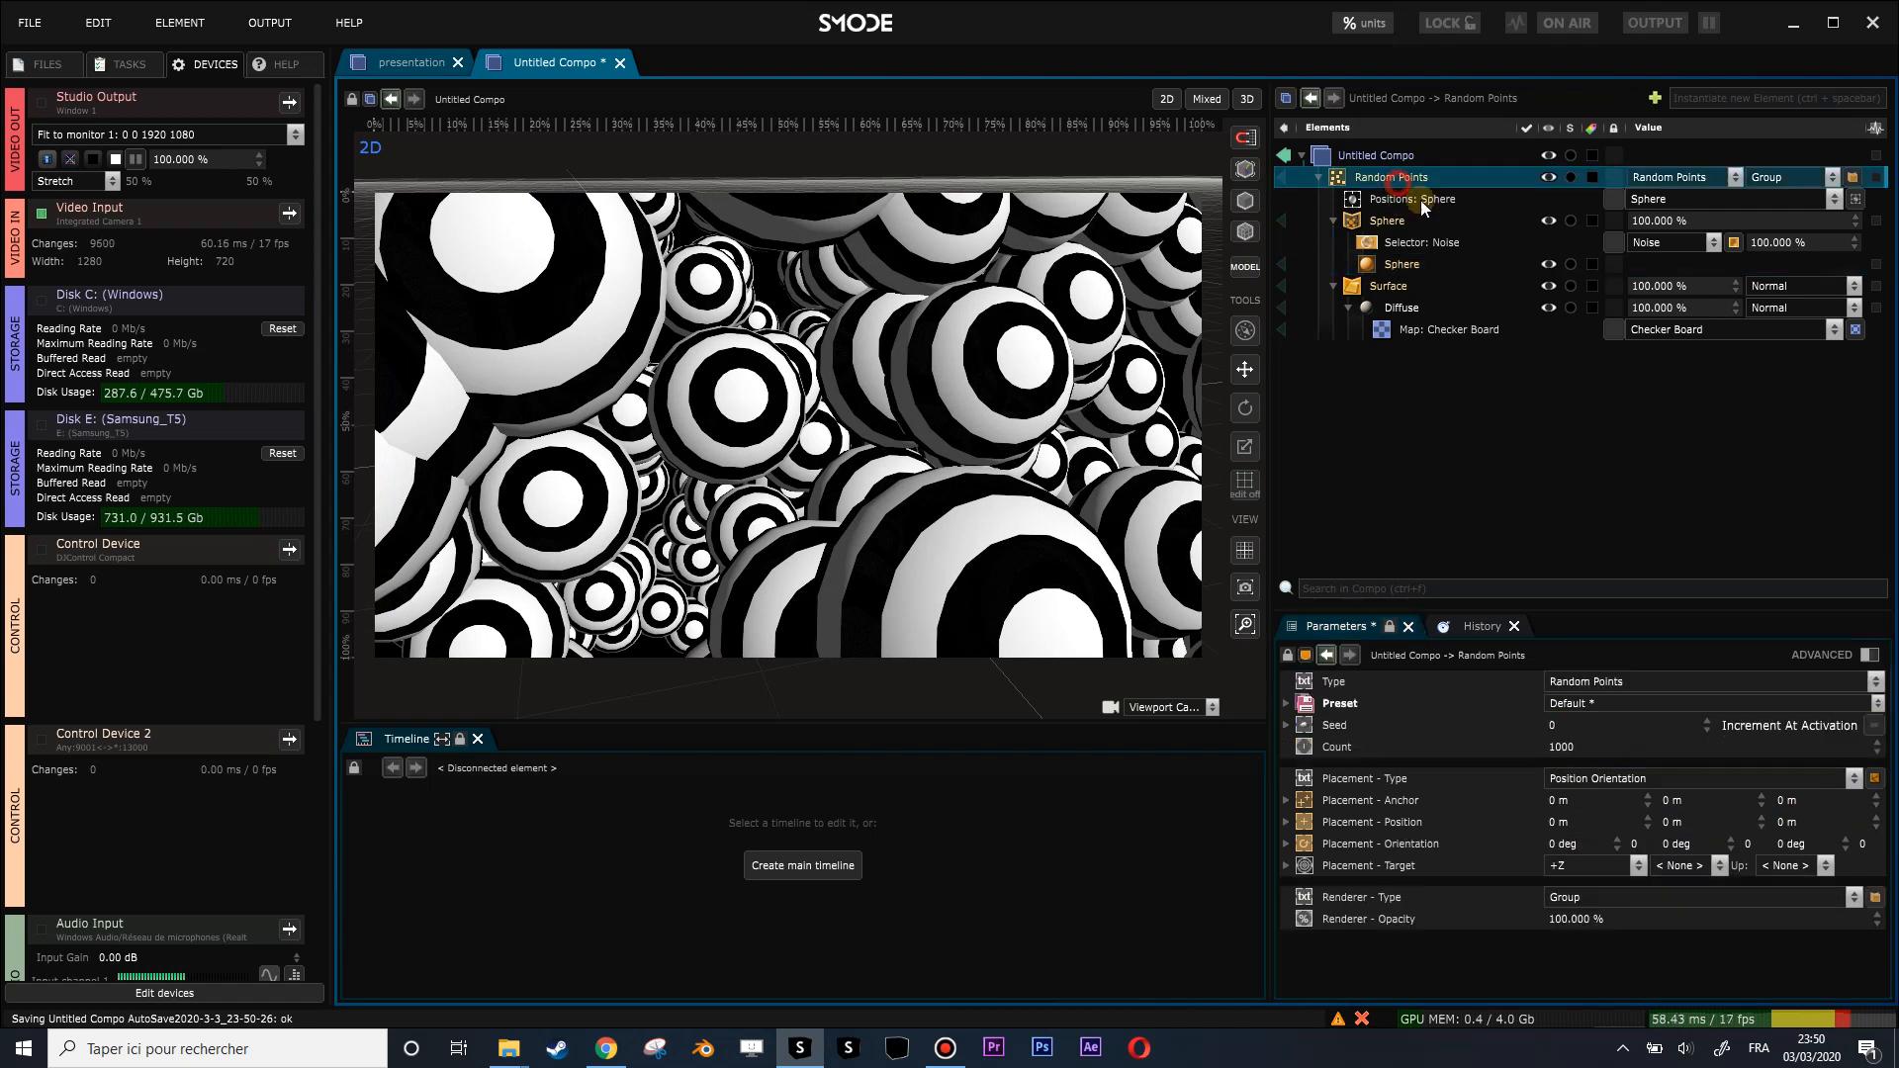
pyautogui.moveTo(1573, 747); pyautogui.dragTo(1573, 781)
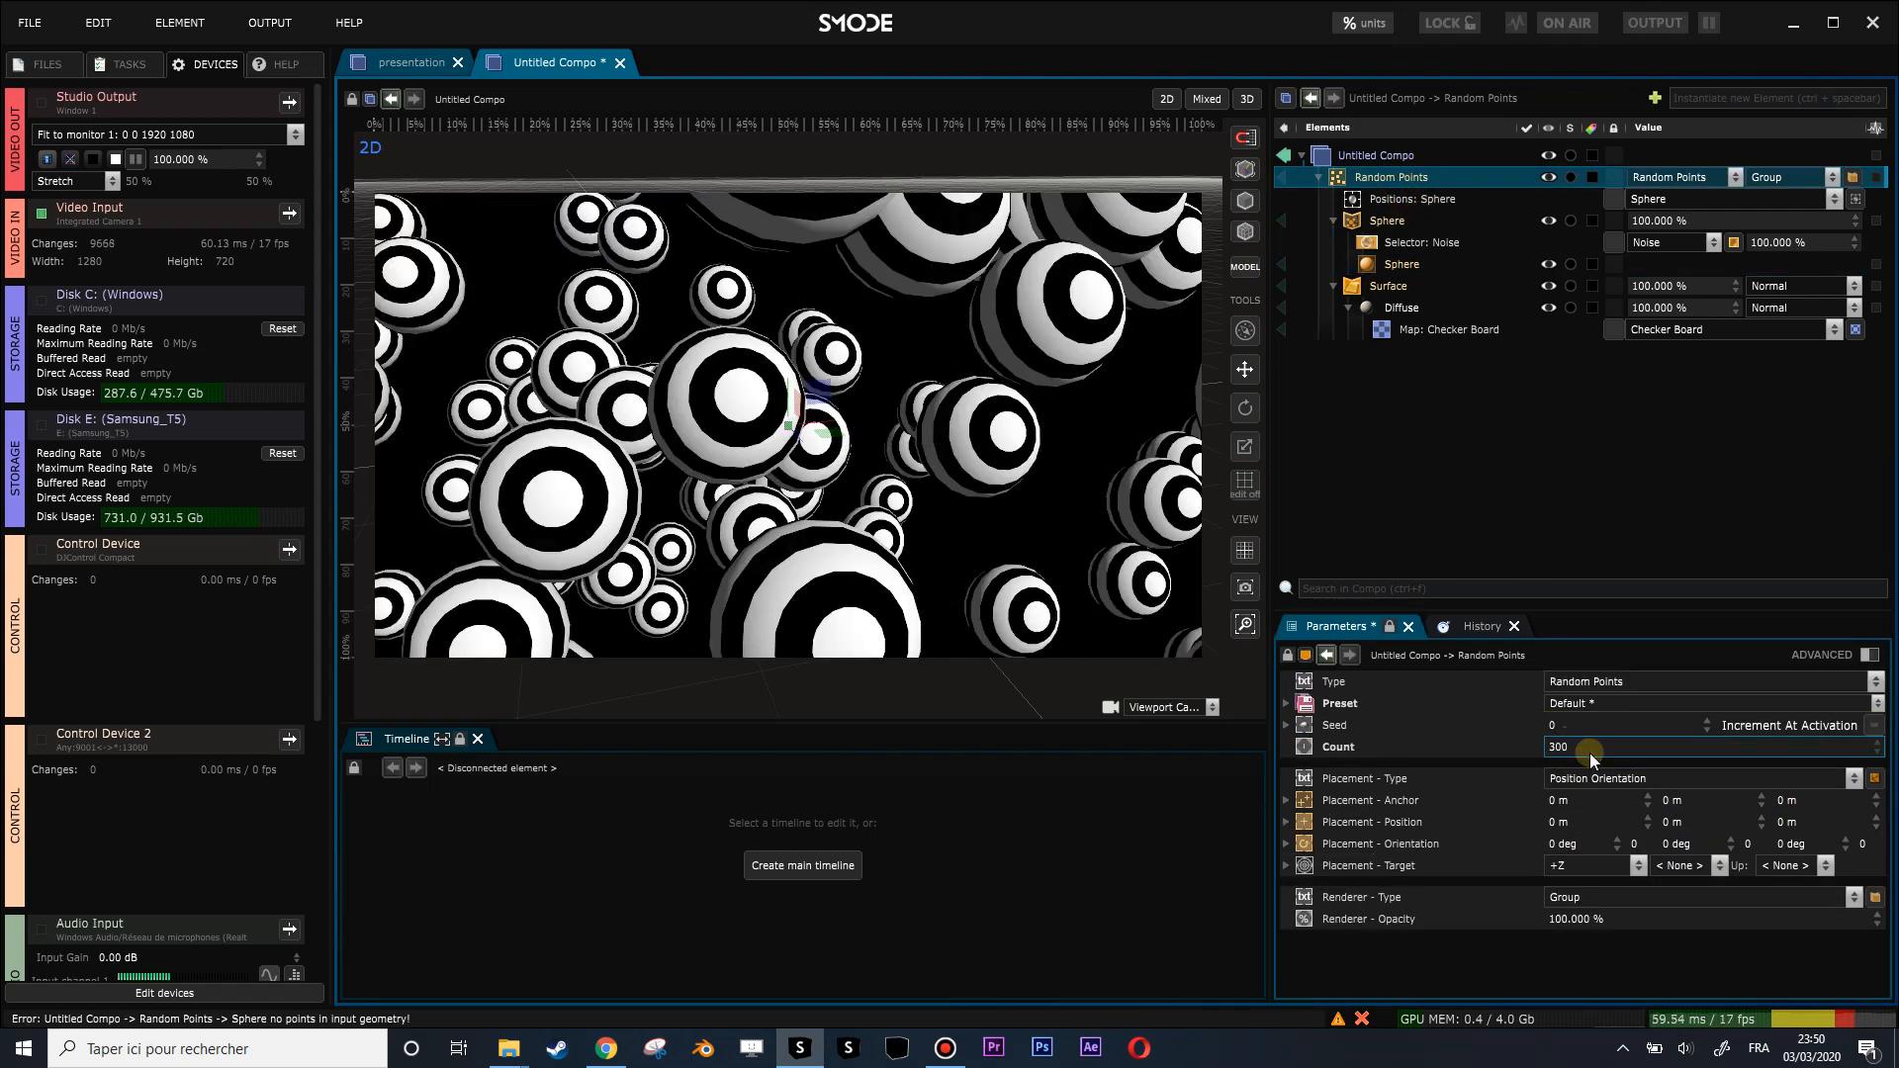
pyautogui.click(1393, 265)
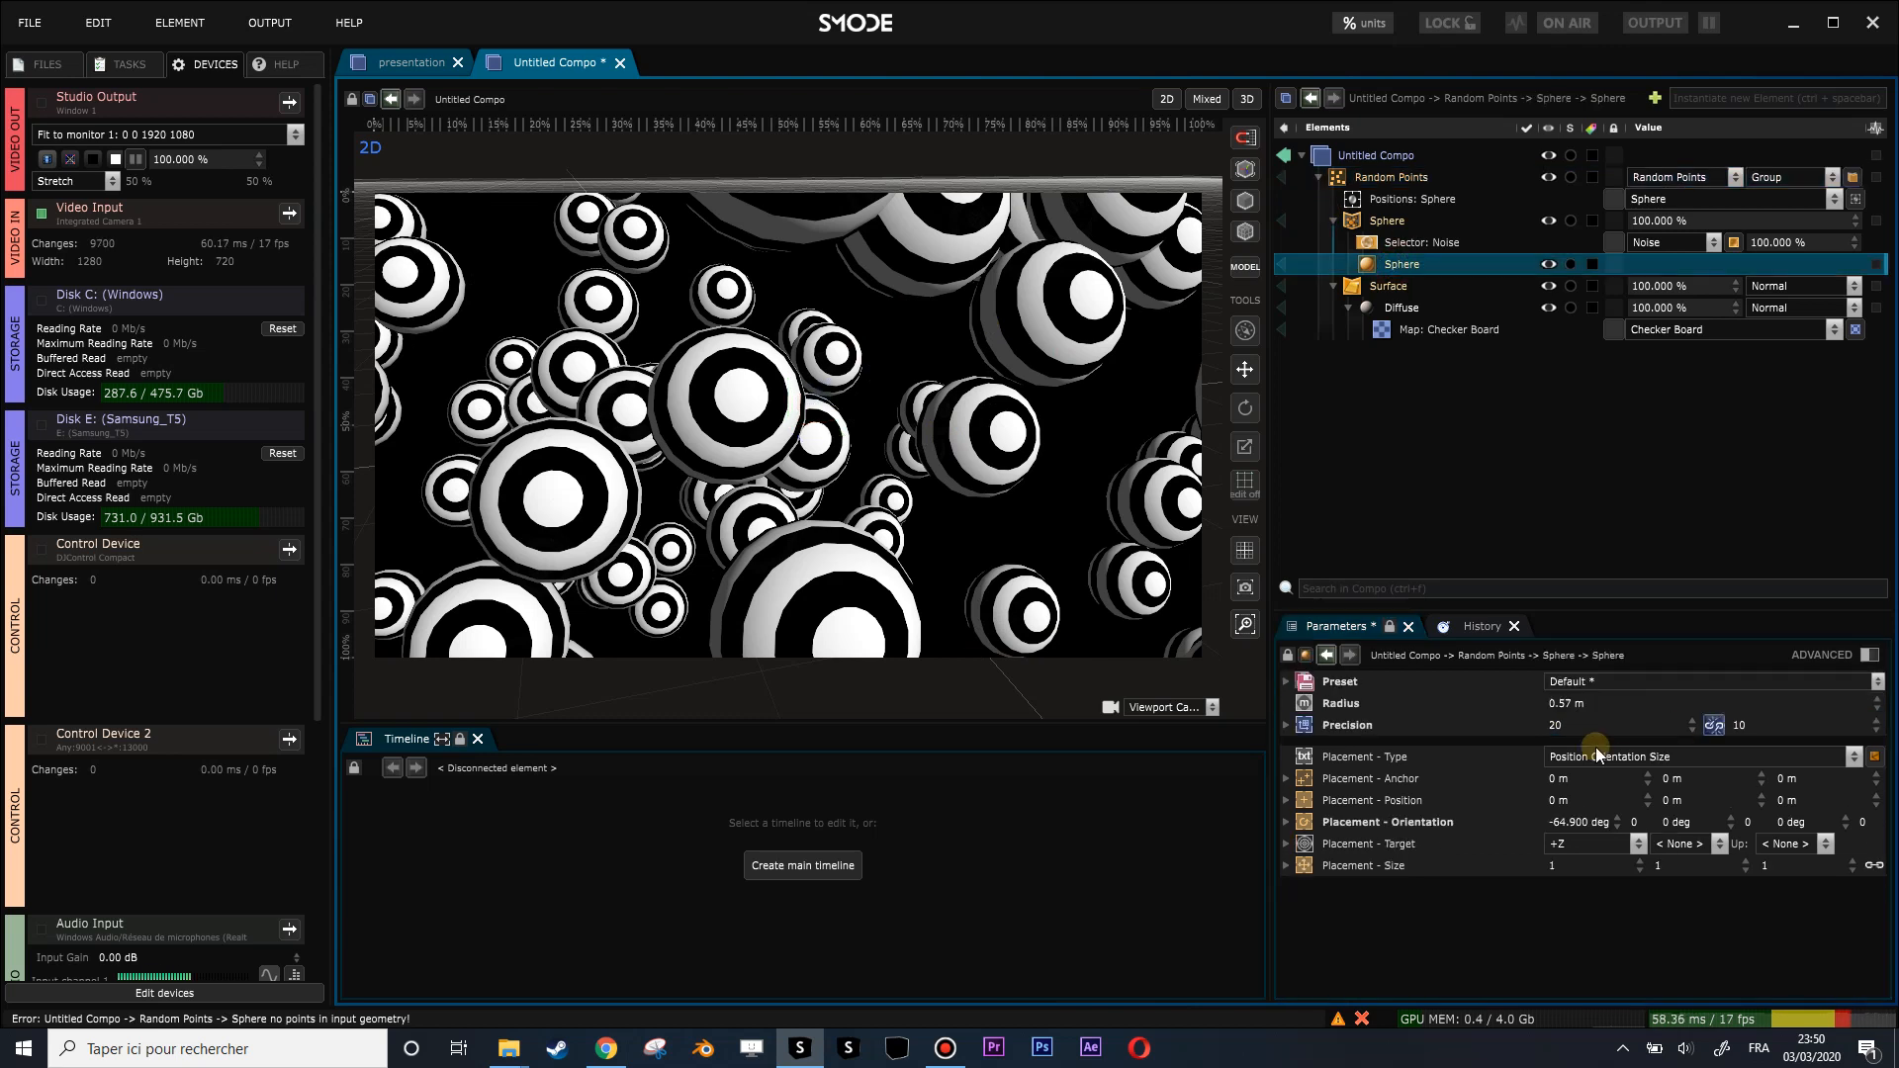
pyautogui.moveTo(1572, 704); pyautogui.dragTo(1581, 708)
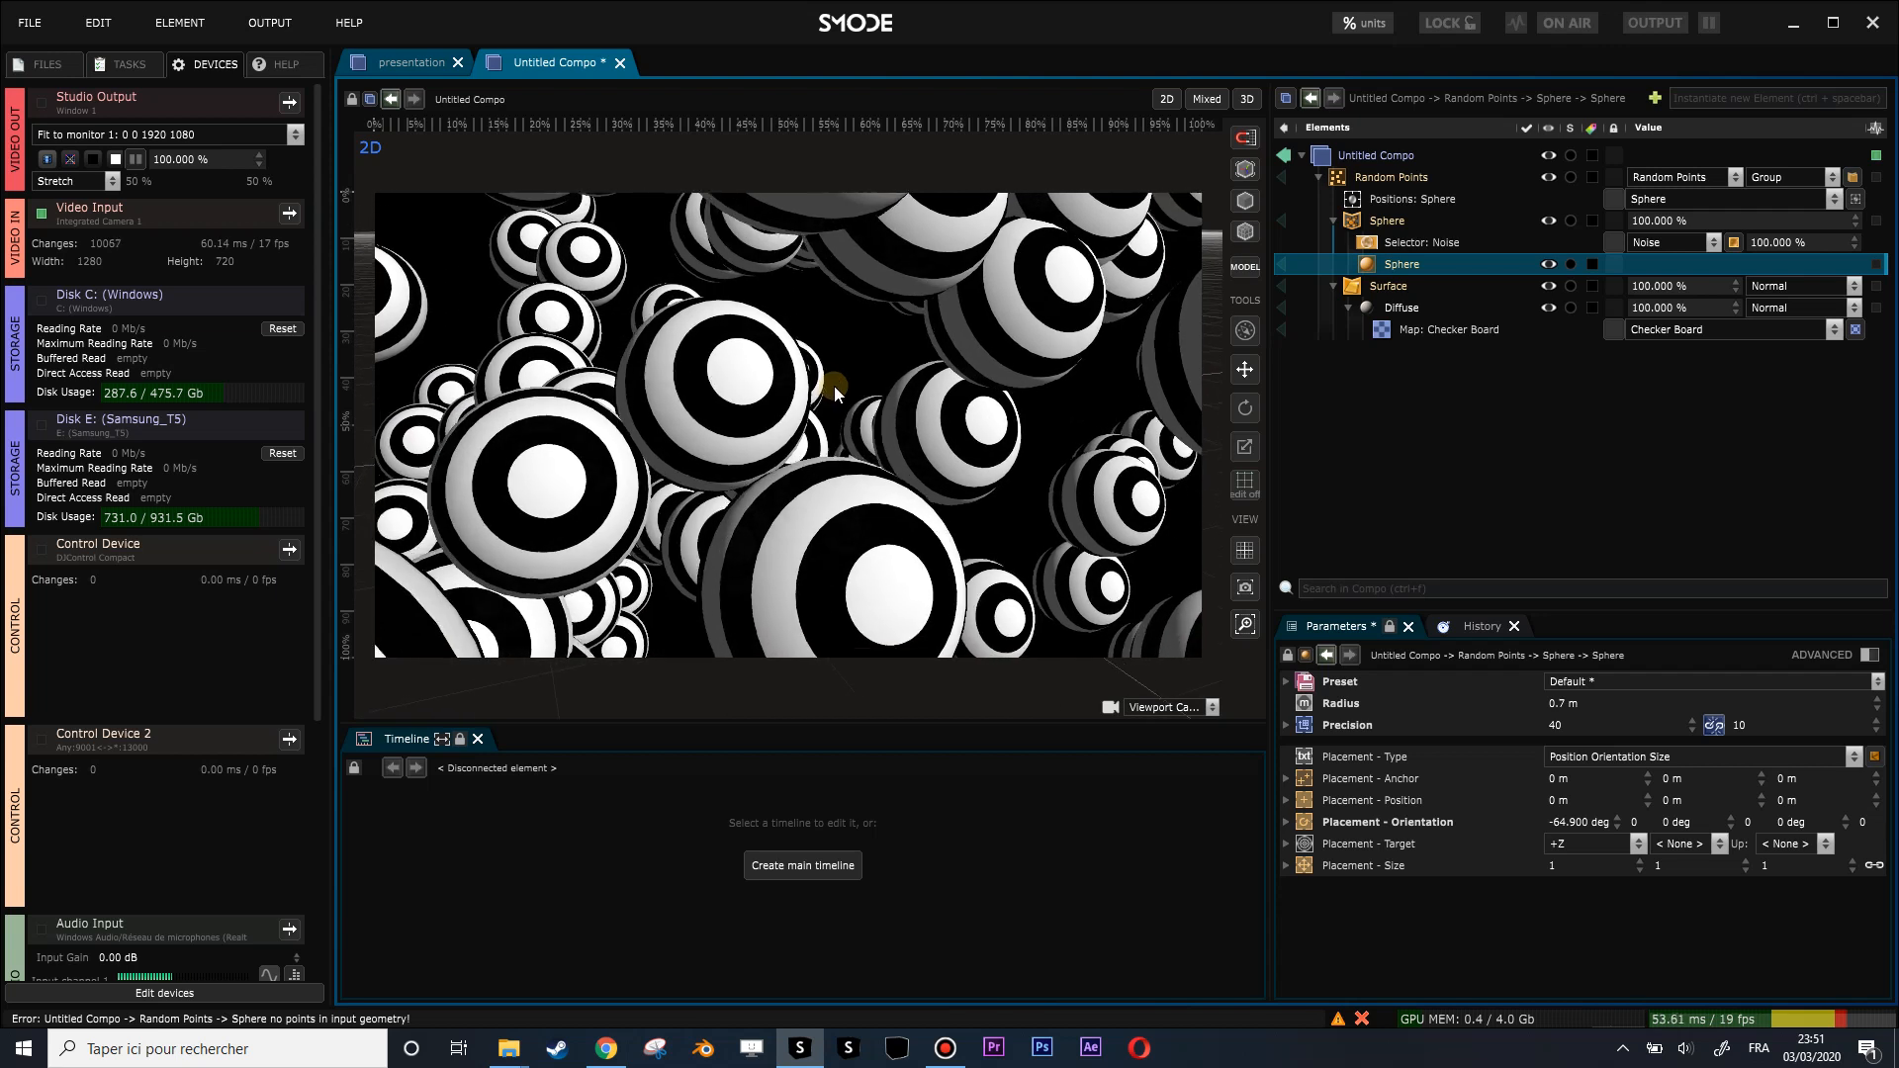
# Collapse the Random Points sub-elements and add a standard Camera to the composition.
pyautogui.rightClick(1381, 377)
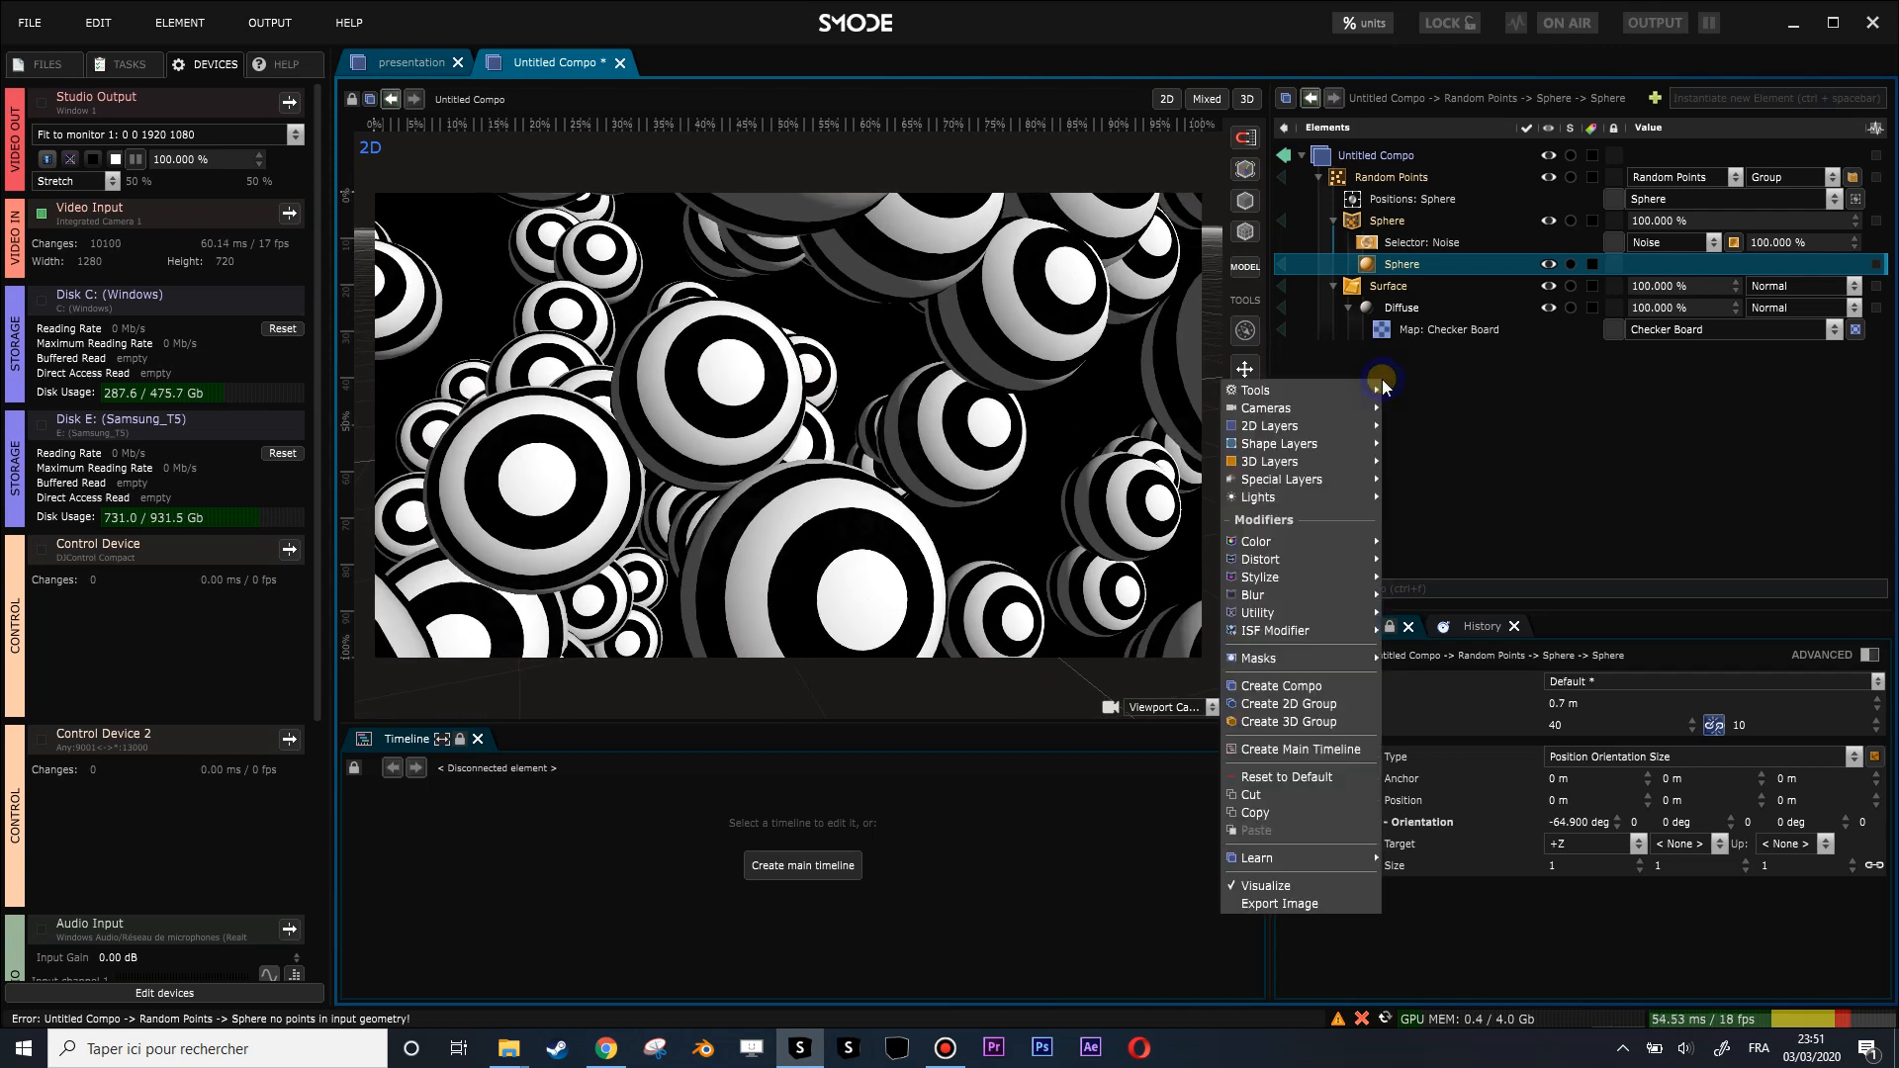
pyautogui.click(1335, 219)
pyautogui.click(1319, 180)
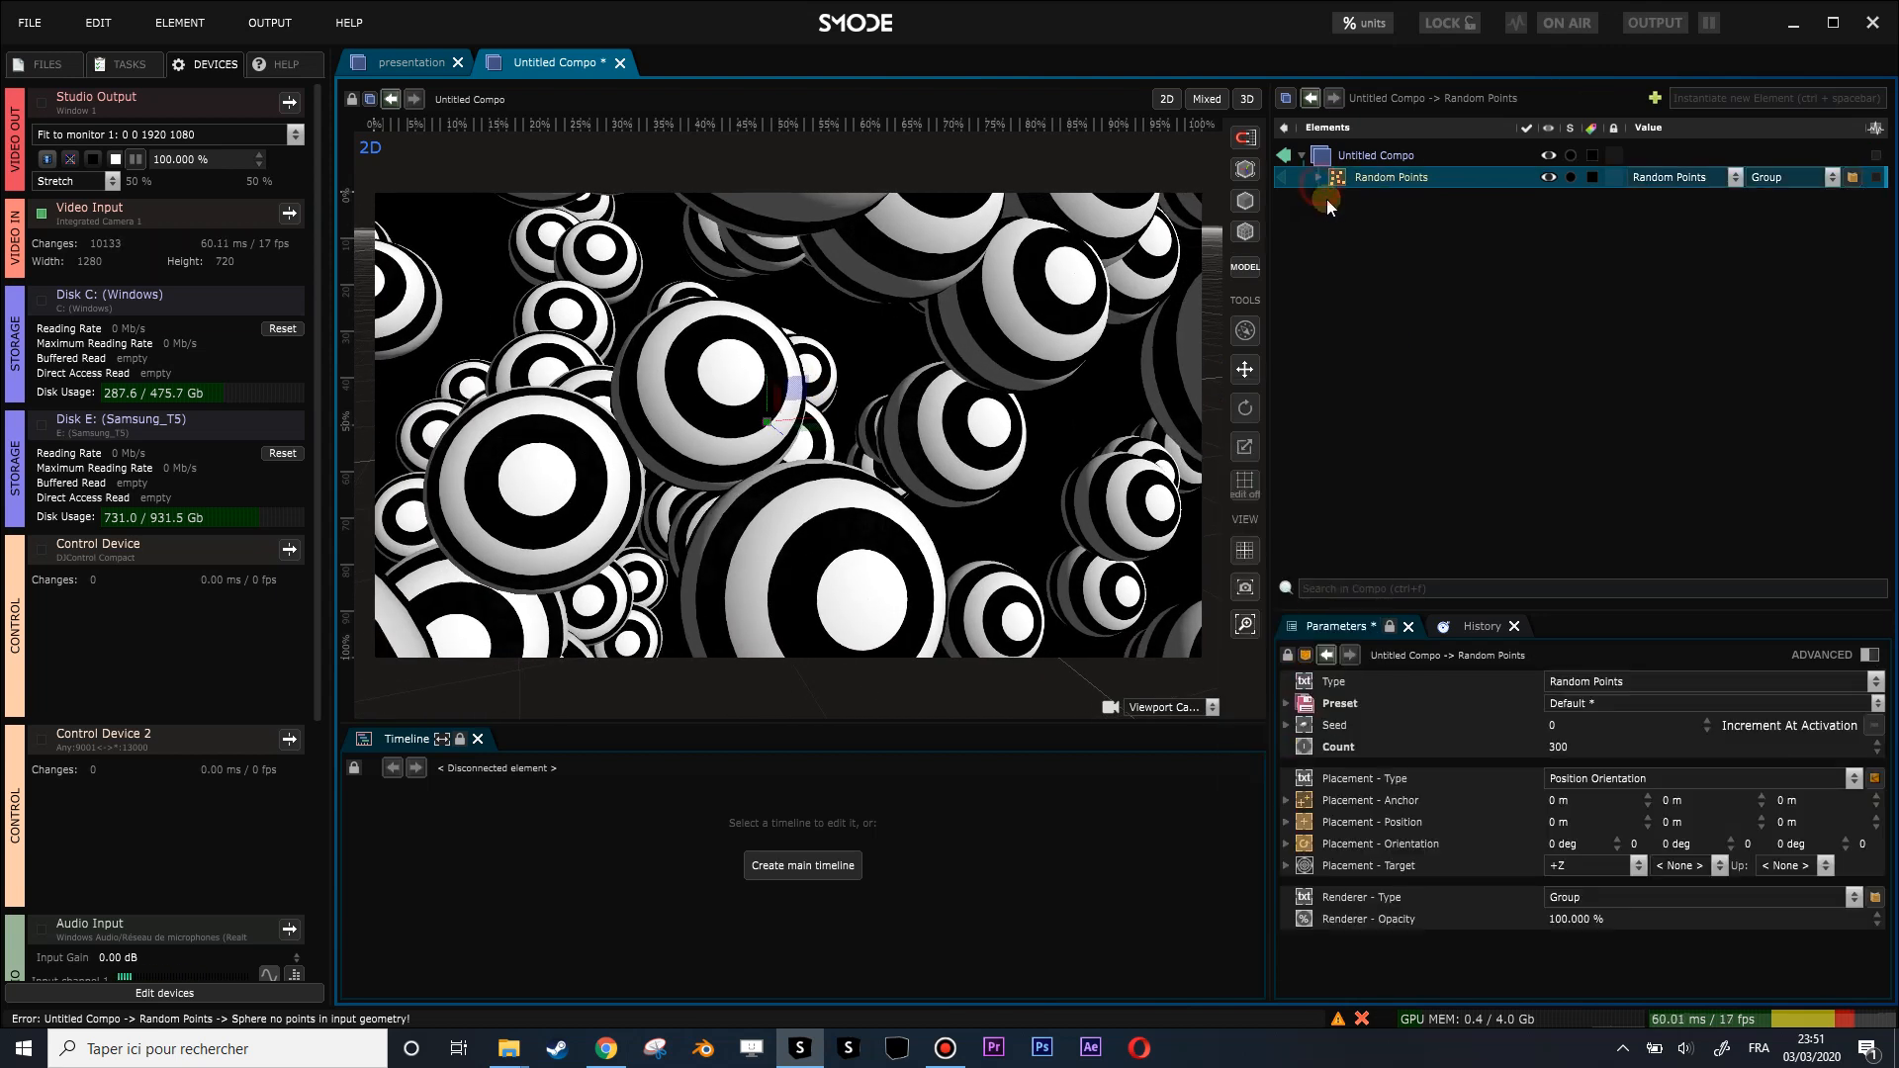
pyautogui.click(1321, 181)
pyautogui.click(1335, 241)
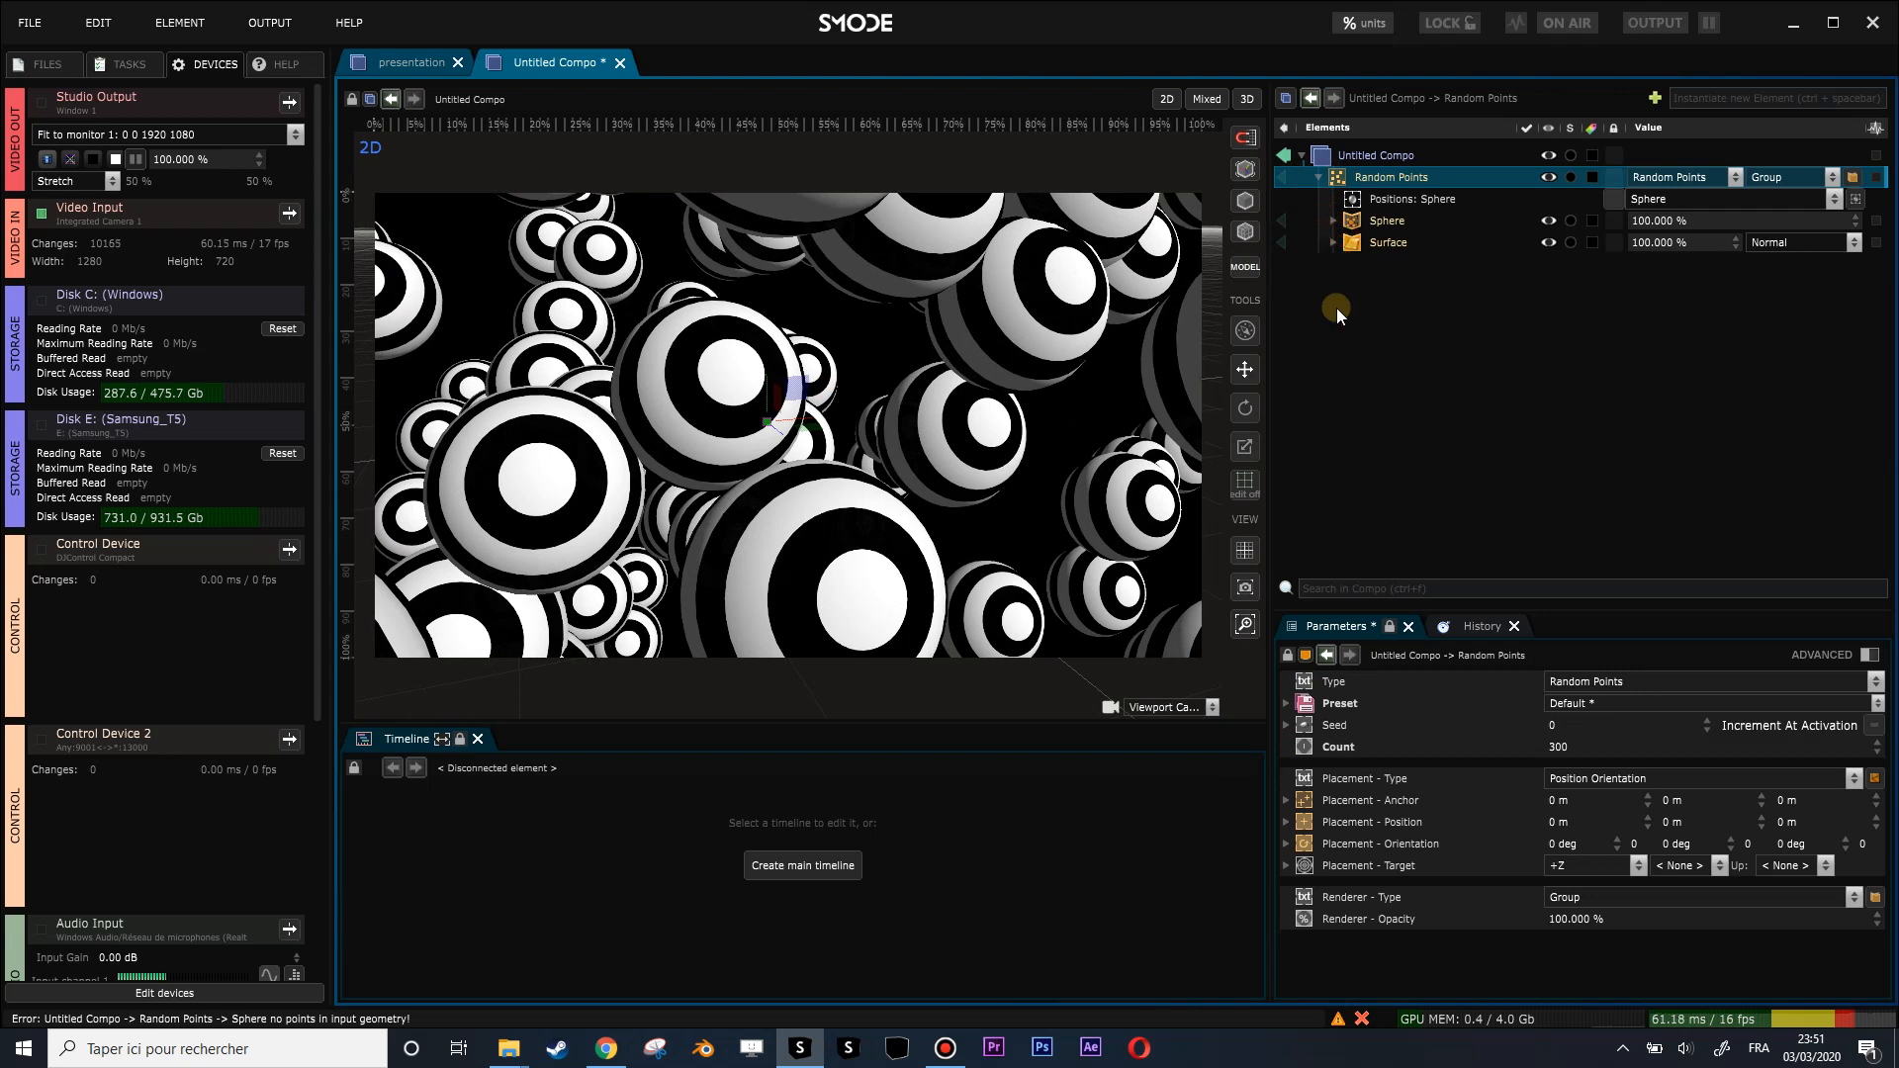
pyautogui.rightClick(1337, 311)
pyautogui.moveTo(1258, 342)
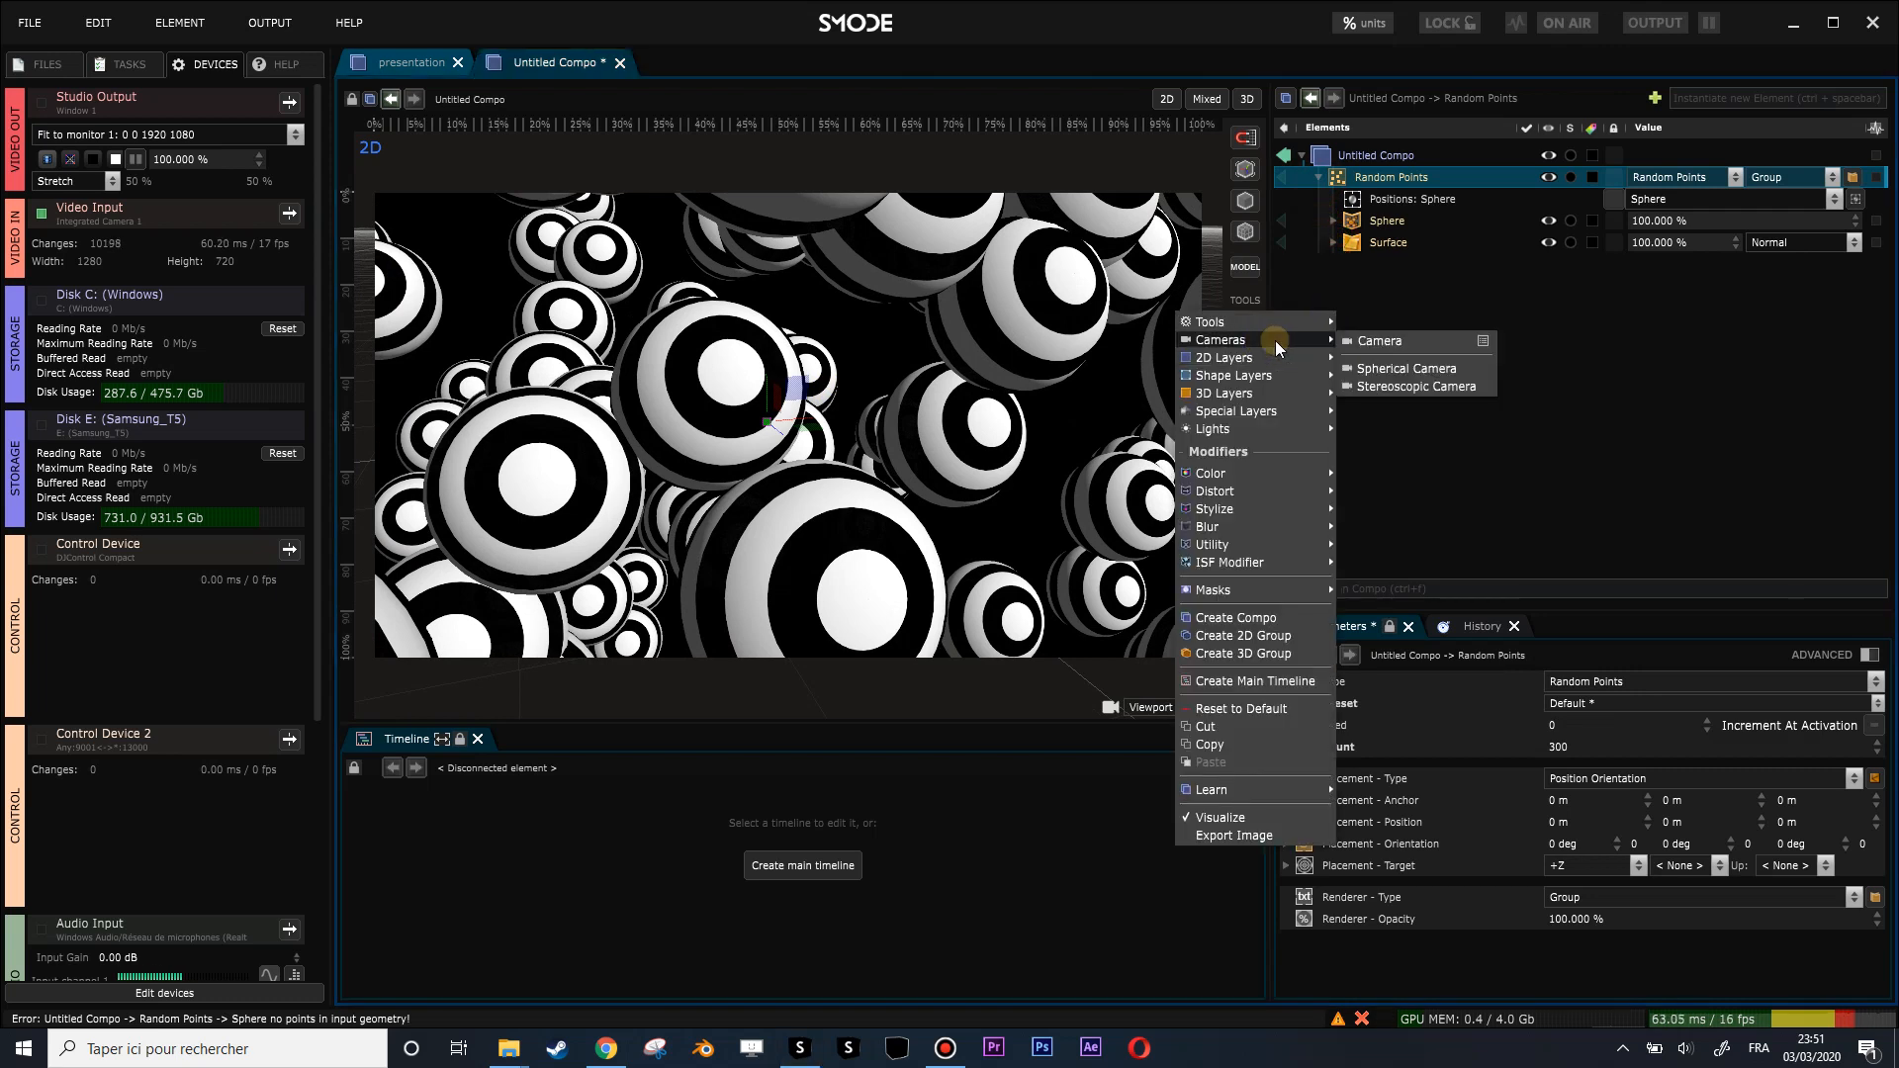
pyautogui.click(1385, 342)
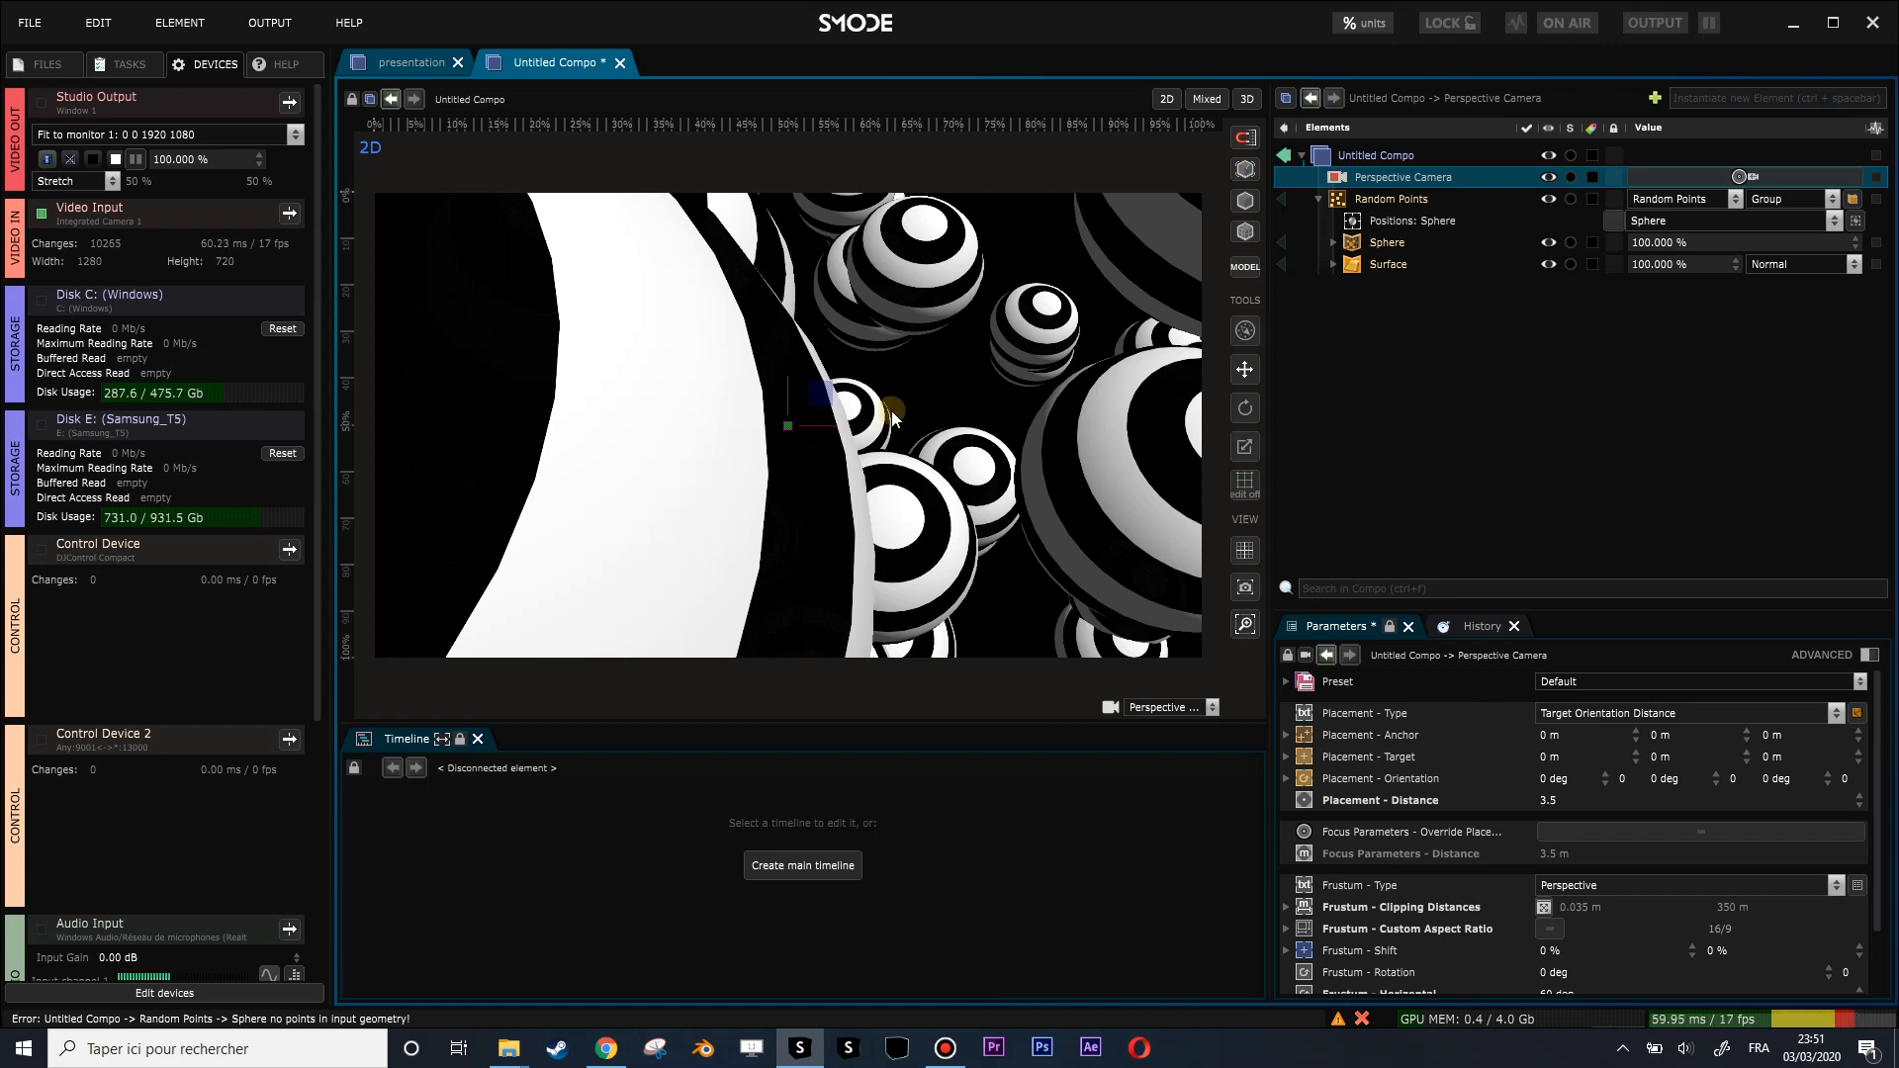
# Reframe the spheres through the new camera at a distance of about 7.6, with Y orientation at about -15.5 deg.
pyautogui.scroll(-6, 890, 412)
pyautogui.moveTo(818, 411); pyautogui.dragTo(918, 458, button='middle')
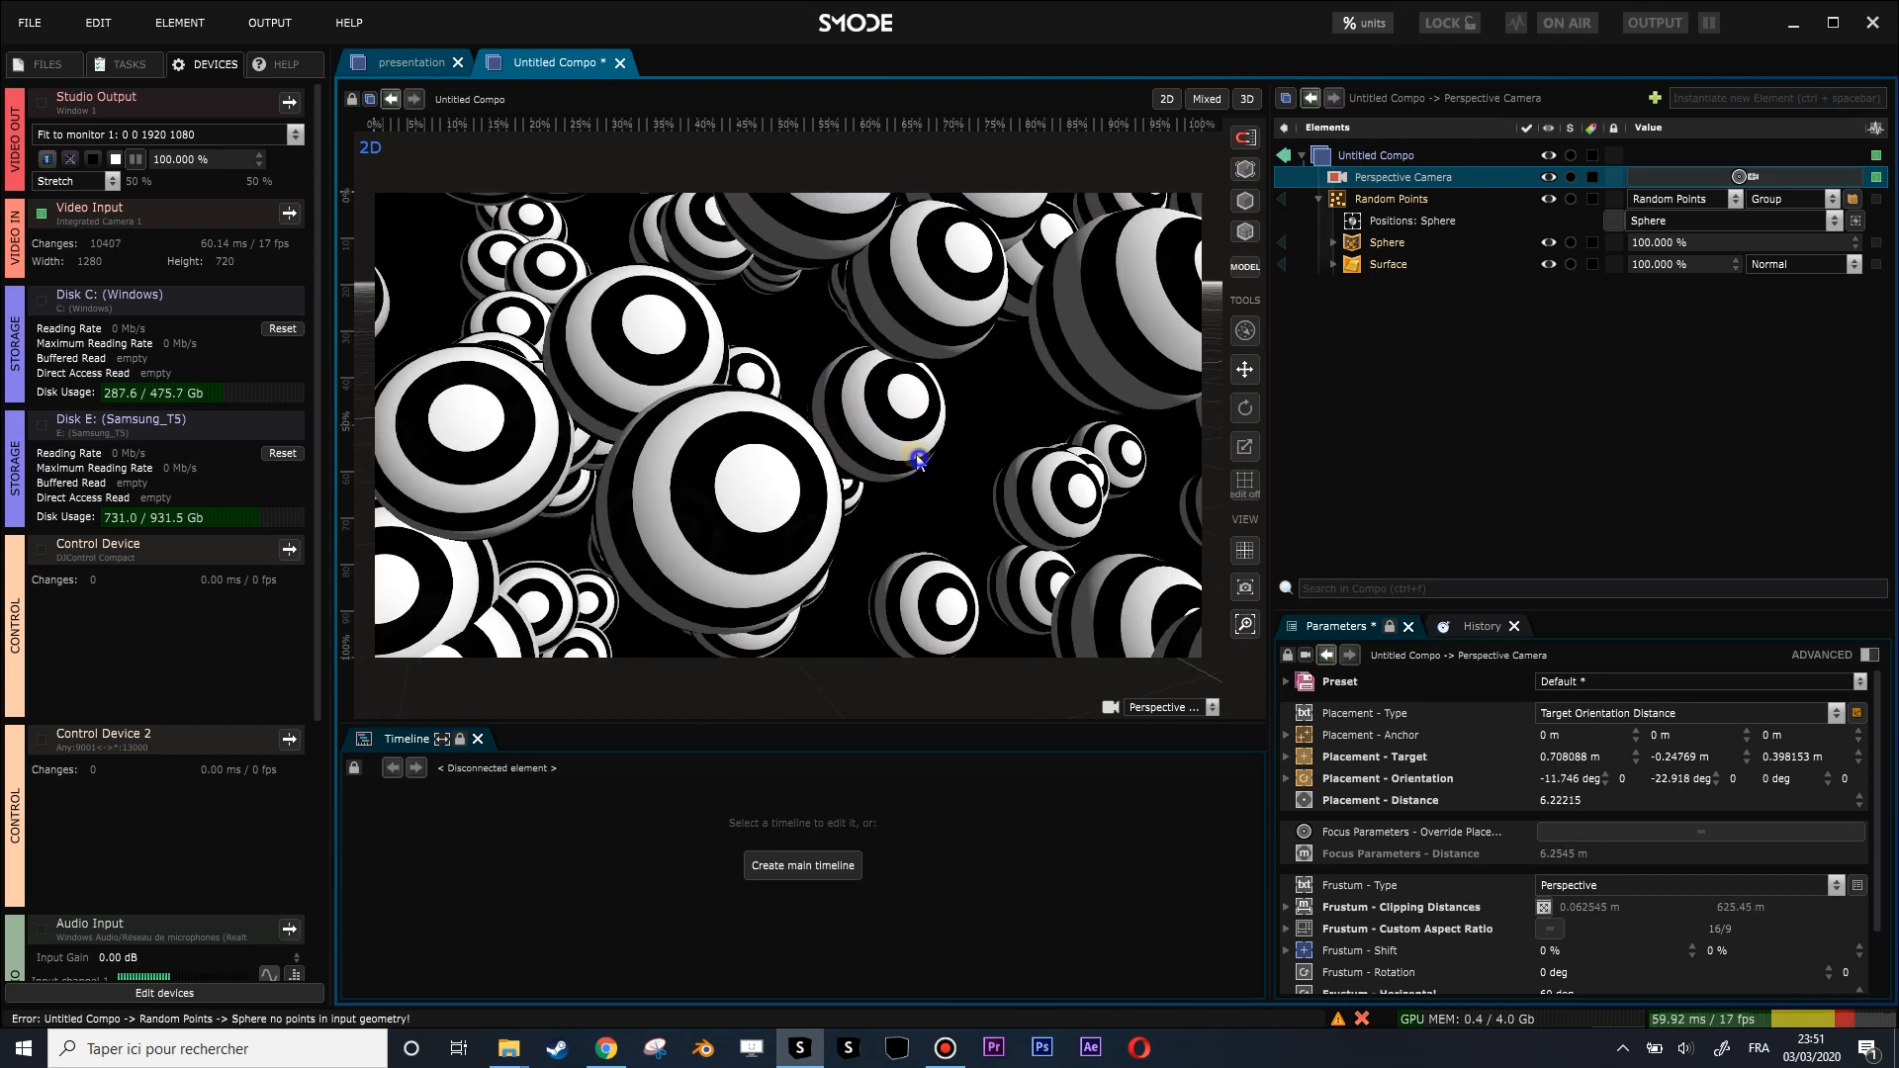
pyautogui.scroll(-4, 910, 445)
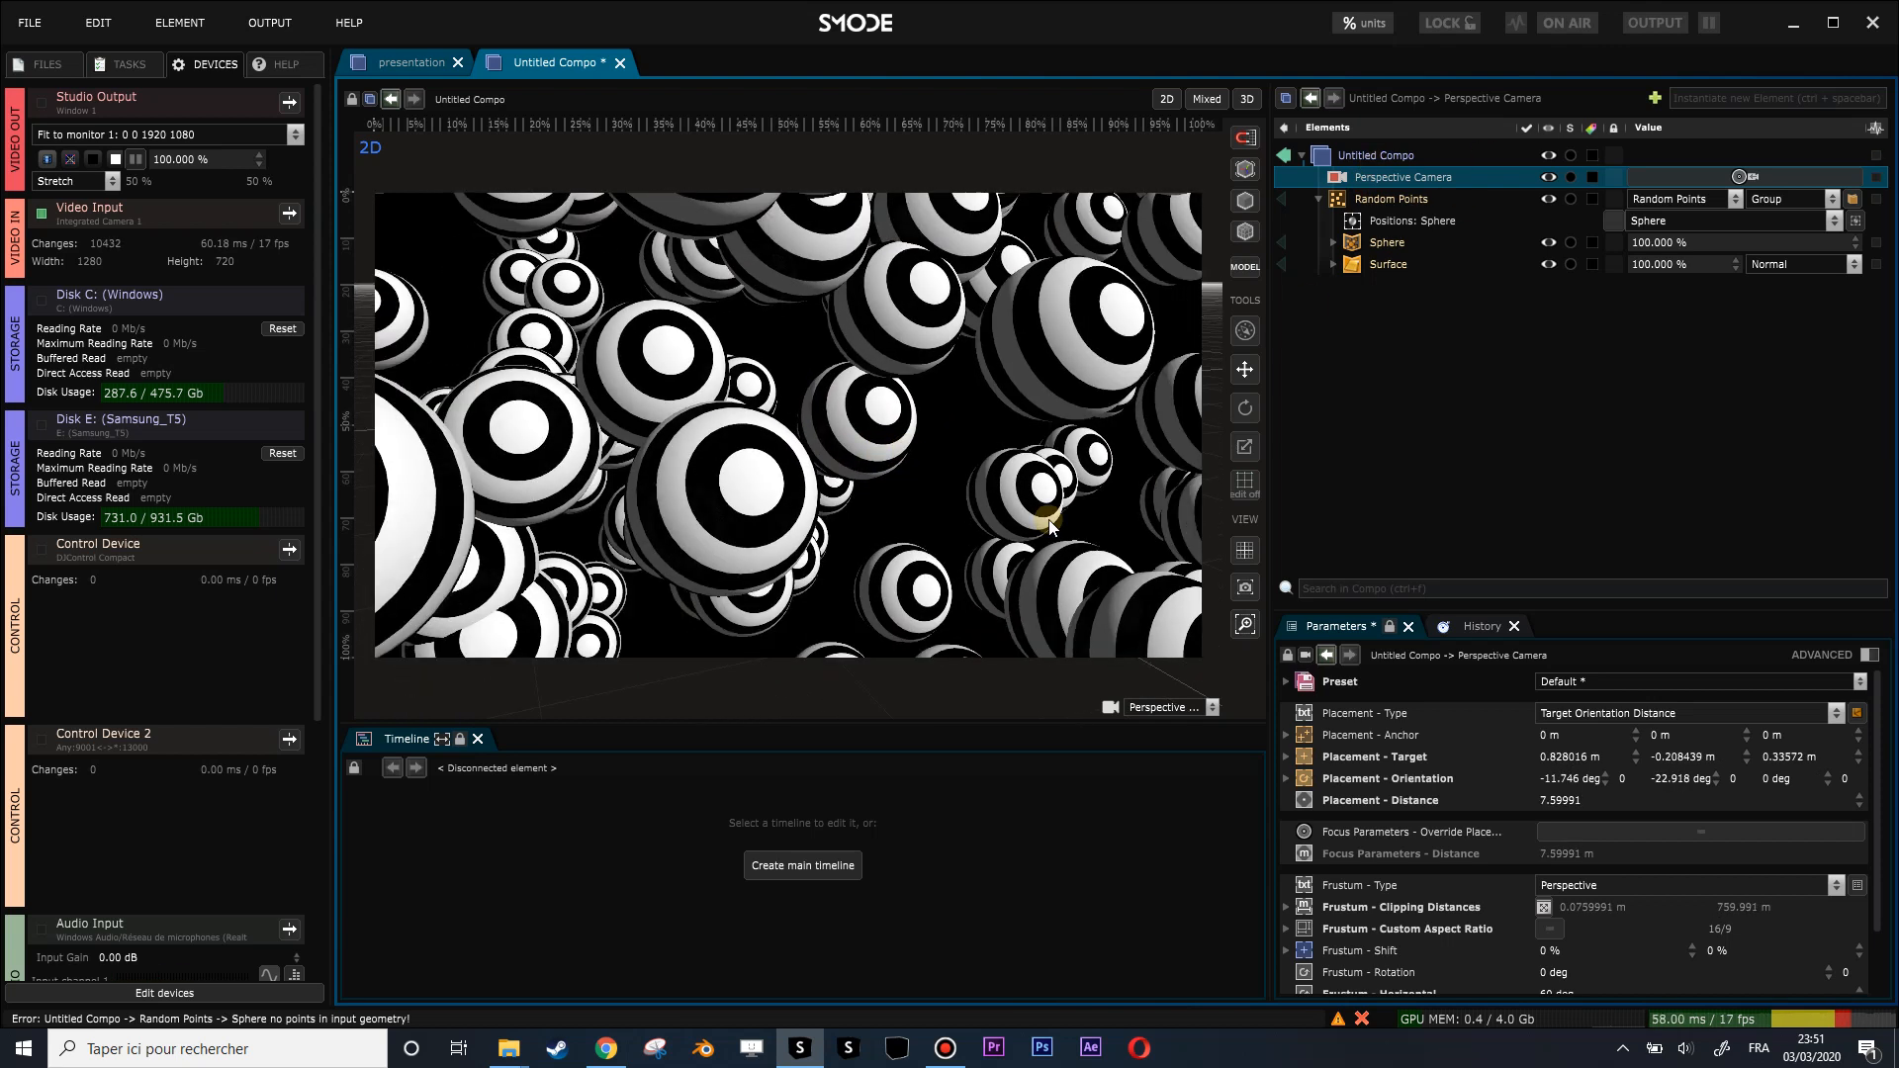
pyautogui.moveTo(1716, 778); pyautogui.dragTo(1715, 737)
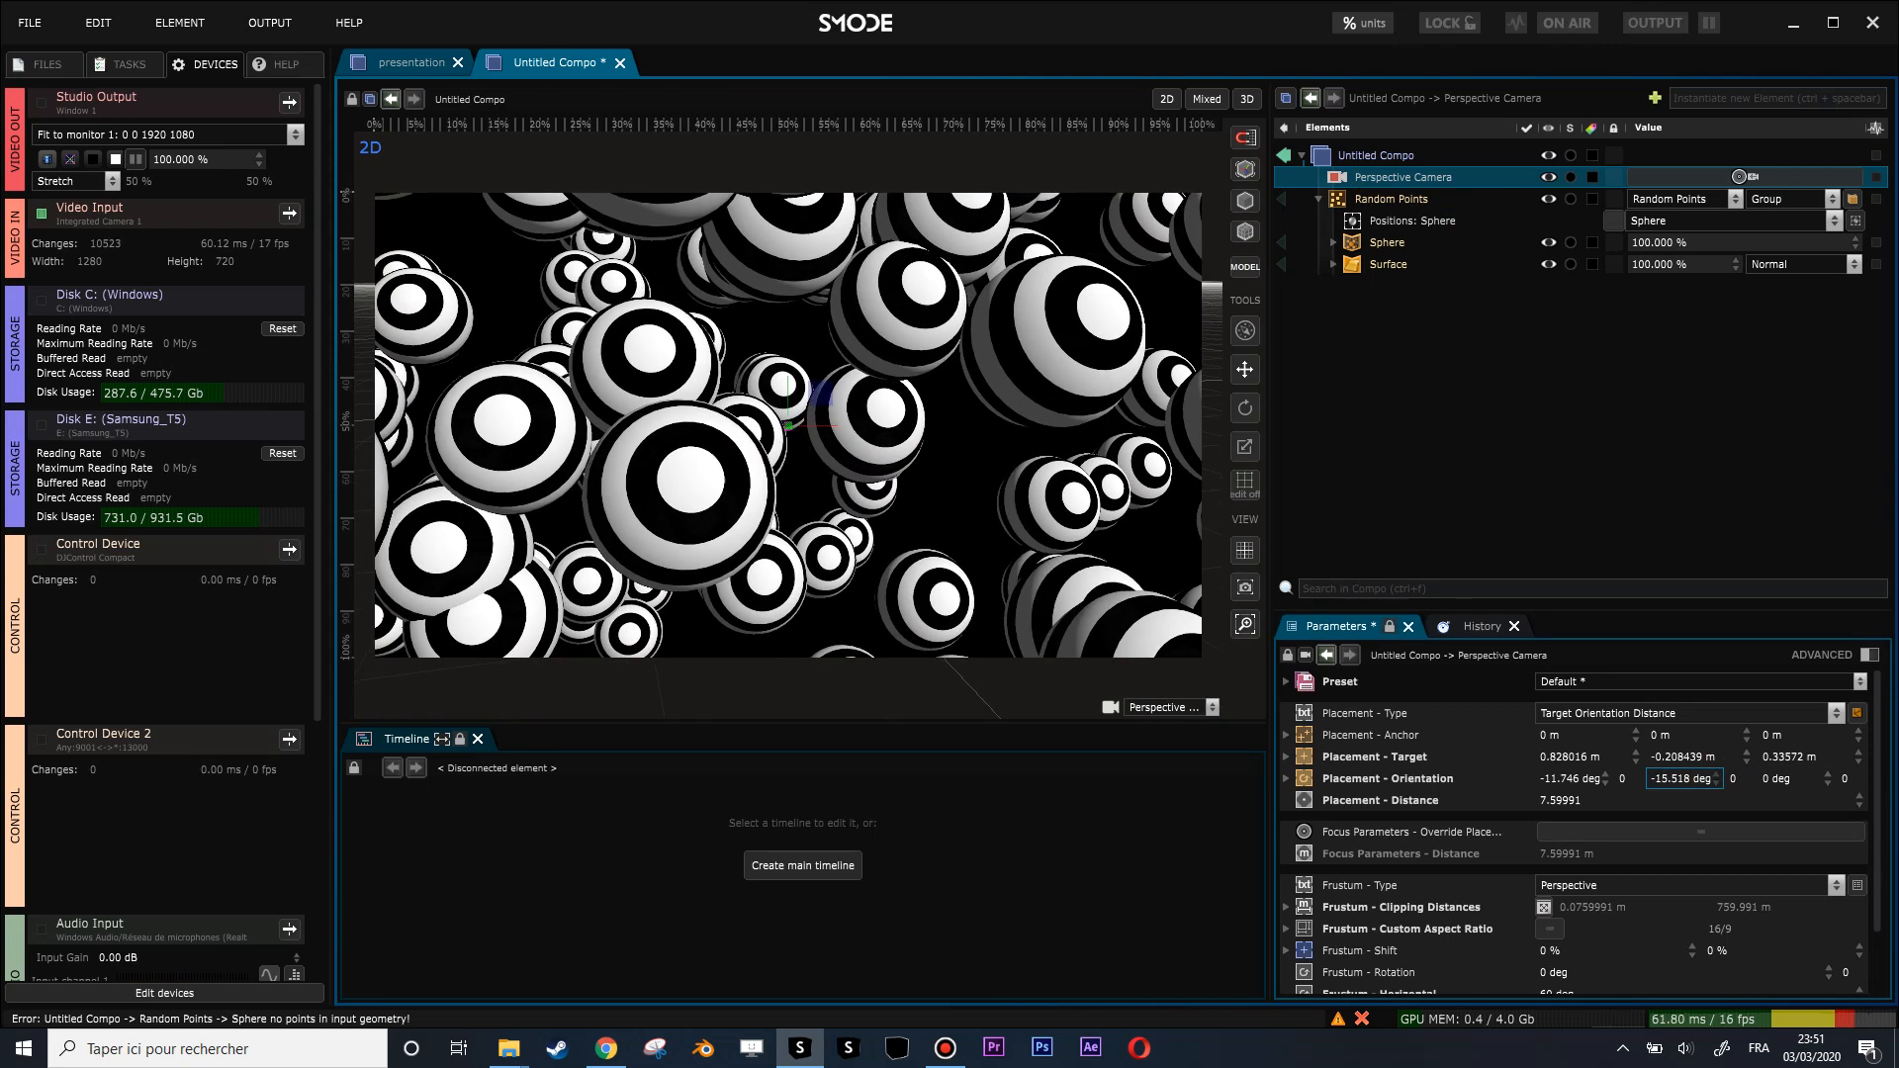
# Animate the camera's Y orientation with a Back'n Forth Loop and set the loop's minimum to -22 deg.
pyautogui.rightClick(1683, 786)
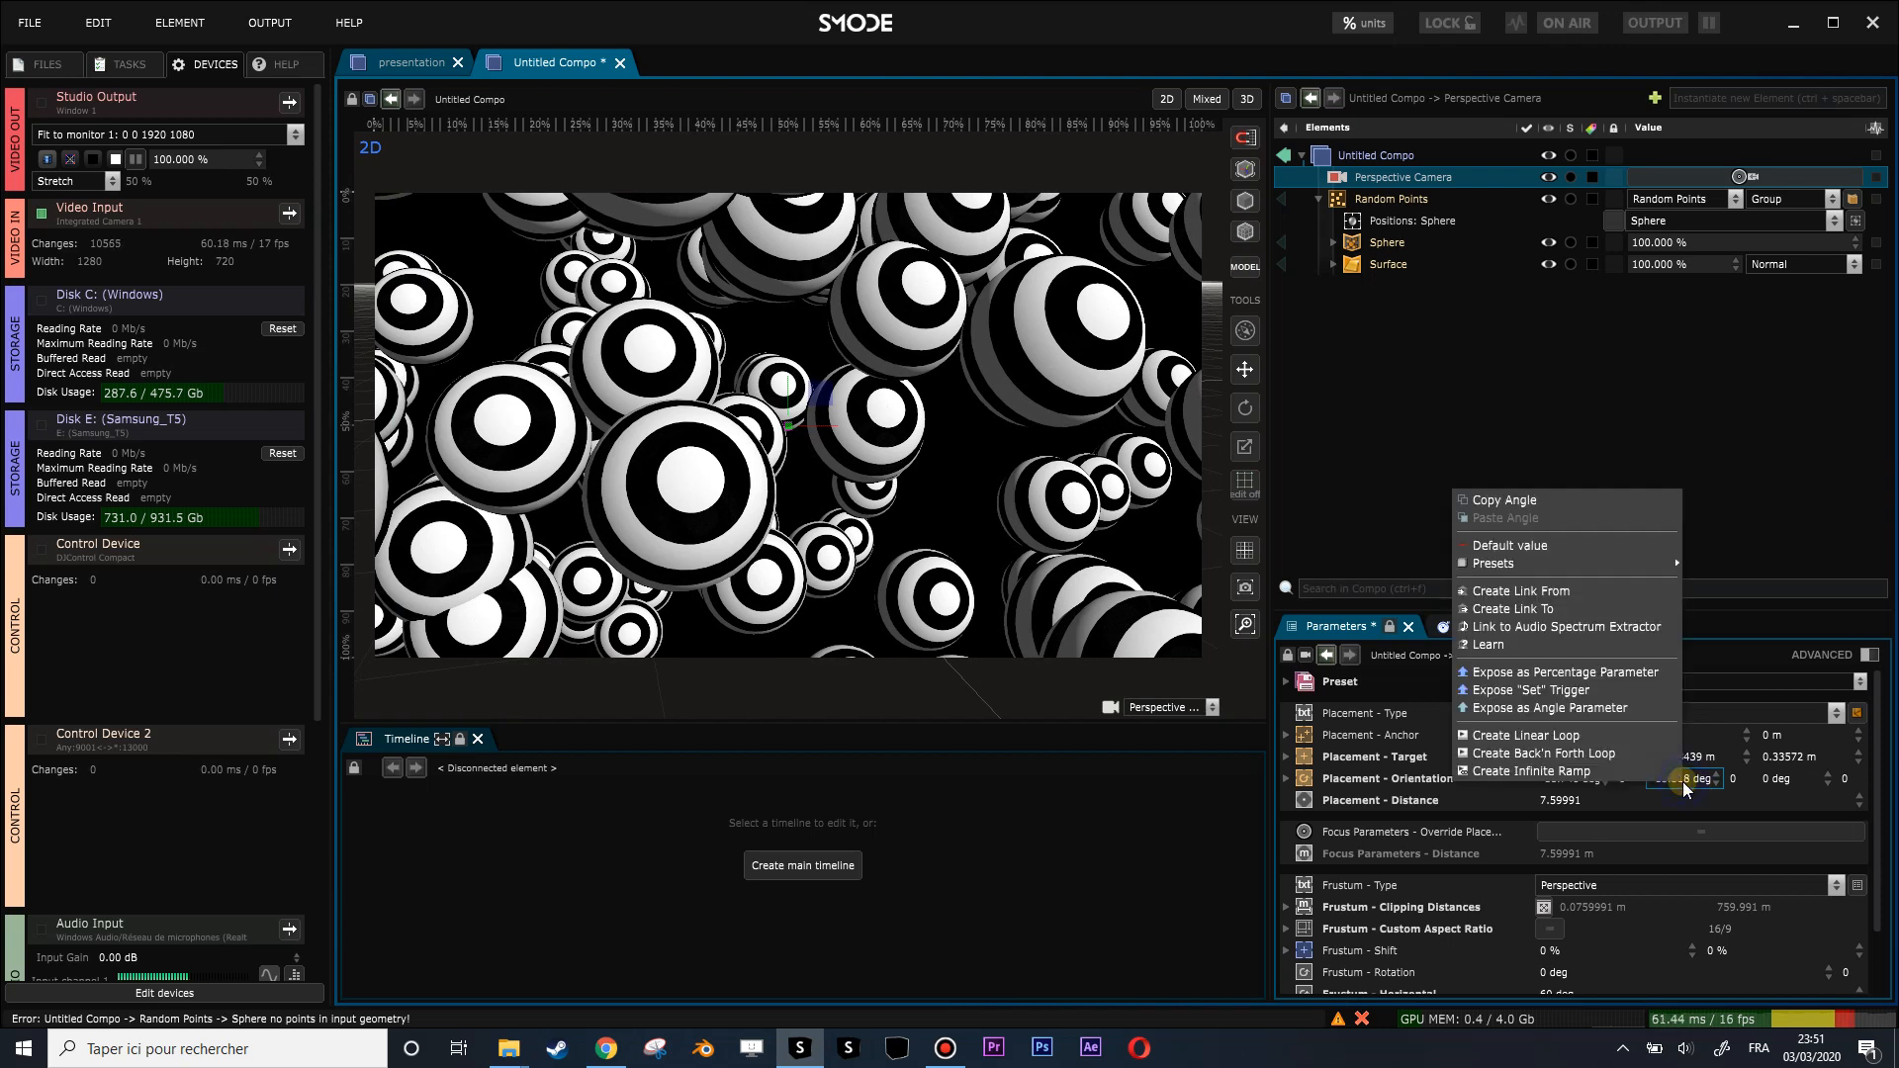
pyautogui.click(1622, 753)
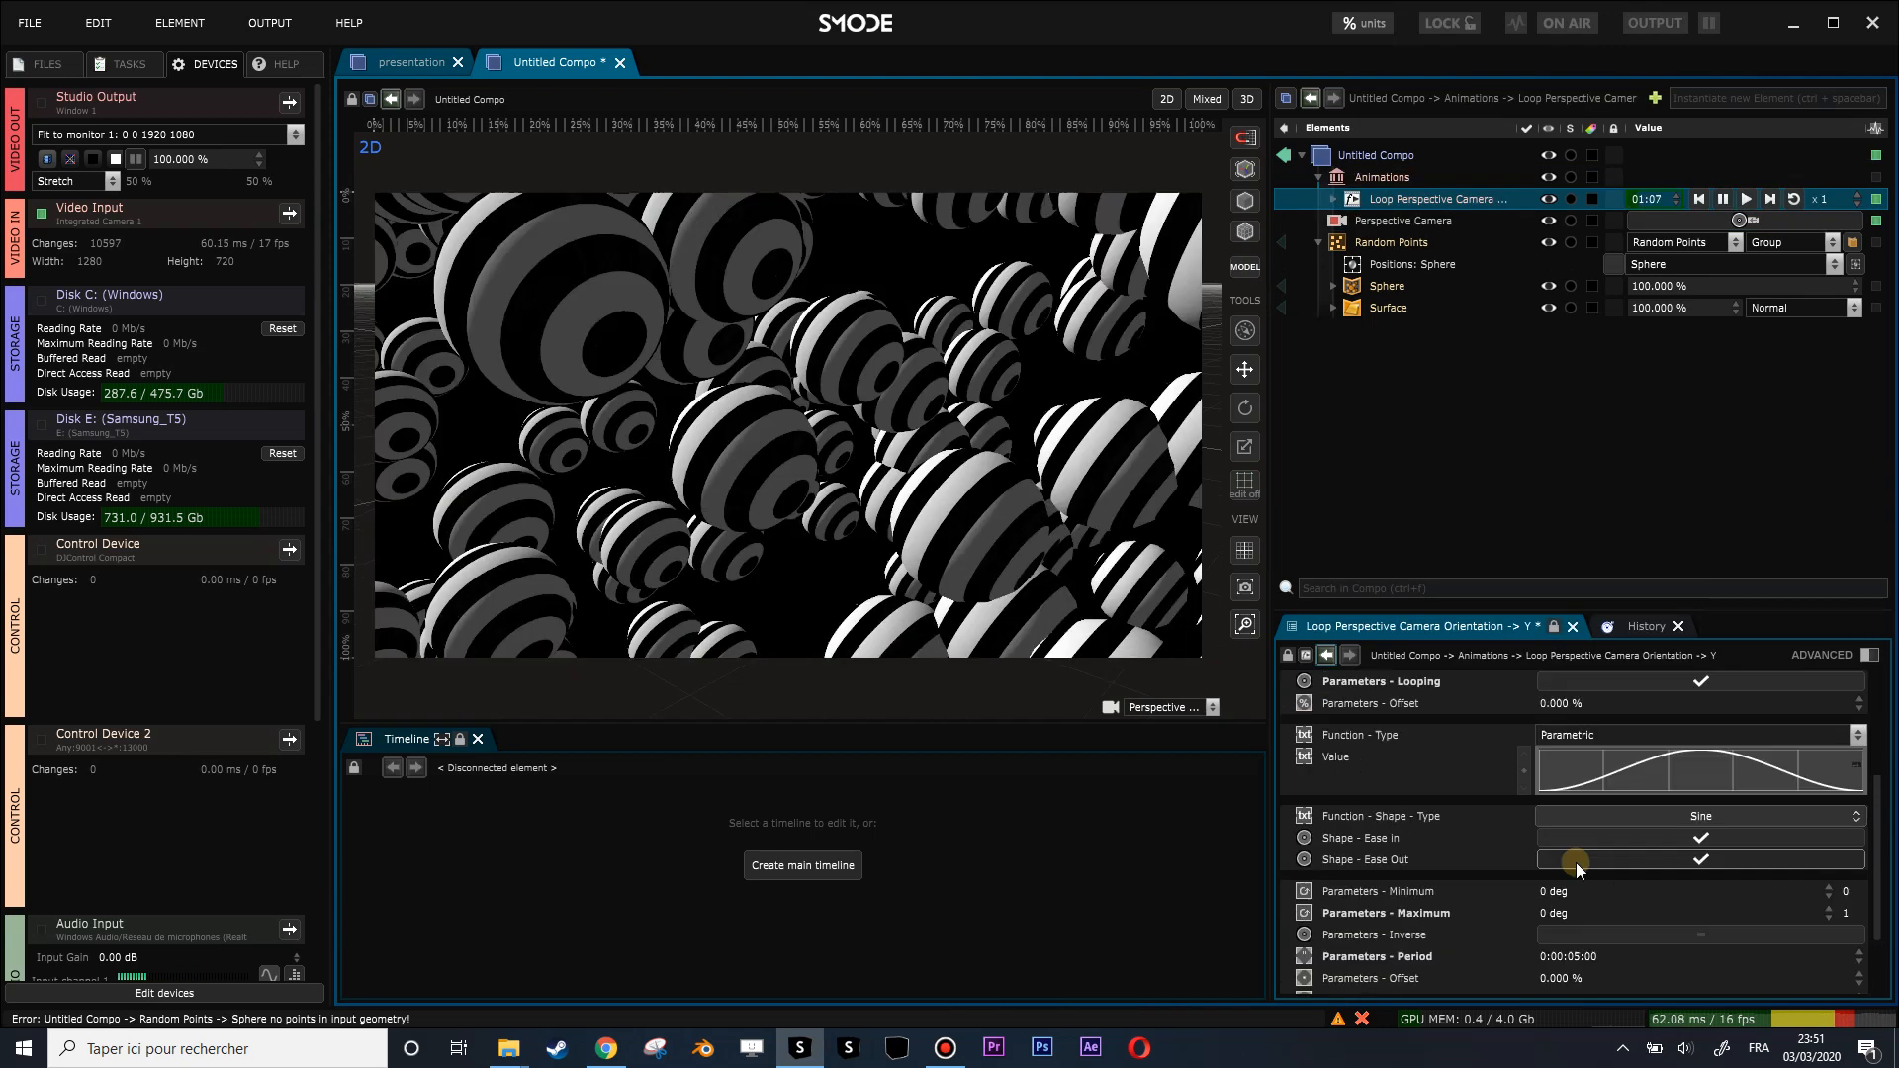
pyautogui.click(1630, 891)
pyautogui.write('-')
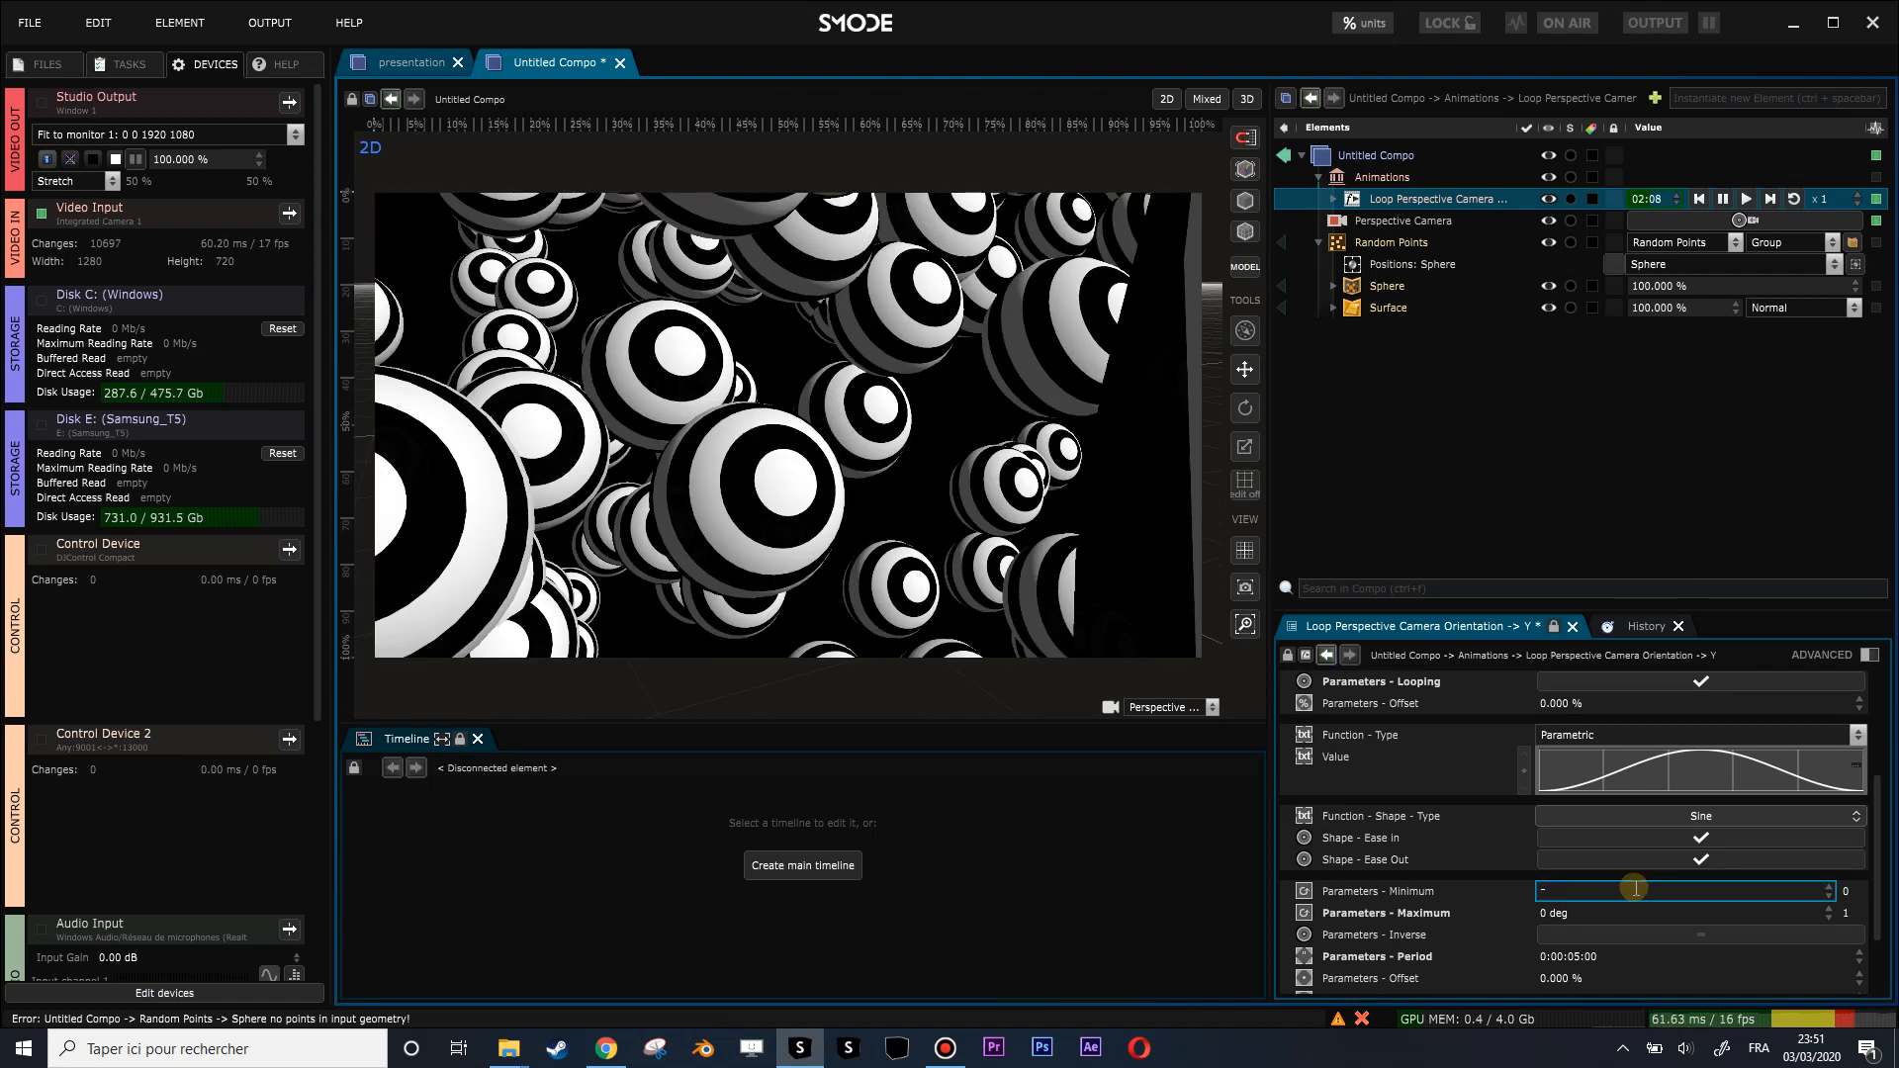
pyautogui.write('22')
pyautogui.press('Return')
# Set the camera orientation loop's maximum to 0 turns and -15 deg.
pyautogui.click(1848, 912)
pyautogui.write('0')
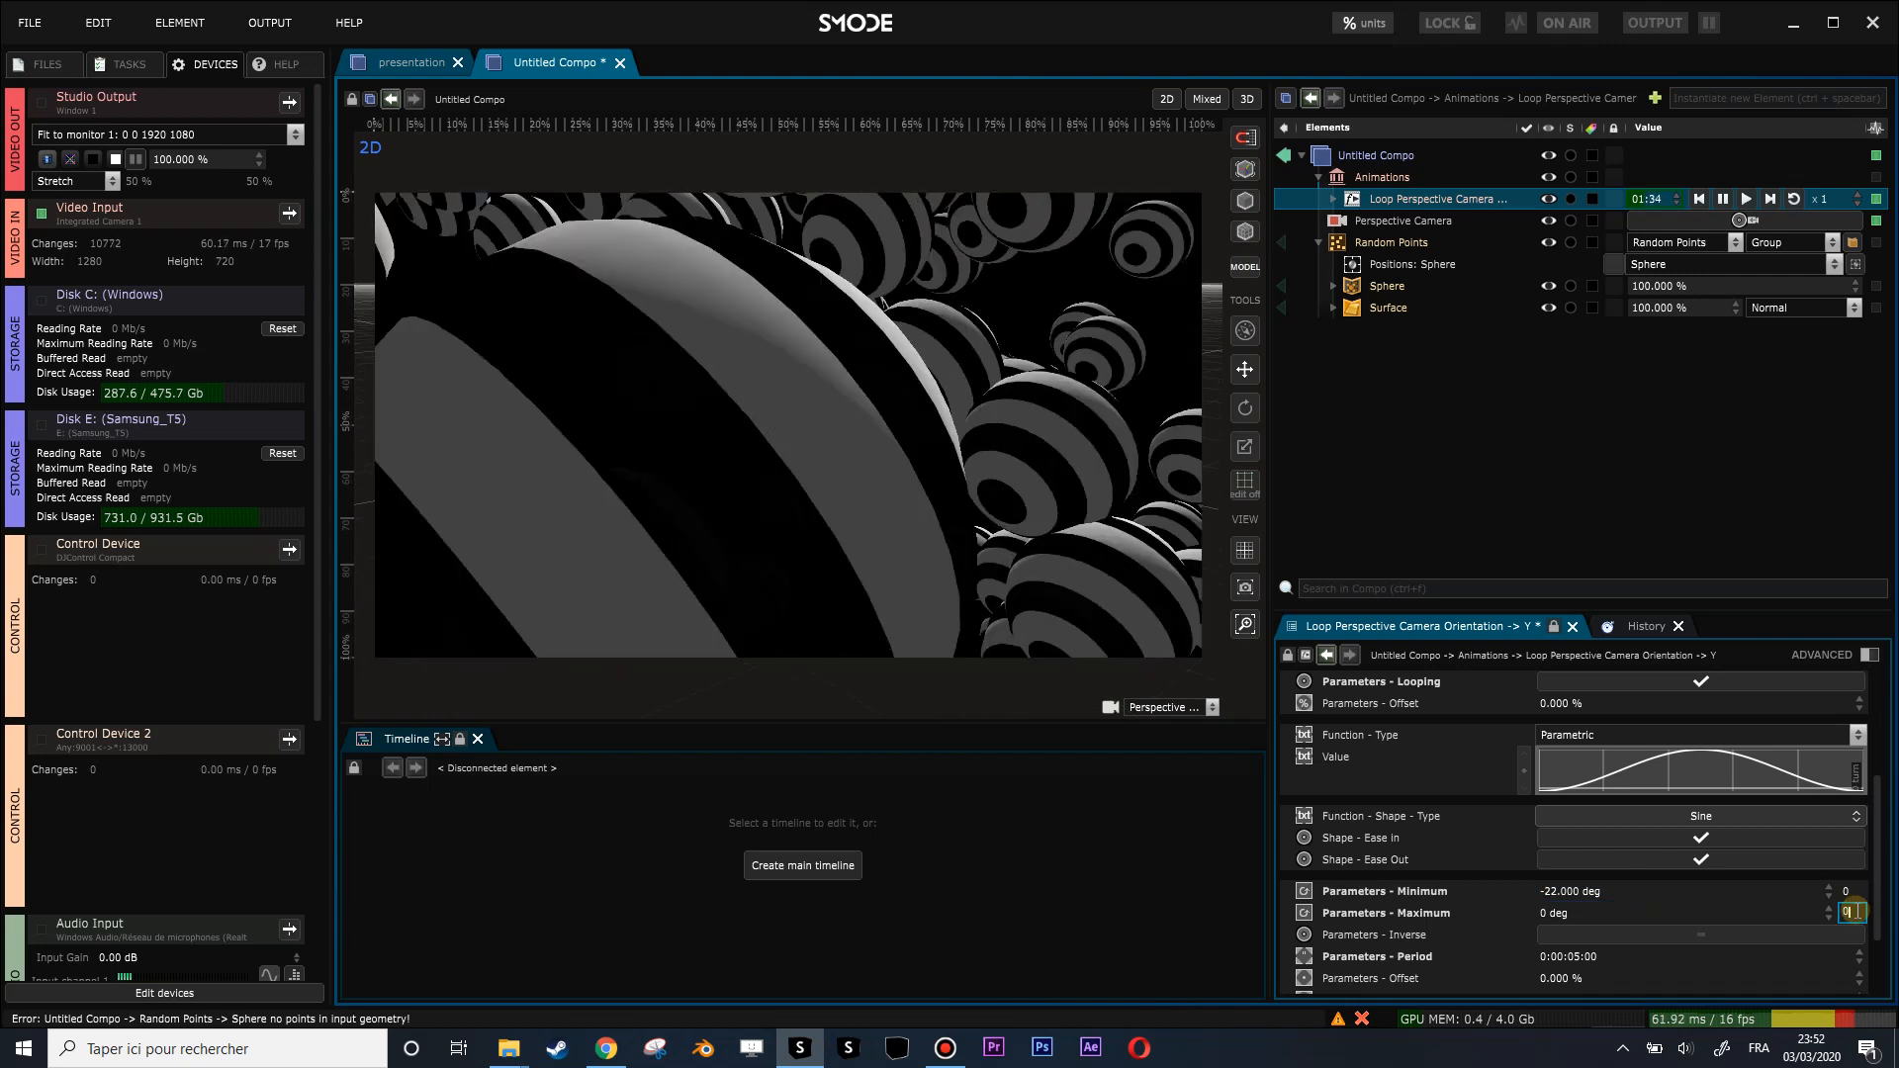
pyautogui.click(1774, 908)
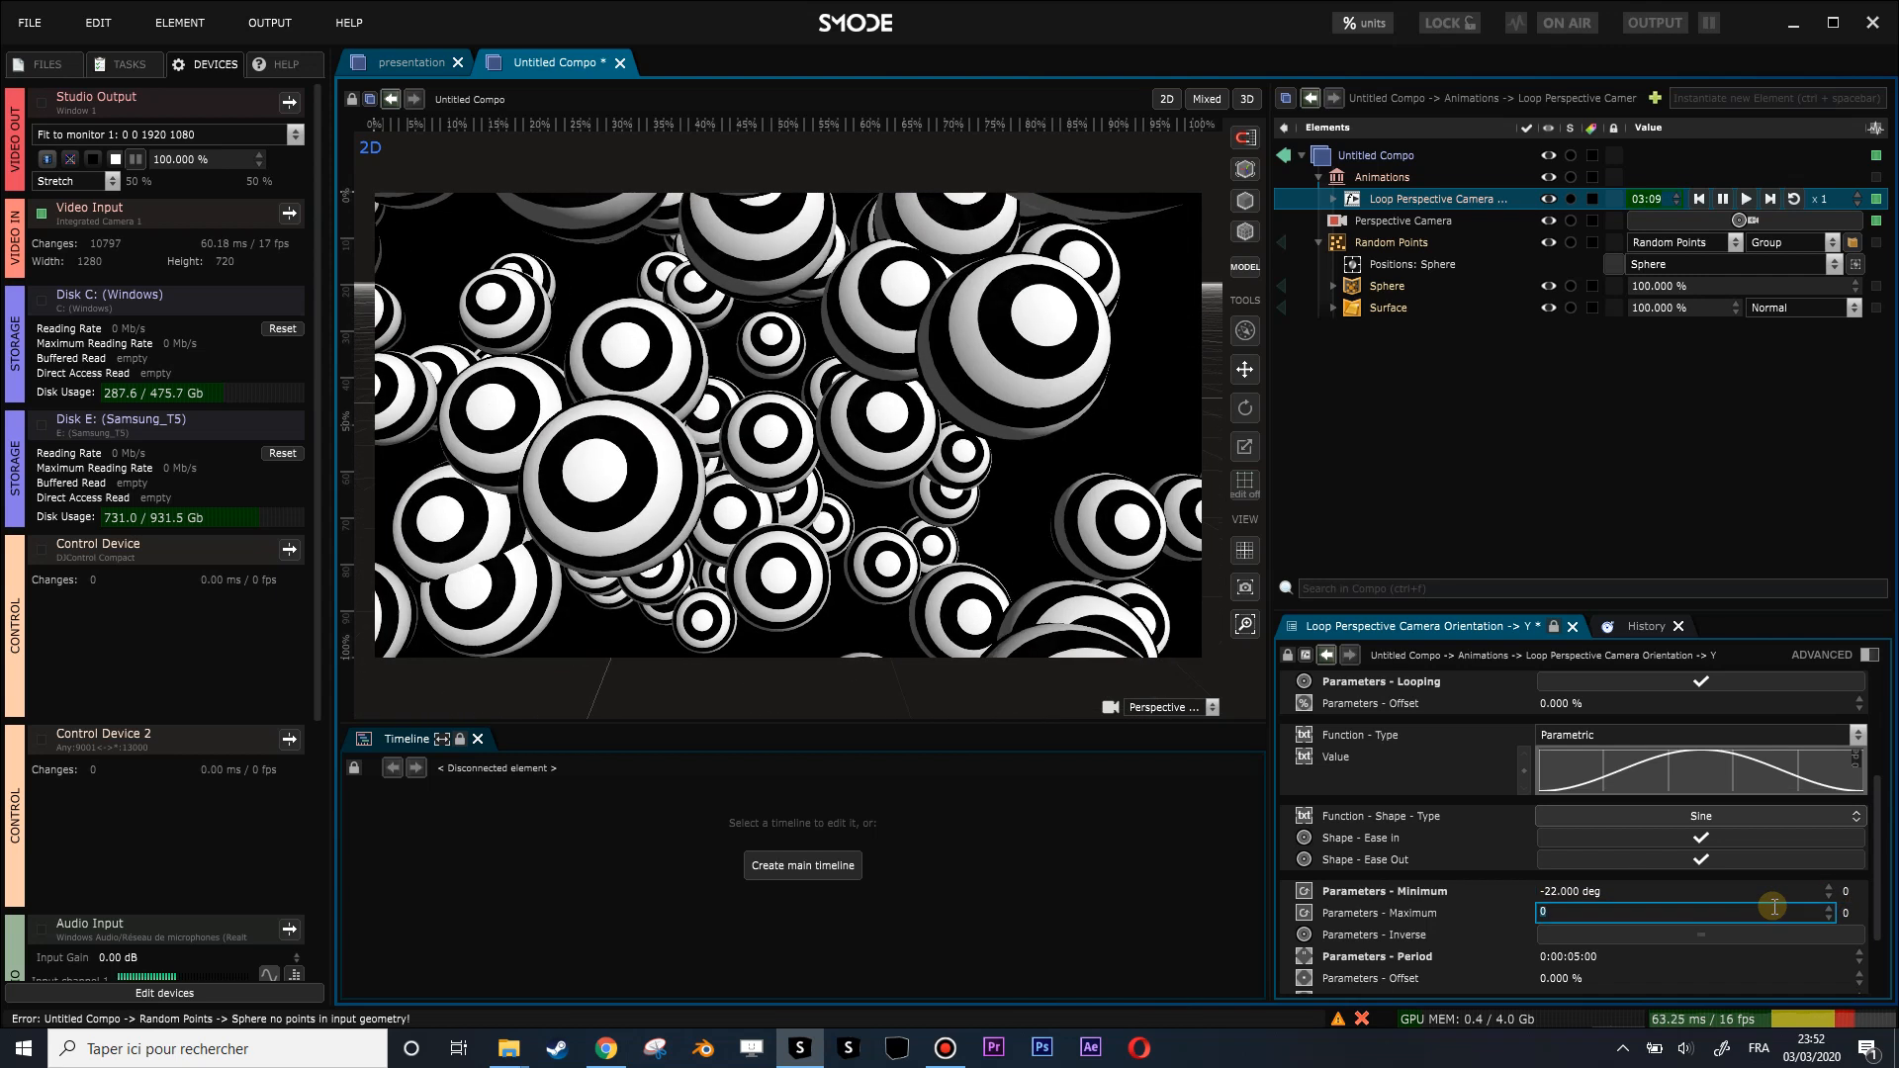
pyautogui.moveTo(1583, 916); pyautogui.dragTo(1477, 911)
pyautogui.write('-')
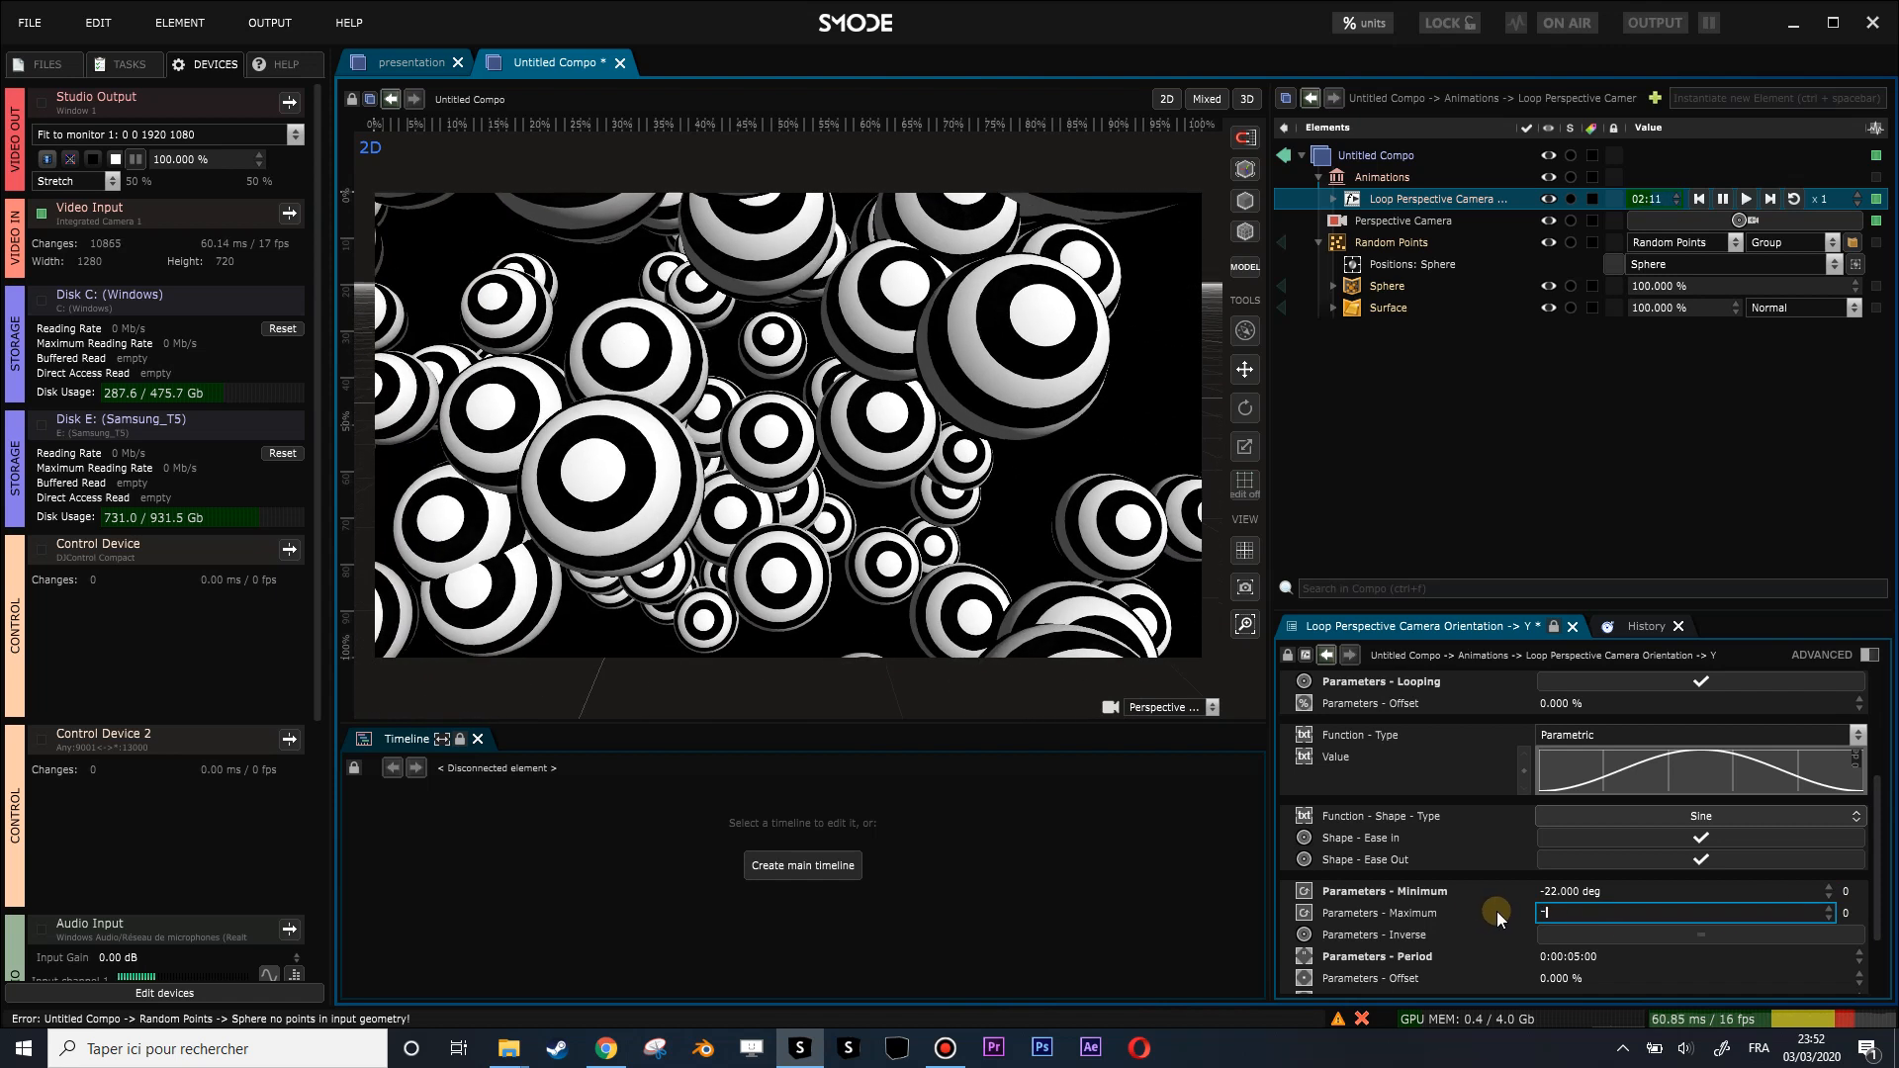
pyautogui.write('15')
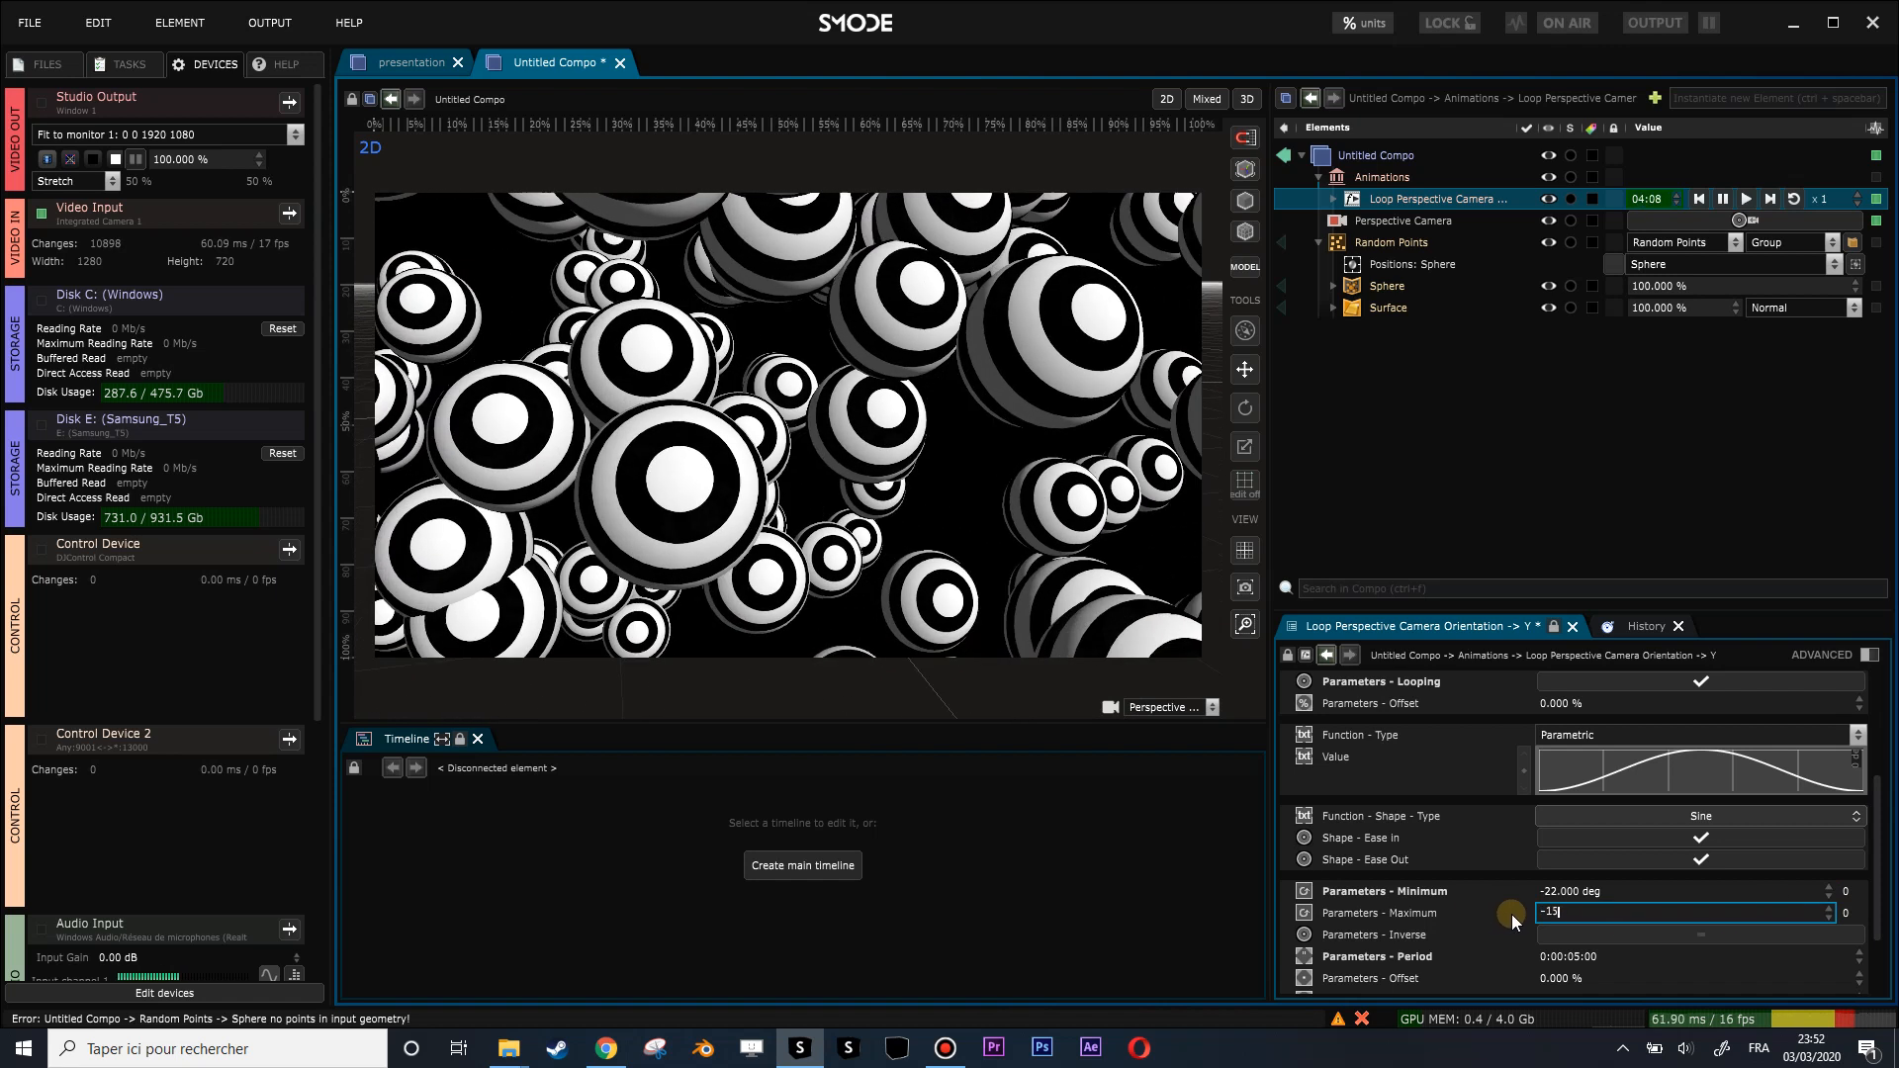
pyautogui.press('Return')
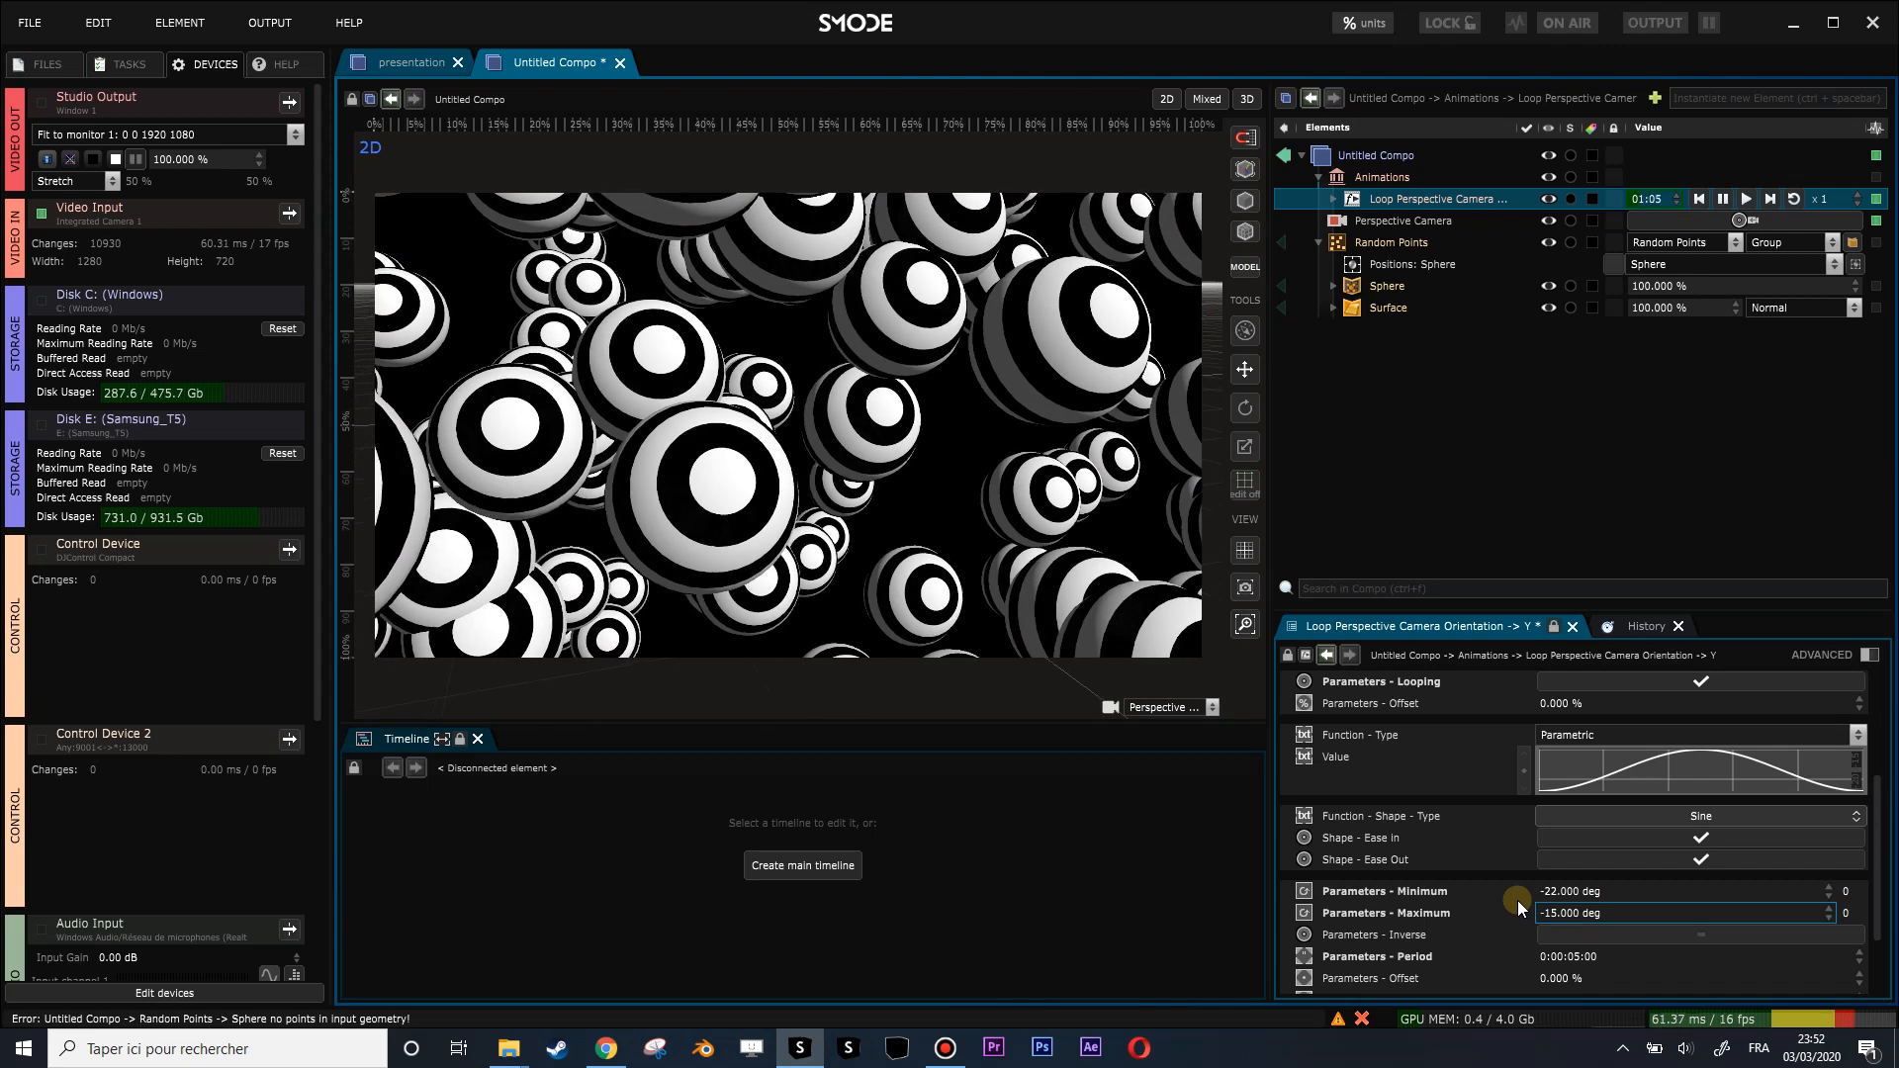
# Slow the camera loop's playback speed to x 0.59 and set the Perspective Camera's placement distance to about 7.14.
pyautogui.scroll(-2, 914, 504)
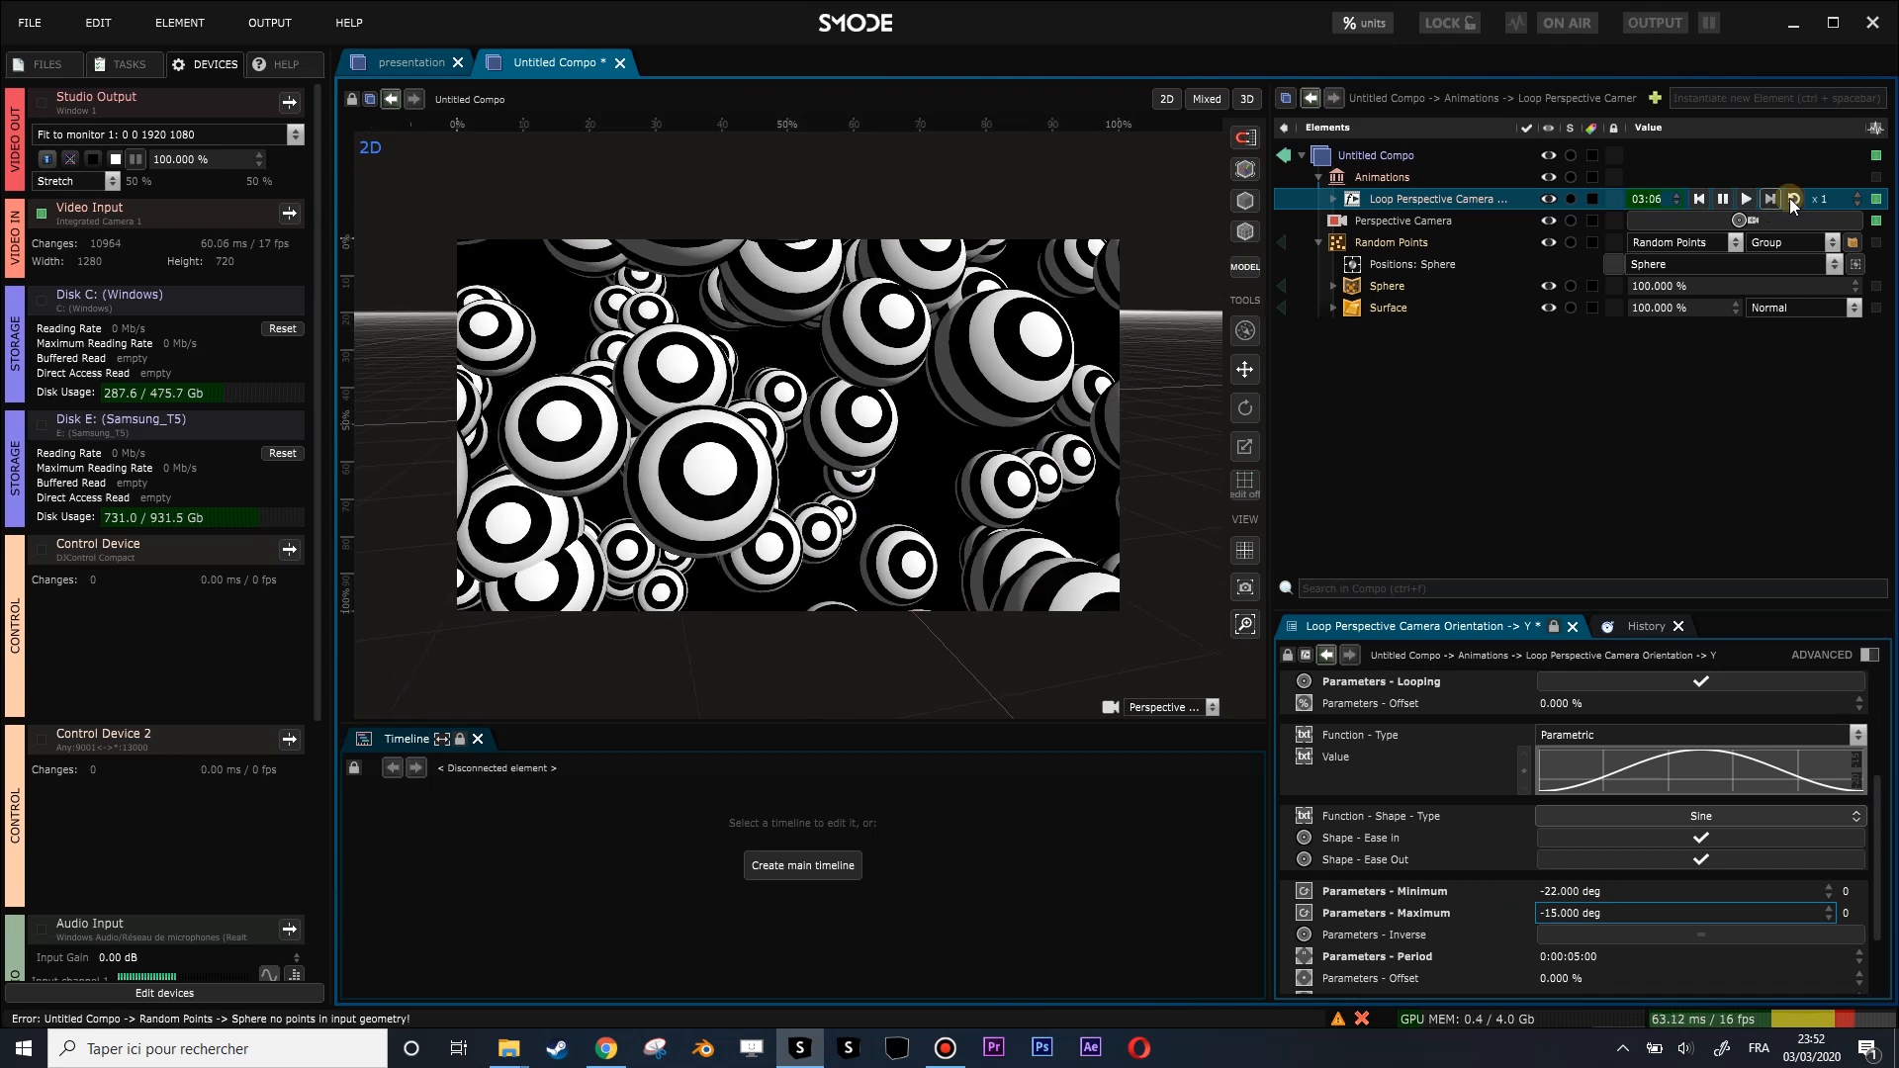
pyautogui.moveTo(1826, 200); pyautogui.dragTo(1826, 230)
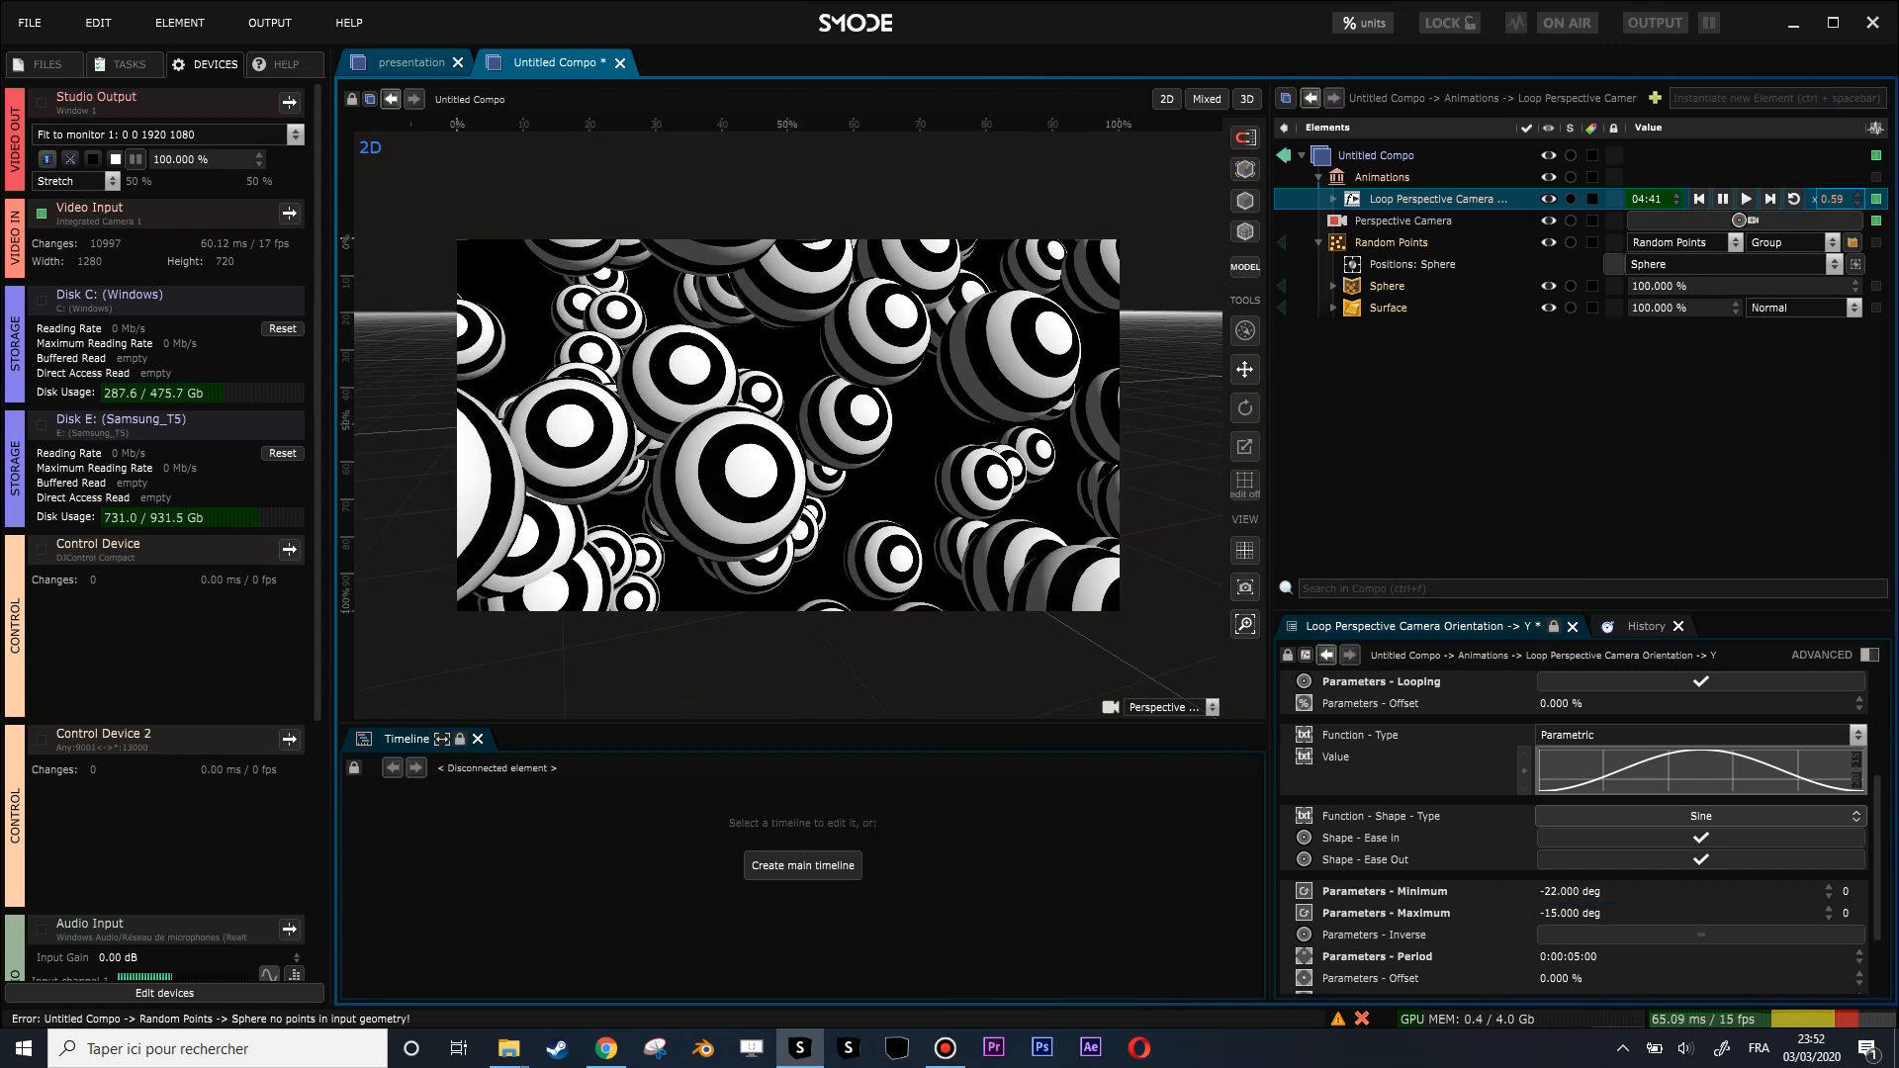
pyautogui.click(1402, 220)
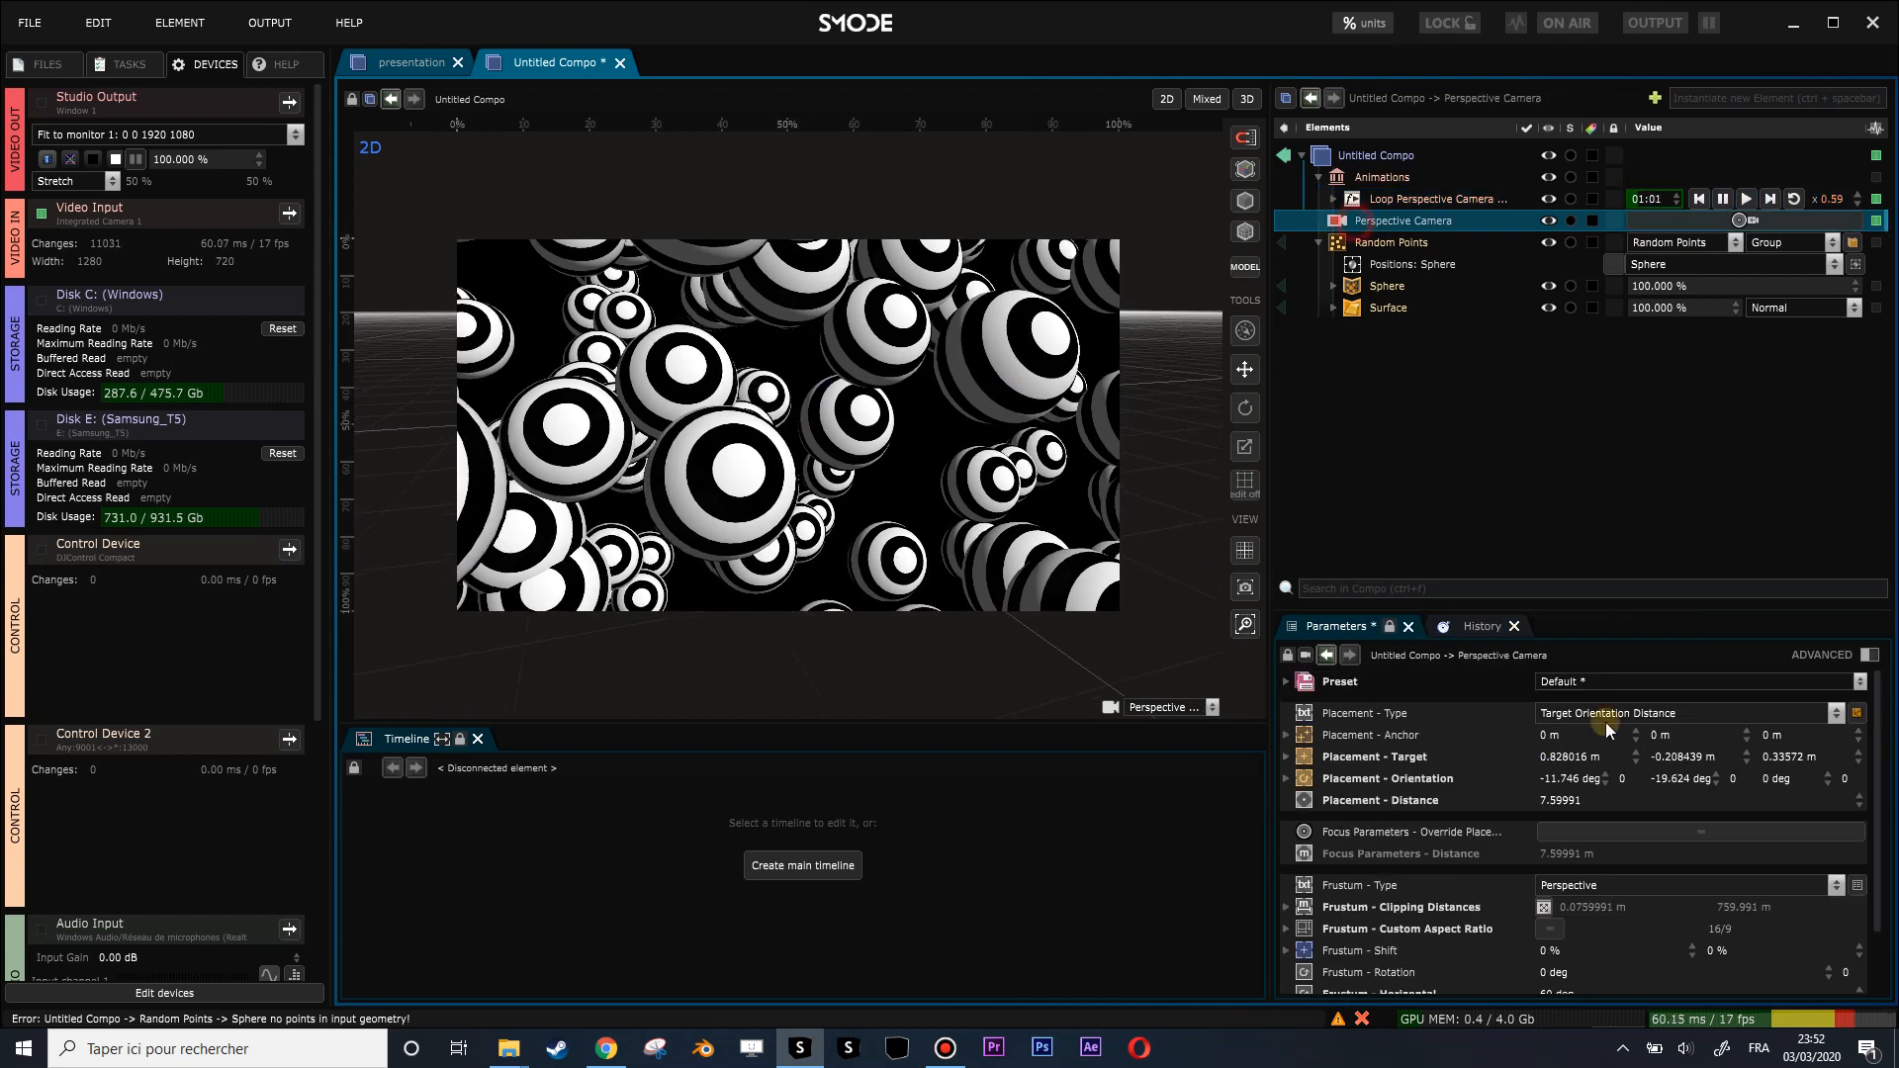
pyautogui.click(1572, 800)
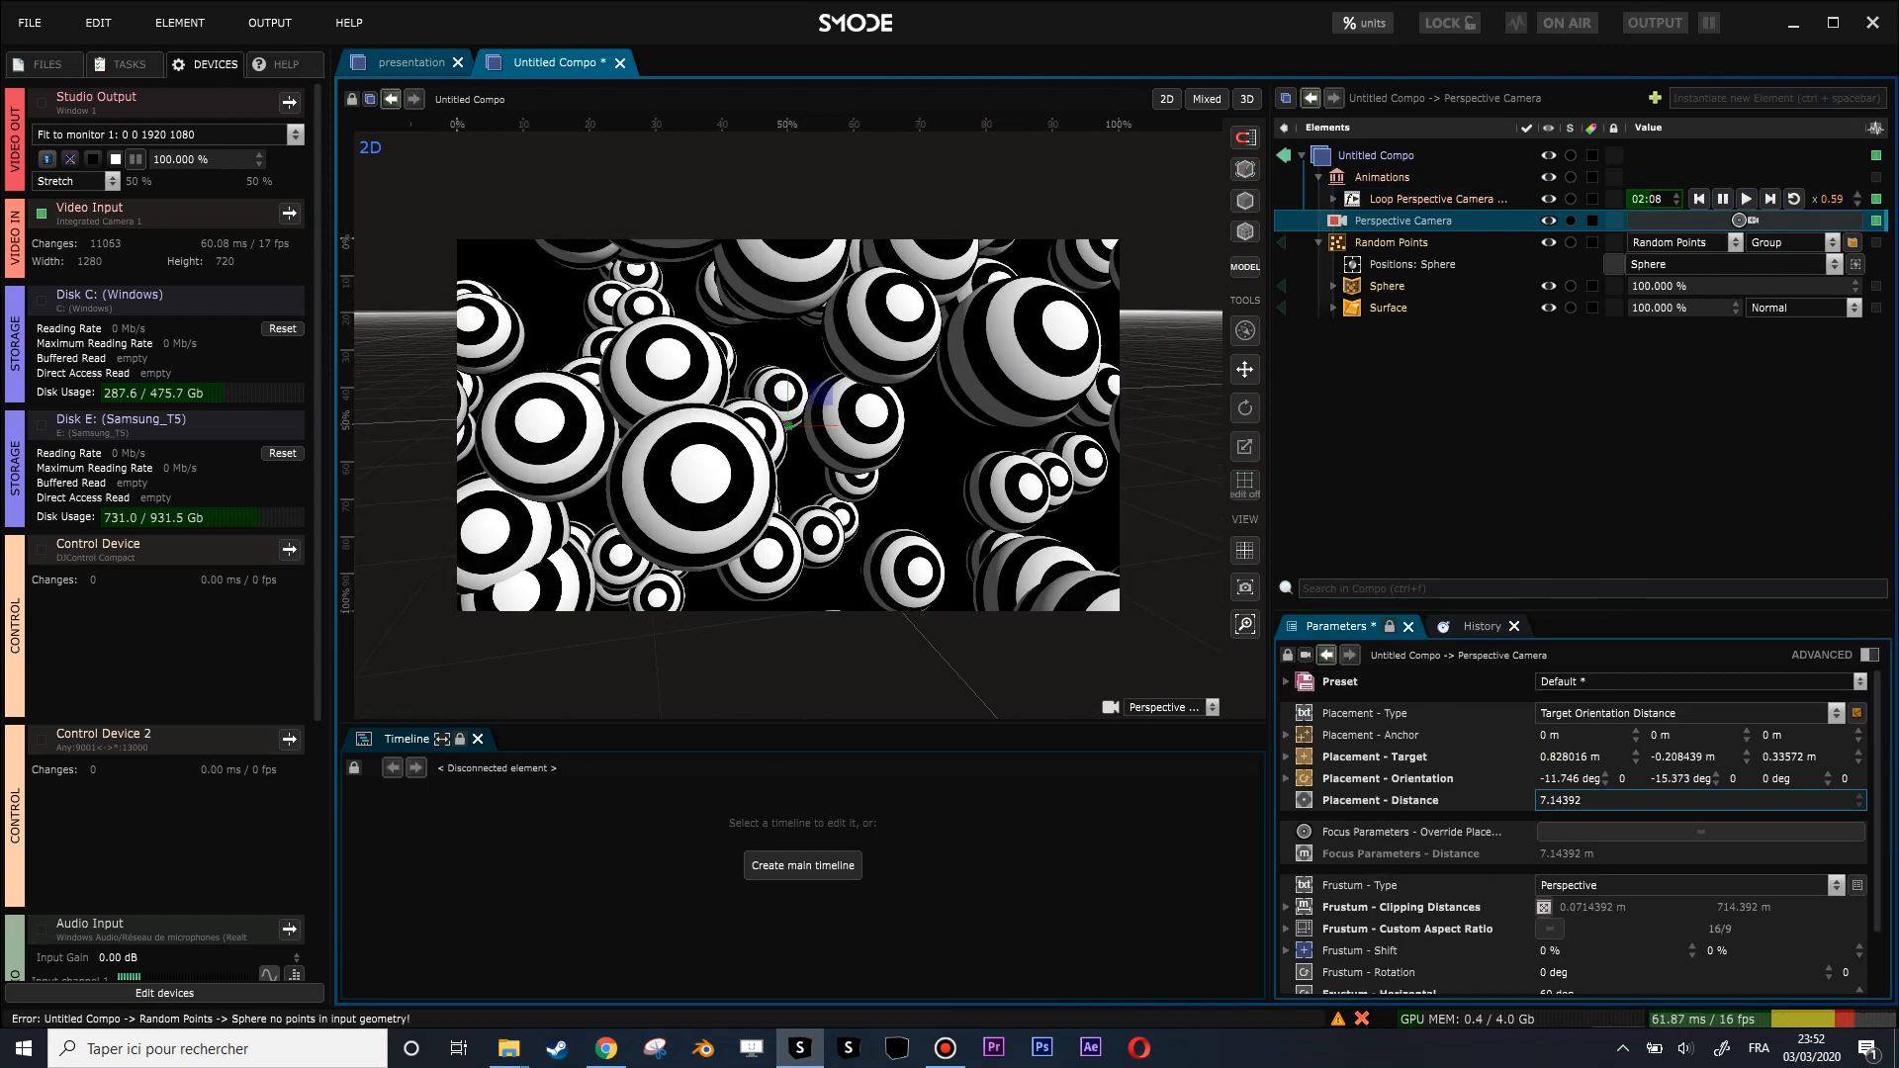
# Set the vertical size of the Surface renderer's Checker Board map to 3 %.
pyautogui.click(1334, 308)
pyautogui.click(1404, 351)
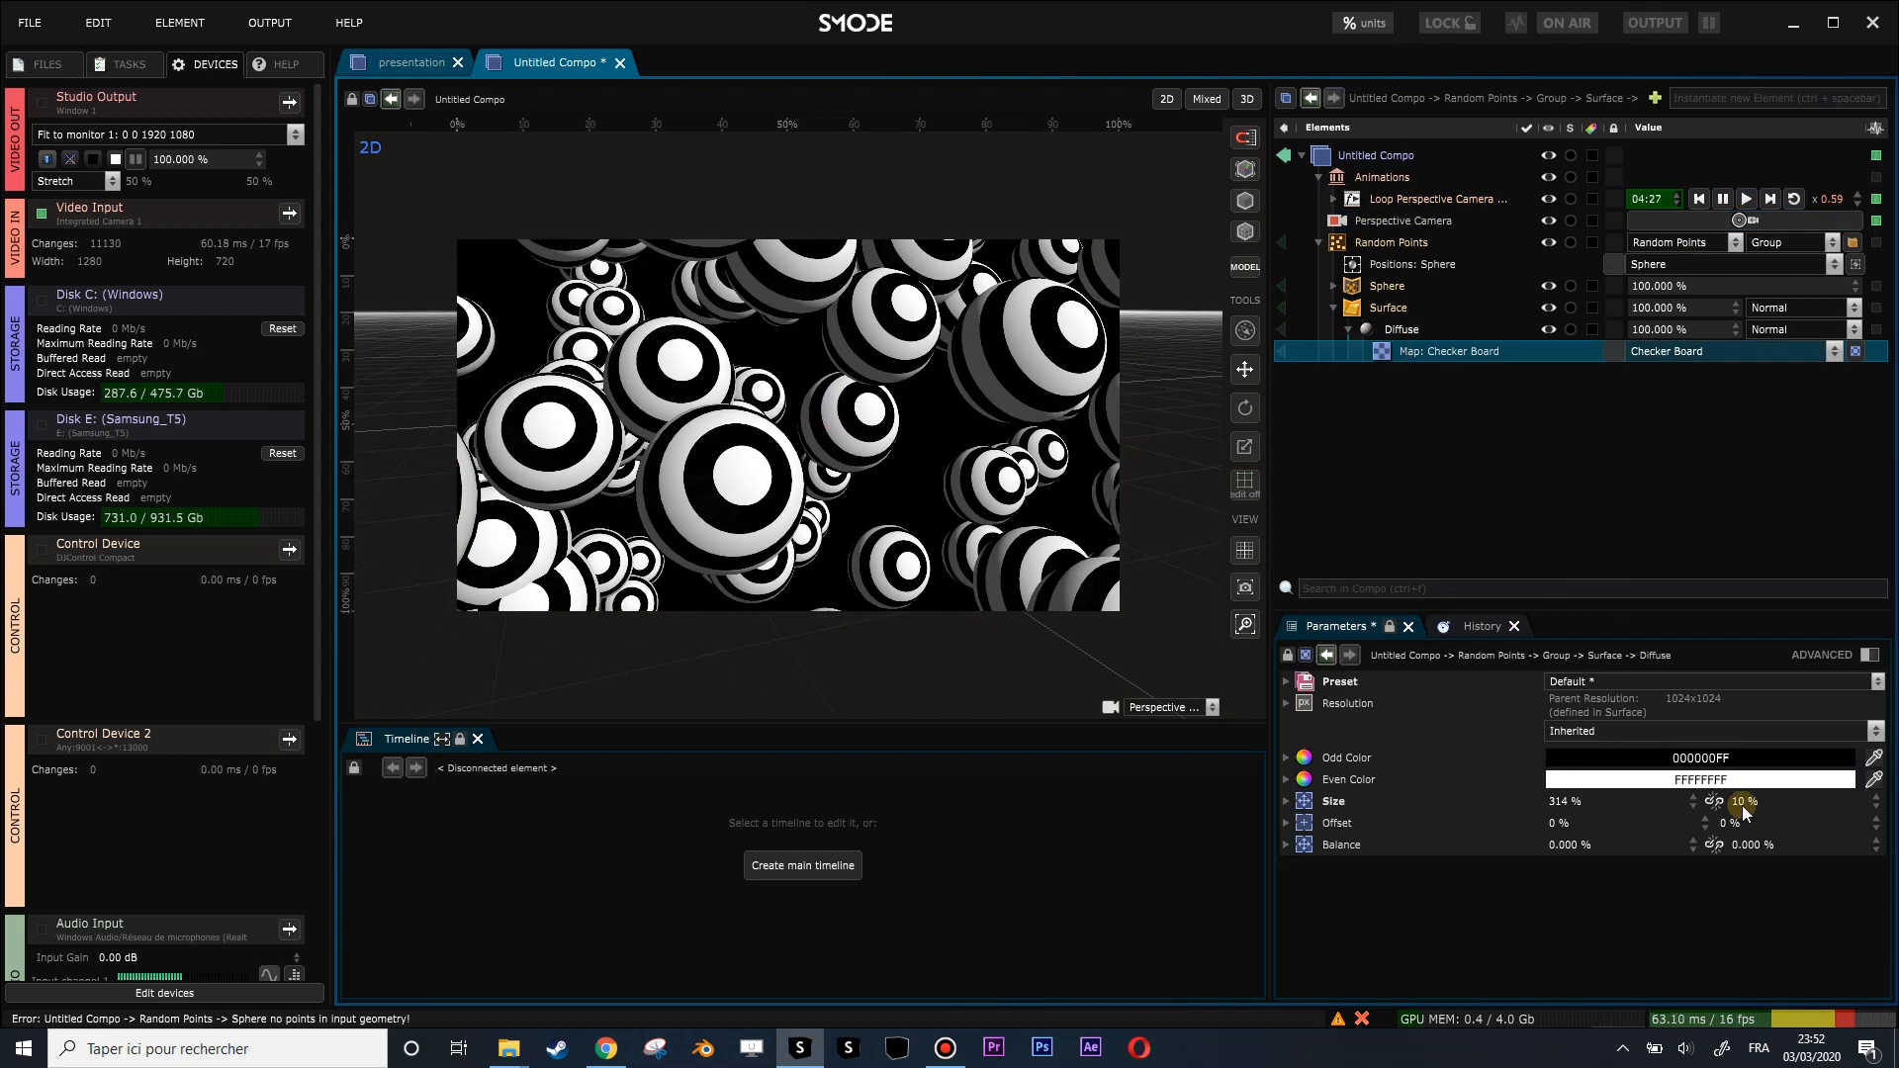
pyautogui.doubleClick(1746, 801)
pyautogui.write('3')
pyautogui.press('Return')
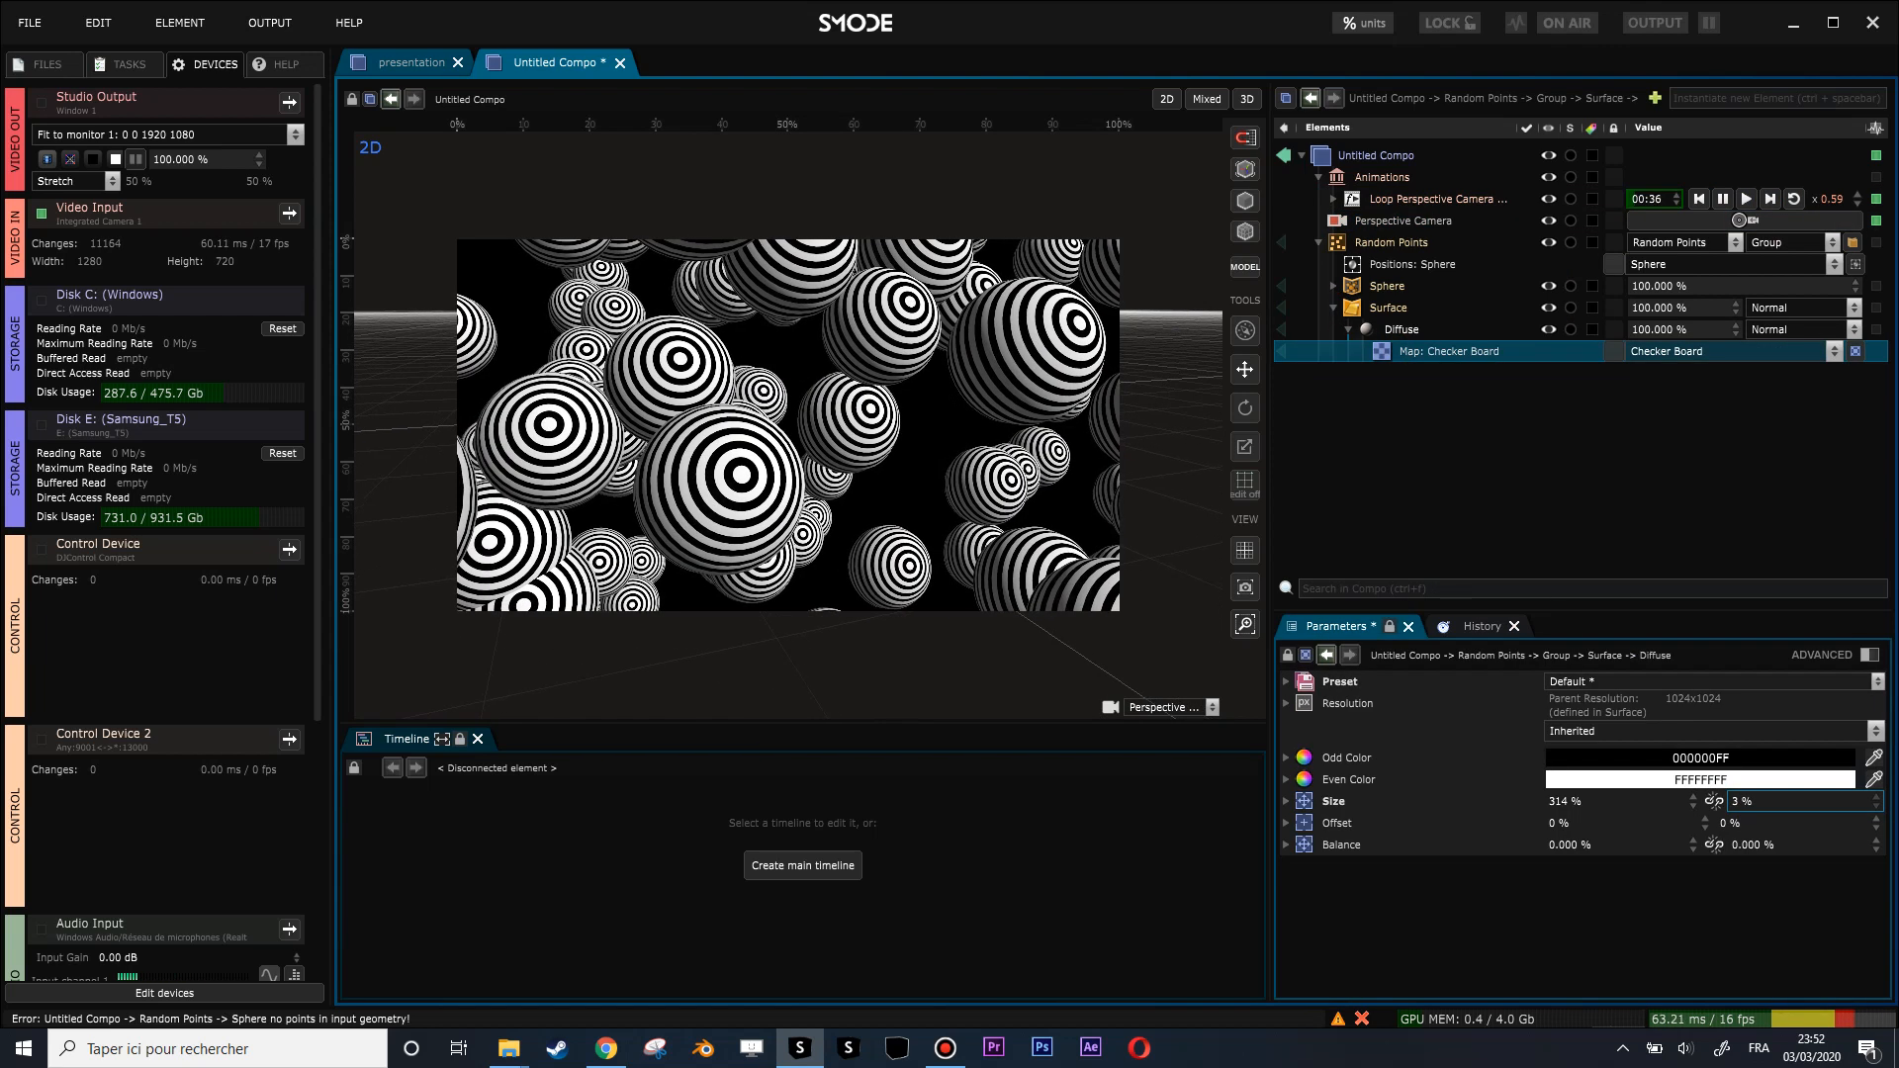
# Isolate the Surface's Diffuse texture in the viewport and set the Checker Board map's vertical size to 8 %.
pyautogui.moveTo(1876, 801)
pyautogui.mouseDown()
pyautogui.moveTo(1875, 756)
pyautogui.moveTo(1875, 788)
pyautogui.mouseUp()
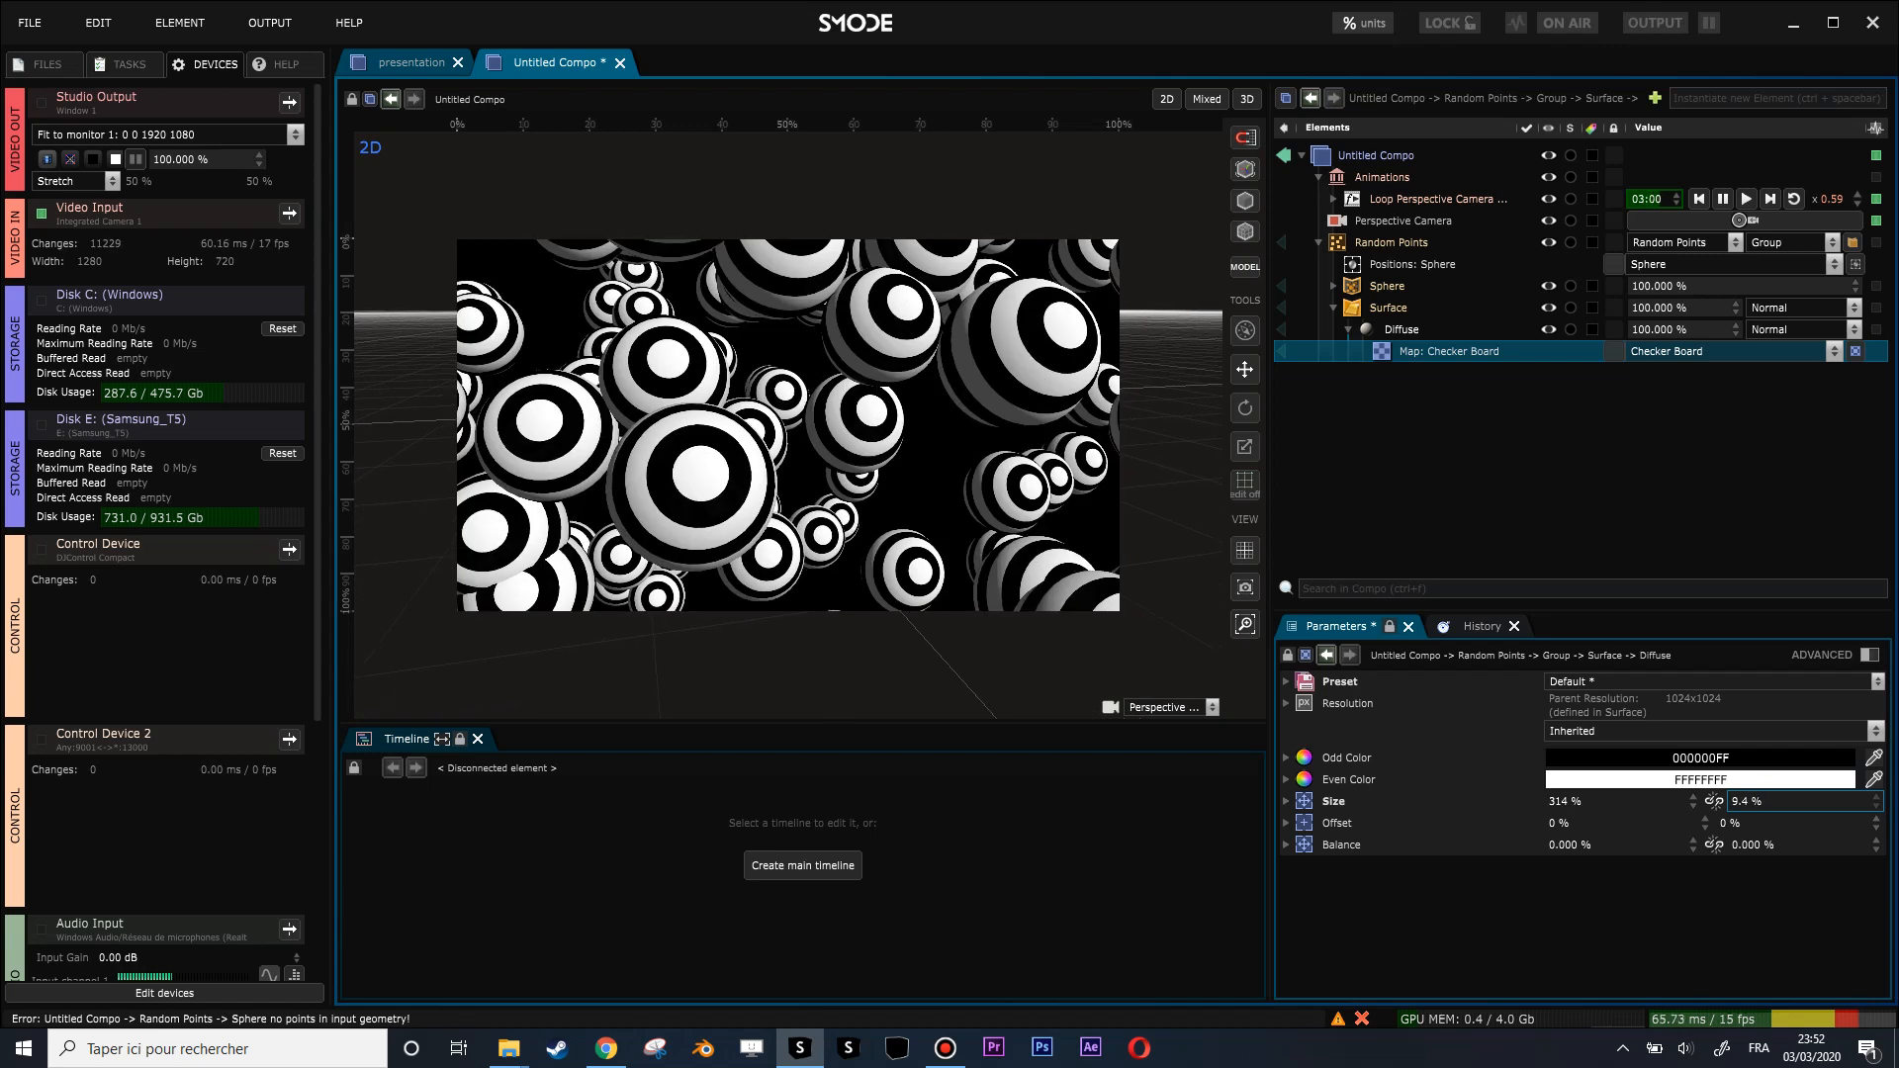
pyautogui.click(1284, 330)
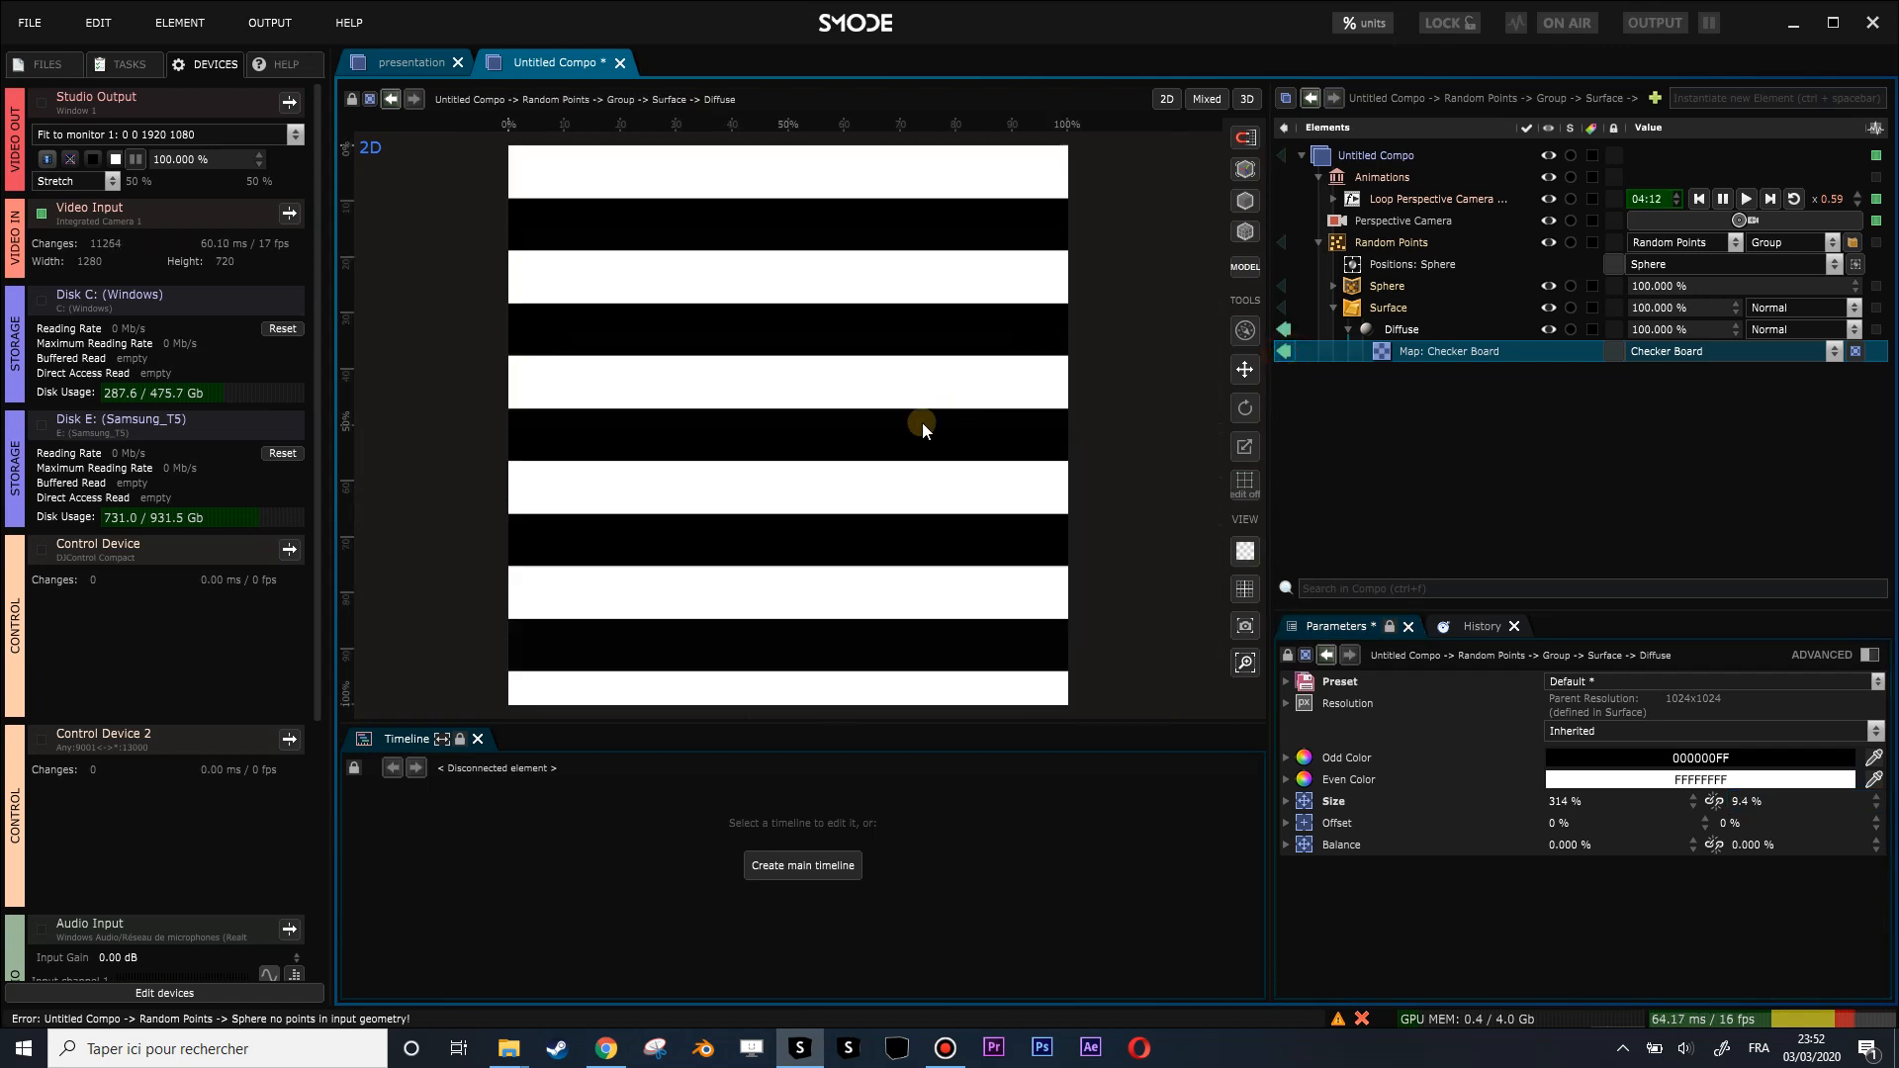
pyautogui.scroll(-1, 904, 408)
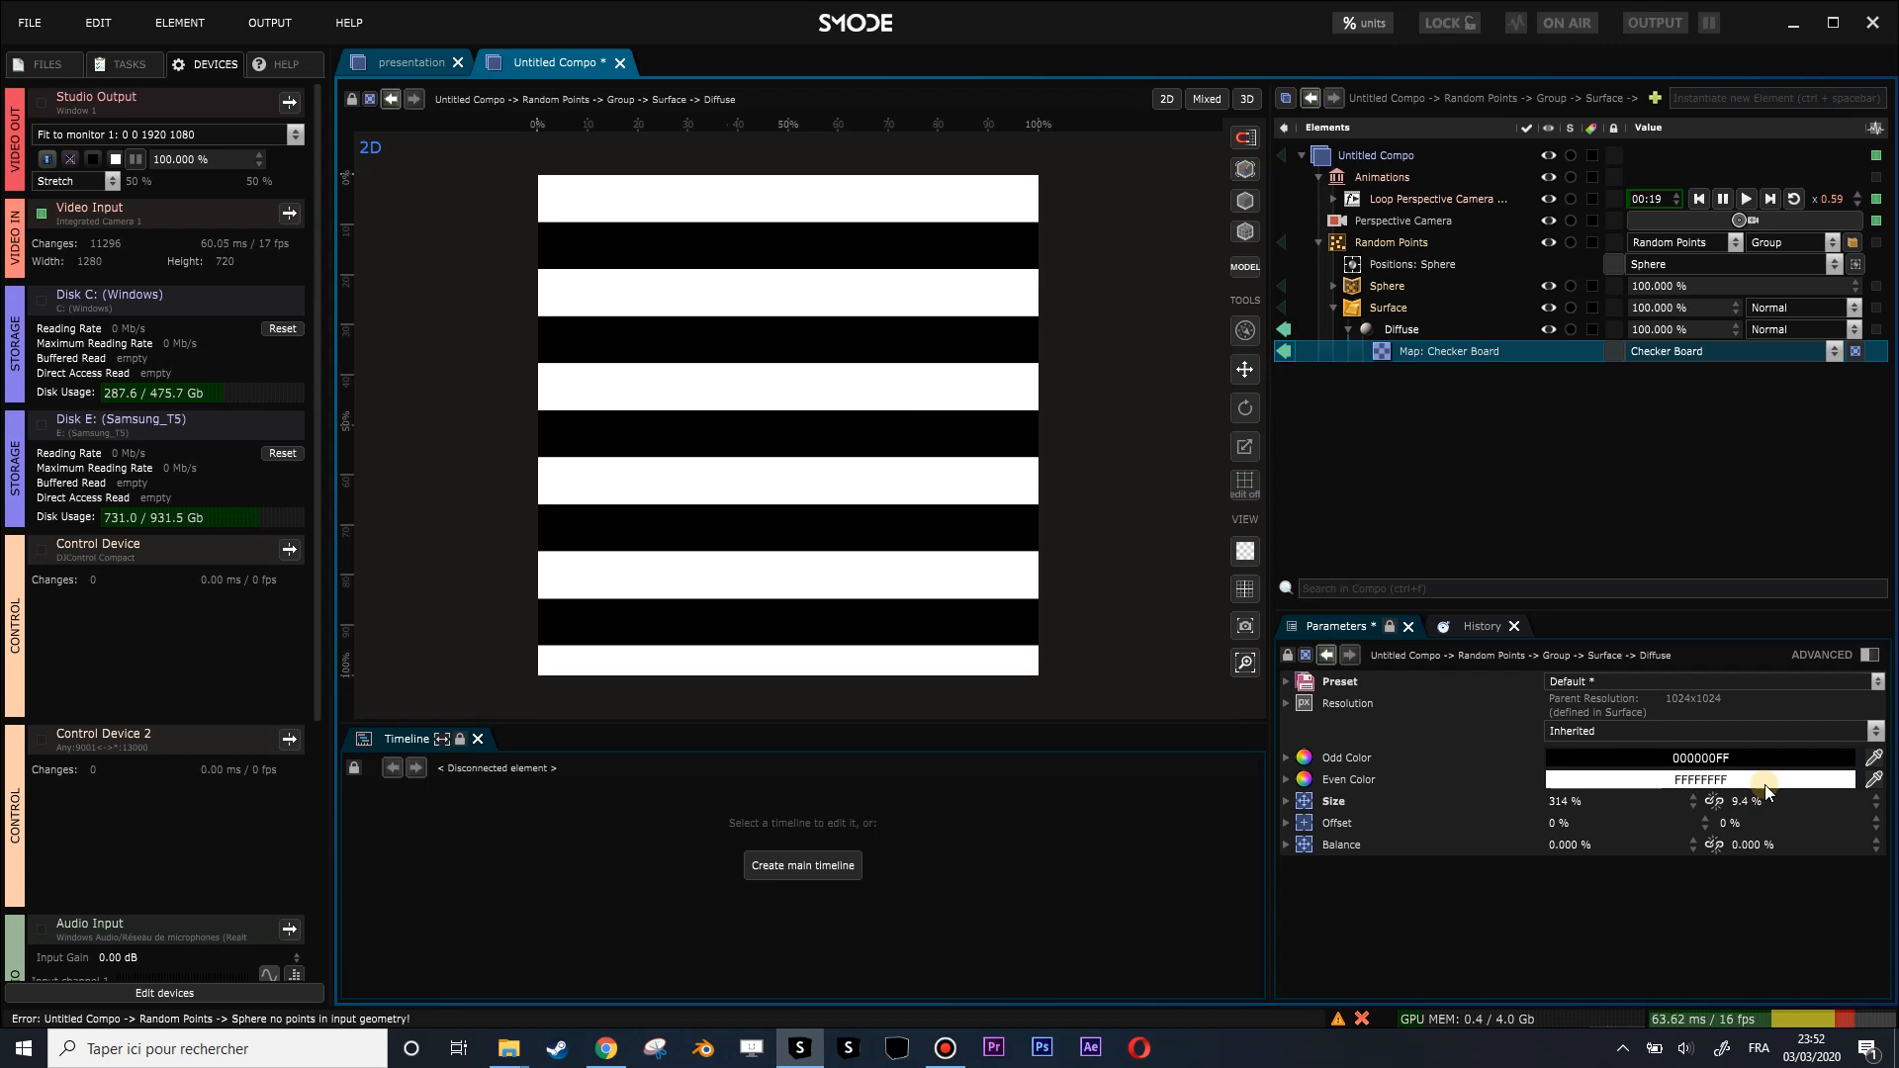
pyautogui.scroll(1, 1759, 809)
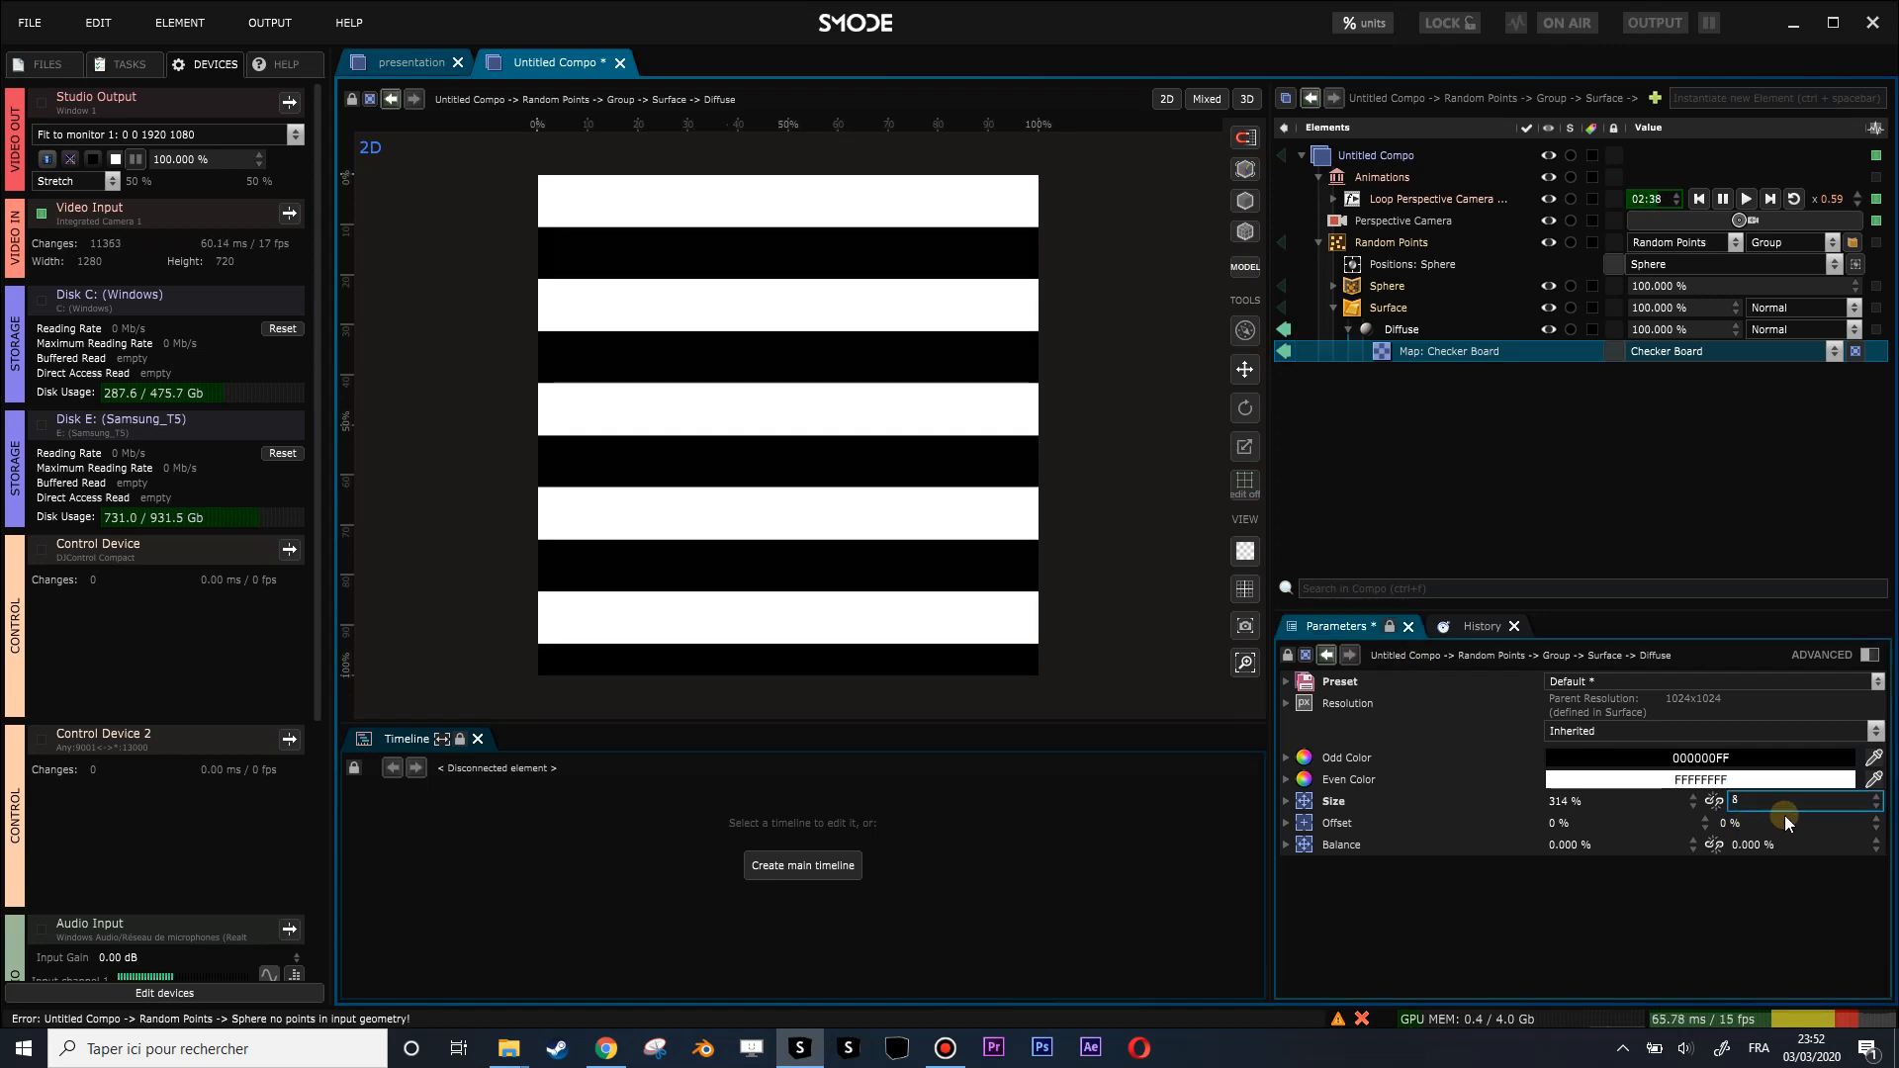
pyautogui.write('8')
pyautogui.press('Return')
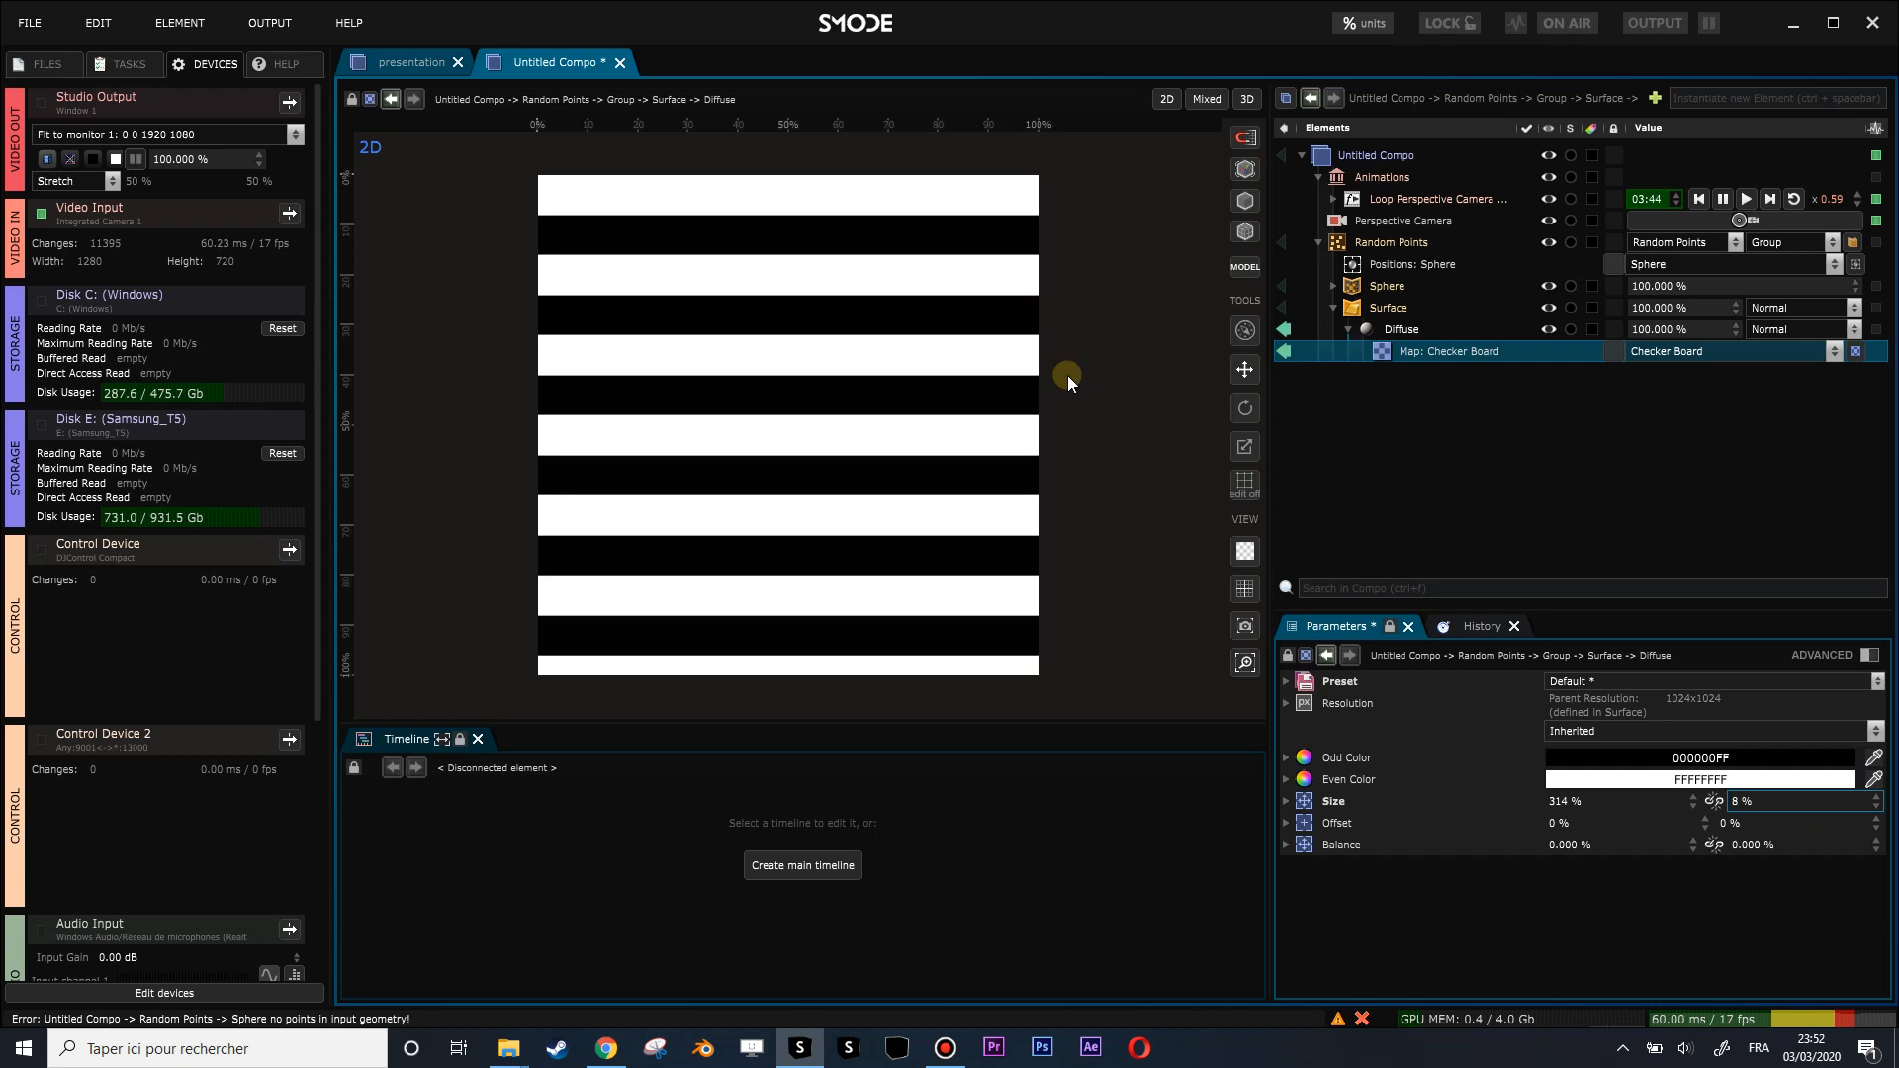
# Set the Checker Board map's vertical size to 5 % and return the viewport to the whole composition.
pyautogui.scroll(-1, 1145, 520)
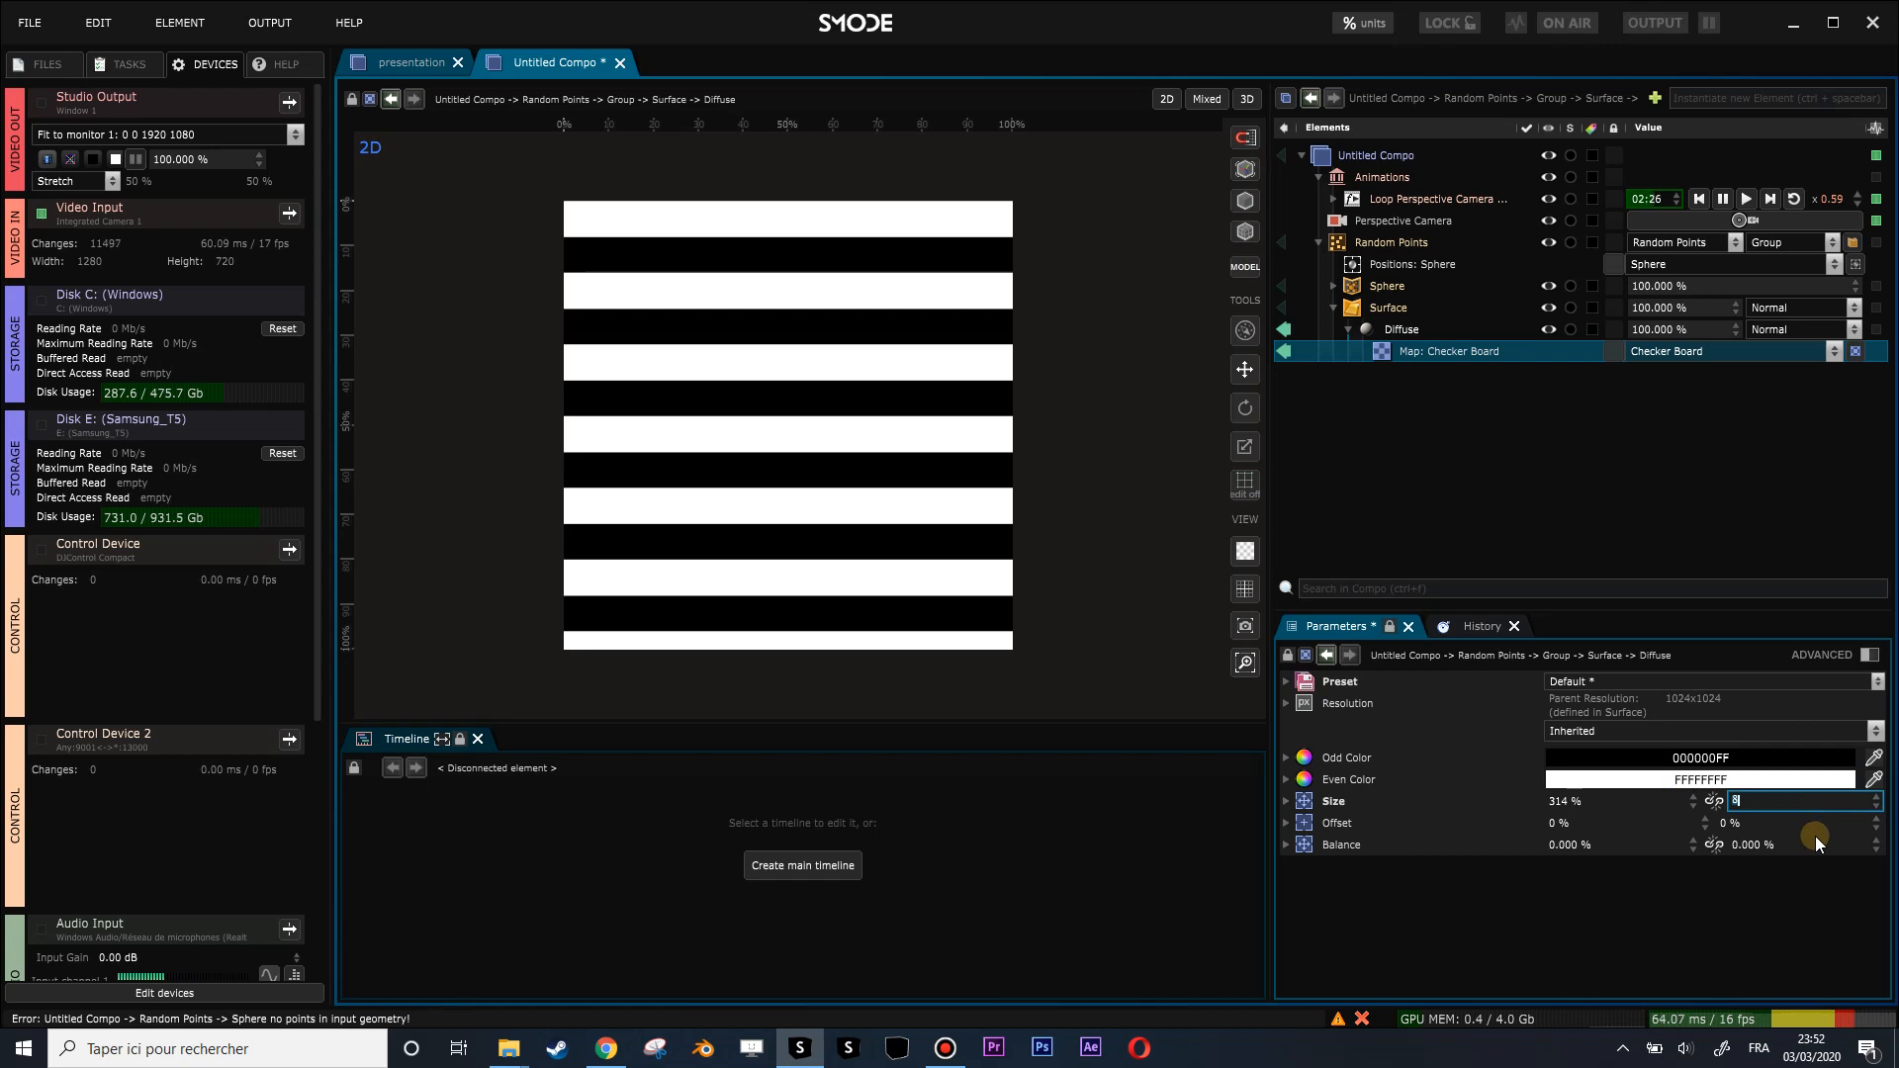
pyautogui.press('BackSpace')
pyautogui.write('3')
pyautogui.press('Return')
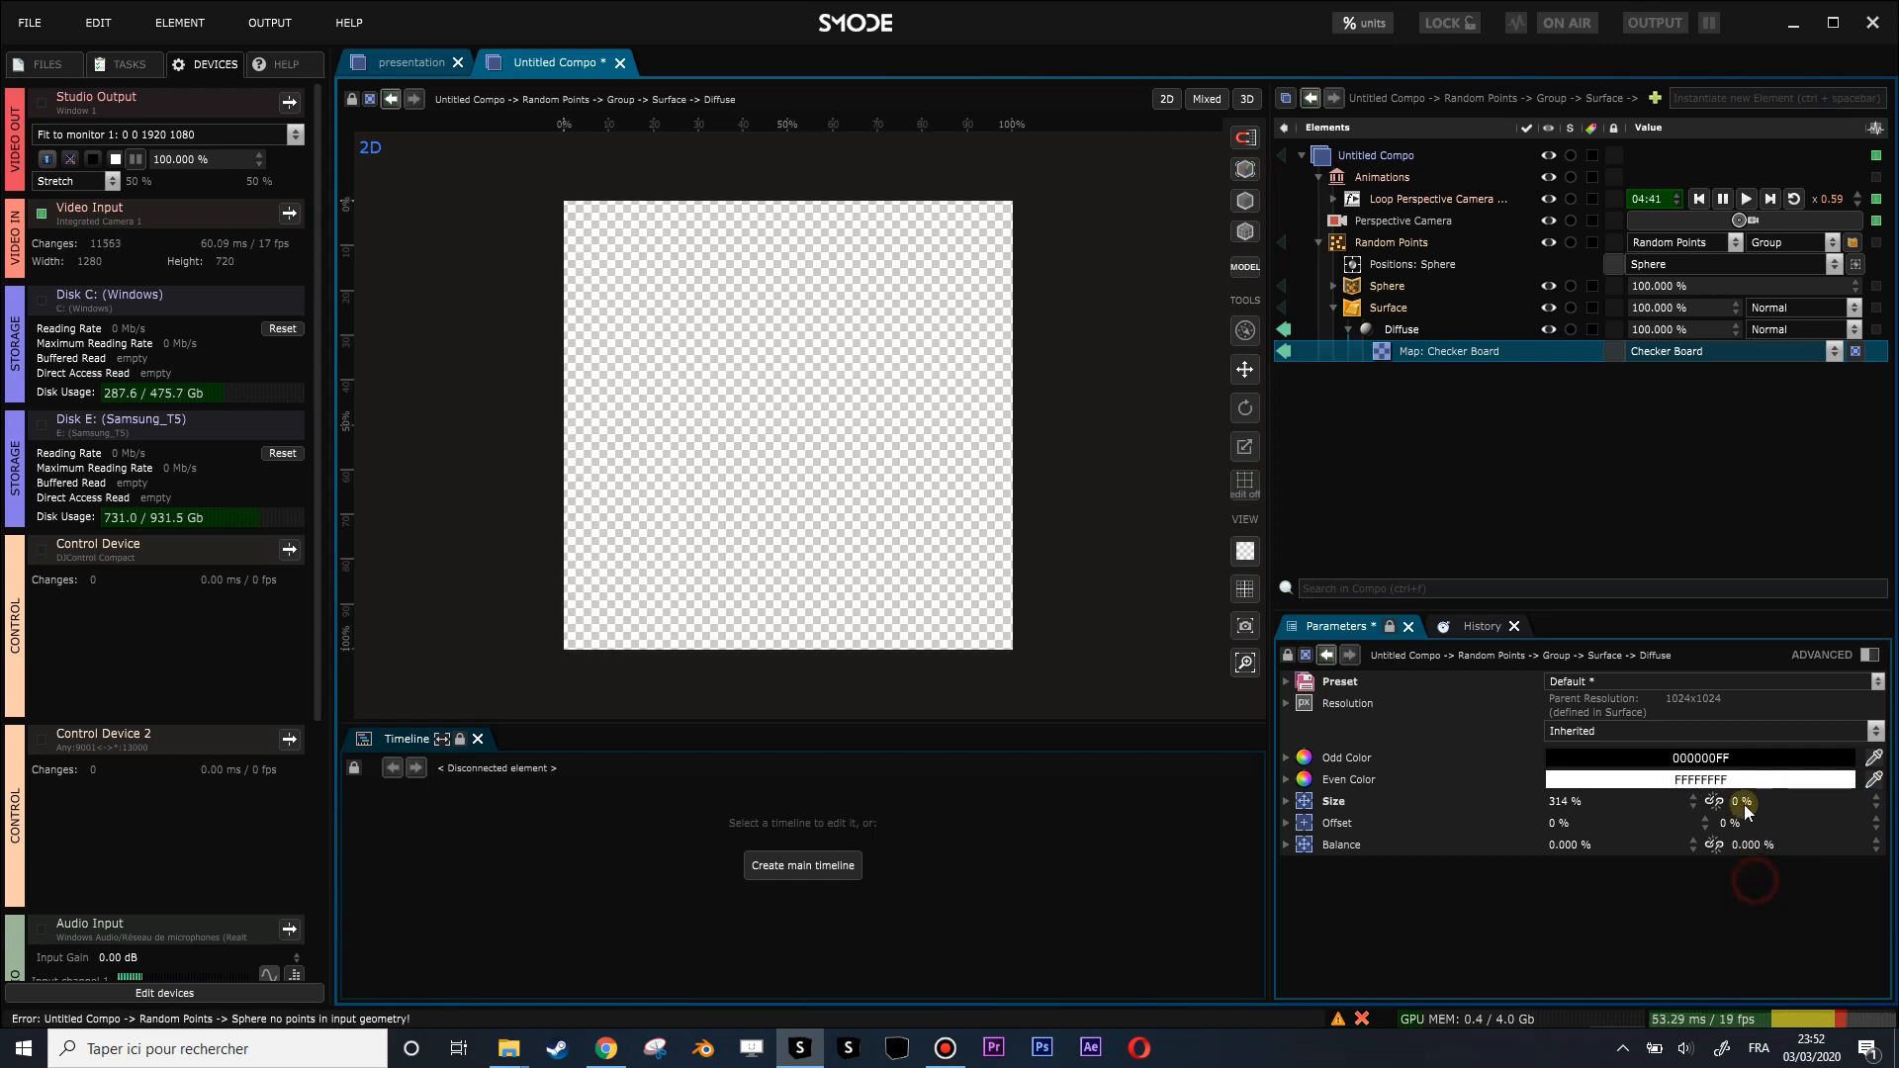
pyautogui.press('Up')
pyautogui.press('Up')
pyautogui.press('Up')
pyautogui.press('Up')
pyautogui.moveTo(1802, 801); pyautogui.dragTo(1802, 708)
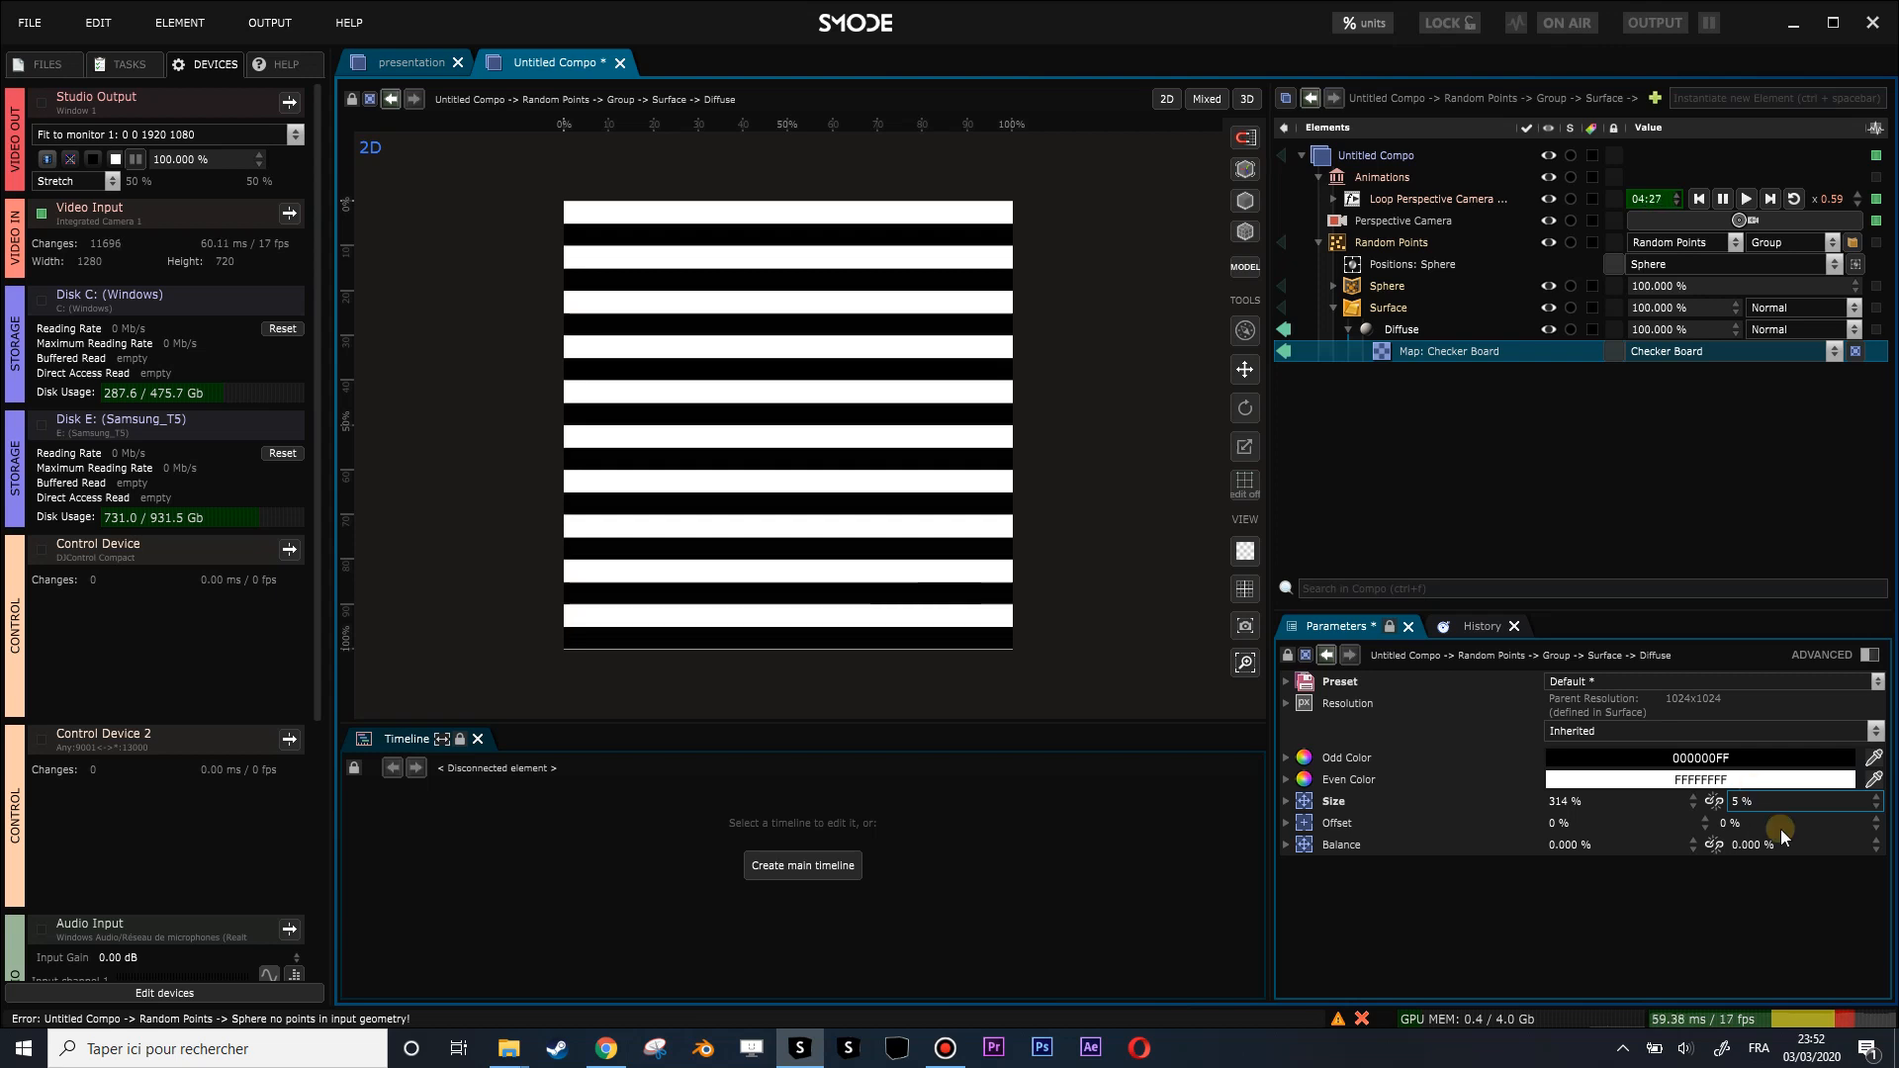
pyautogui.click(1285, 332)
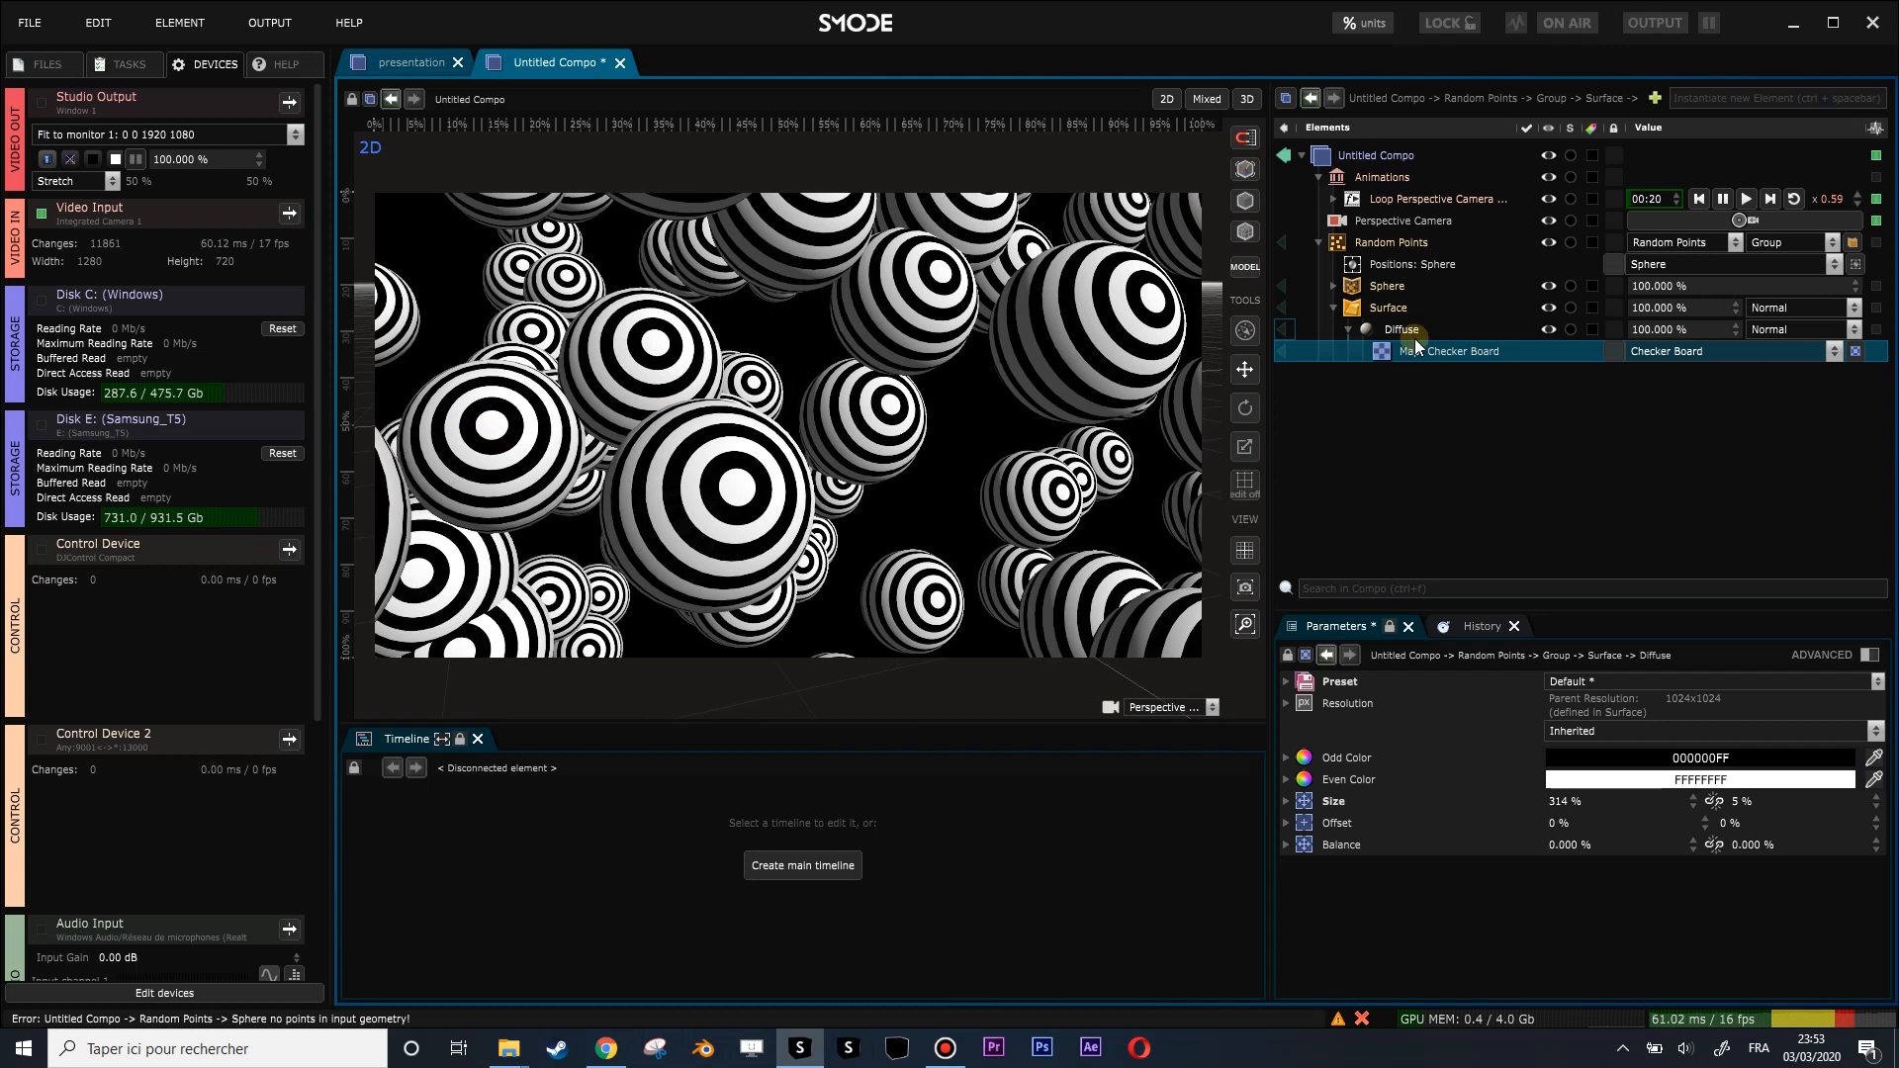
# Add a Point Rotate modifier to Random Points and place it above the Sphere modifier.
pyautogui.click(1367, 243)
pyautogui.rightClick(1367, 243)
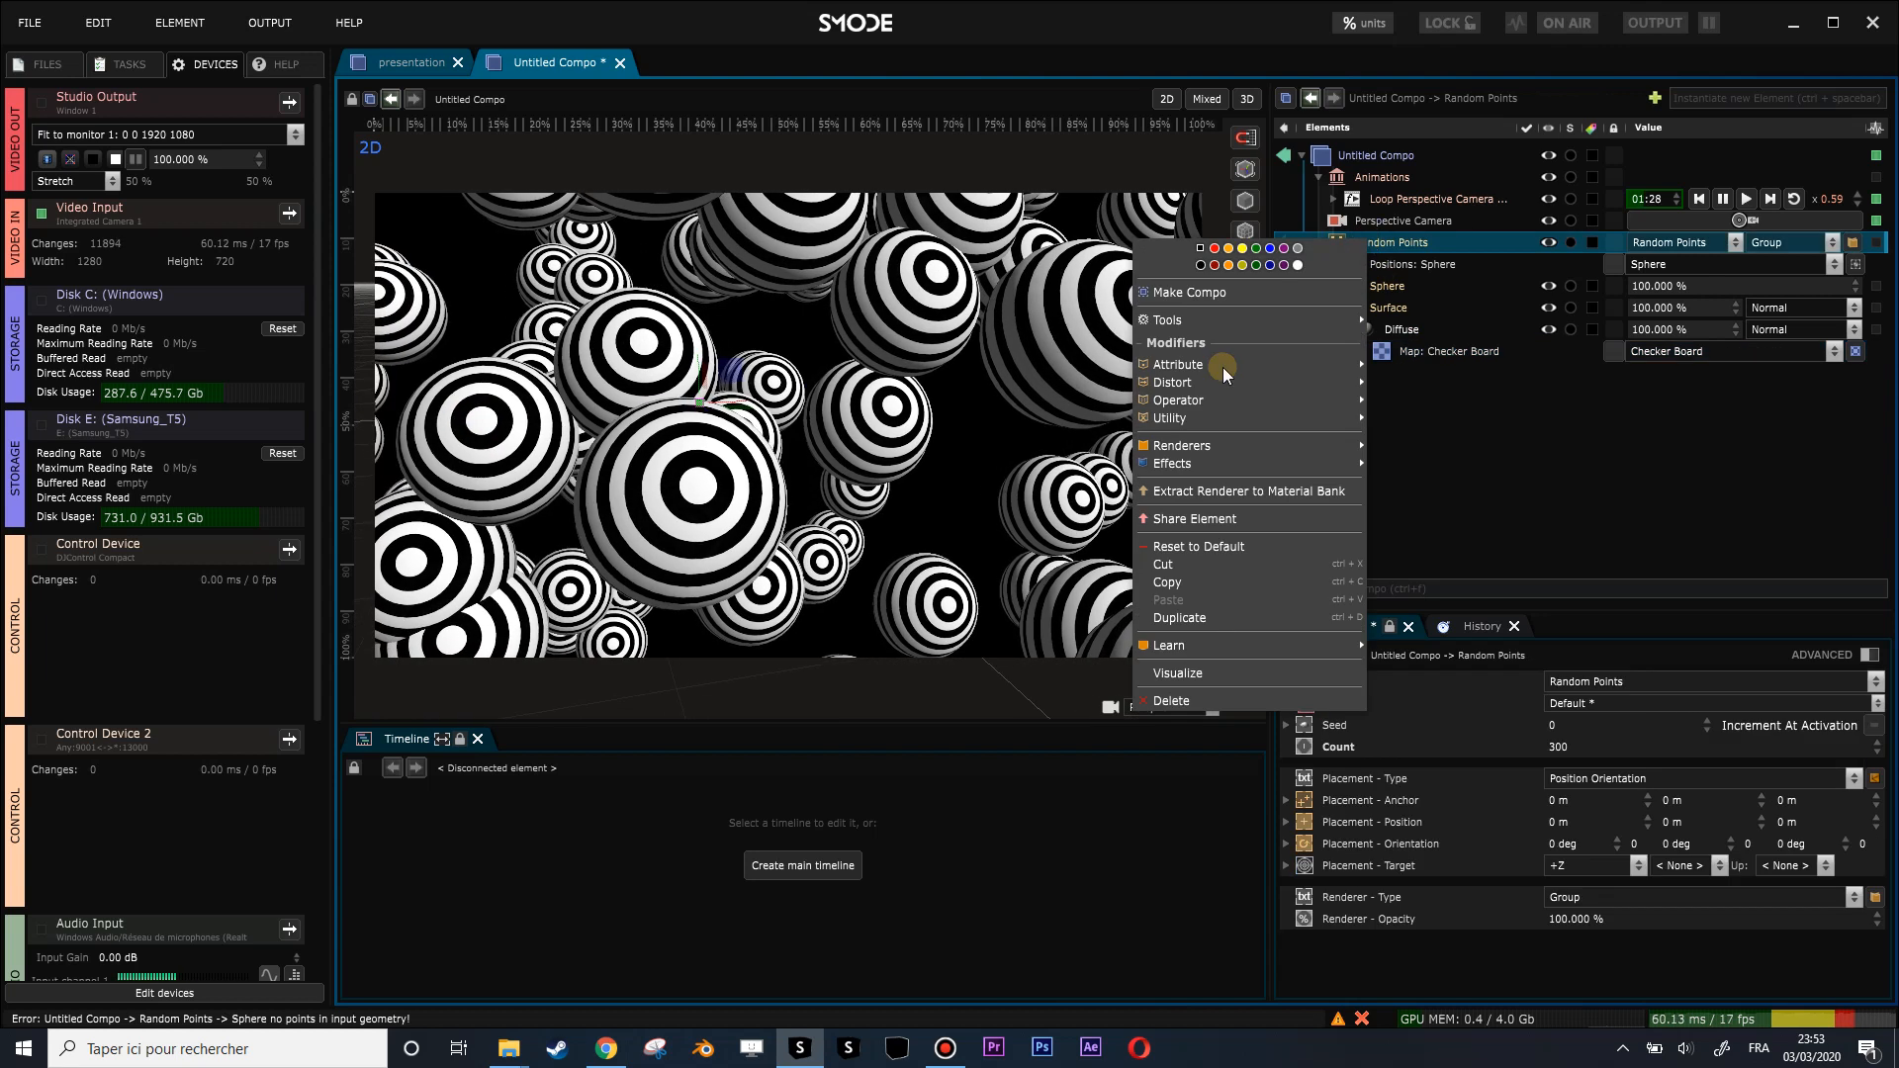
pyautogui.moveTo(1200, 398)
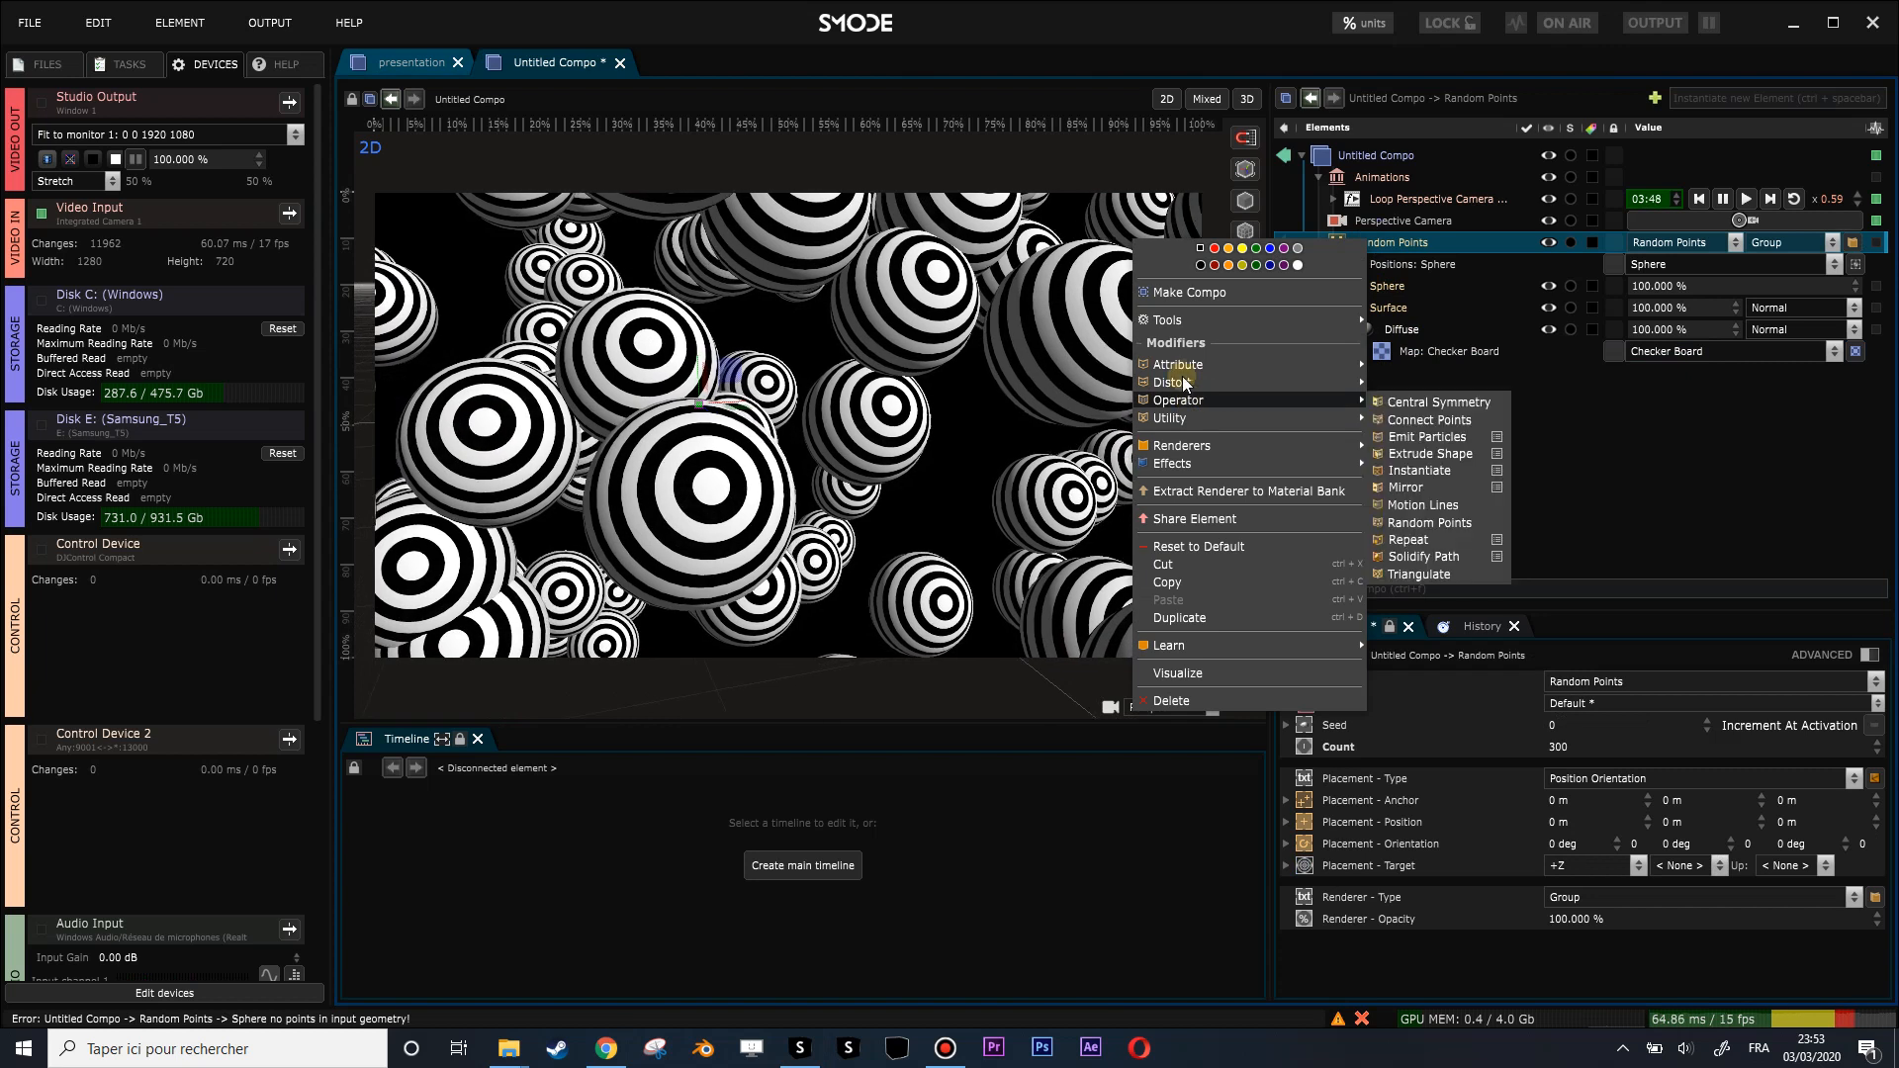
pyautogui.moveTo(1190, 364)
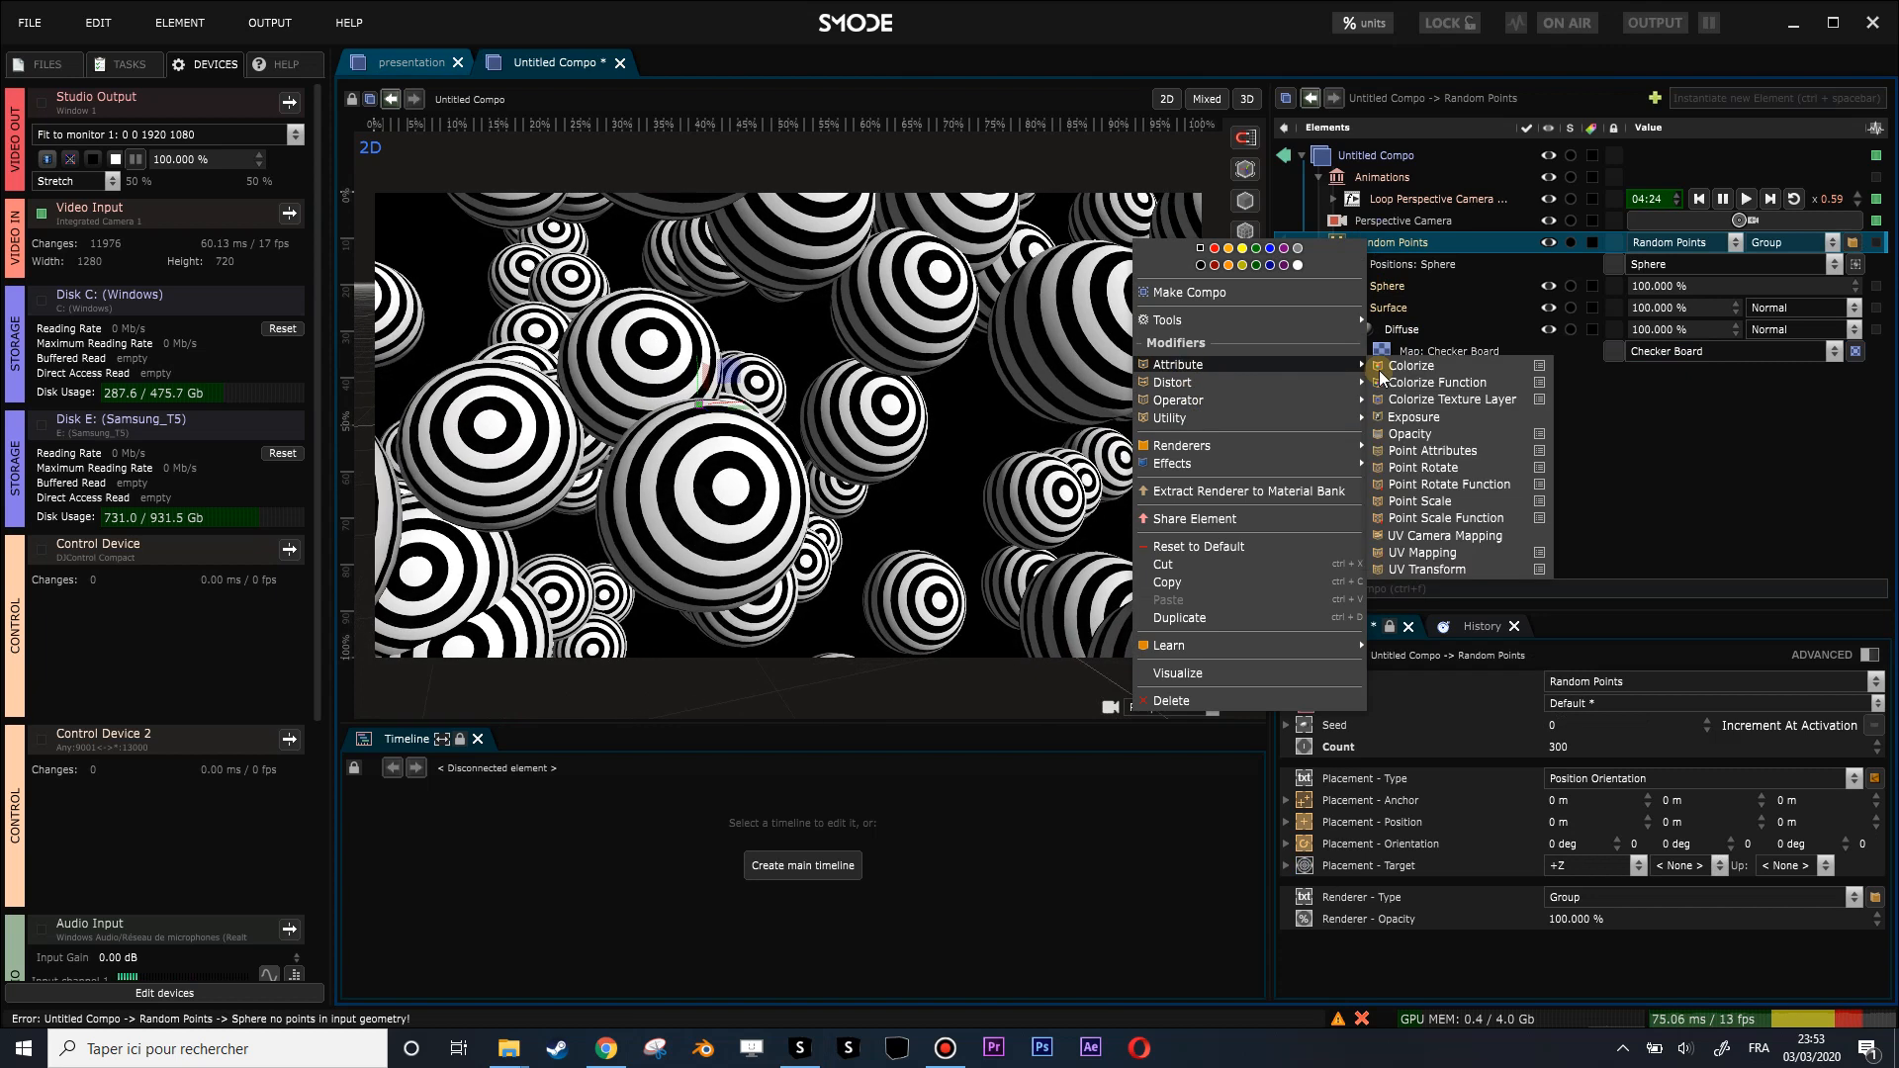
pyautogui.click(1461, 470)
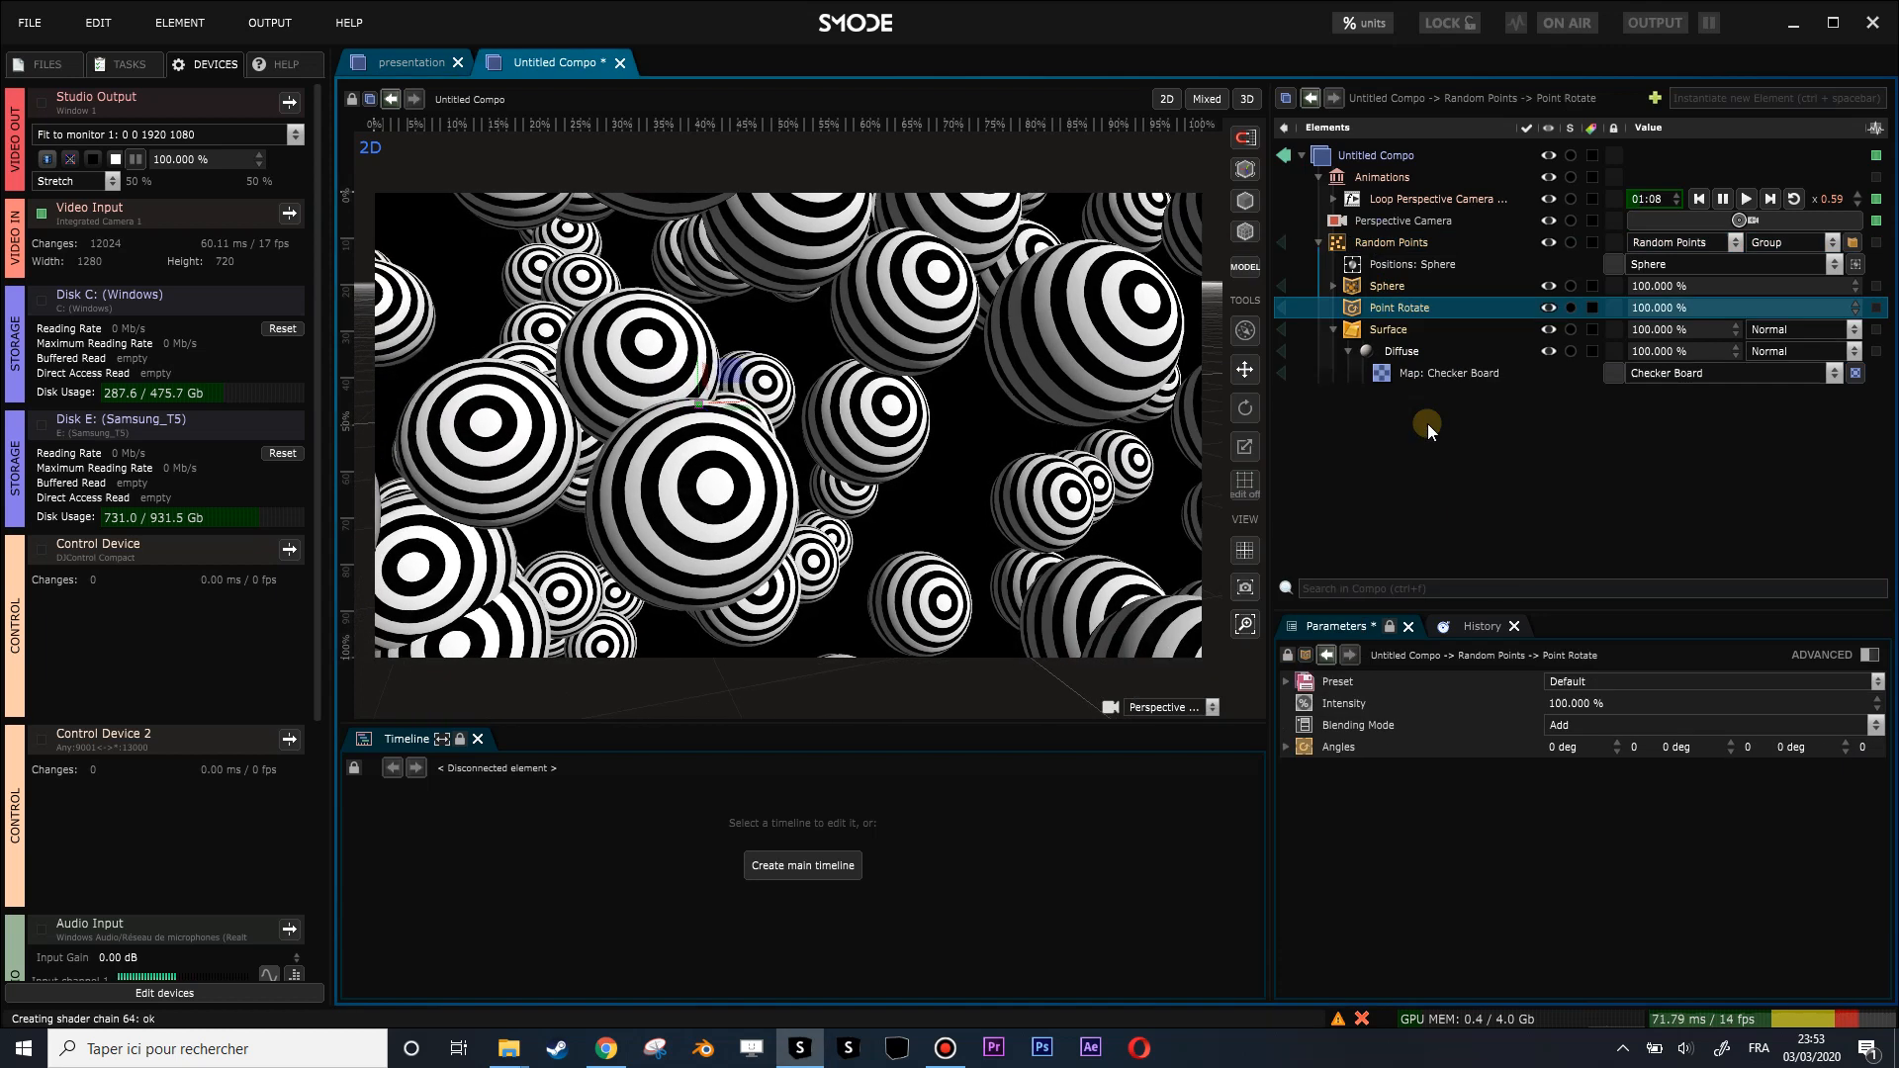
pyautogui.moveTo(1394, 307); pyautogui.dragTo(1370, 278)
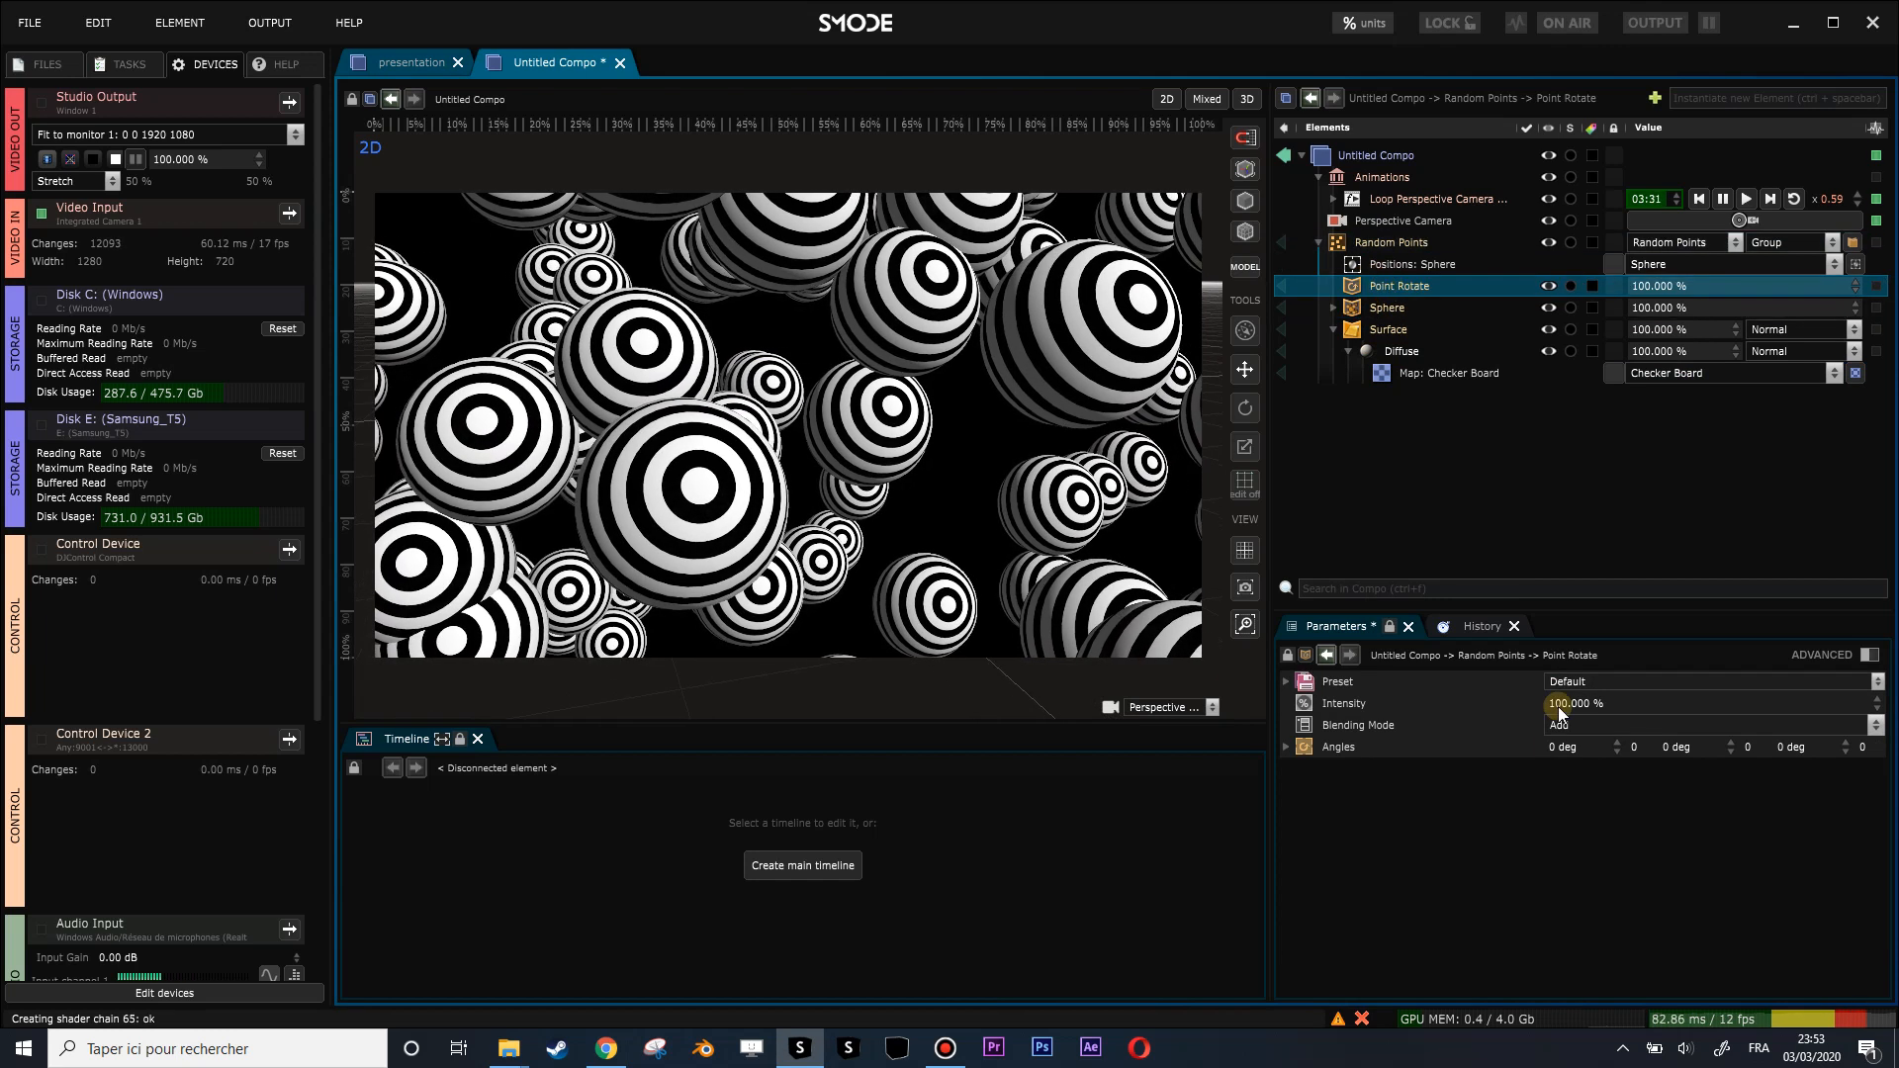
# Set the Point Rotate modifier's X angle to 180 deg.
pyautogui.moveTo(1561, 751); pyautogui.dragTo(1561, 595)
pyautogui.moveTo(1379, 285)
pyautogui.mouseDown()
pyautogui.moveTo(1382, 318)
pyautogui.moveTo(1430, 269)
pyautogui.moveTo(1391, 274)
pyautogui.mouseUp()
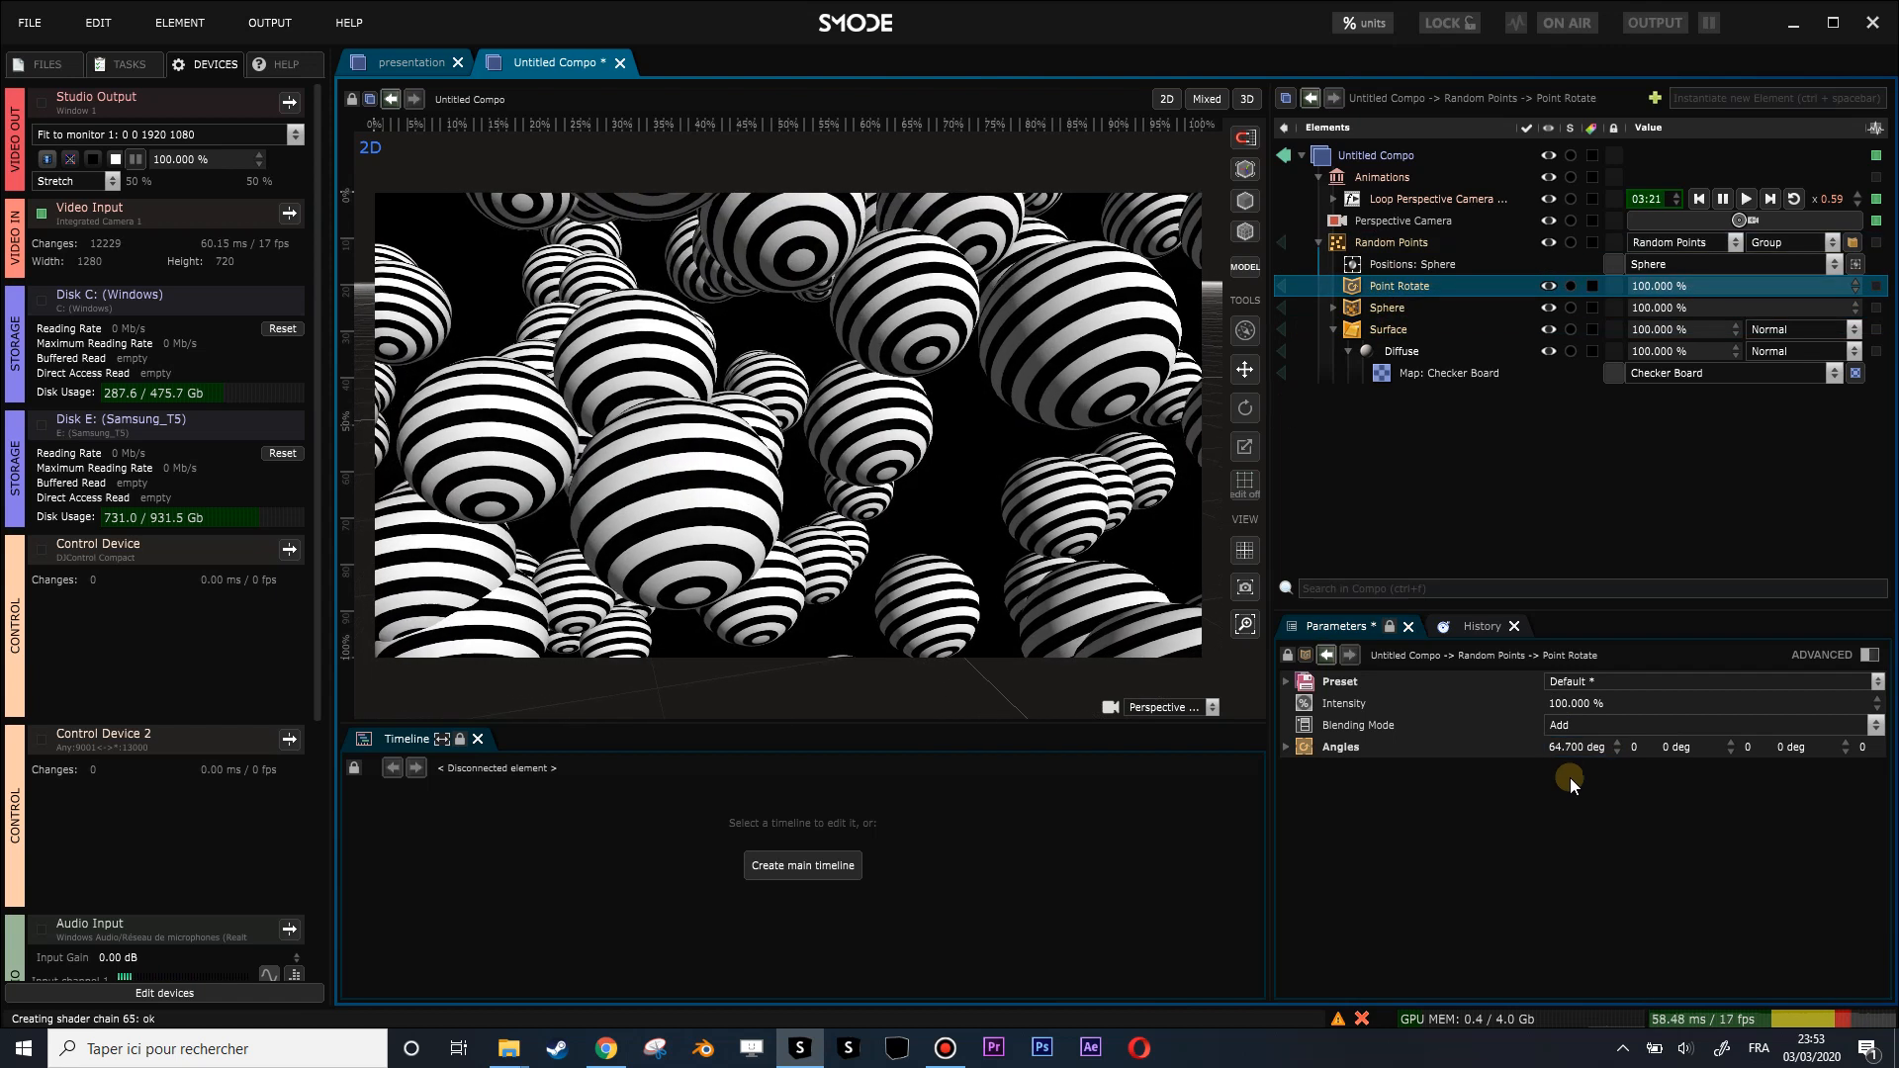
pyautogui.moveTo(1573, 750); pyautogui.dragTo(1604, 773)
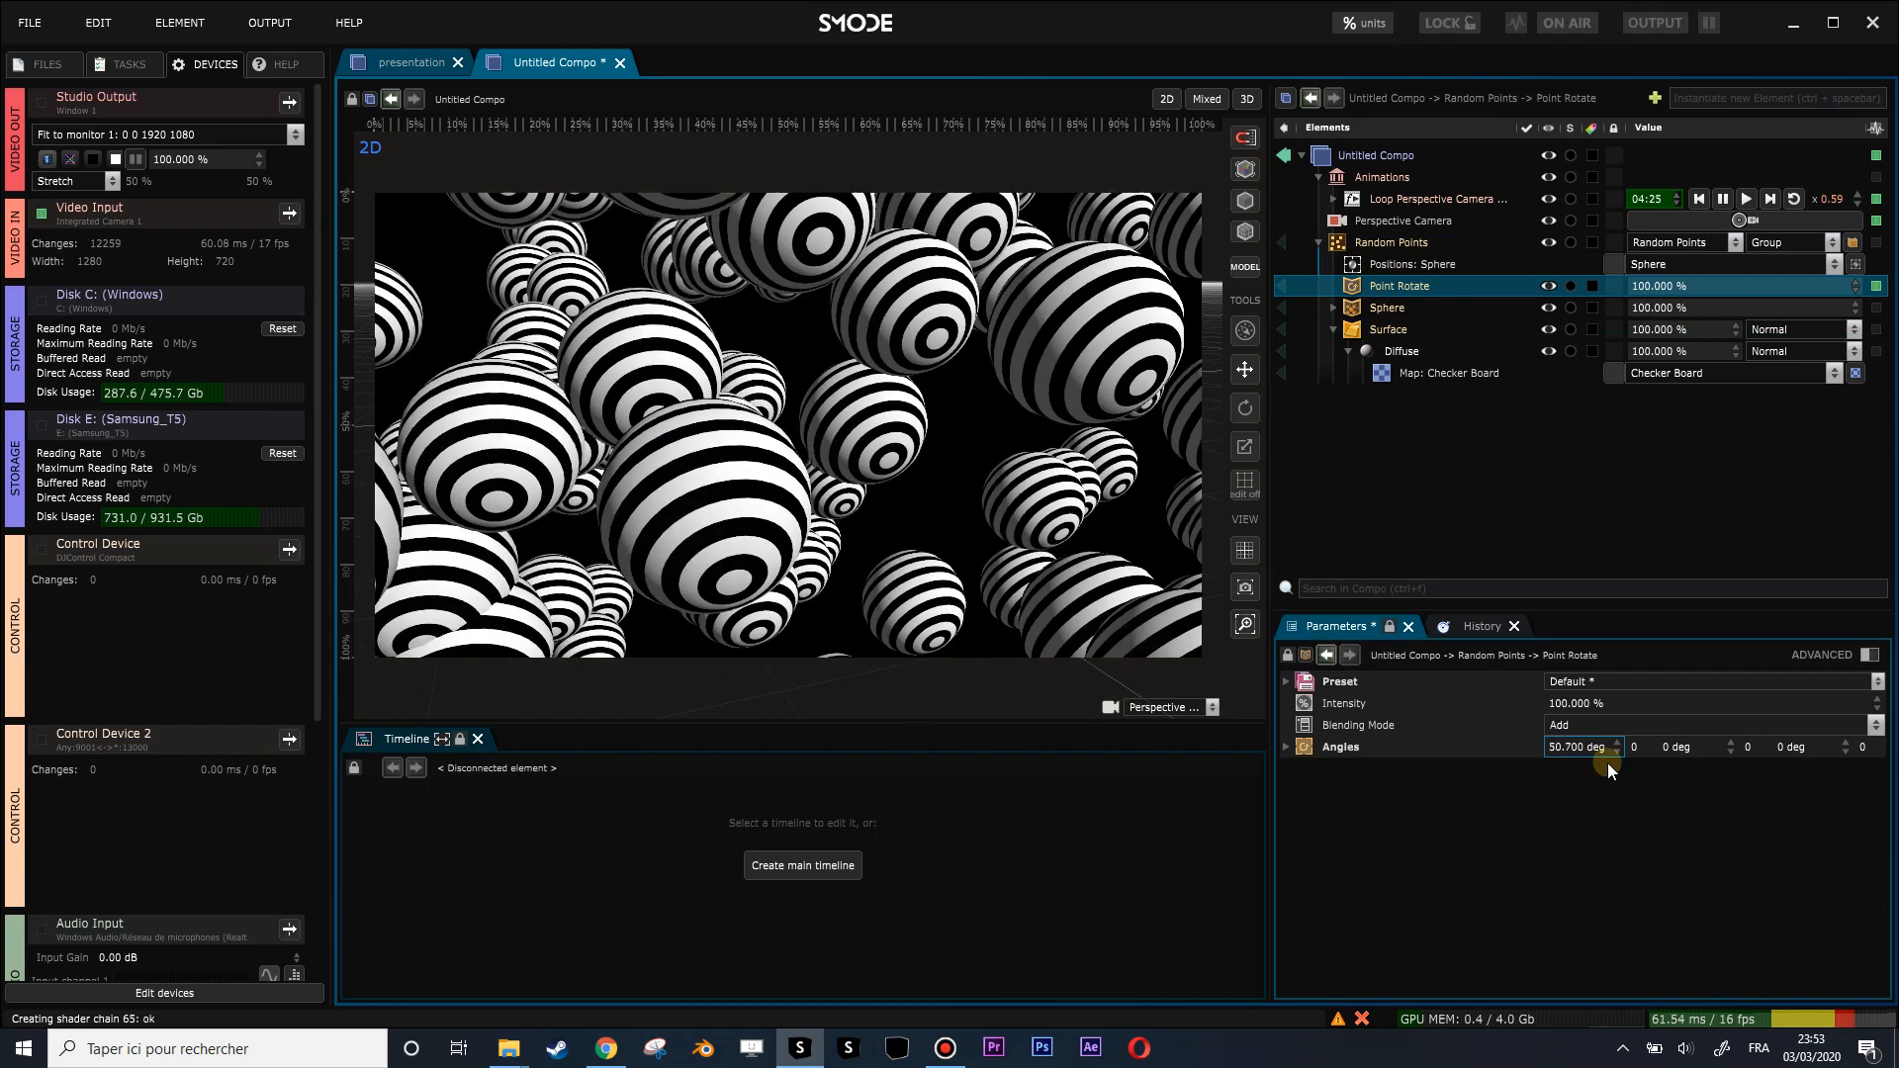
pyautogui.doubleClick(1579, 748)
pyautogui.write('180')
pyautogui.press('Return')
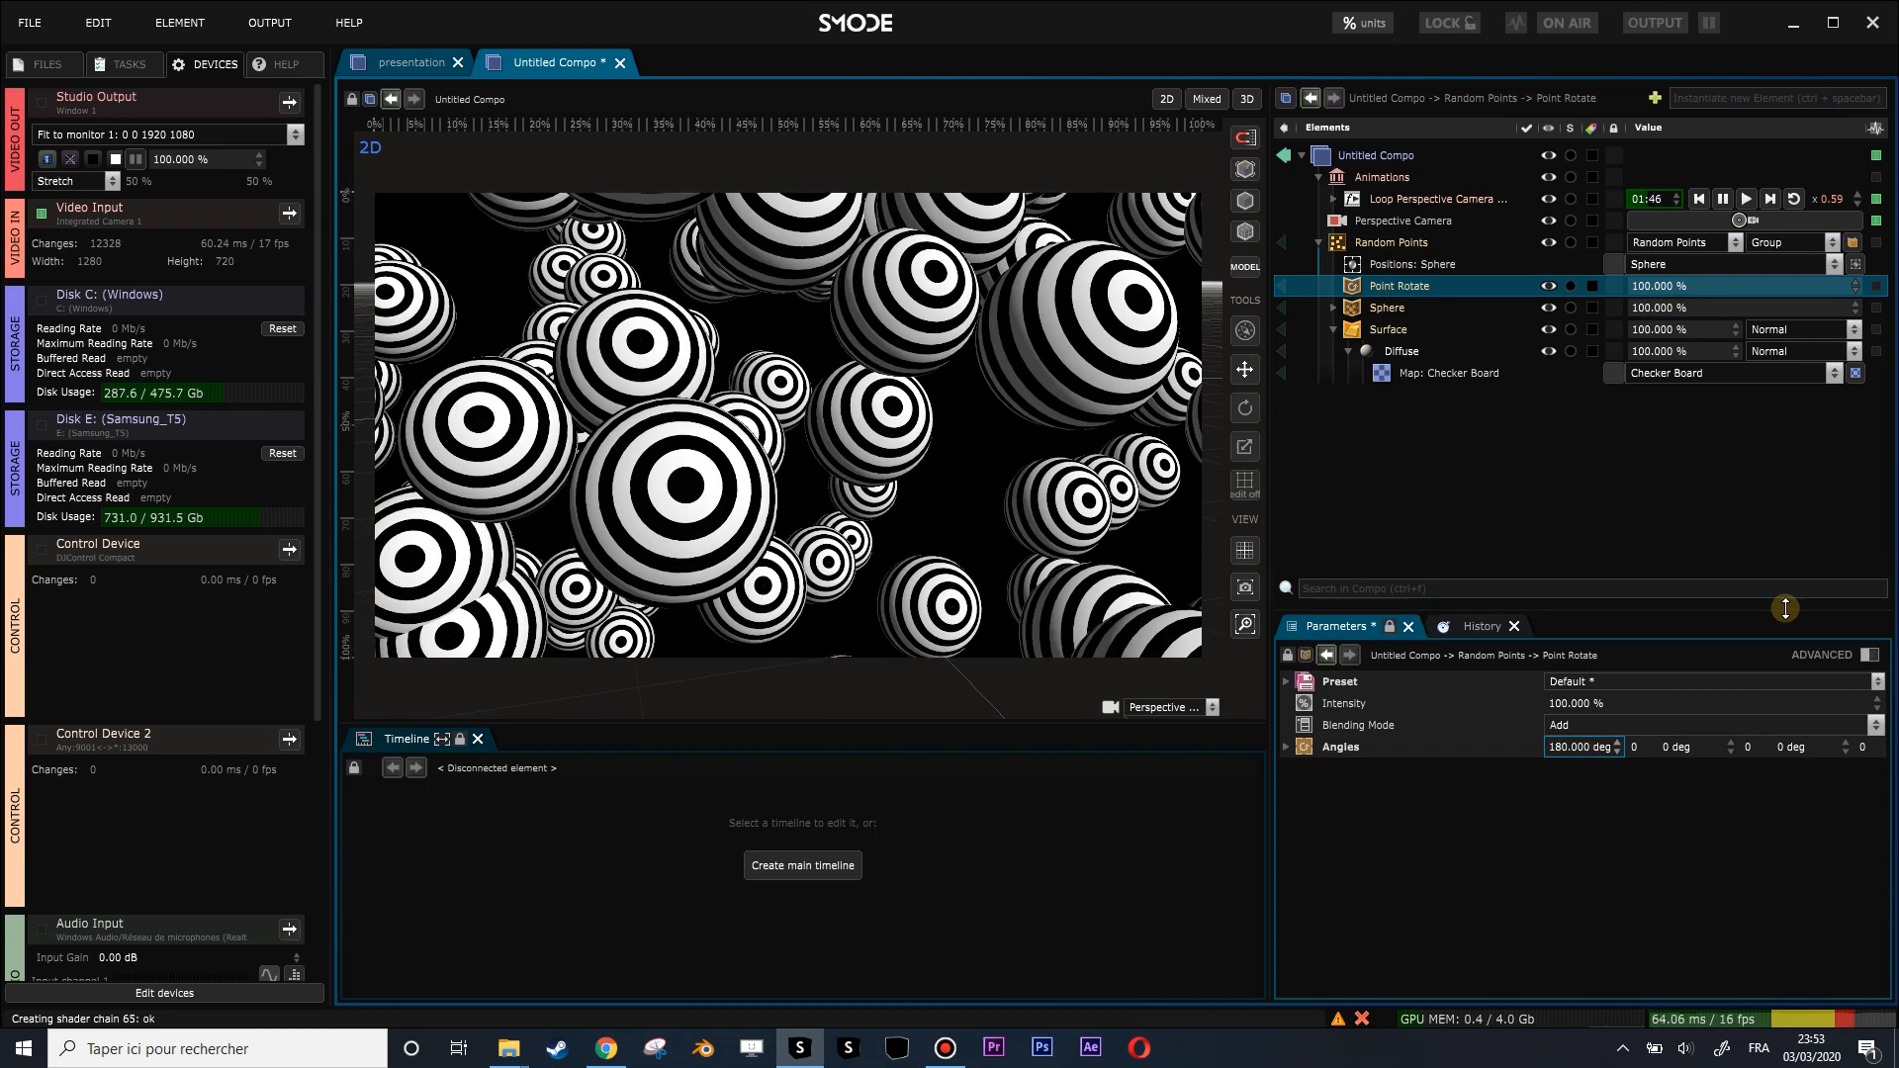
# Compare the spheres' stripes with the Point Rotate modifier disabled and enabled.
pyautogui.click(1551, 286)
pyautogui.click(1553, 286)
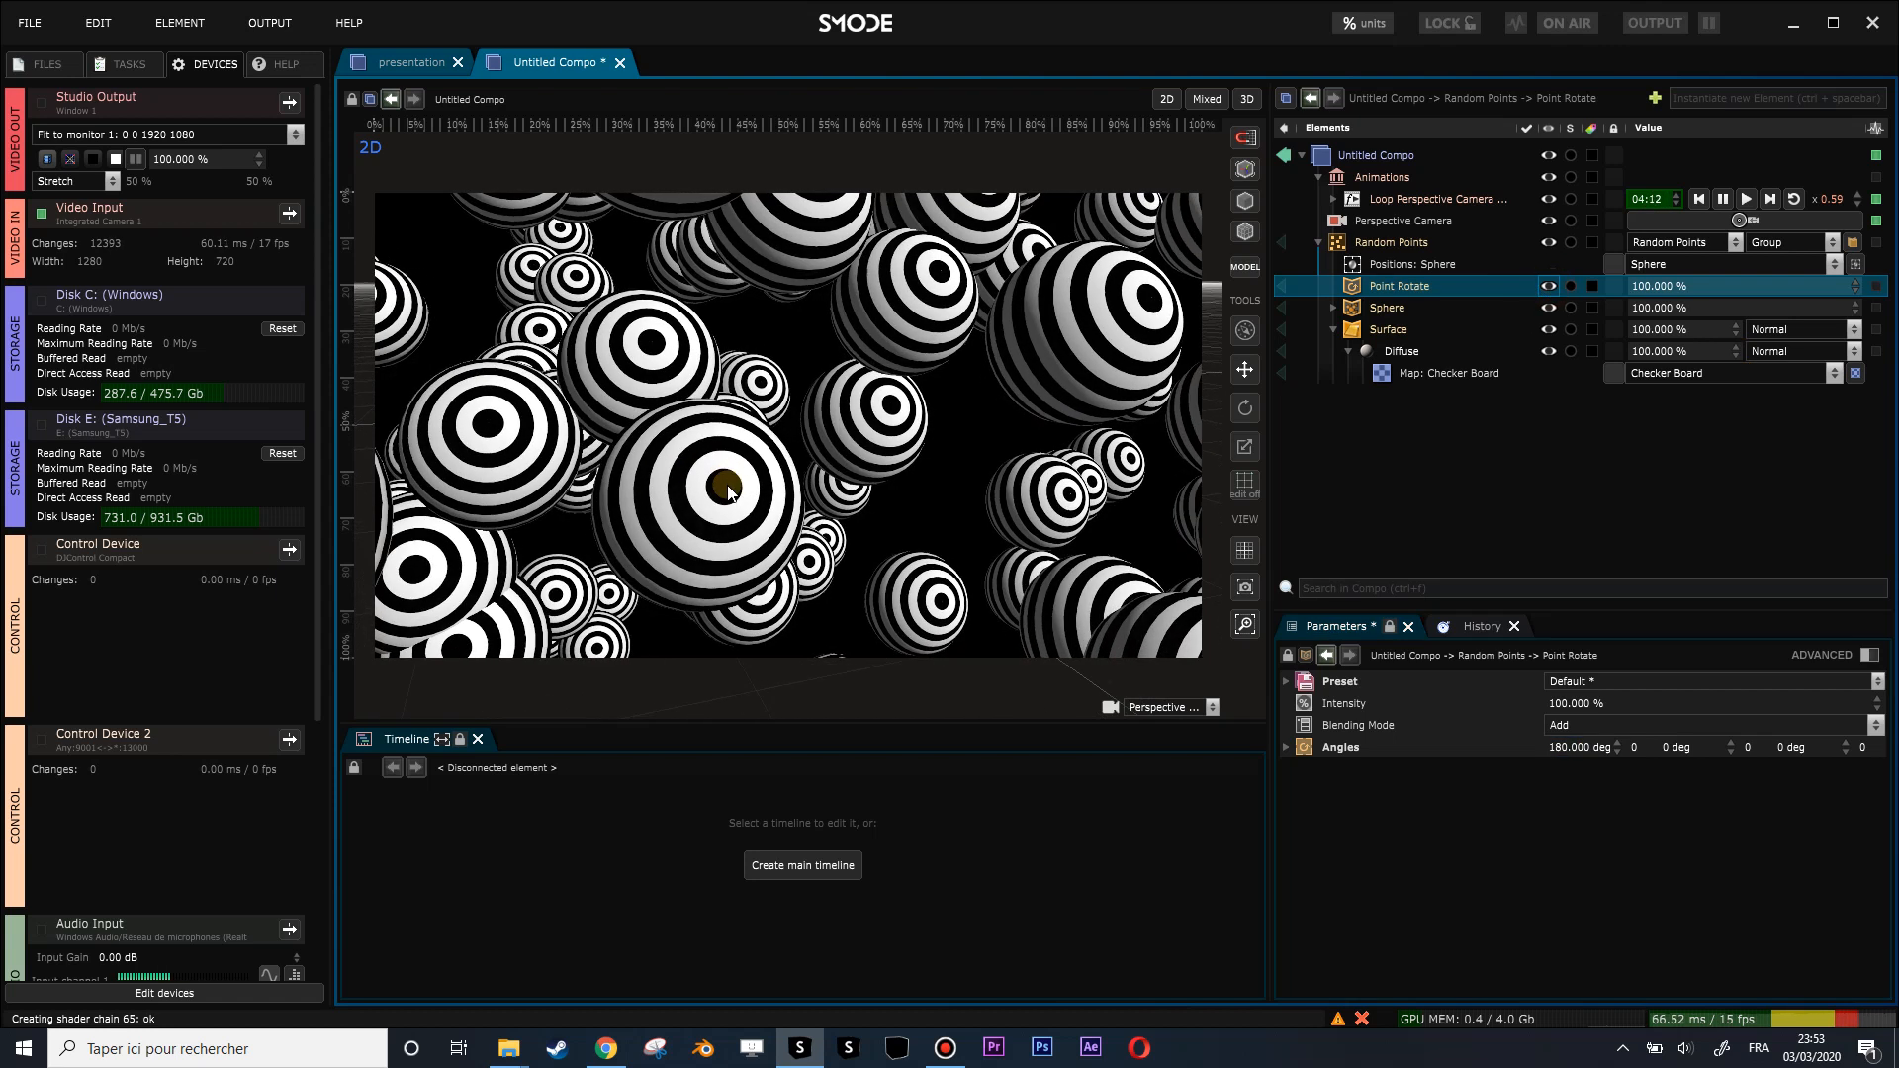
pyautogui.click(1551, 287)
pyautogui.click(1551, 287)
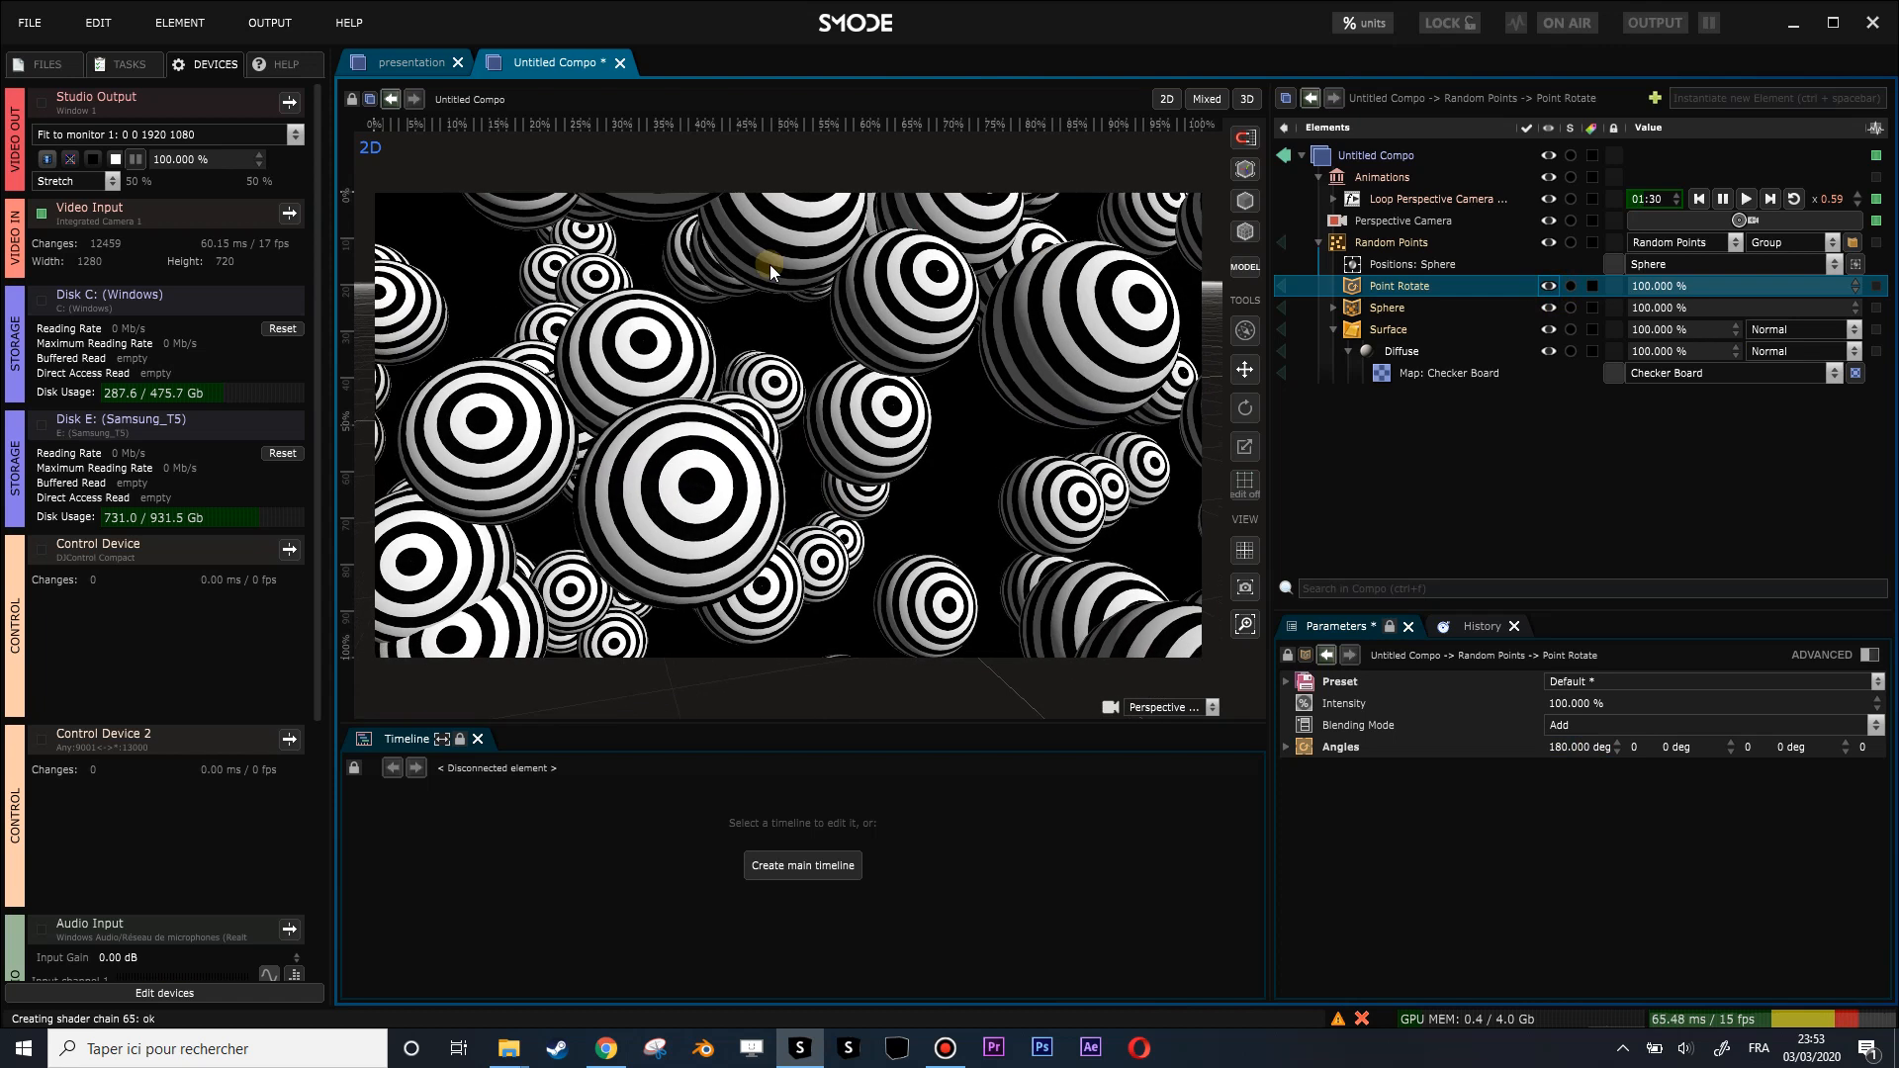
# Add a Random mask to the Point Rotate modifier.
pyautogui.rightClick(1388, 289)
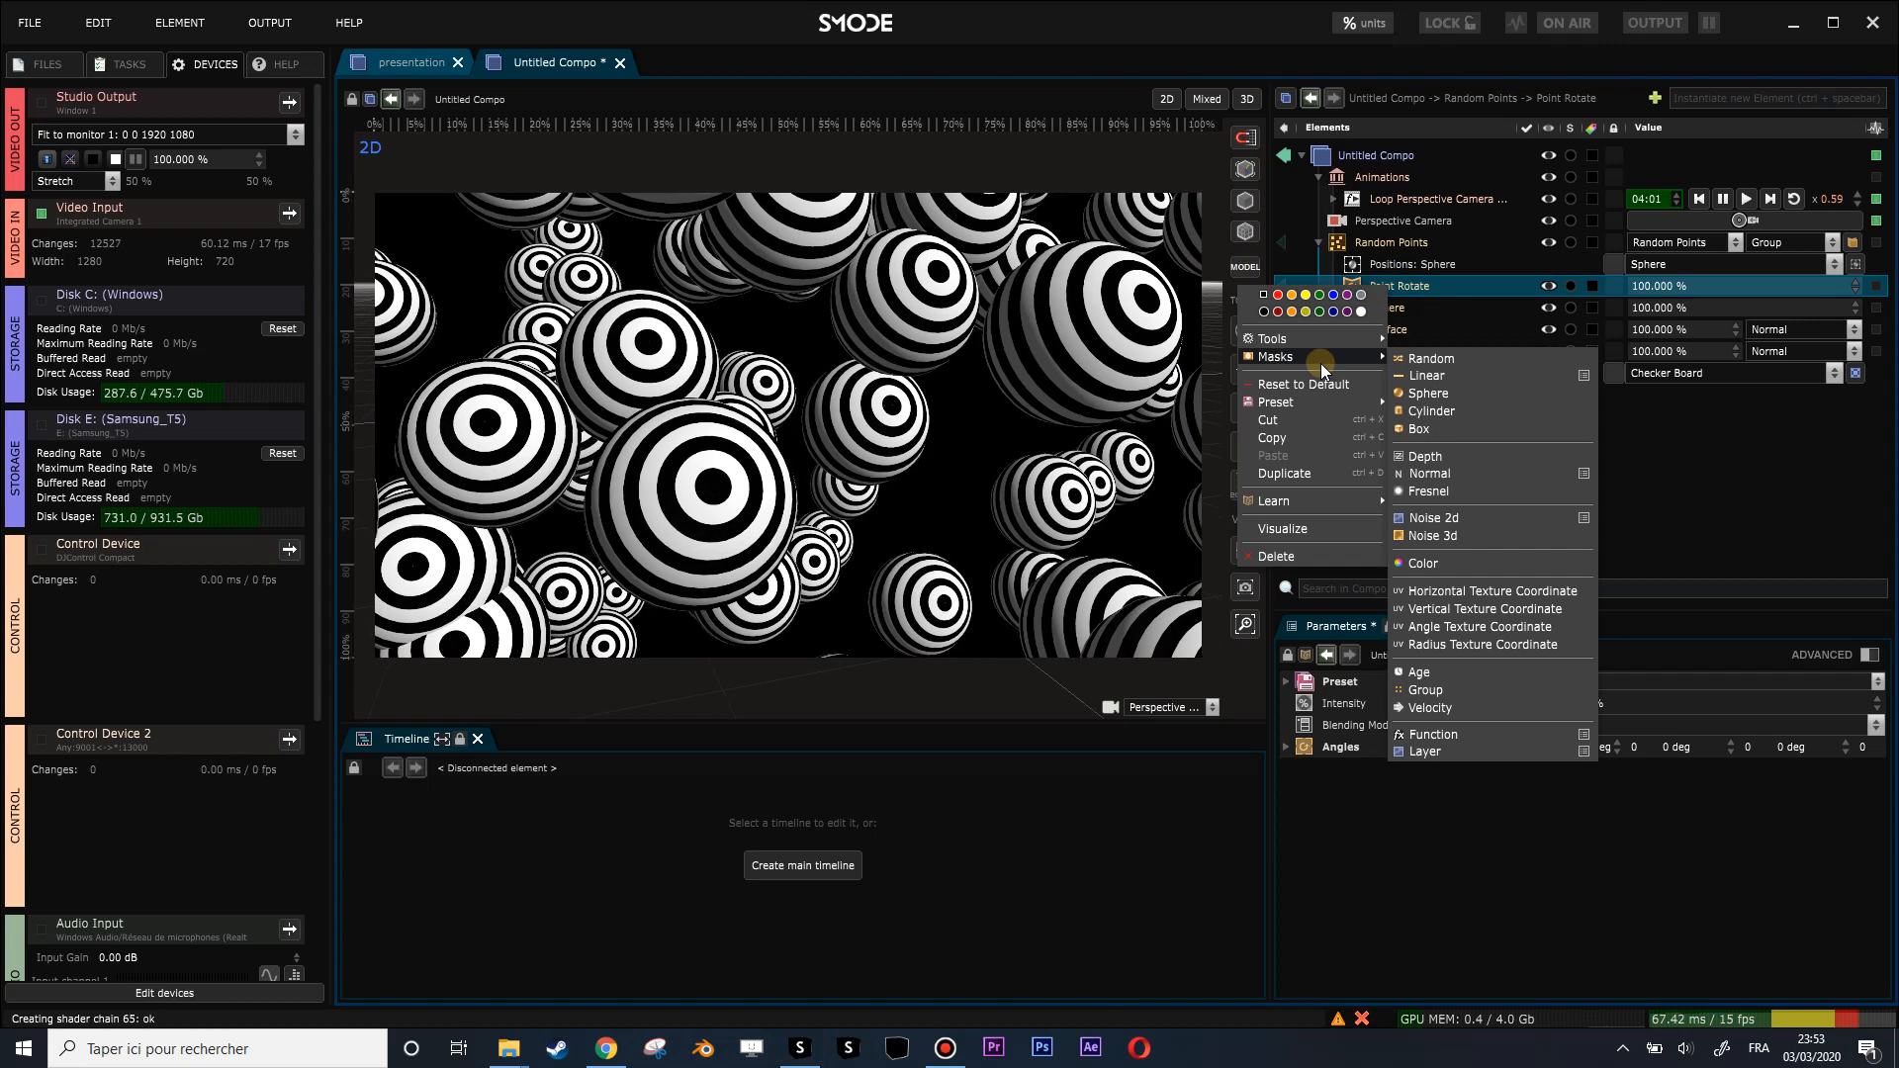
pyautogui.moveTo(1327, 364)
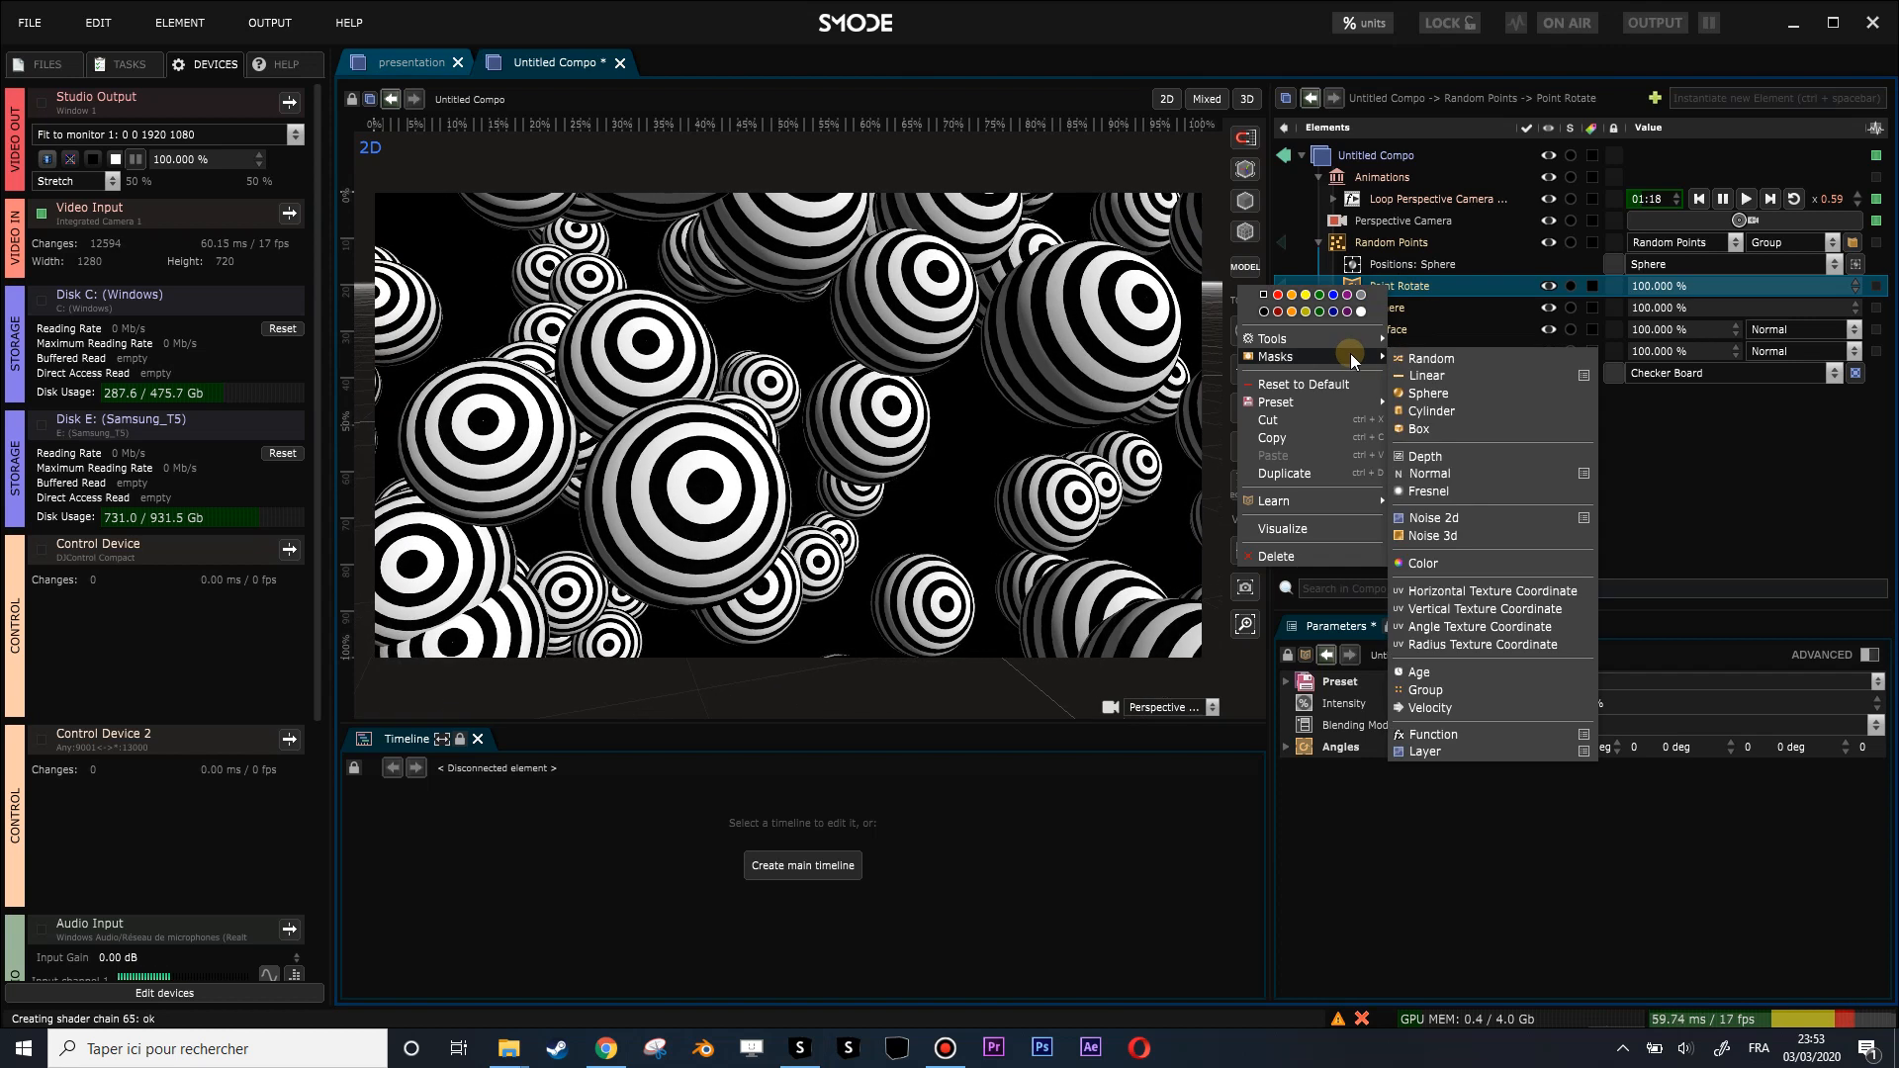
pyautogui.click(1434, 362)
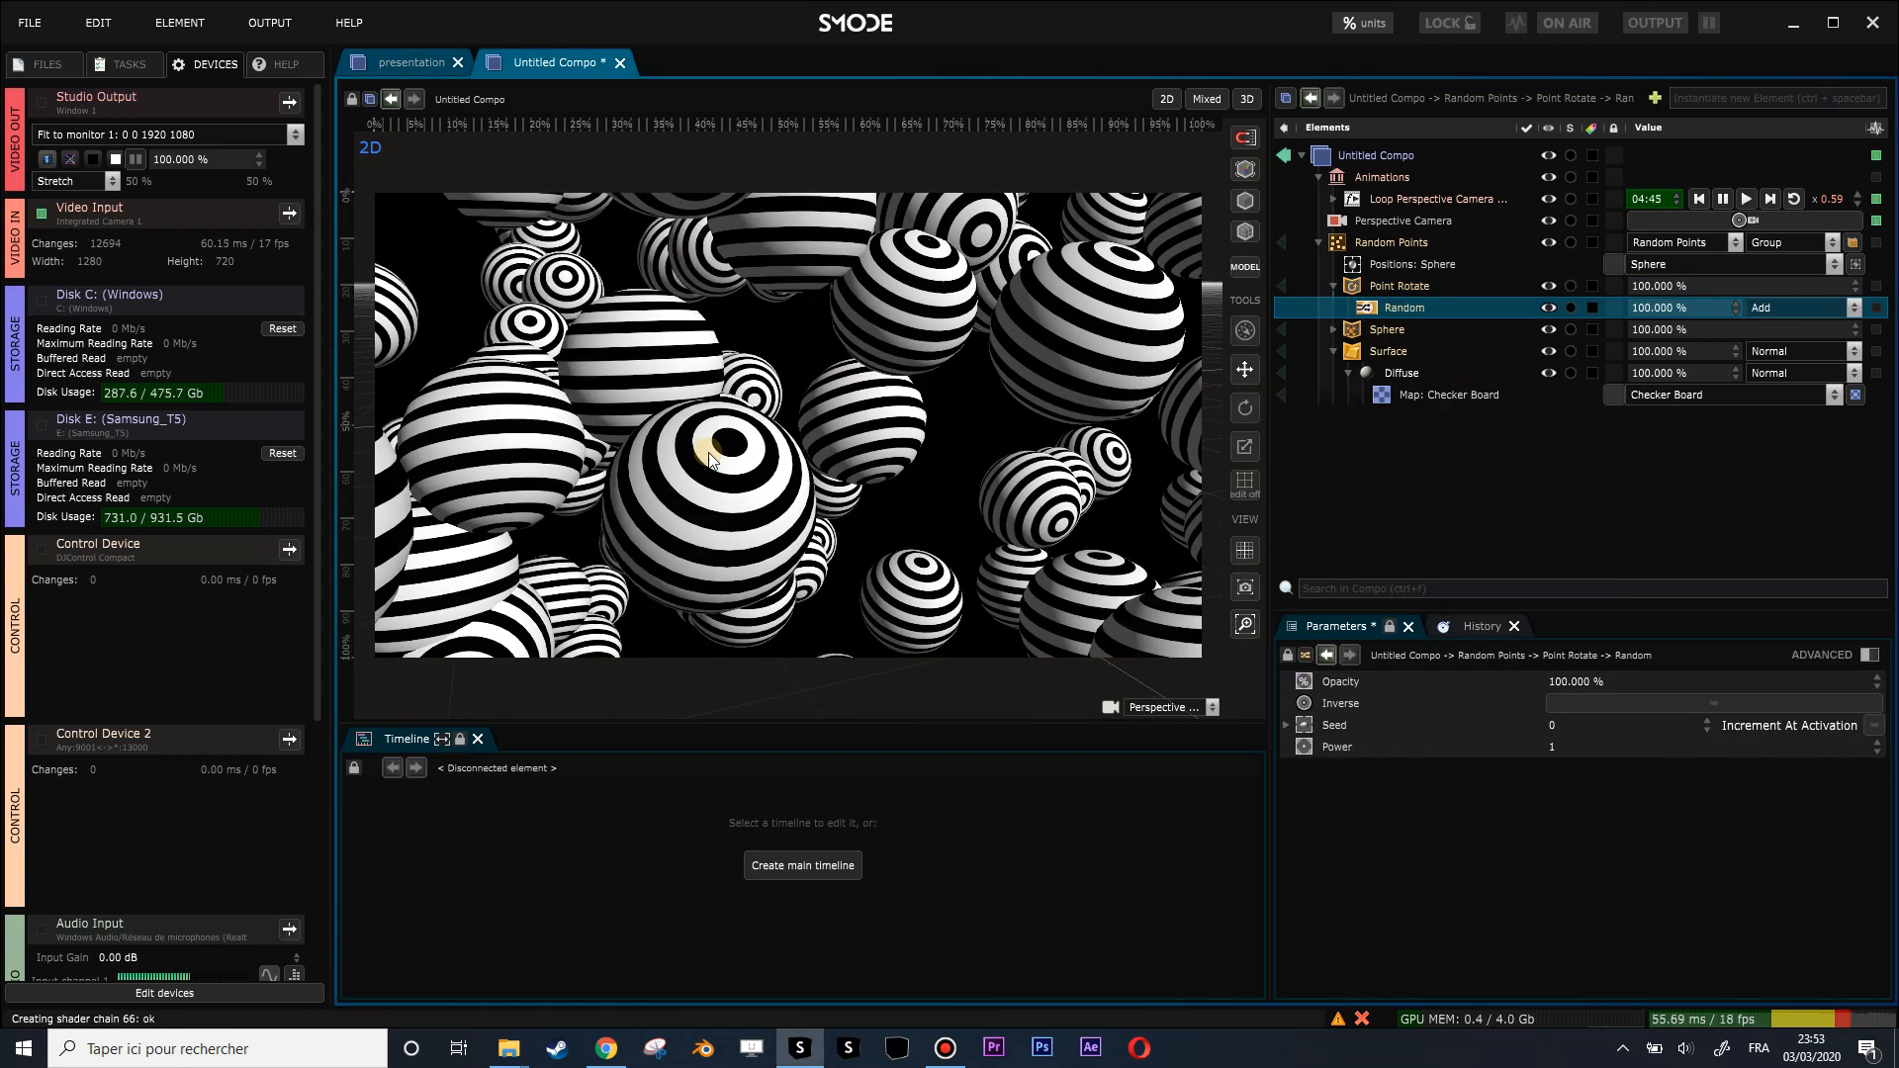
# Compare the sphere rotations with the Random mask disabled and enabled.
pyautogui.click(1548, 307)
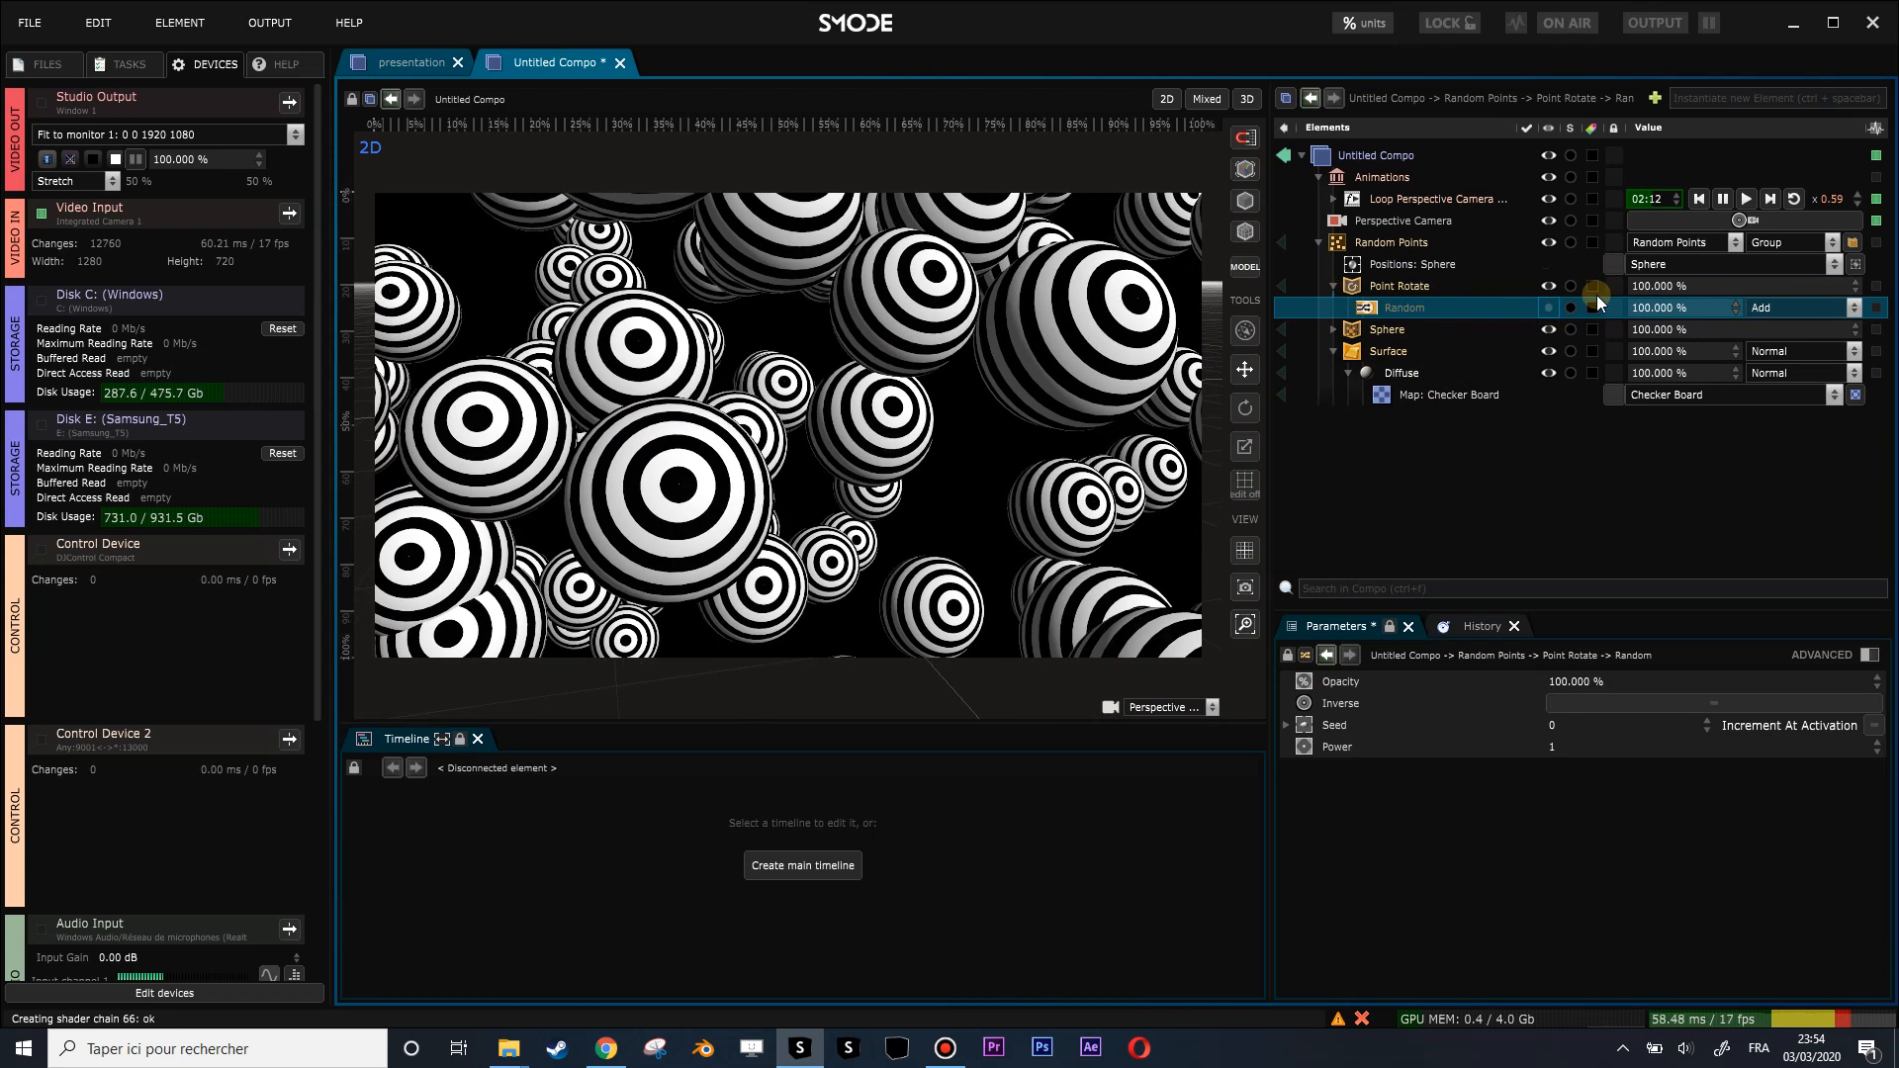
pyautogui.moveTo(1687, 287)
pyautogui.mouseDown()
pyautogui.moveTo(1490, 288)
pyautogui.moveTo(1687, 287)
pyautogui.mouseUp()
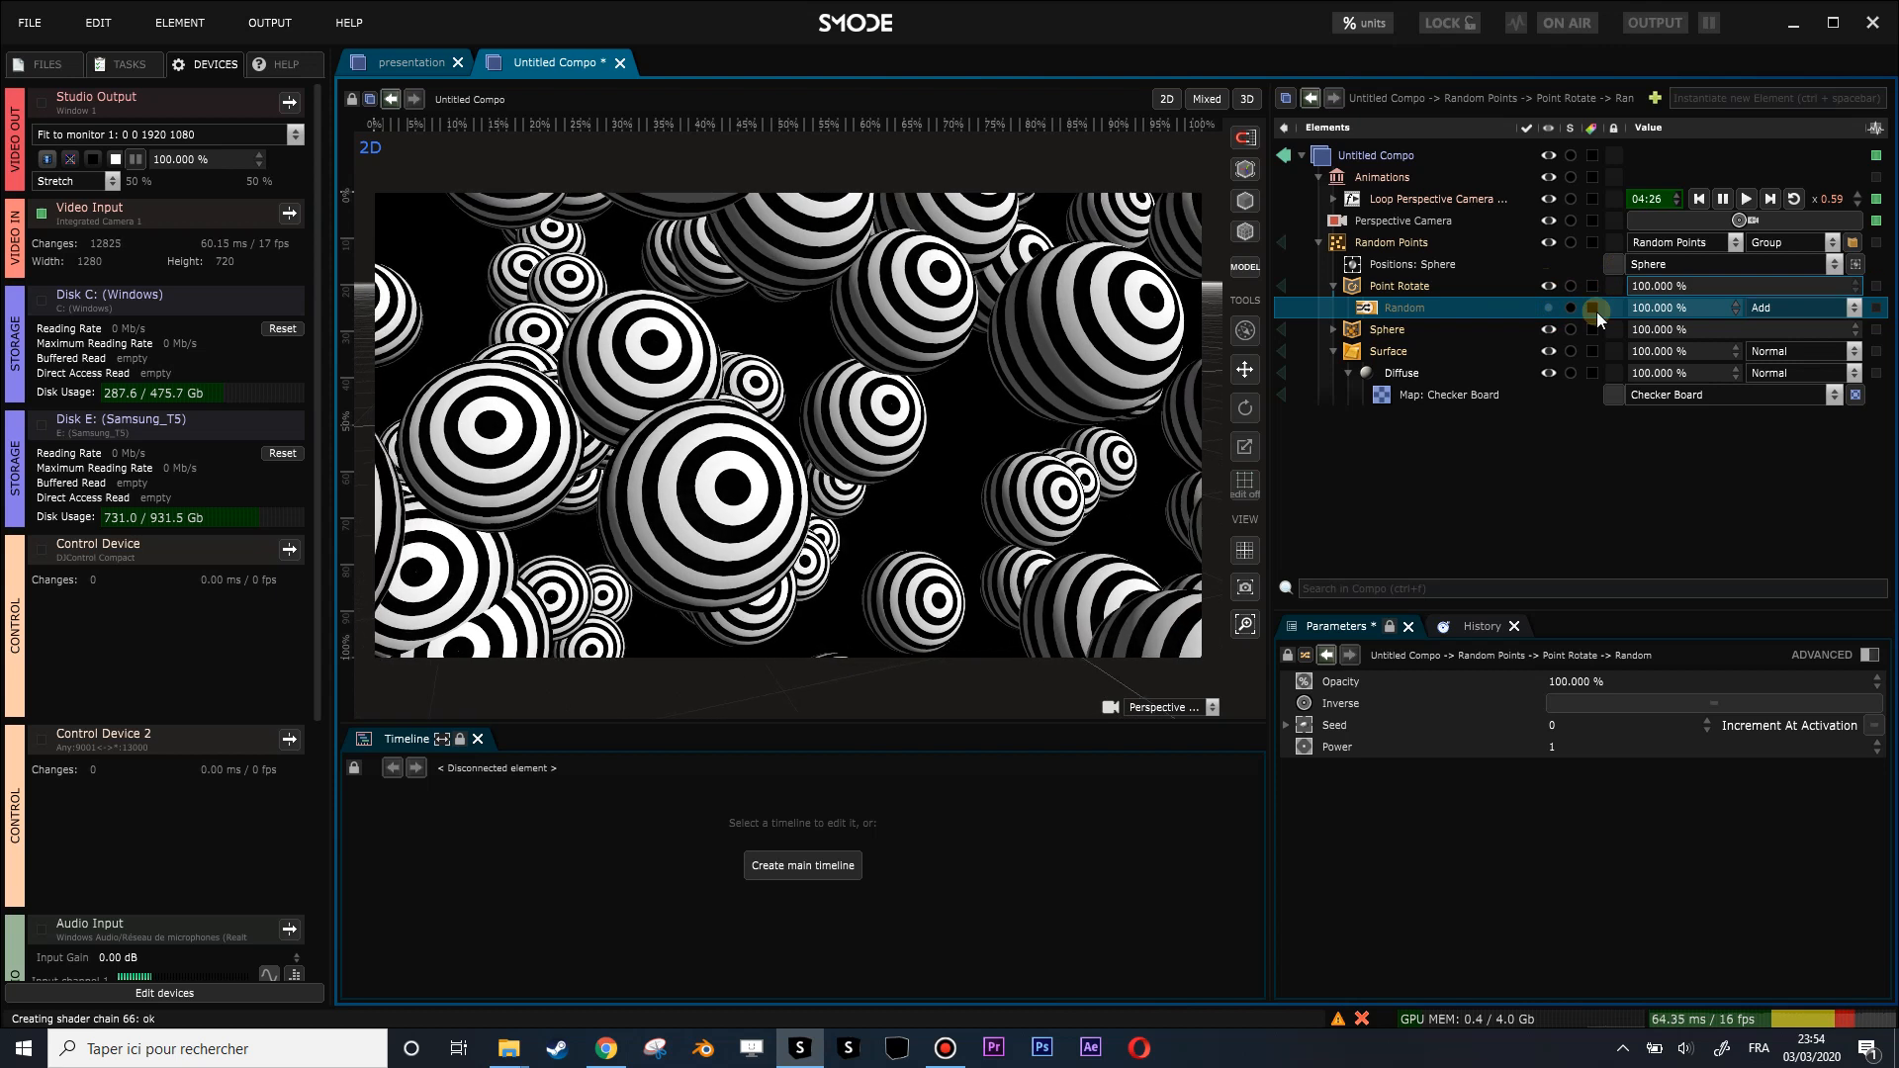
pyautogui.click(1549, 308)
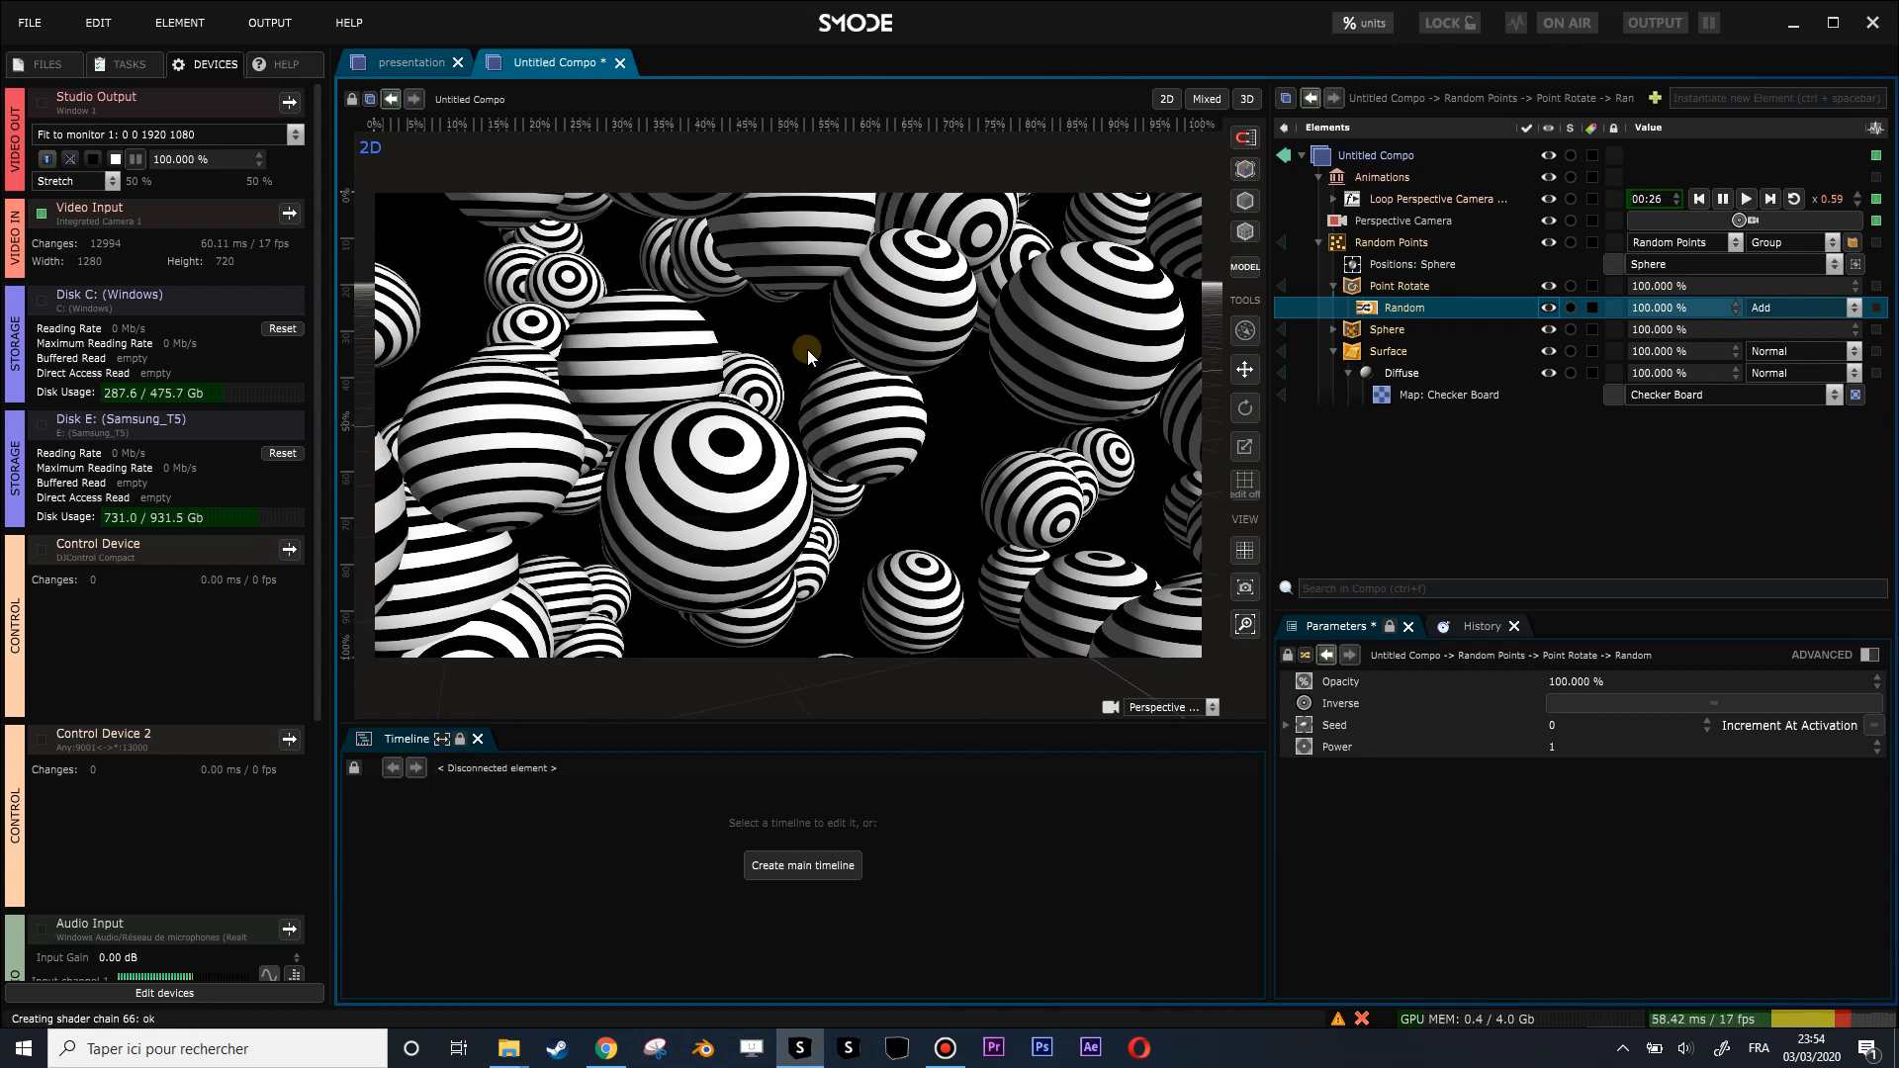
# Delete the Random mask from the Point Rotate modifier.
pyautogui.click(1413, 284)
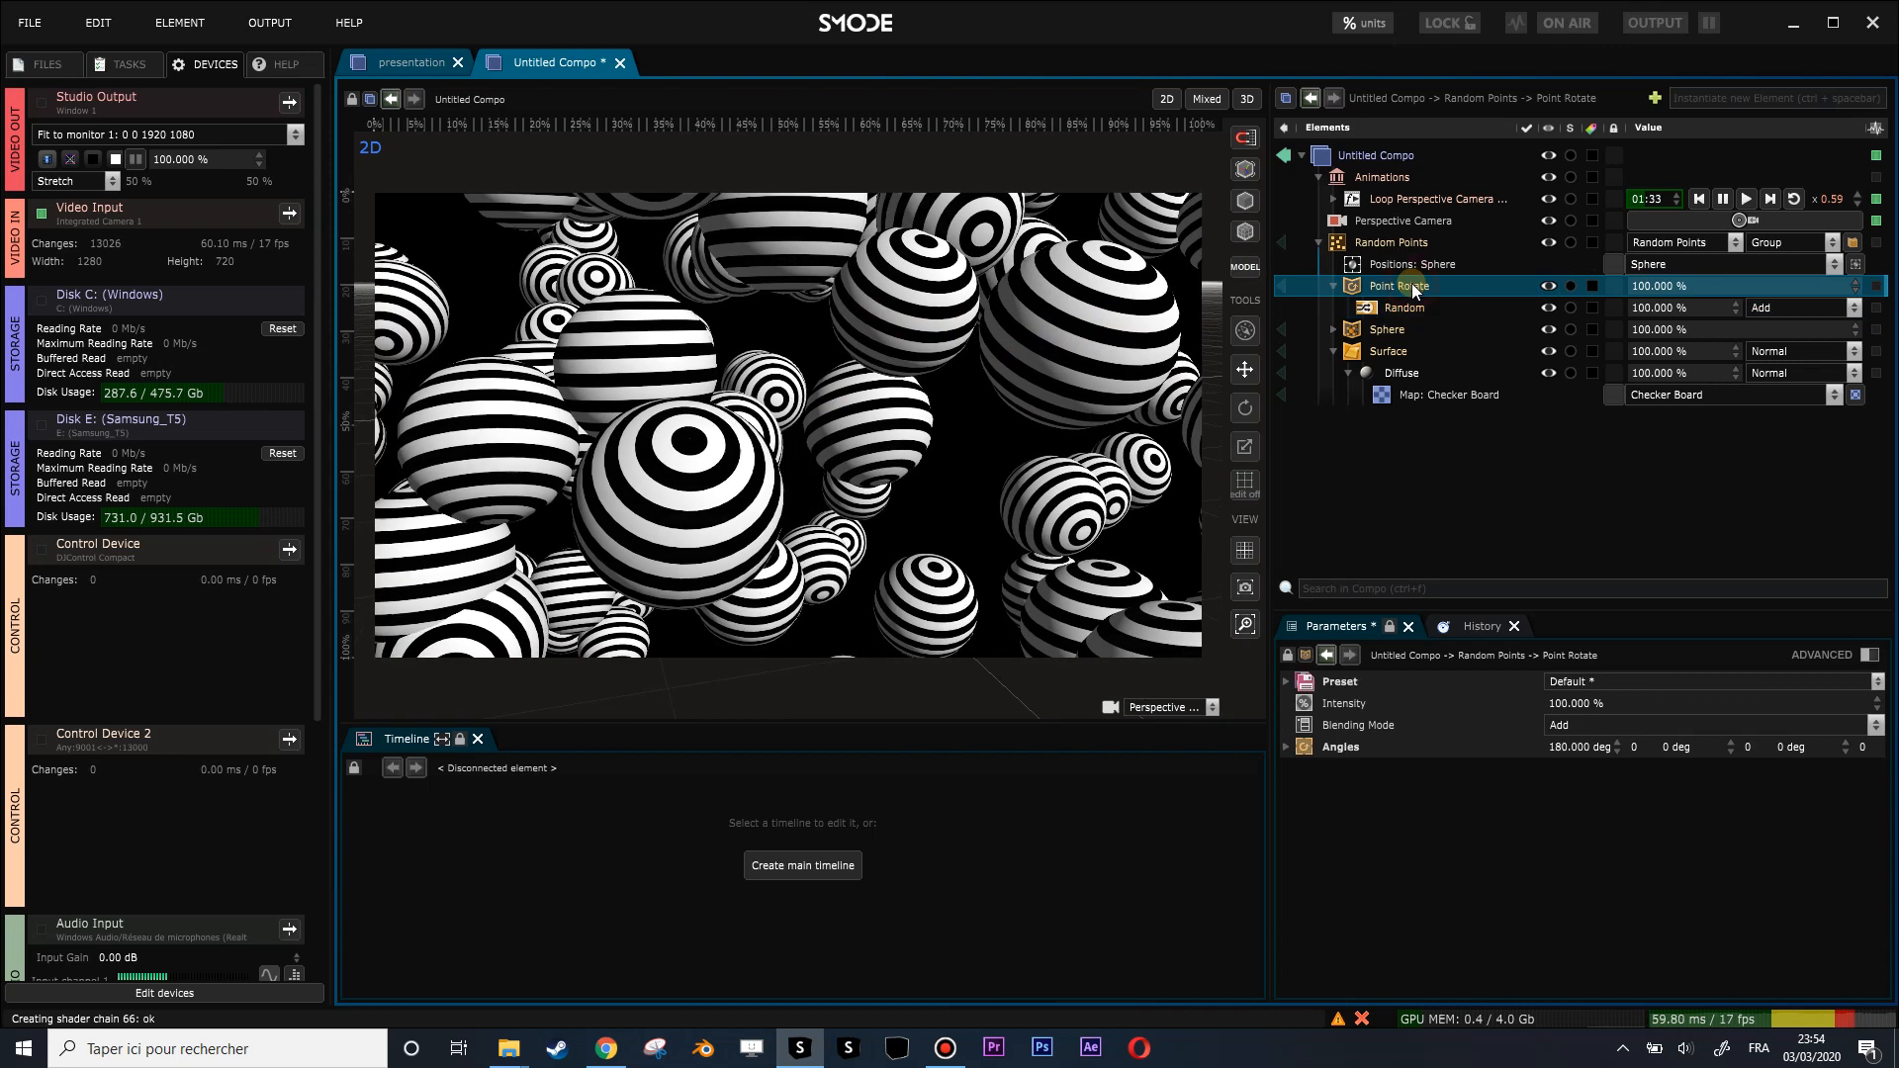
pyautogui.click(1397, 312)
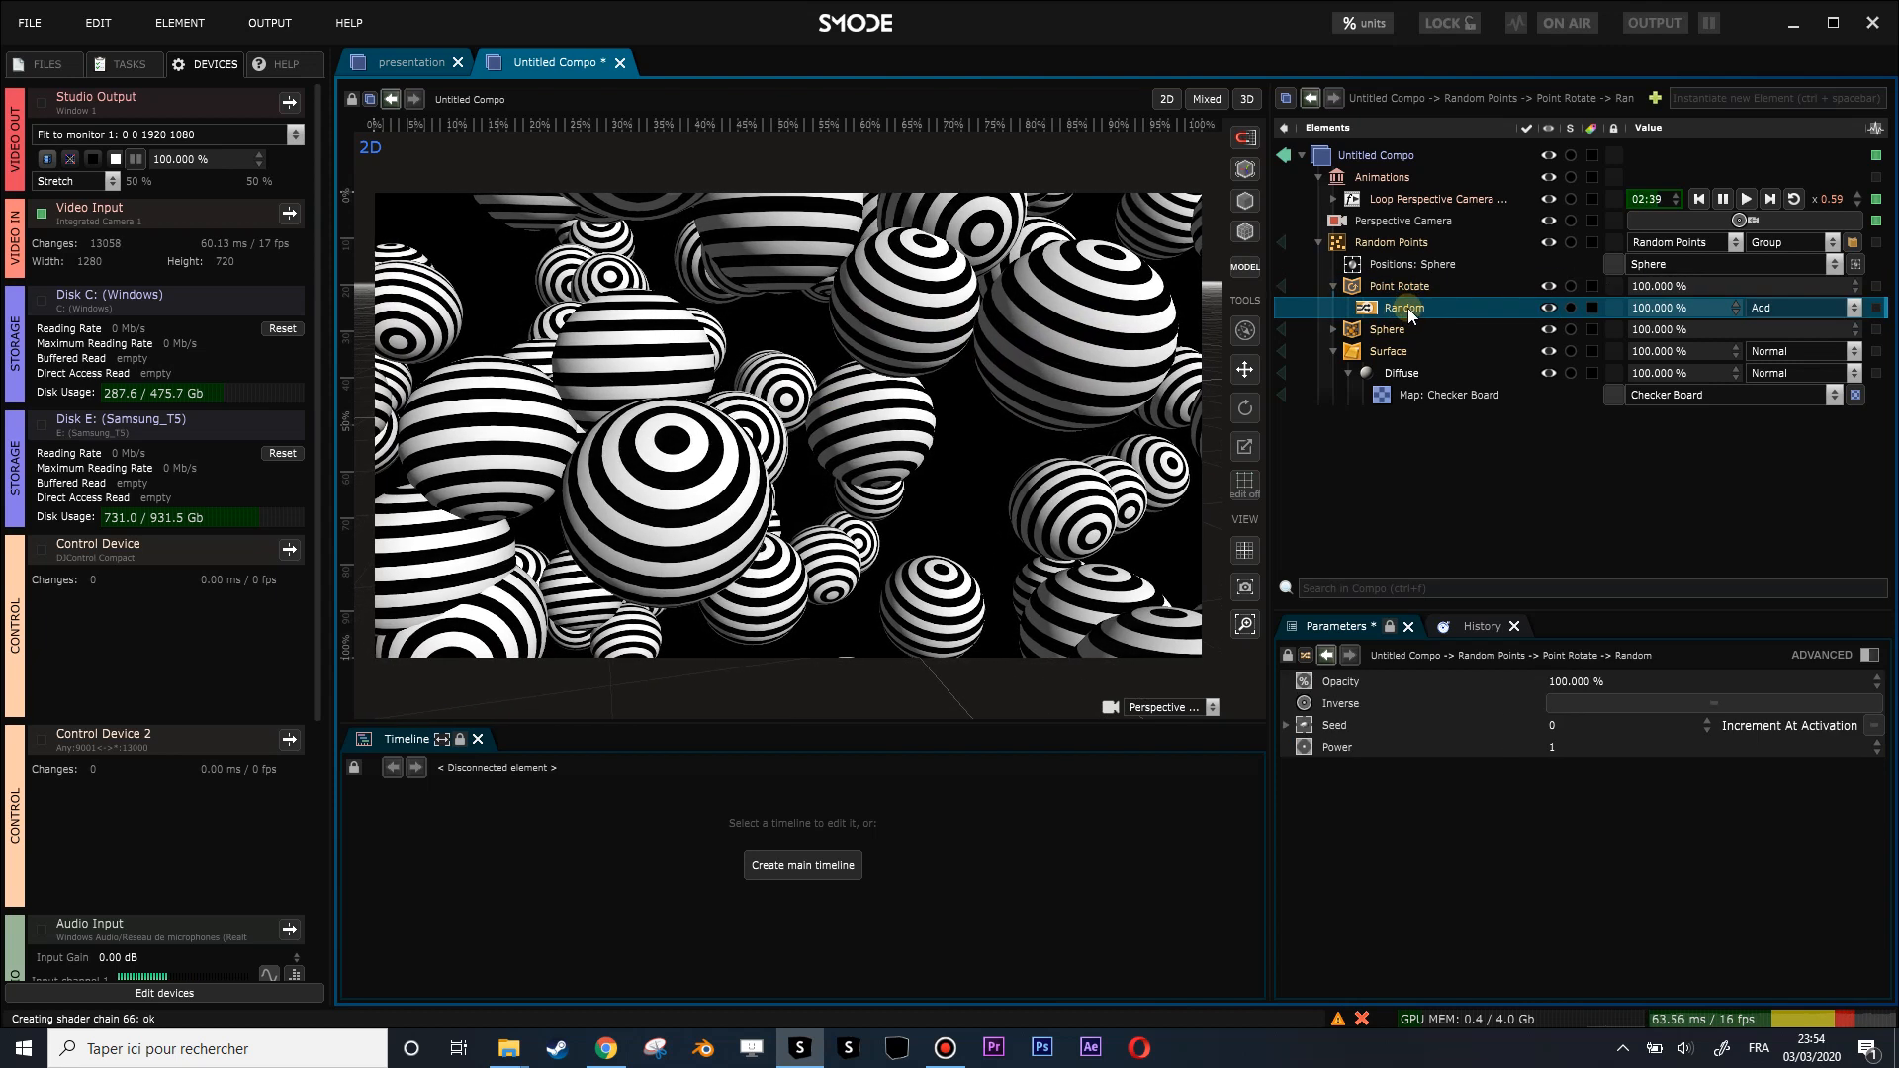
pyautogui.press('Delete')
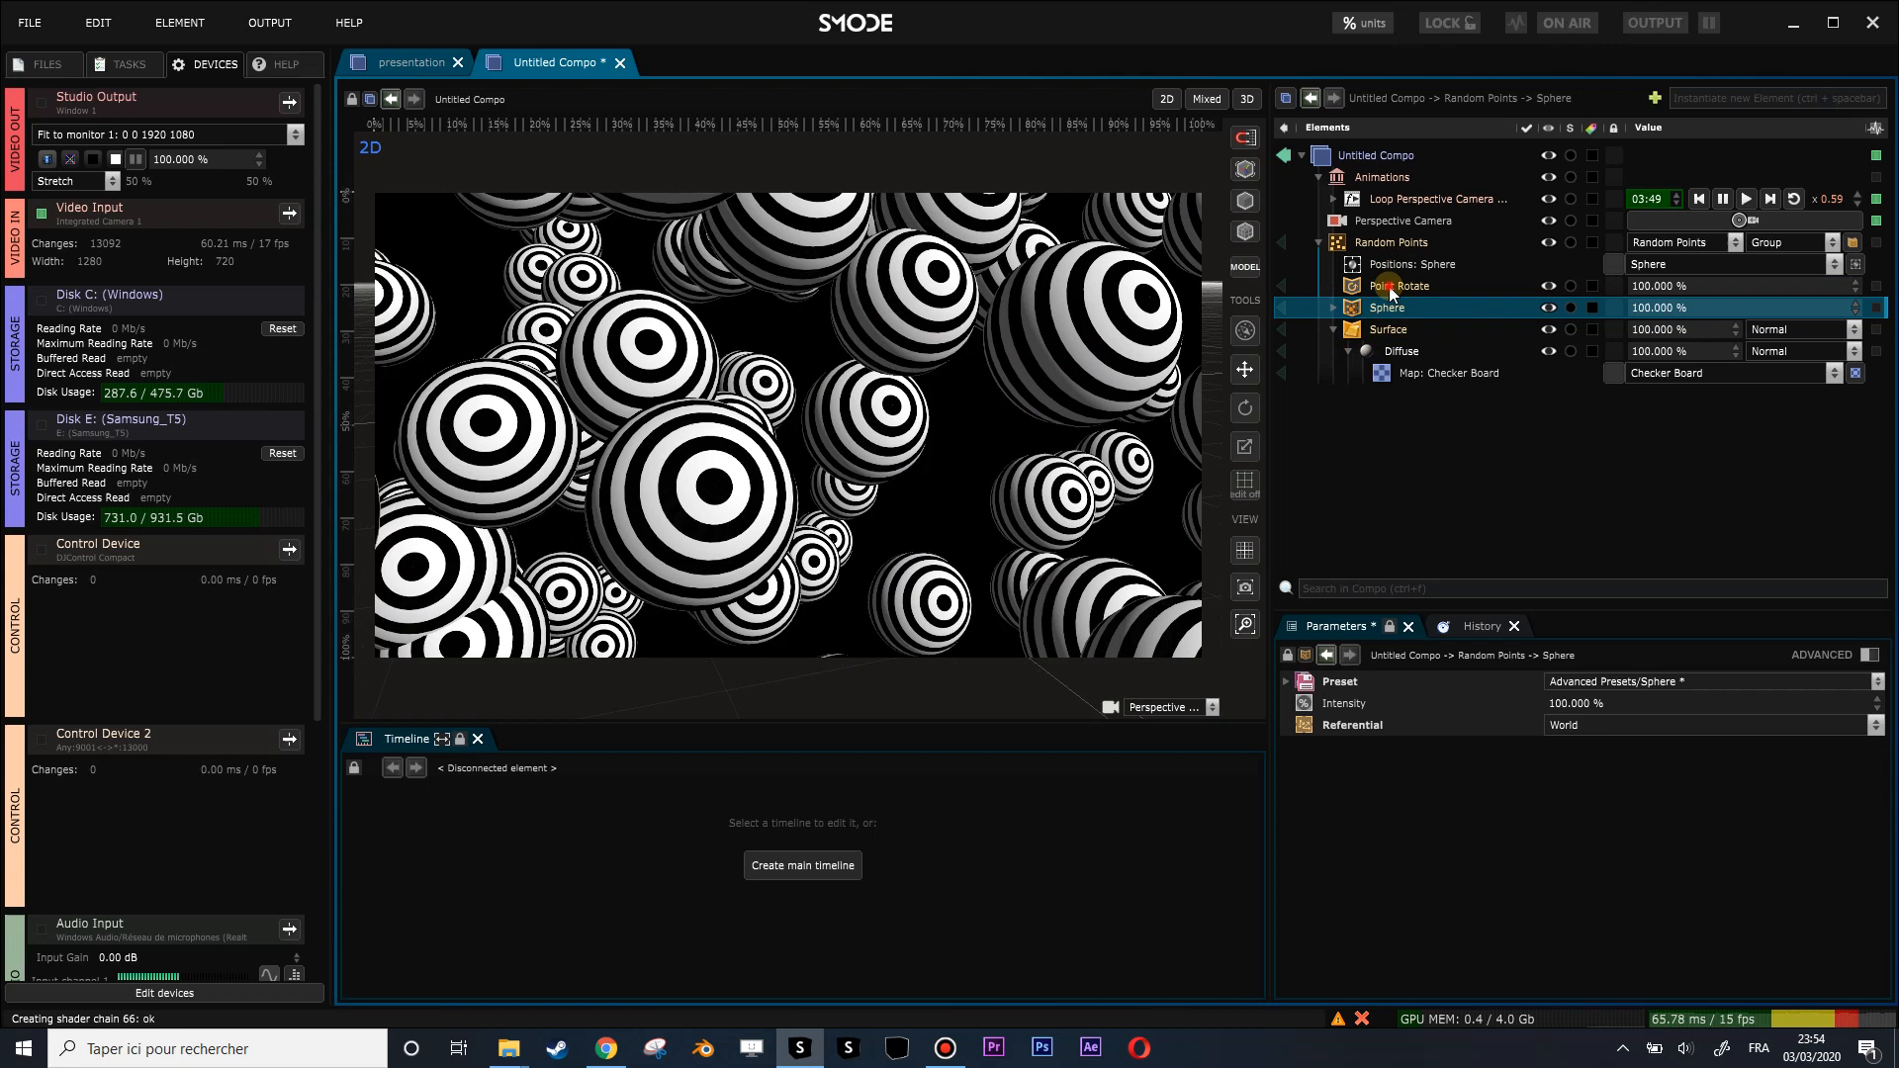
# Add a Function mask to the Point Rotate modifier and set its inner mask type to Random.
pyautogui.rightClick(1389, 285)
pyautogui.moveTo(1307, 358)
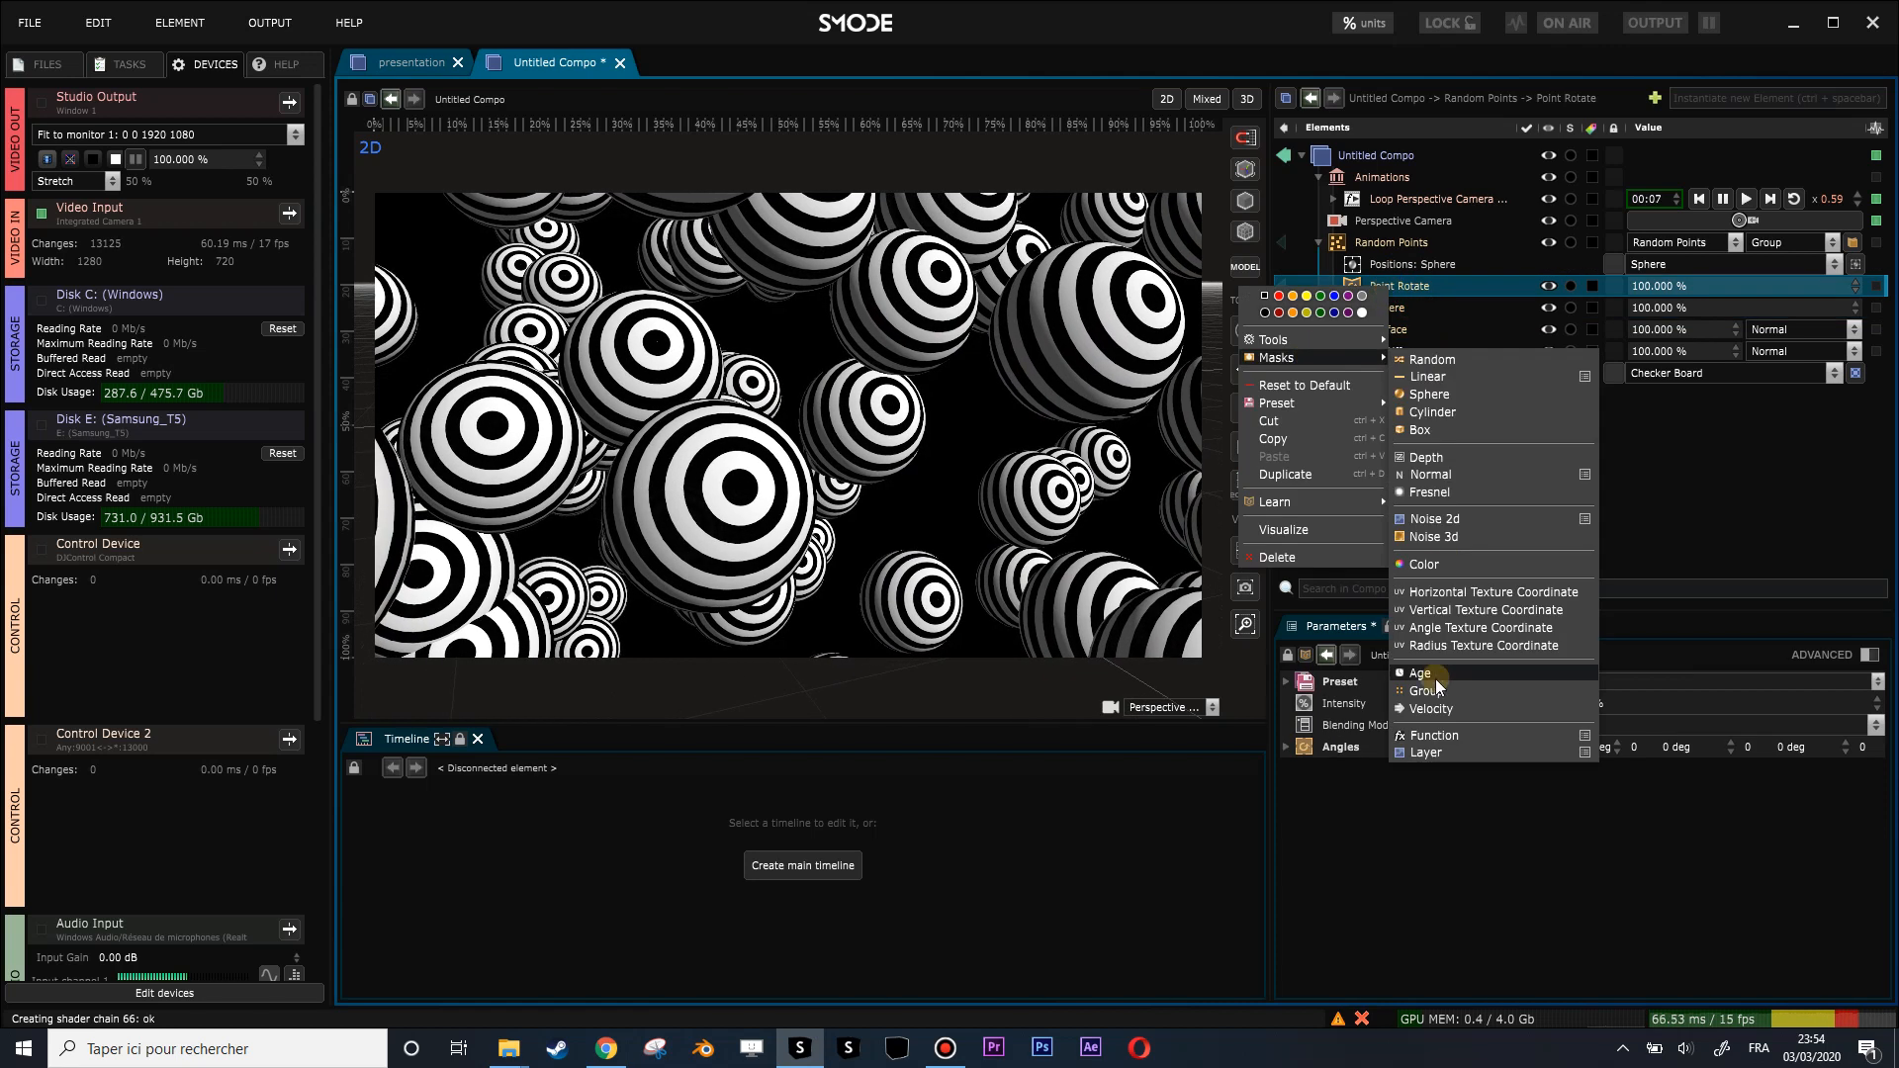
pyautogui.click(1427, 736)
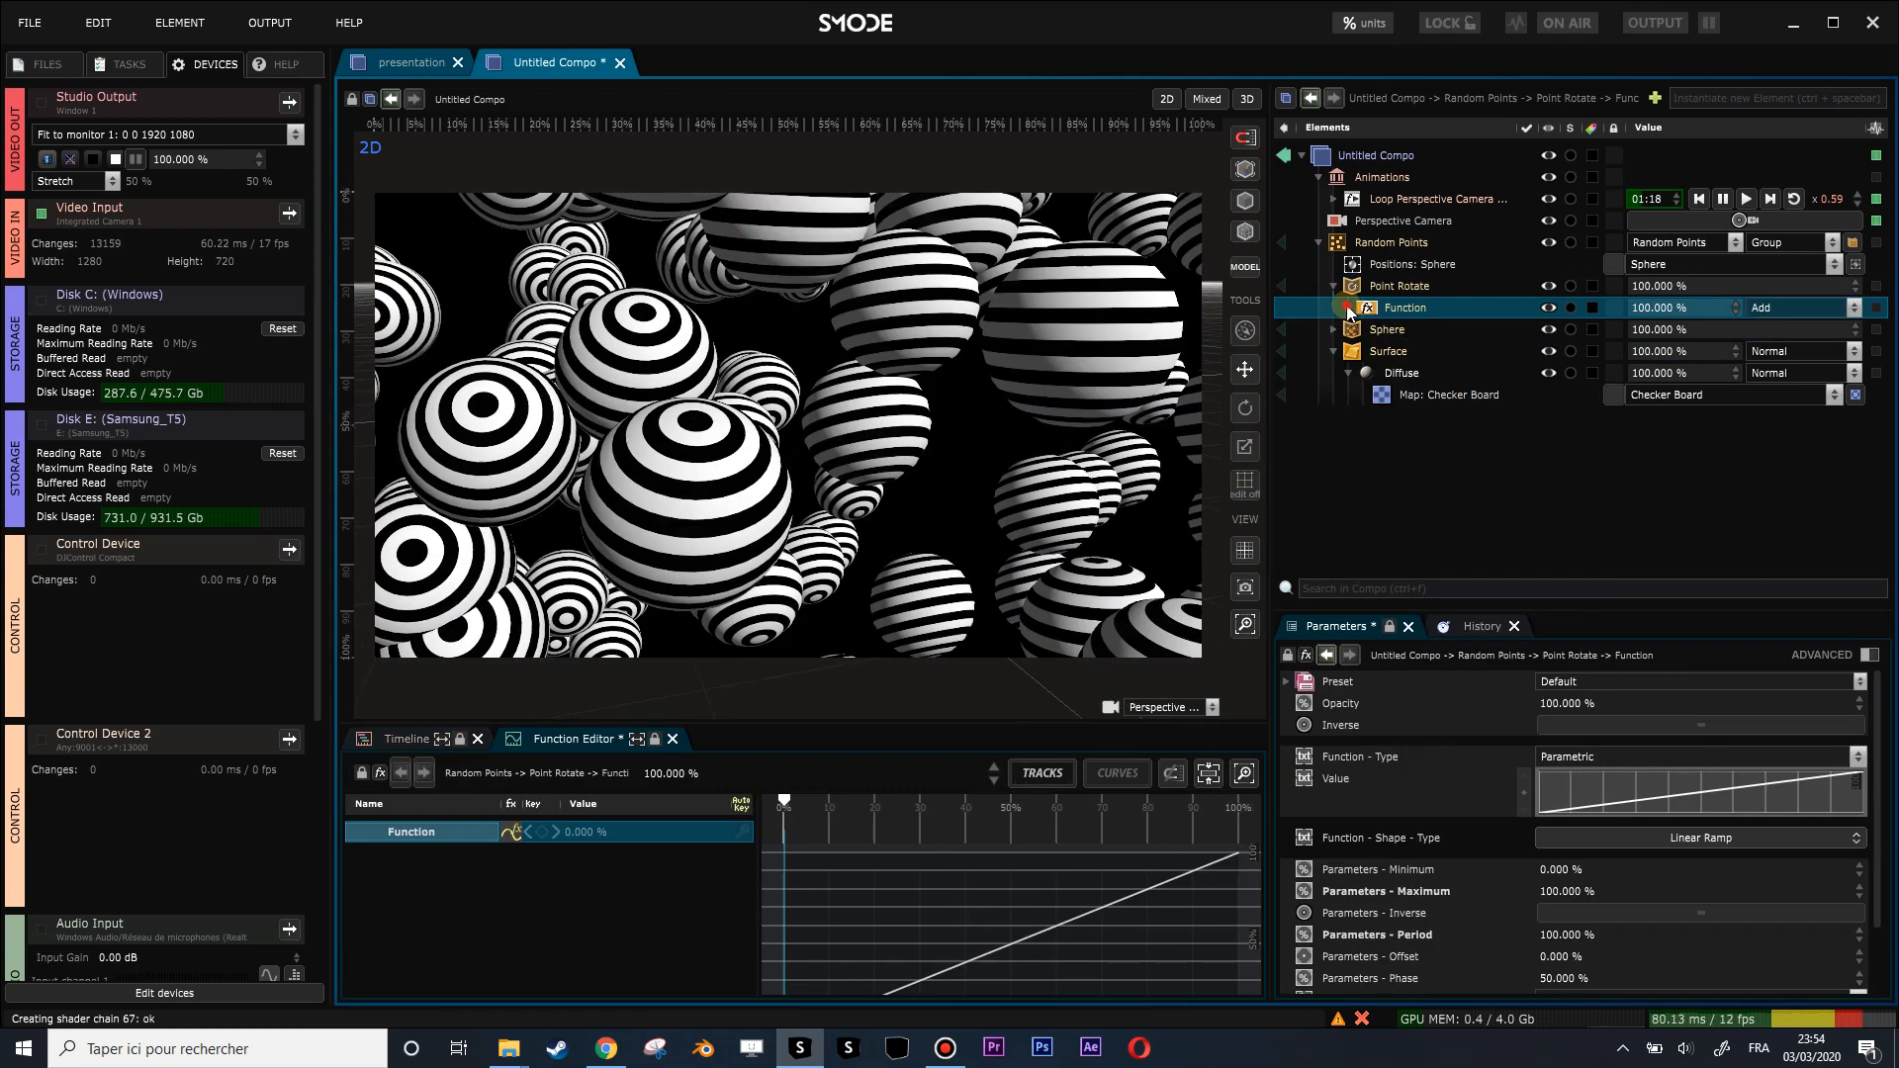
pyautogui.click(1348, 308)
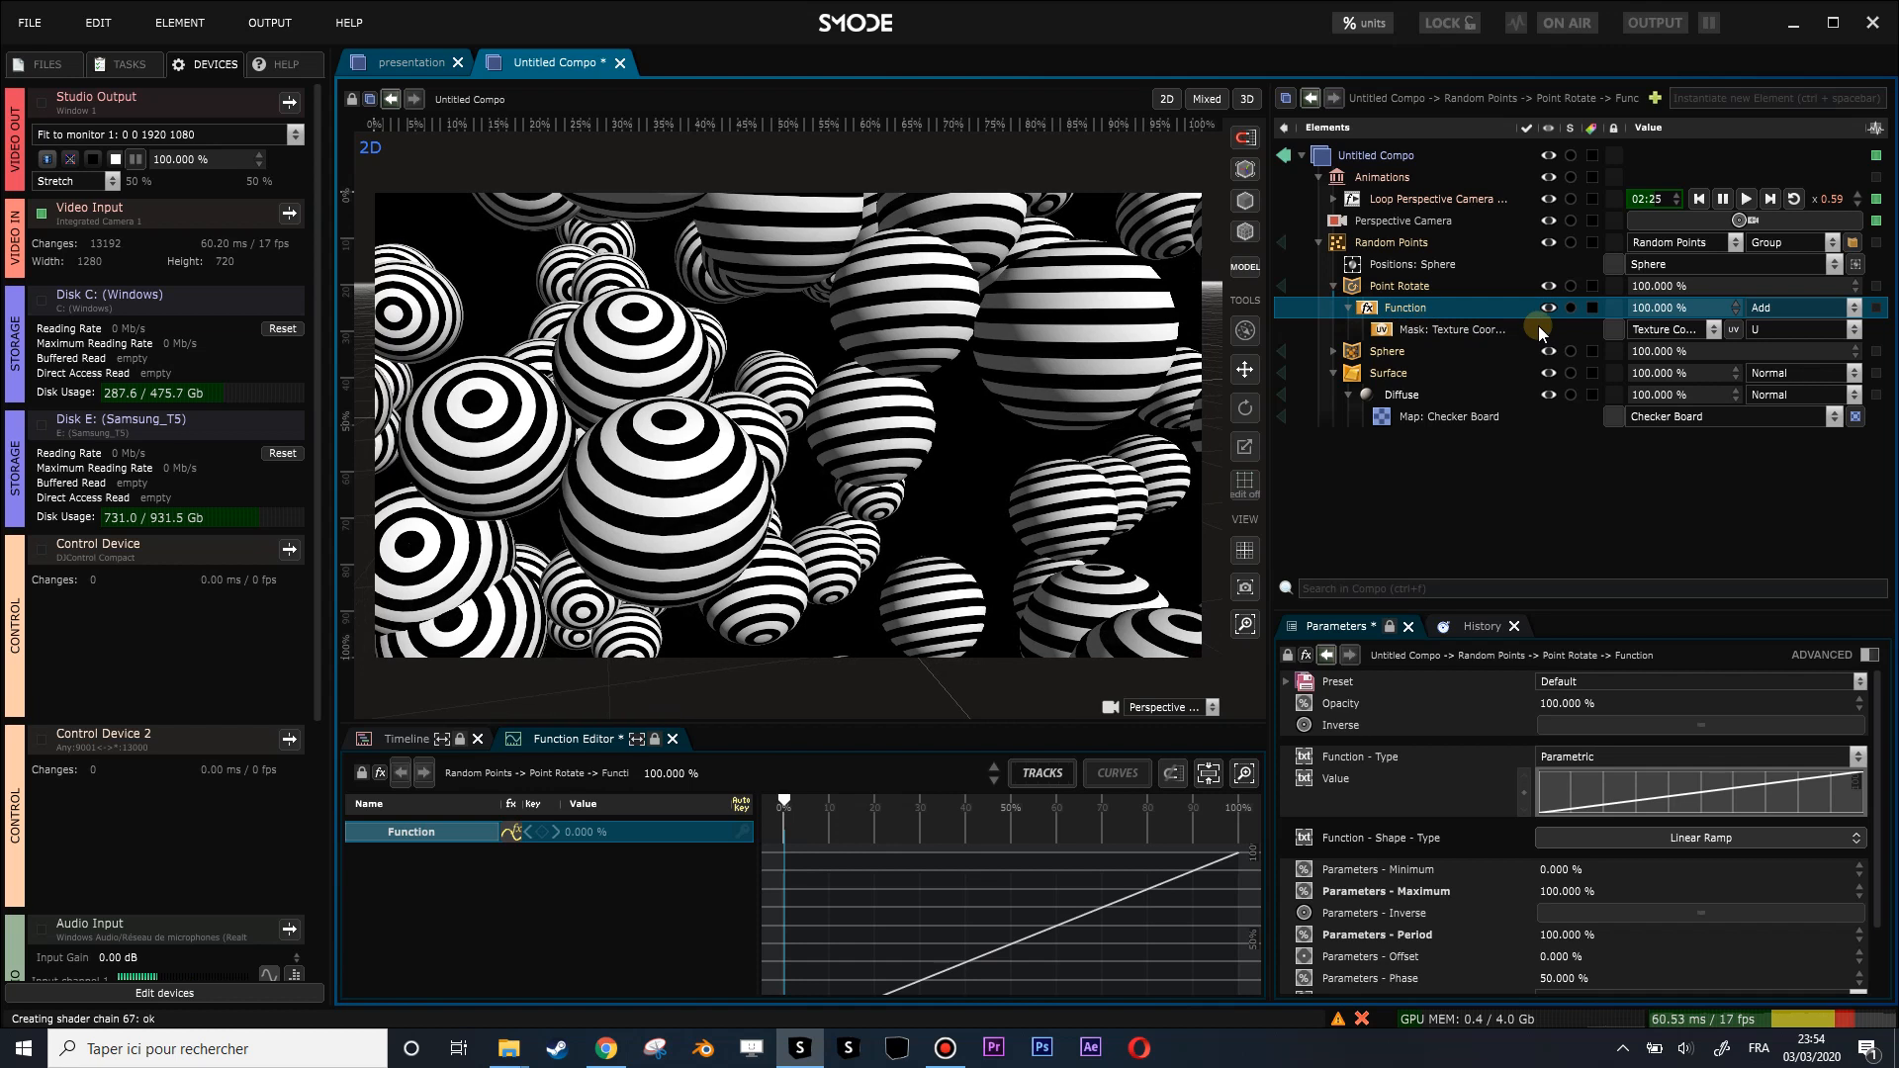
pyautogui.click(1668, 329)
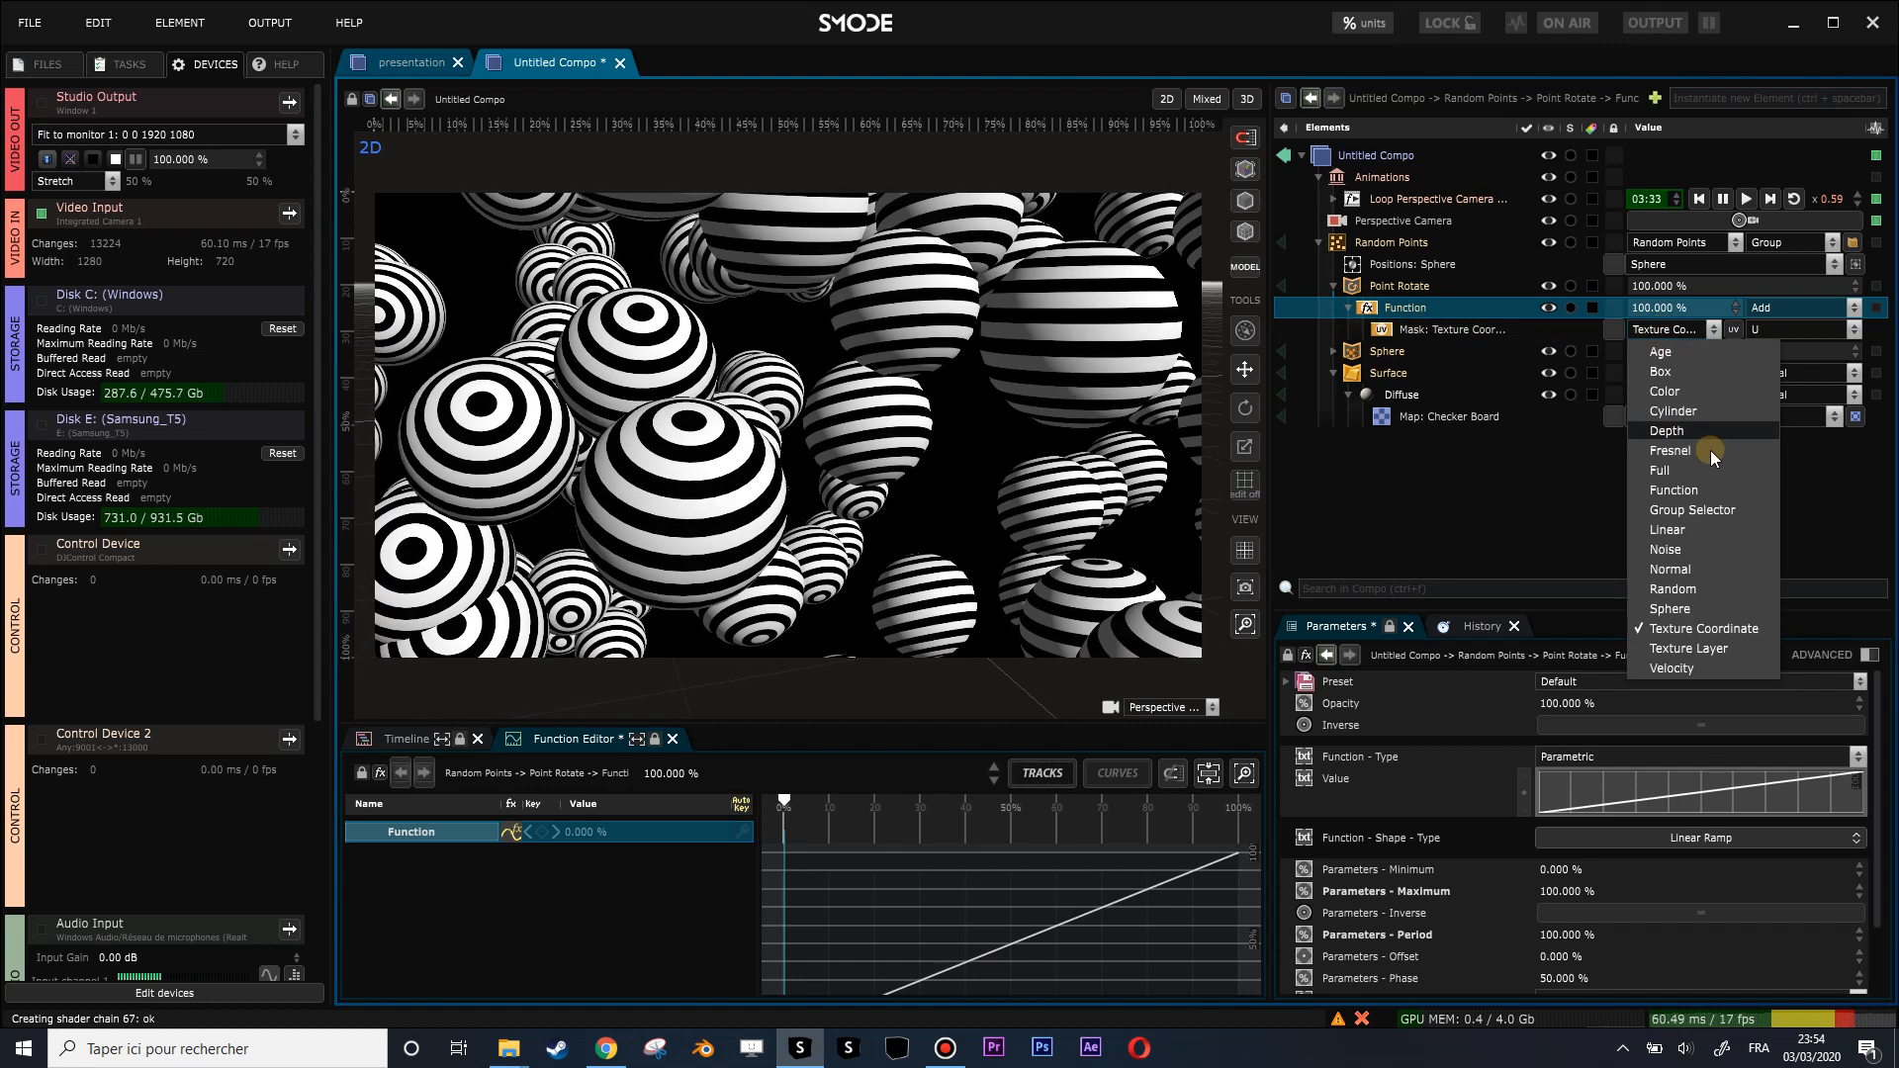
pyautogui.click(1703, 591)
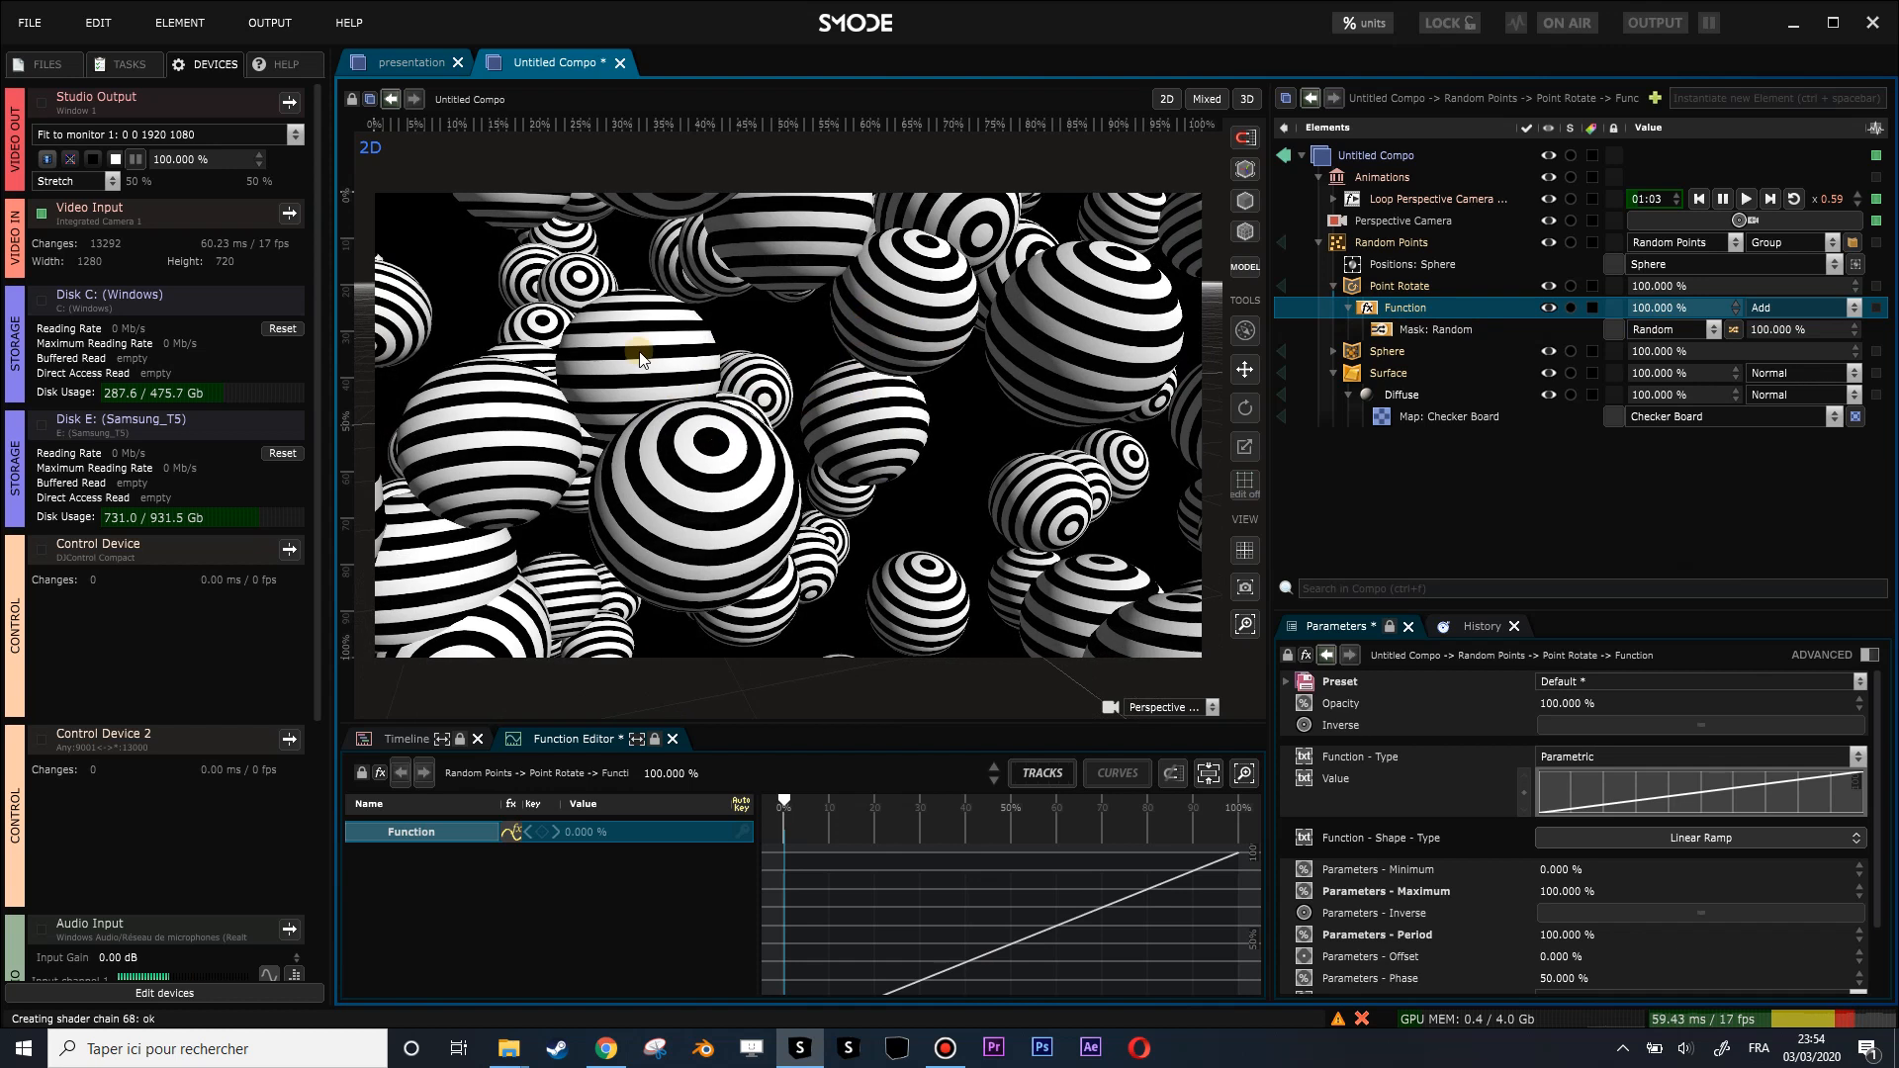
pyautogui.click(1427, 332)
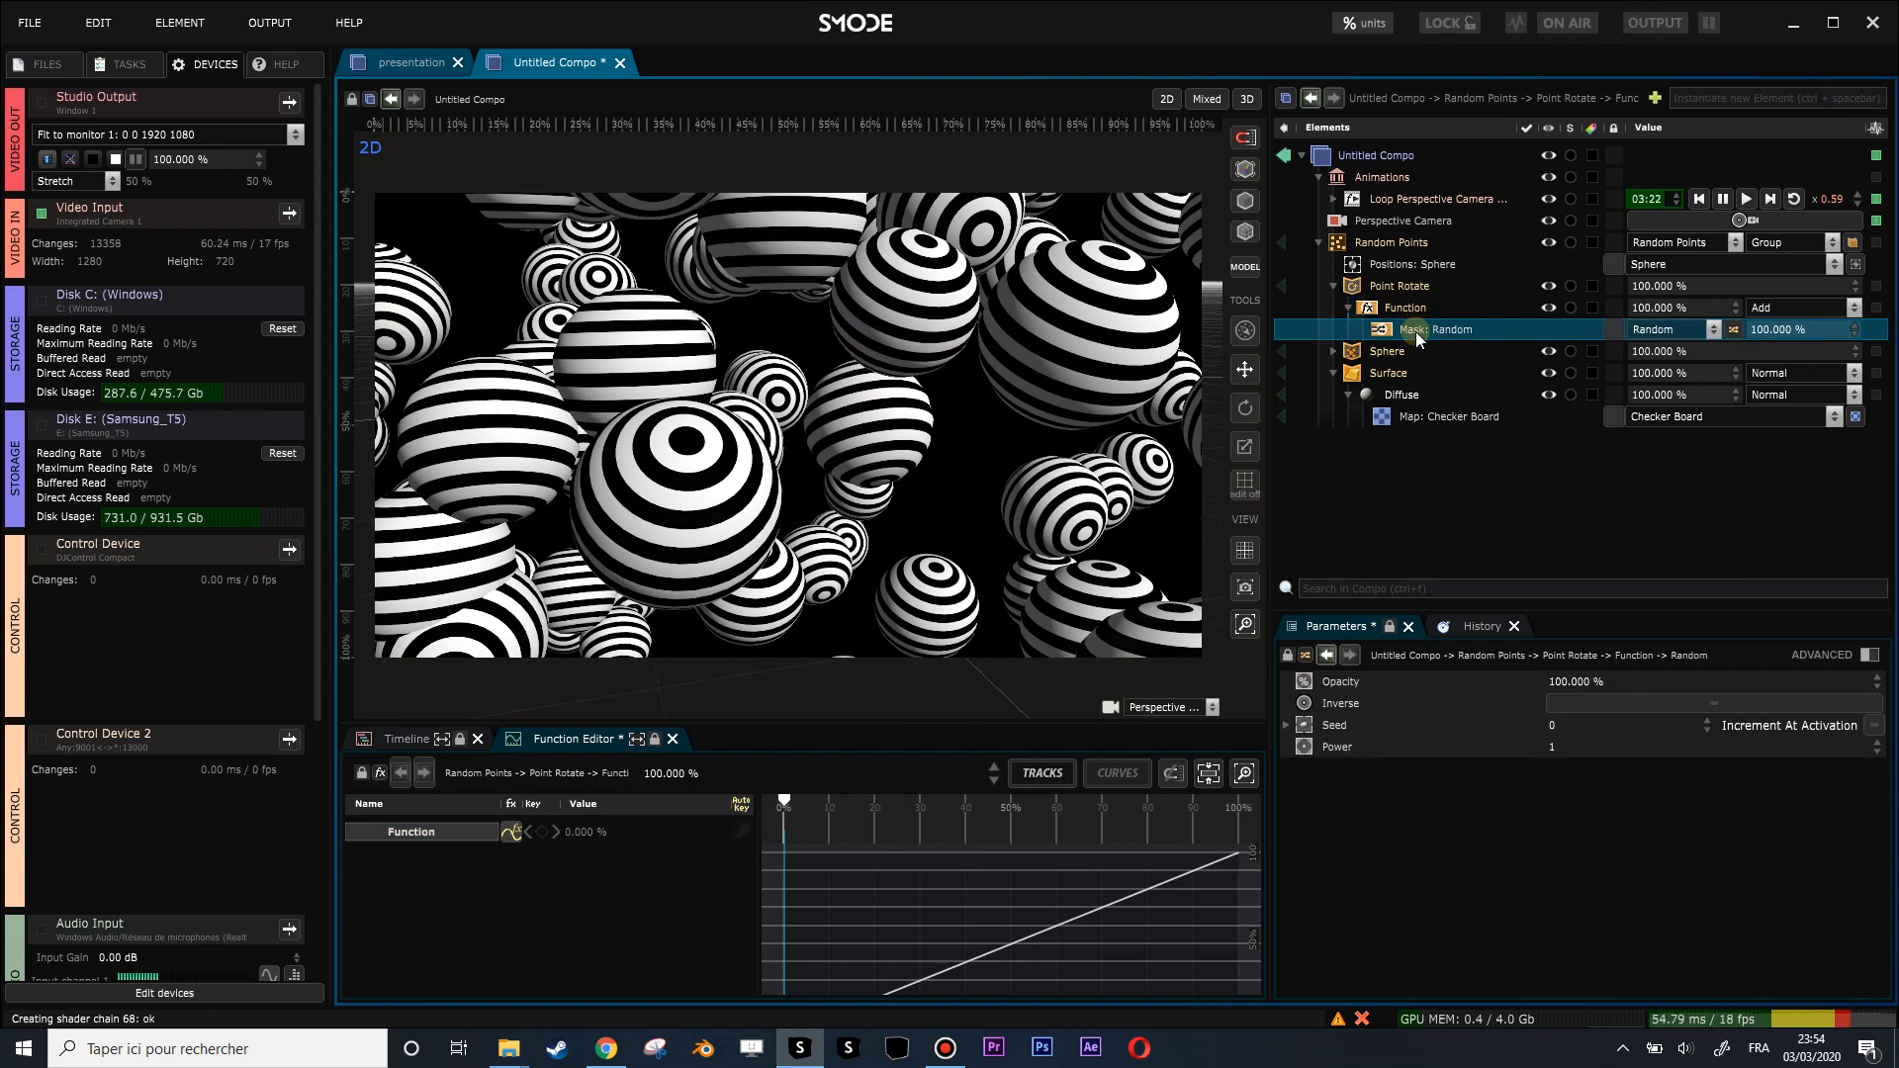
pyautogui.click(1395, 310)
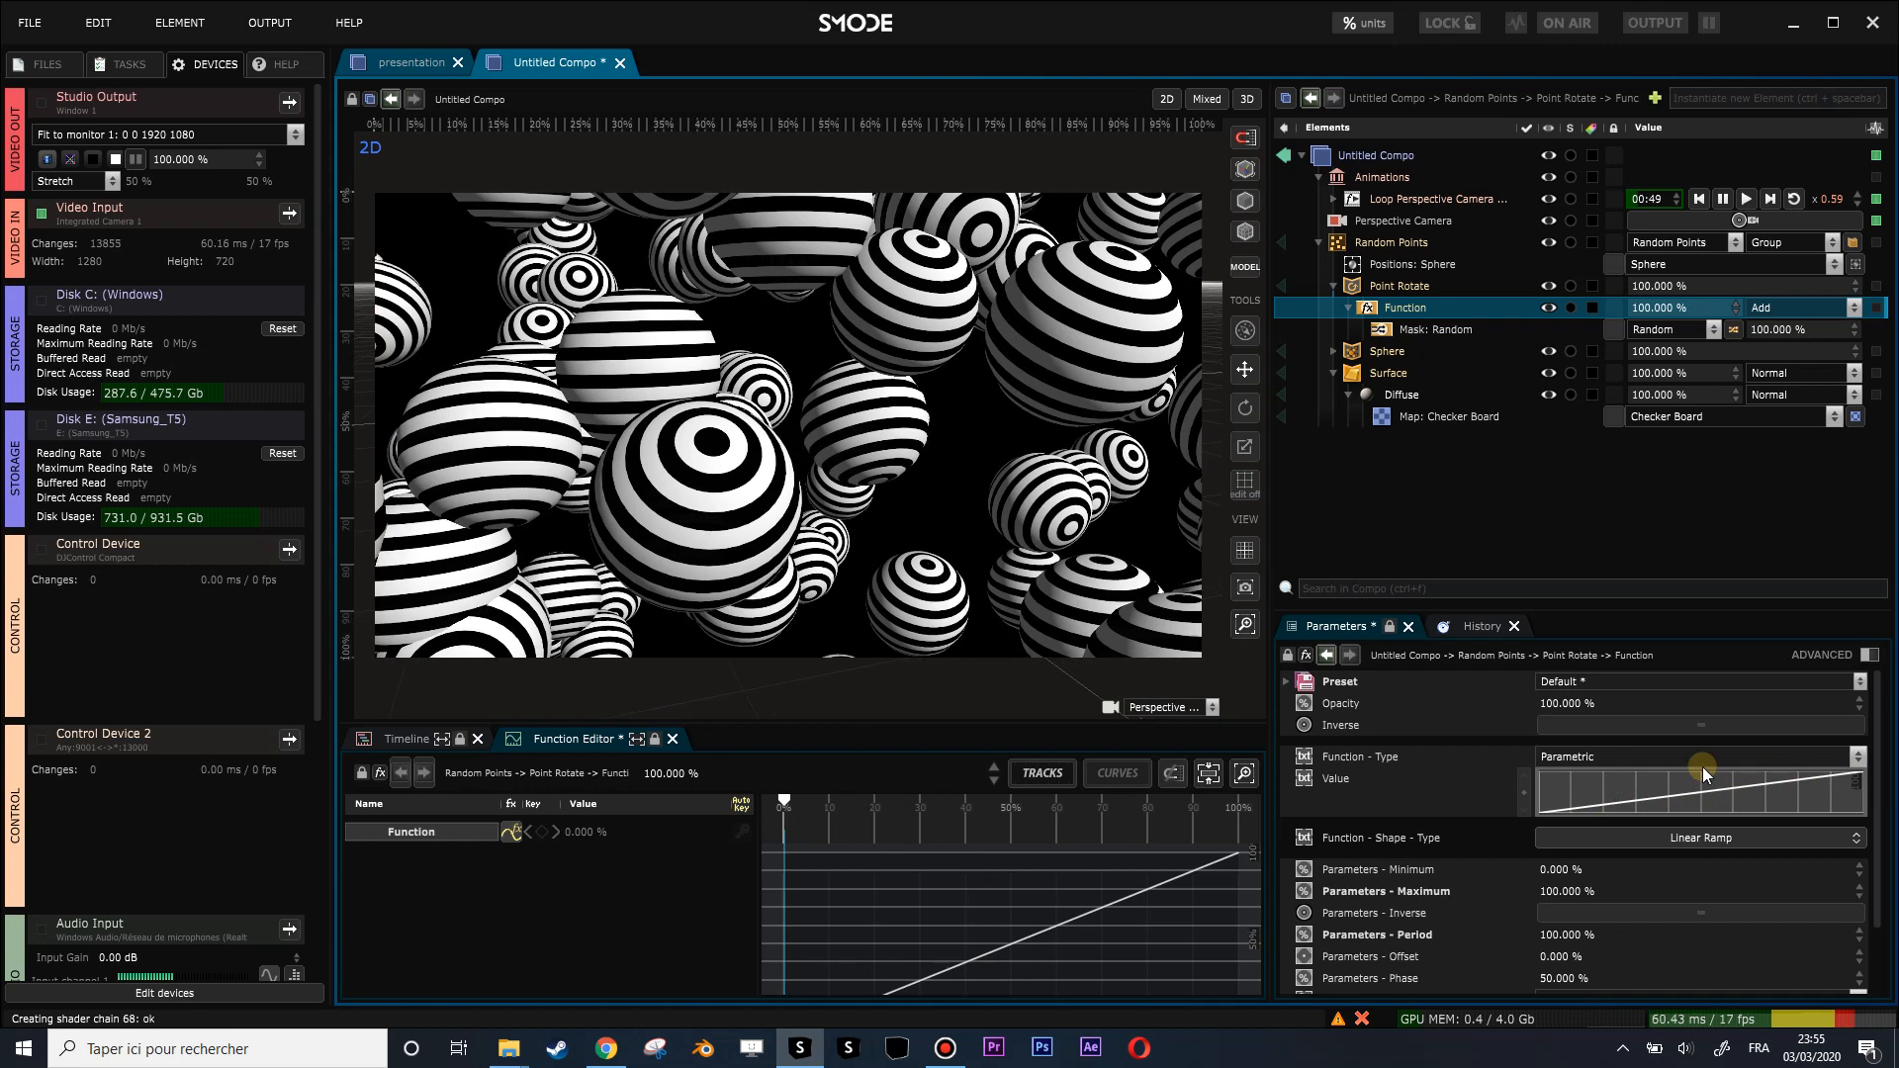
# Change the Function mask's shape type to Square and set its inner Random mask's seed to 10.
pyautogui.click(1660, 840)
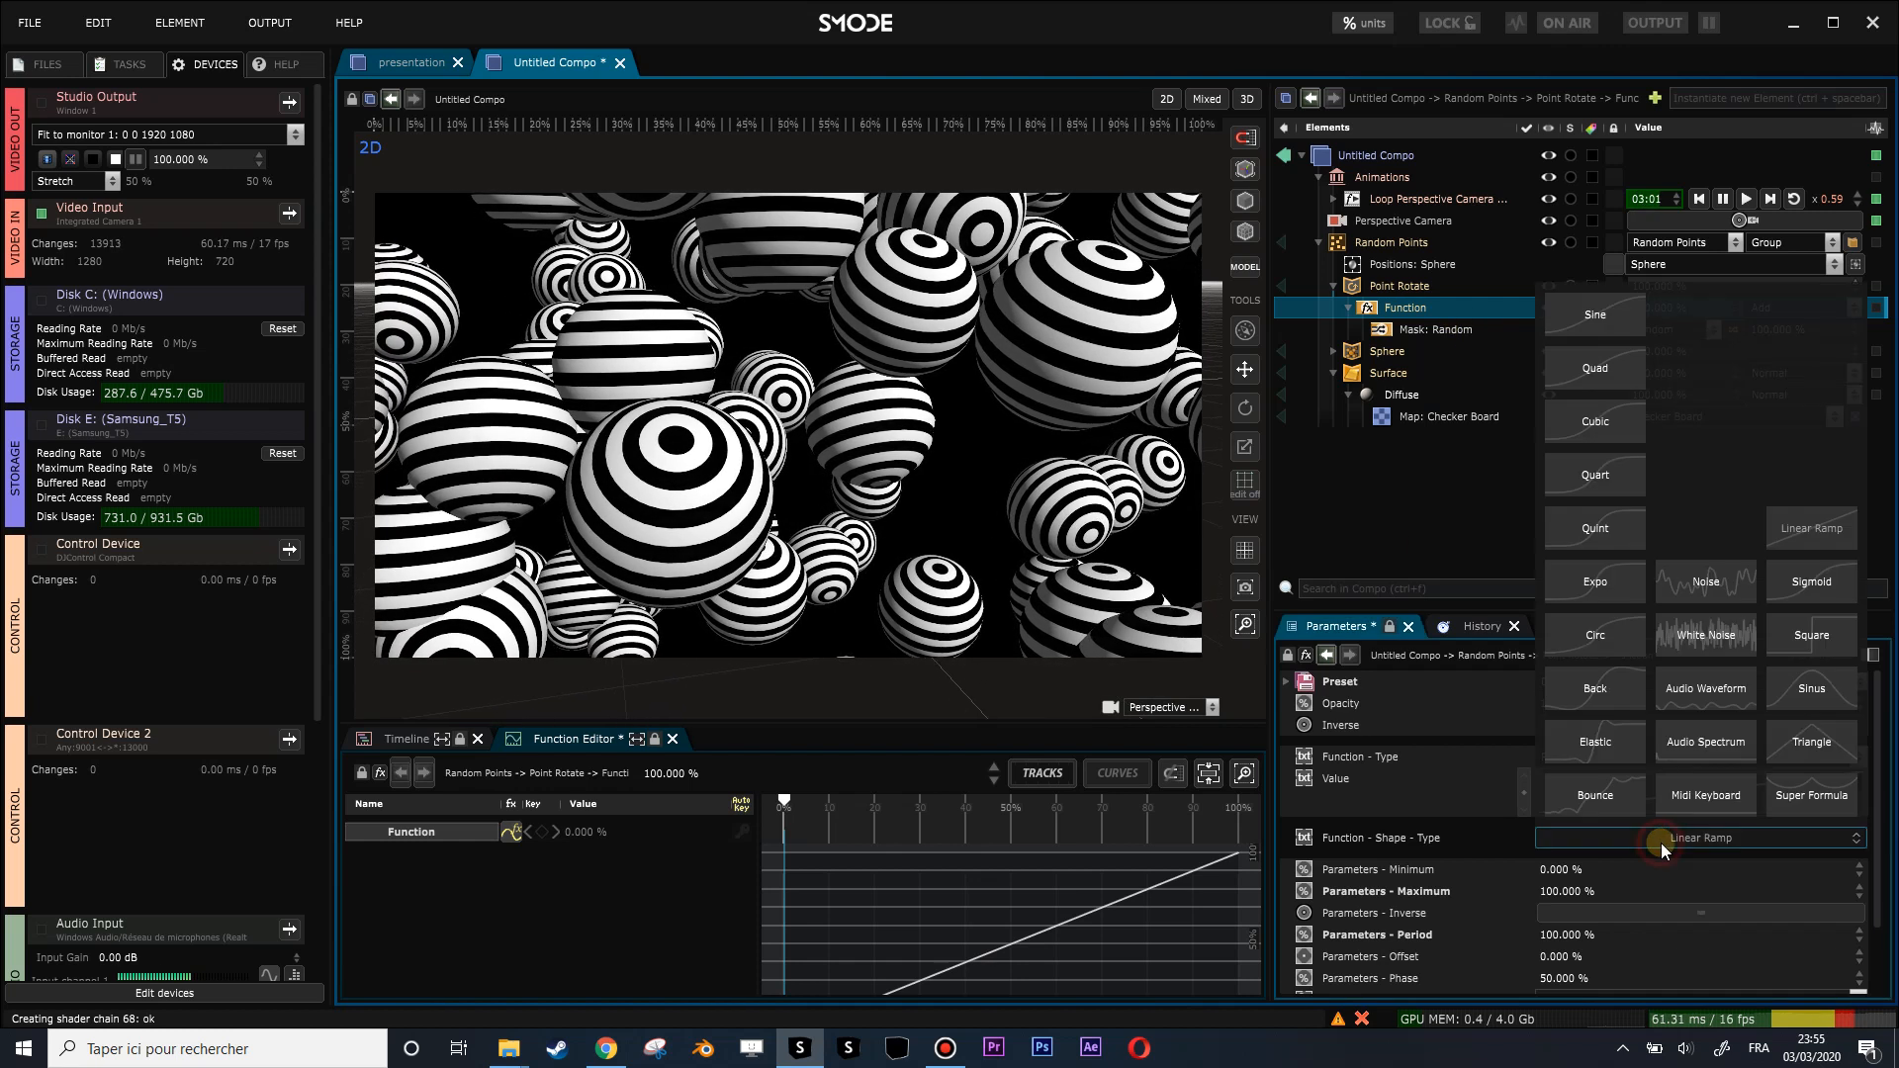
pyautogui.click(1789, 647)
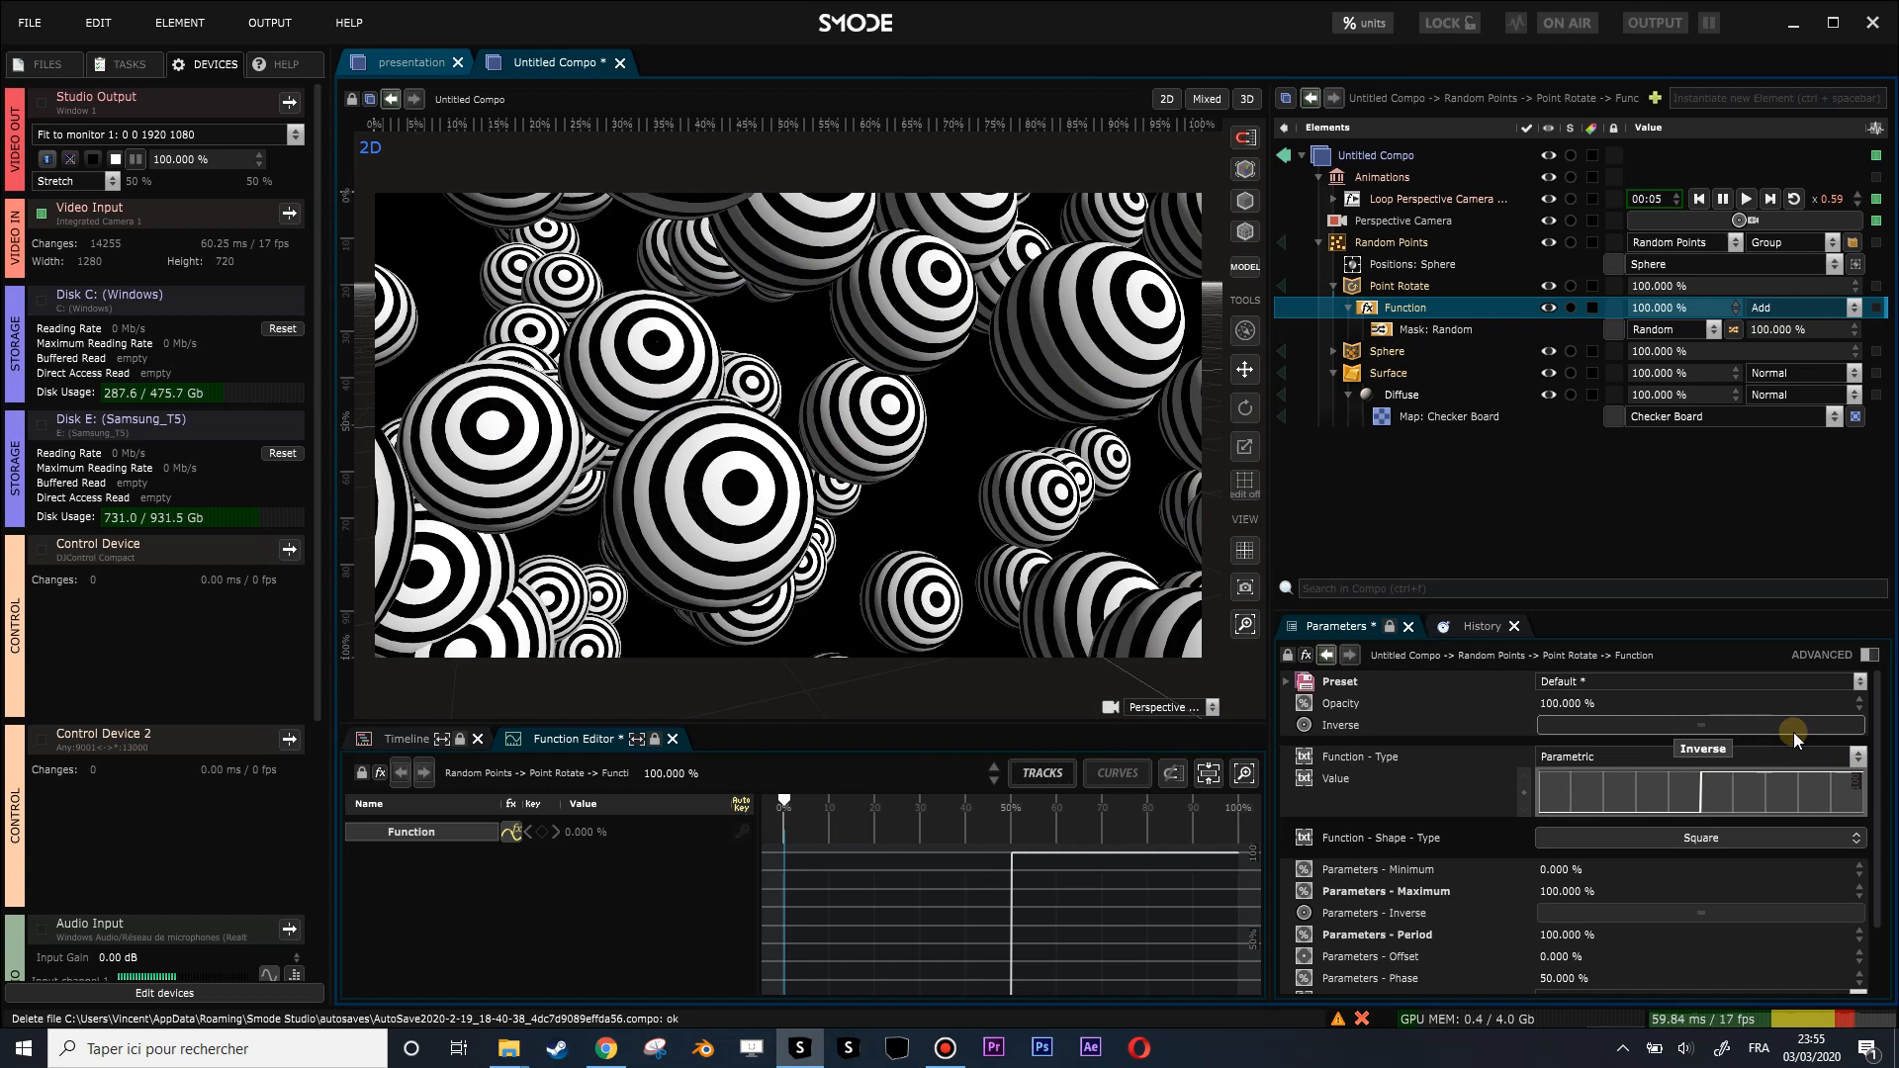
pyautogui.click(1434, 329)
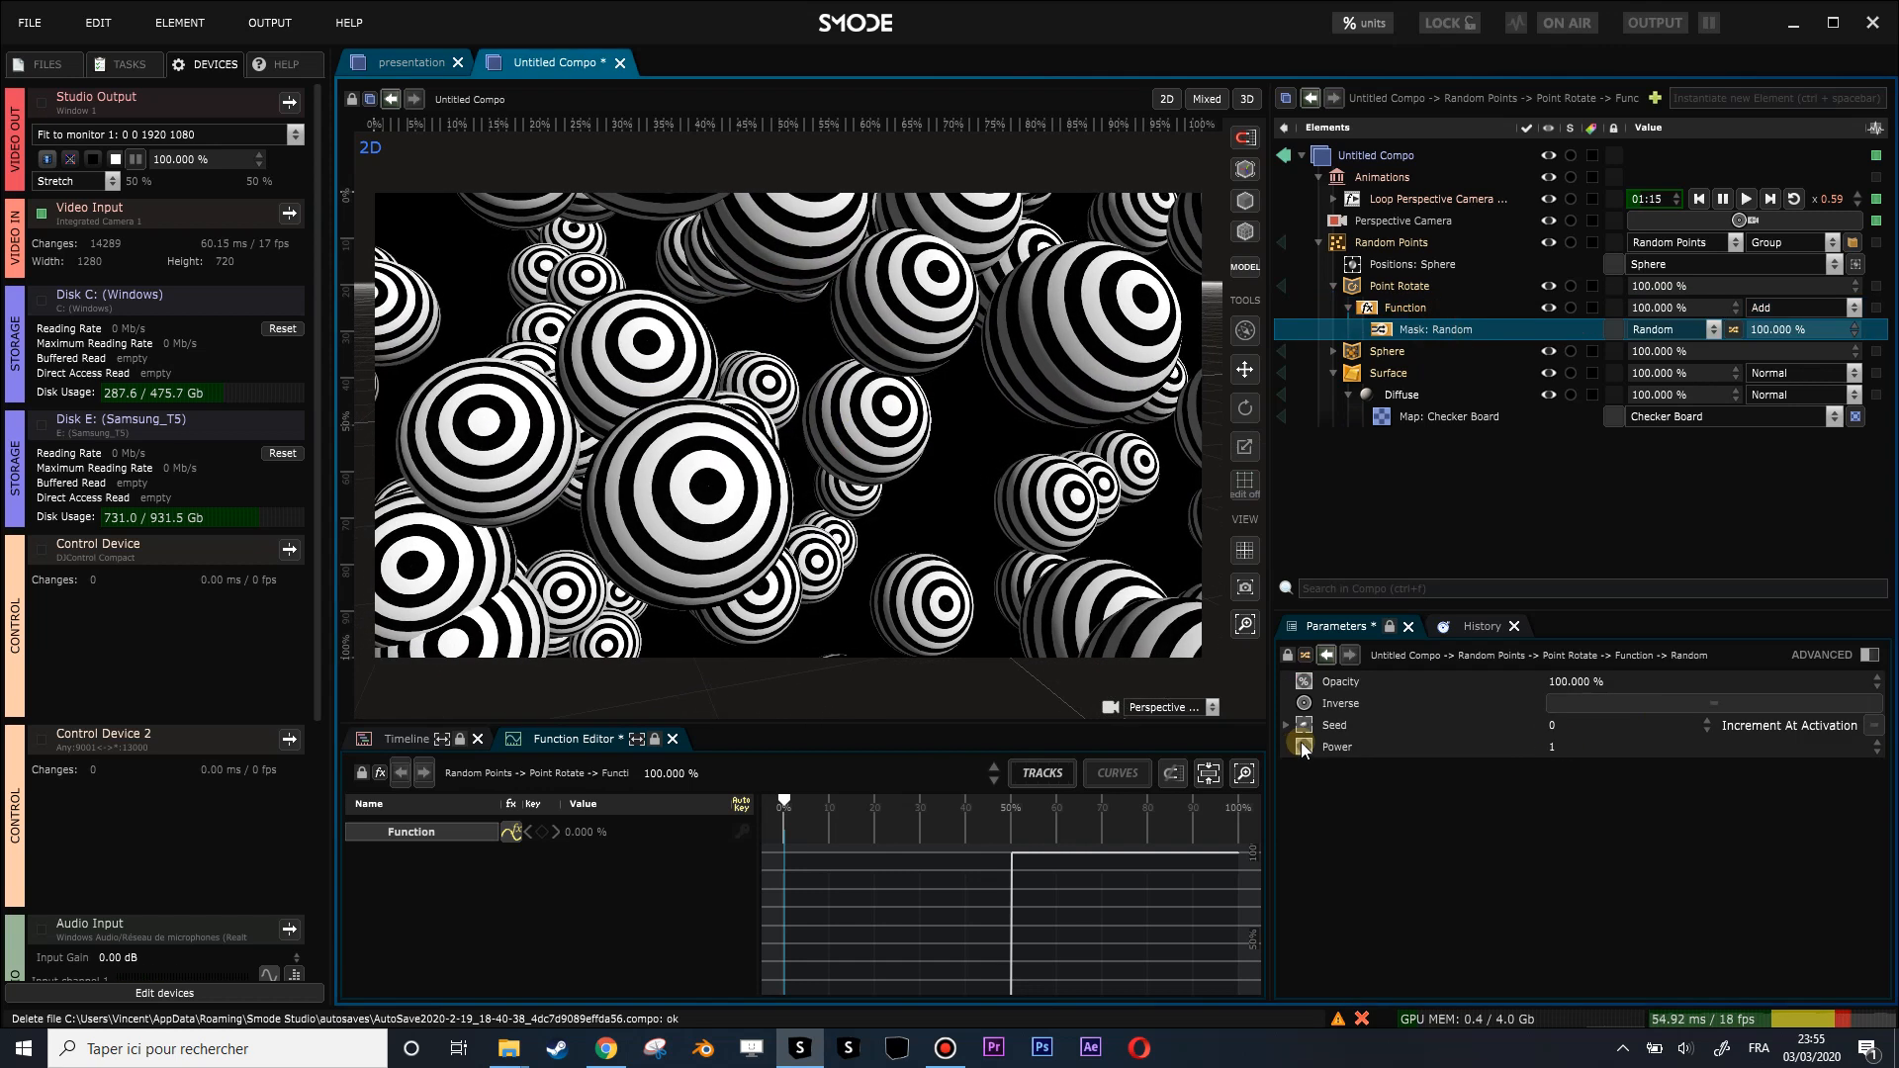
pyautogui.click(1551, 725)
pyautogui.write('5')
pyautogui.moveTo(1582, 725); pyautogui.dragTo(1582, 653)
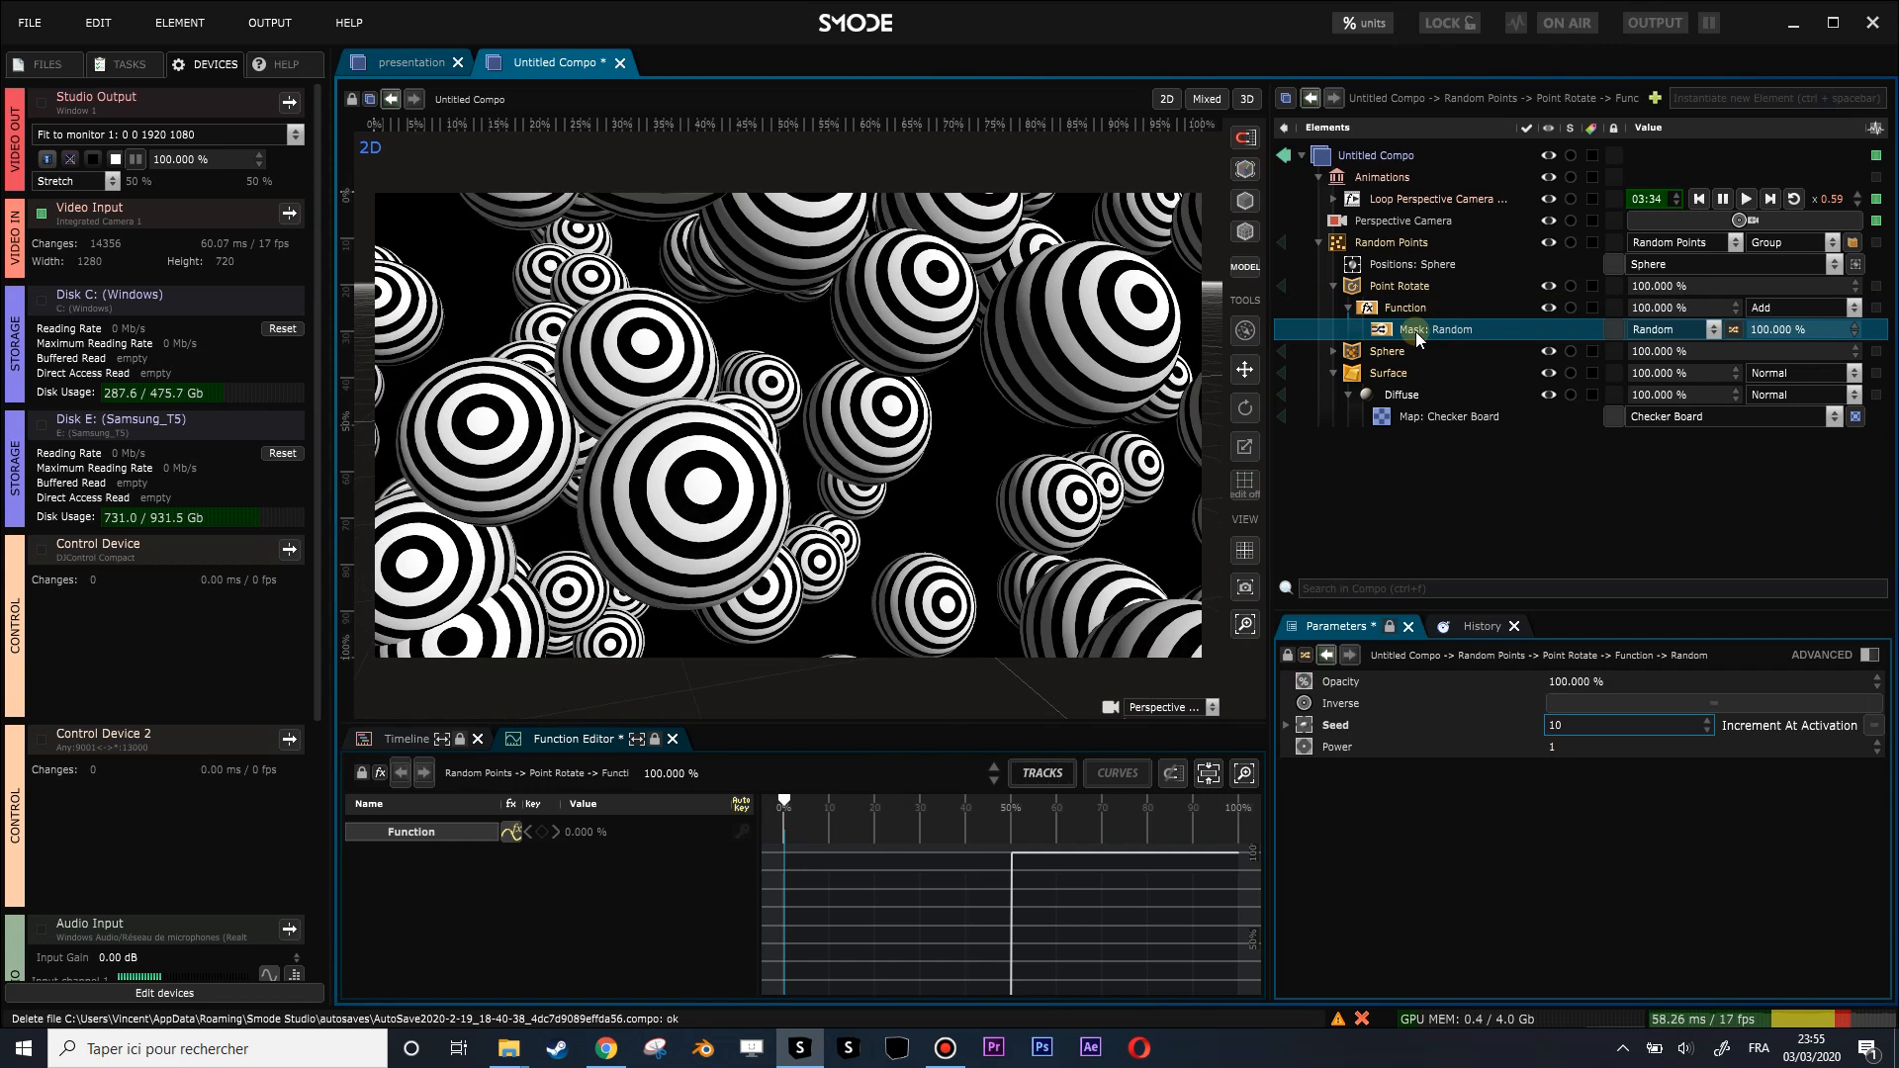
# Set the Function mask's phase to 50.3 % and collapse the Point Rotate modifier in the element tree.
pyautogui.click(1460, 304)
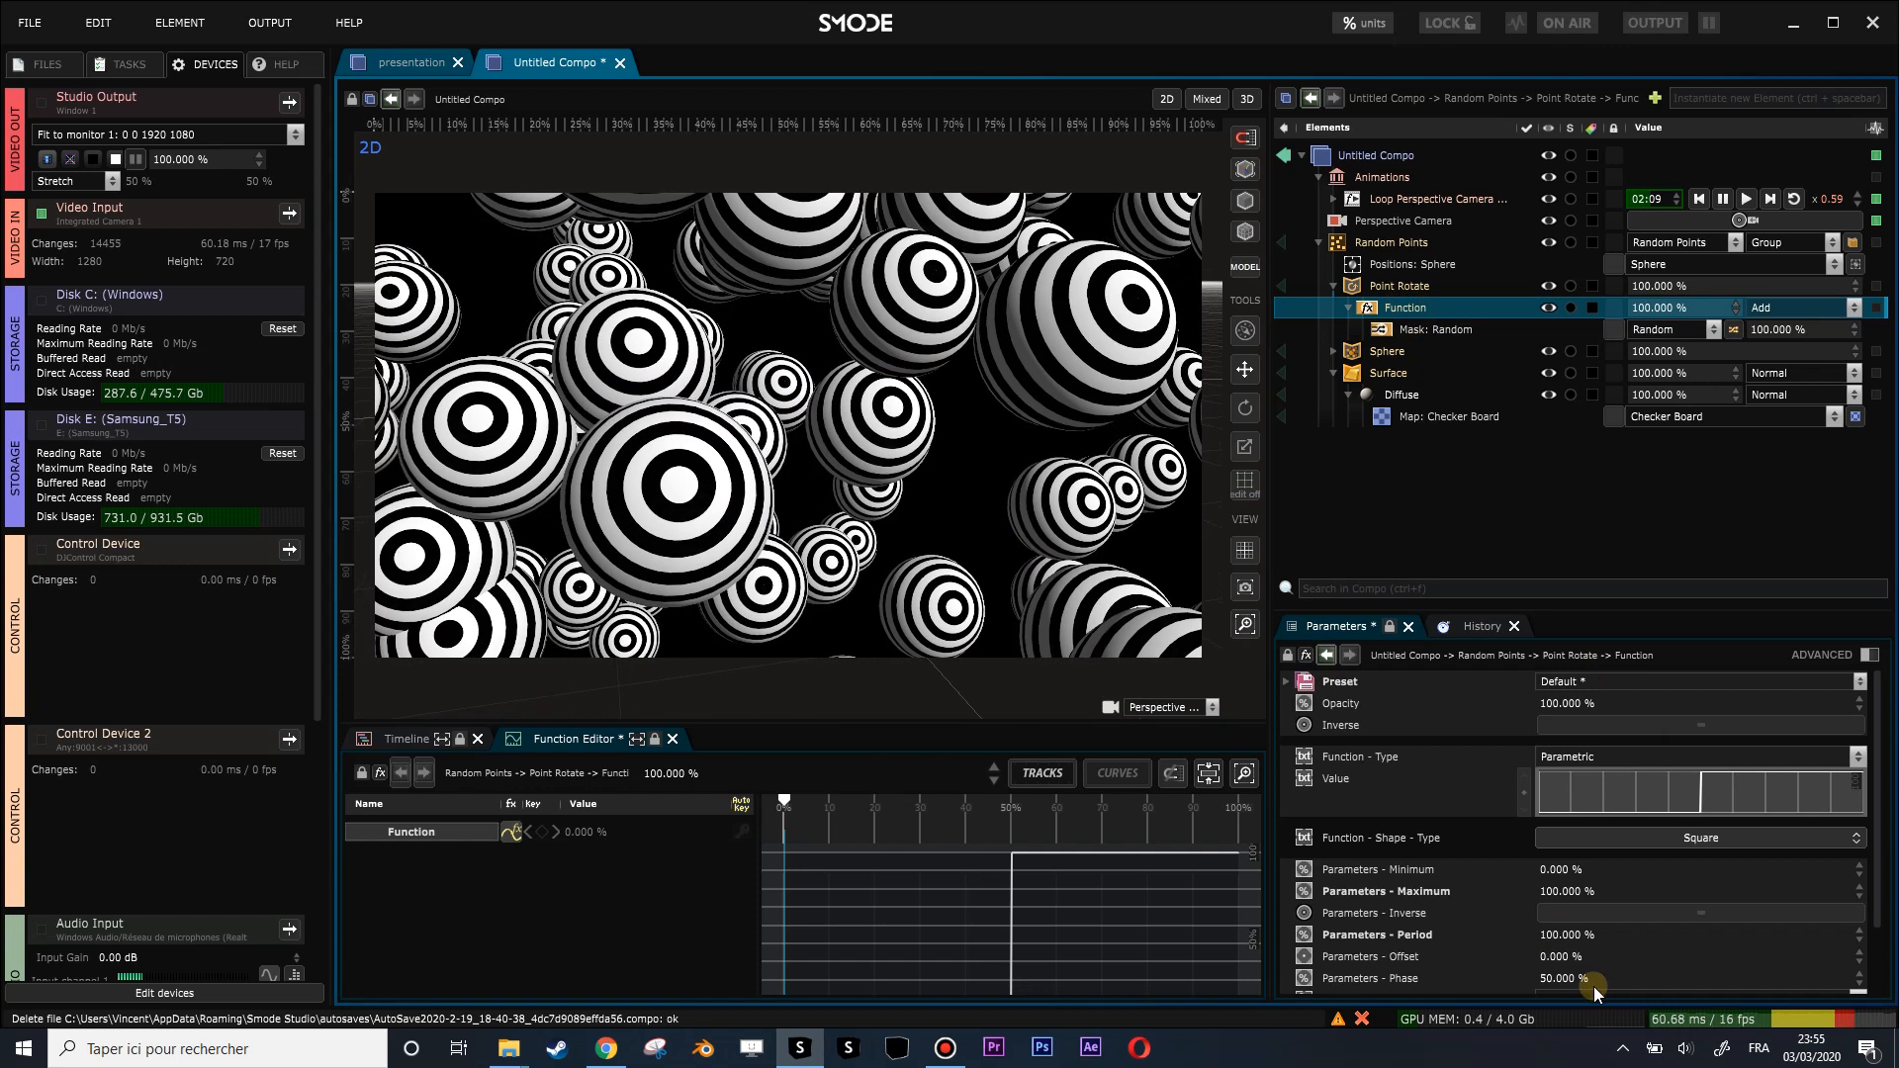
pyautogui.moveTo(1594, 987)
pyautogui.mouseDown()
pyautogui.moveTo(1504, 987)
pyautogui.moveTo(1593, 987)
pyautogui.mouseUp()
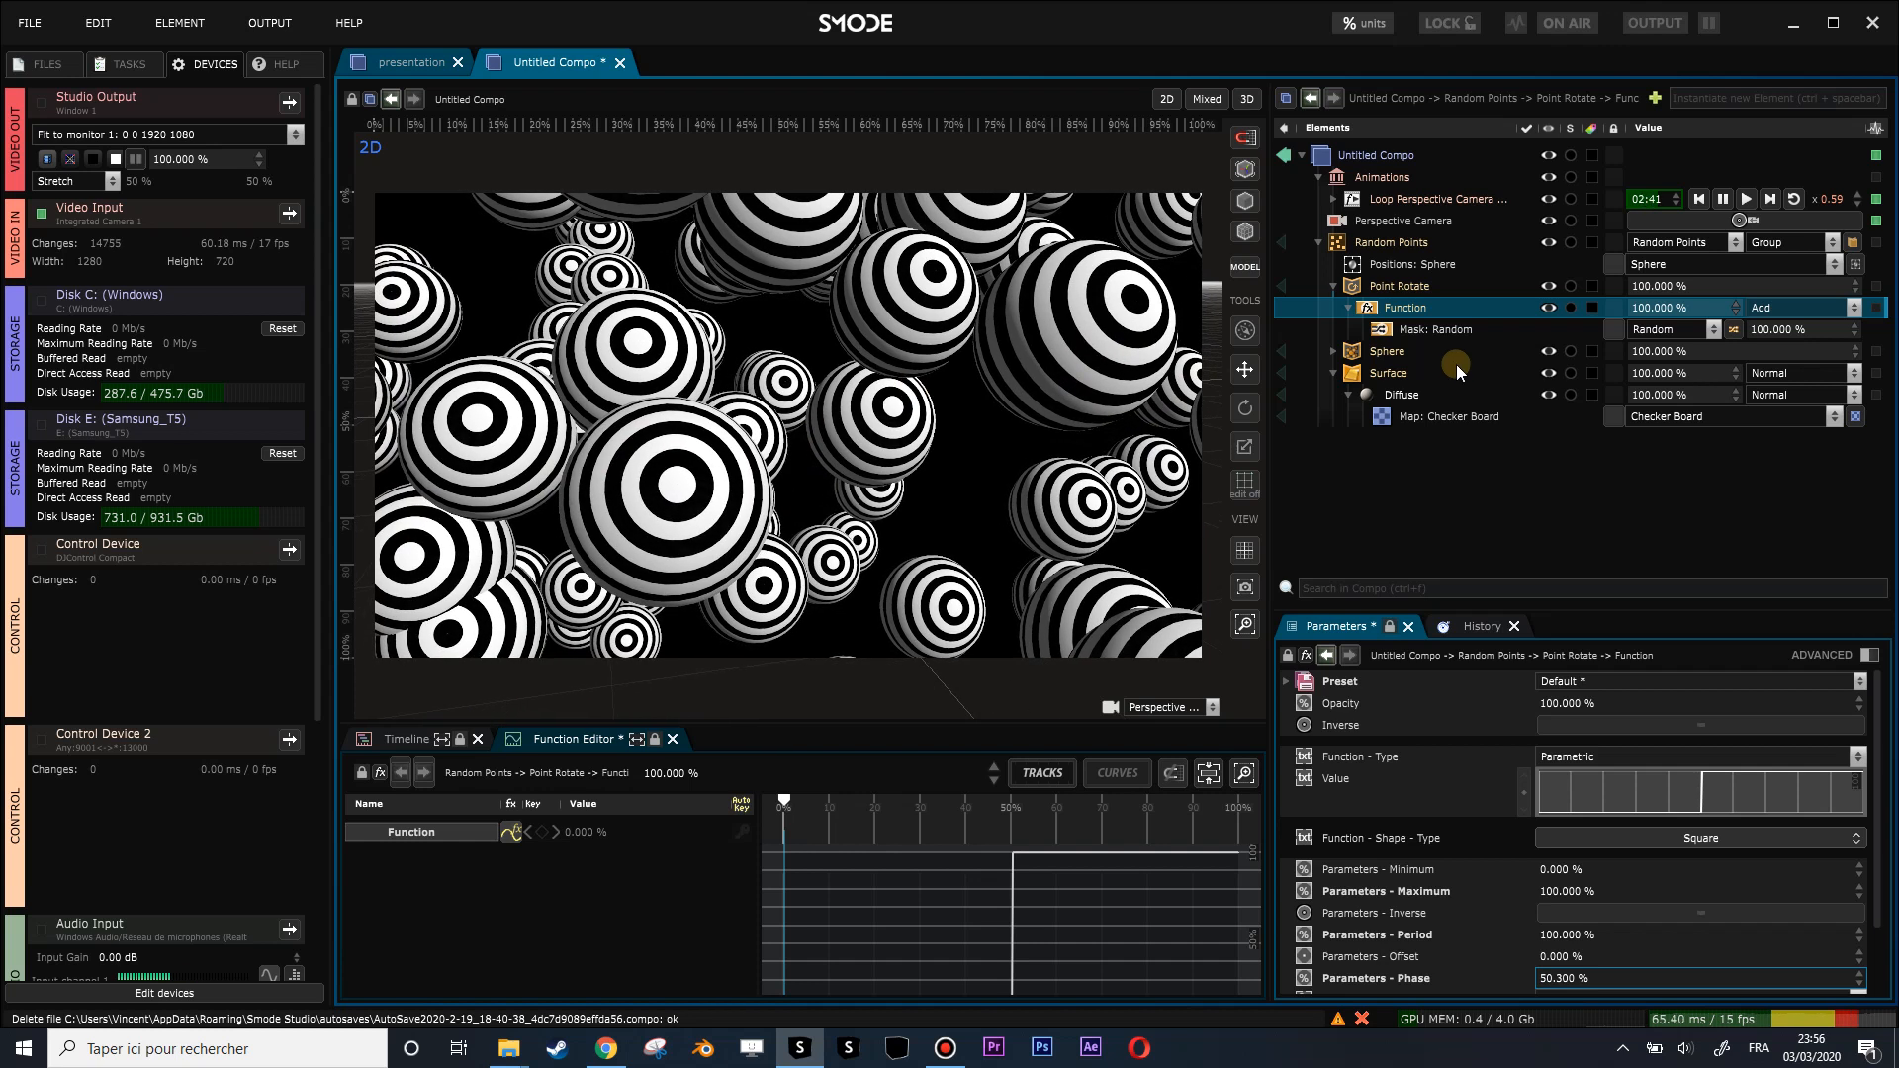
pyautogui.click(1333, 287)
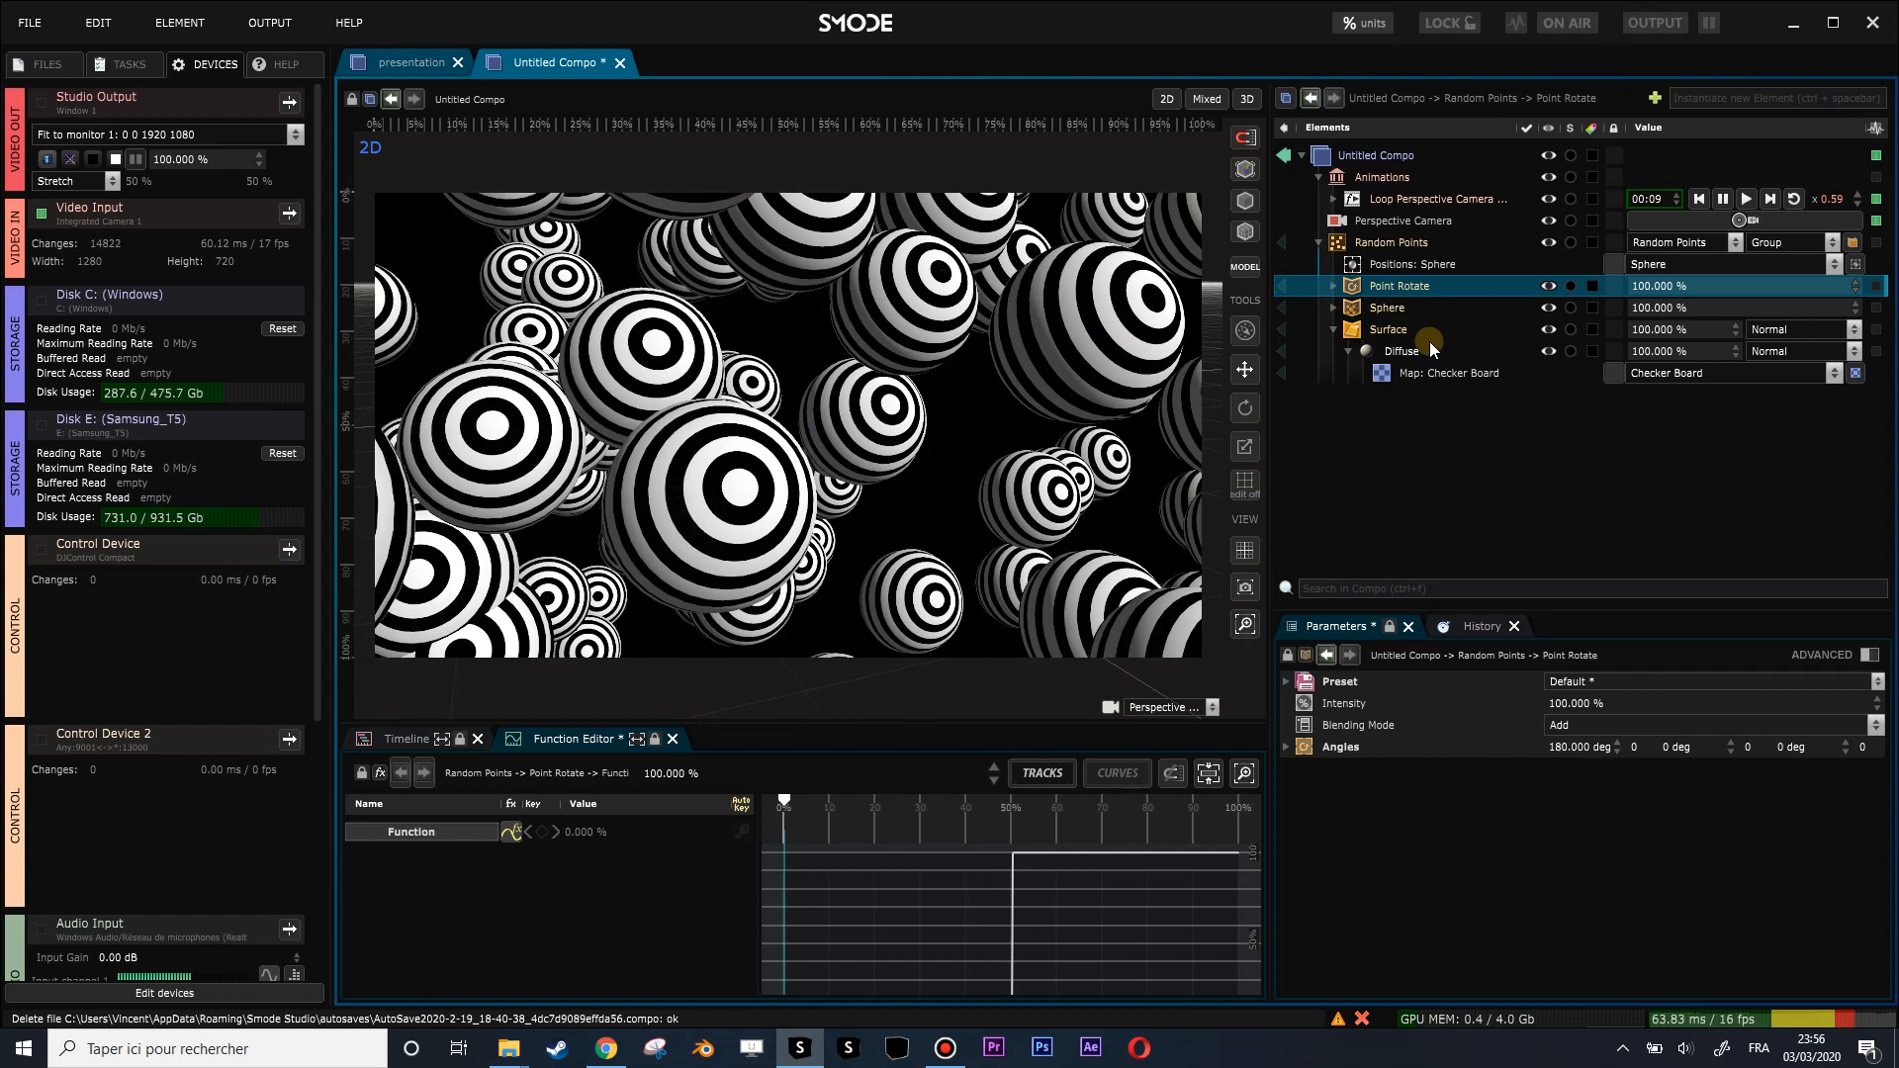
# Disable the Animations group that holds the looping camera animation and collapse it.
pyautogui.click(1334, 200)
pyautogui.click(1341, 245)
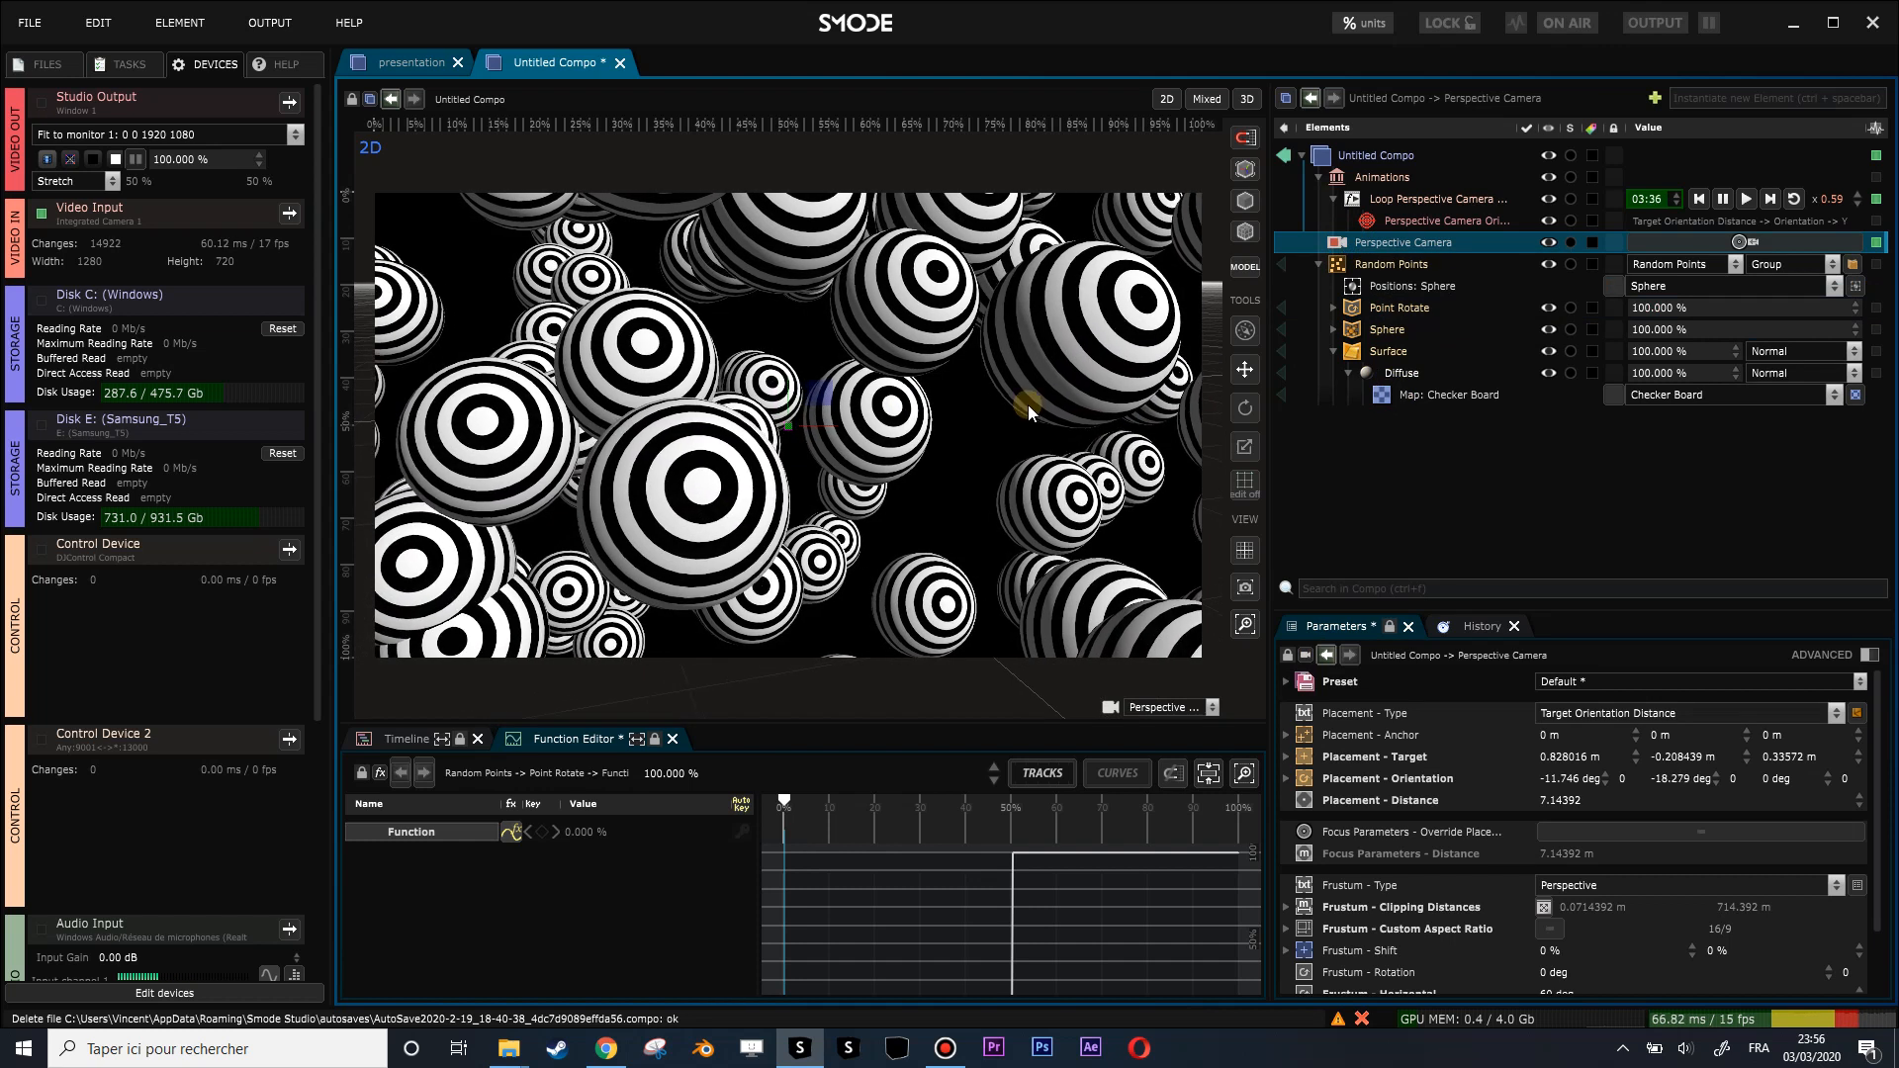
pyautogui.click(1450, 397)
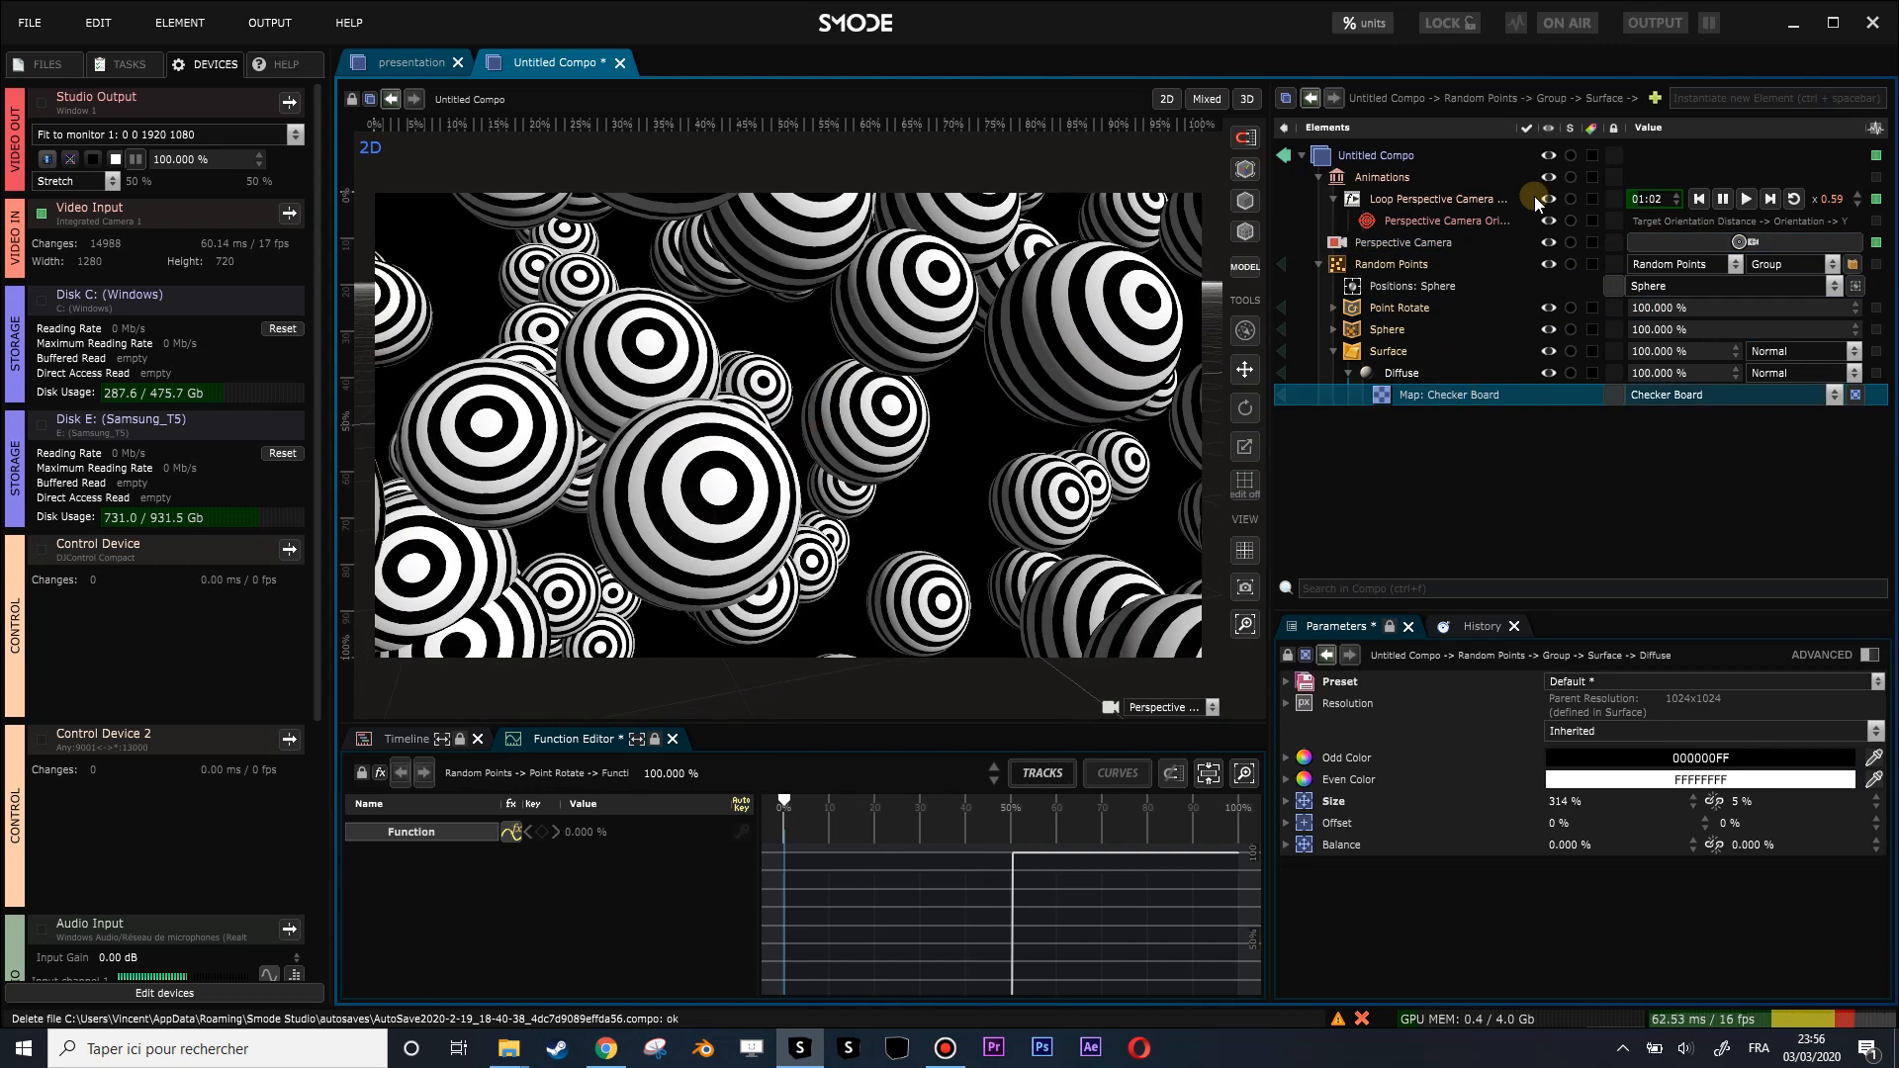
pyautogui.click(1434, 201)
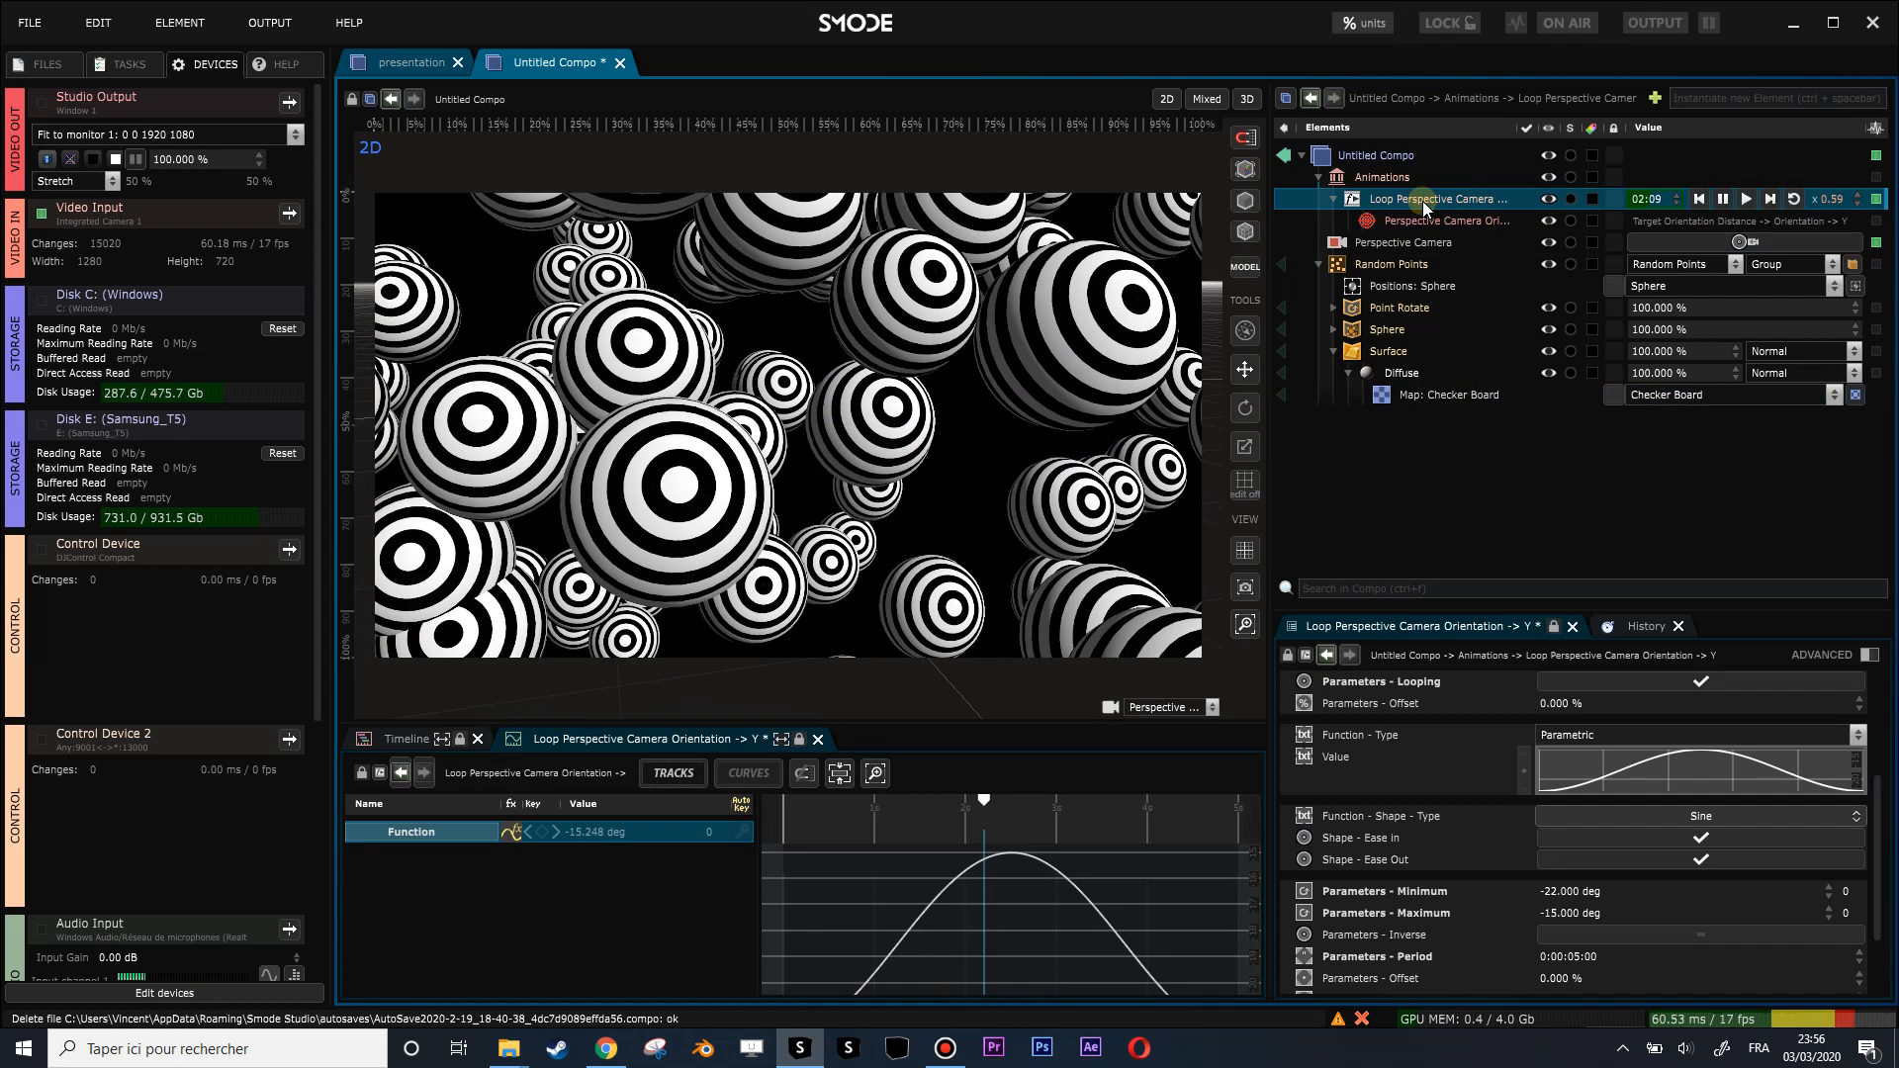
pyautogui.click(1334, 200)
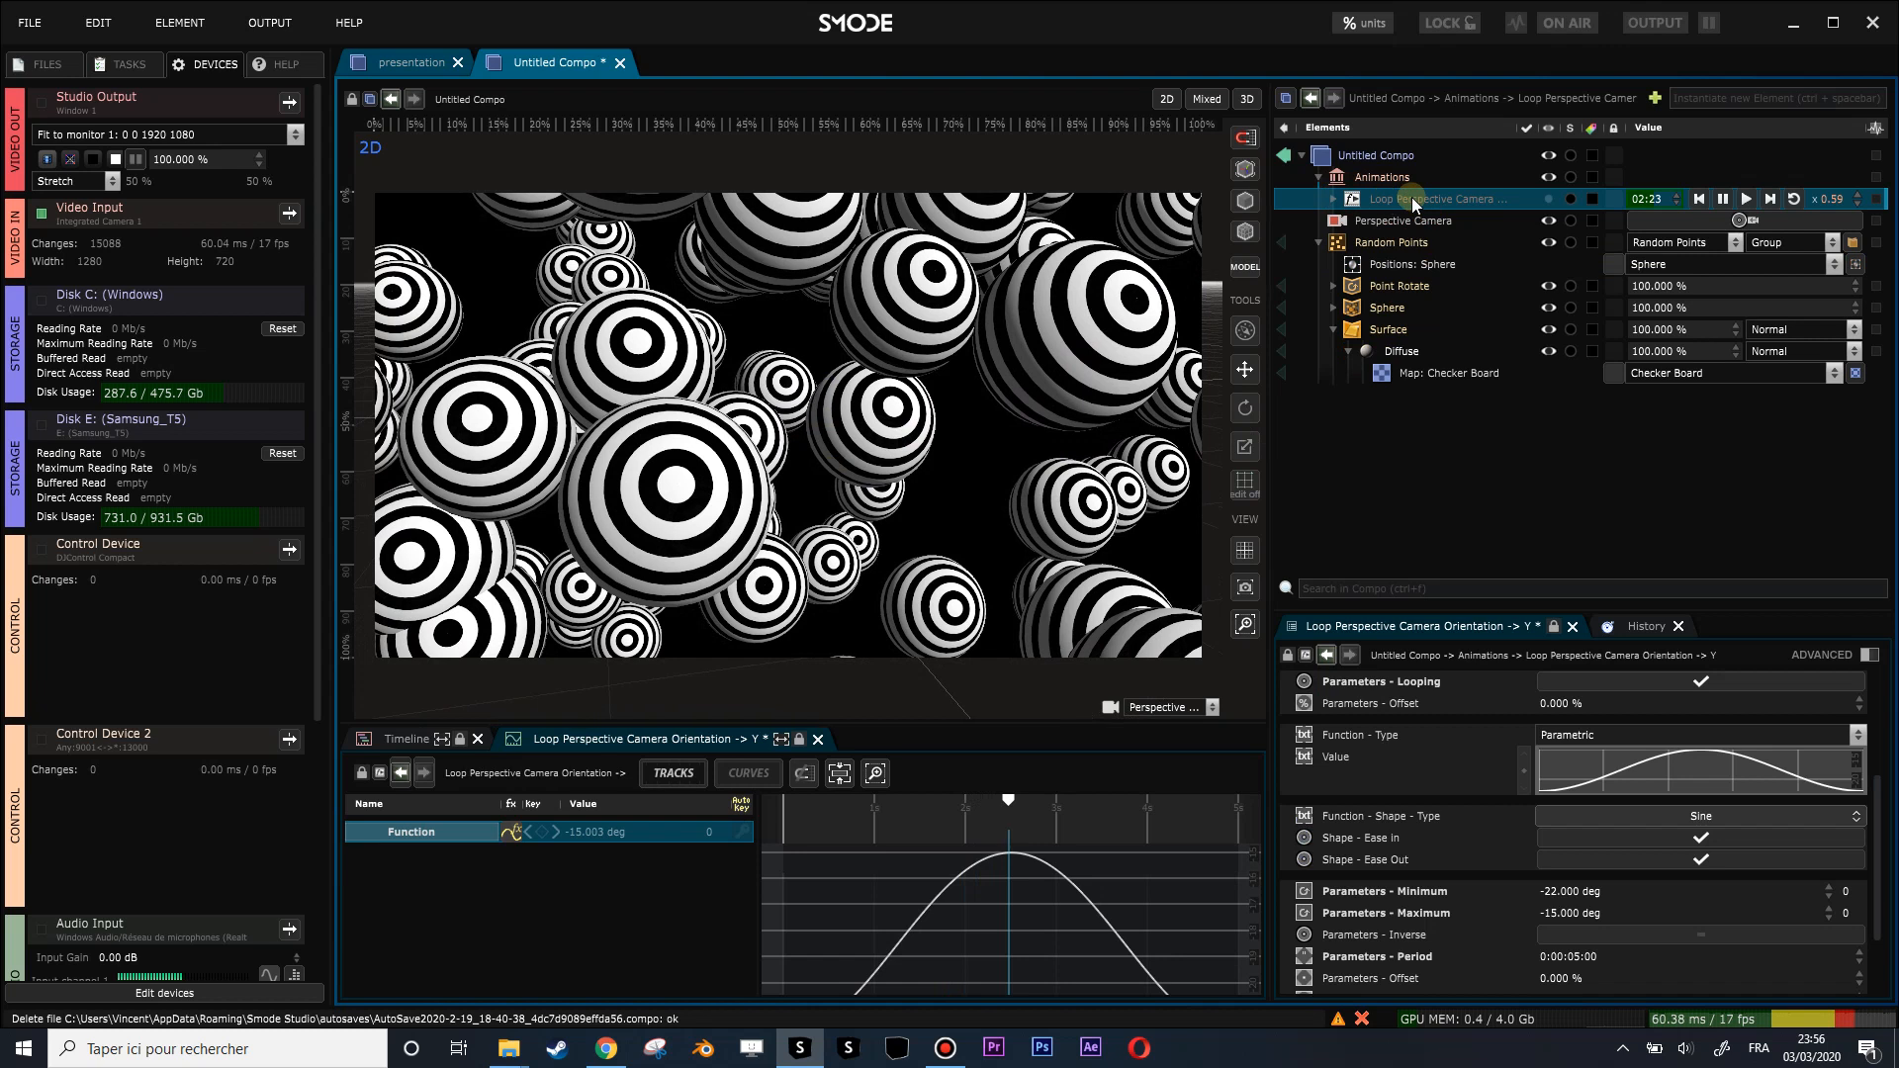
pyautogui.click(1320, 178)
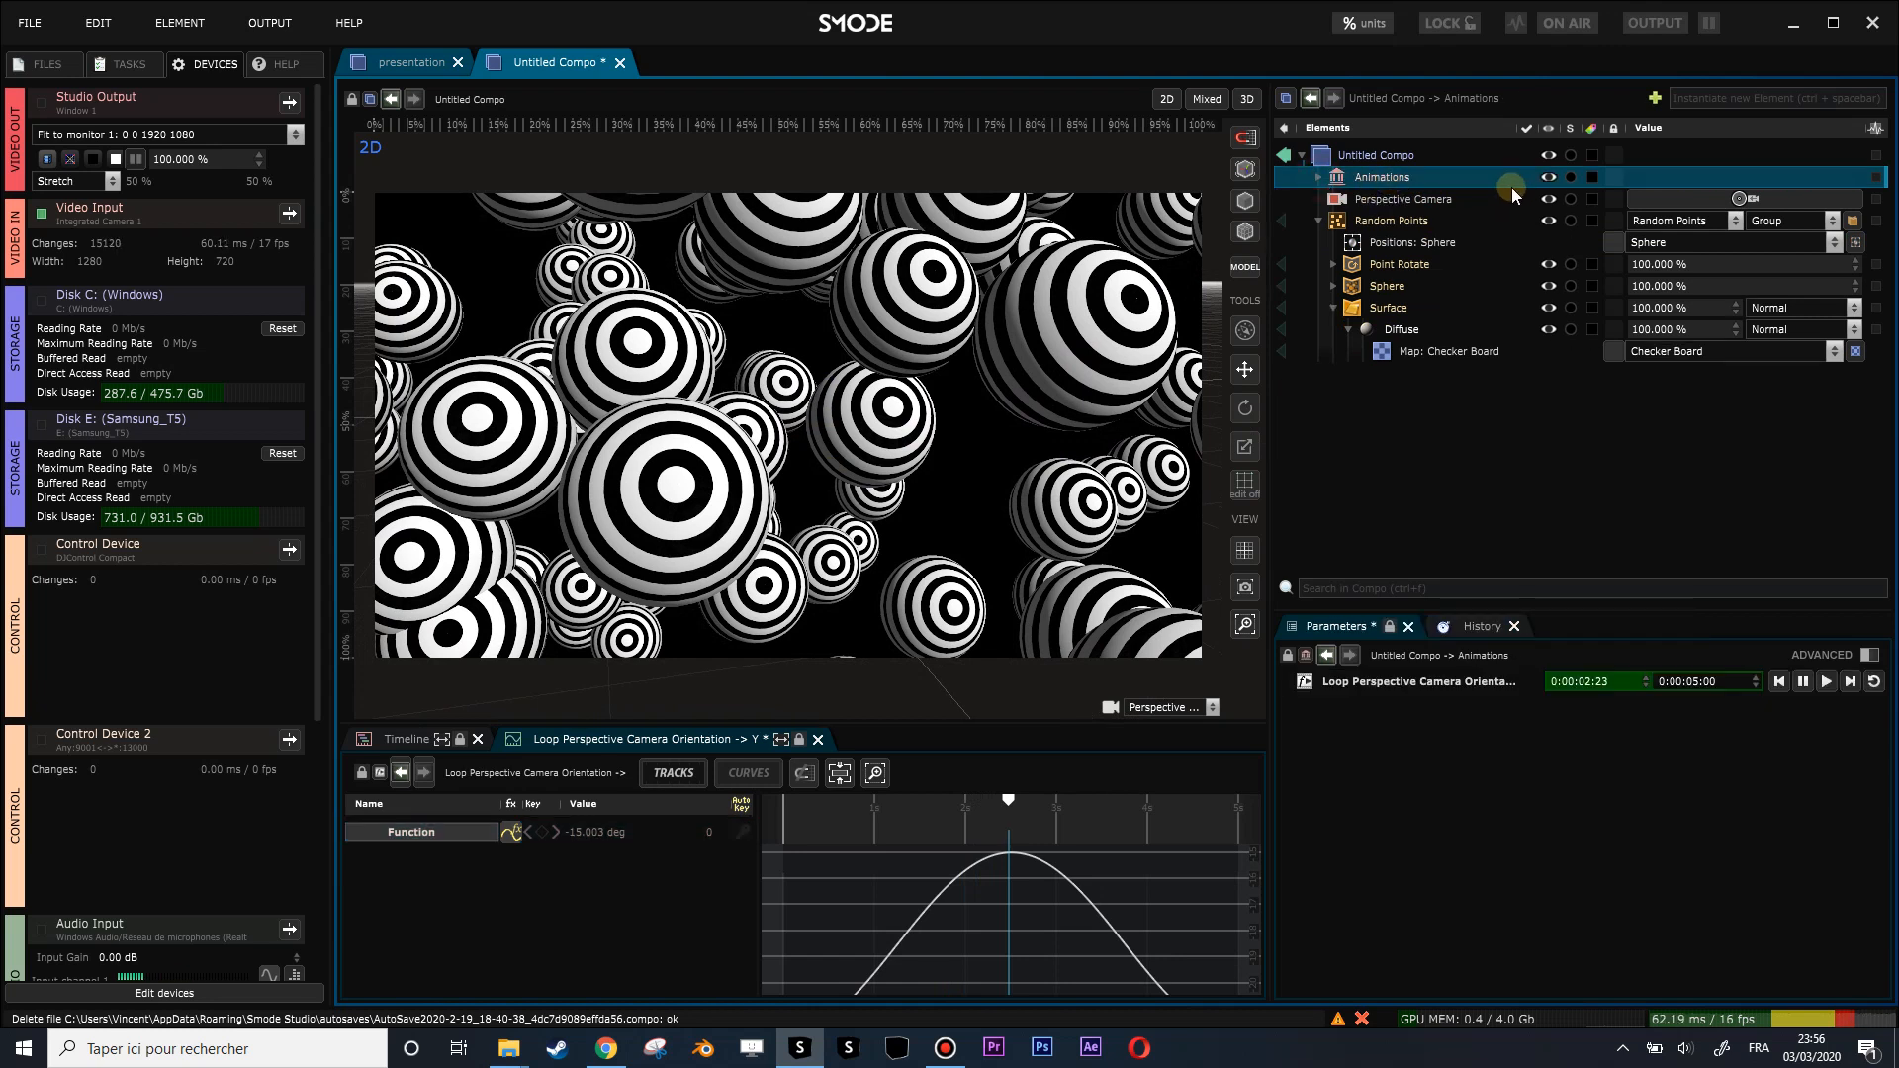
# Visualize the Checker Board map on its own and add a 2D Transform distort modifier to it.
pyautogui.click(1409, 356)
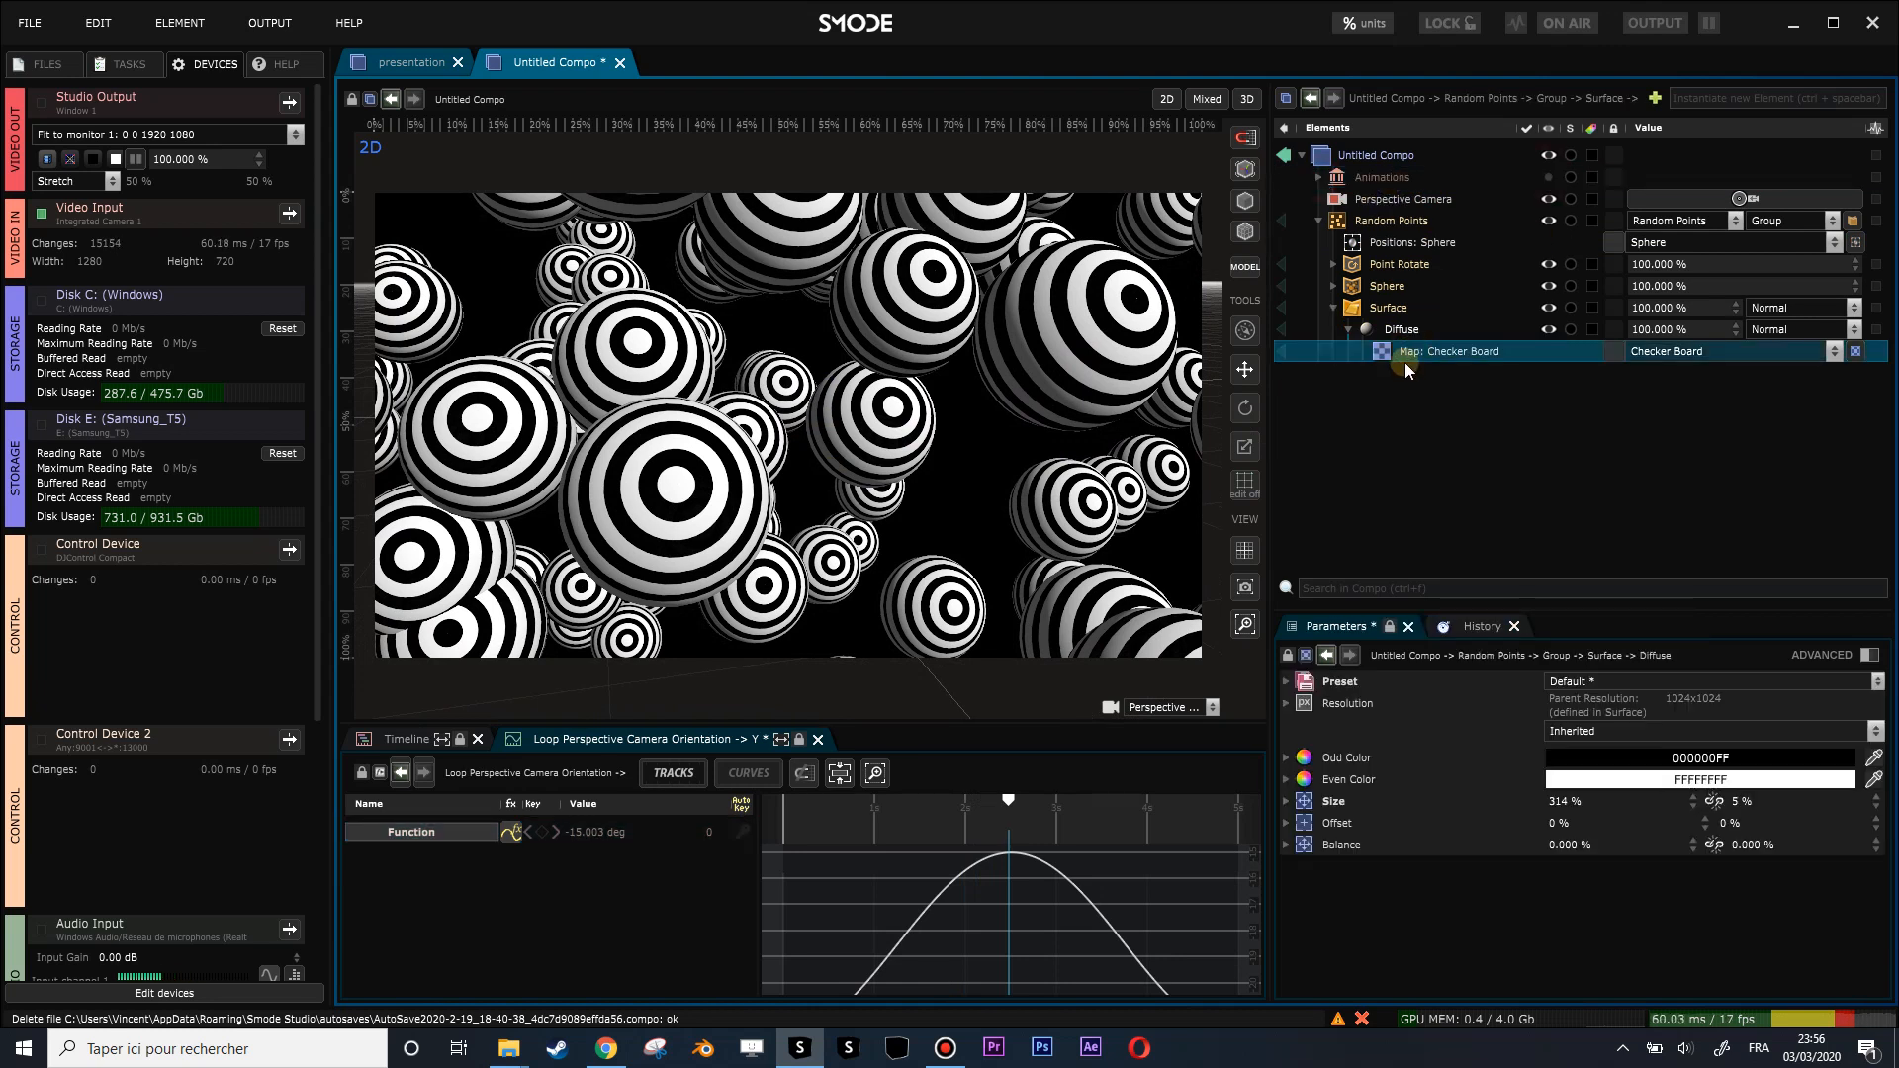
pyautogui.rightClick(1403, 353)
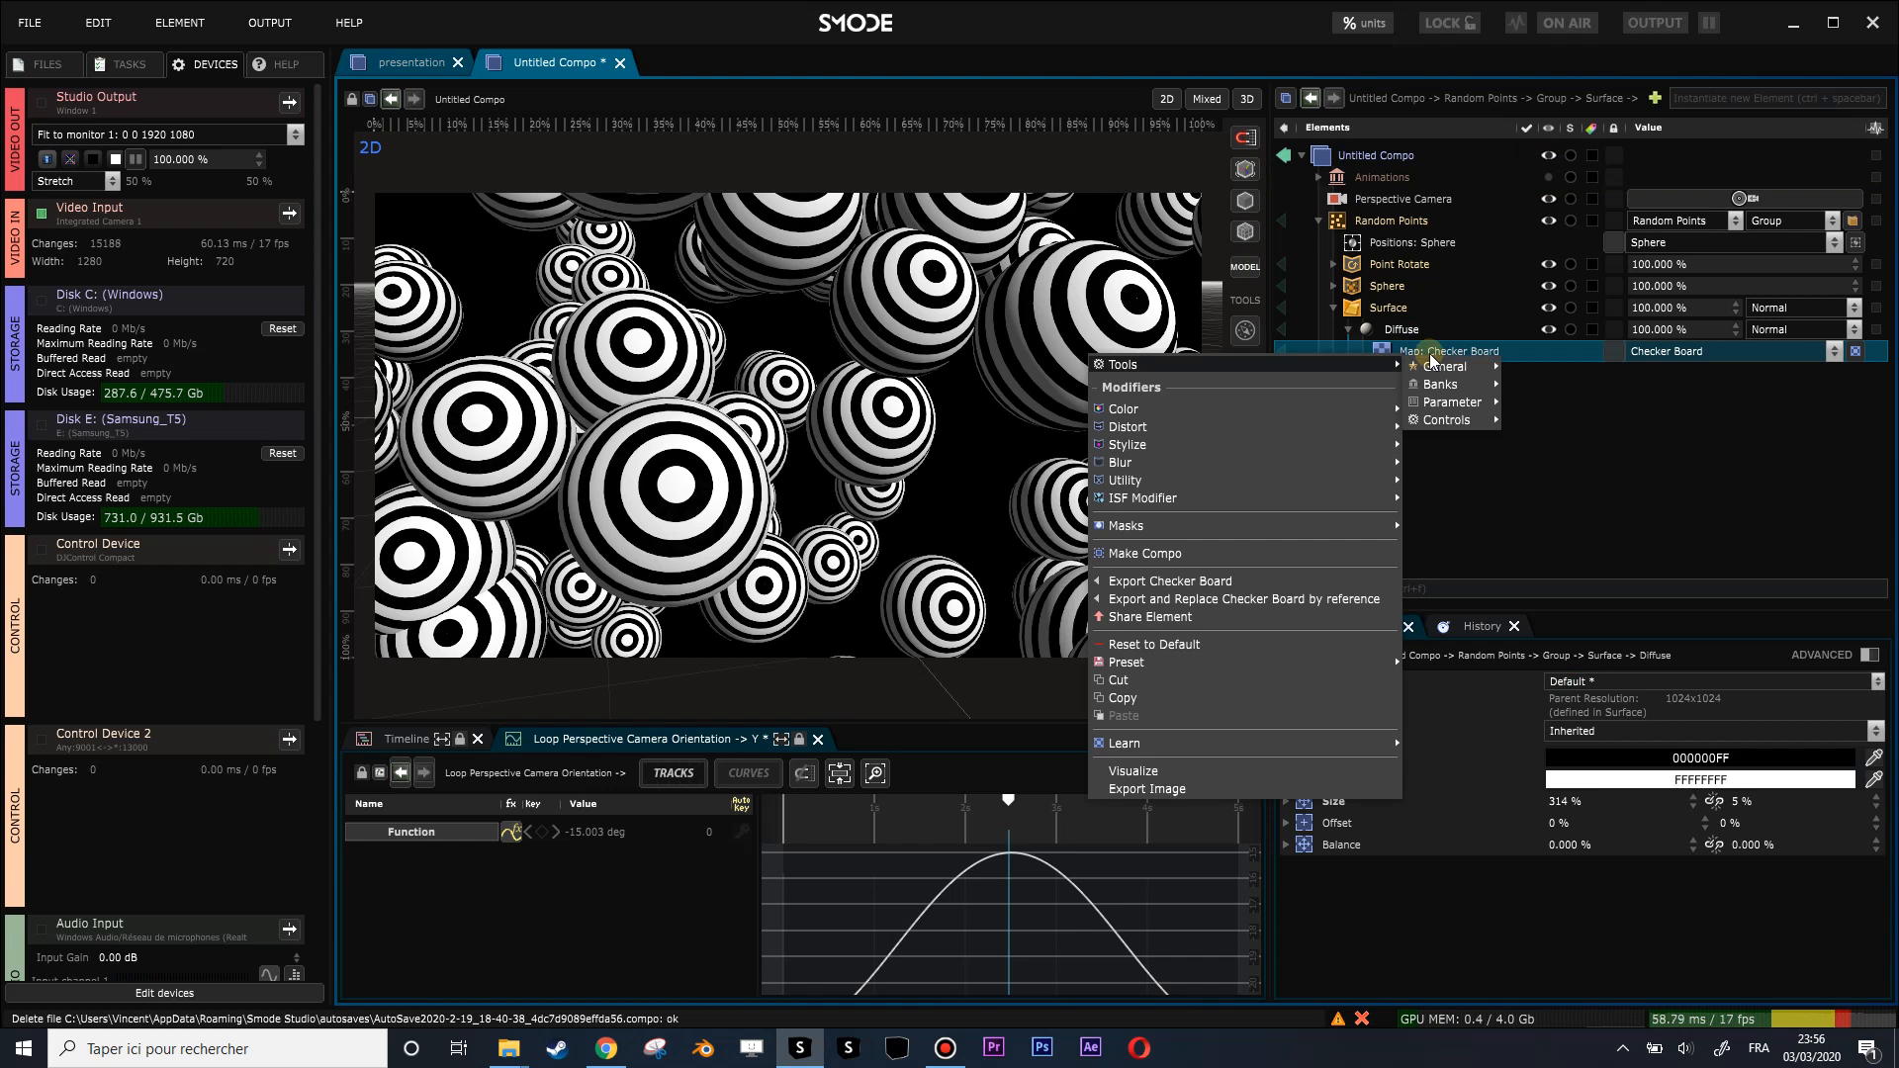
pyautogui.click(1401, 348)
pyautogui.click(1292, 349)
pyautogui.rightClick(1446, 354)
pyautogui.moveTo(1249, 431)
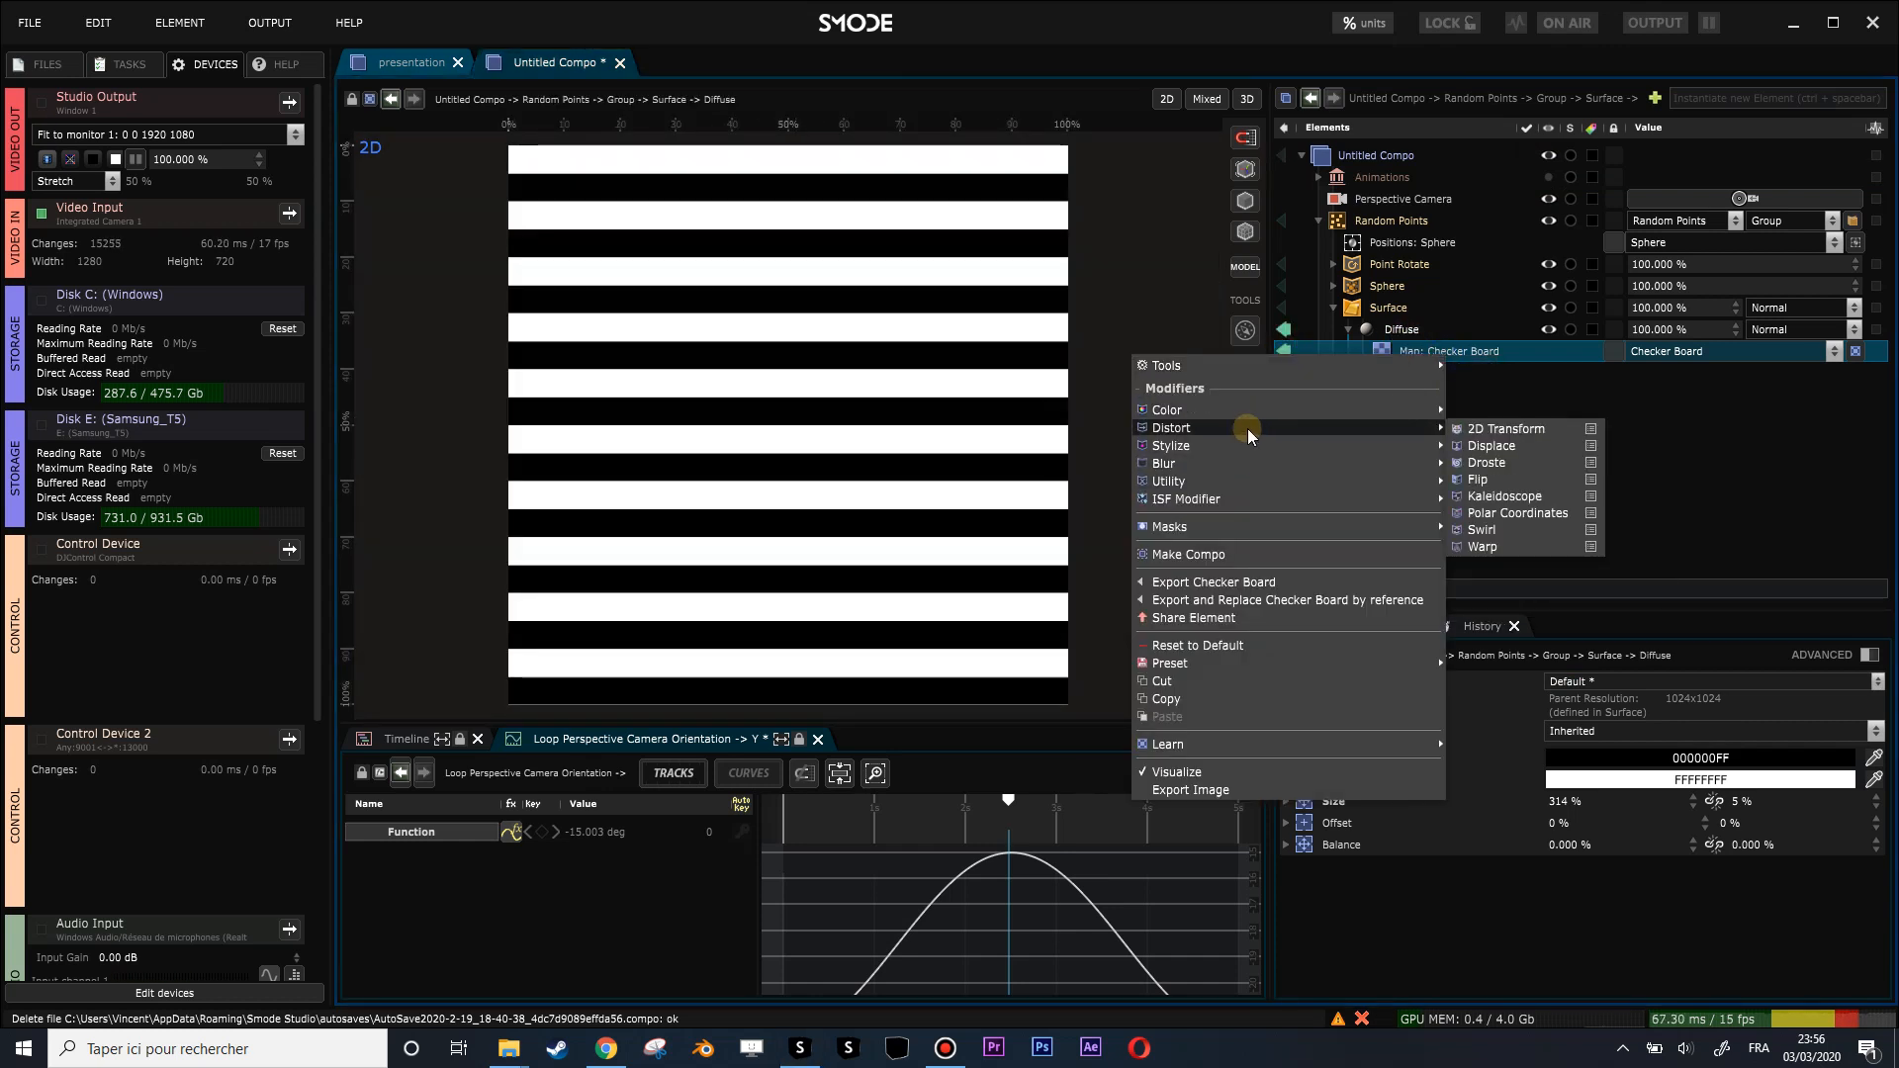
pyautogui.click(1506, 429)
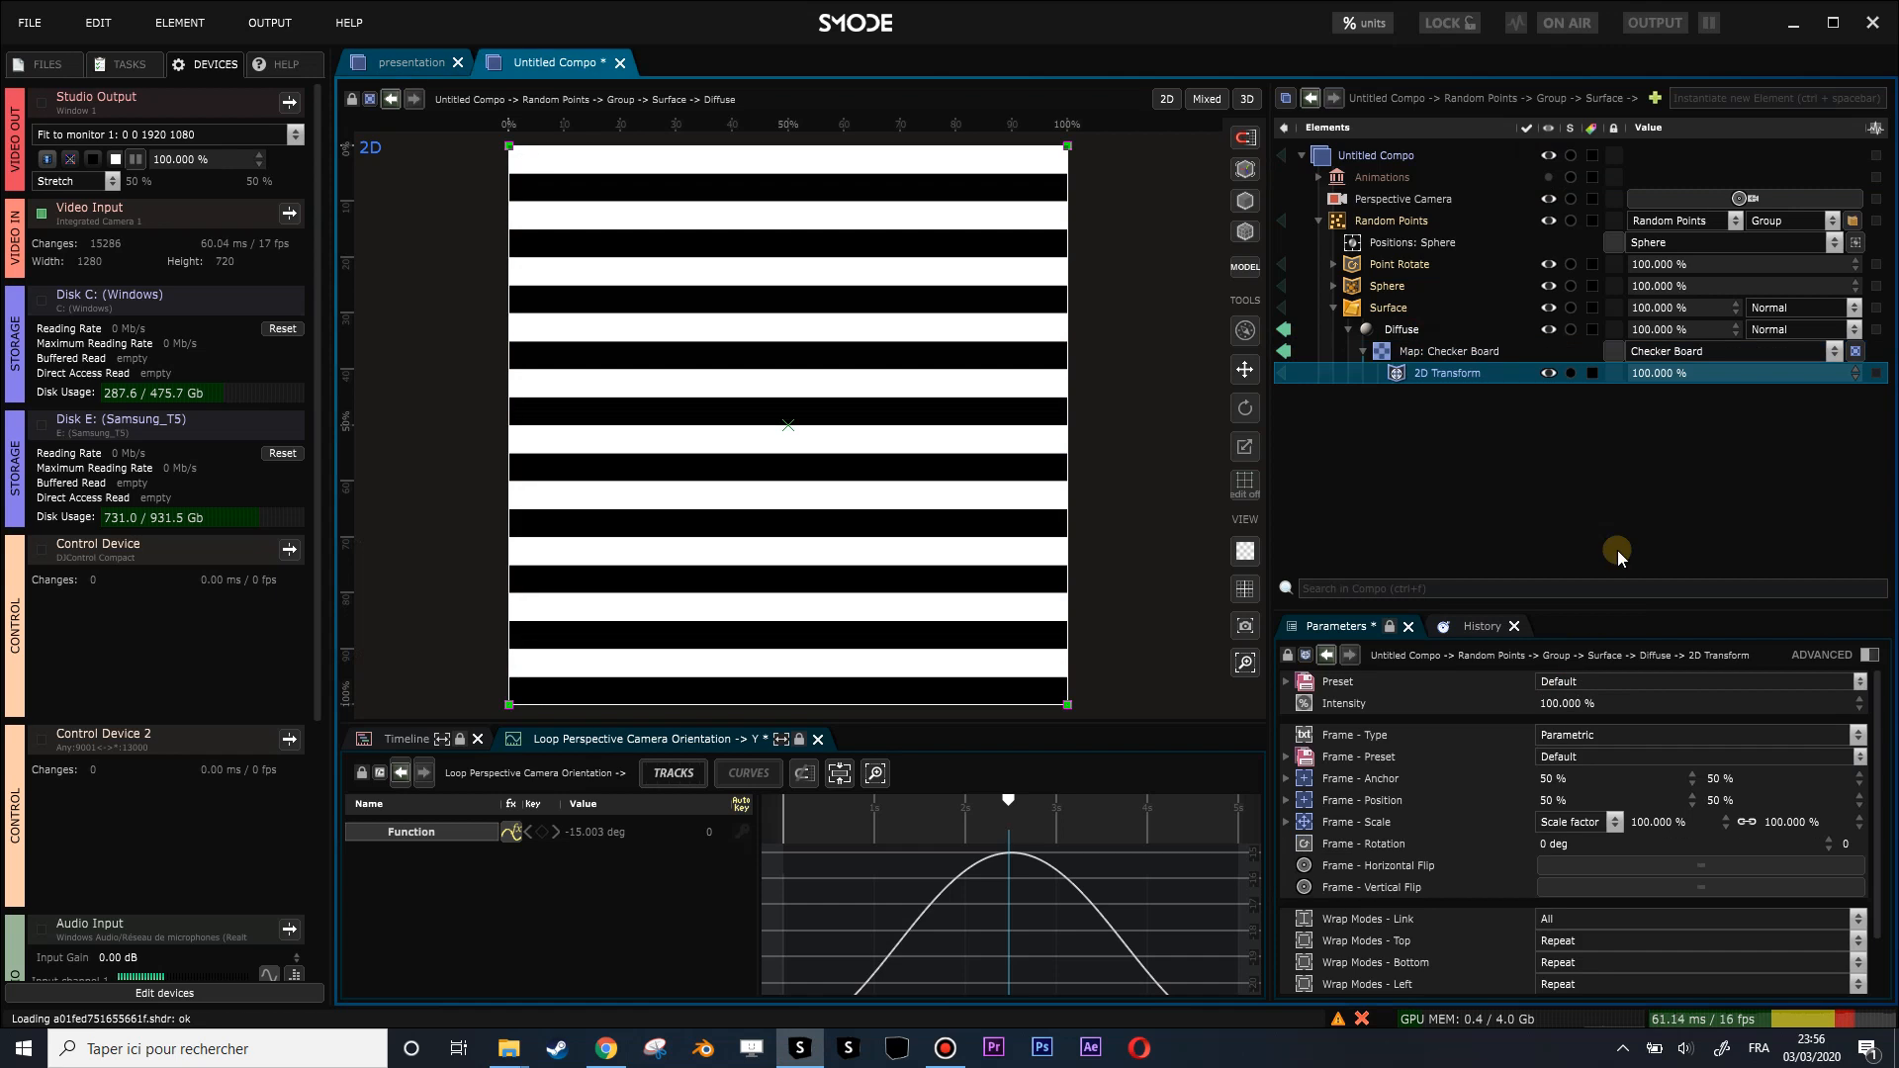
# Set the 2D Transform's wrap modes to Mirrored Repeat on all sides and its vertical frame position to 20 %.
pyautogui.click(1738, 800)
pyautogui.scroll(10, 1738, 797)
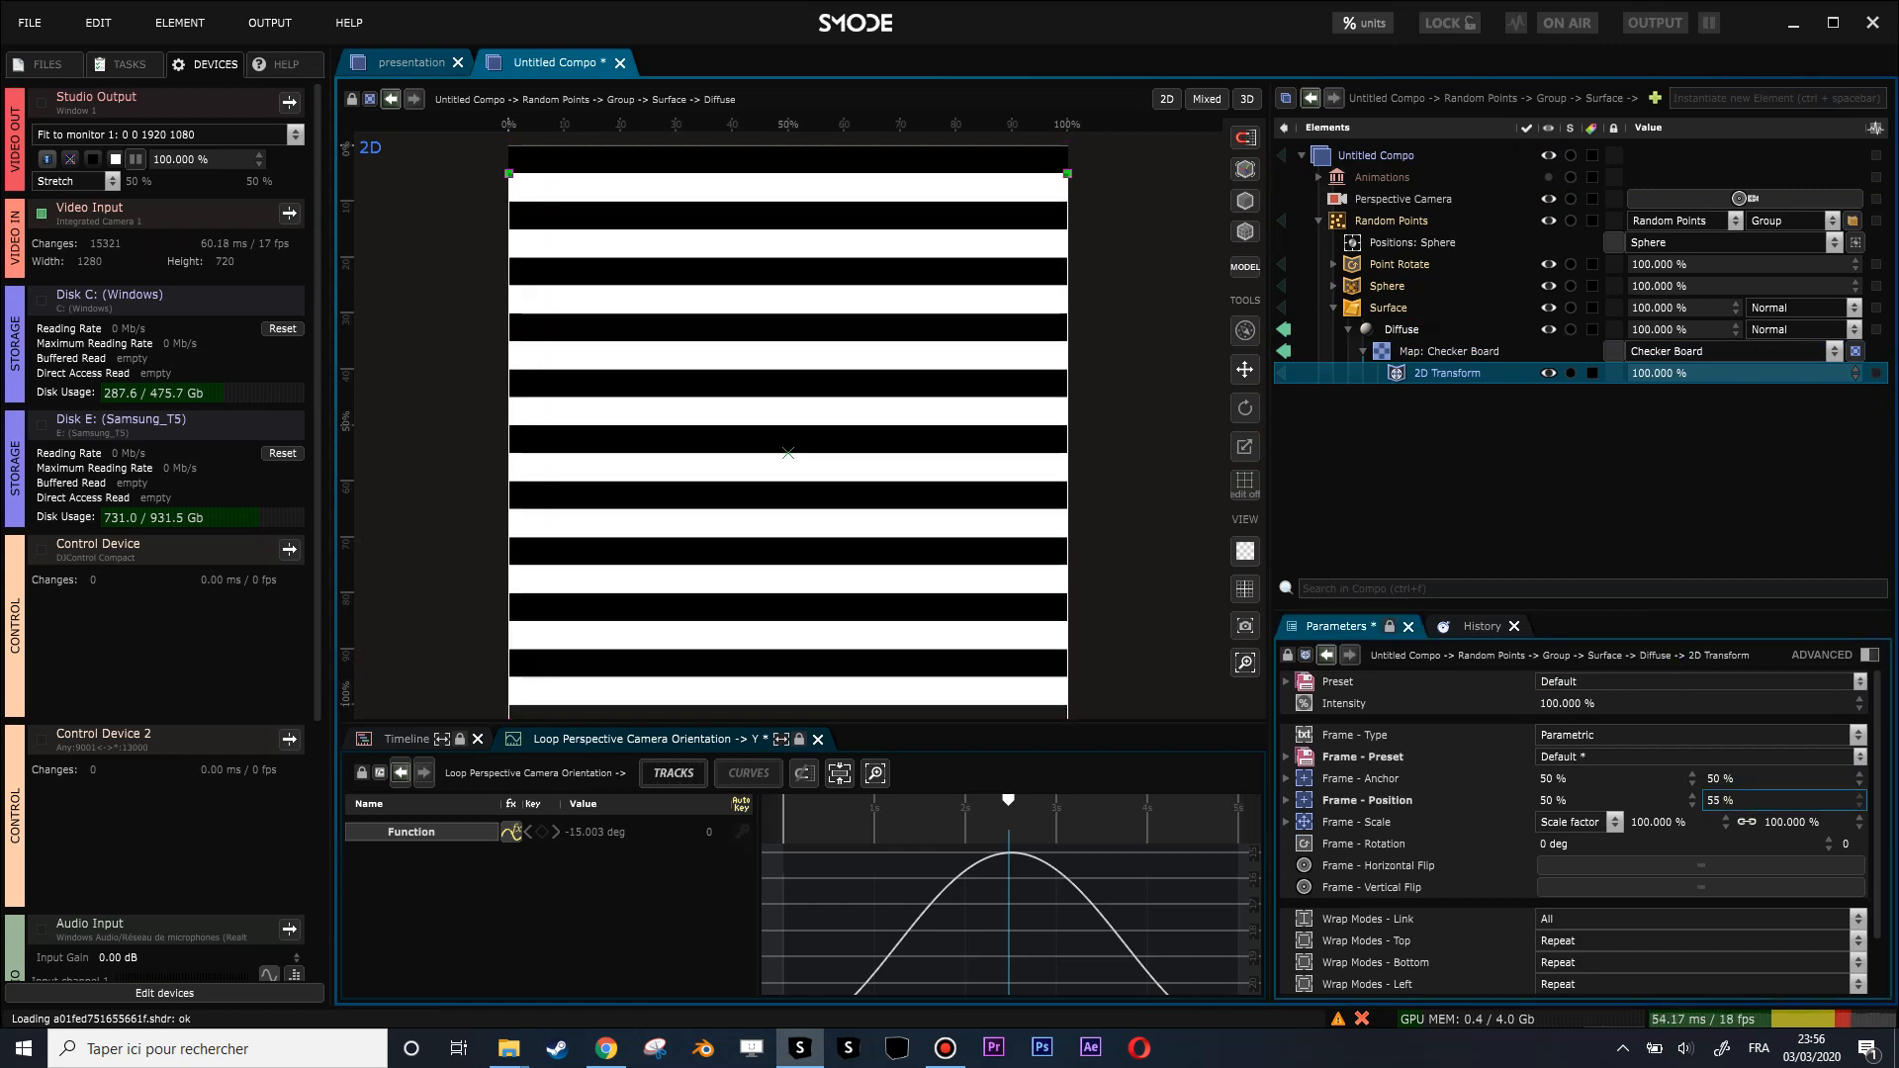
pyautogui.scroll(-1, 1592, 902)
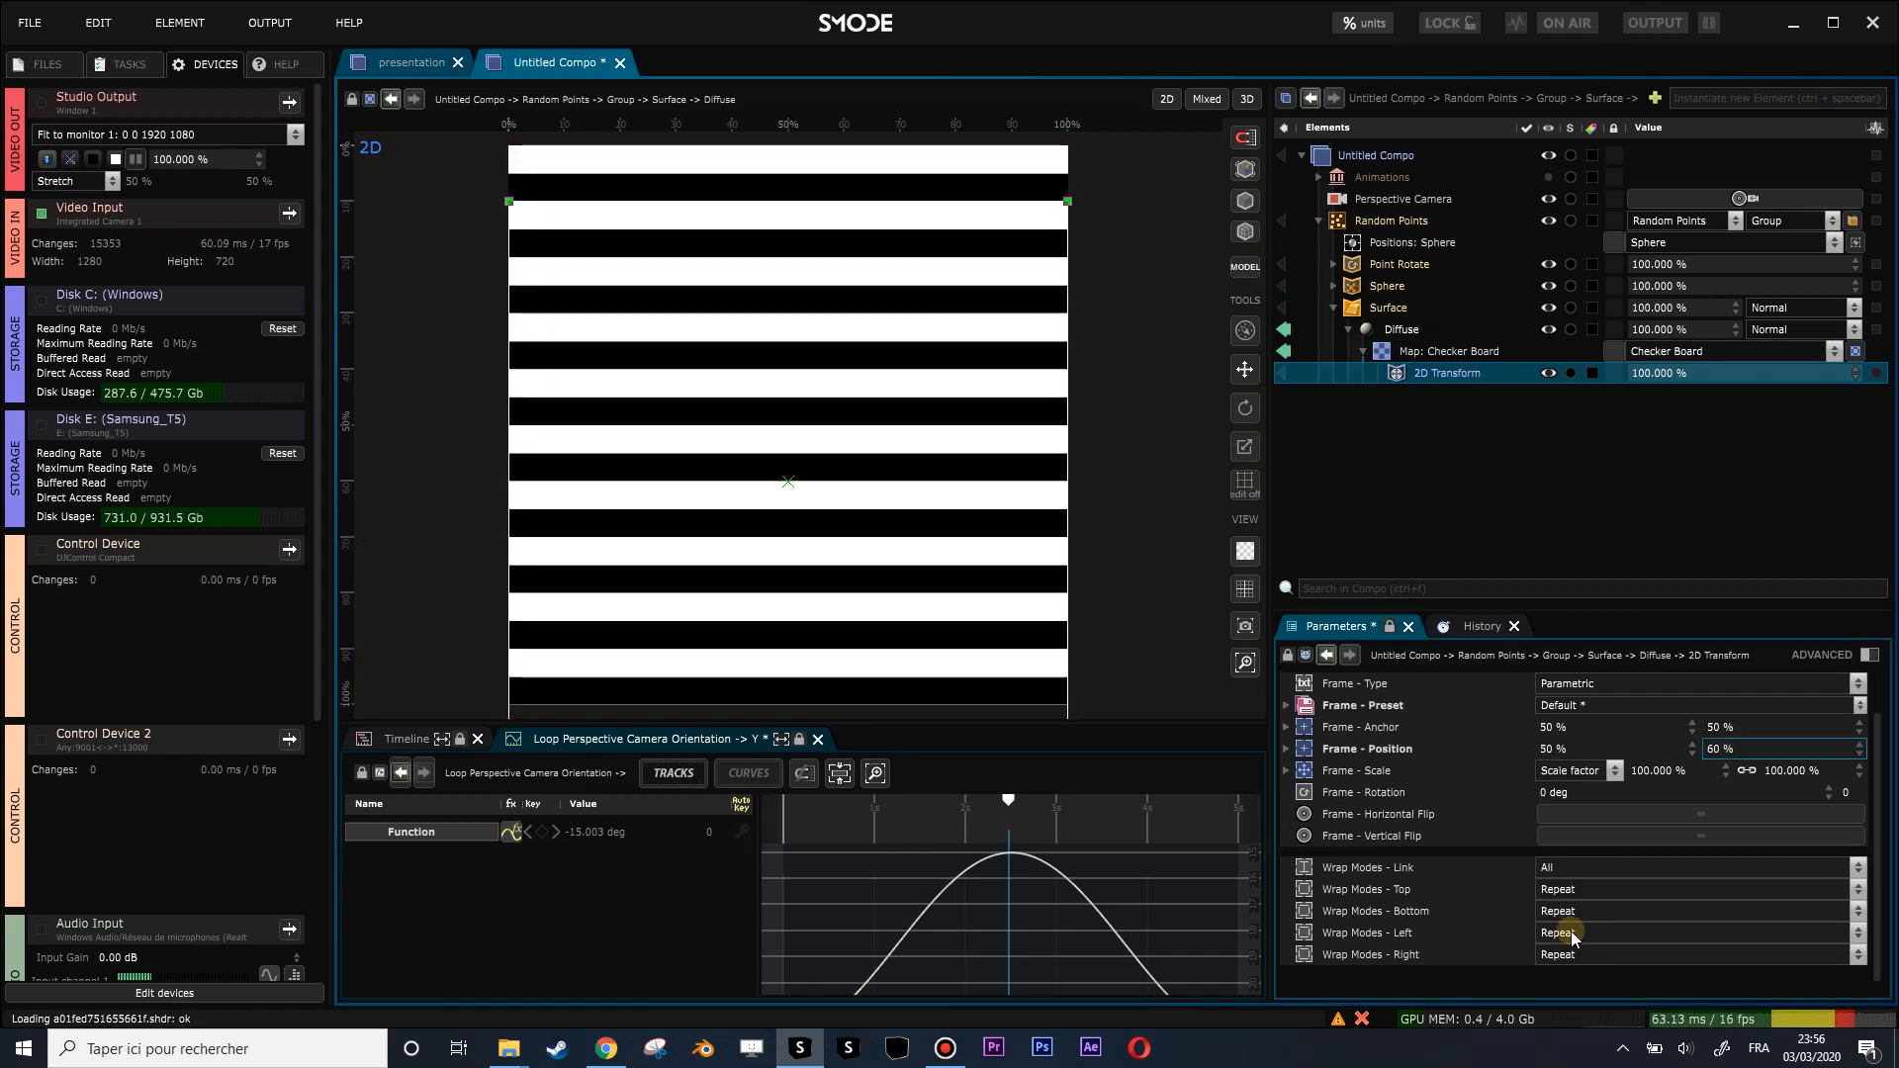
pyautogui.click(1578, 910)
pyautogui.click(1603, 870)
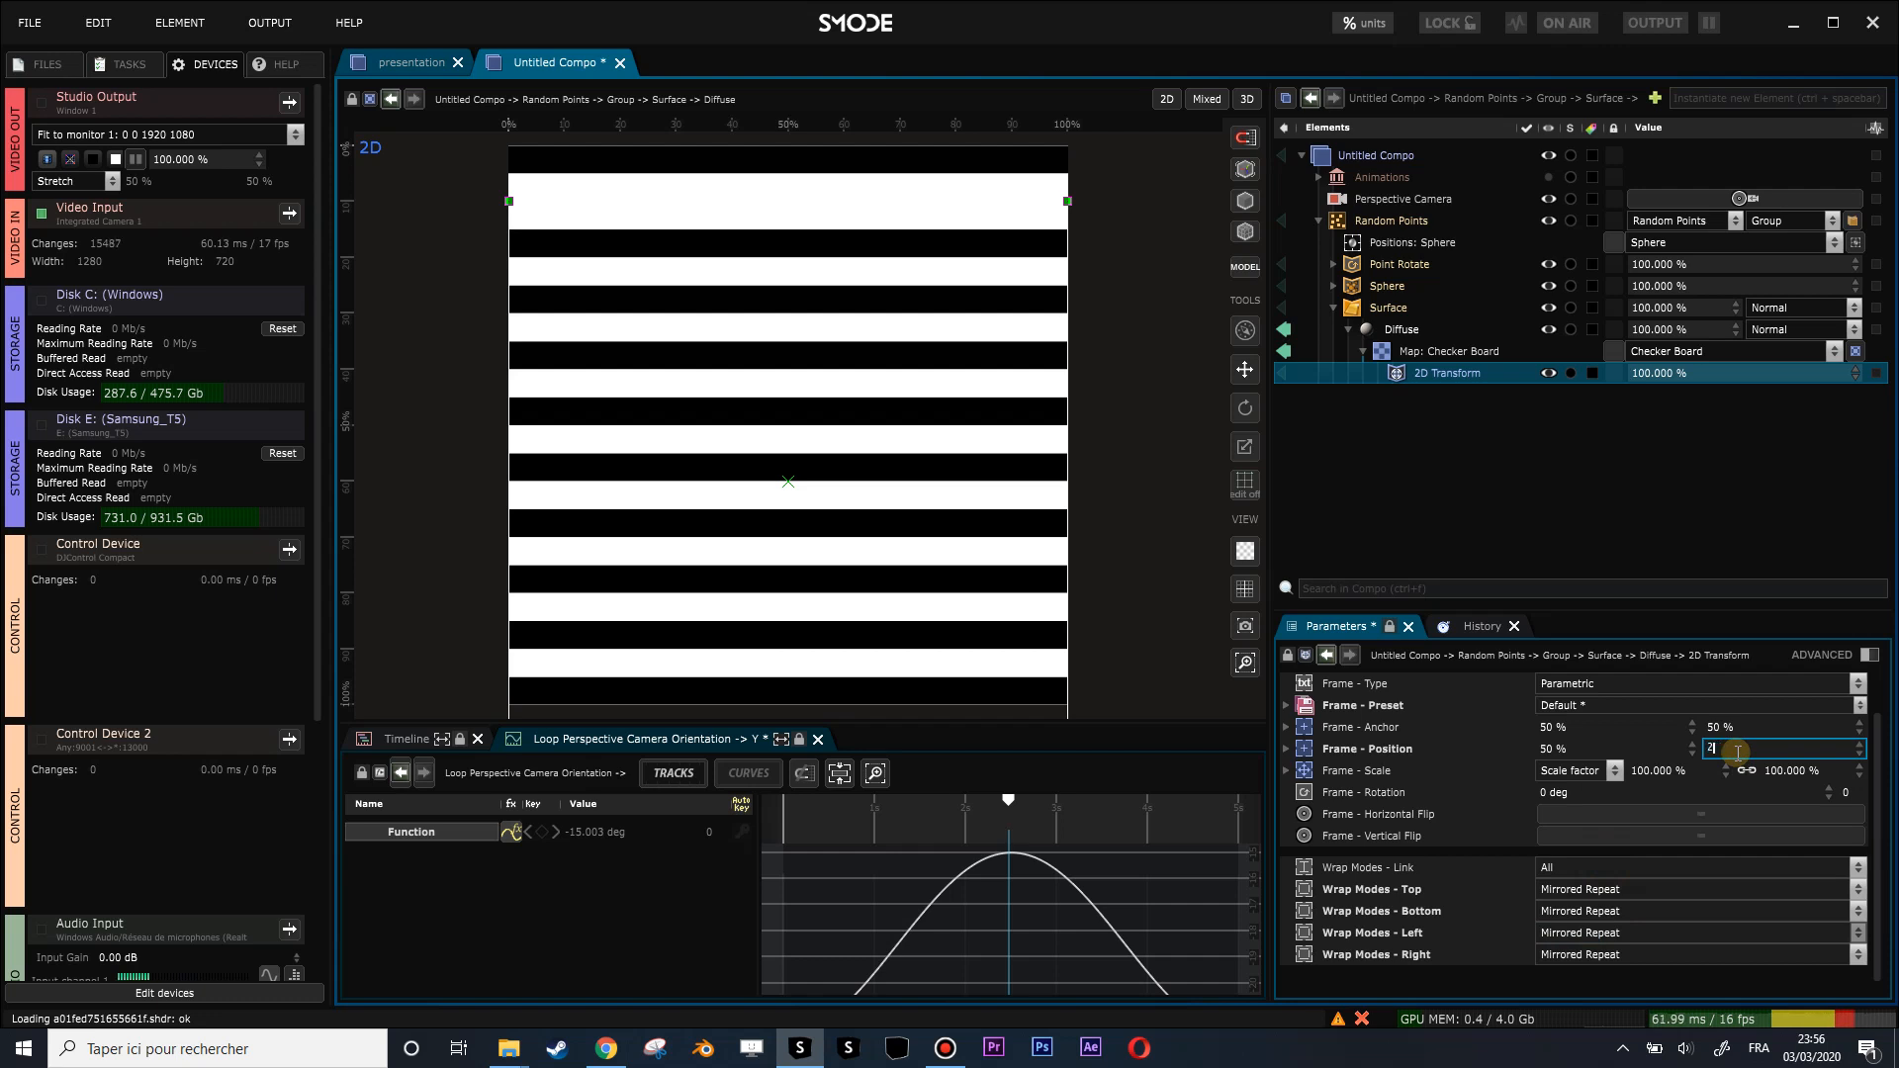
pyautogui.press('Return')
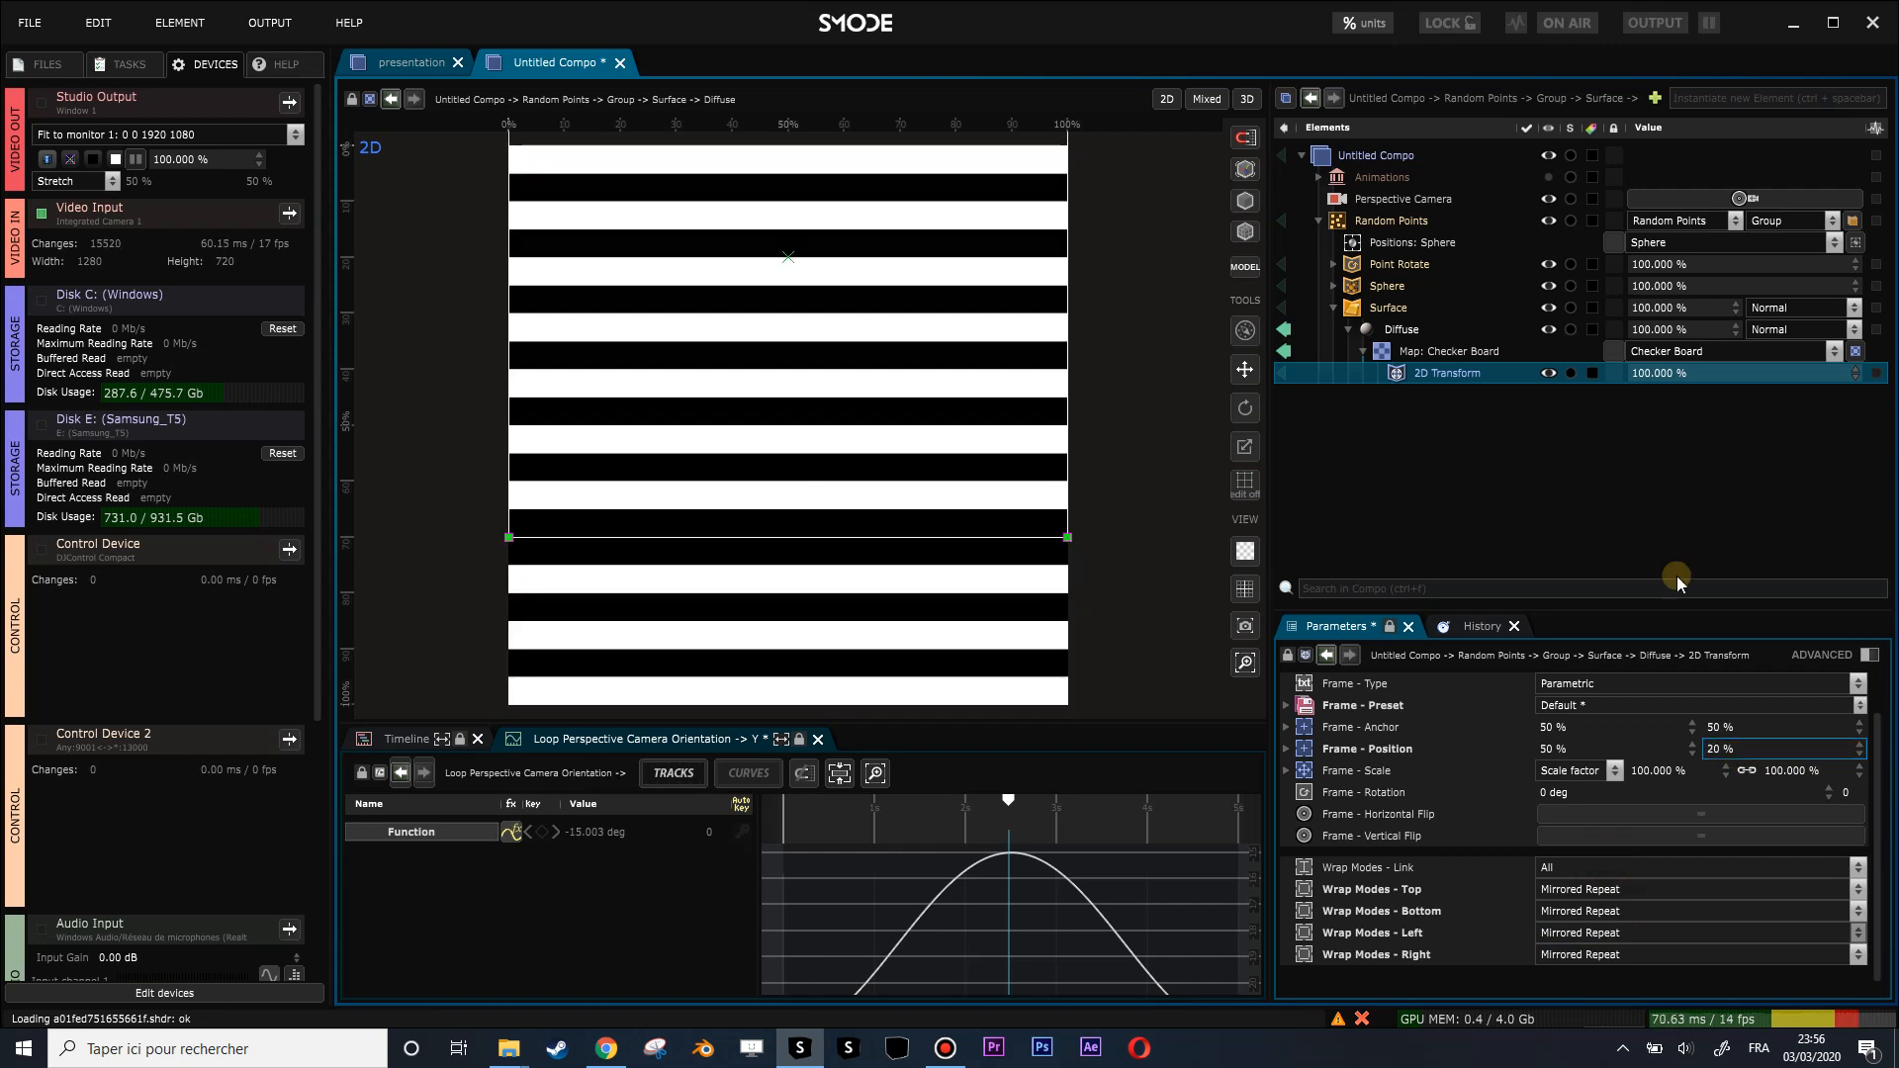
# Preview the 2D Transform's intensity between 0 % and 100 % on the spheres and in the modifier's own before/after view.
pyautogui.moveTo(1855, 373)
pyautogui.mouseDown()
pyautogui.moveTo(1855, 473)
pyautogui.moveTo(1855, 373)
pyautogui.mouseUp()
pyautogui.click(1285, 328)
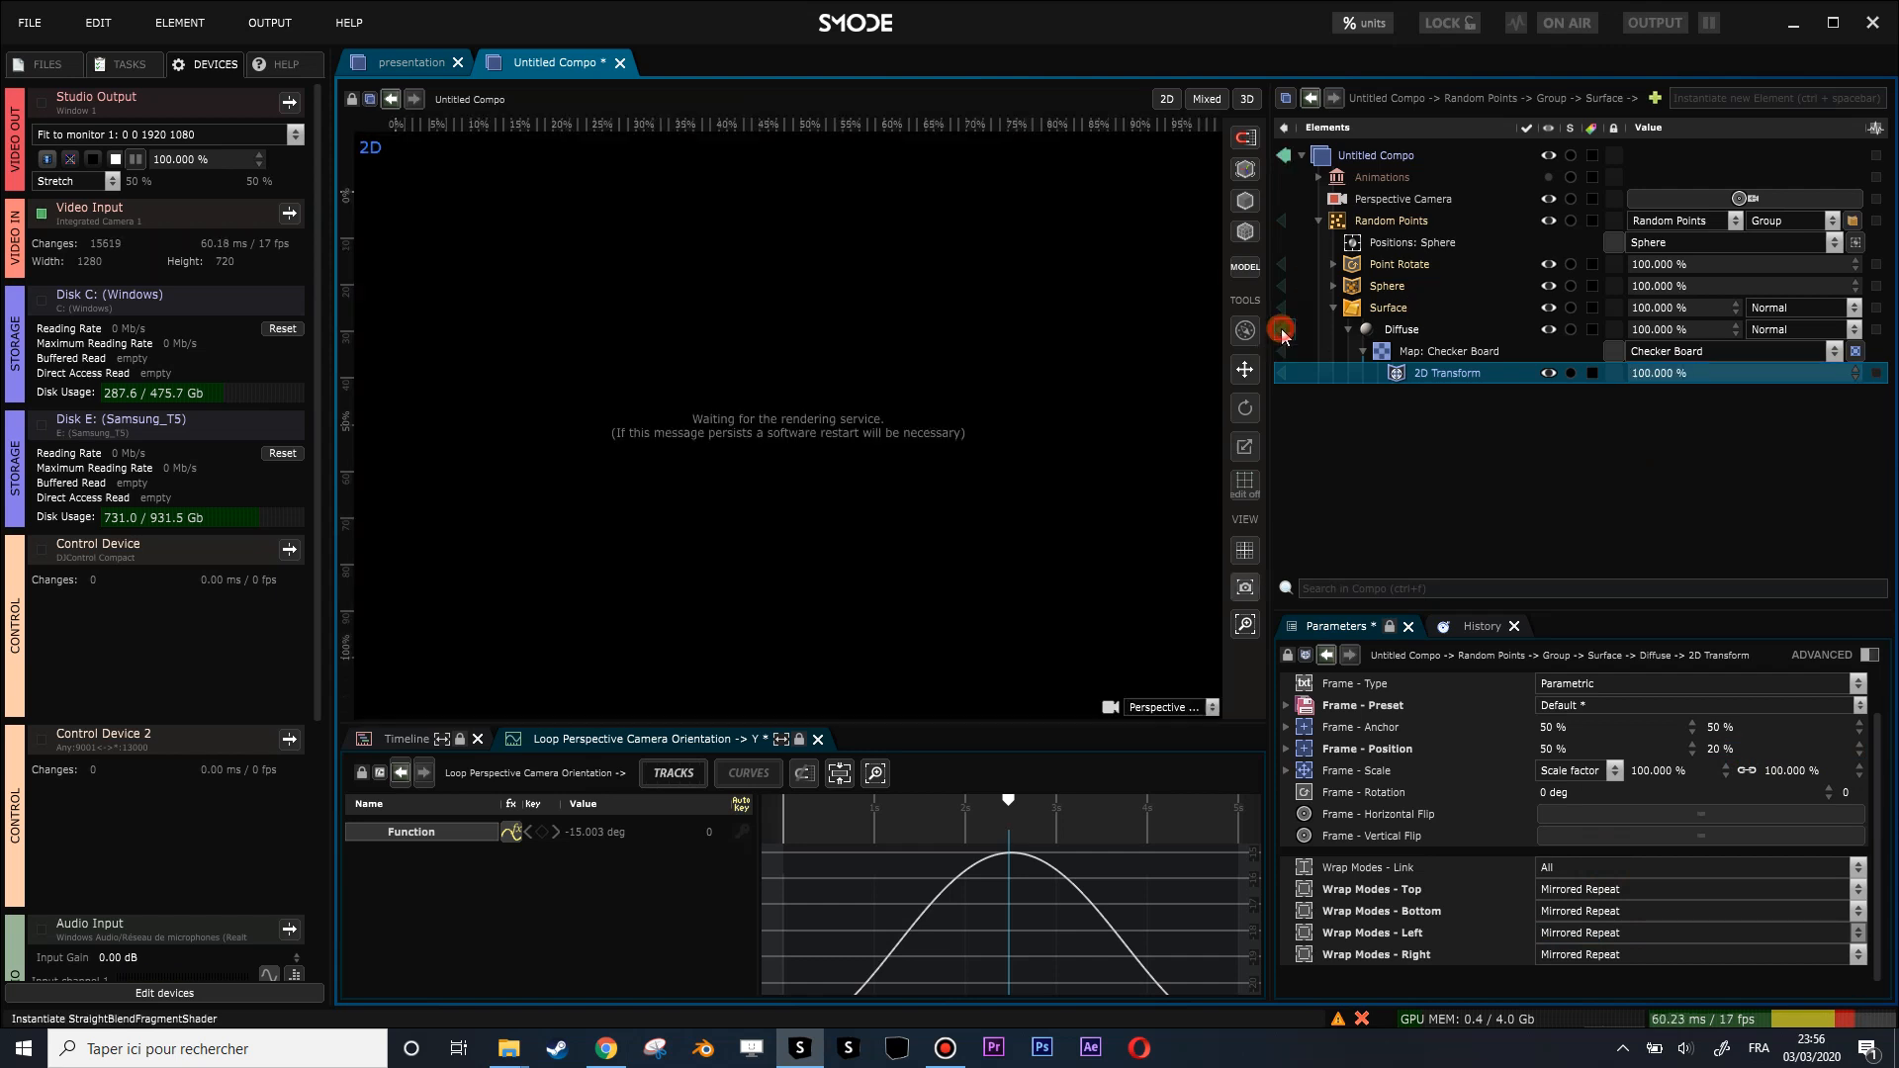
pyautogui.moveTo(1670, 379); pyautogui.dragTo(1444, 378)
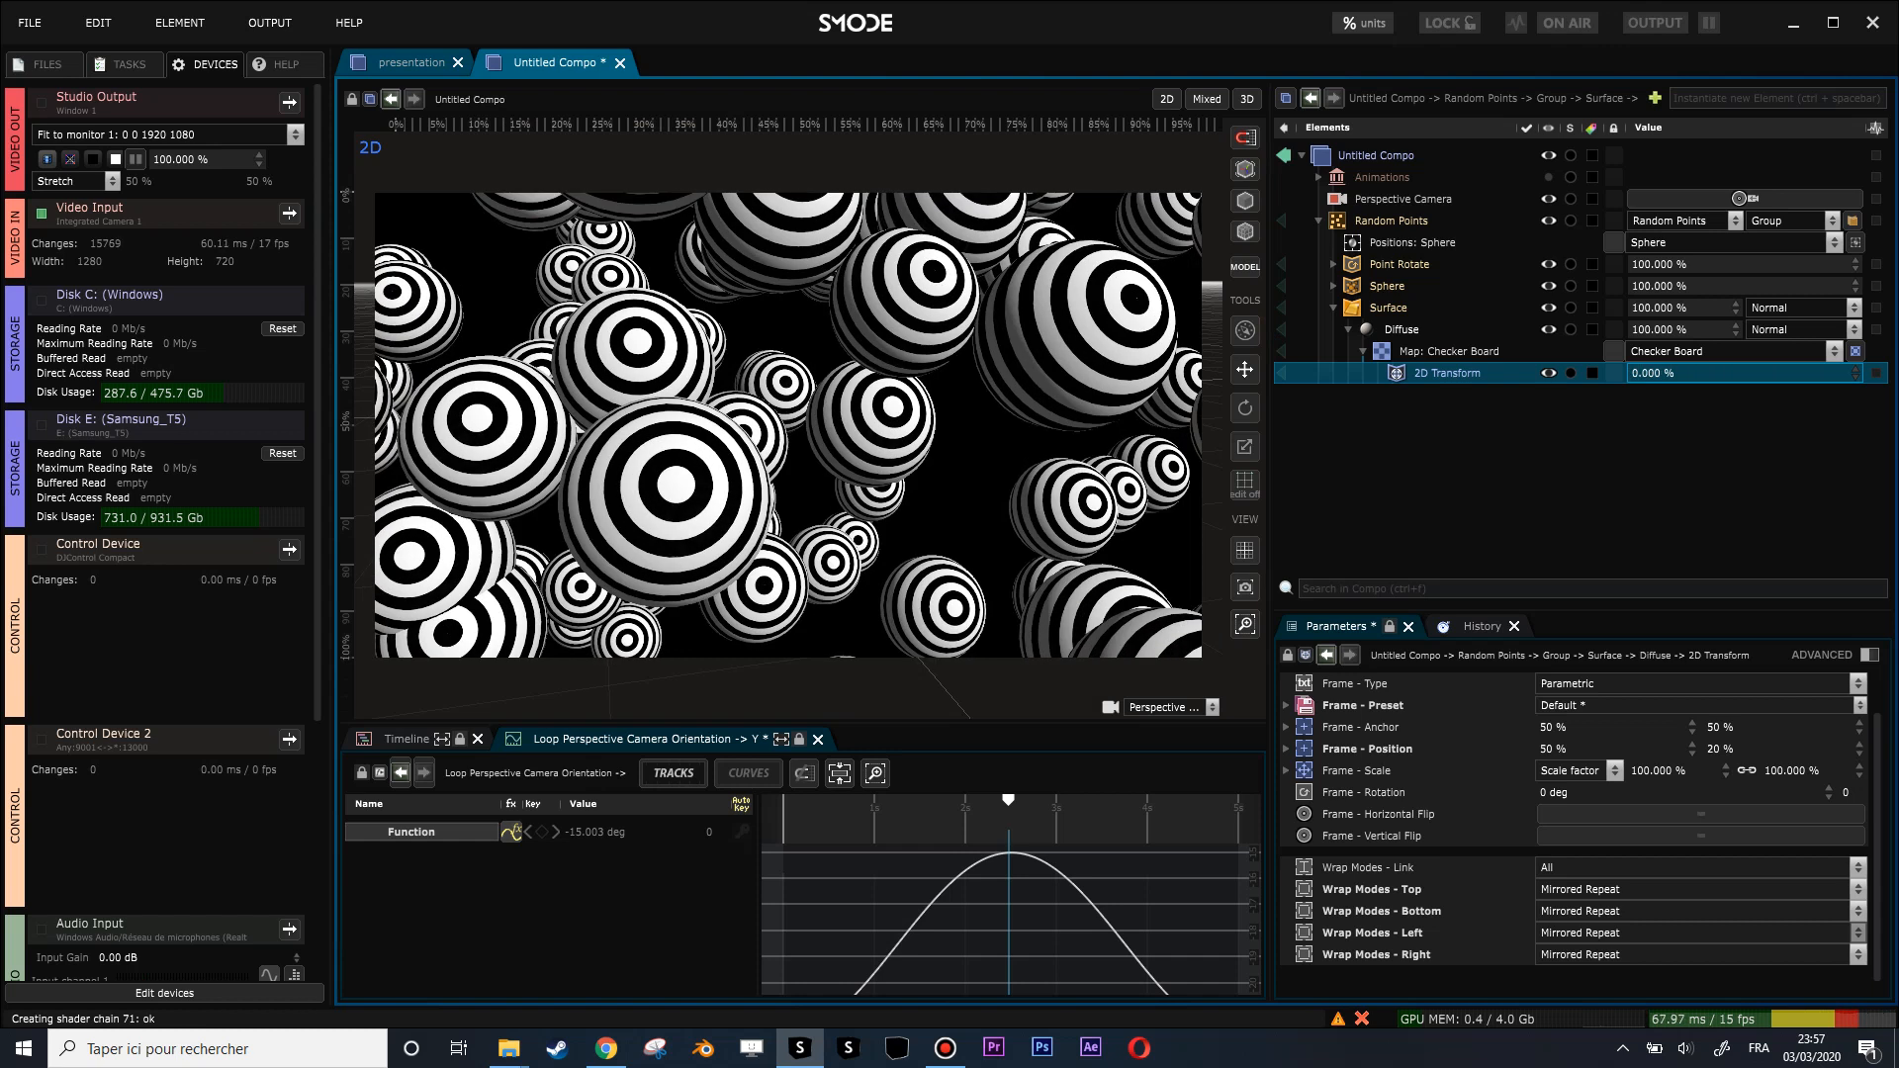
pyautogui.click(1284, 373)
pyautogui.moveTo(1666, 373); pyautogui.dragTo(1780, 373)
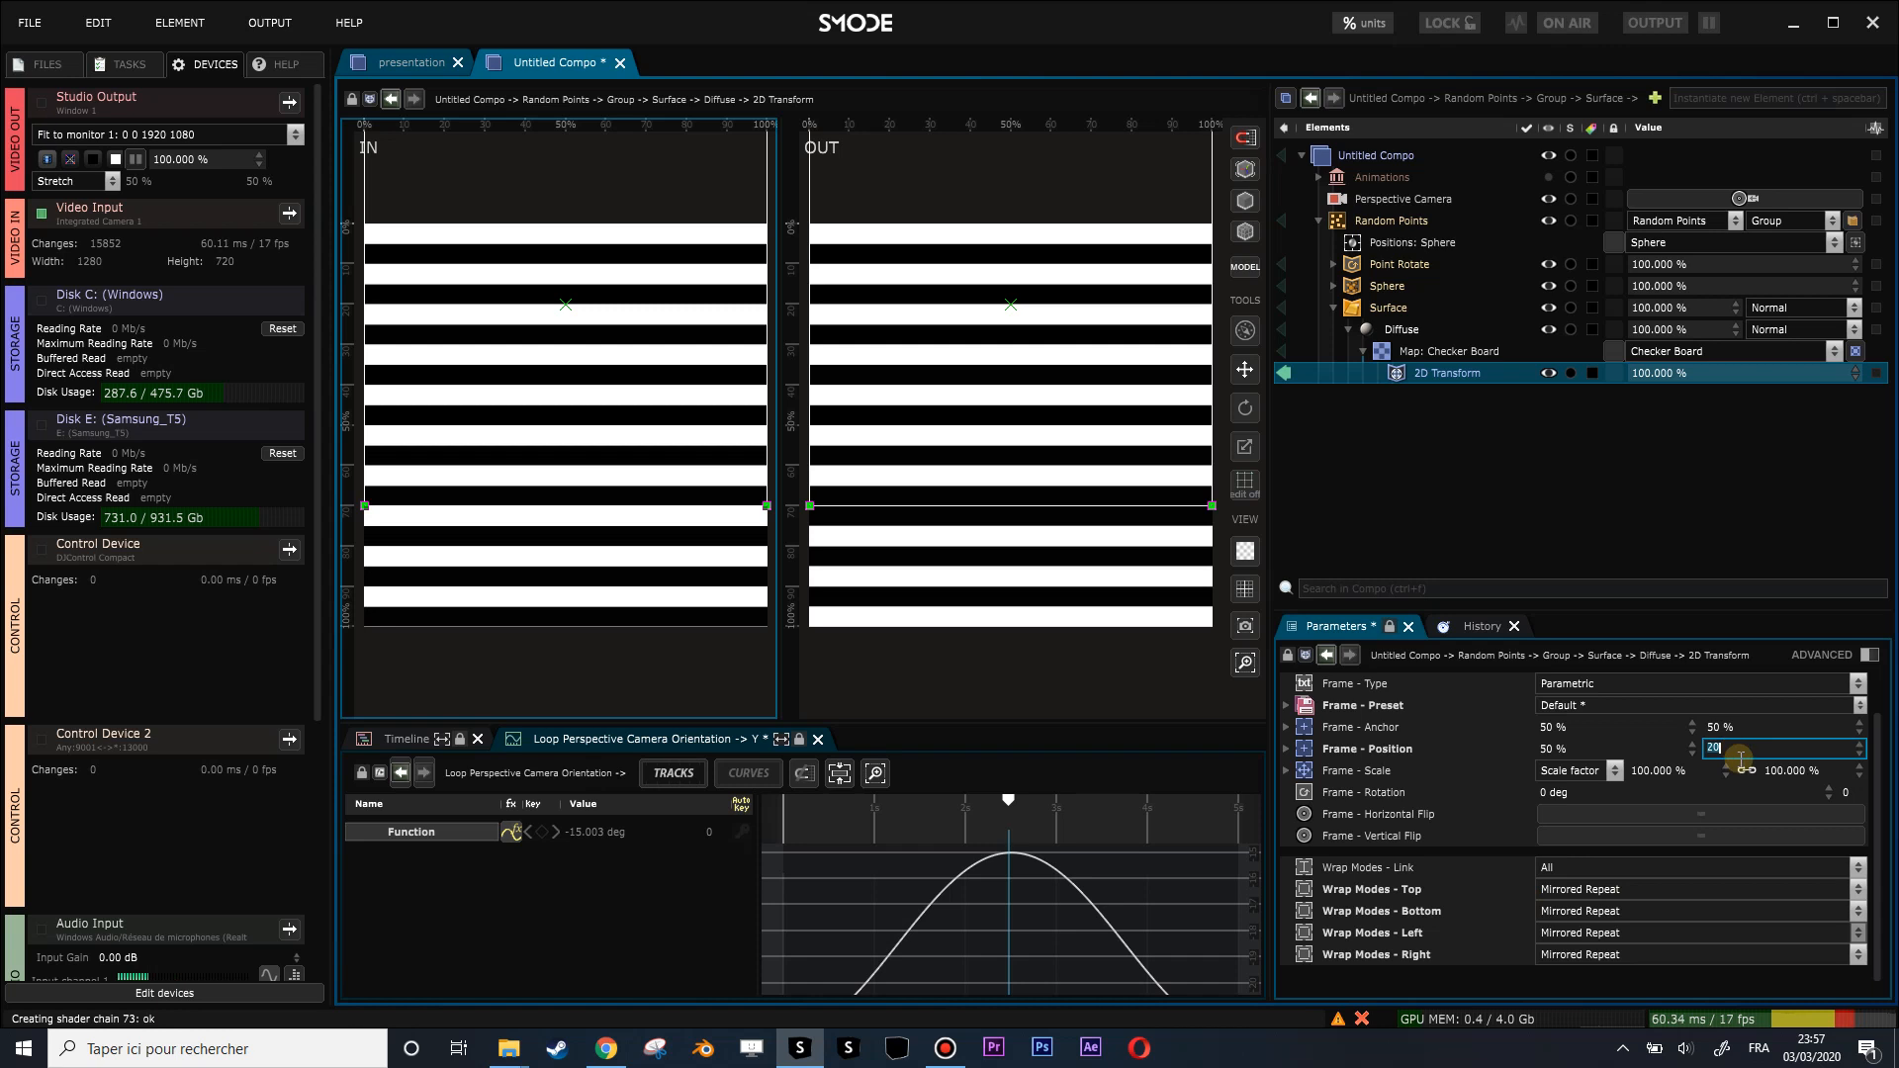
# Set the 2D Transform's vertical frame position to 70 % and vary its intensity to preview the stripe shift.
pyautogui.doubleClick(1695, 793)
pyautogui.click(1718, 748)
pyautogui.press('Return')
pyautogui.moveTo(1672, 379); pyautogui.dragTo(1137, 275)
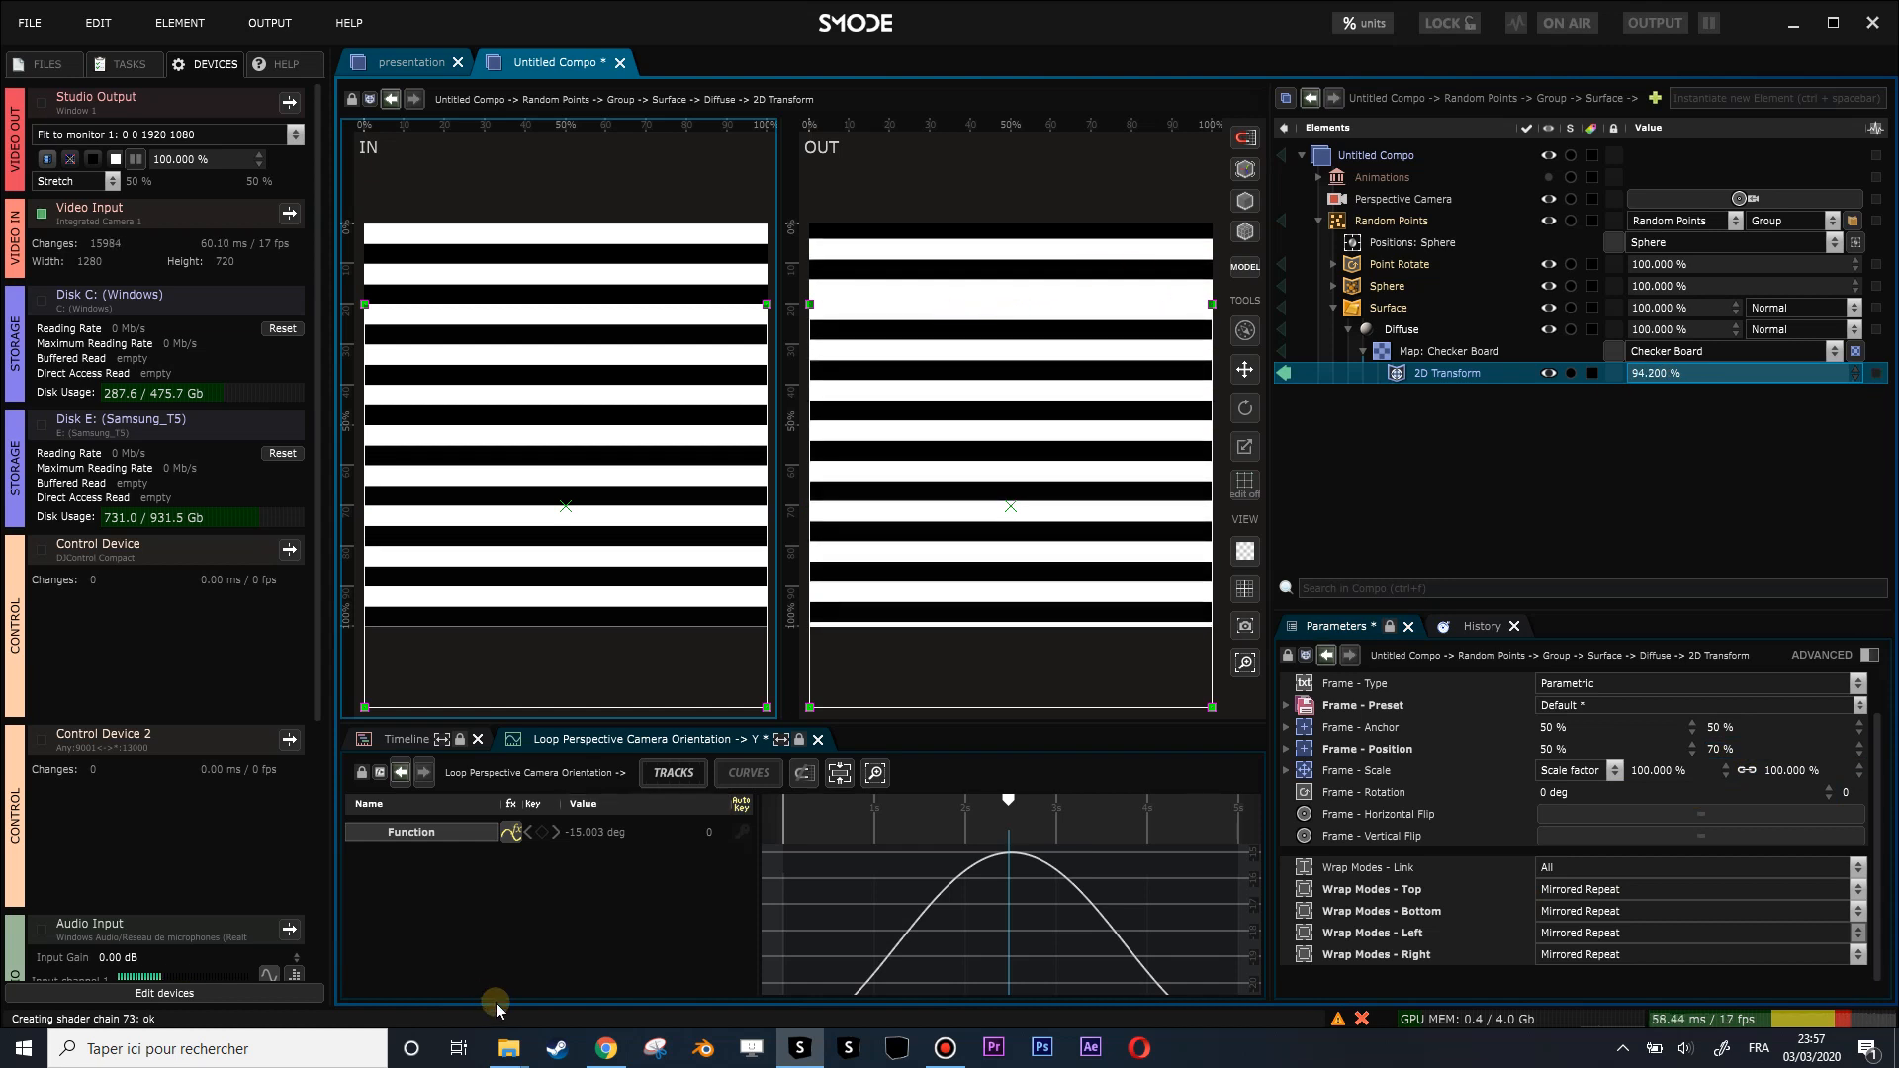
# Check the striped balls reference post on Instagram in the browser and return to Smode.
pyautogui.click(606, 1048)
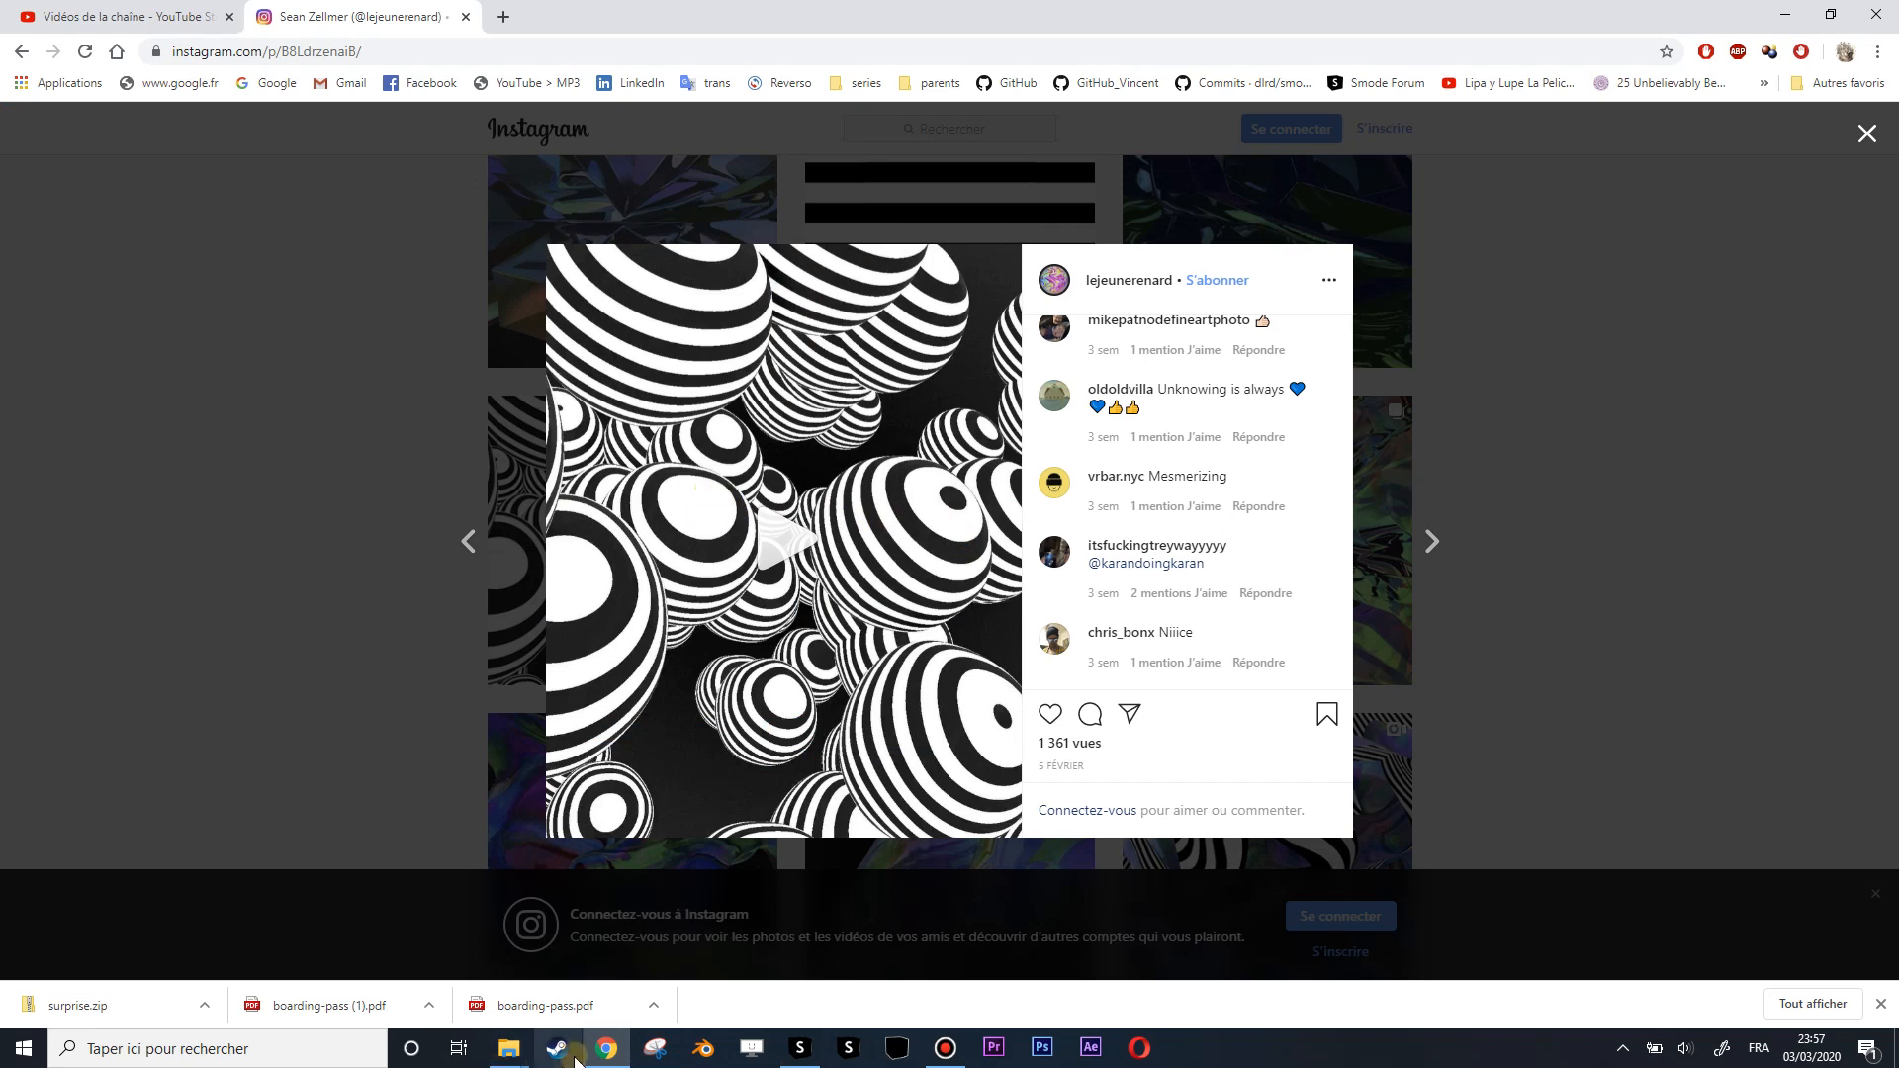
pyautogui.click(606, 1049)
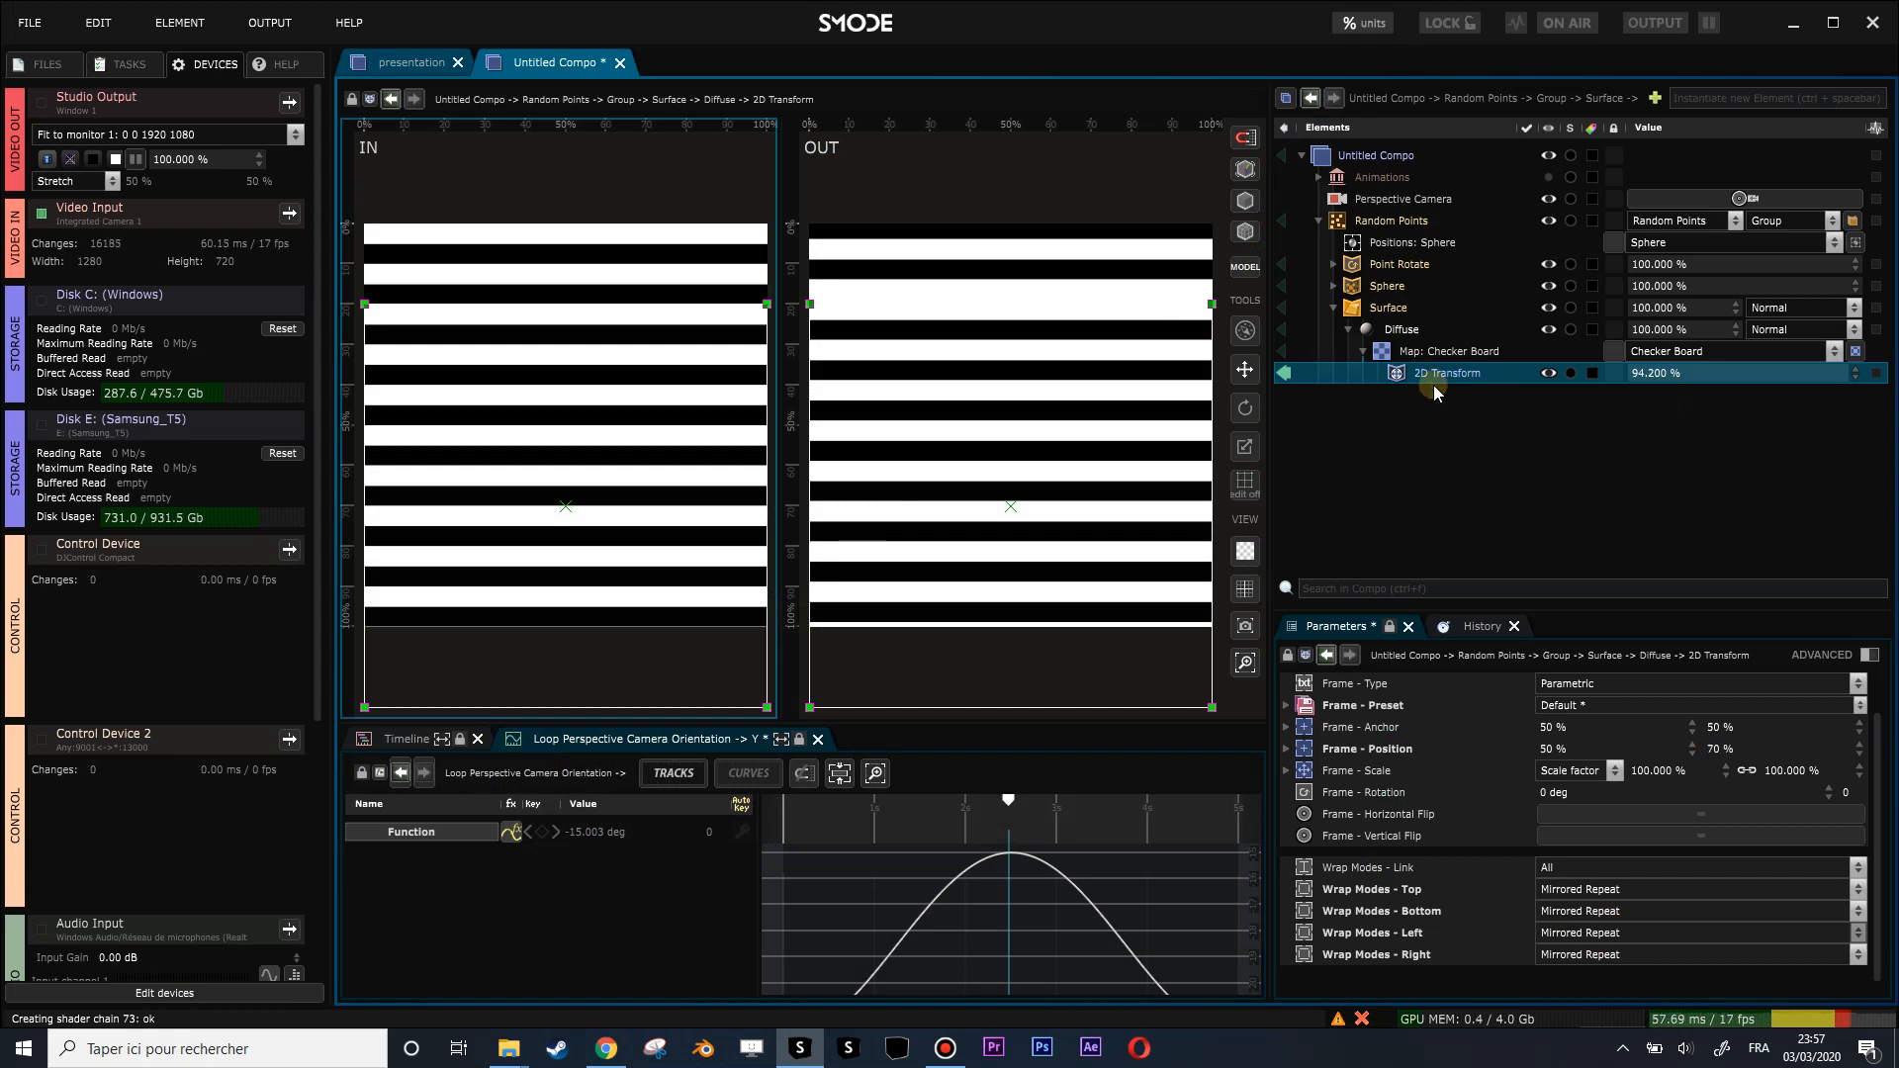
# Set the 2D Transform's intensity to 100 % and compare the Checker Board map with the modifier disabled and enabled.
pyautogui.moveTo(1682, 381); pyautogui.dragTo(1683, 372)
pyautogui.click(1550, 375)
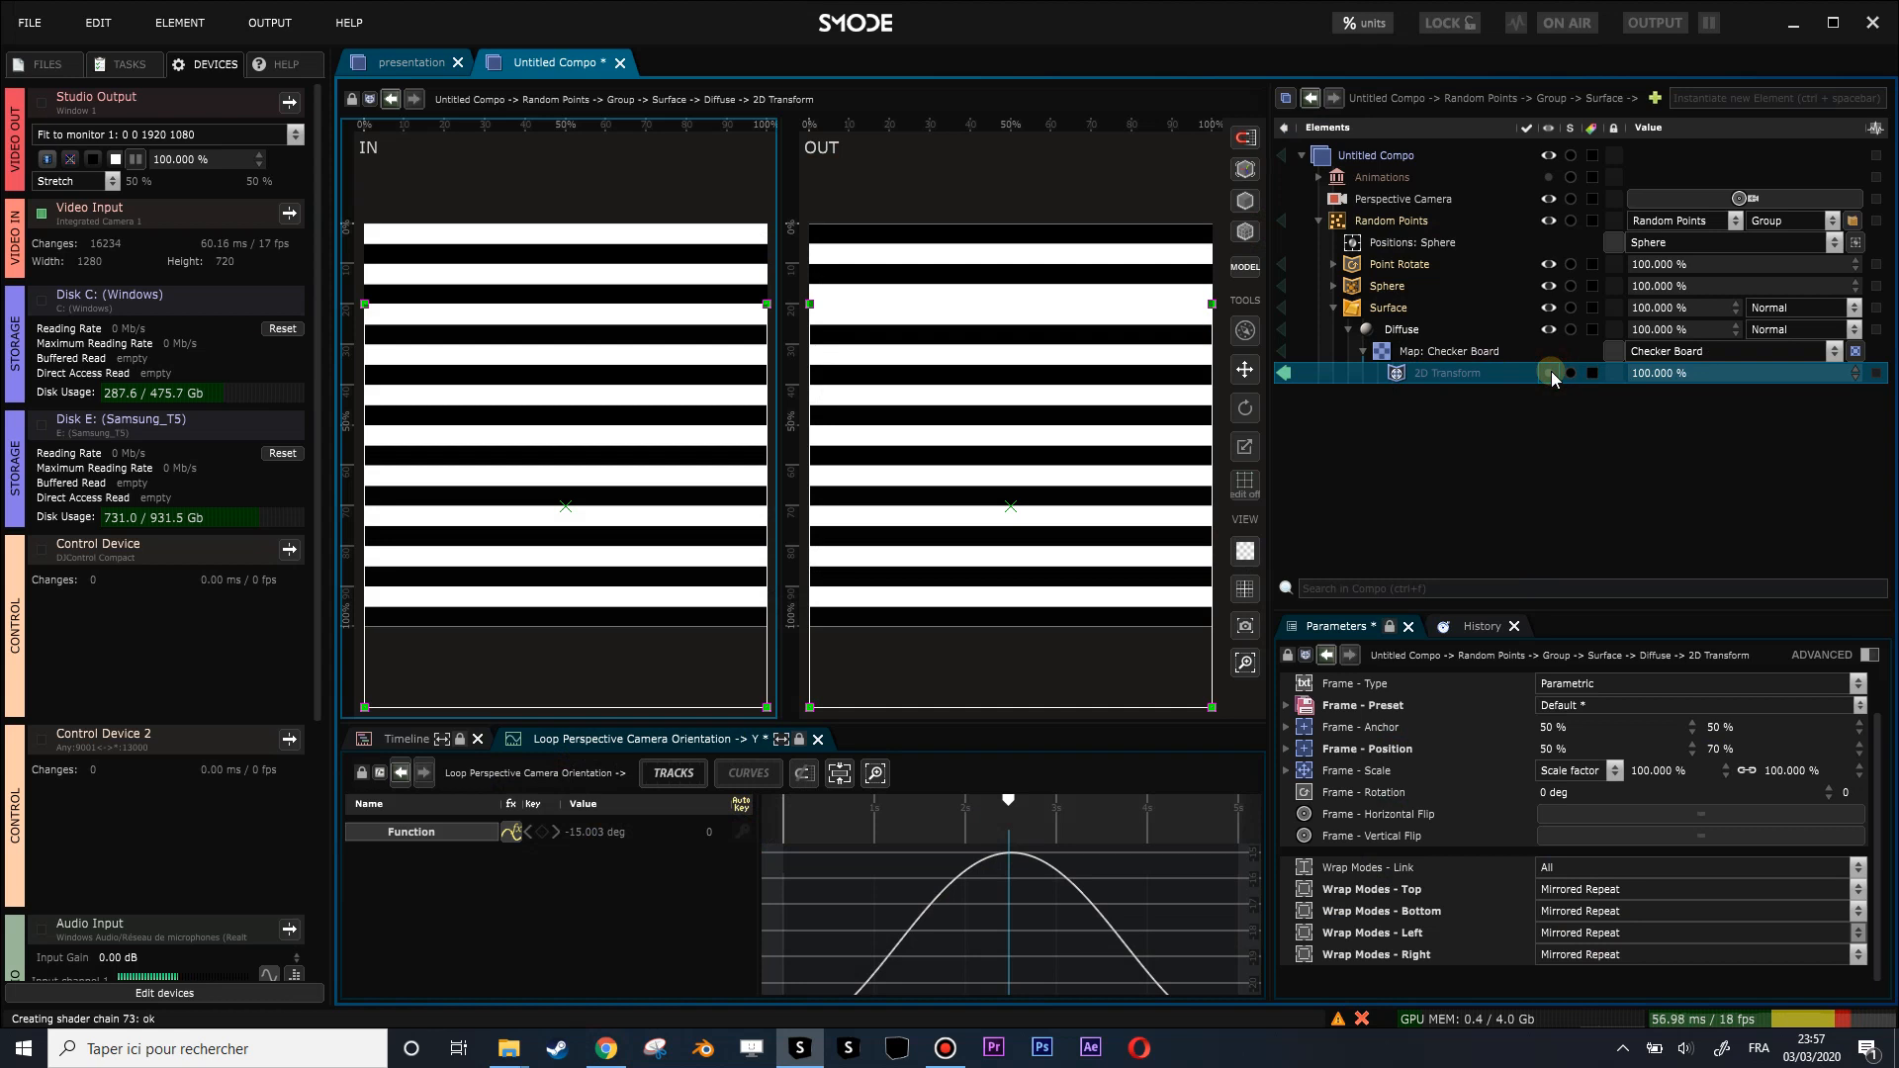
pyautogui.click(1284, 352)
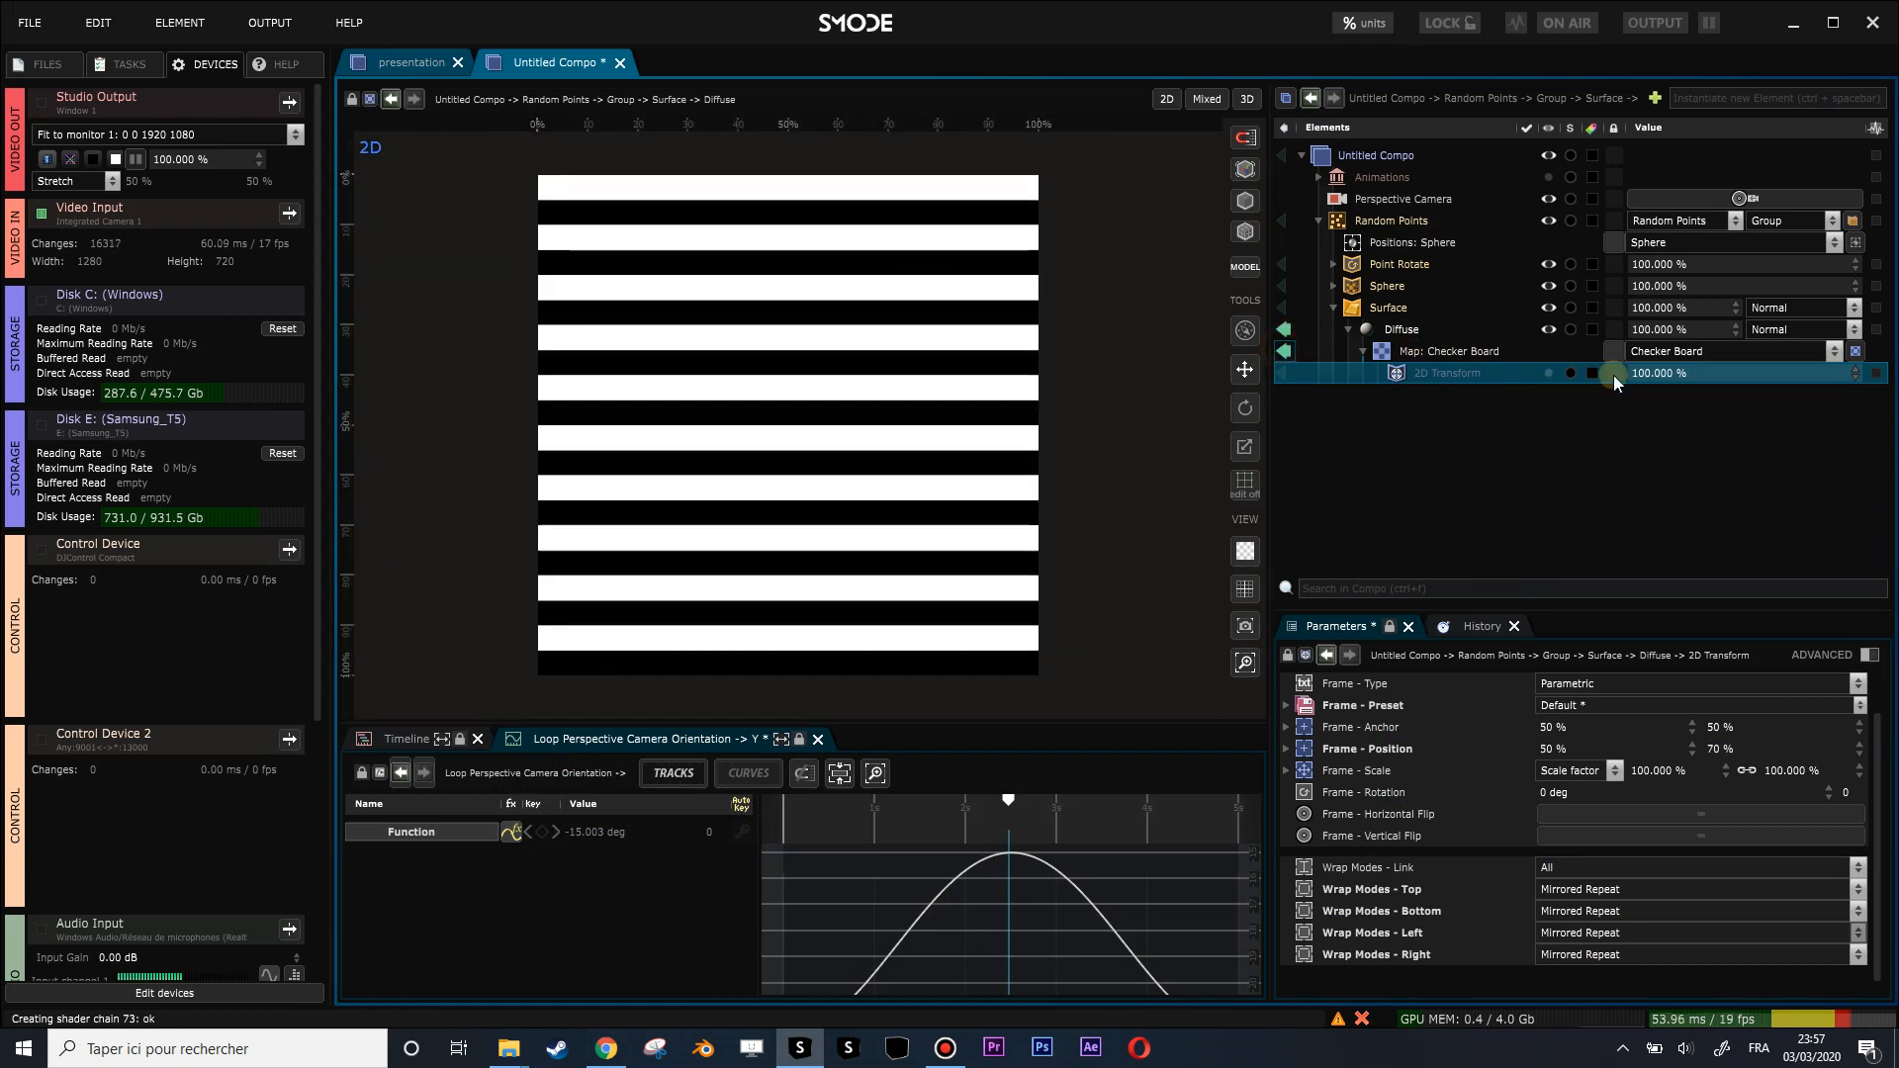
pyautogui.click(1550, 375)
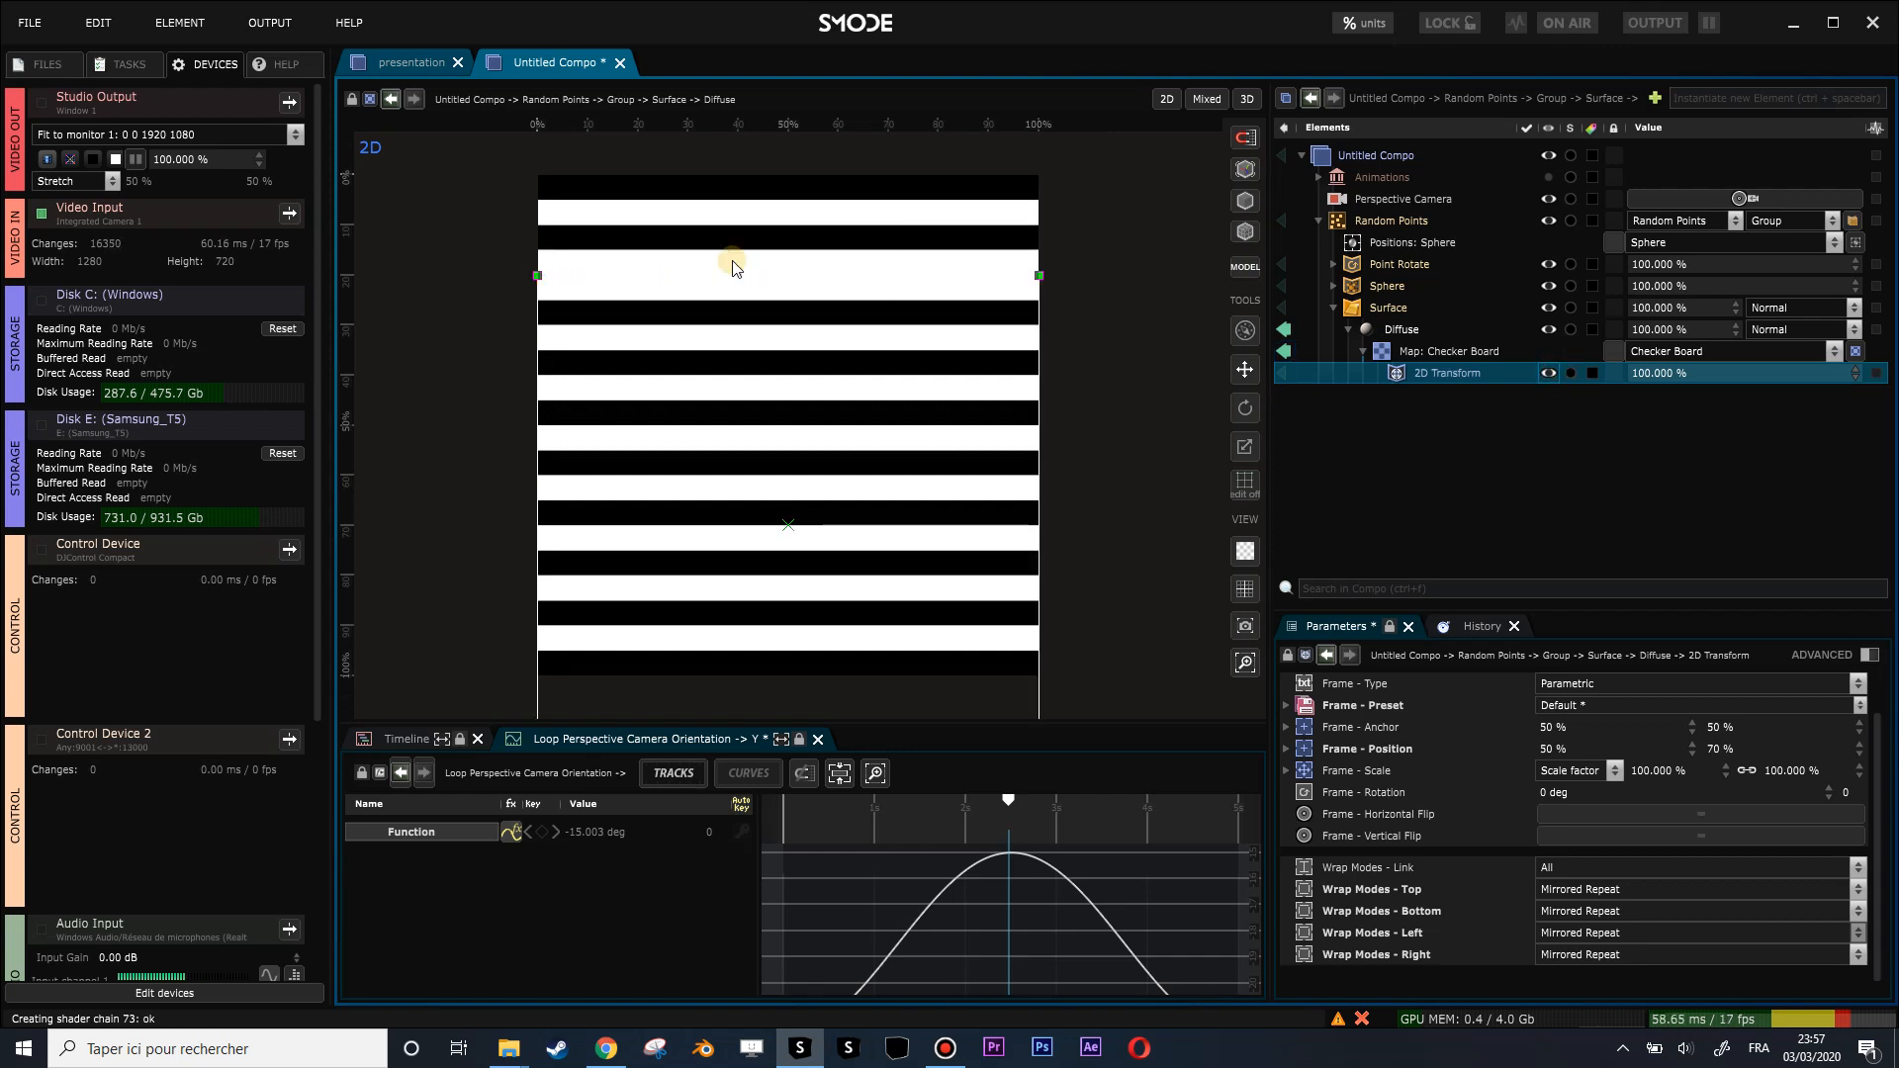
pyautogui.moveTo(1662, 380)
pyautogui.mouseDown()
pyautogui.moveTo(1662, 478)
pyautogui.moveTo(1661, 376)
pyautogui.mouseUp()
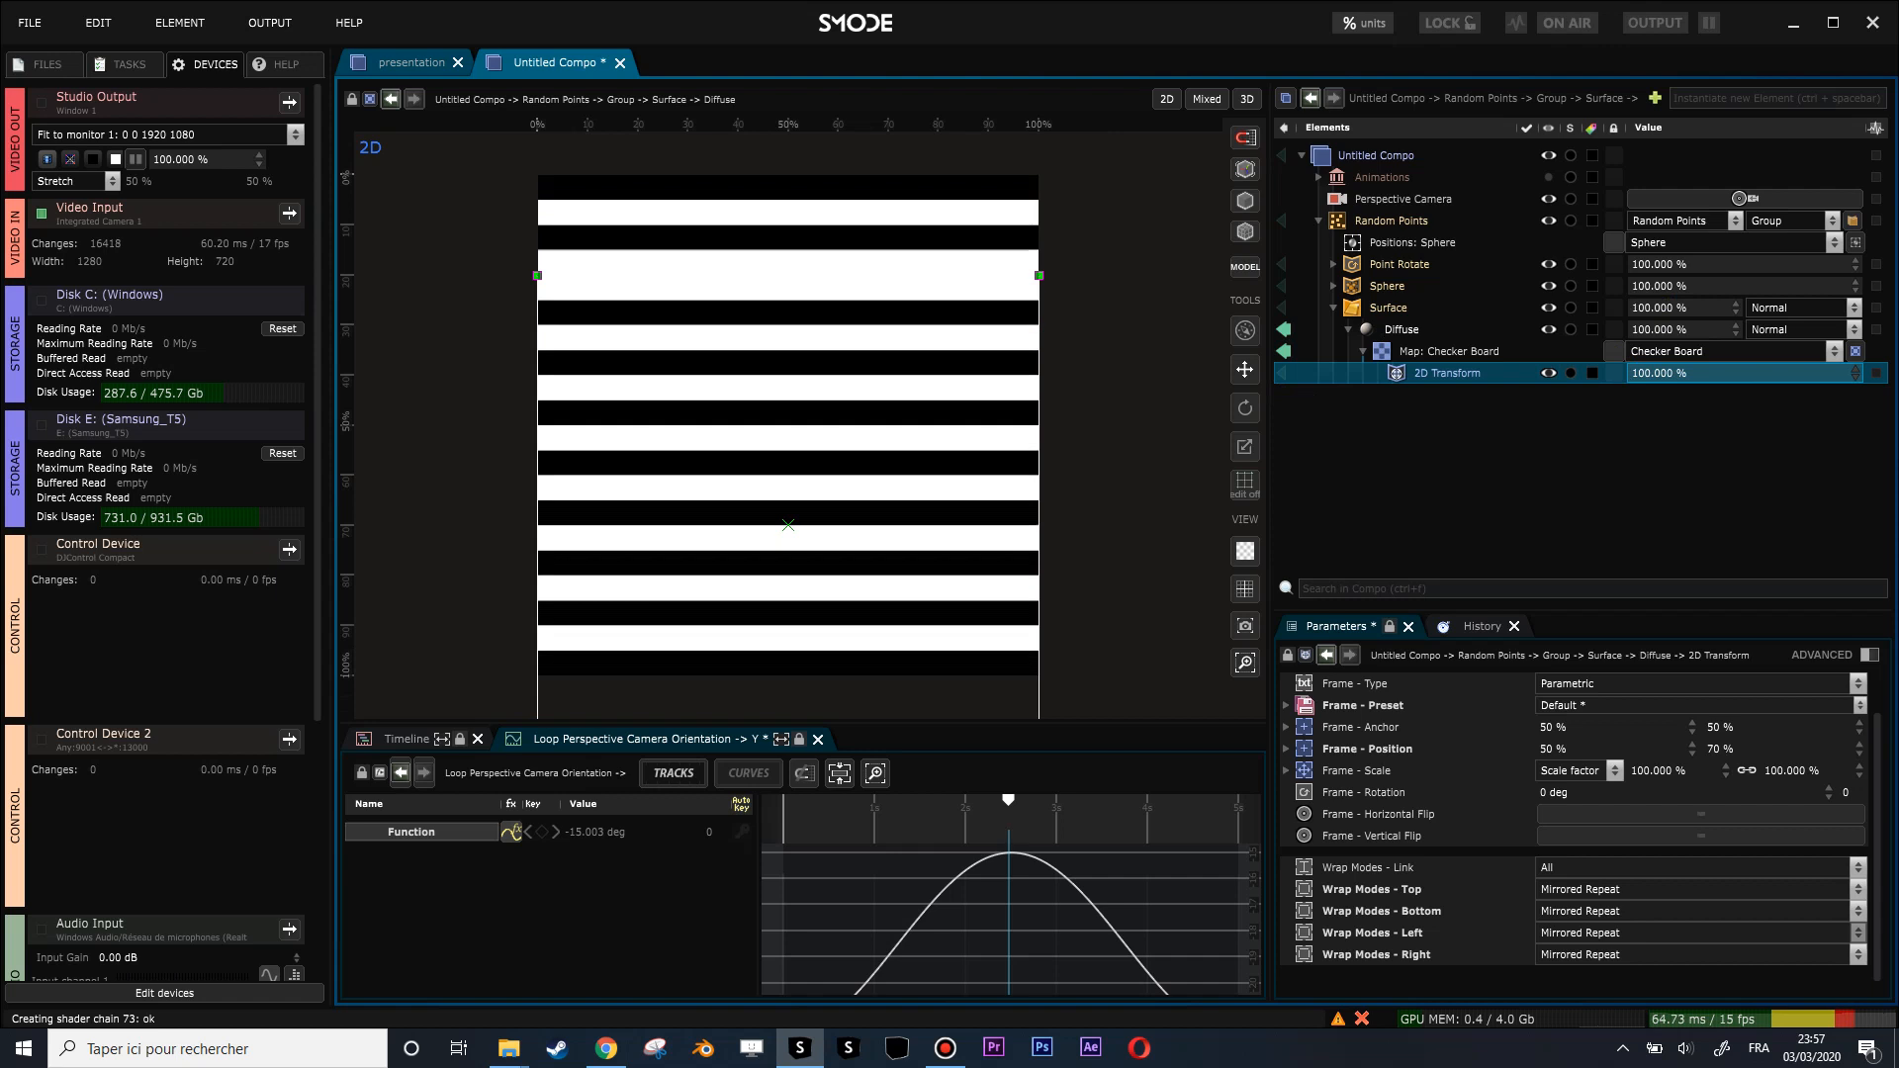
pyautogui.scroll(-1, 669, 314)
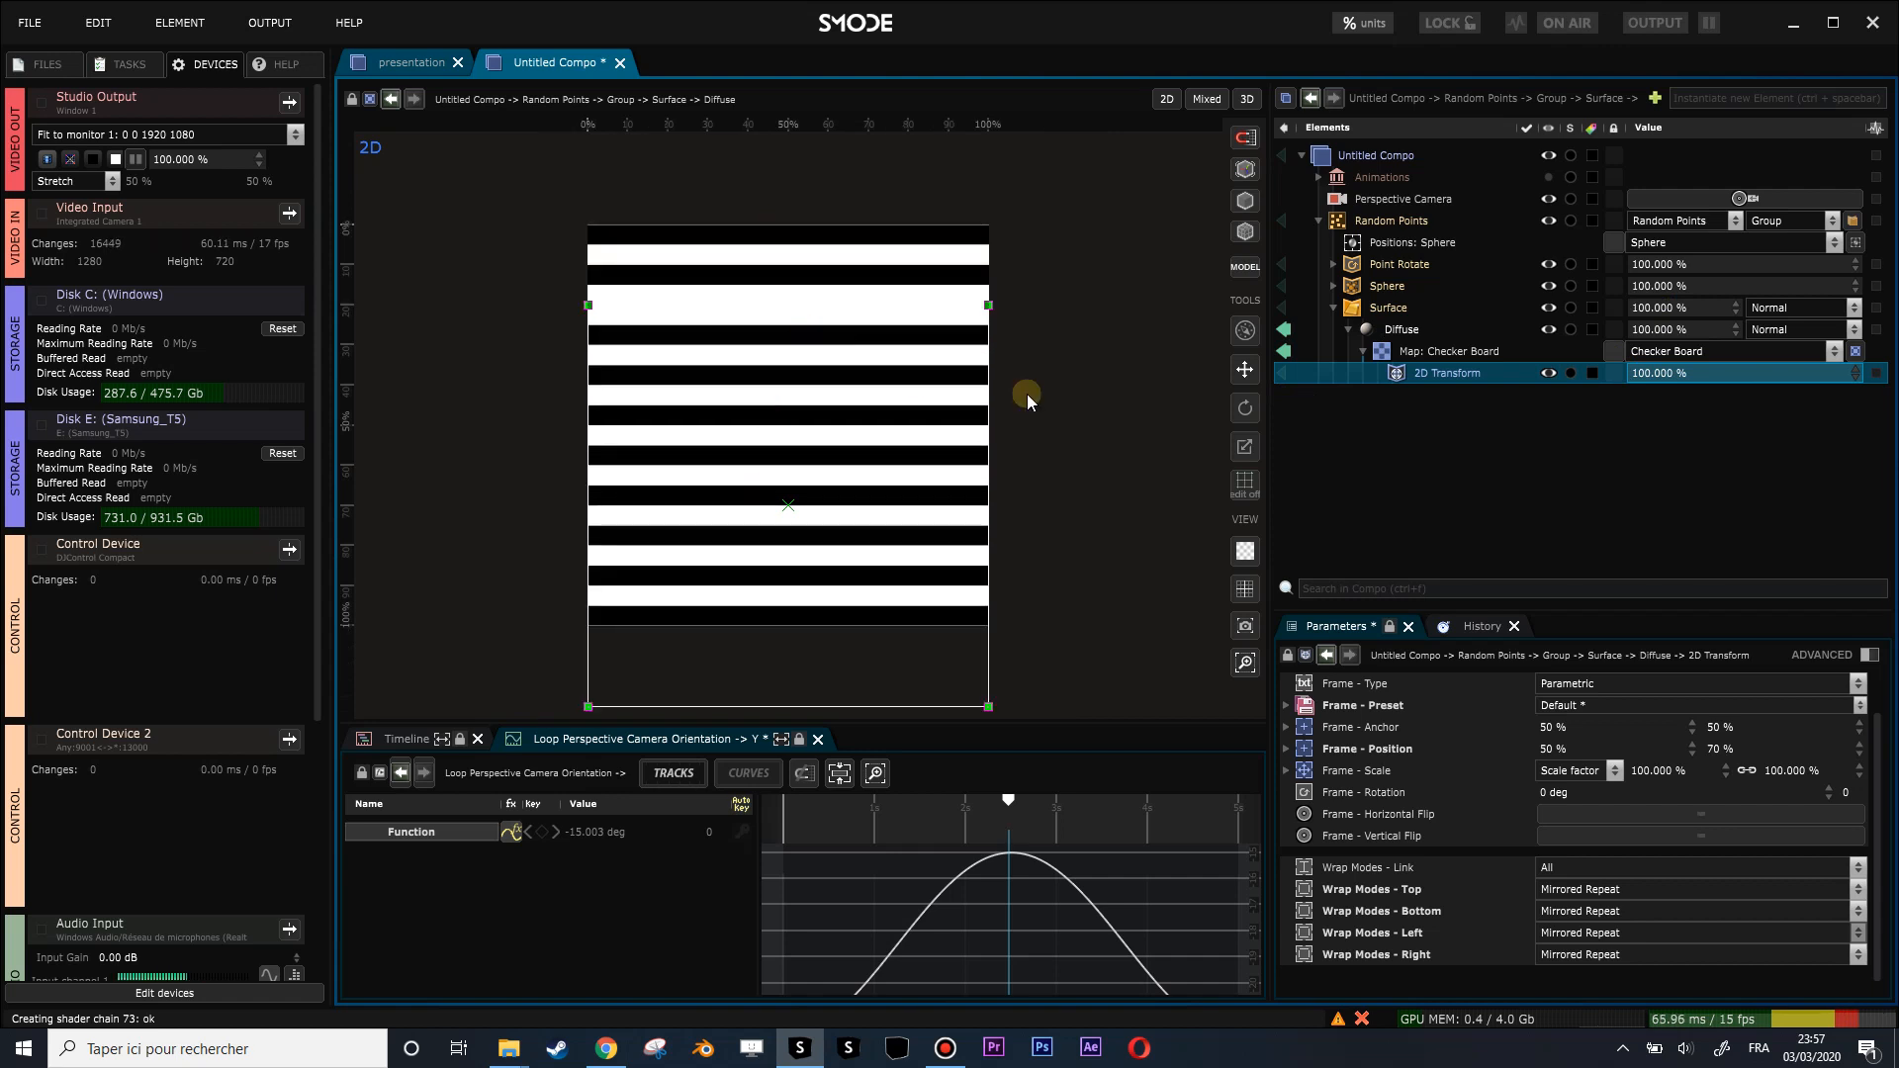
pyautogui.click(1284, 331)
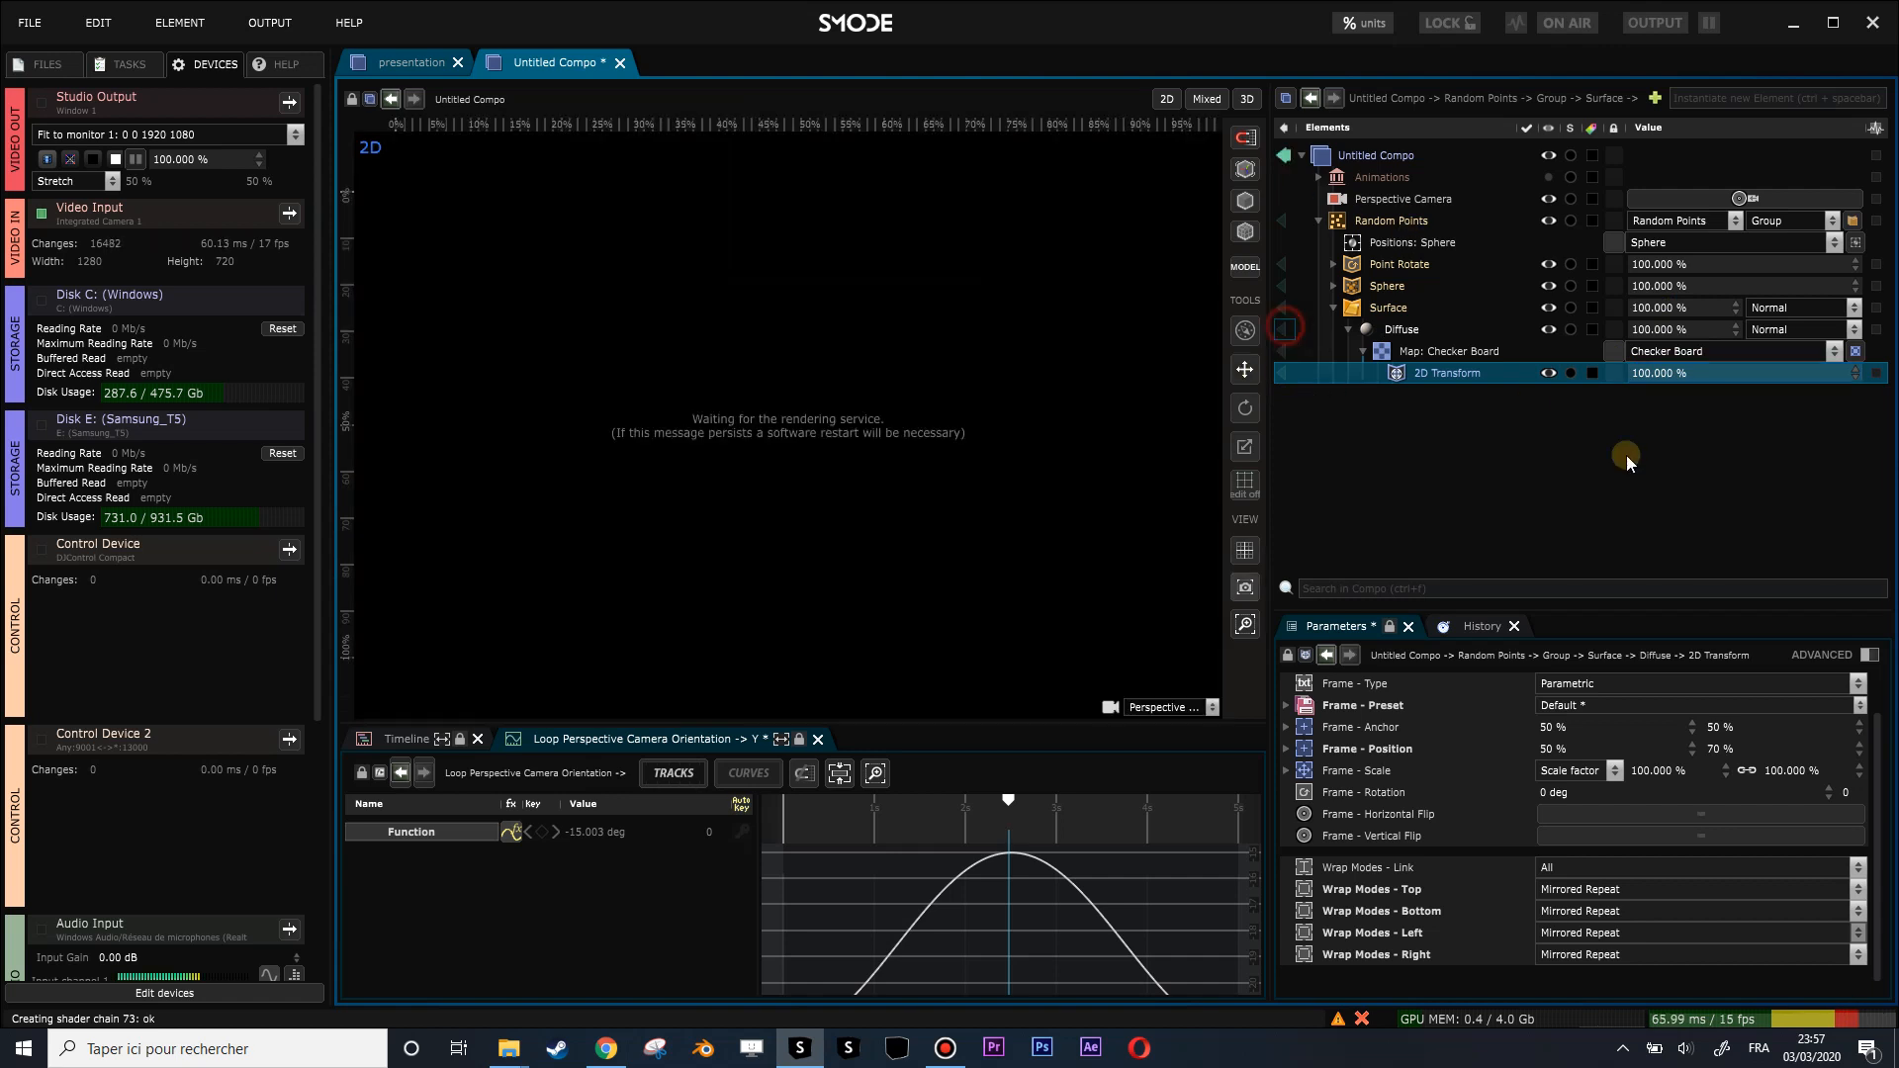
# Expose the 2D Transform's intensity as a percentage parameter of the composition and rename it Animation.
pyautogui.rightClick(1668, 381)
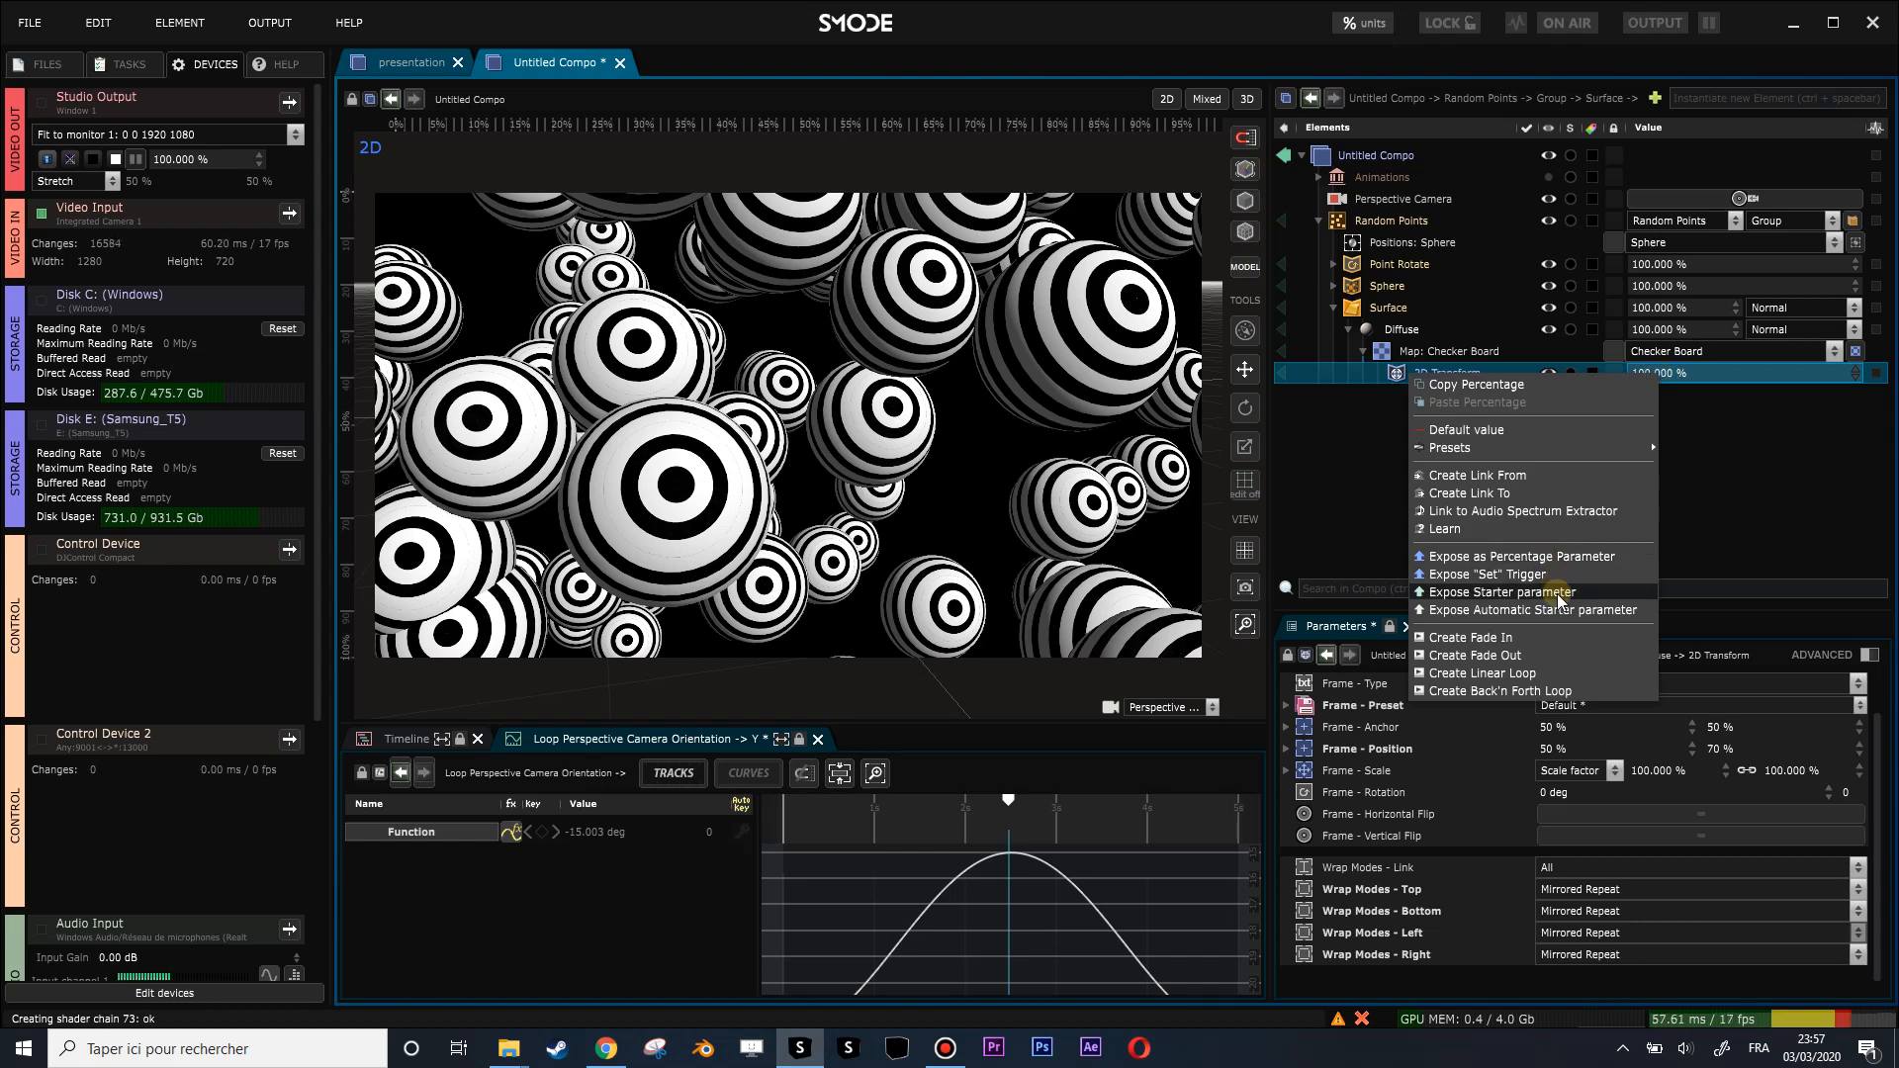
pyautogui.click(1547, 557)
pyautogui.doubleClick(1424, 222)
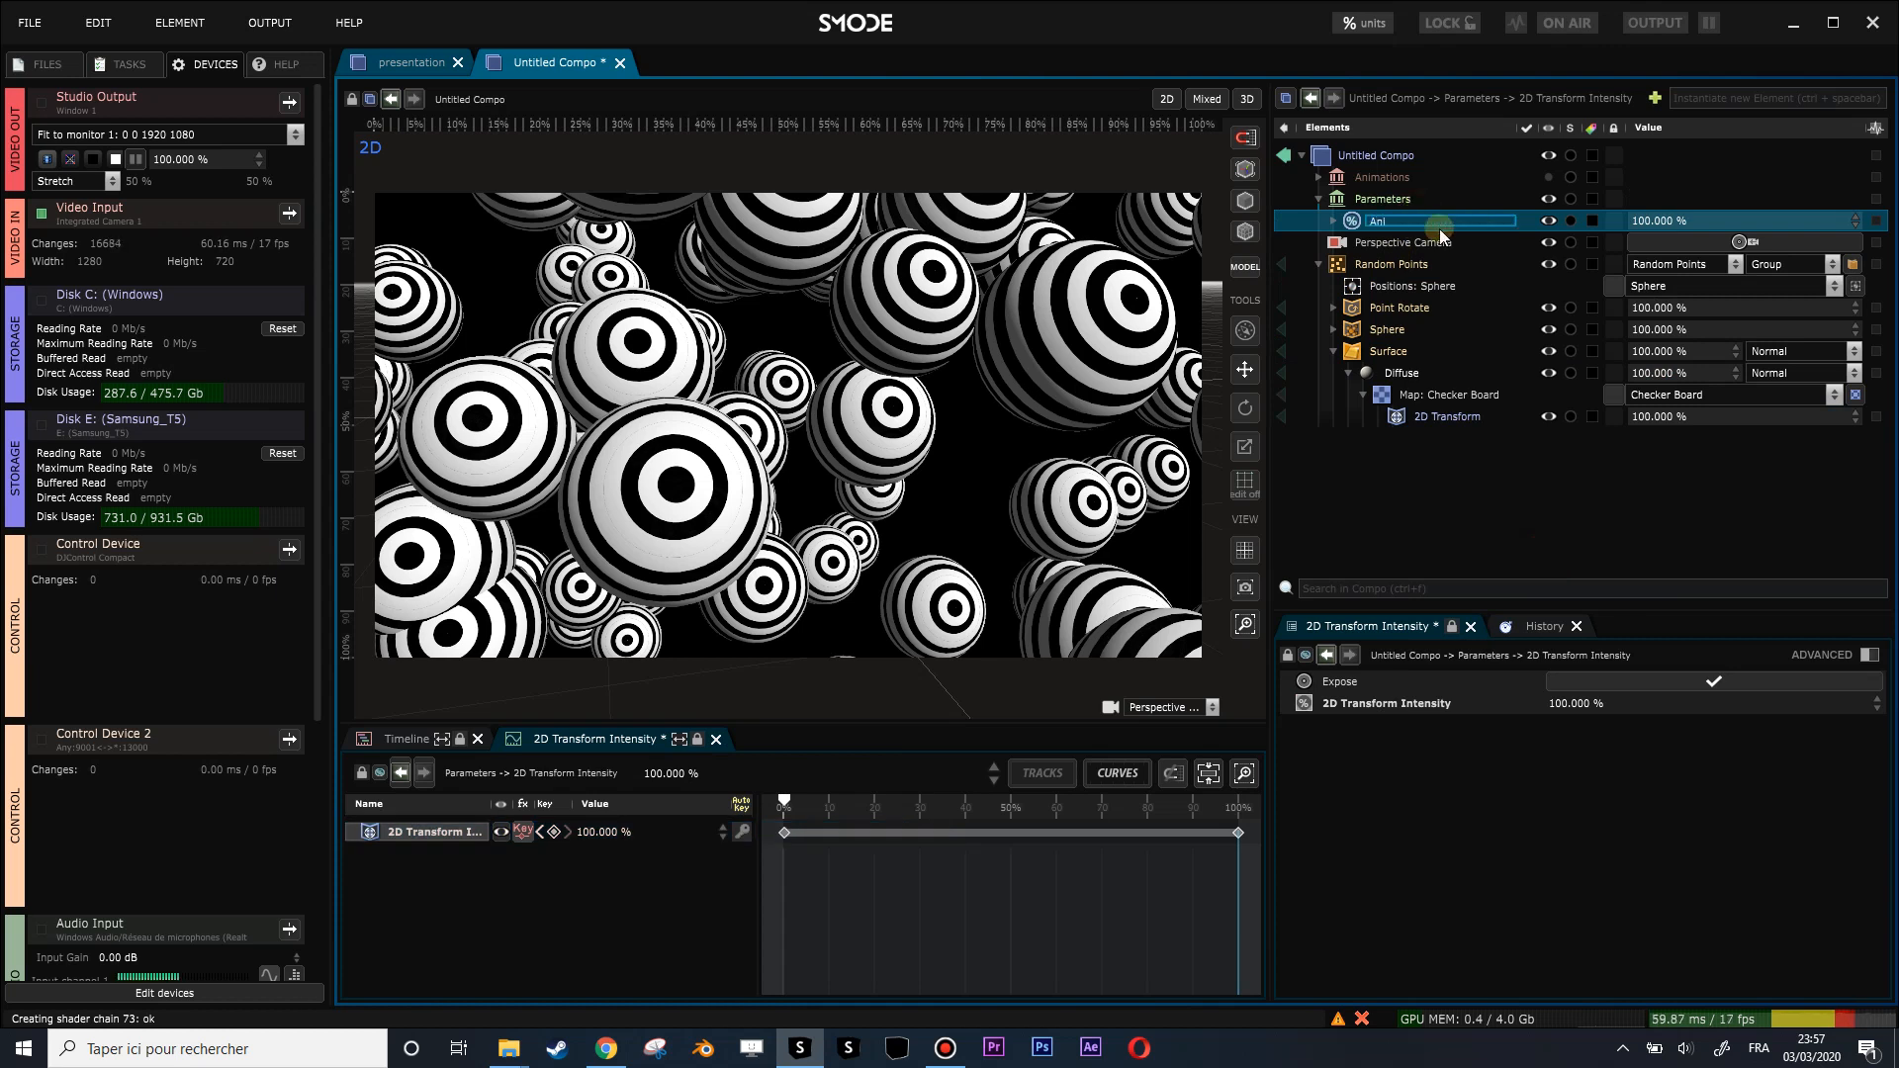
pyautogui.write('Animation')
pyautogui.press('Return')
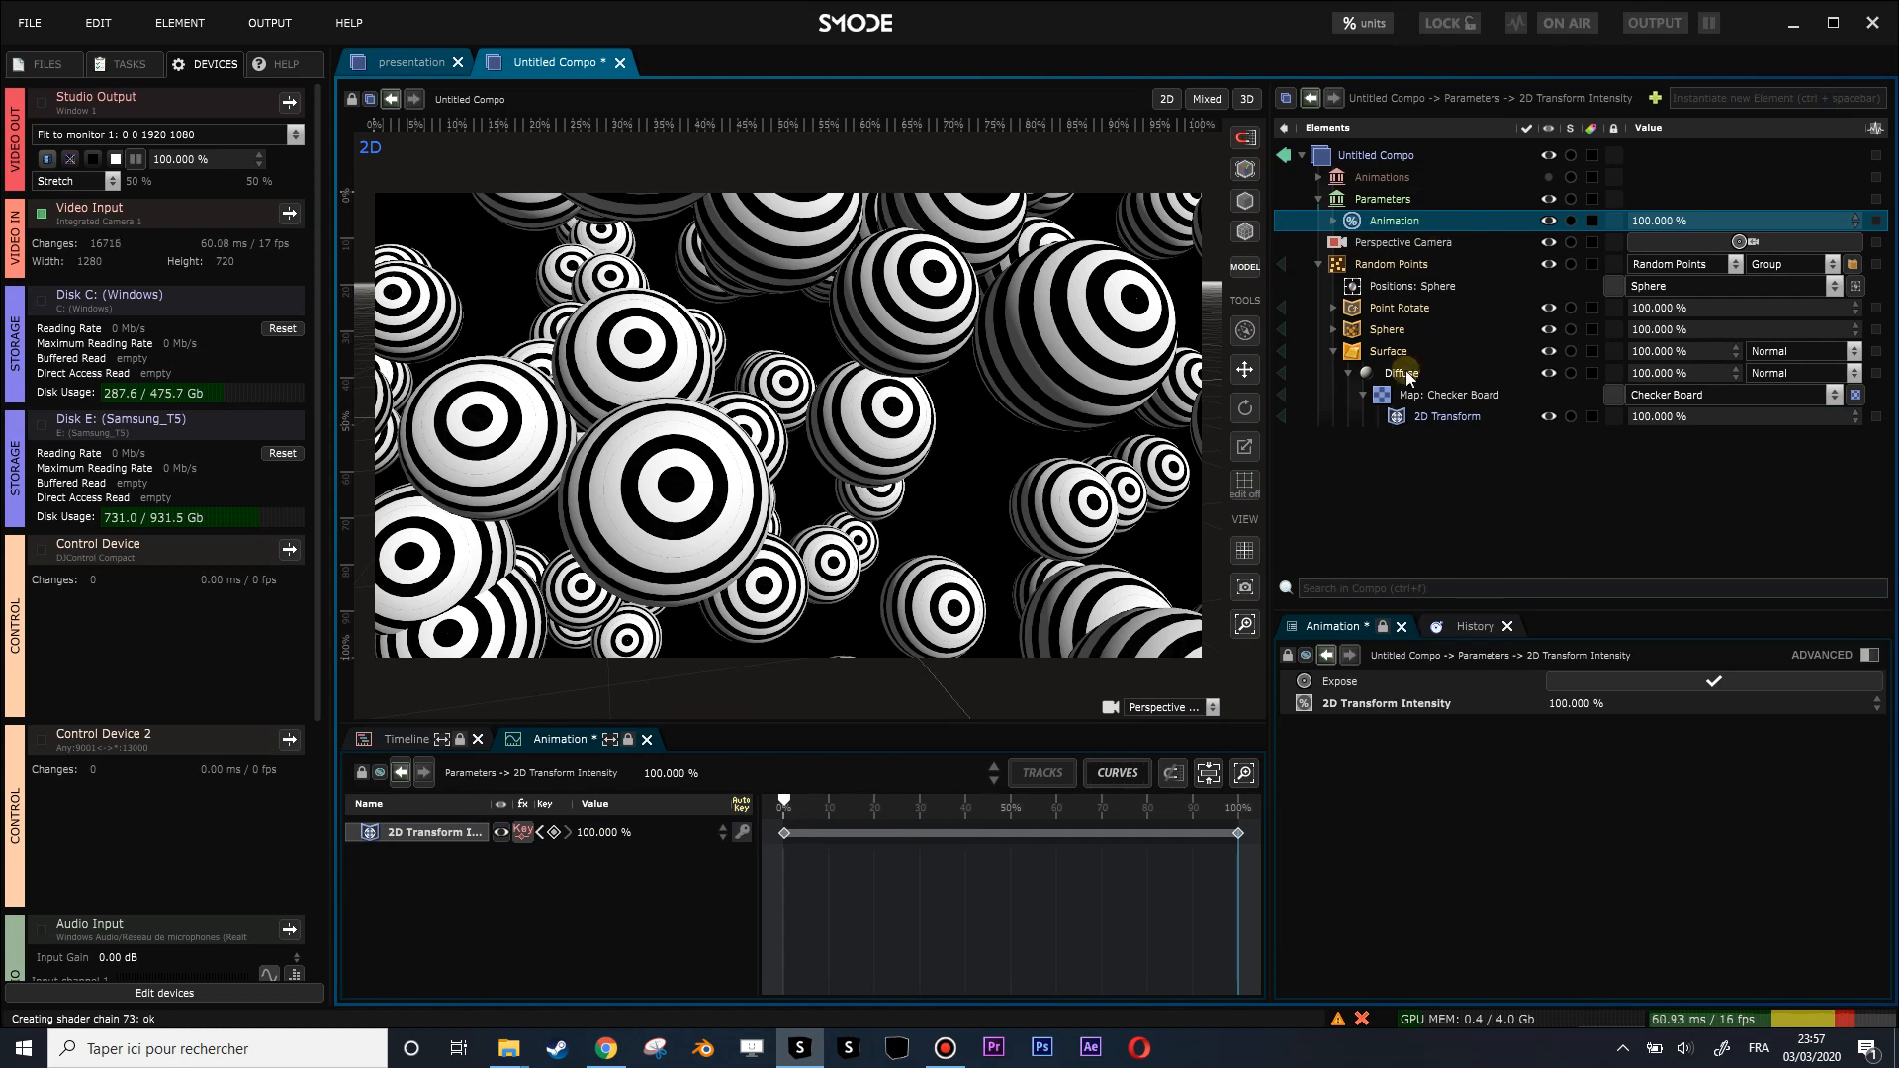
# Enlarge the Animation parameter's keyframe editor and scrub through its range to preview the stripe shift.
pyautogui.click(1333, 221)
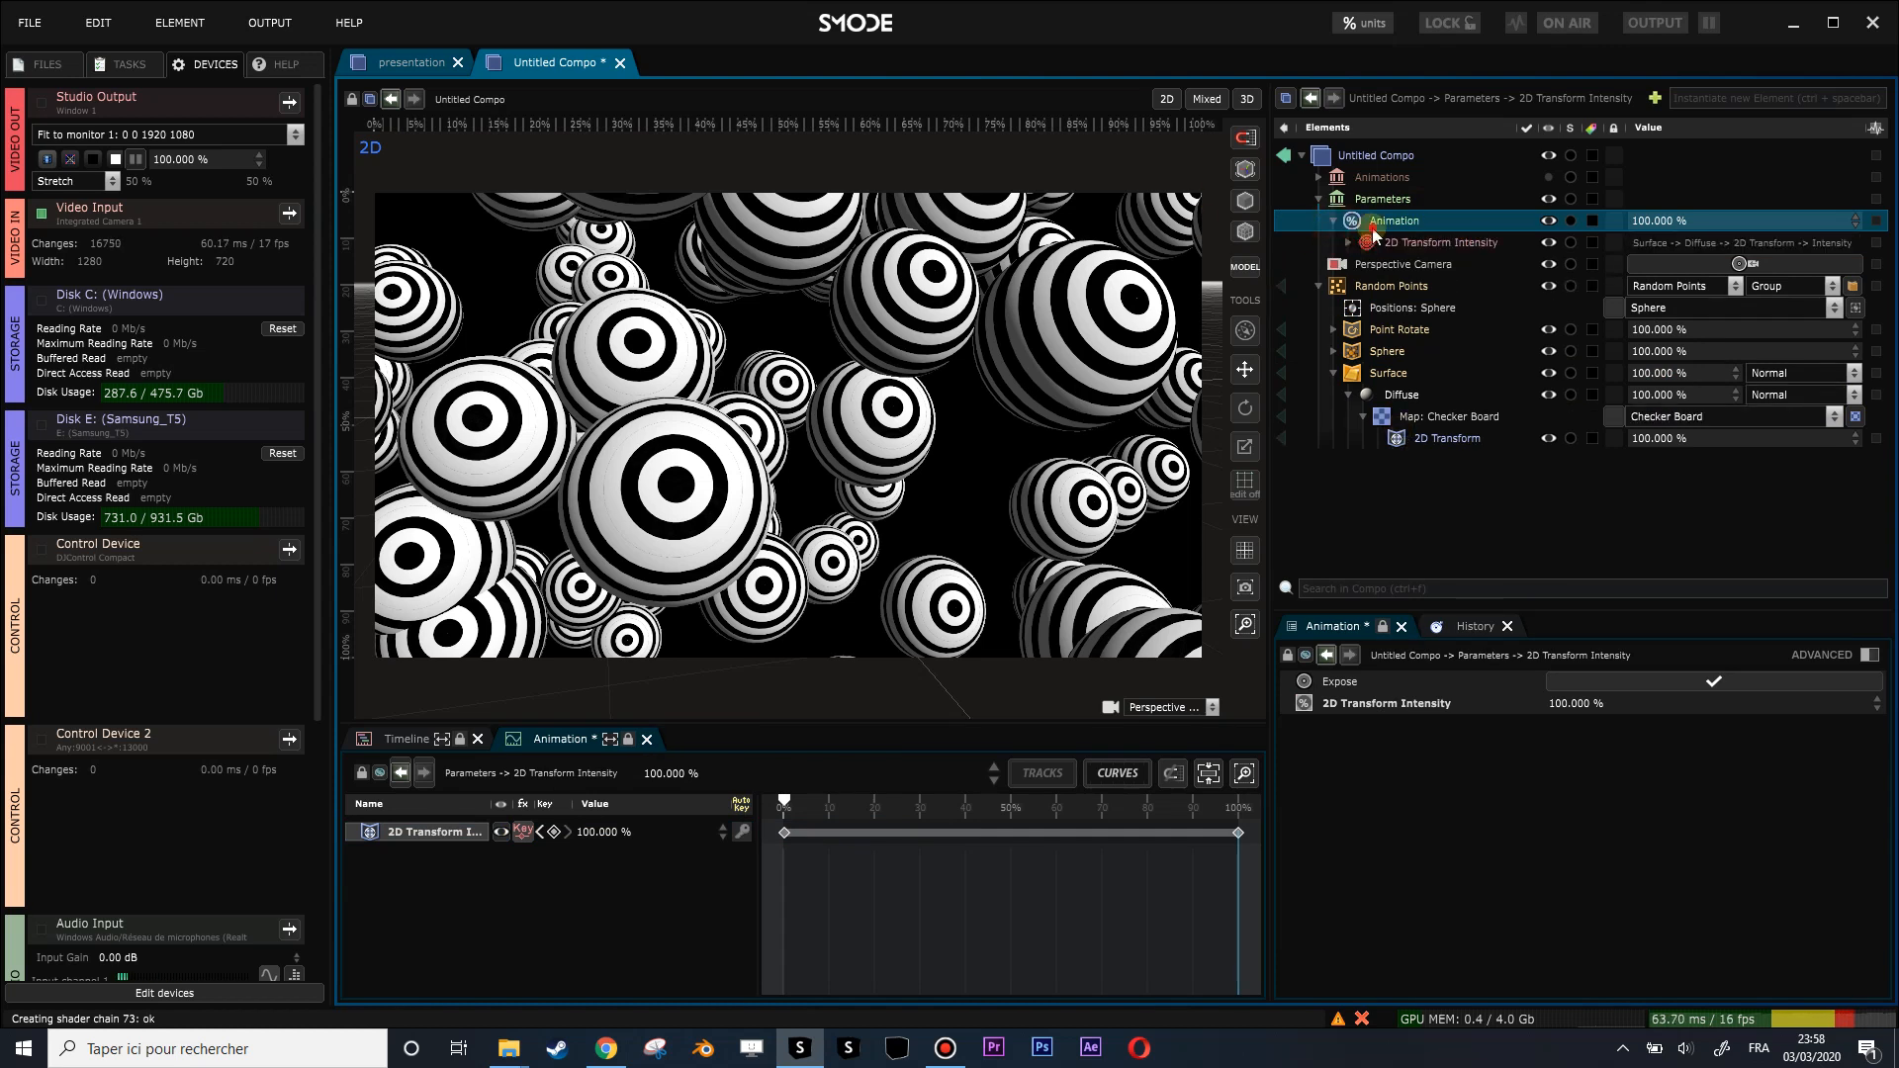
pyautogui.moveTo(864, 750); pyautogui.dragTo(864, 655)
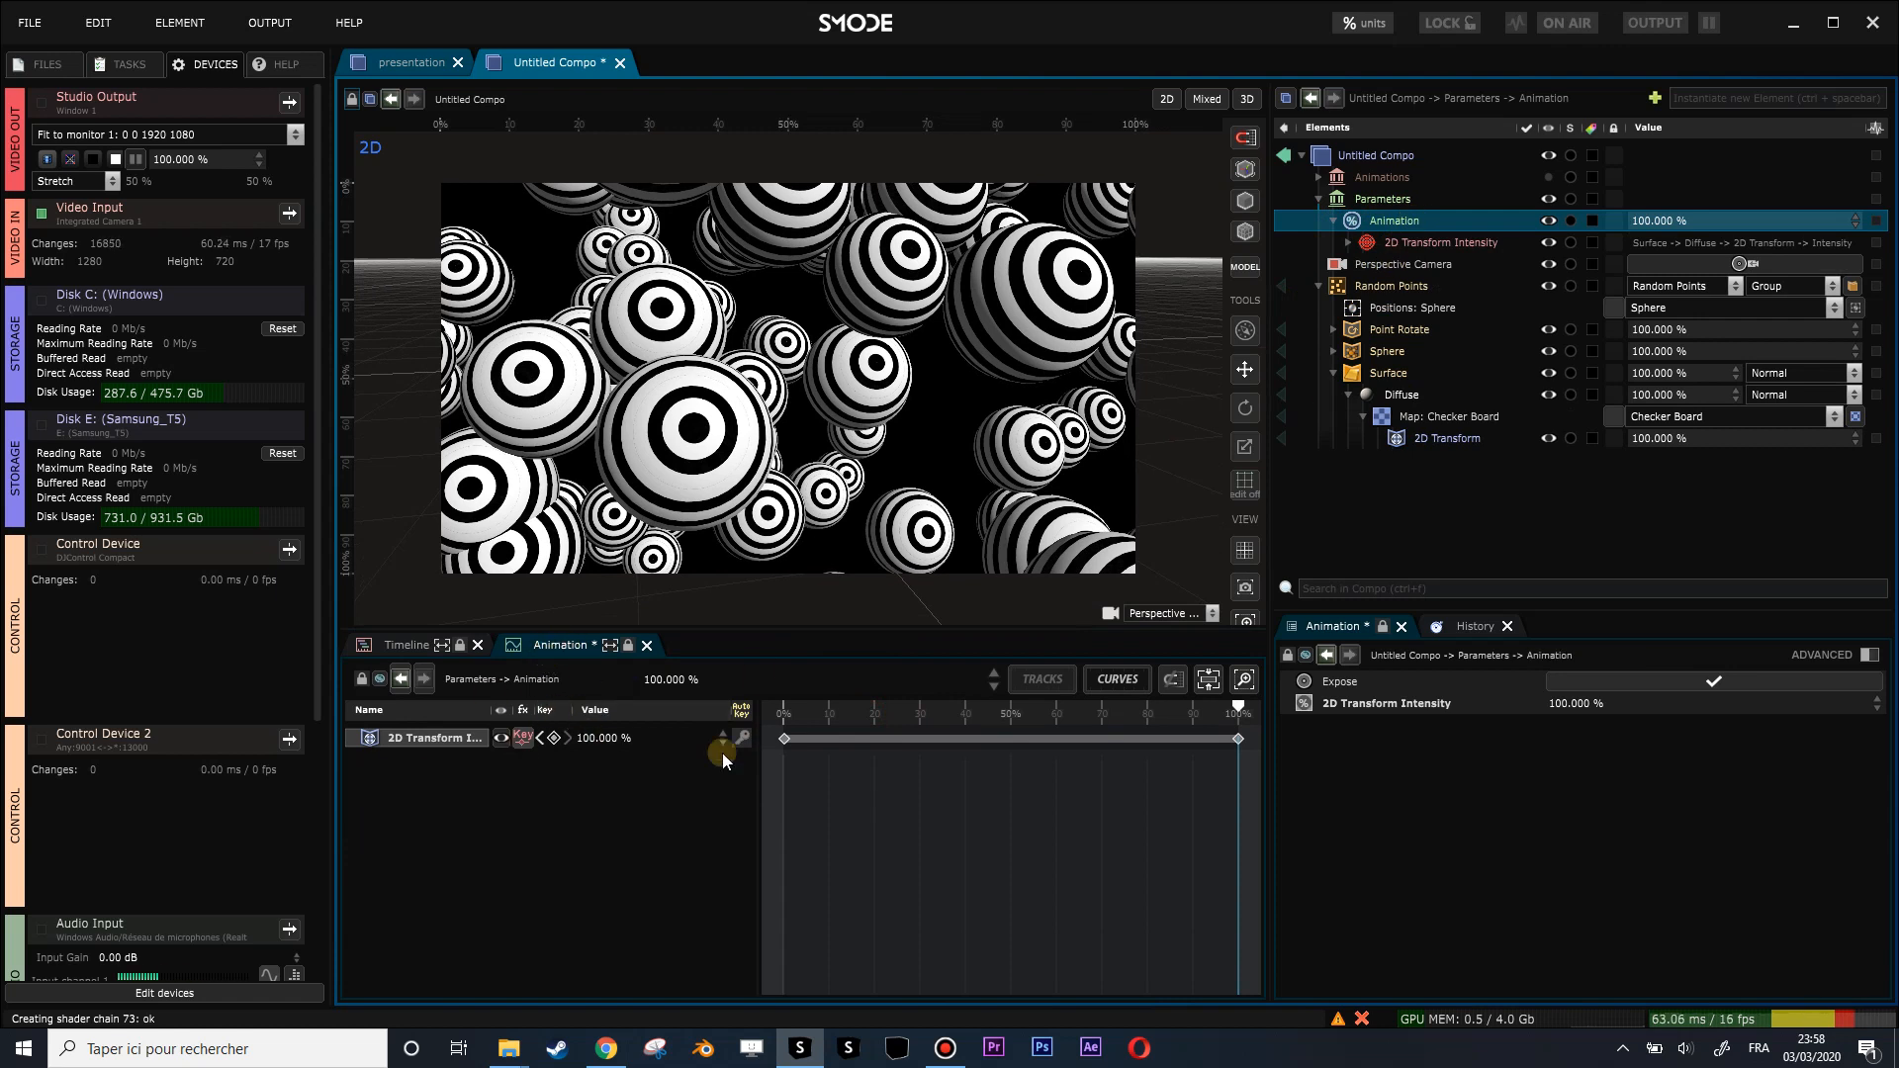
pyautogui.moveTo(1234, 714); pyautogui.dragTo(759, 732)
pyautogui.moveTo(1061, 713); pyautogui.dragTo(1509, 299)
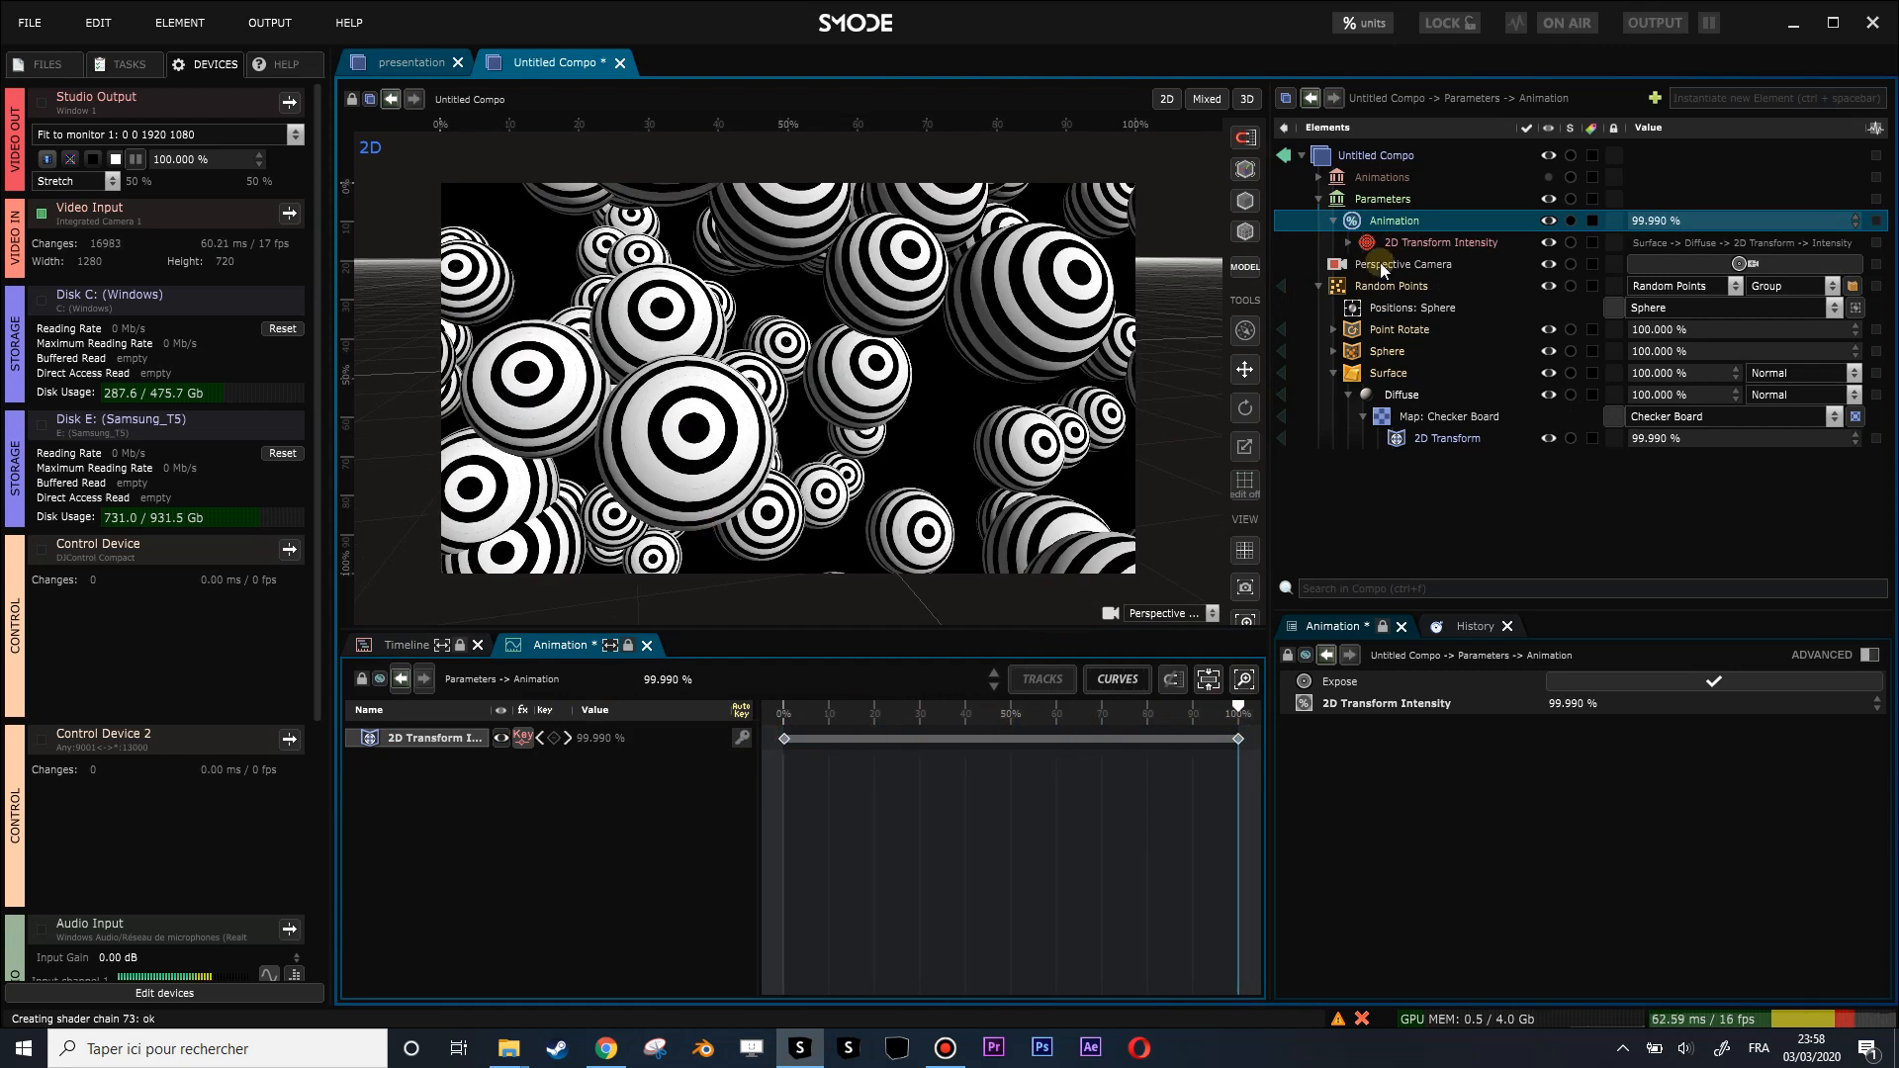
# Connect the Perspective Camera's Y placement orientation to the Animation parameter as a second keyframe track.
pyautogui.click(1379, 263)
pyautogui.click(1284, 778)
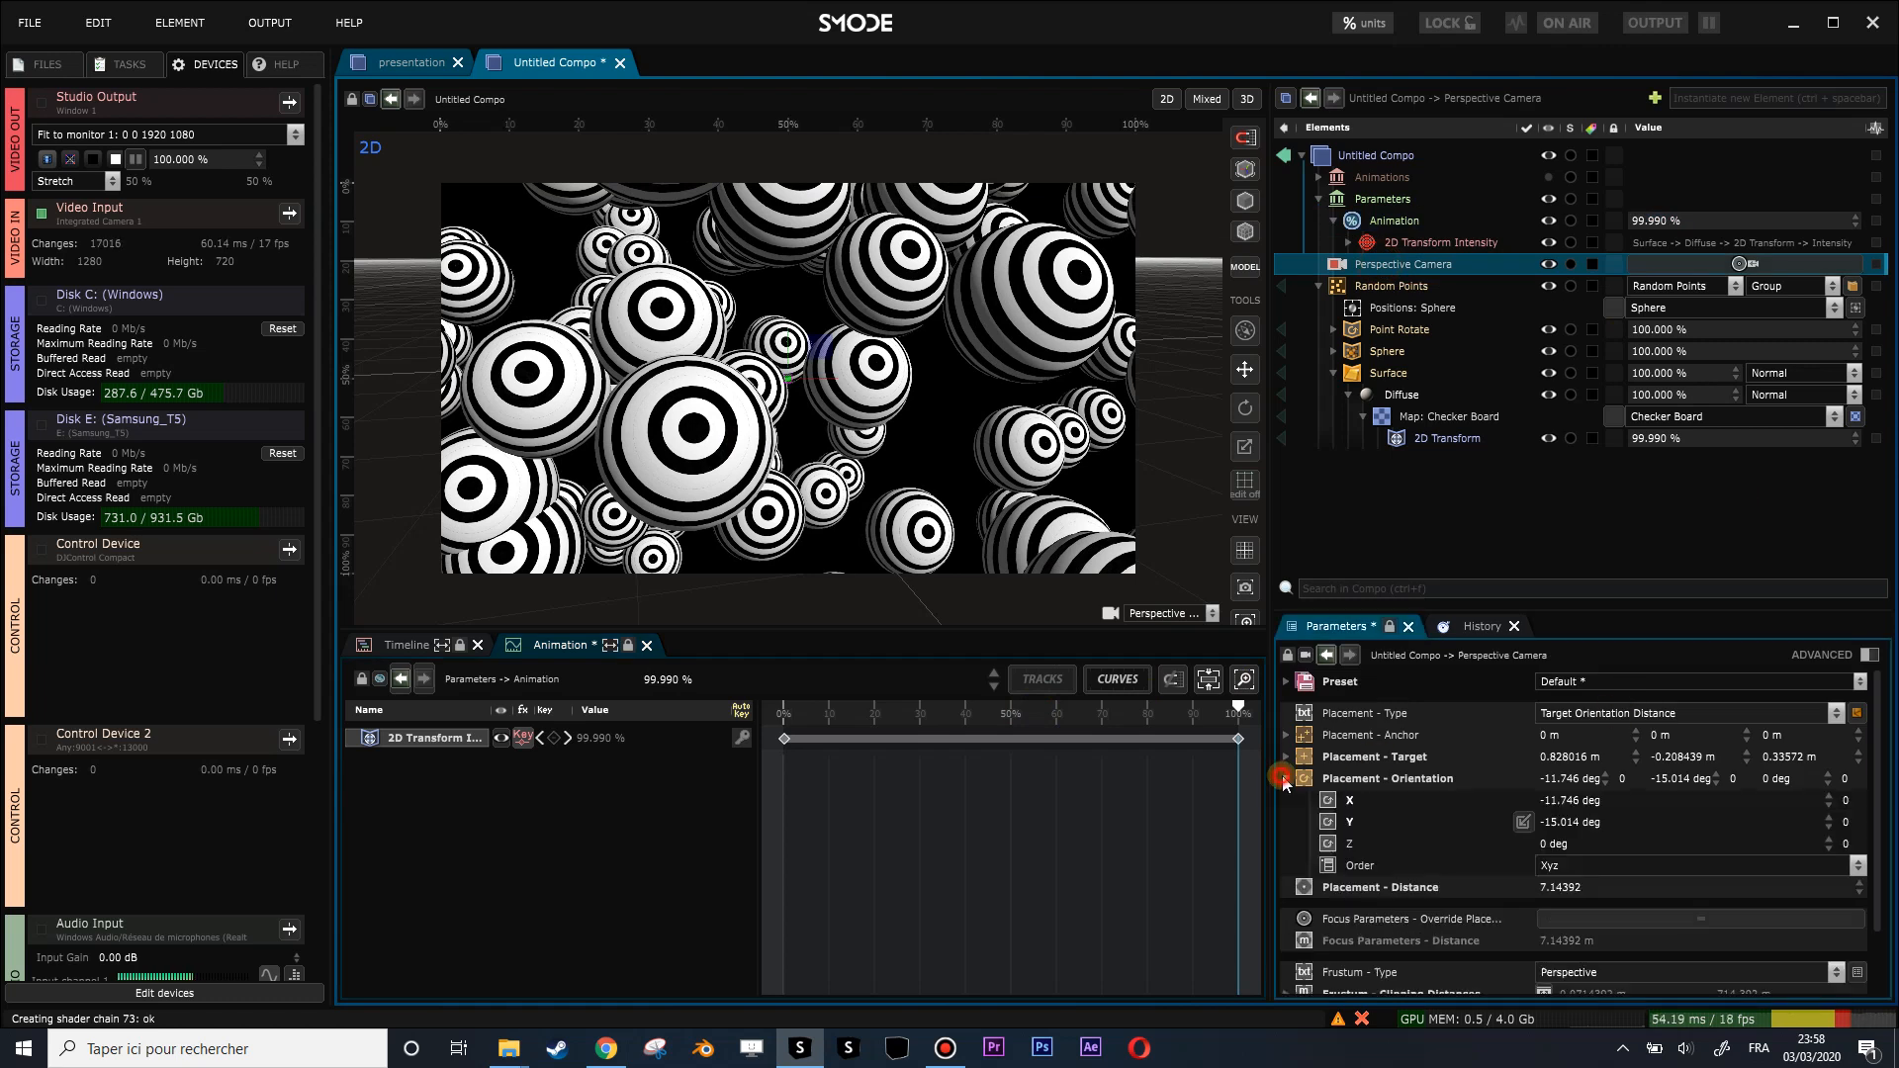
pyautogui.click(1373, 822)
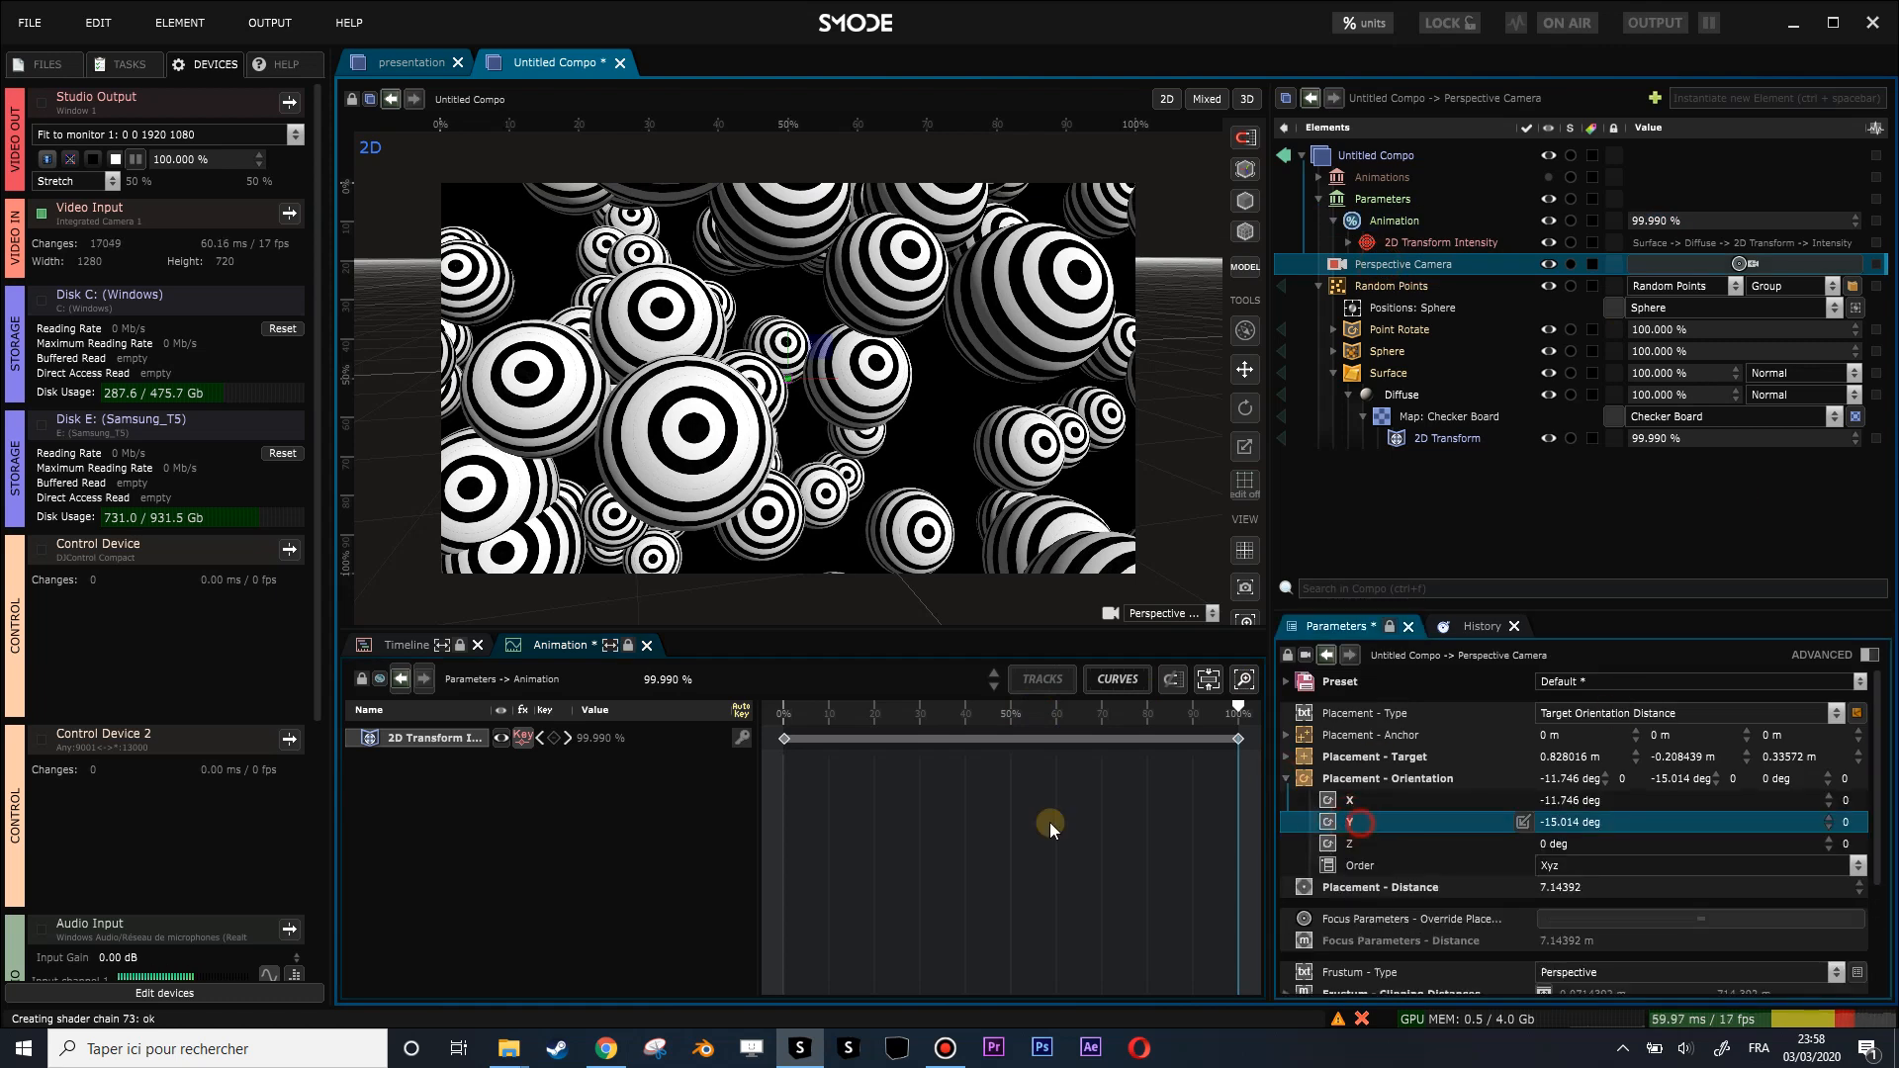
pyautogui.moveTo(1315, 822); pyautogui.dragTo(1013, 816)
pyautogui.click(907, 568)
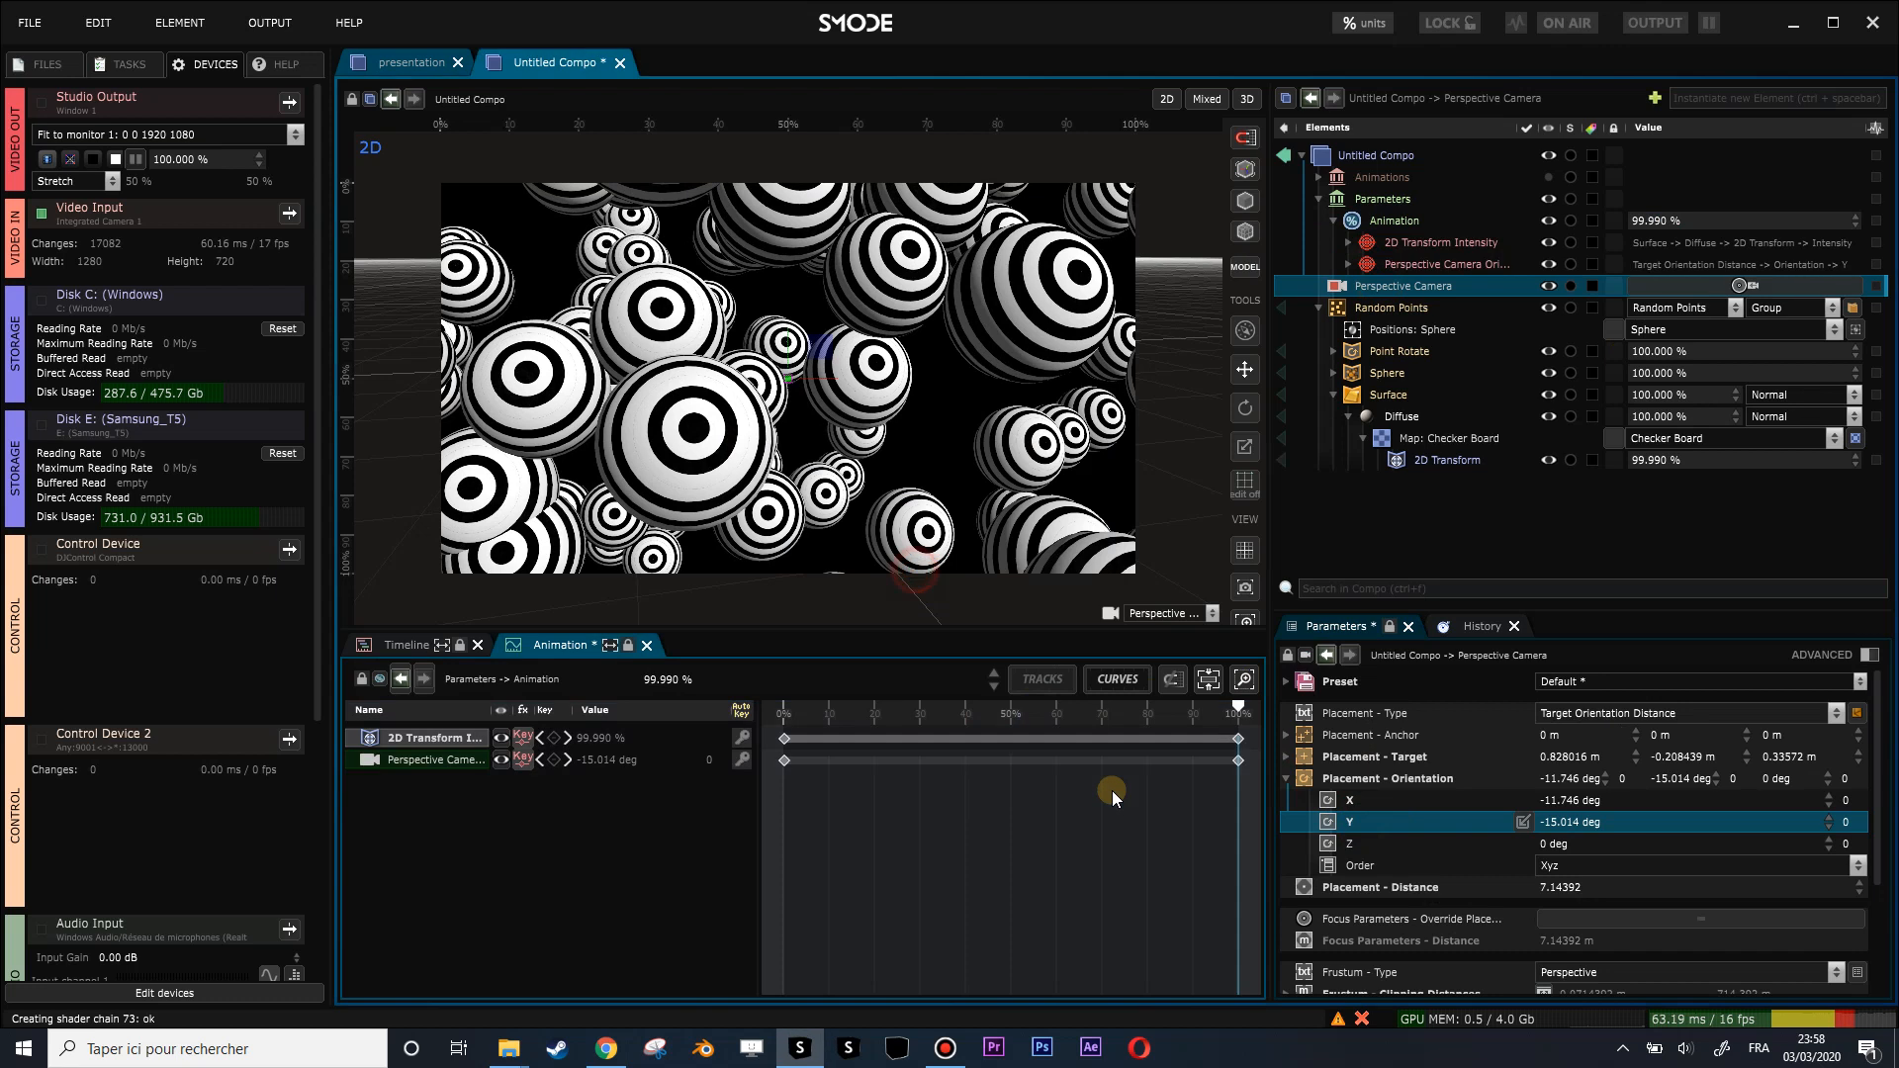
# Set the camera's Y orientation keyframe at the 0 % position of Animation to -25 deg.
pyautogui.moveTo(1225, 714); pyautogui.dragTo(769, 721)
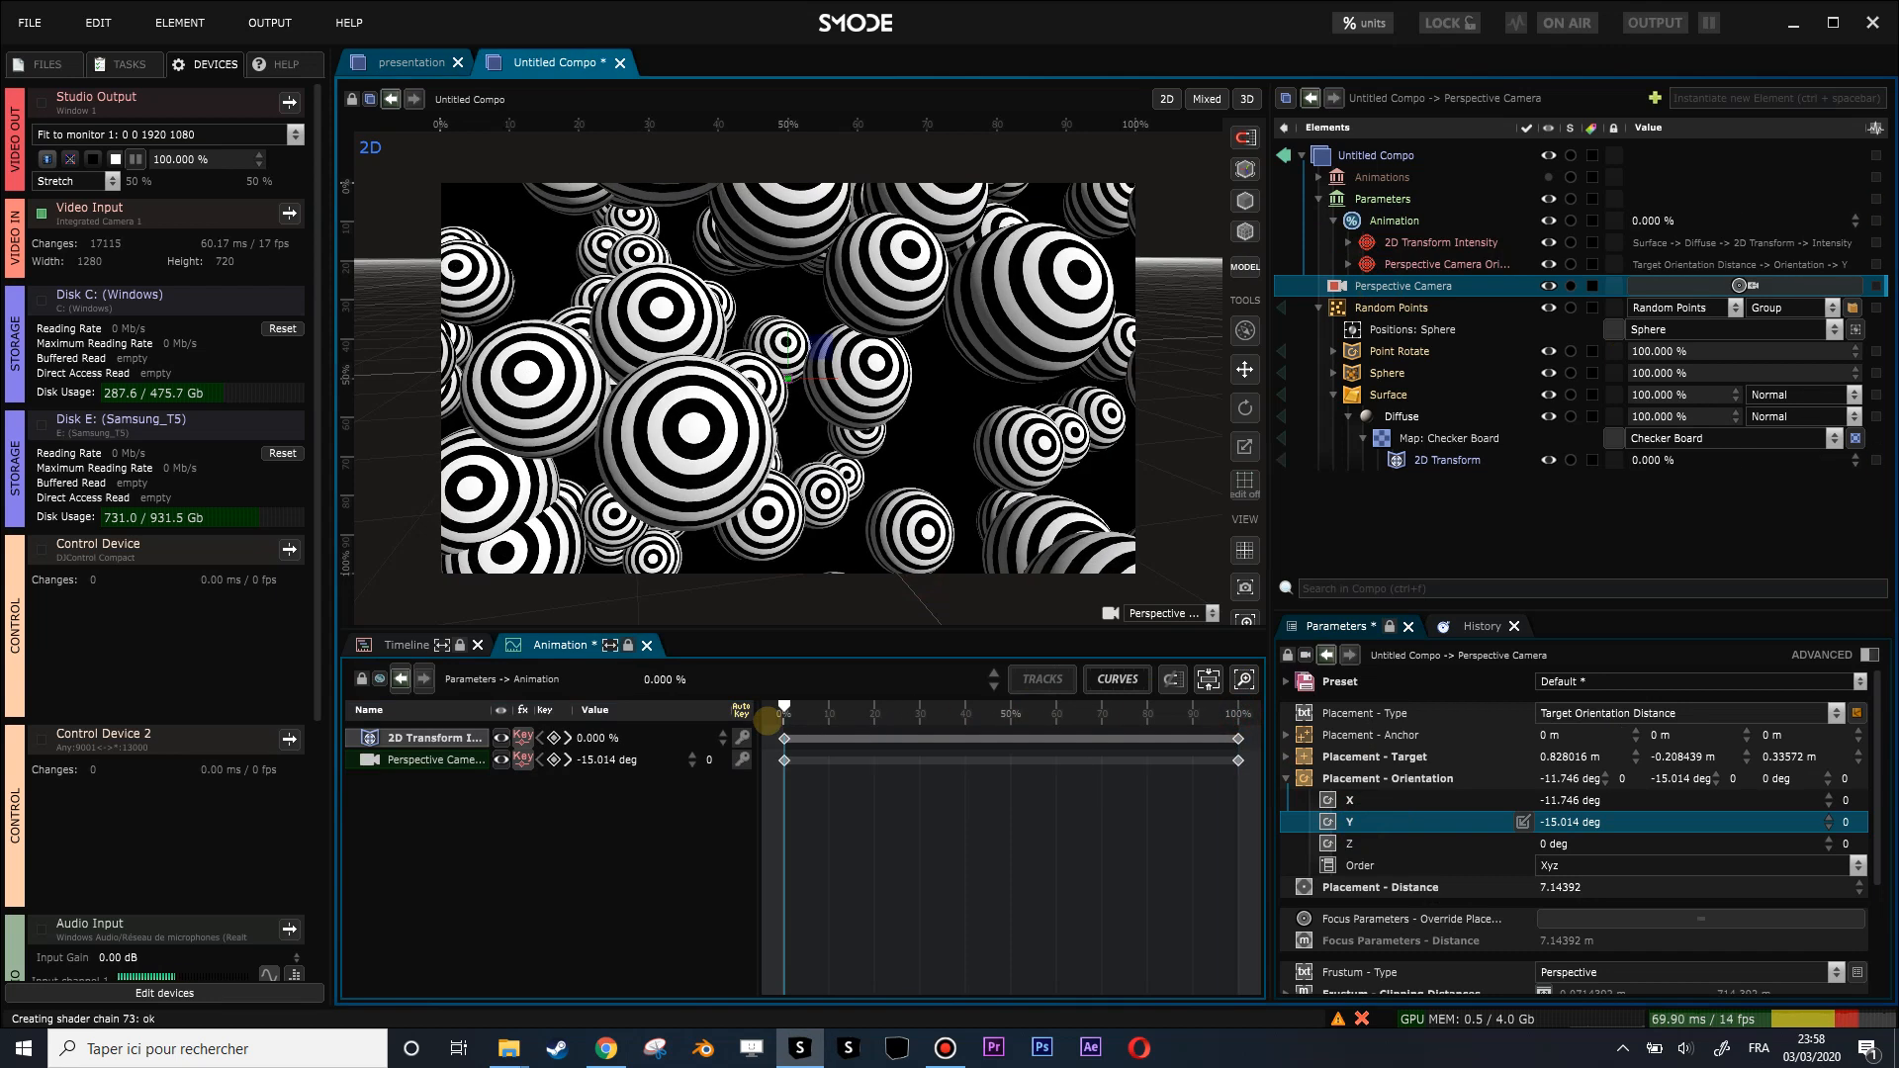
pyautogui.doubleClick(619, 757)
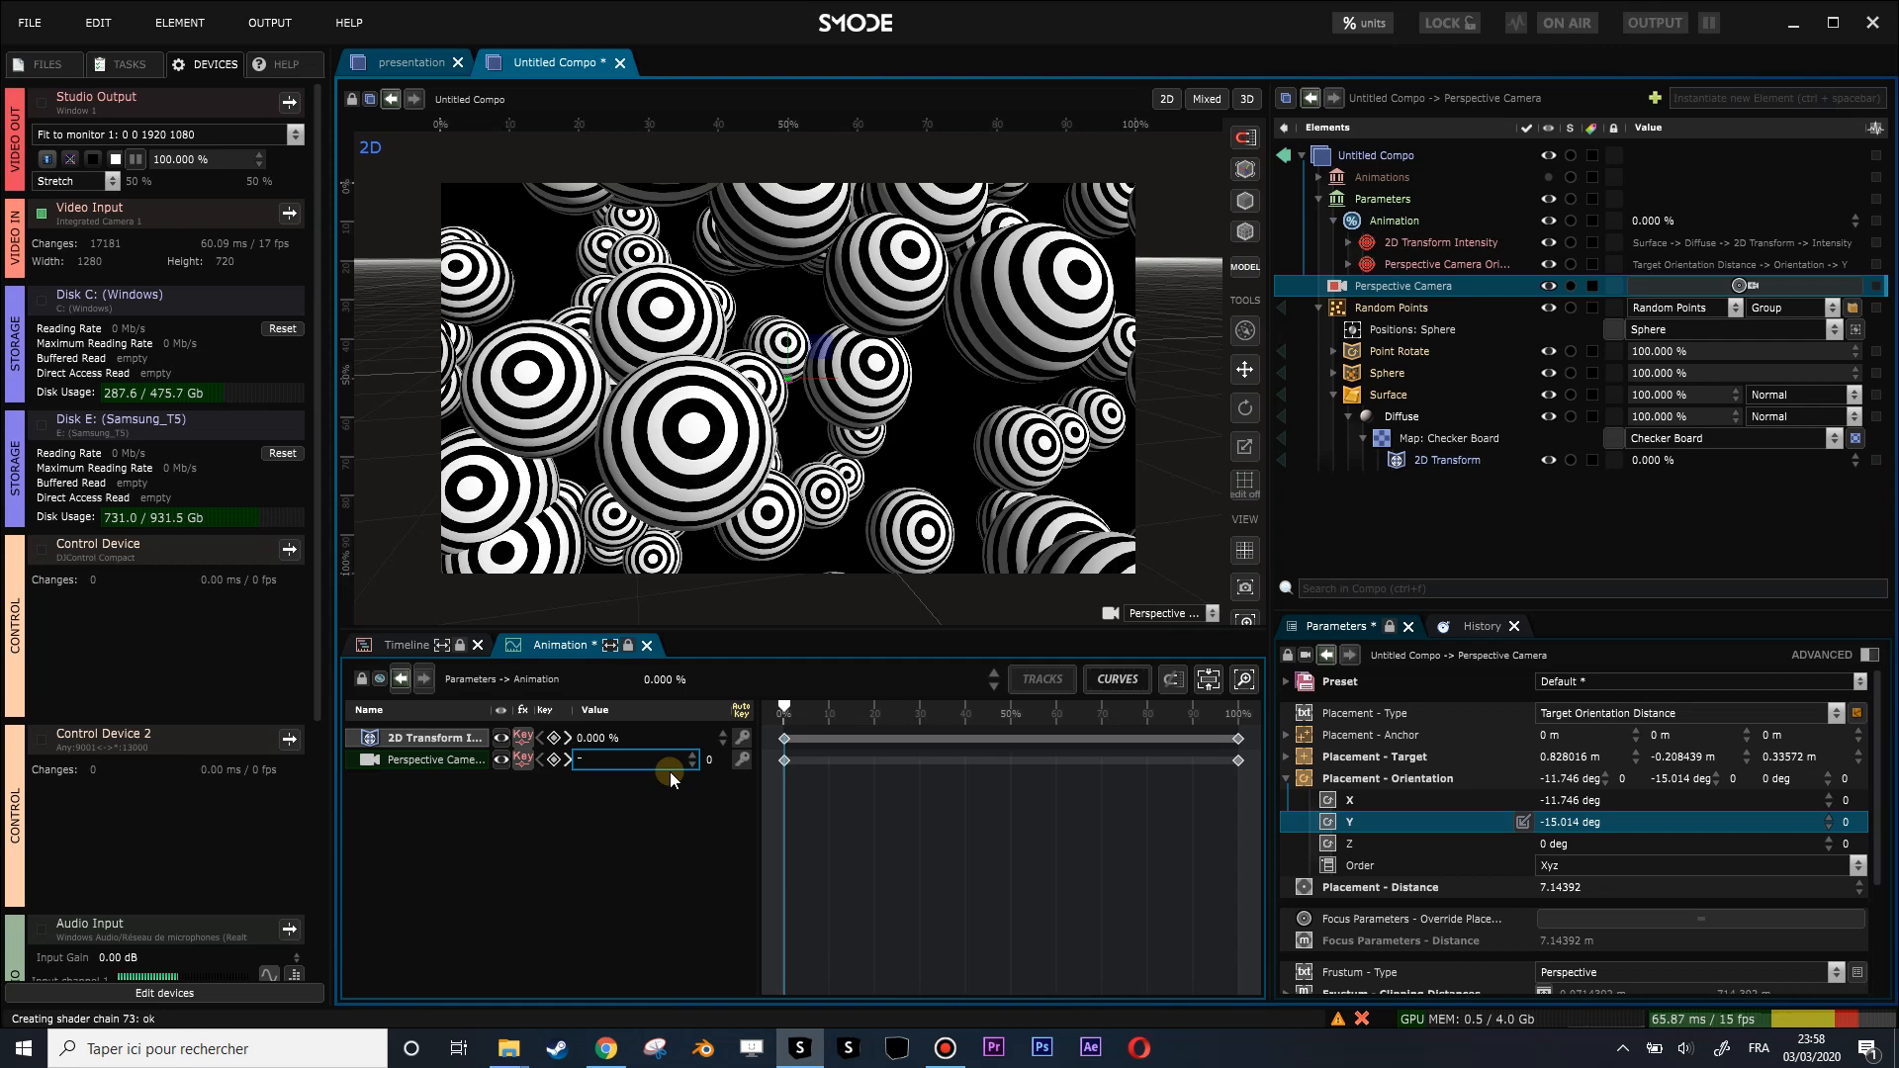
pyautogui.press('Return')
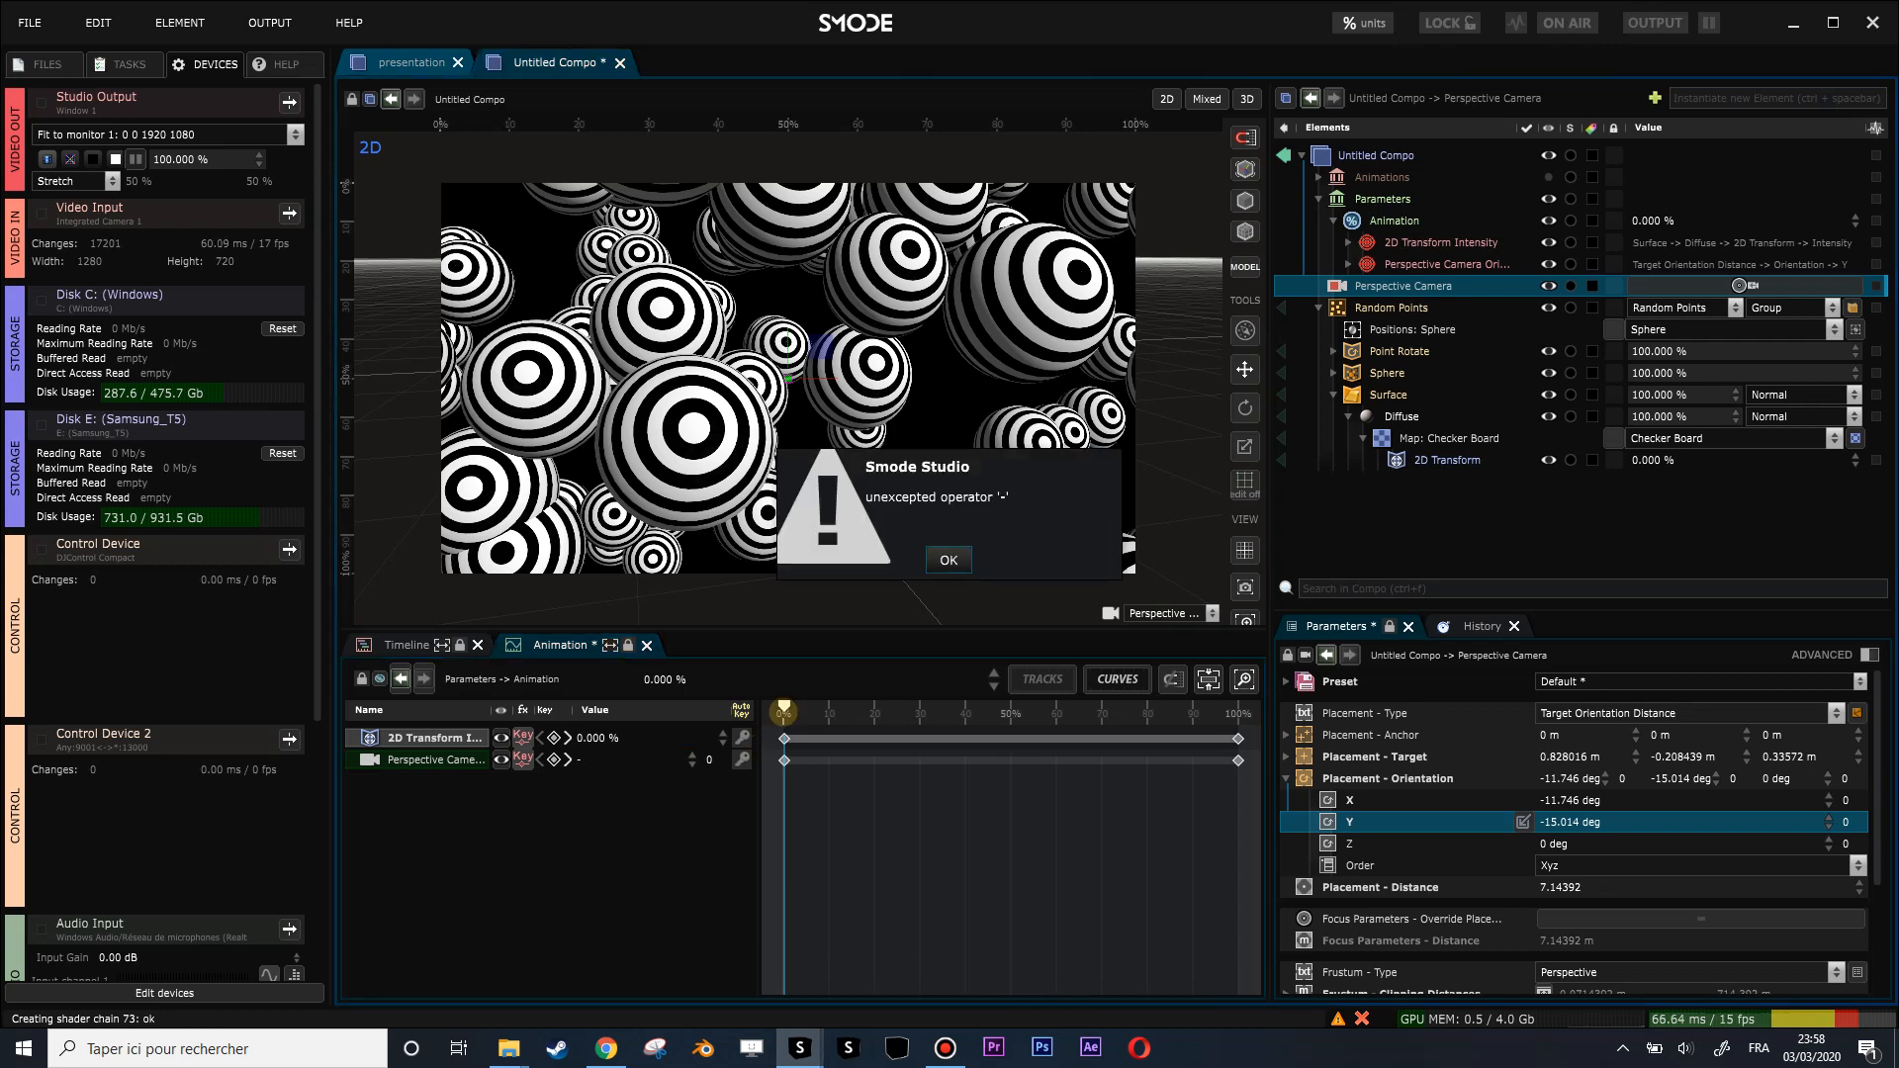
pyautogui.click(957, 559)
pyautogui.moveTo(603, 759); pyautogui.dragTo(660, 758)
pyautogui.doubleClick(605, 762)
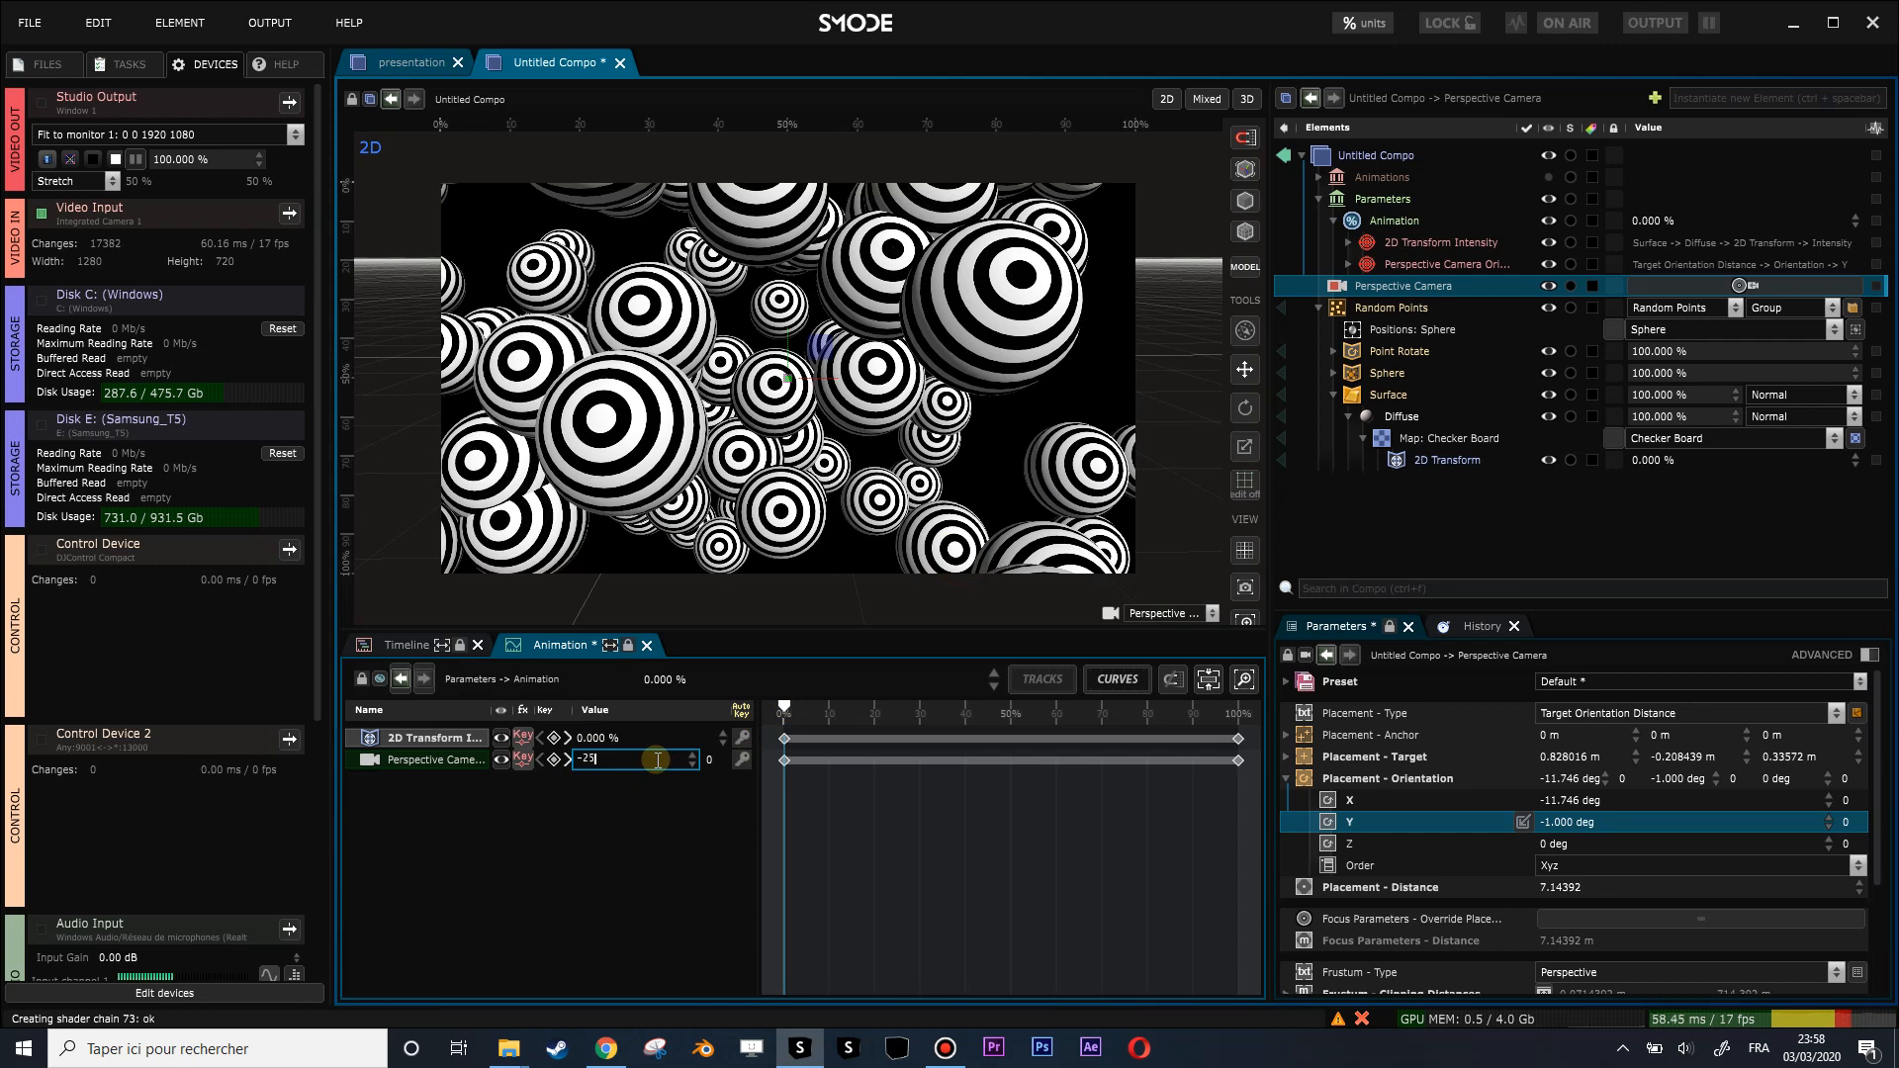
pyautogui.write('-25')
pyautogui.press('Return')
# Scrub the Animation parameter to preview the camera move and compare it with the Instagram reference post in the browser.
pyautogui.moveTo(763, 714); pyautogui.dragTo(1010, 706)
pyautogui.click(610, 1051)
pyautogui.click(823, 515)
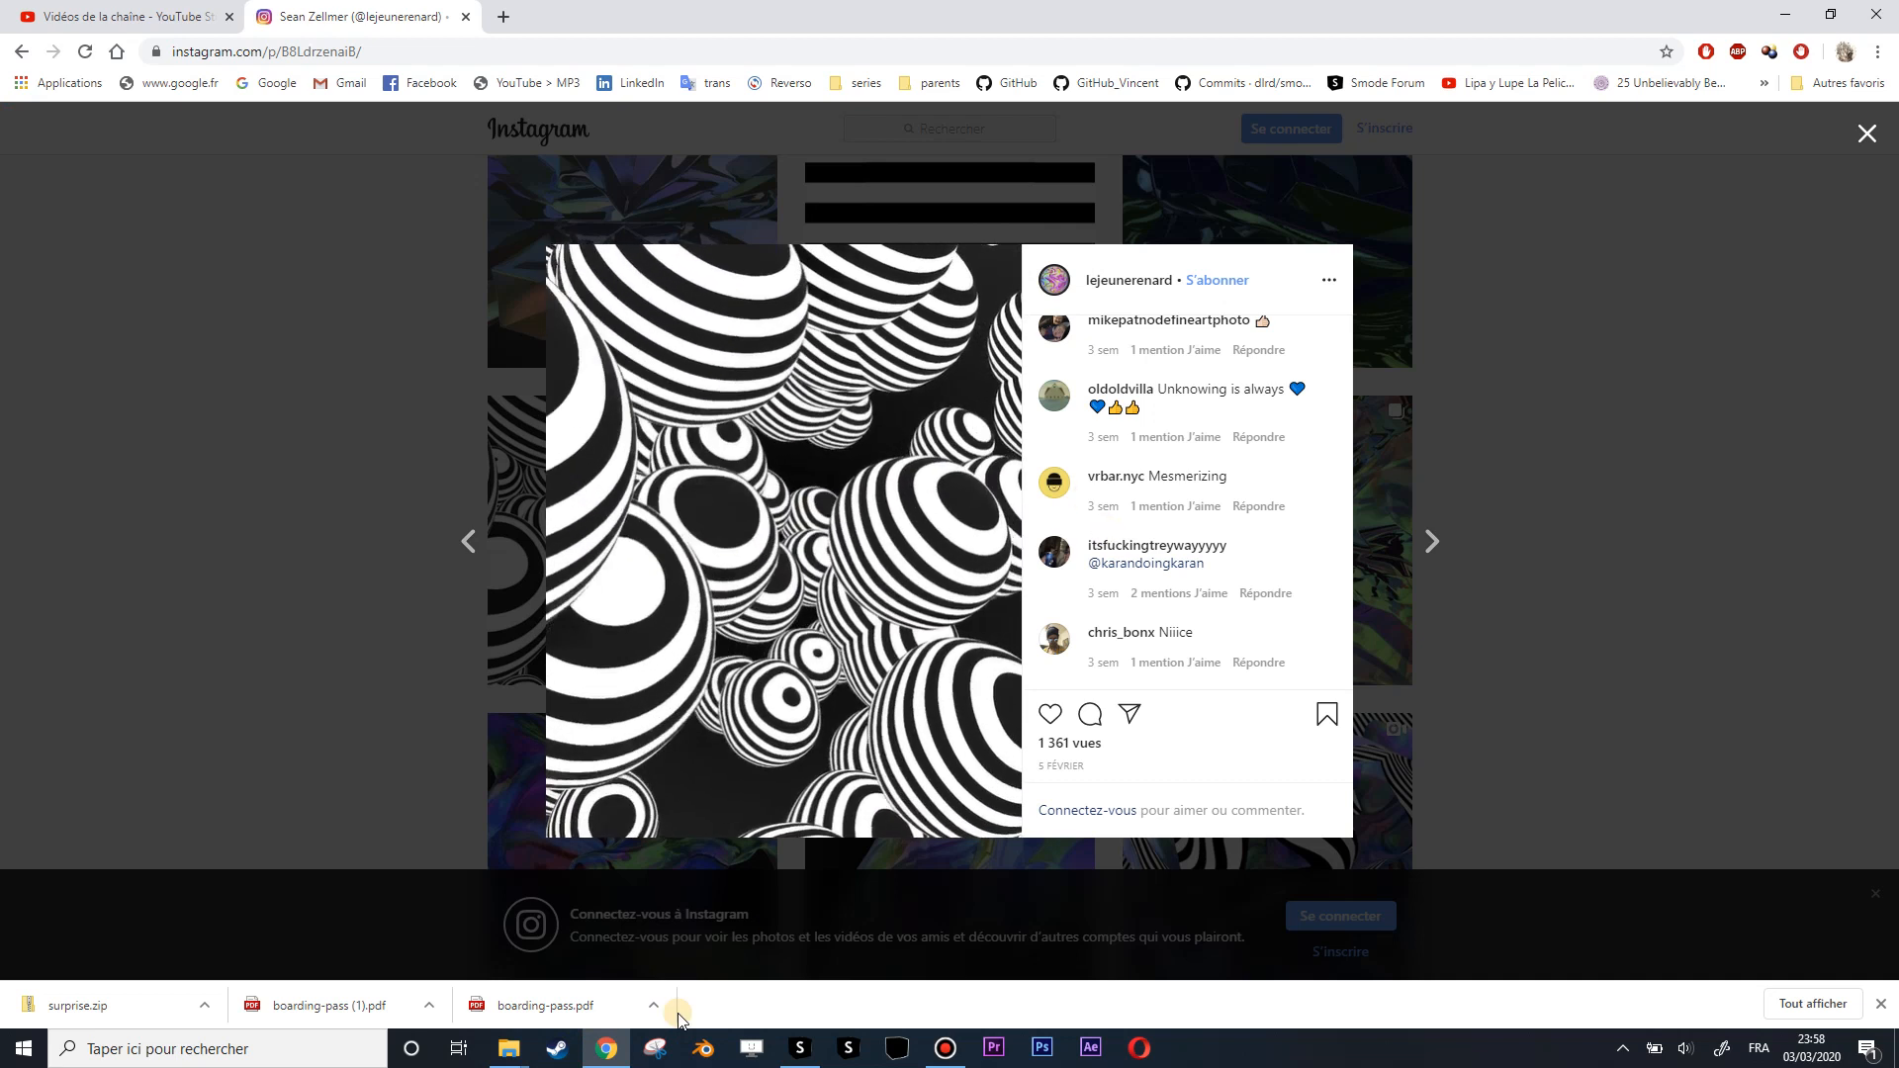
pyautogui.click(799, 1047)
pyautogui.moveTo(1009, 714); pyautogui.dragTo(721, 647)
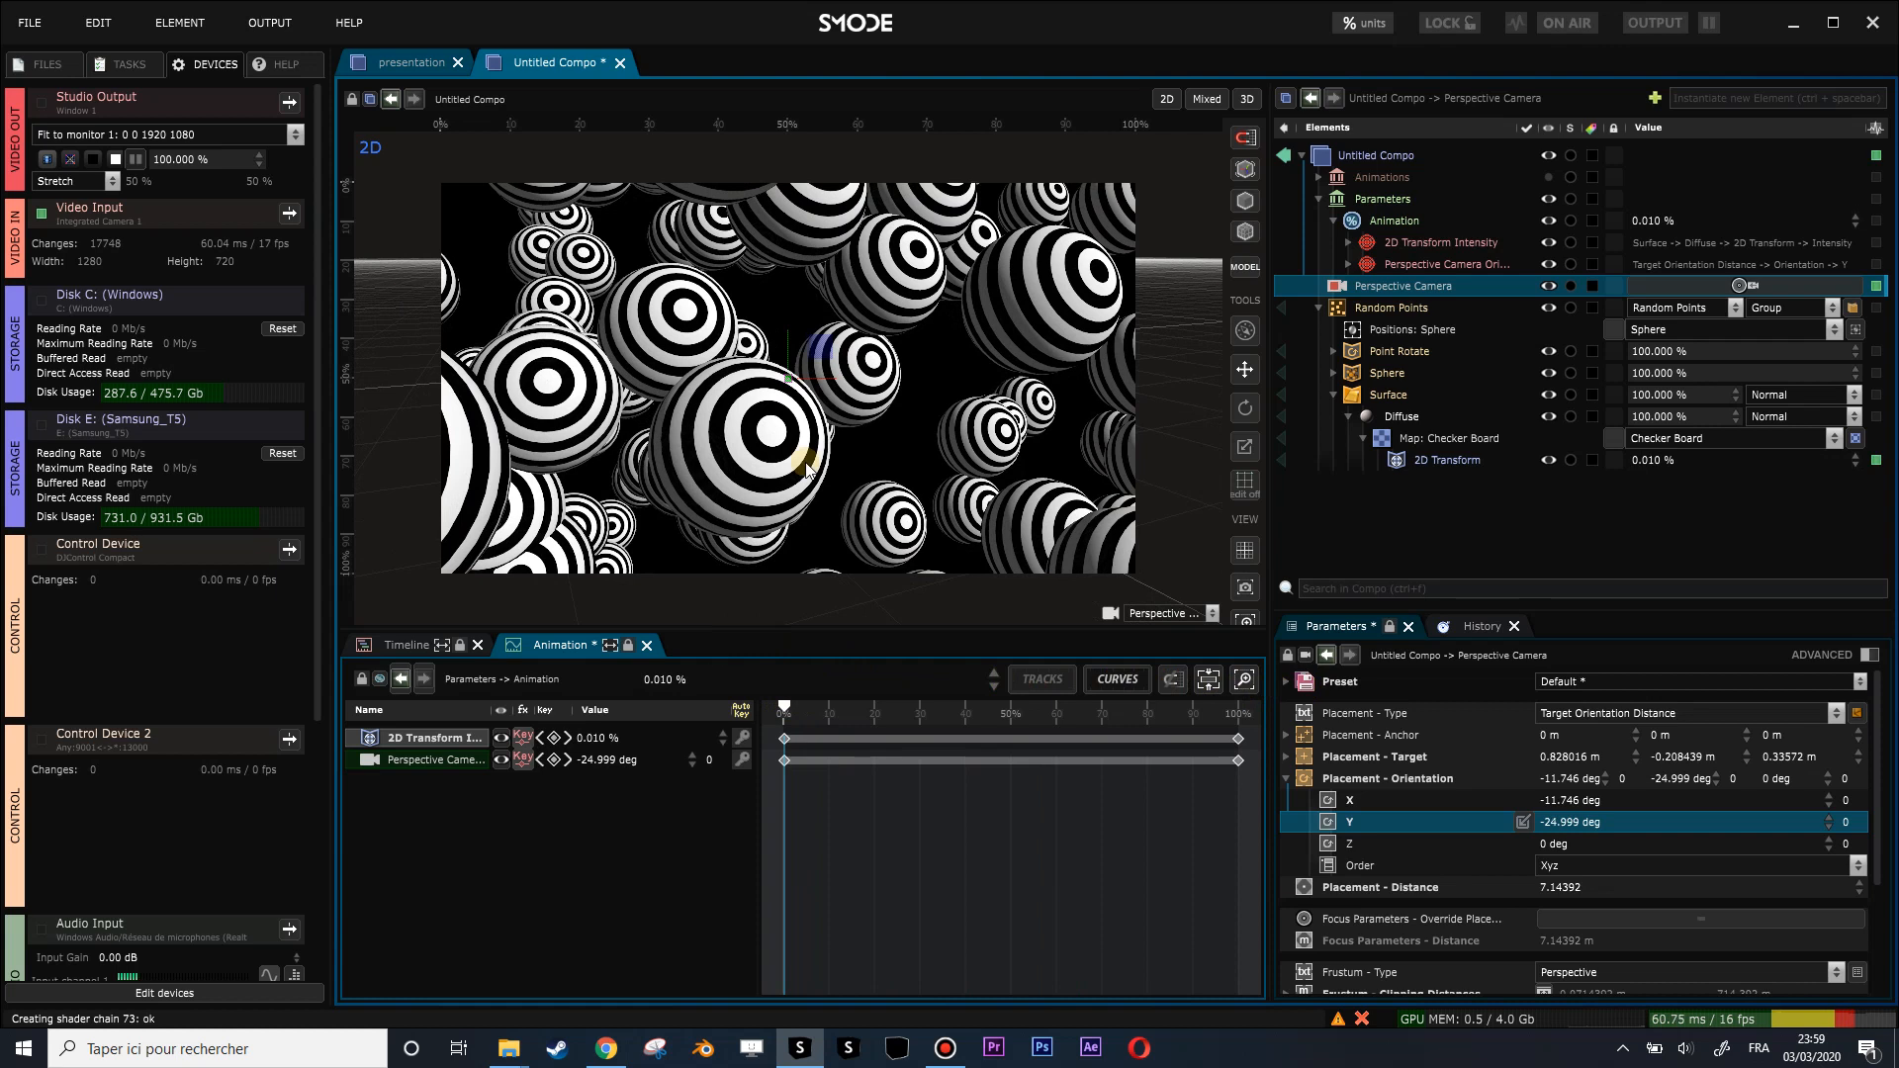
# Visualize the Checker Board map and set the 2D Transform's intensity to 39.710 % to inspect the stripe edges closely.
pyautogui.rightClick(1412, 435)
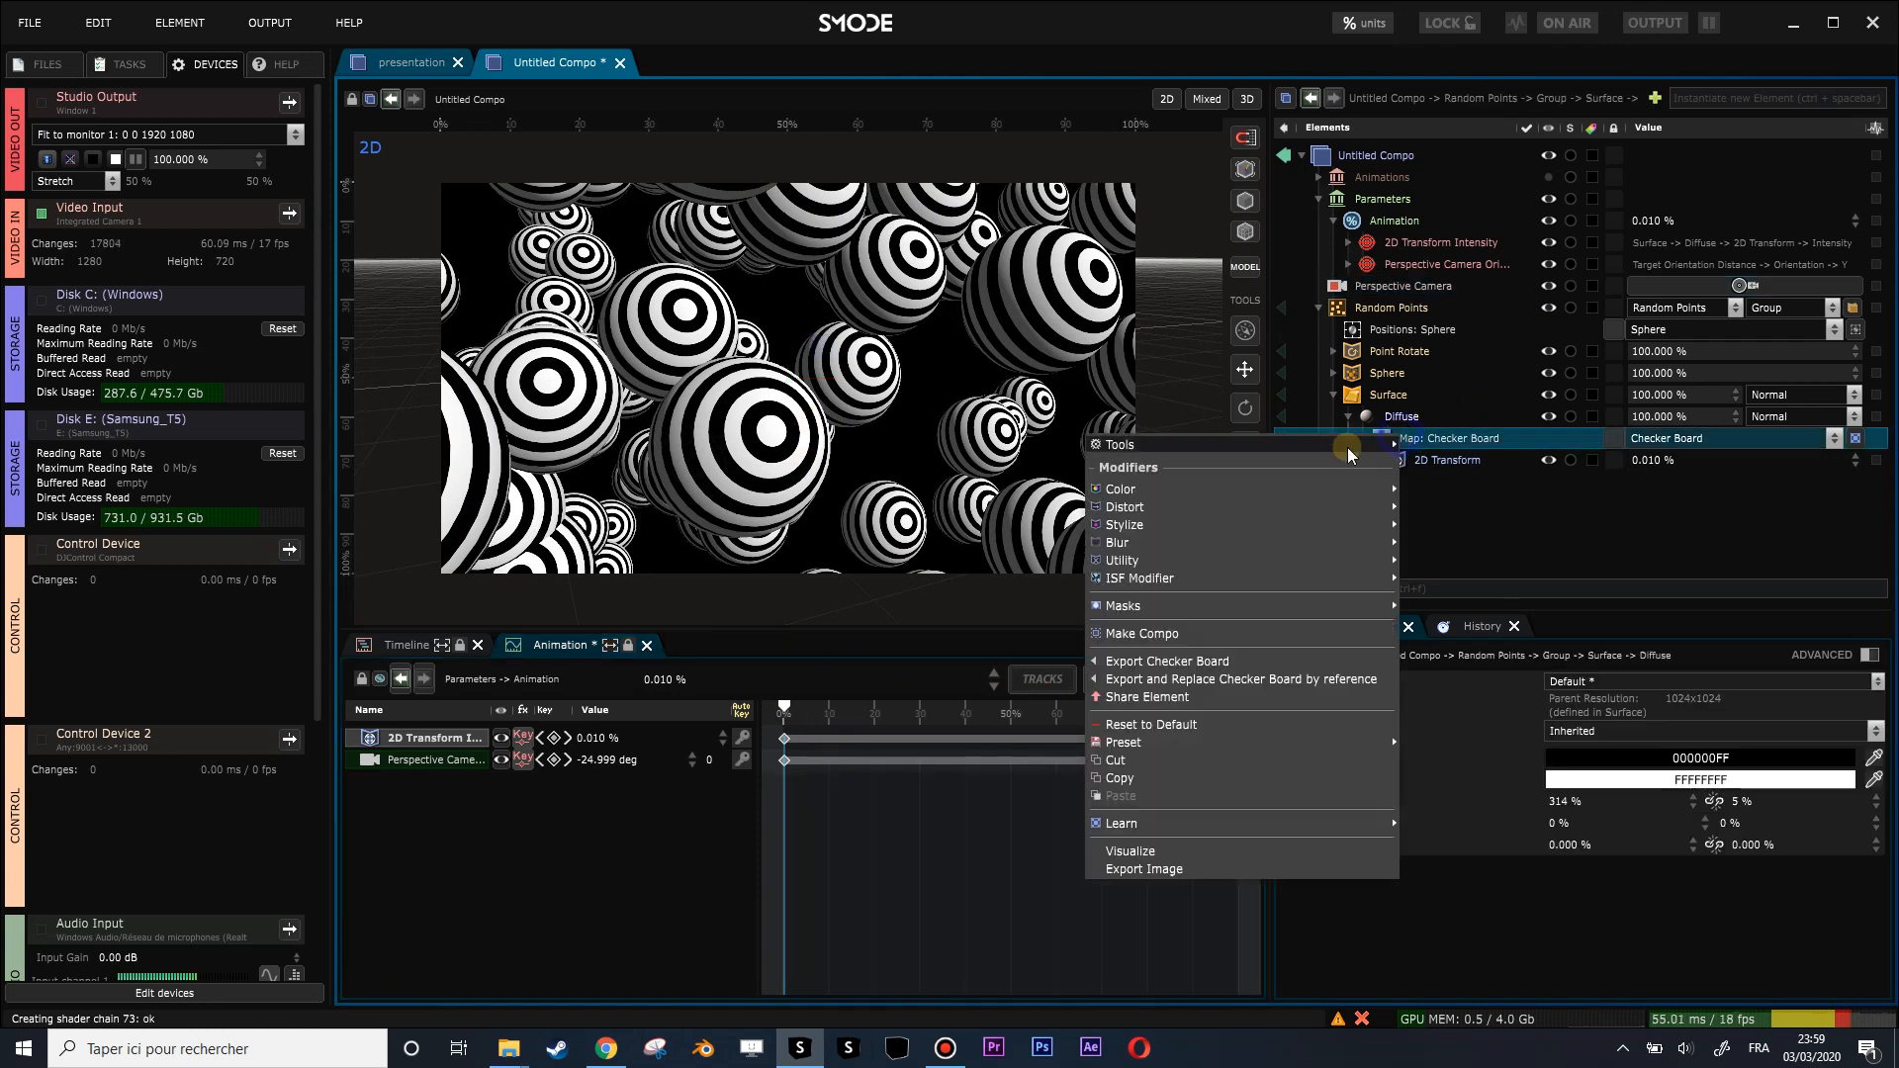
pyautogui.click(1279, 432)
pyautogui.click(1283, 415)
pyautogui.moveTo(1657, 458); pyautogui.dragTo(1657, 65)
pyautogui.scroll(3, 869, 371)
pyautogui.scroll(6, 869, 376)
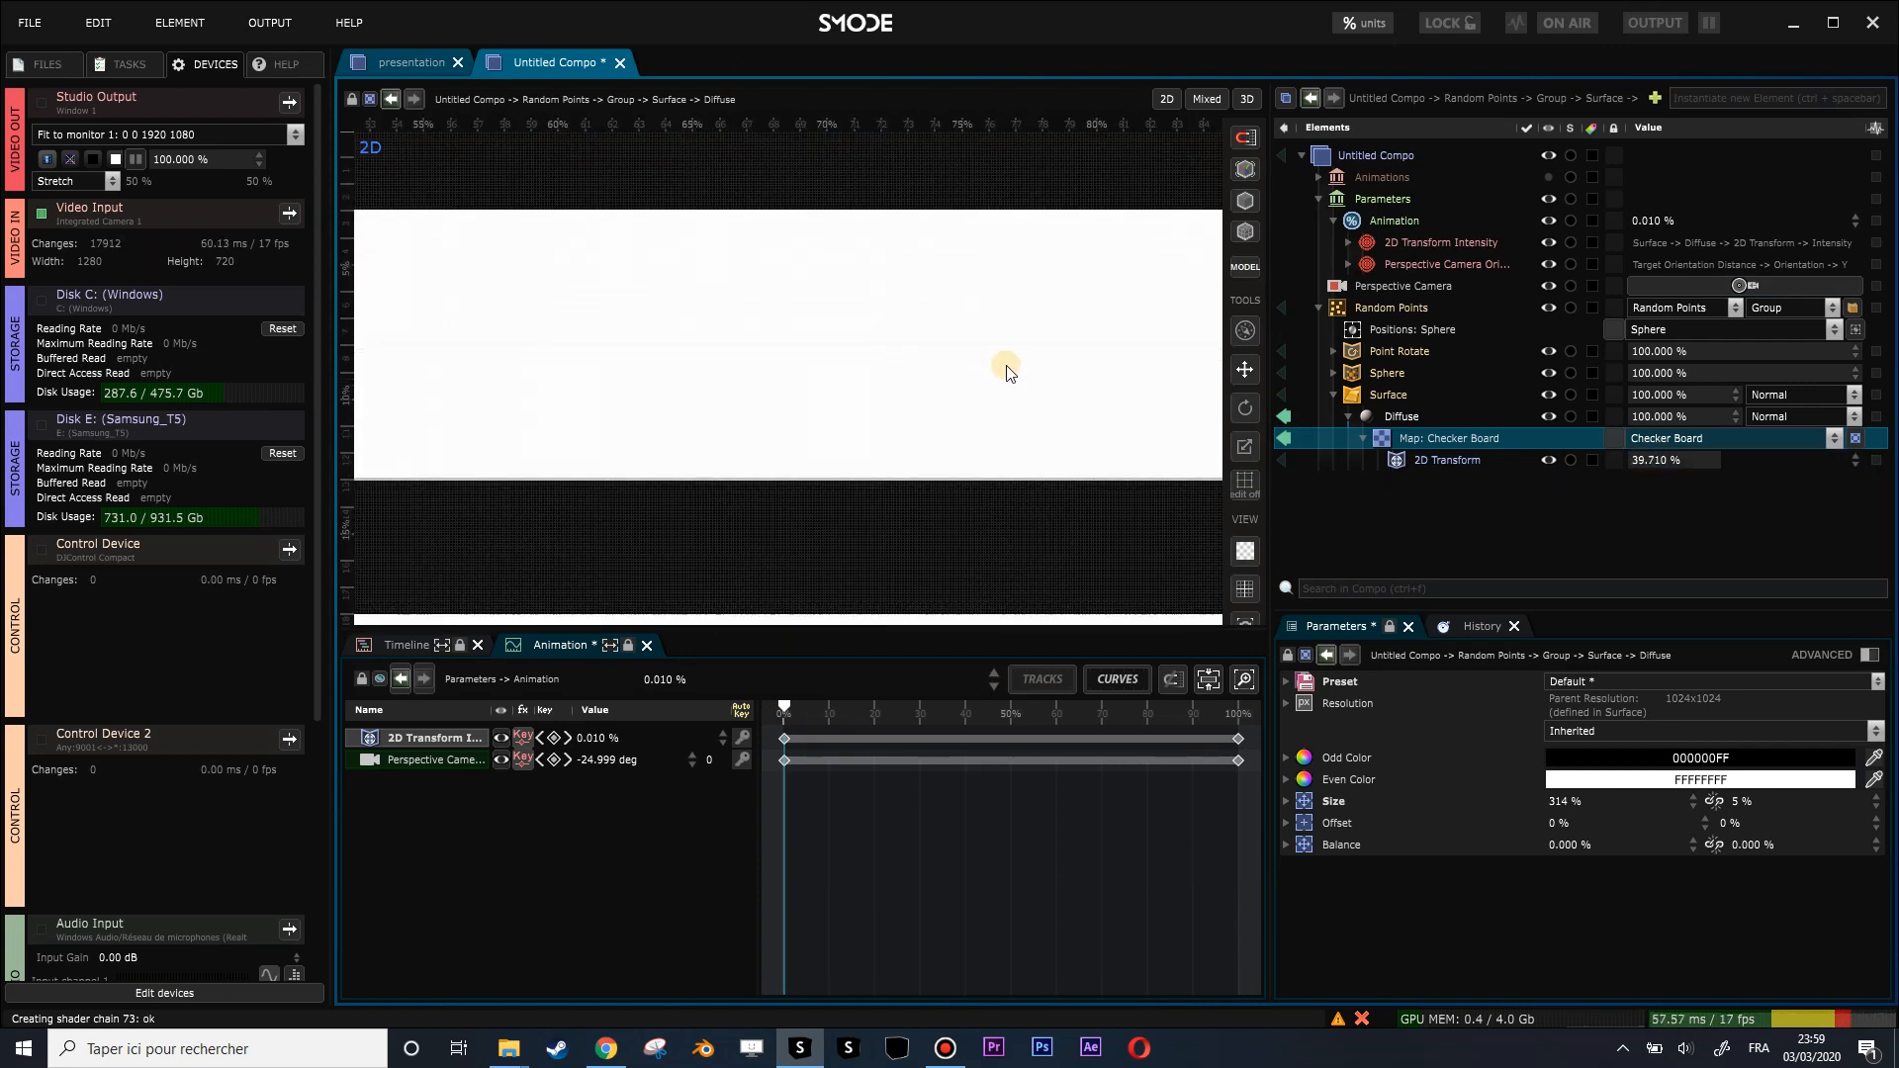
# Add a Rasterize modifier to the Checker Board map and place it above the 2D Transform.
pyautogui.rightClick(1421, 451)
pyautogui.moveTo(1224, 548)
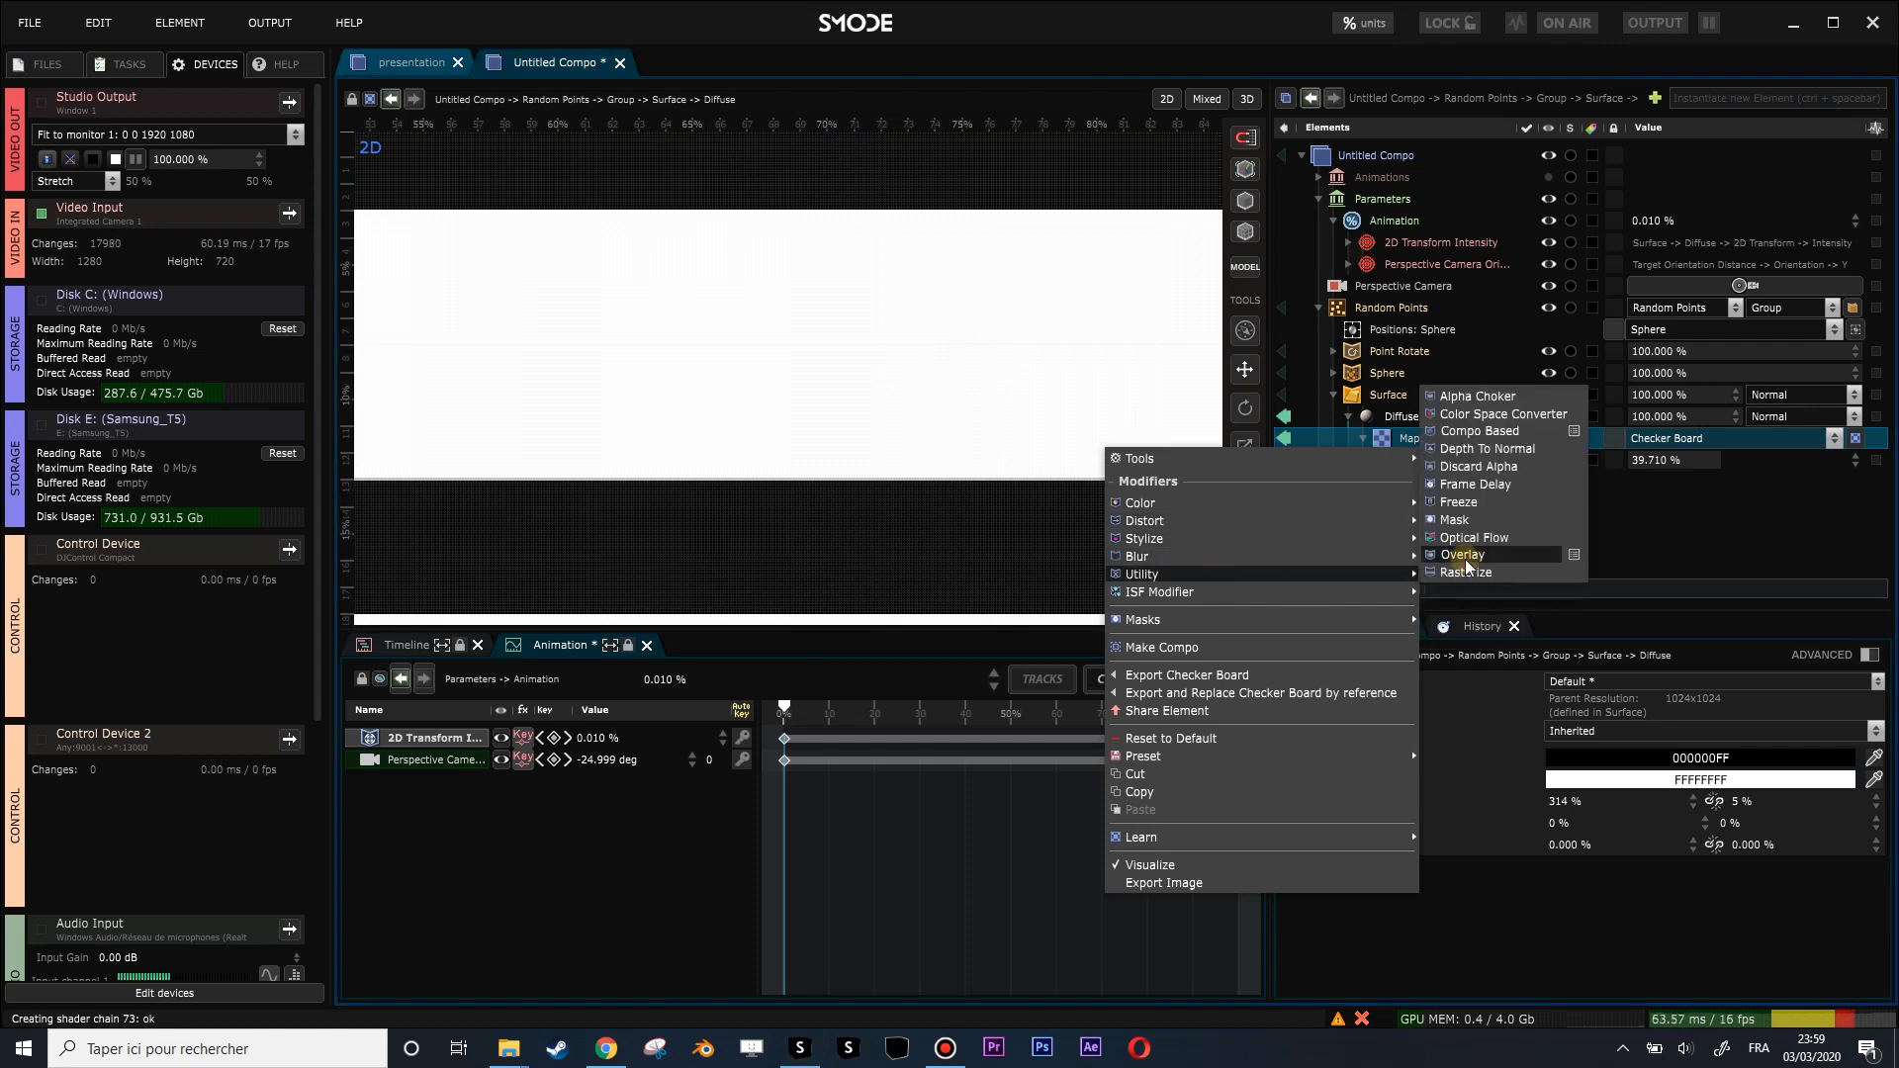
pyautogui.click(1473, 571)
pyautogui.moveTo(1442, 487); pyautogui.dragTo(1440, 451)
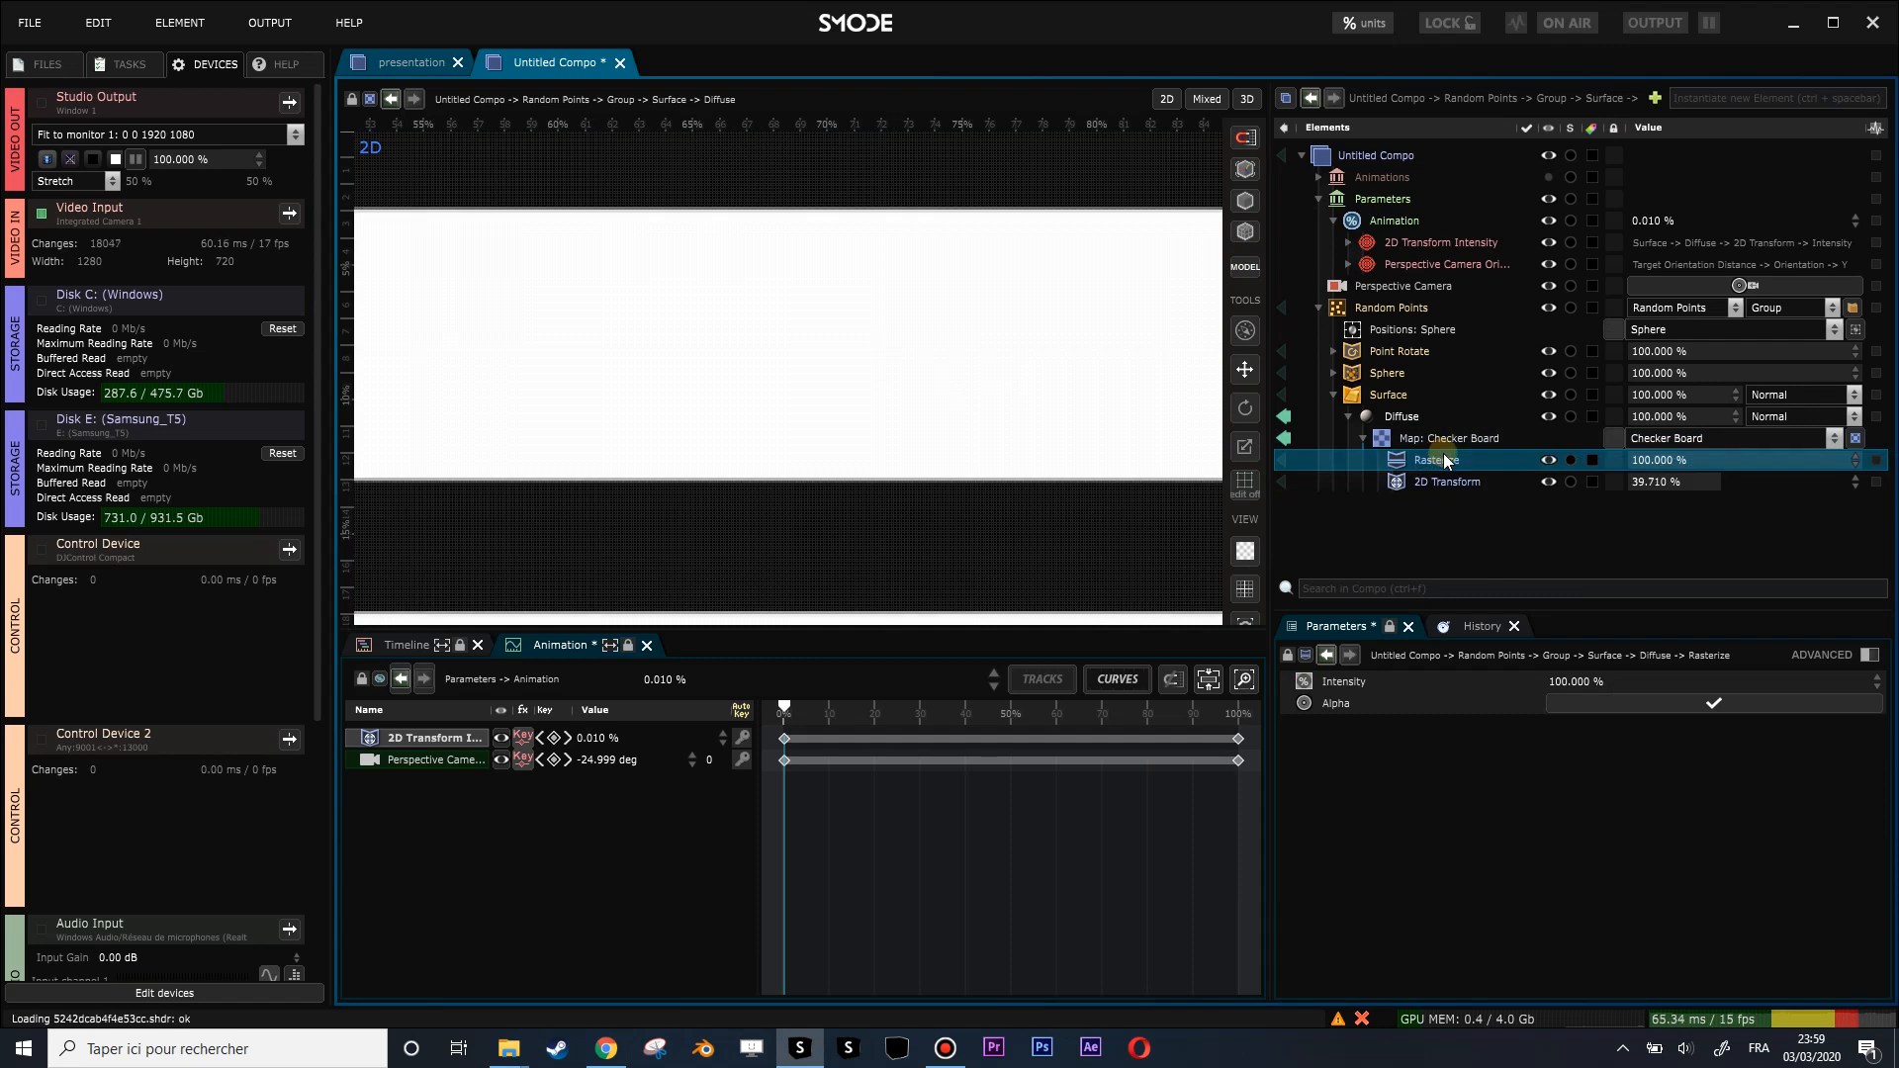
# Vary the 2D Transform's intensity to check the rasterized stripes, and return the viewport to the full composition.
pyautogui.scroll(-3, 967, 411)
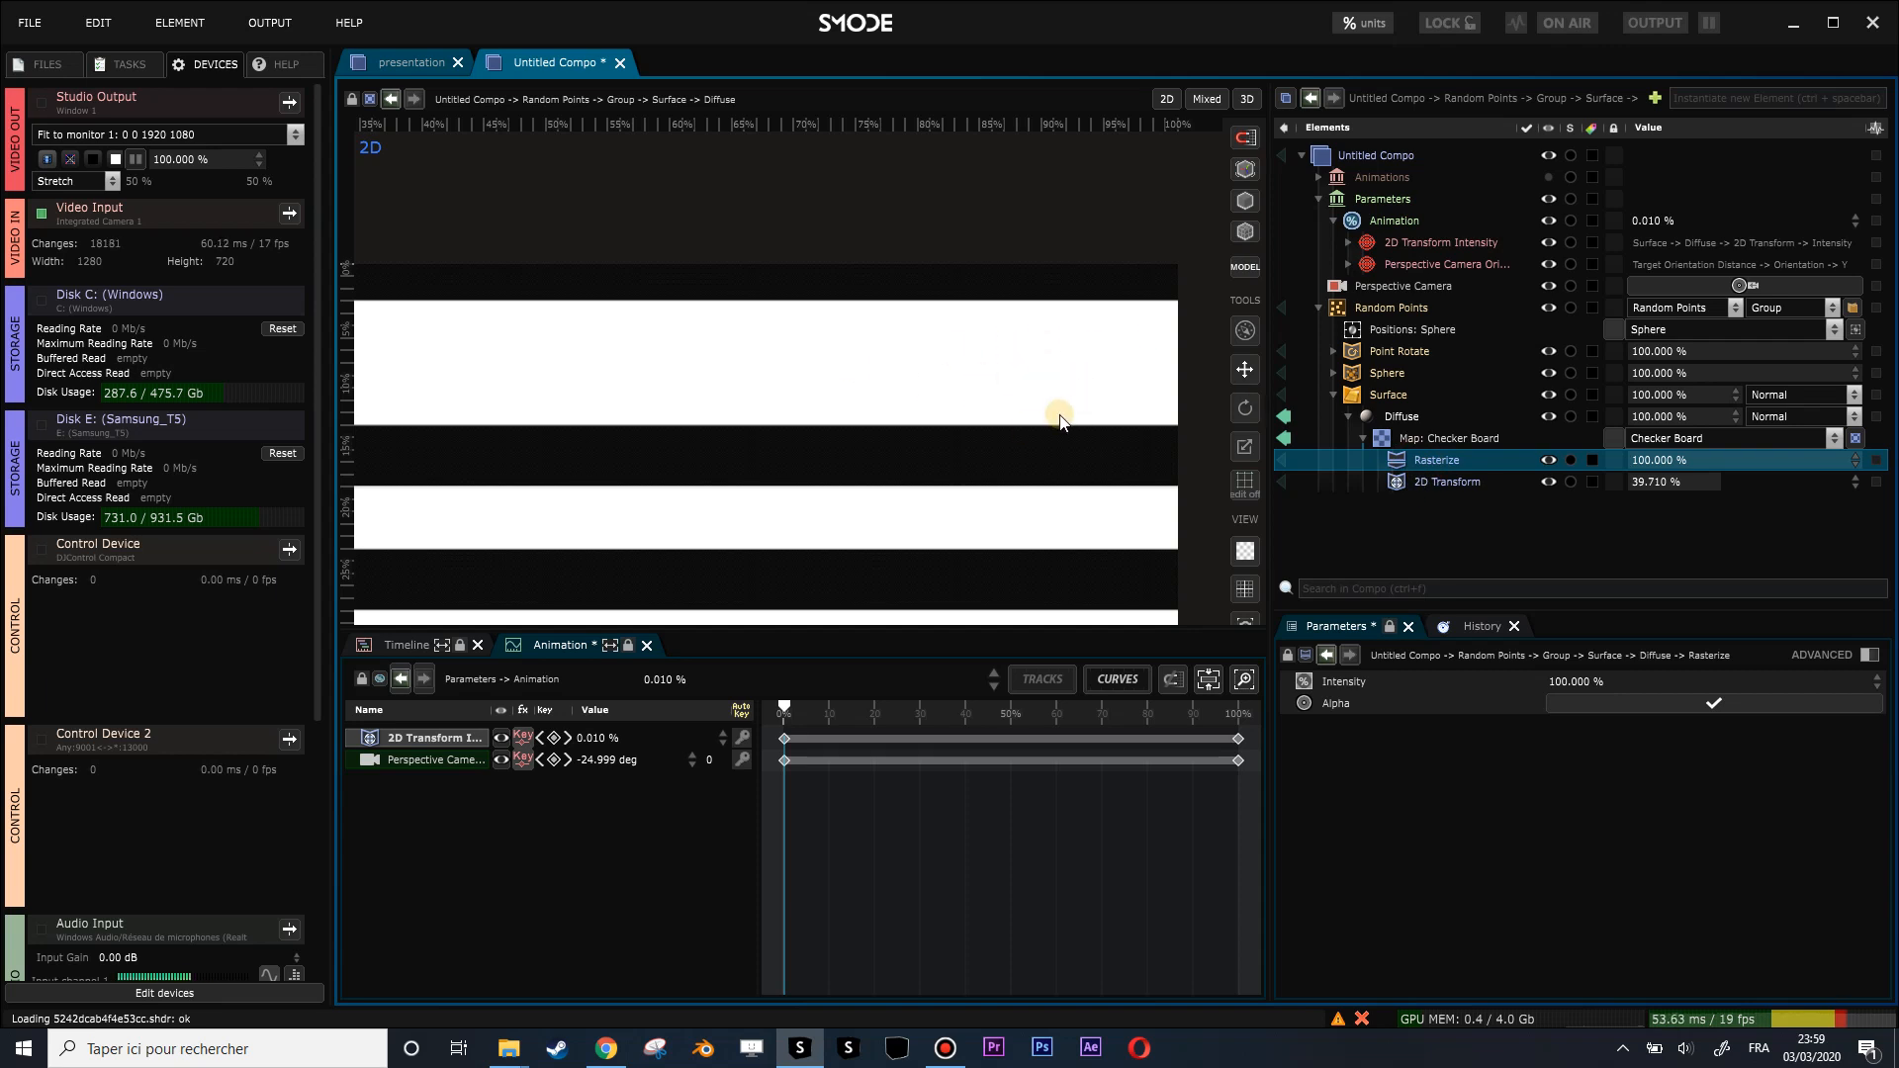
pyautogui.moveTo(1669, 481); pyautogui.dragTo(1668, 502)
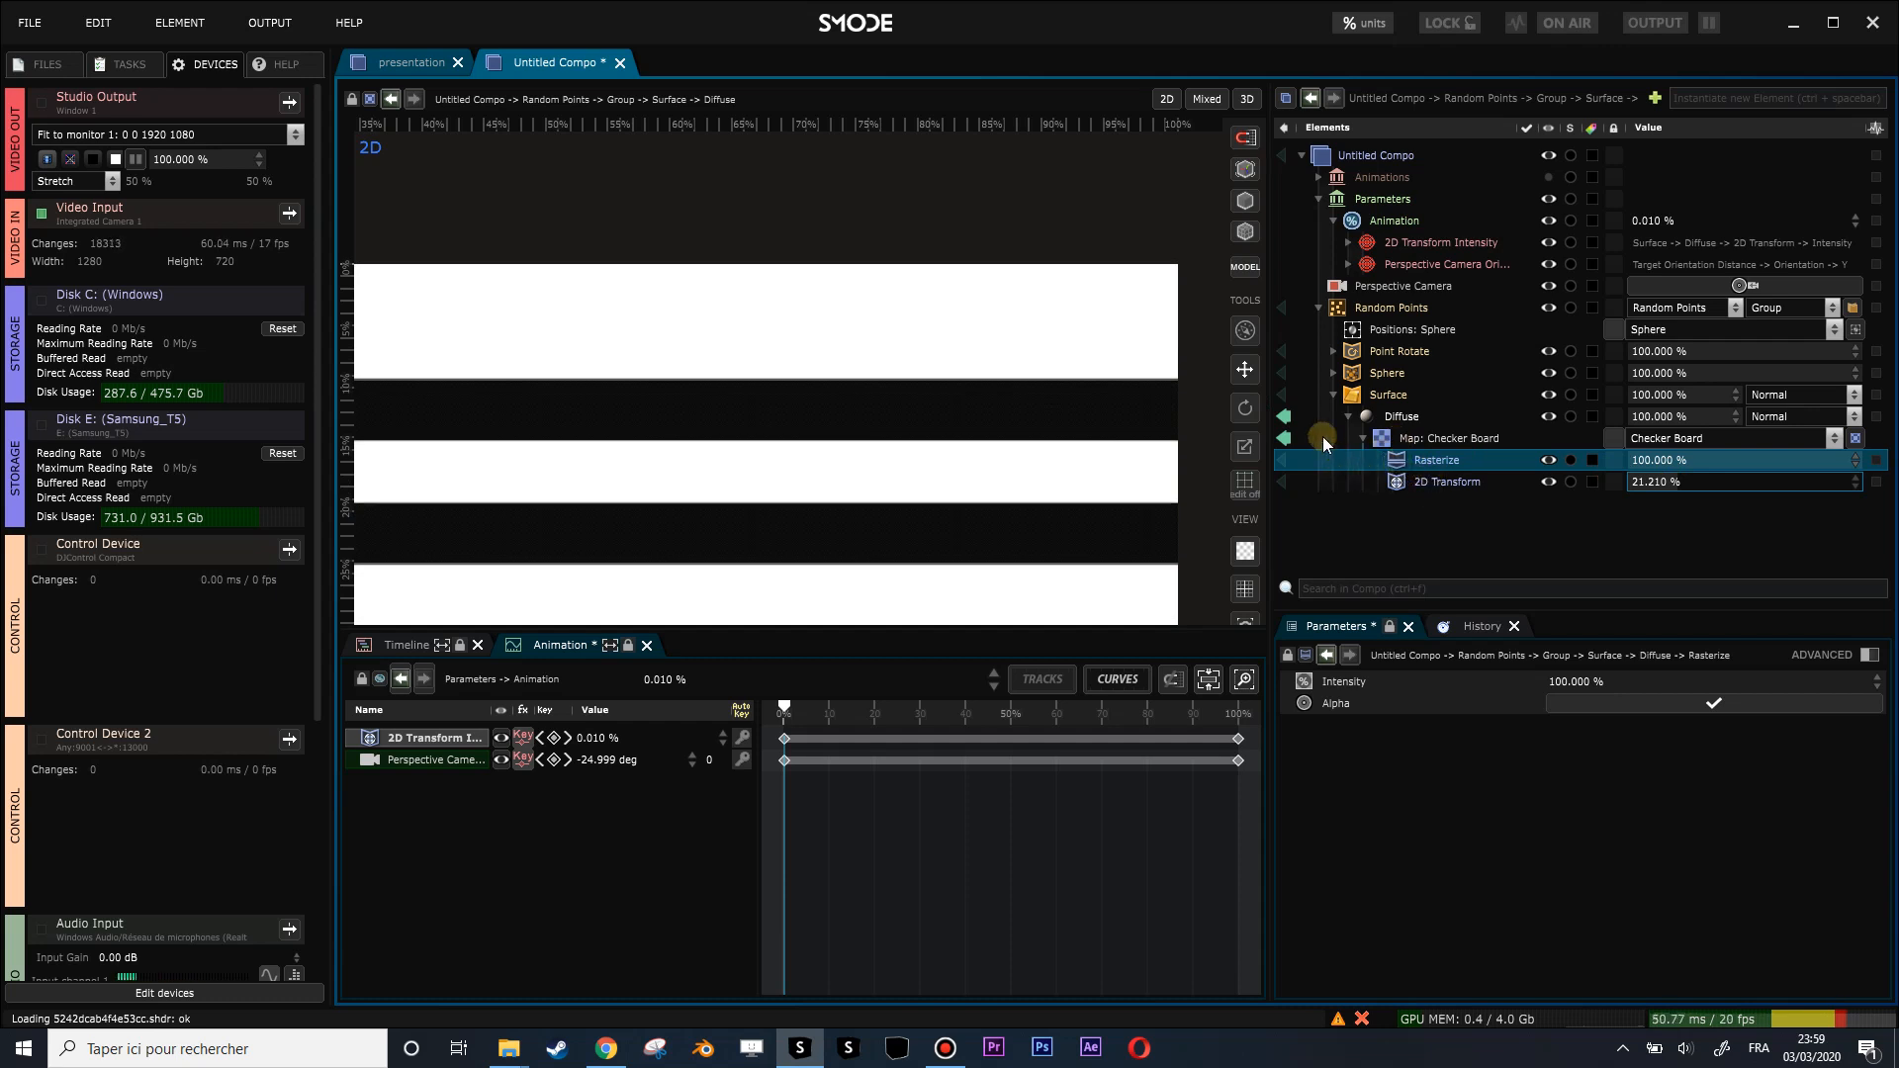
pyautogui.click(1285, 419)
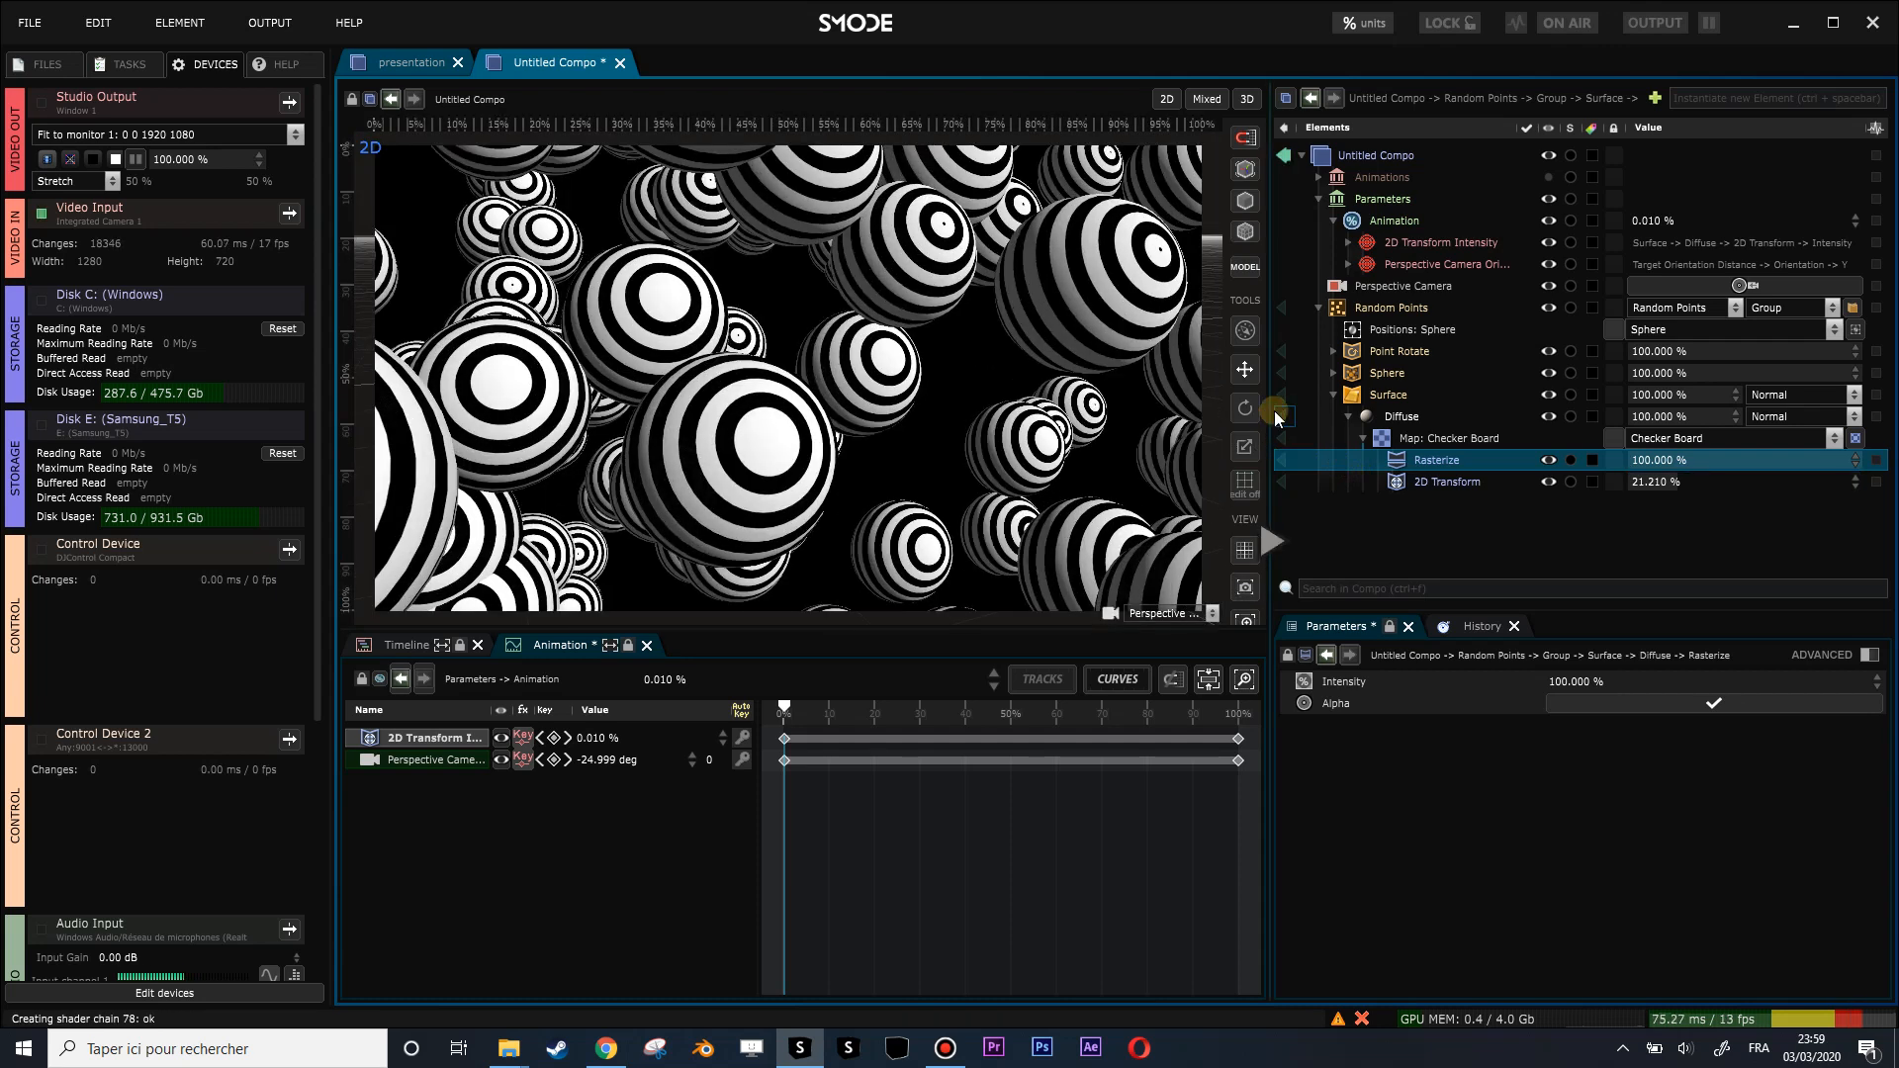
# Vary the Animation parameter from 0 % to 100 % to preview the stripe and camera motion together.
pyautogui.moveTo(1659, 220); pyautogui.dragTo(1646, 221)
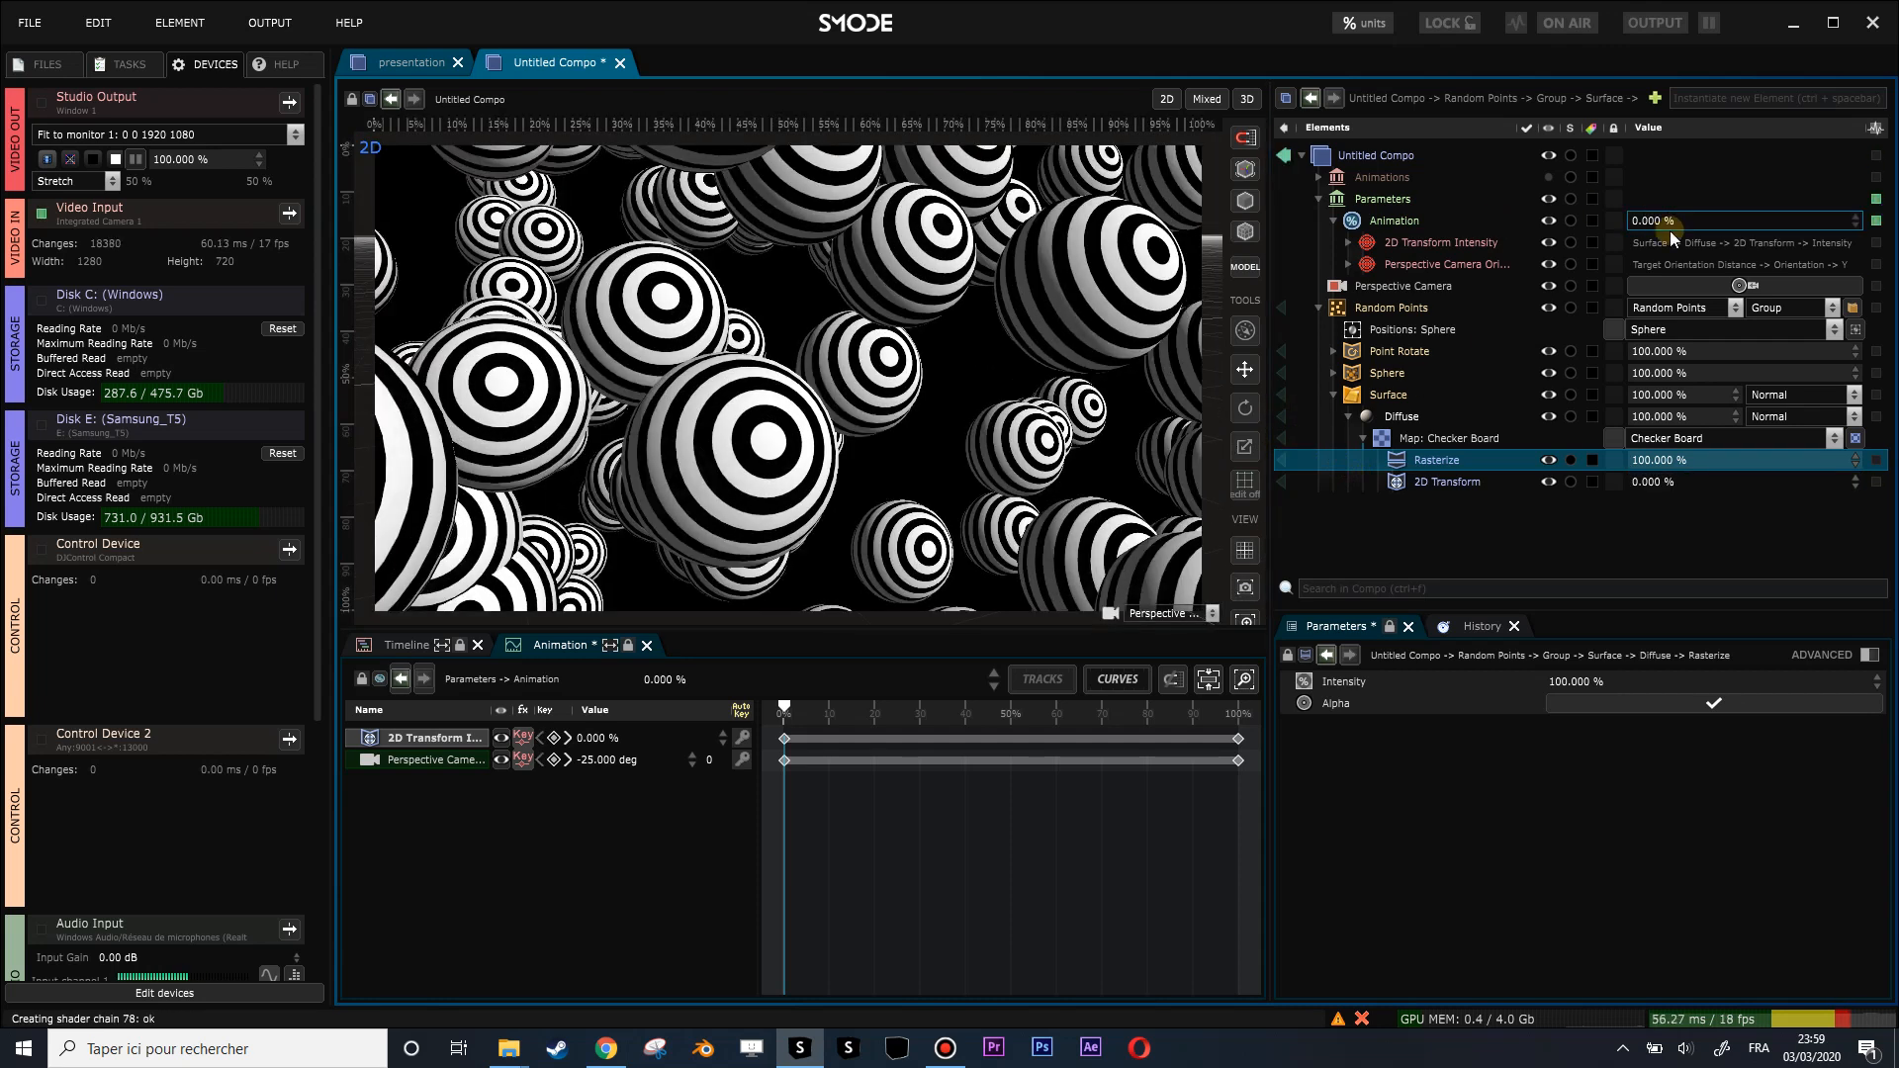
pyautogui.click(1384, 222)
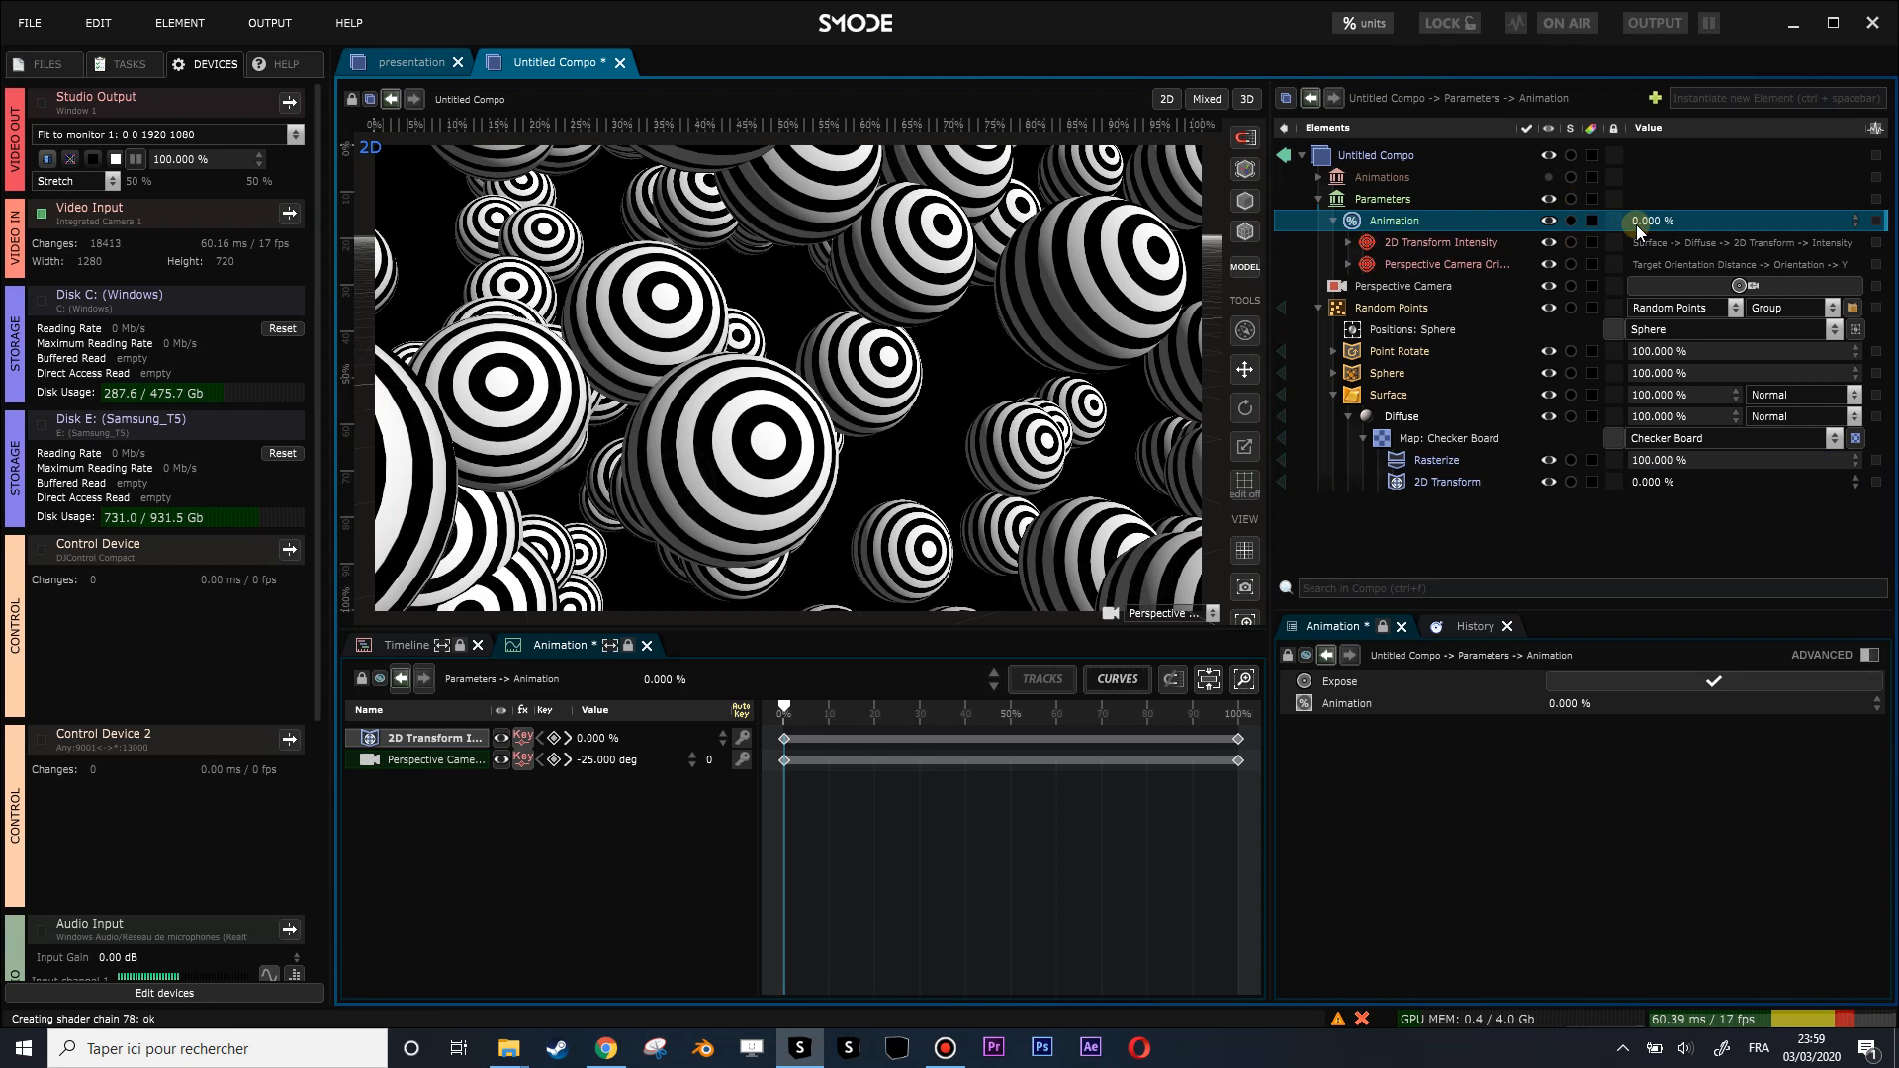
pyautogui.moveTo(1661, 221)
pyautogui.mouseDown()
pyautogui.moveTo(1873, 220)
pyautogui.moveTo(1642, 220)
pyautogui.mouseUp()
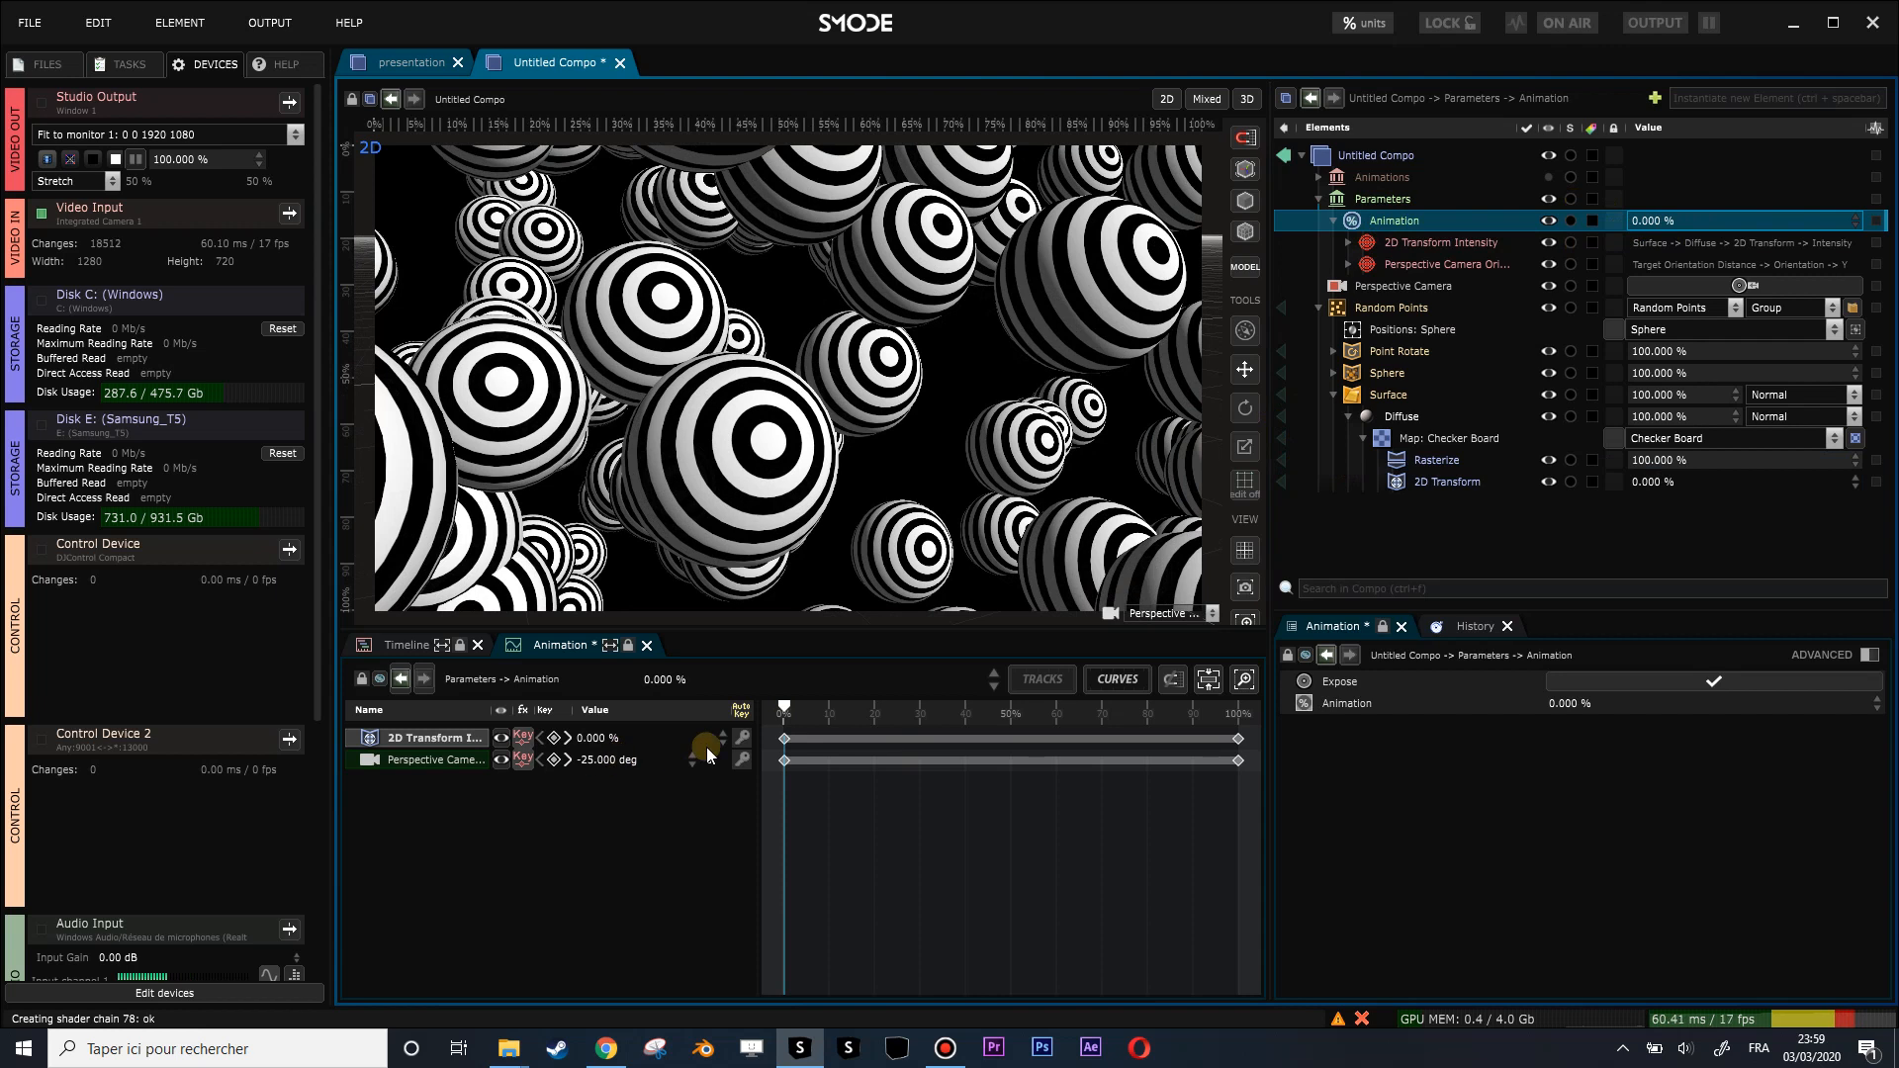
pyautogui.moveTo(781, 714); pyautogui.dragTo(1245, 719)
pyautogui.scroll(-1, 797, 418)
pyautogui.scroll(-2, 798, 418)
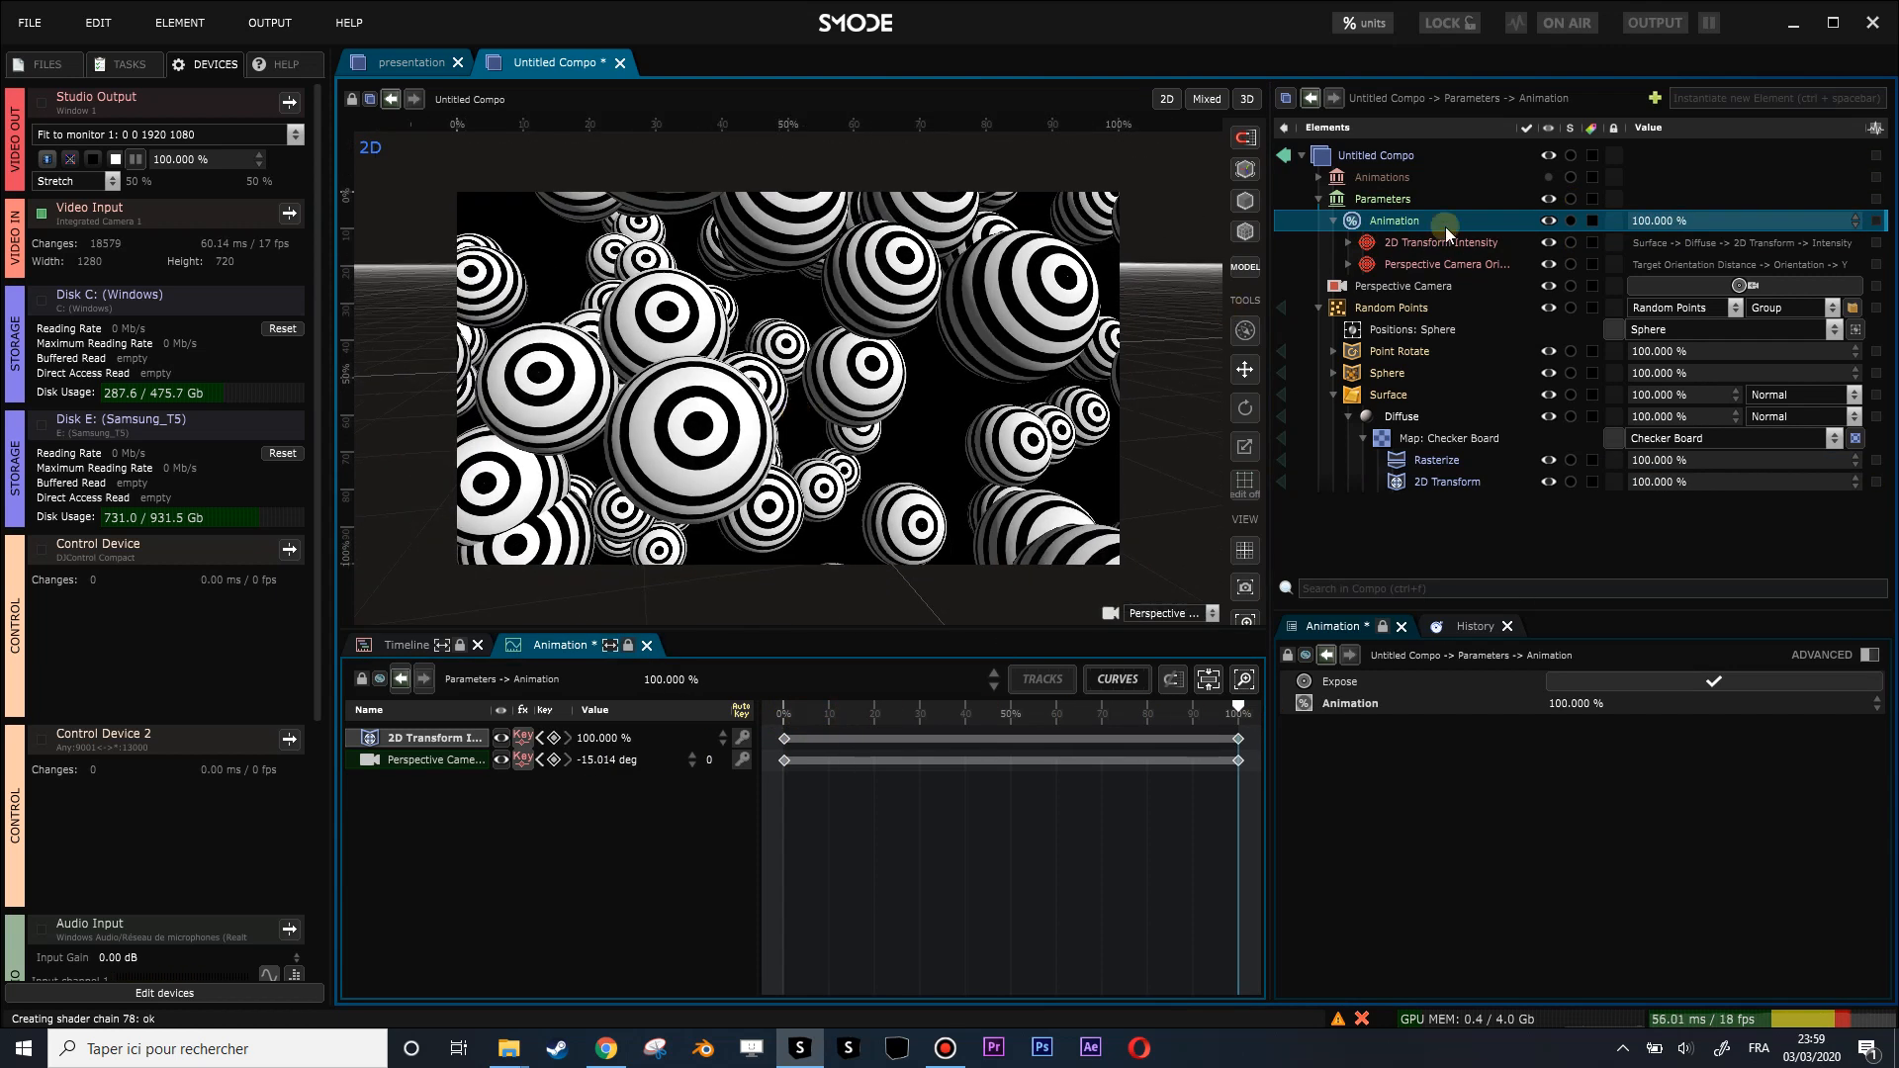
# Create a Back'n Forth Loop on the Animation parameter and enable it together with the Animations group.
pyautogui.rightClick(1671, 220)
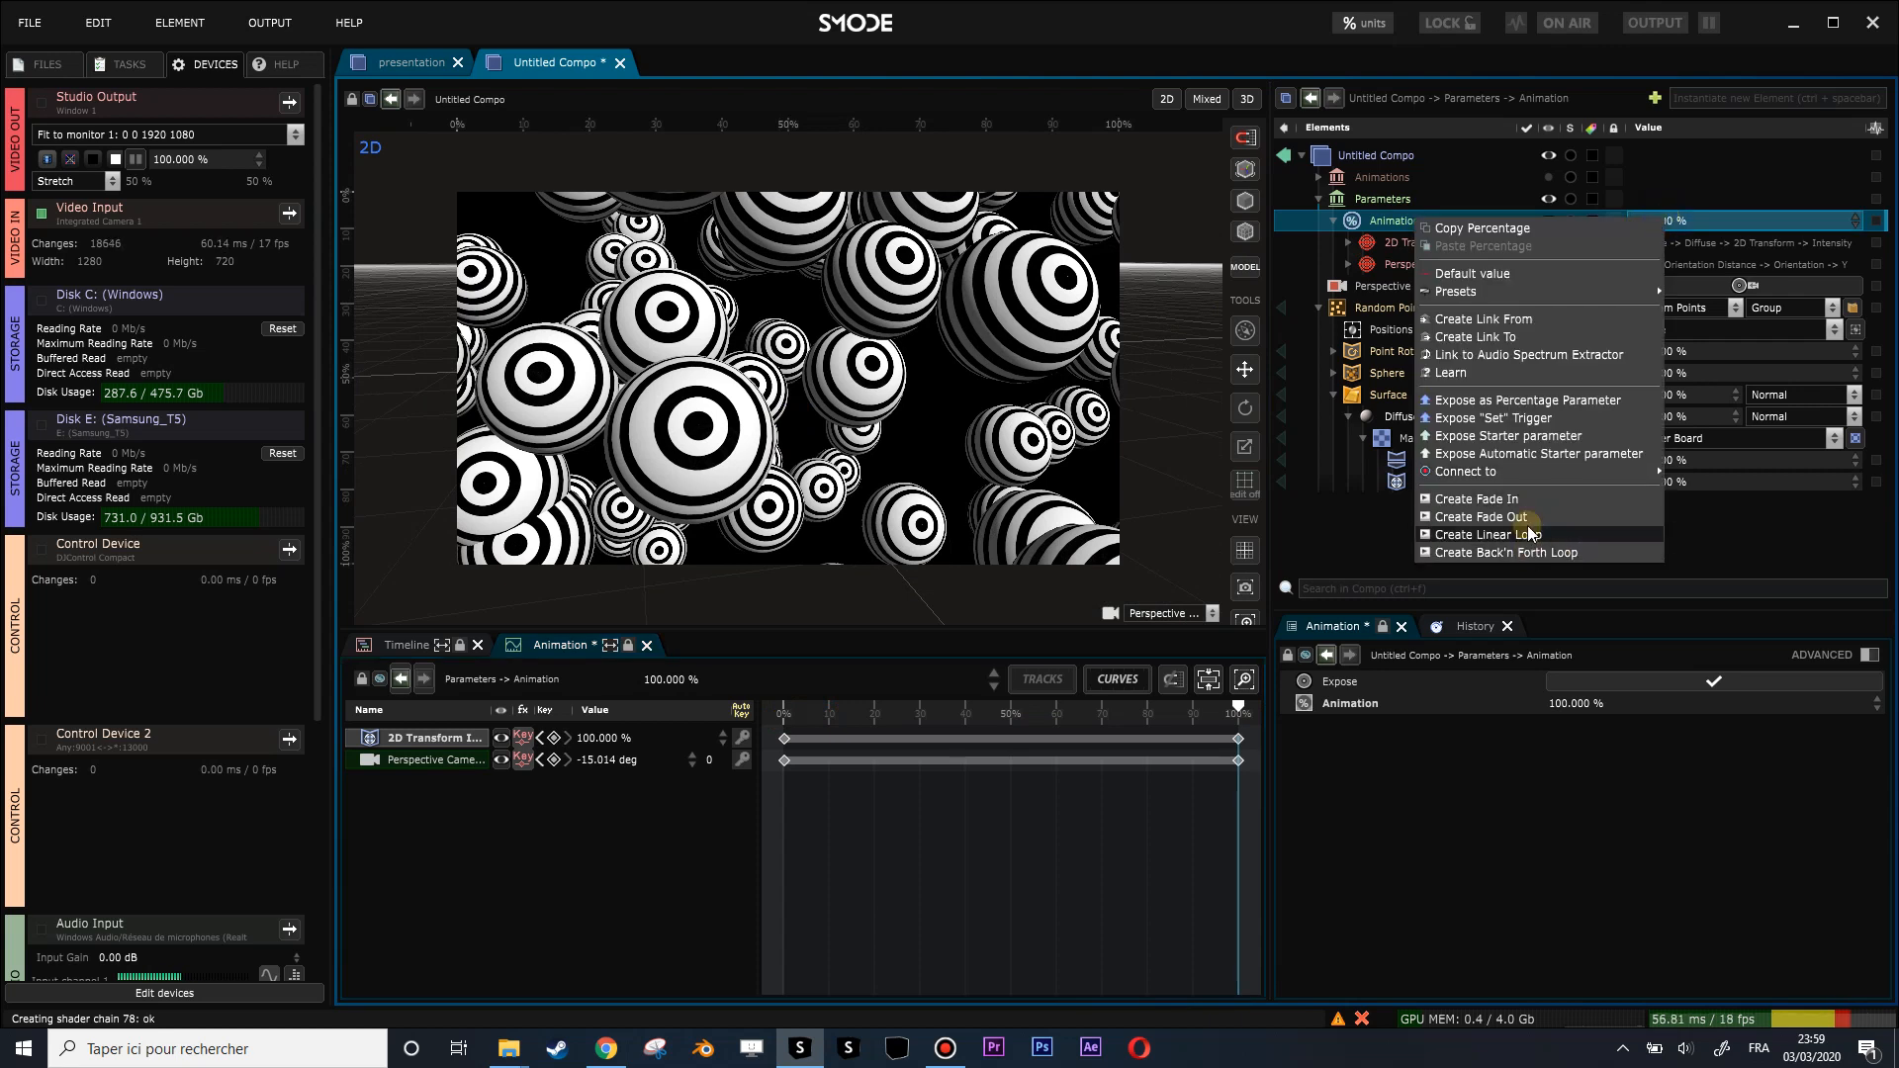
pyautogui.click(1535, 552)
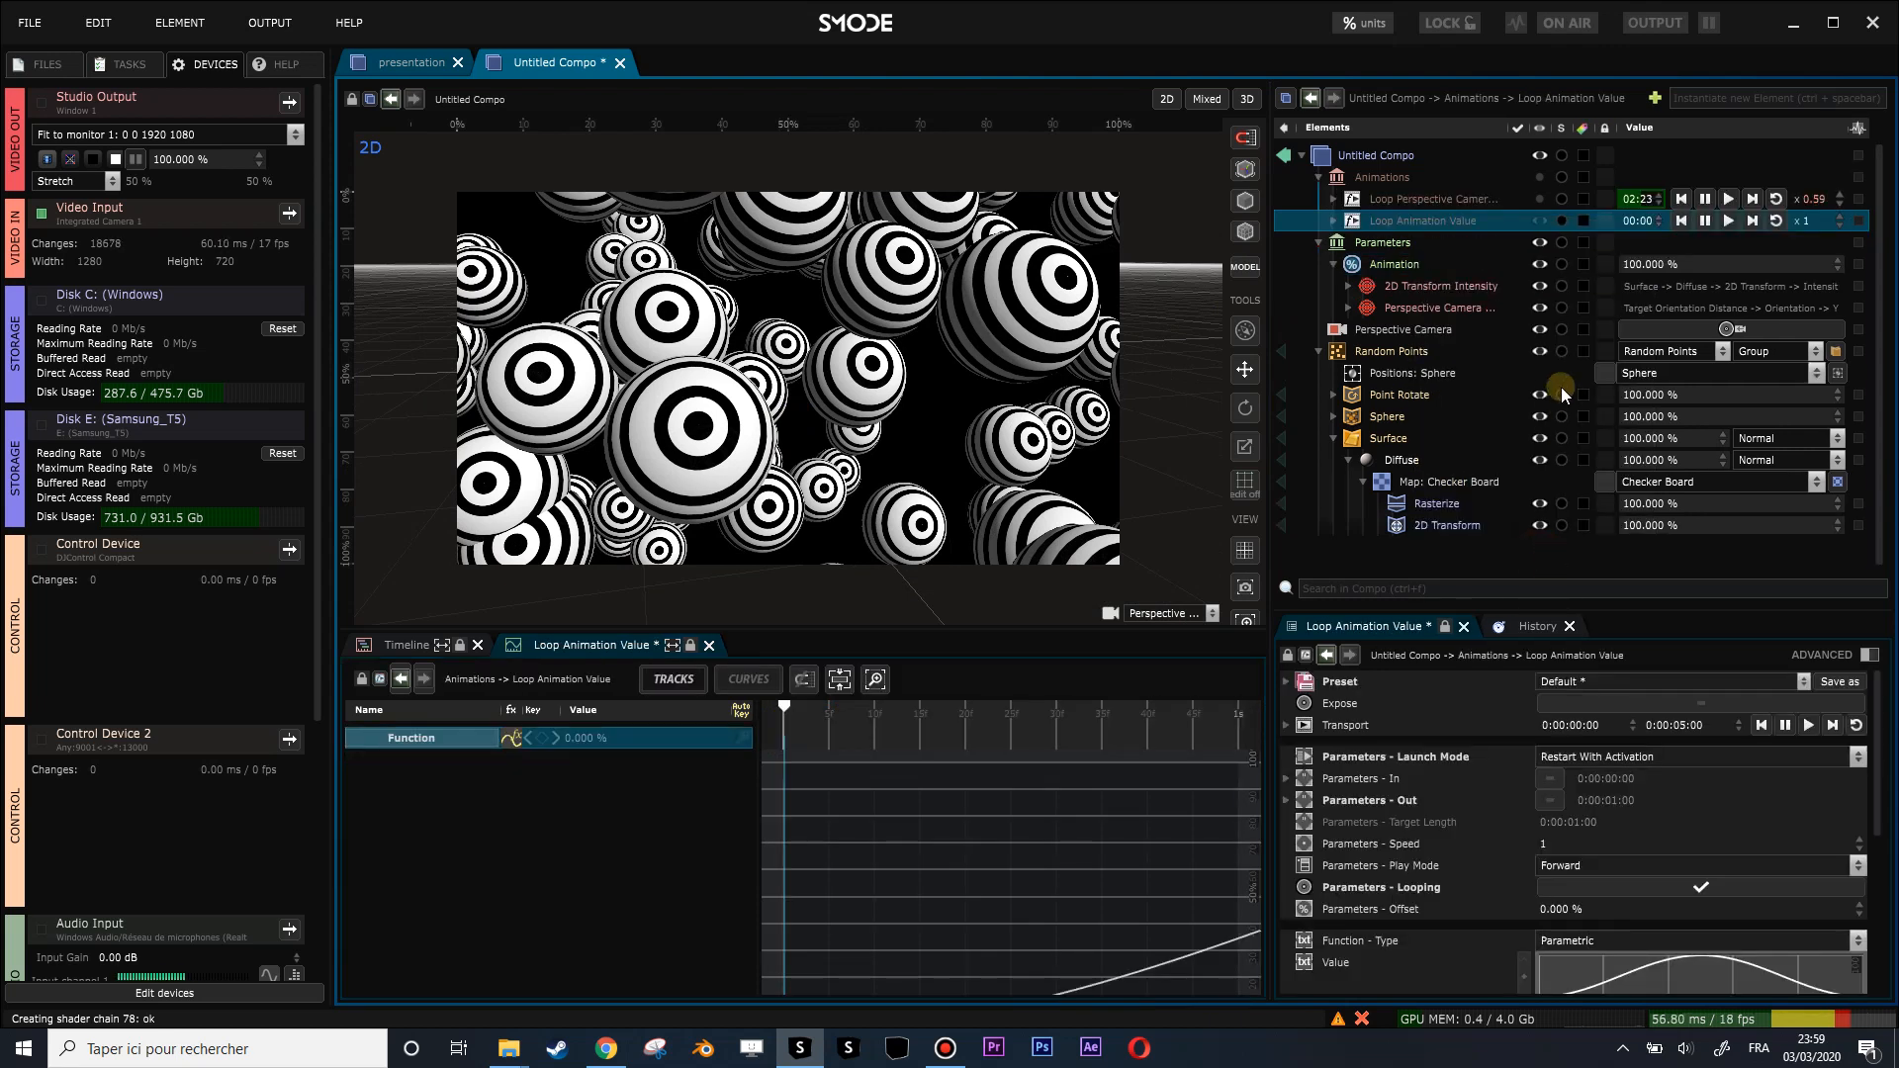
pyautogui.click(1539, 198)
pyautogui.click(1539, 219)
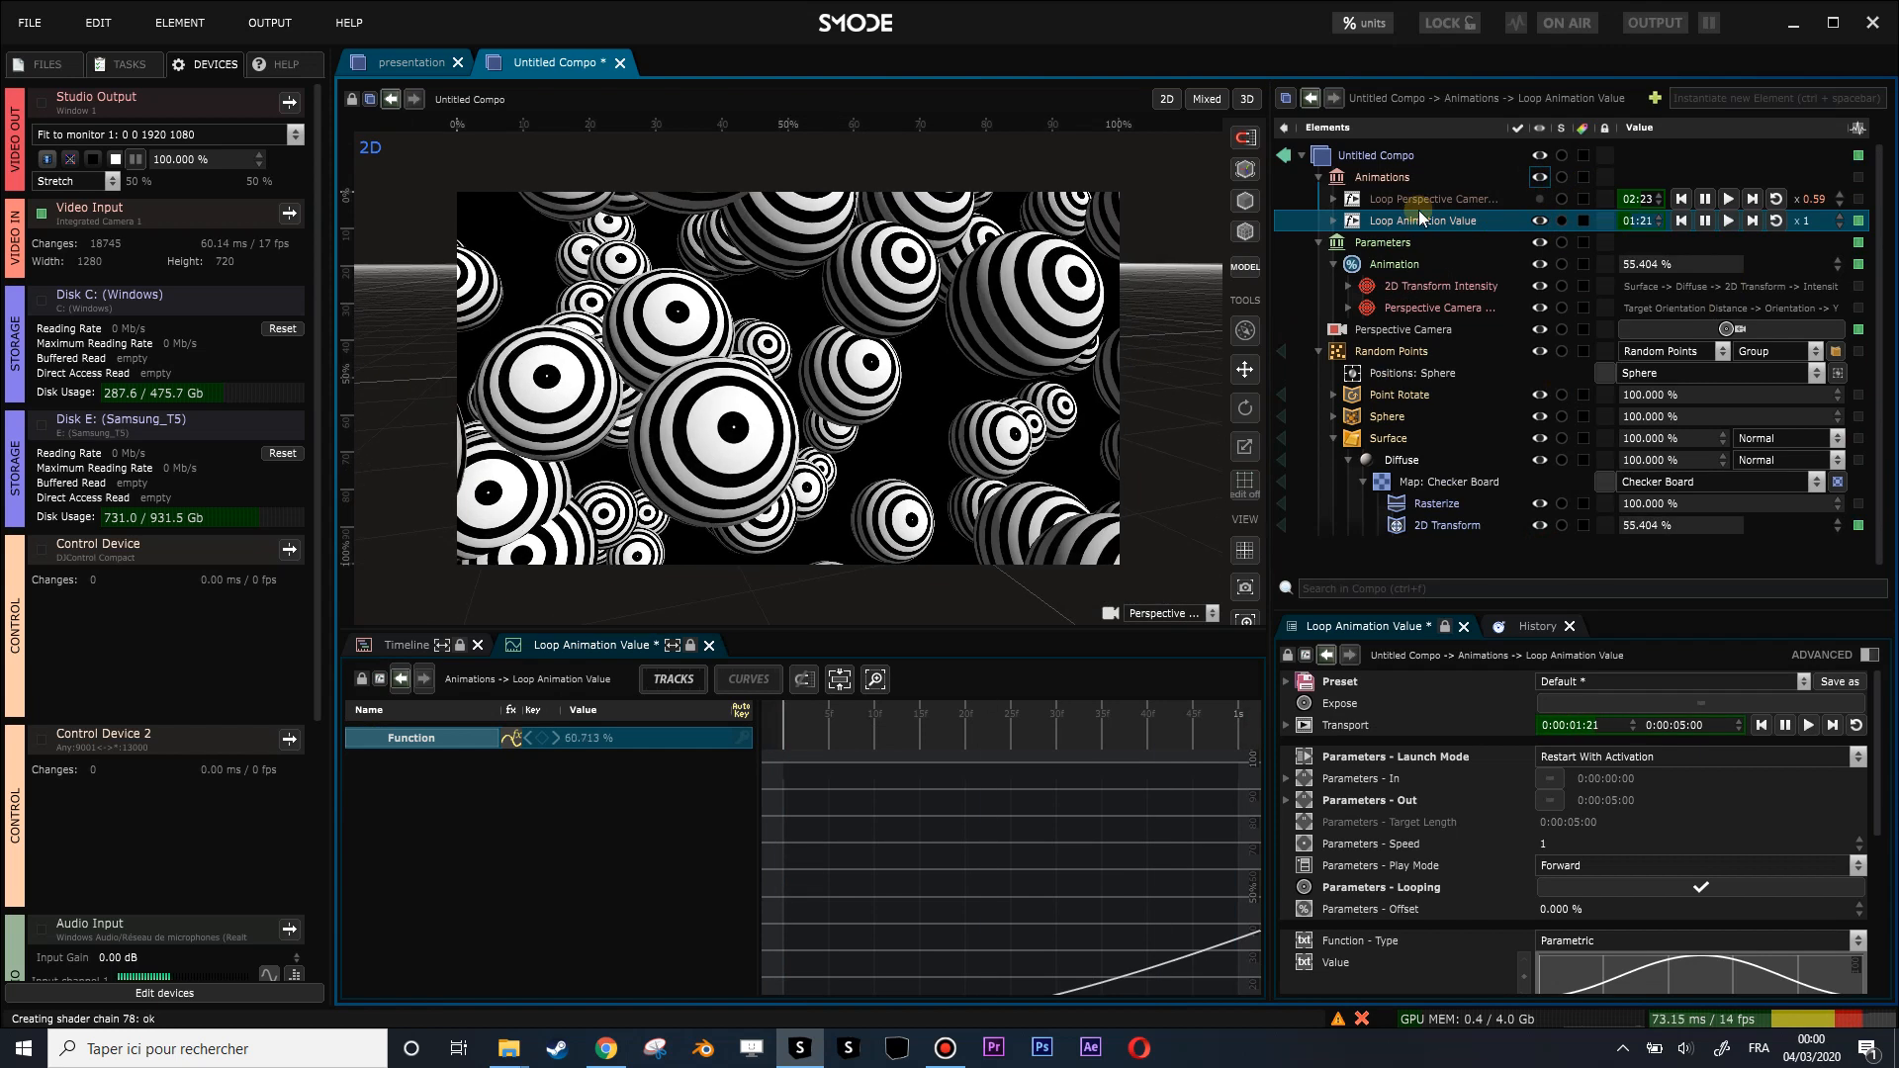
# Check the new loop's target and the Animation parameter's tracks, and delete the old Loop Perspective Camera animation.
pyautogui.click(1334, 221)
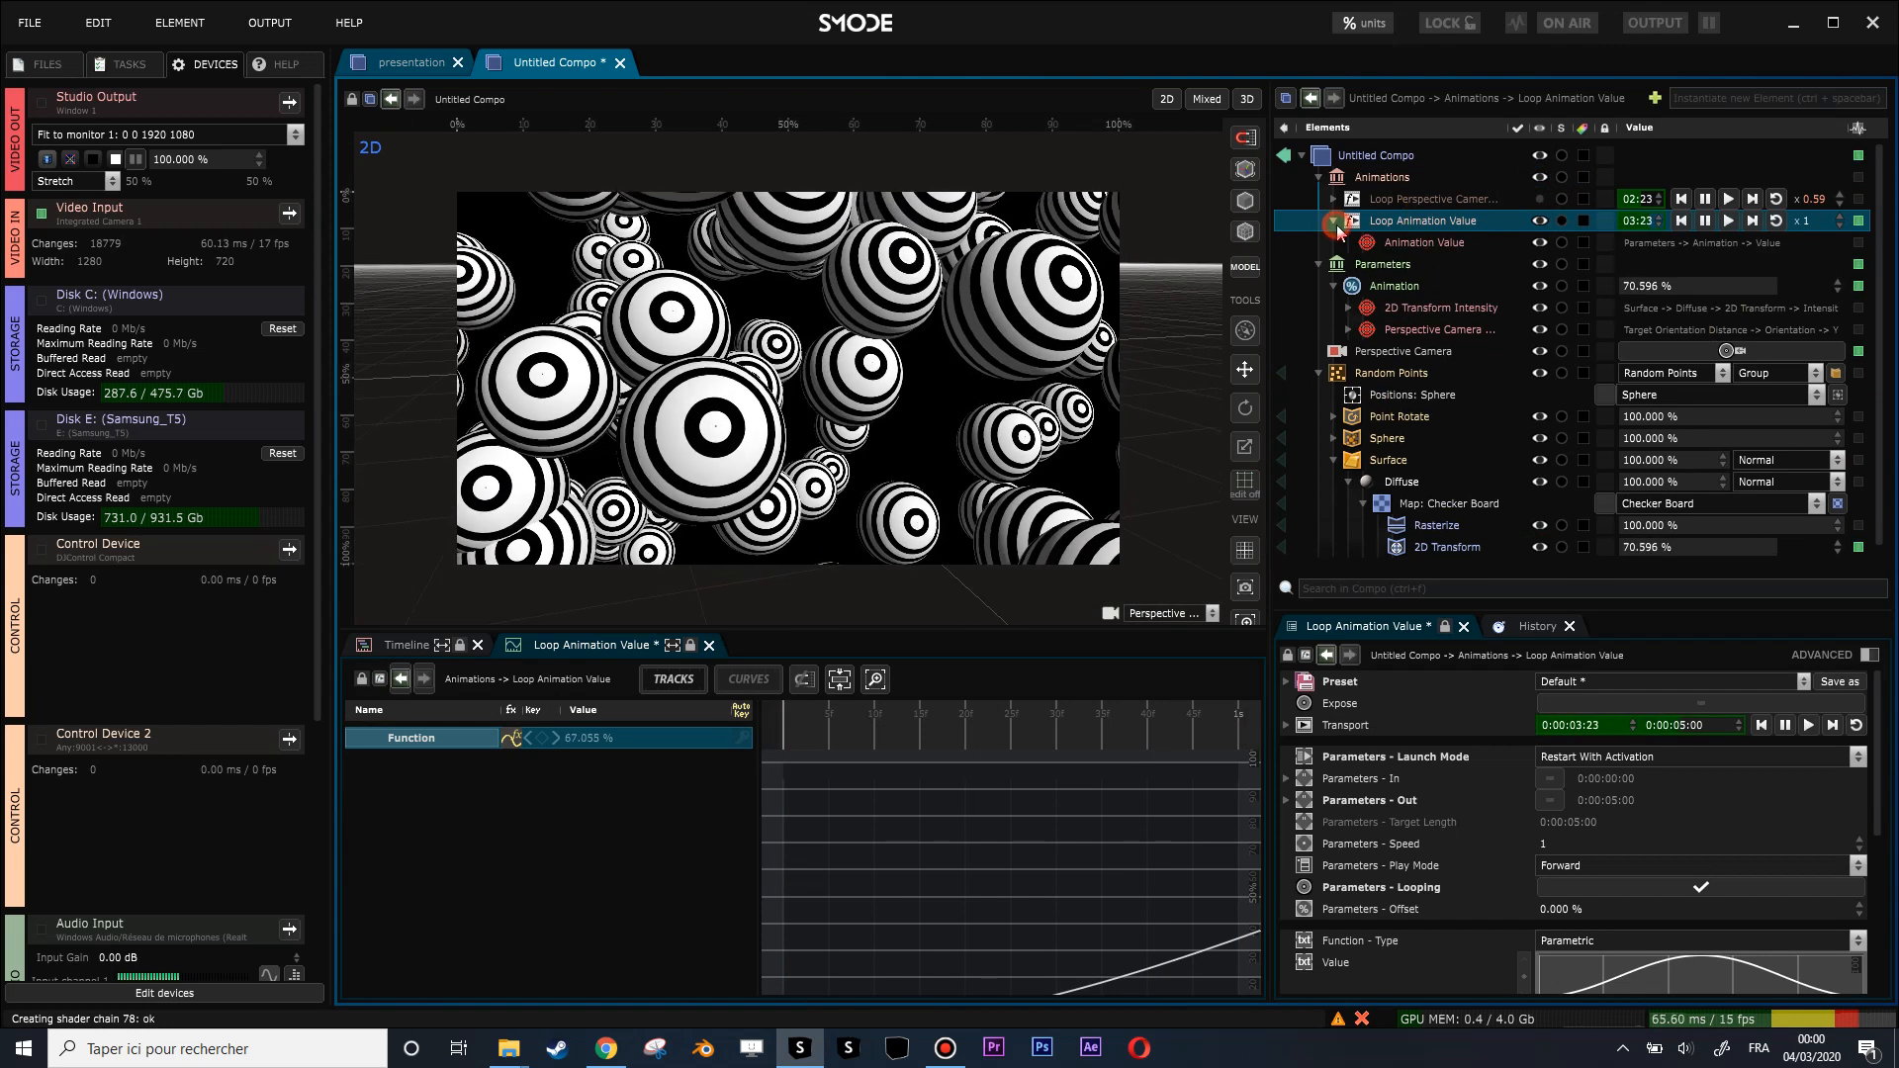
pyautogui.click(1385, 351)
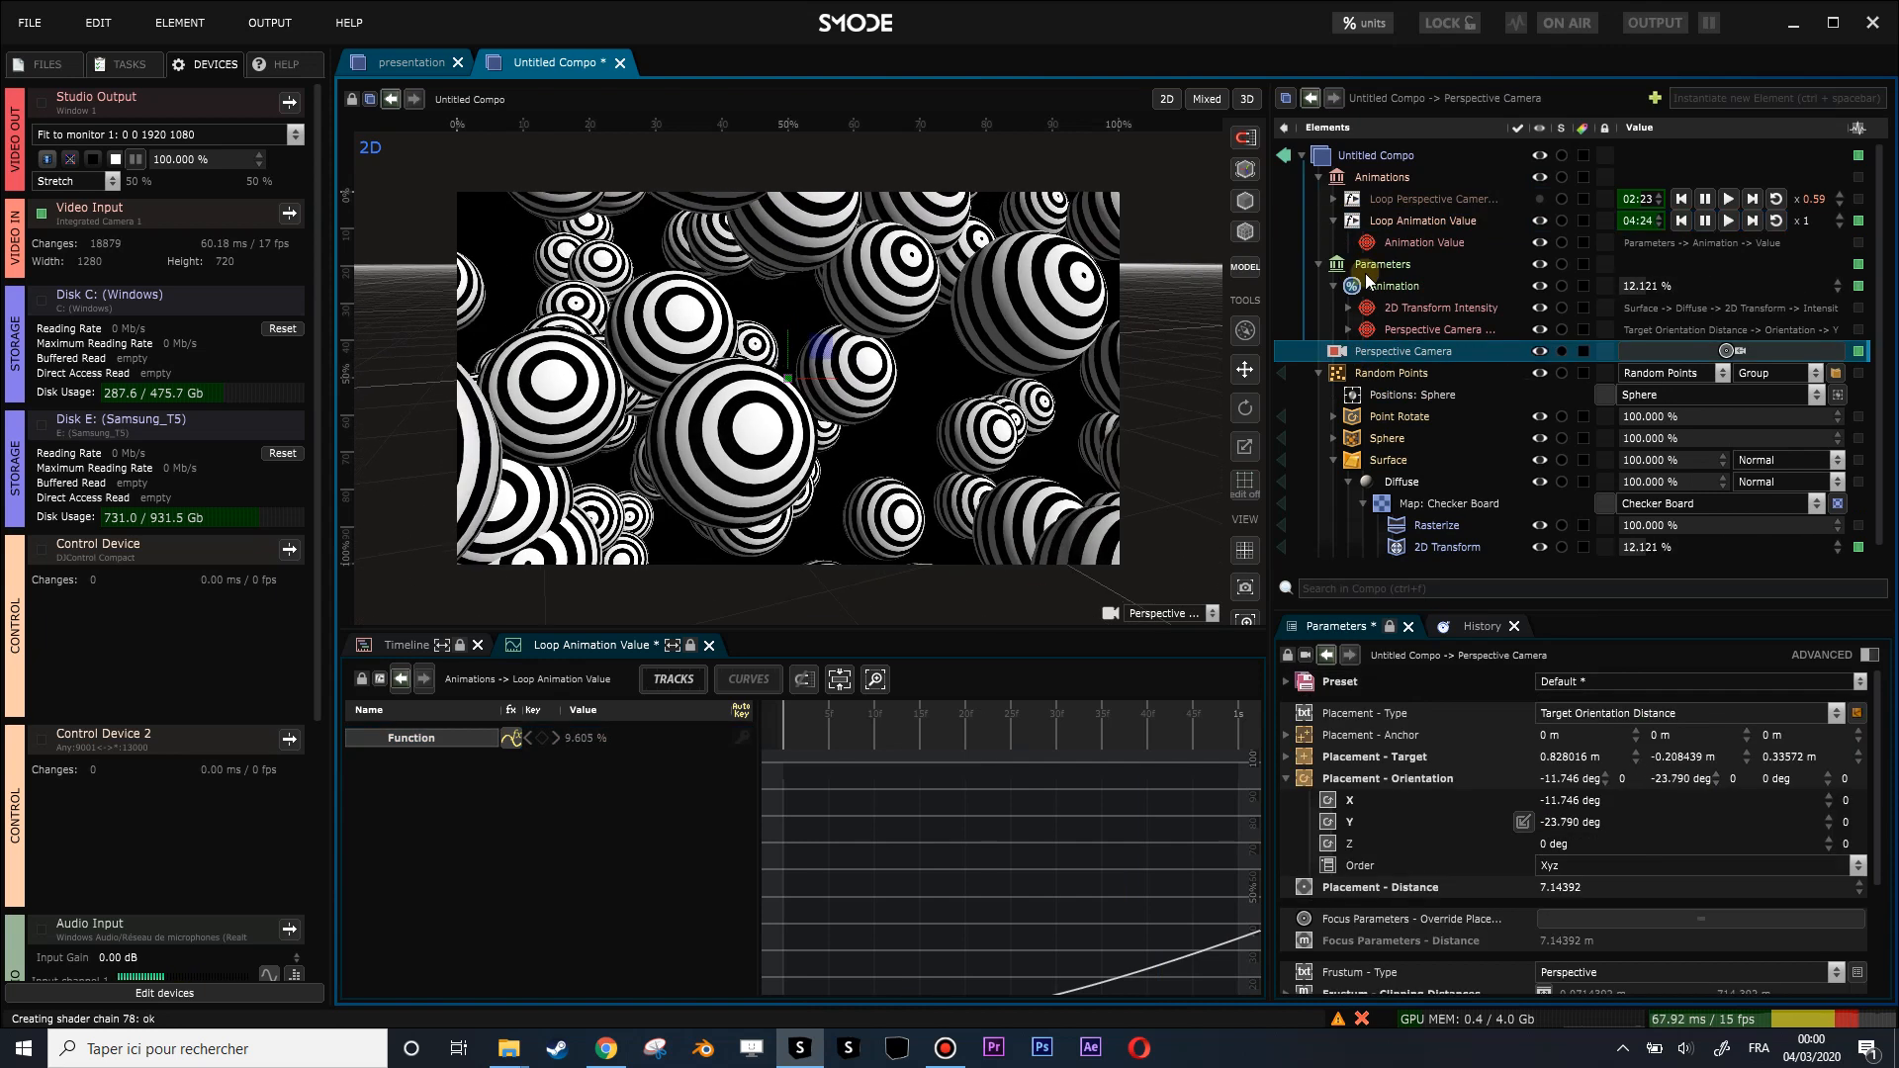
pyautogui.click(1385, 287)
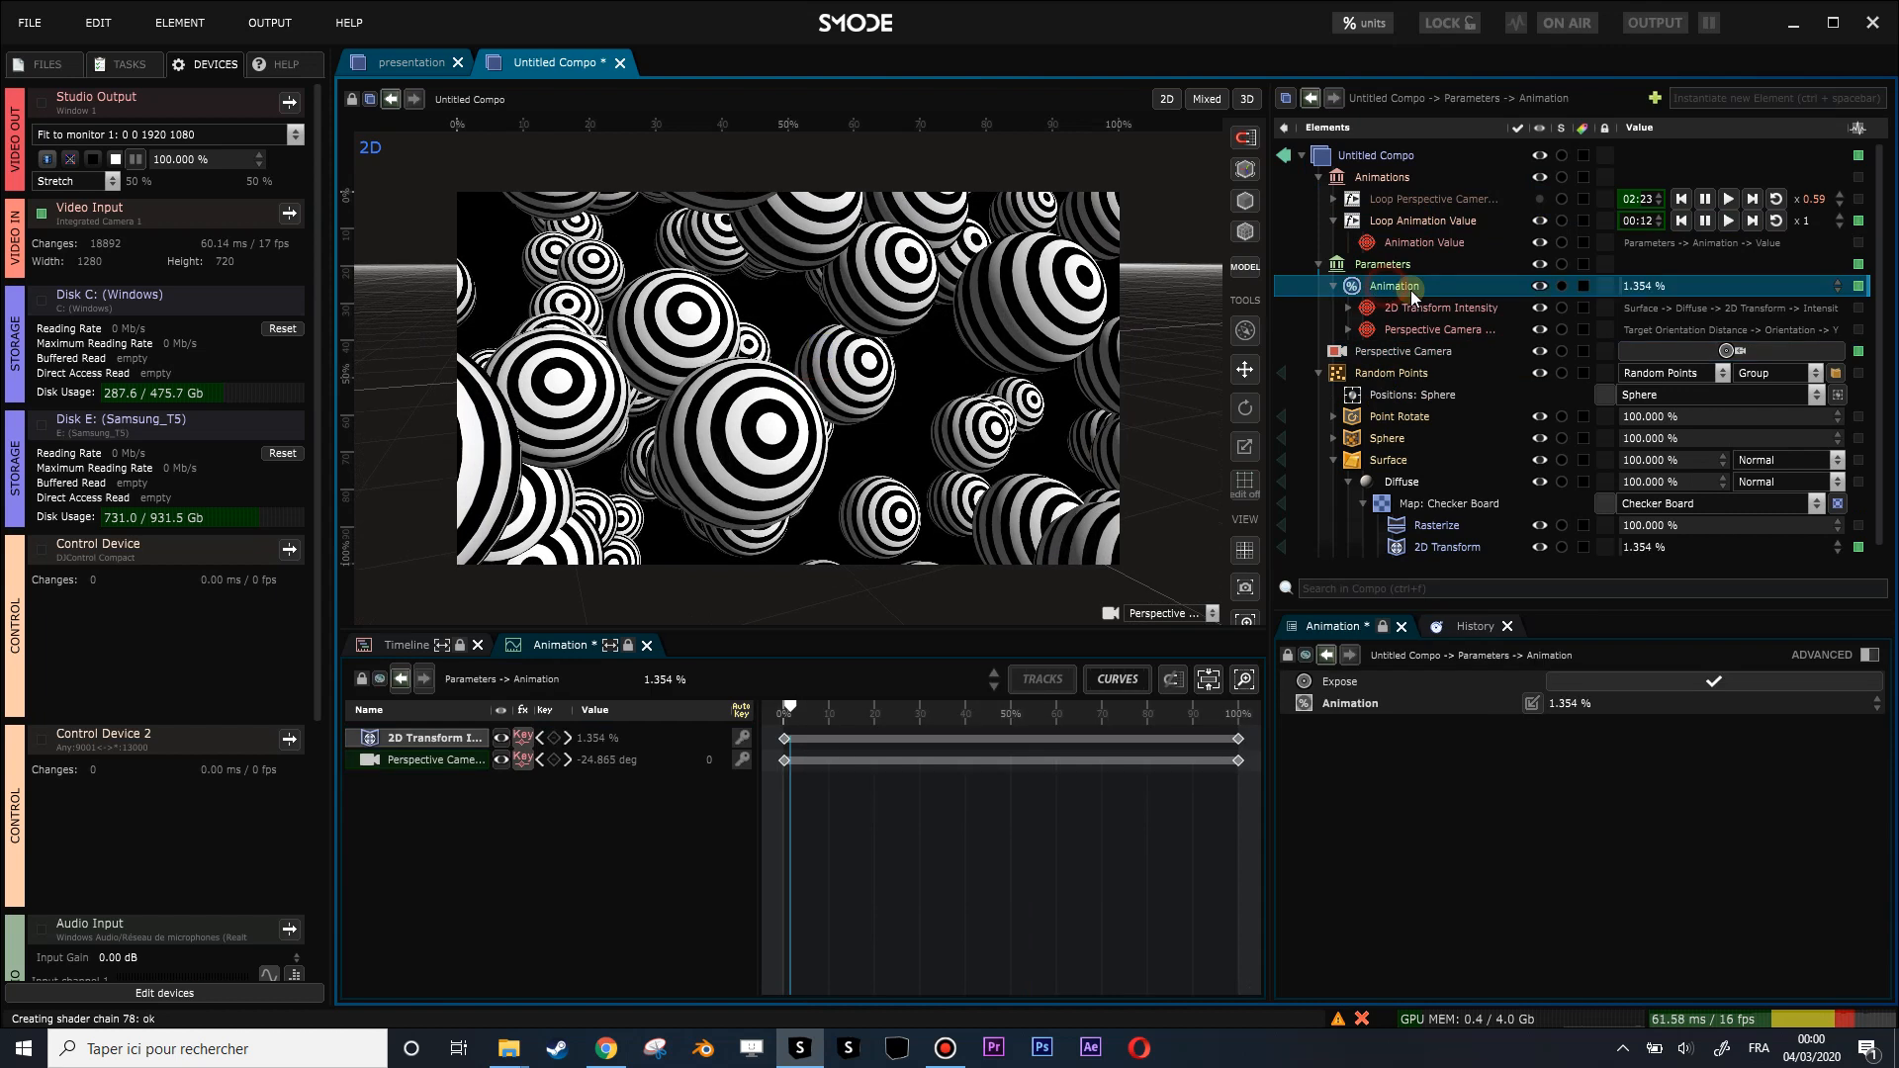
pyautogui.click(1387, 199)
pyautogui.press('Delete')
pyautogui.press('Return')
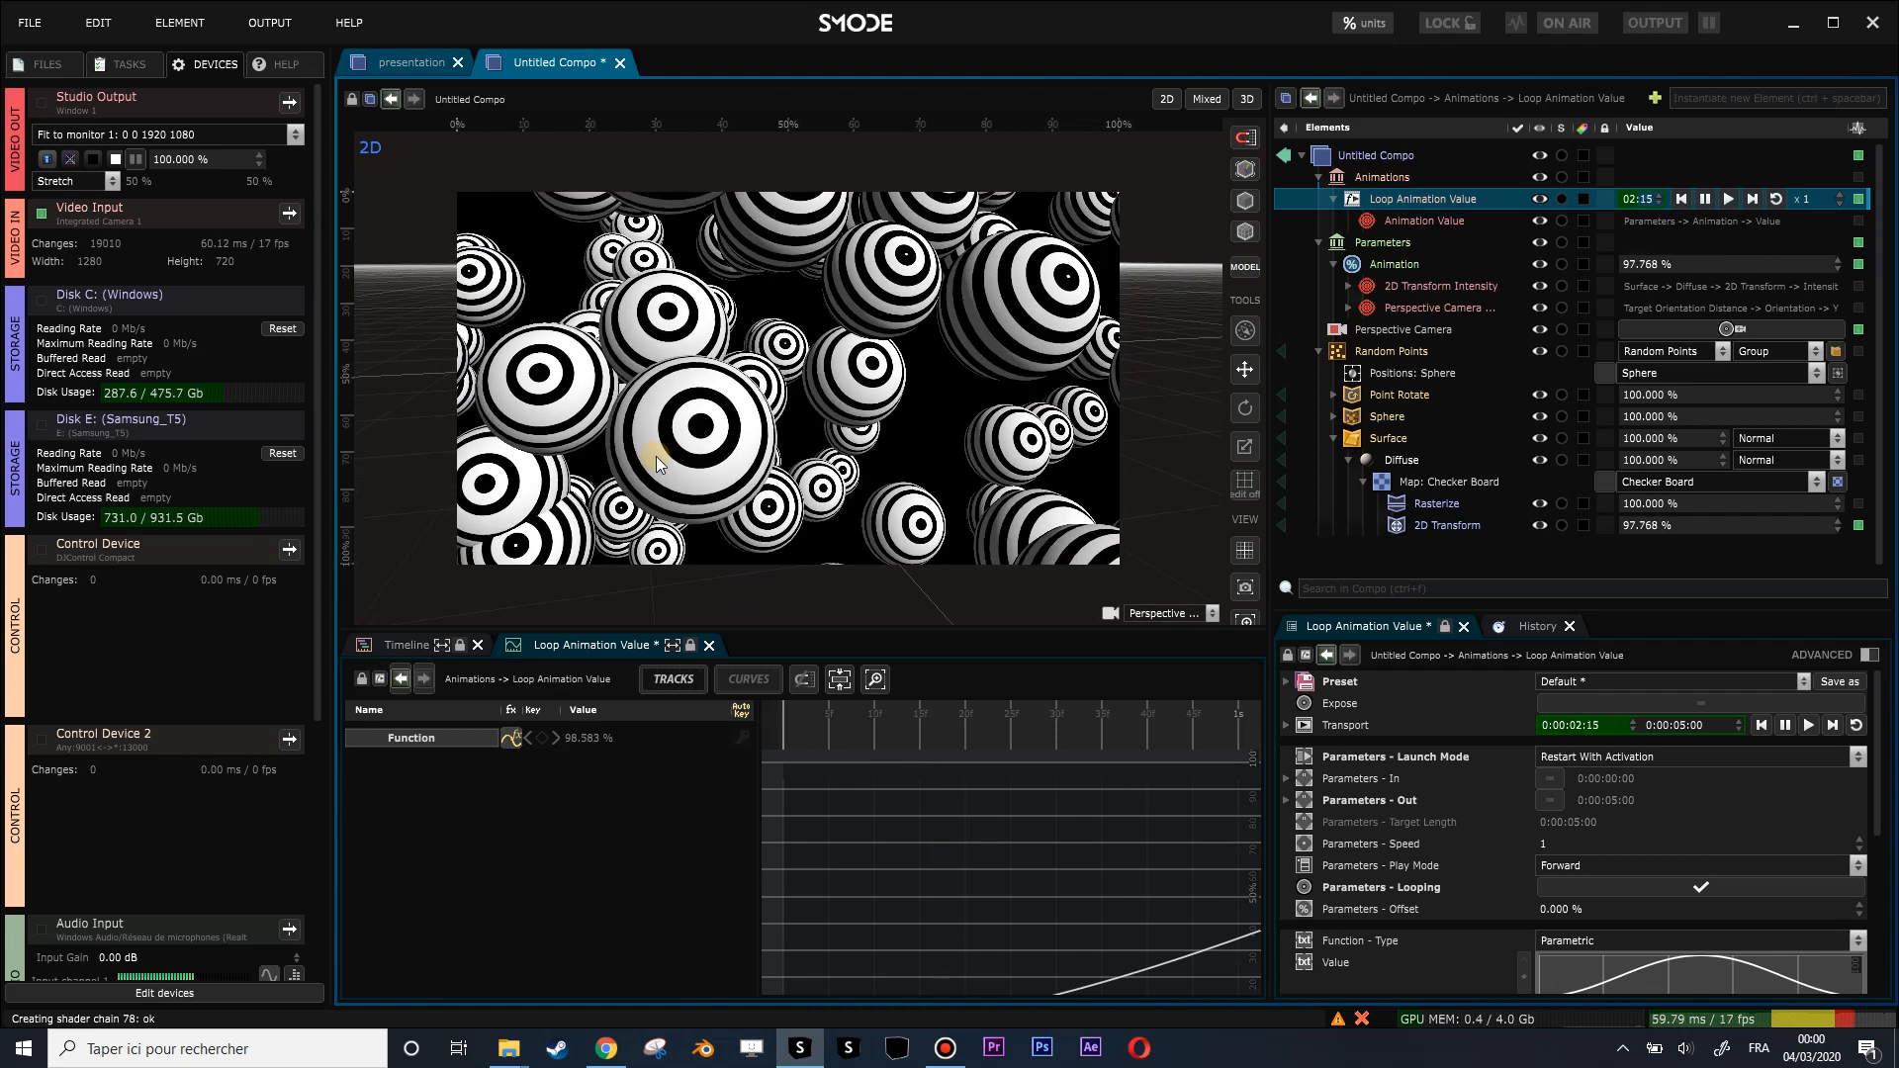
# Pause the Animation loop and add a 25 % keyframe to the 2D Transform Intensity track at the 24.188 % position.
pyautogui.scroll(1, 666, 464)
pyautogui.scroll(1, 665, 472)
pyautogui.click(1412, 267)
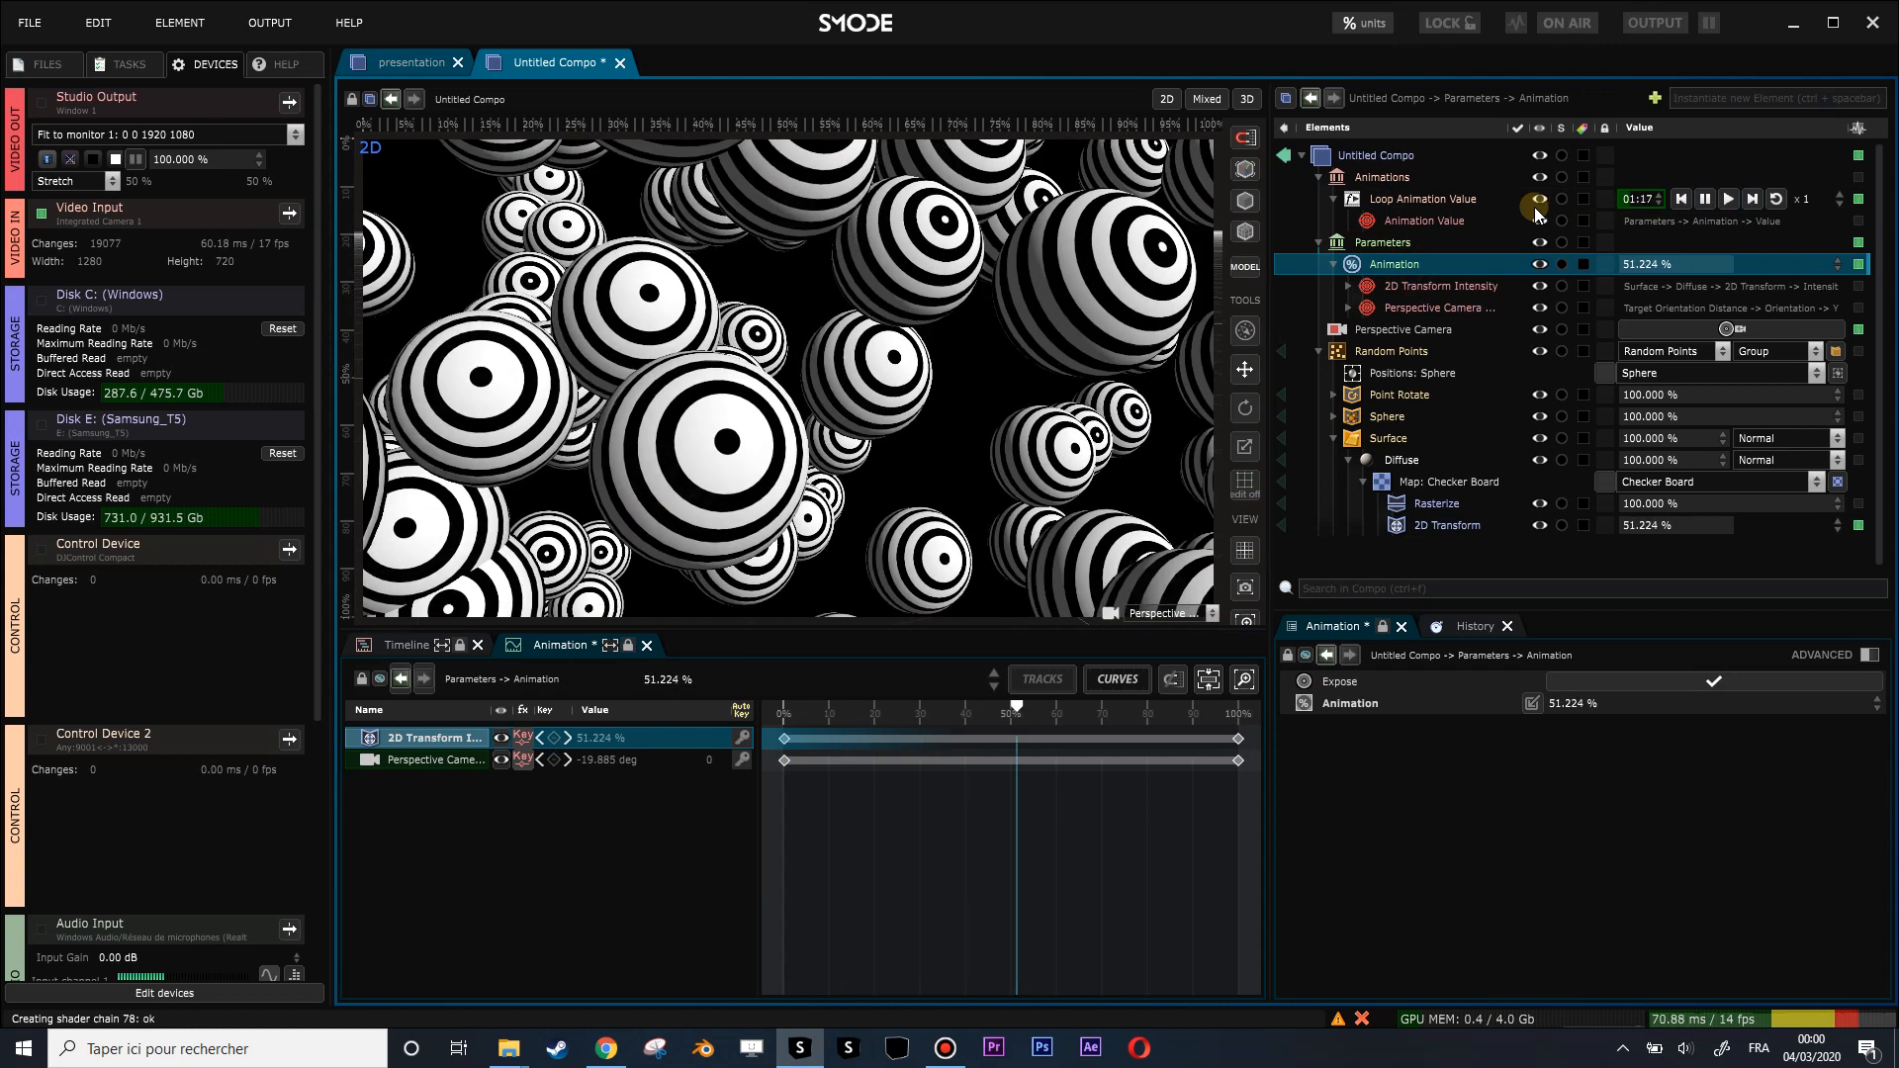
pyautogui.click(1706, 200)
pyautogui.moveTo(1227, 714); pyautogui.dragTo(894, 682)
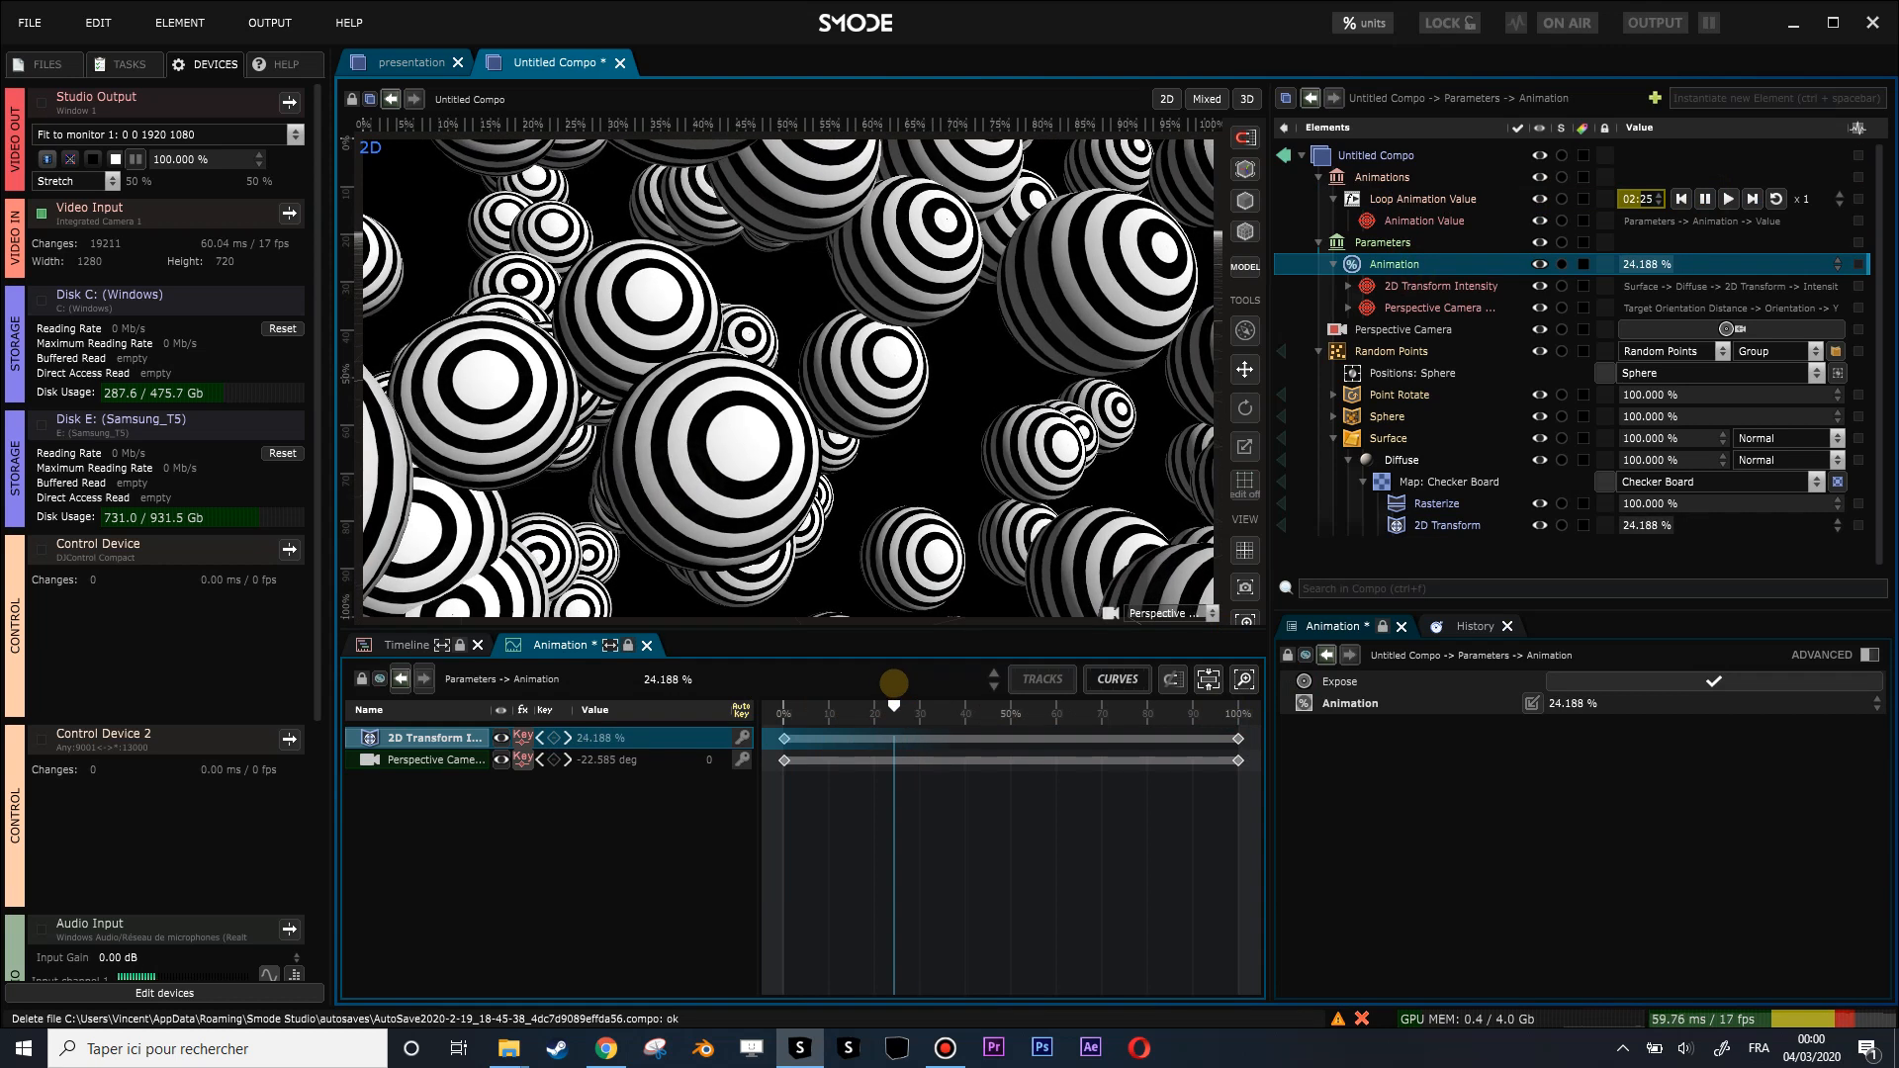
pyautogui.click(556, 738)
pyautogui.doubleClick(639, 740)
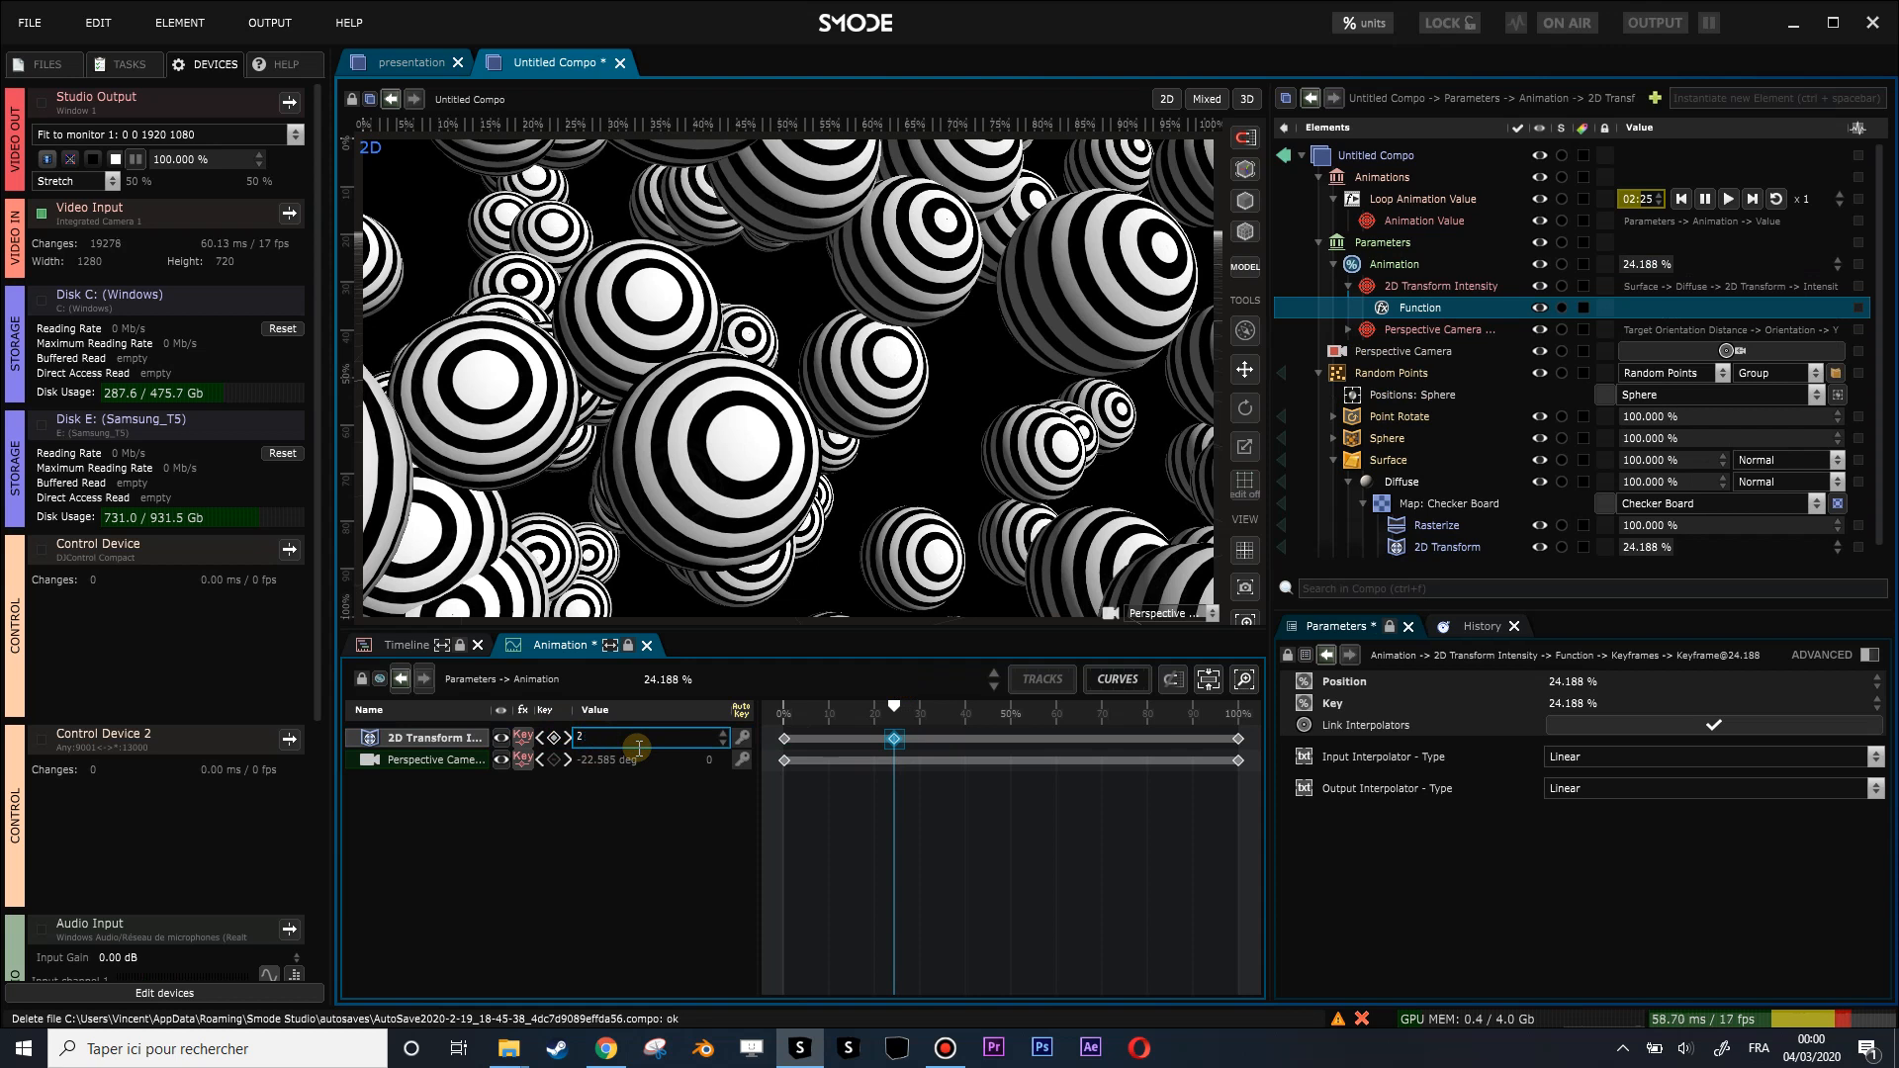
pyautogui.press('Return')
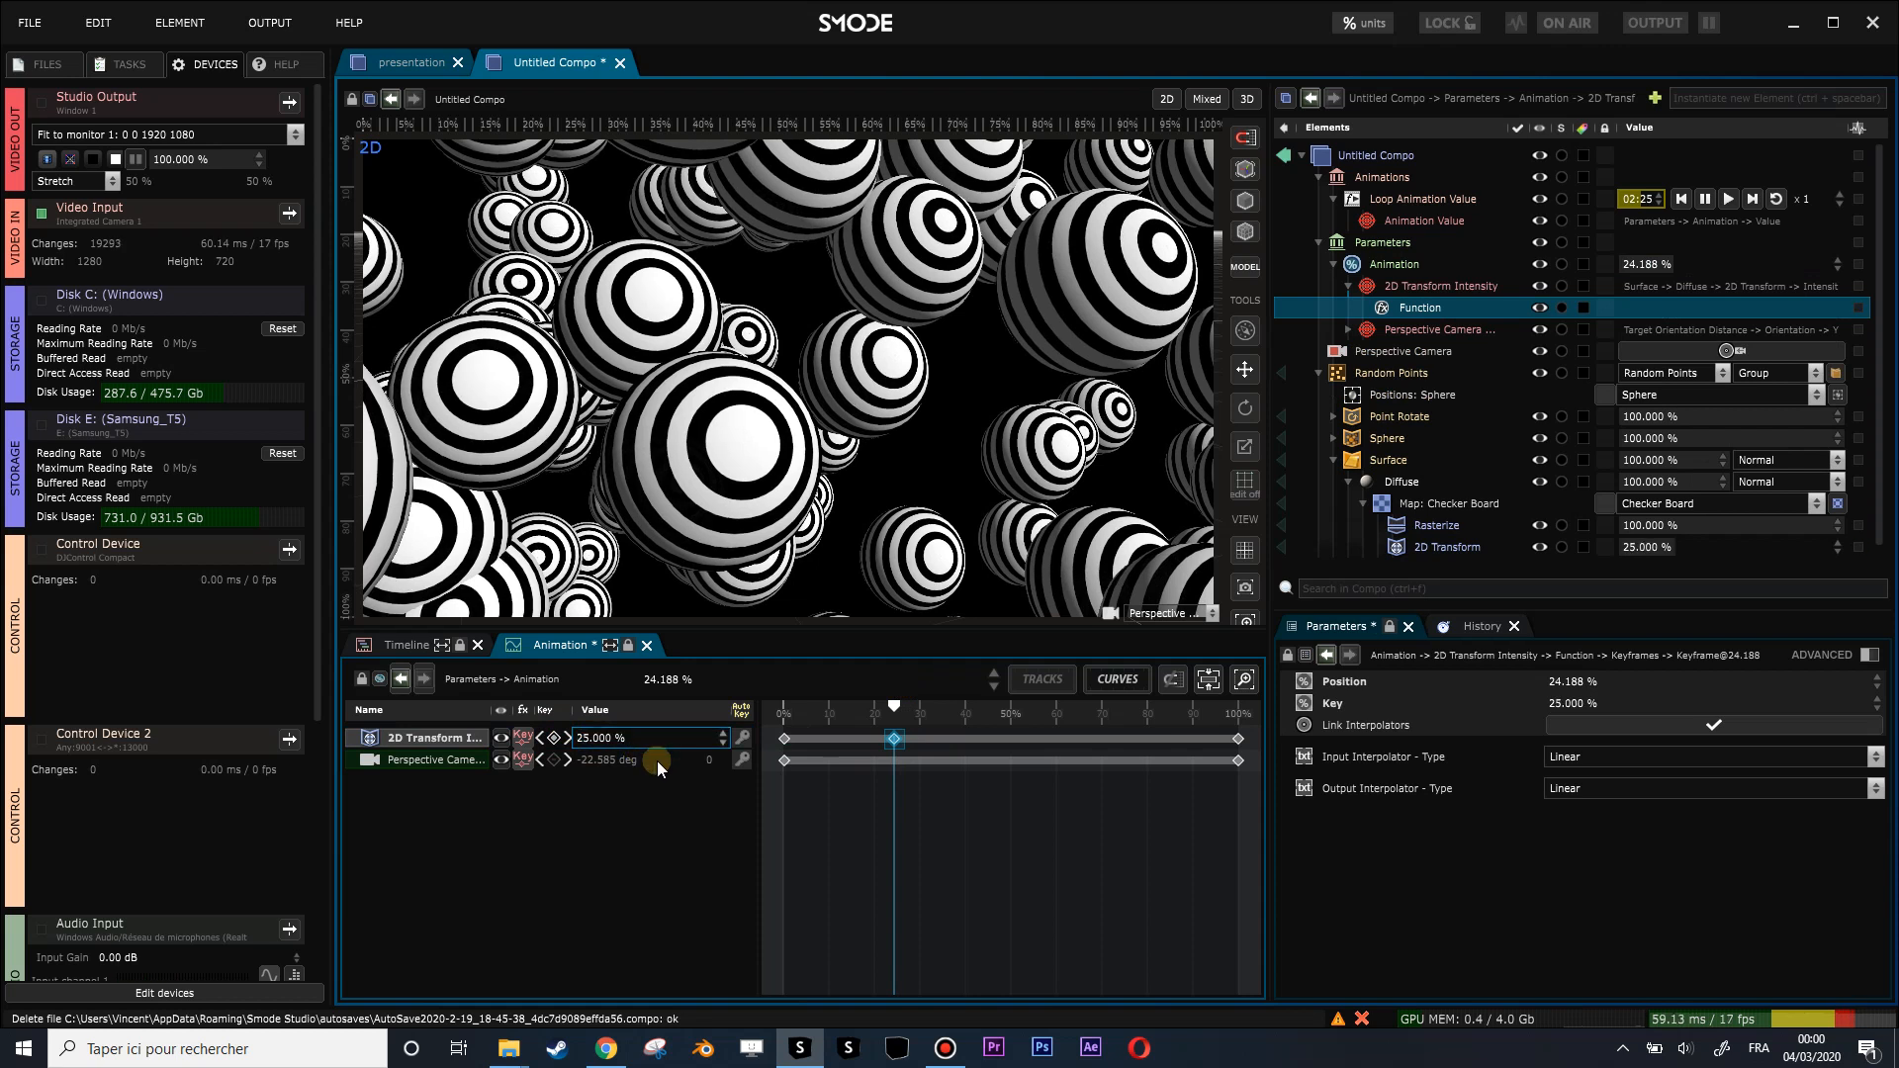
# Delete the 2D Transform Intensity track's starting keyframe and move the 25 % keyframe to the 0 % position.
pyautogui.click(785, 740)
pyautogui.press('Delete')
pyautogui.moveTo(893, 740); pyautogui.dragTo(754, 744)
pyautogui.moveTo(825, 714); pyautogui.dragTo(763, 708)
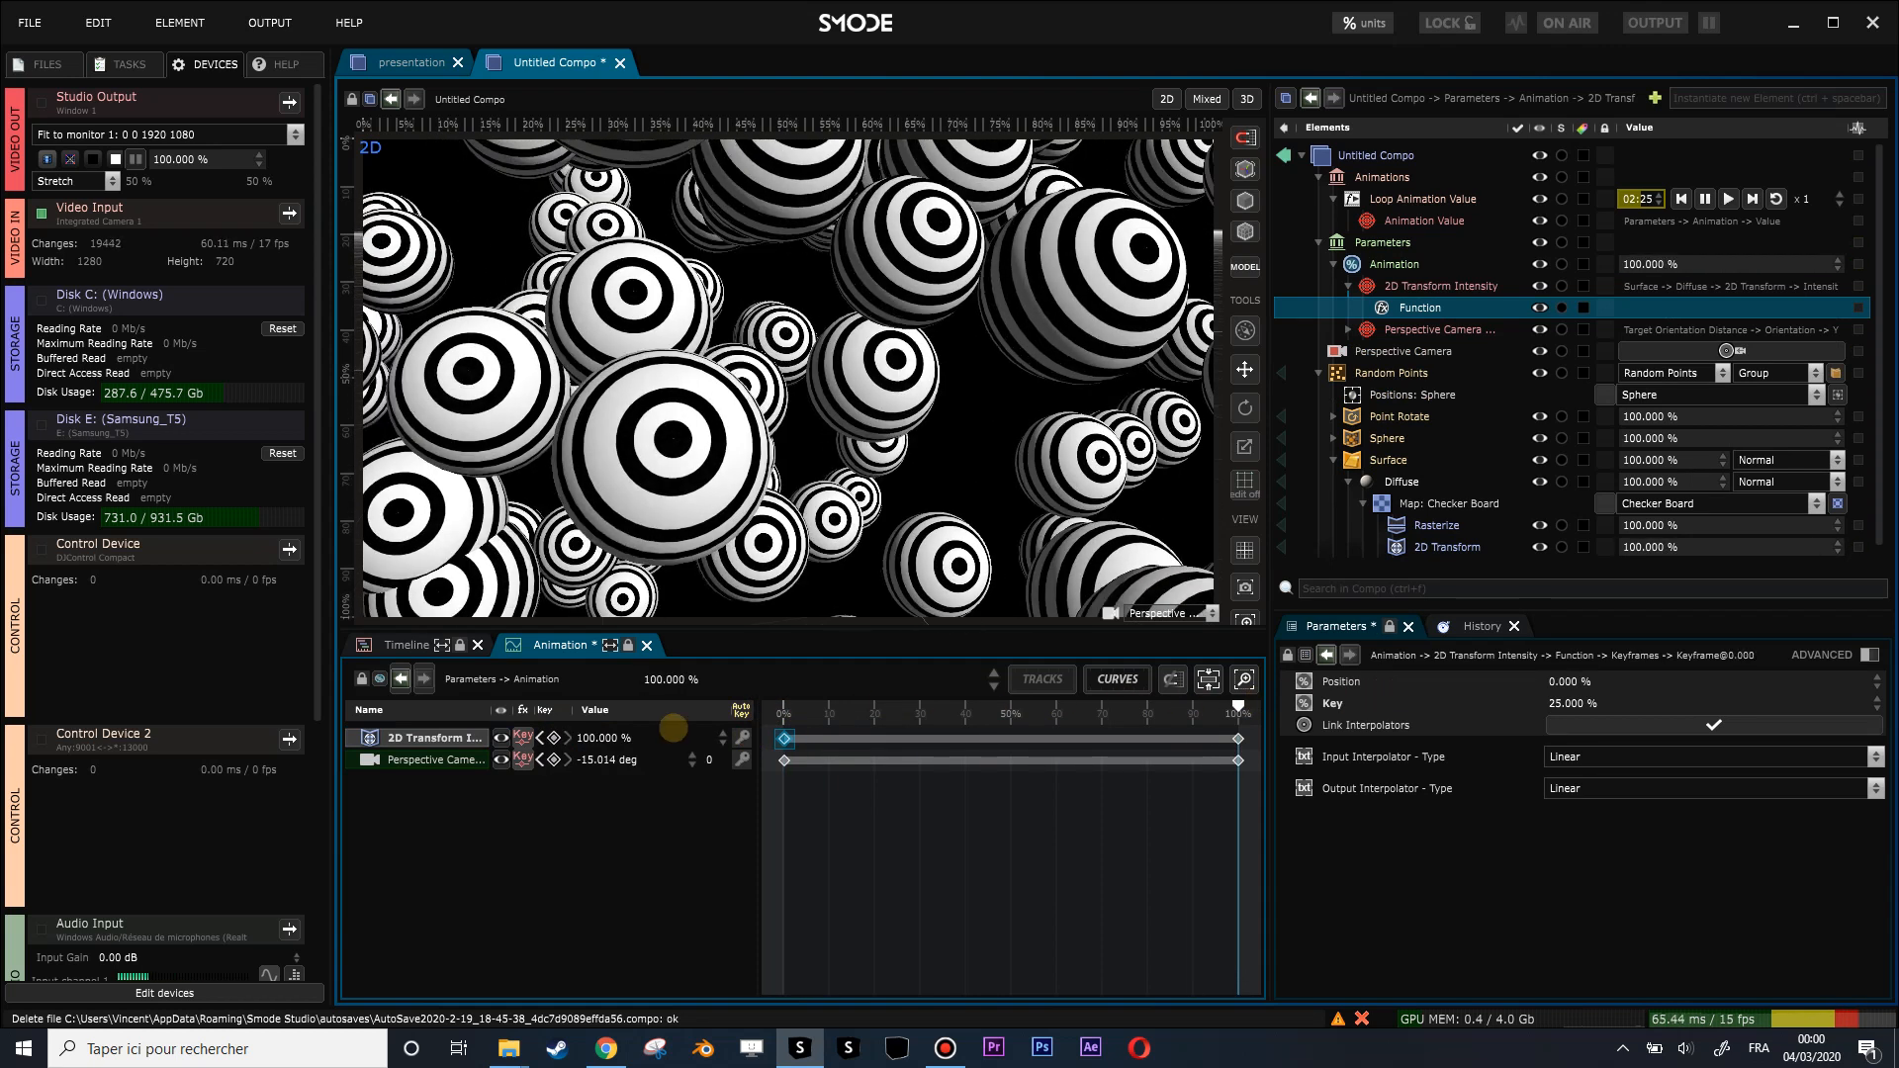
# Set the 2D Transform Intensity track's keyframe at the 100 % position to 50 %.
pyautogui.moveTo(633, 738); pyautogui.dragTo(633, 788)
pyautogui.doubleClick(694, 742)
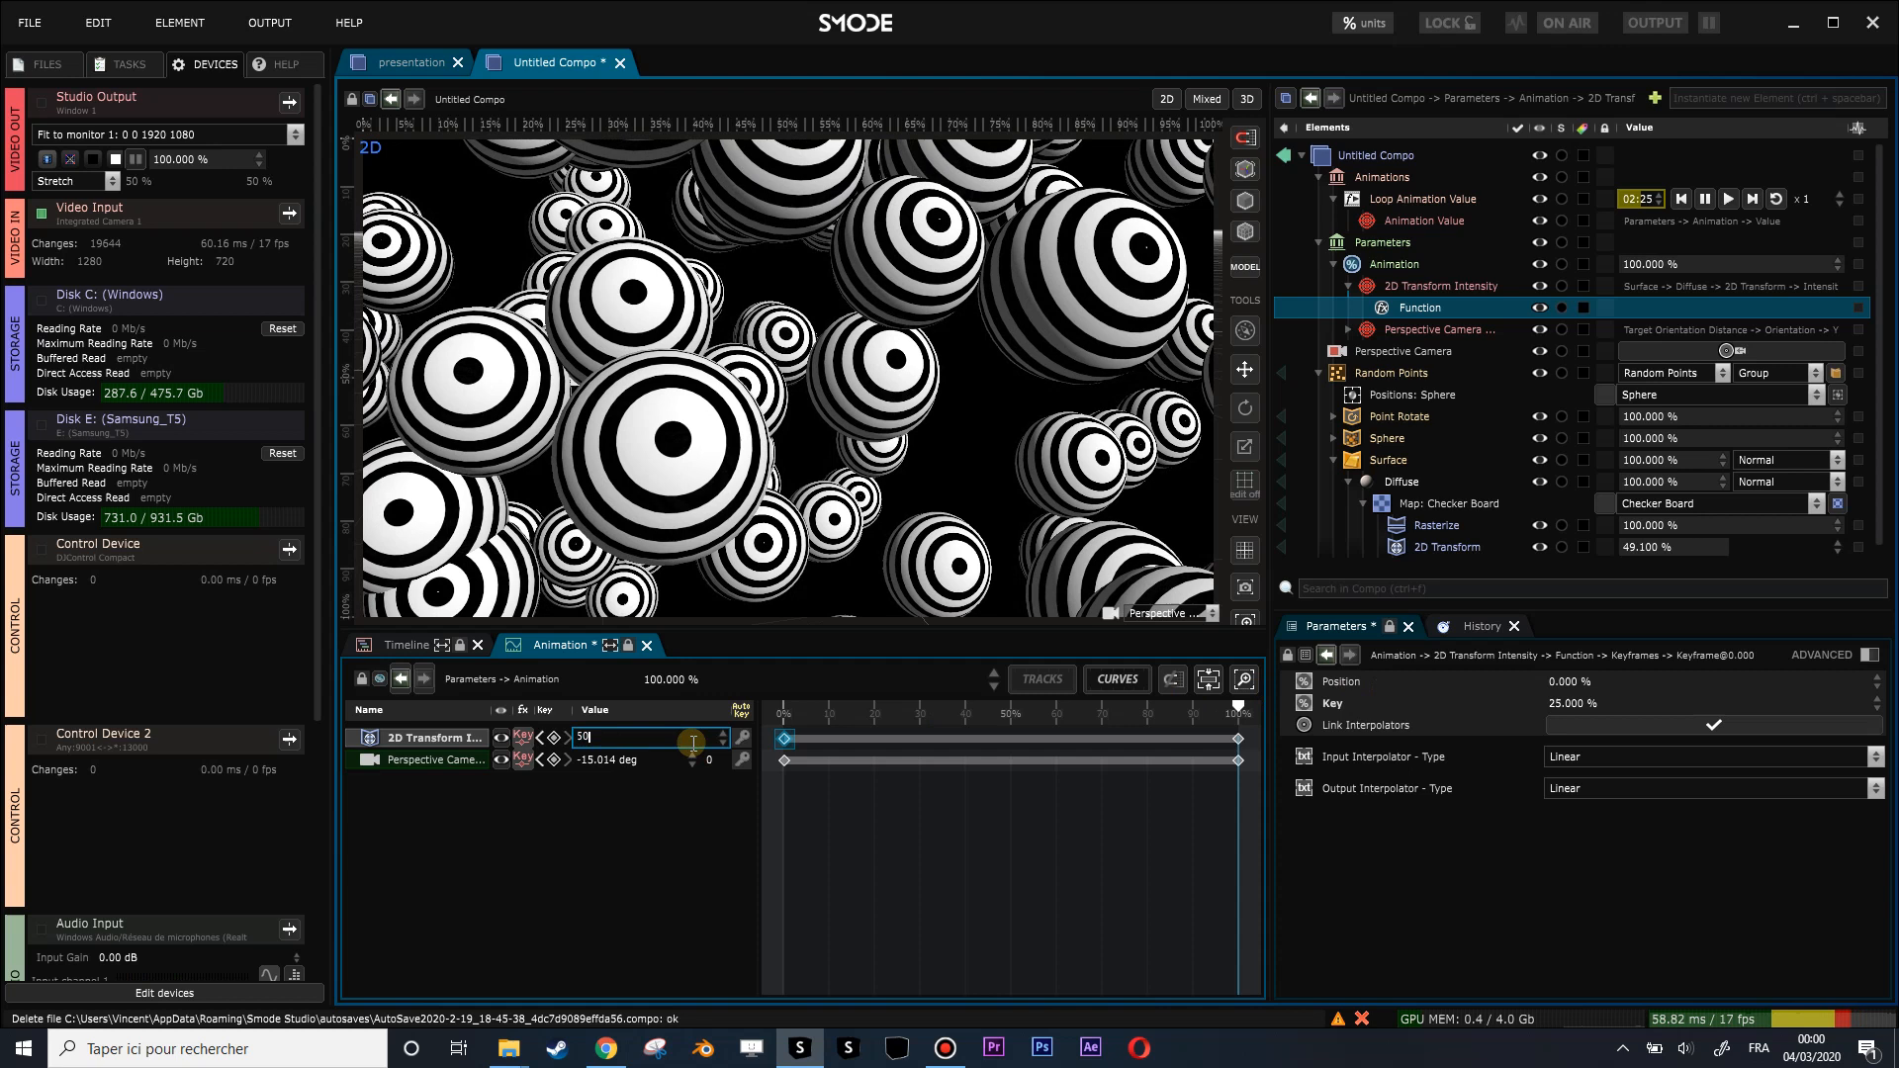
# Switch to Chrome to review the striped balls reference video on Instagram, and return to Smode.
pyautogui.click(606, 1049)
pyautogui.click(788, 506)
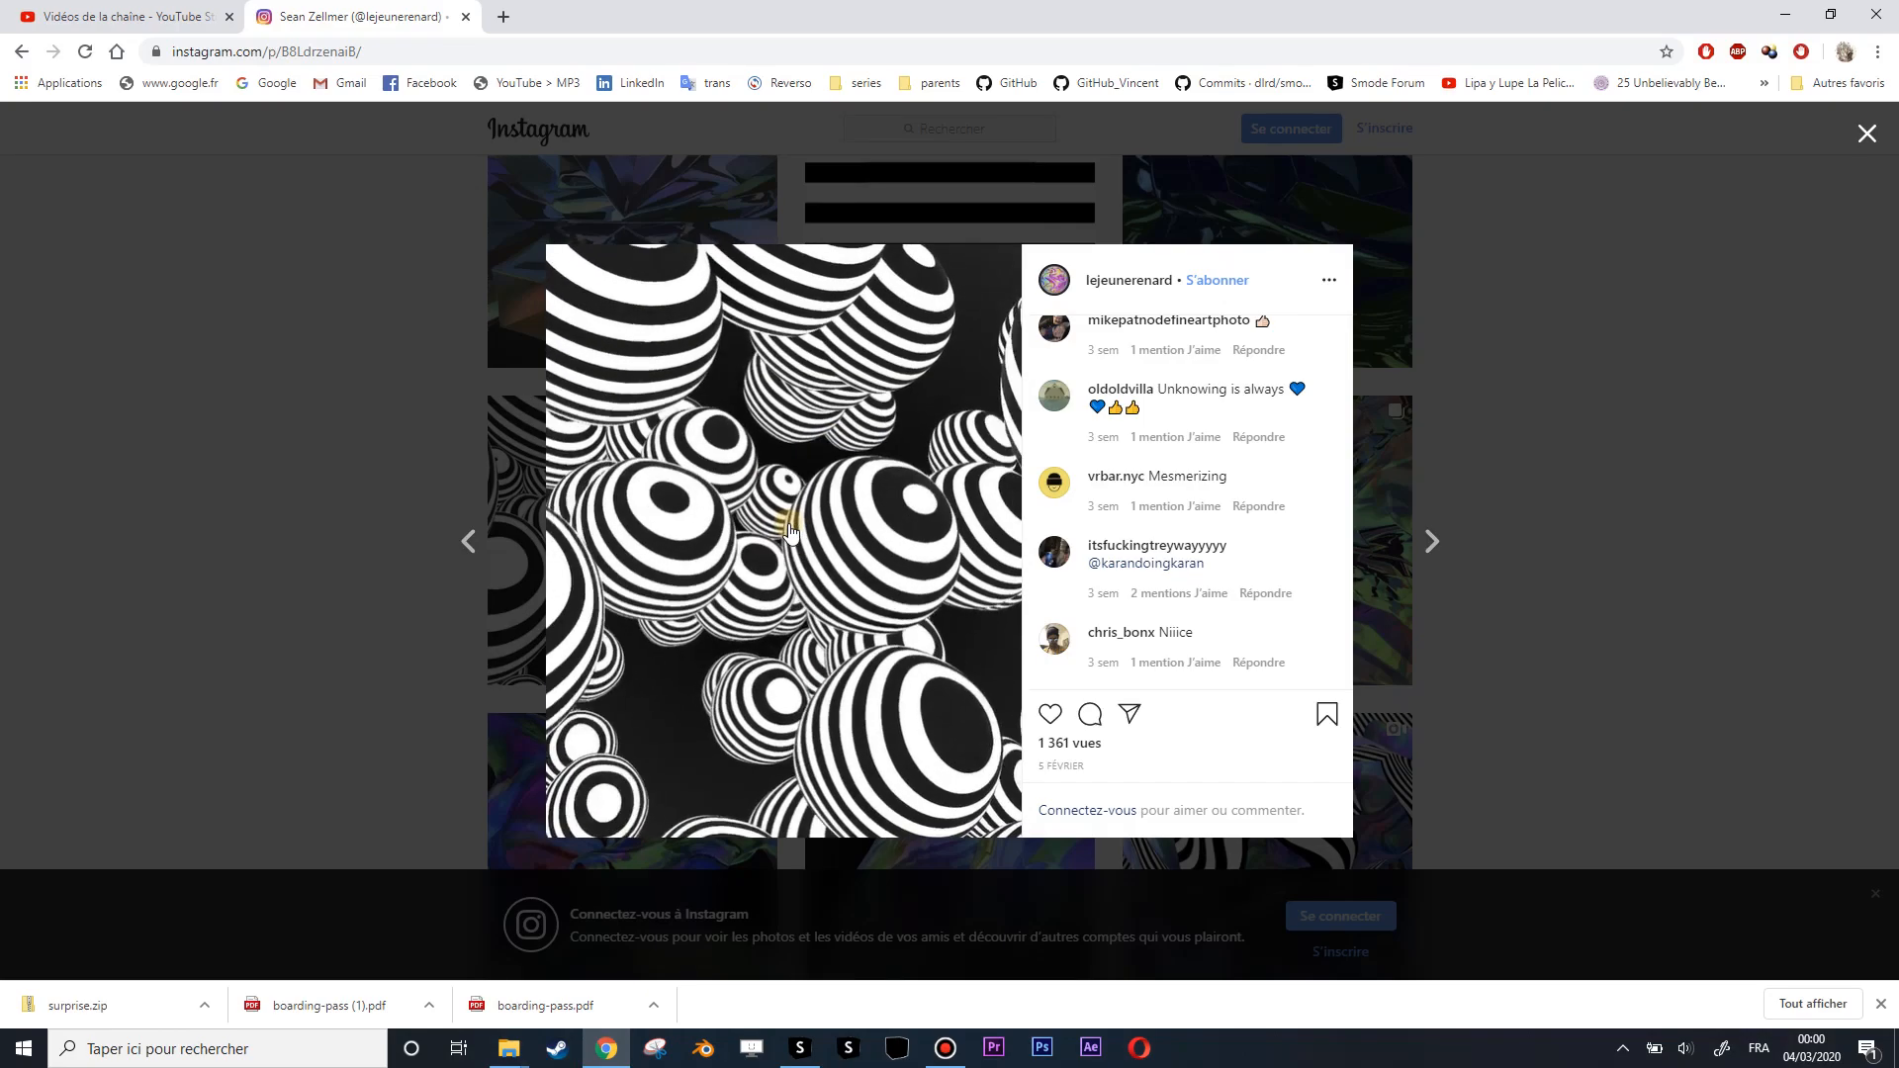
pyautogui.click(788, 534)
pyautogui.click(613, 1049)
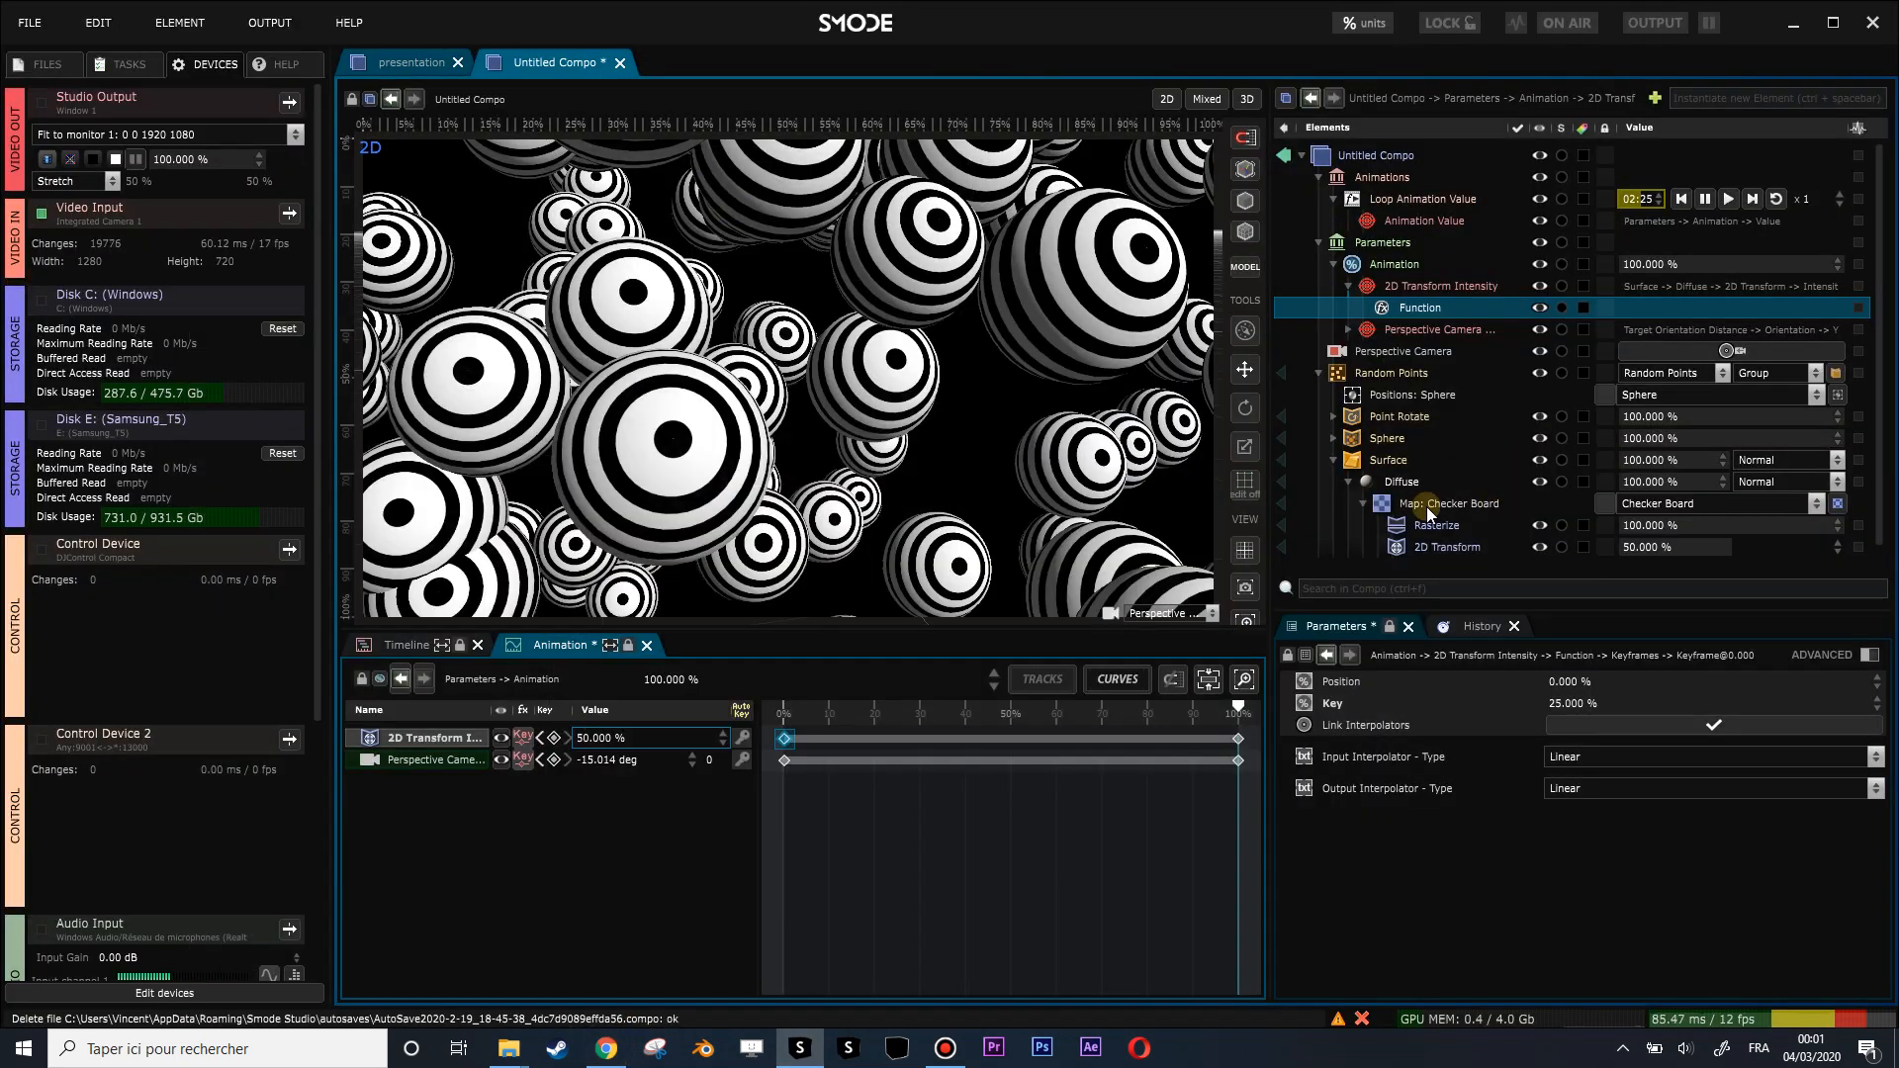
# Set the vertical frame position of the Checker Board map's 2D Transform to 20 %.
pyautogui.click(1433, 549)
pyautogui.click(1739, 748)
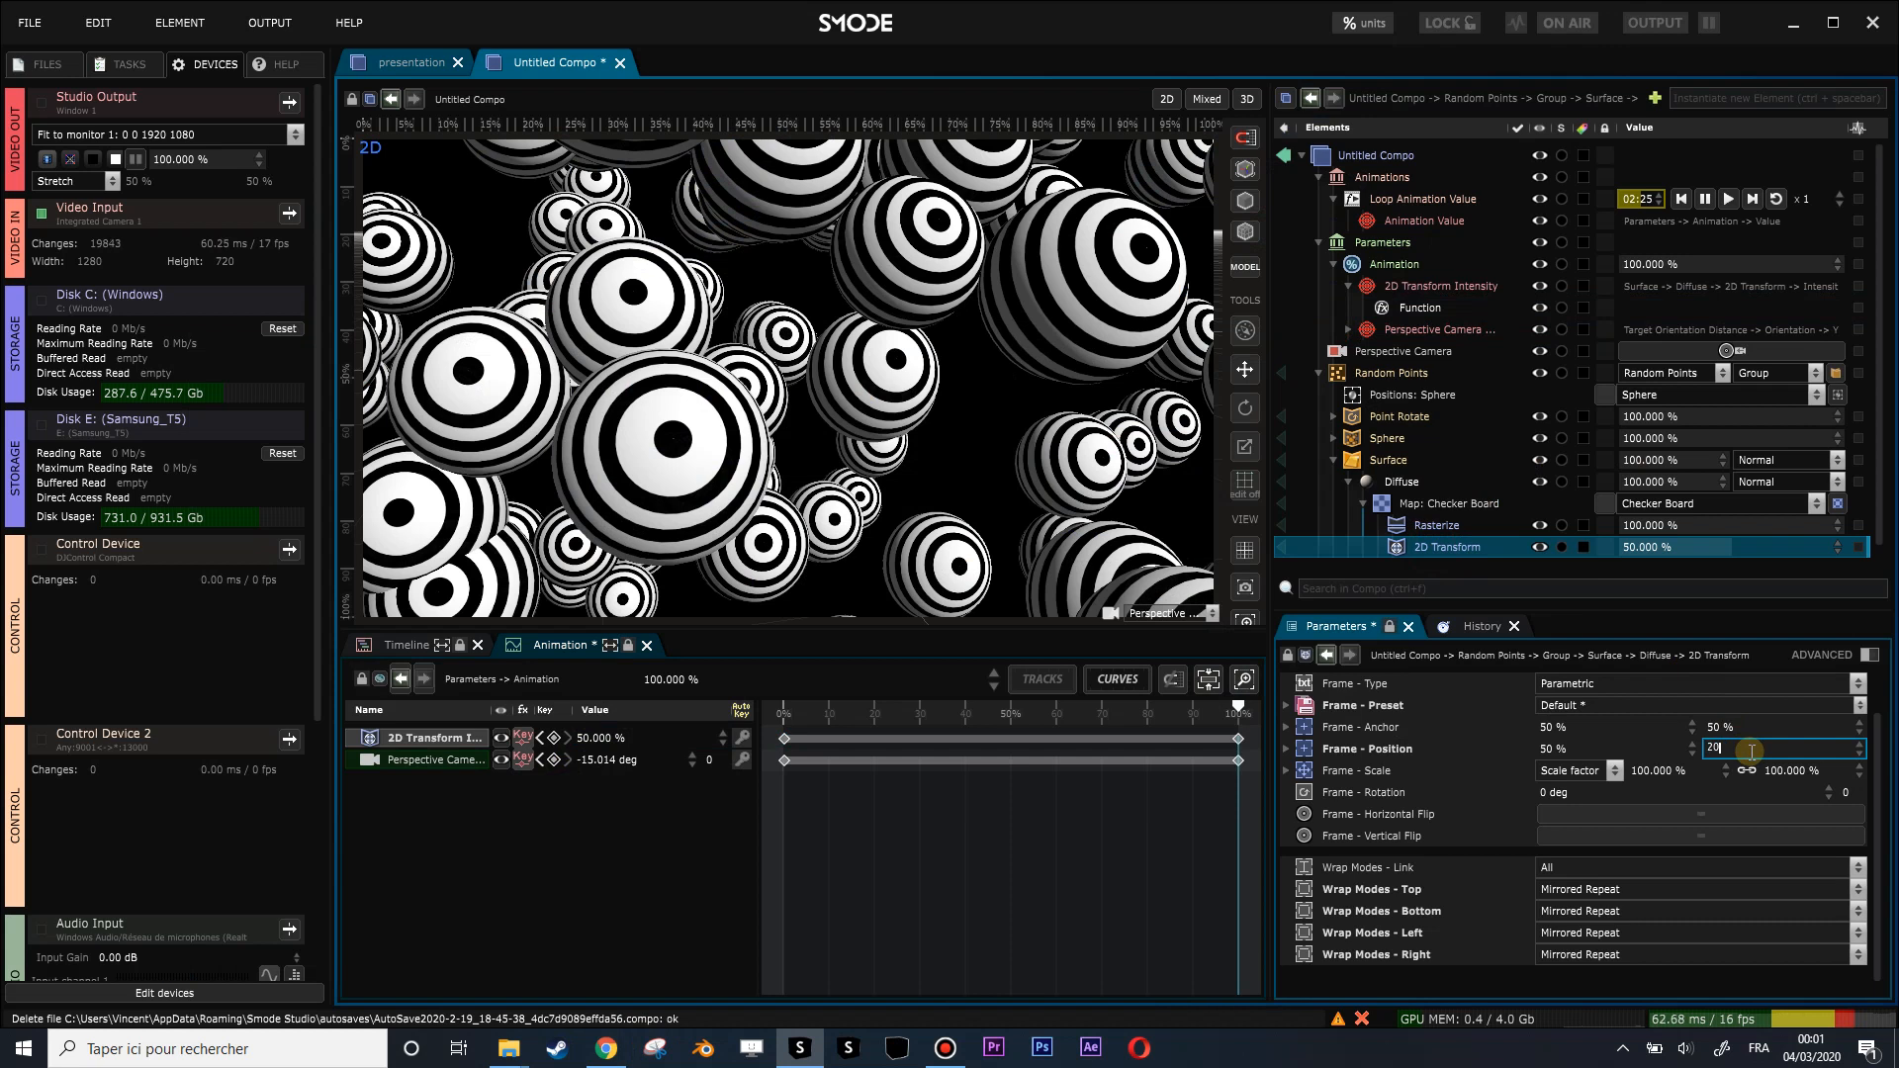
pyautogui.write('20')
pyautogui.press('Return')
# Set the 2D Transform Intensity track's keyframe at the 0 % position to 0 %, and set the 2D Transform's own intensity to 100 %.
pyautogui.moveTo(1238, 705); pyautogui.dragTo(775, 685)
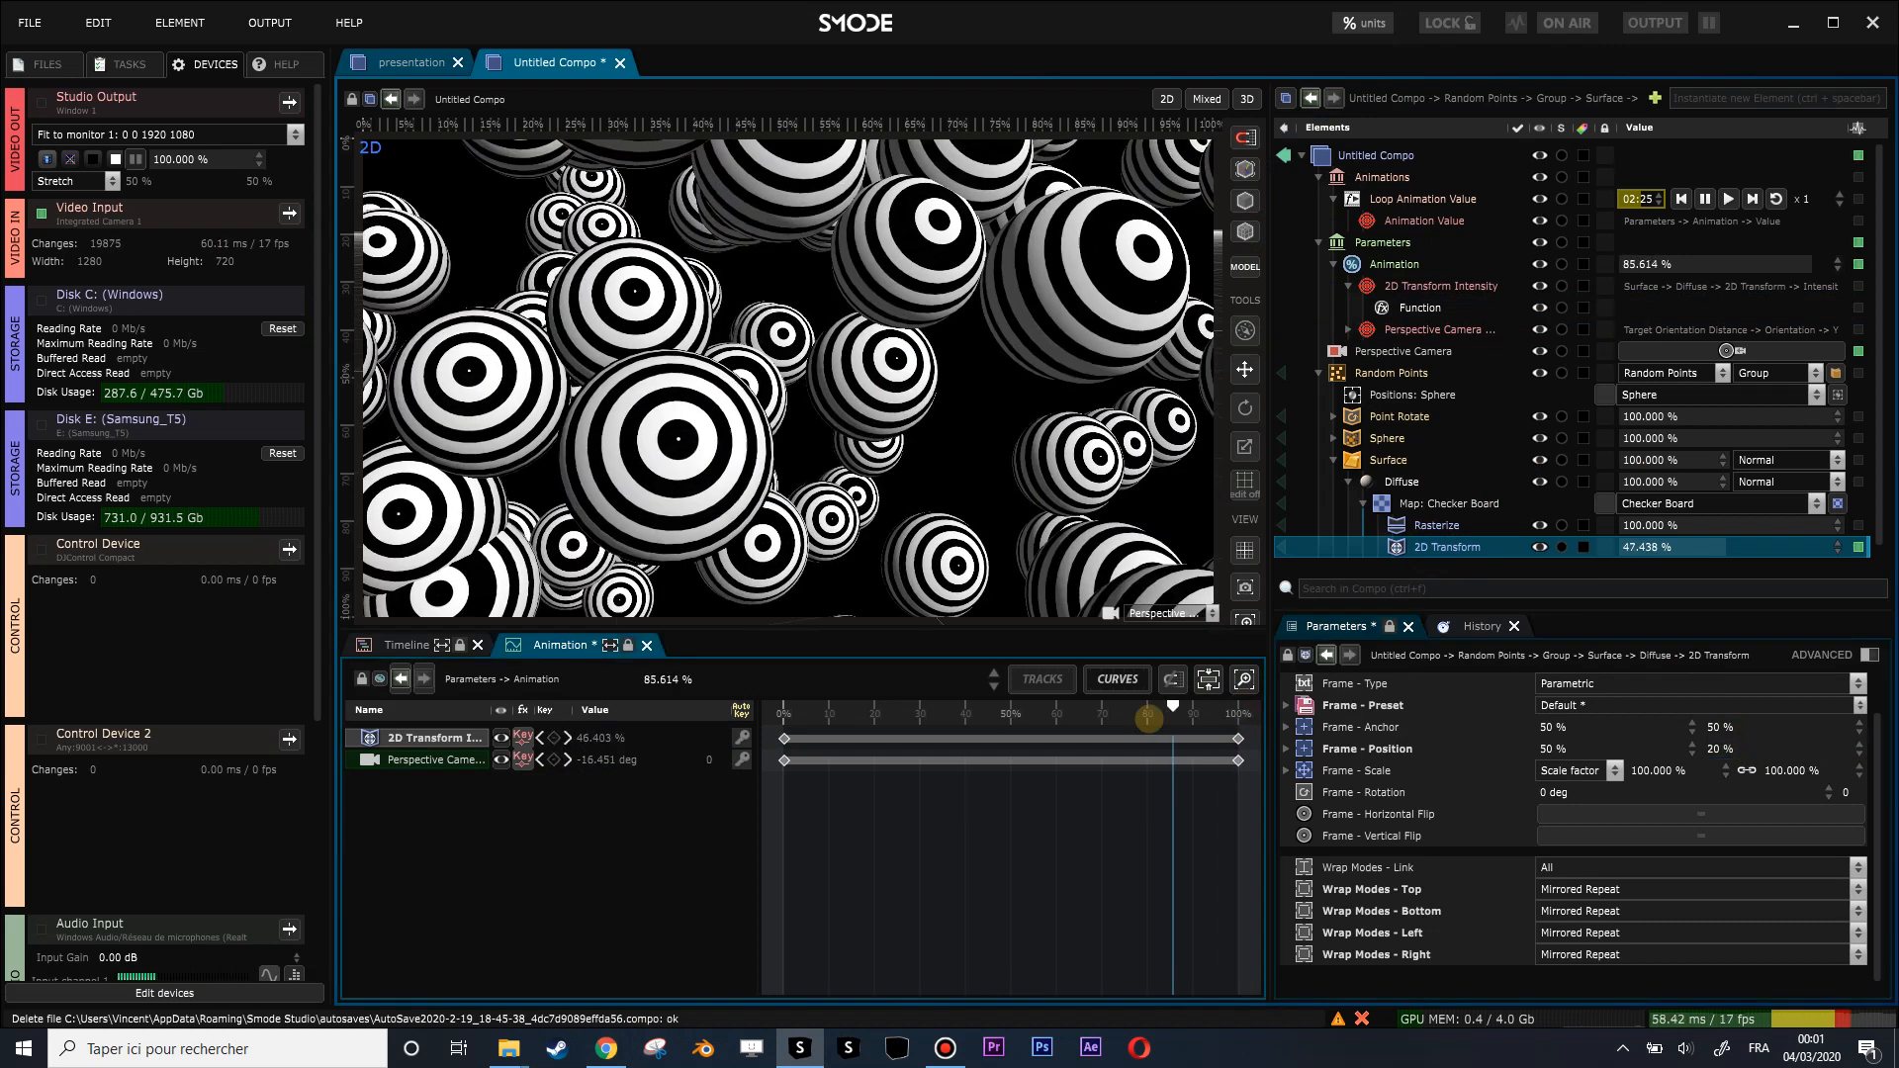
pyautogui.moveTo(609, 739)
pyautogui.mouseDown()
pyautogui.moveTo(609, 802)
pyautogui.moveTo(609, 730)
pyautogui.moveTo(609, 763)
pyautogui.mouseUp()
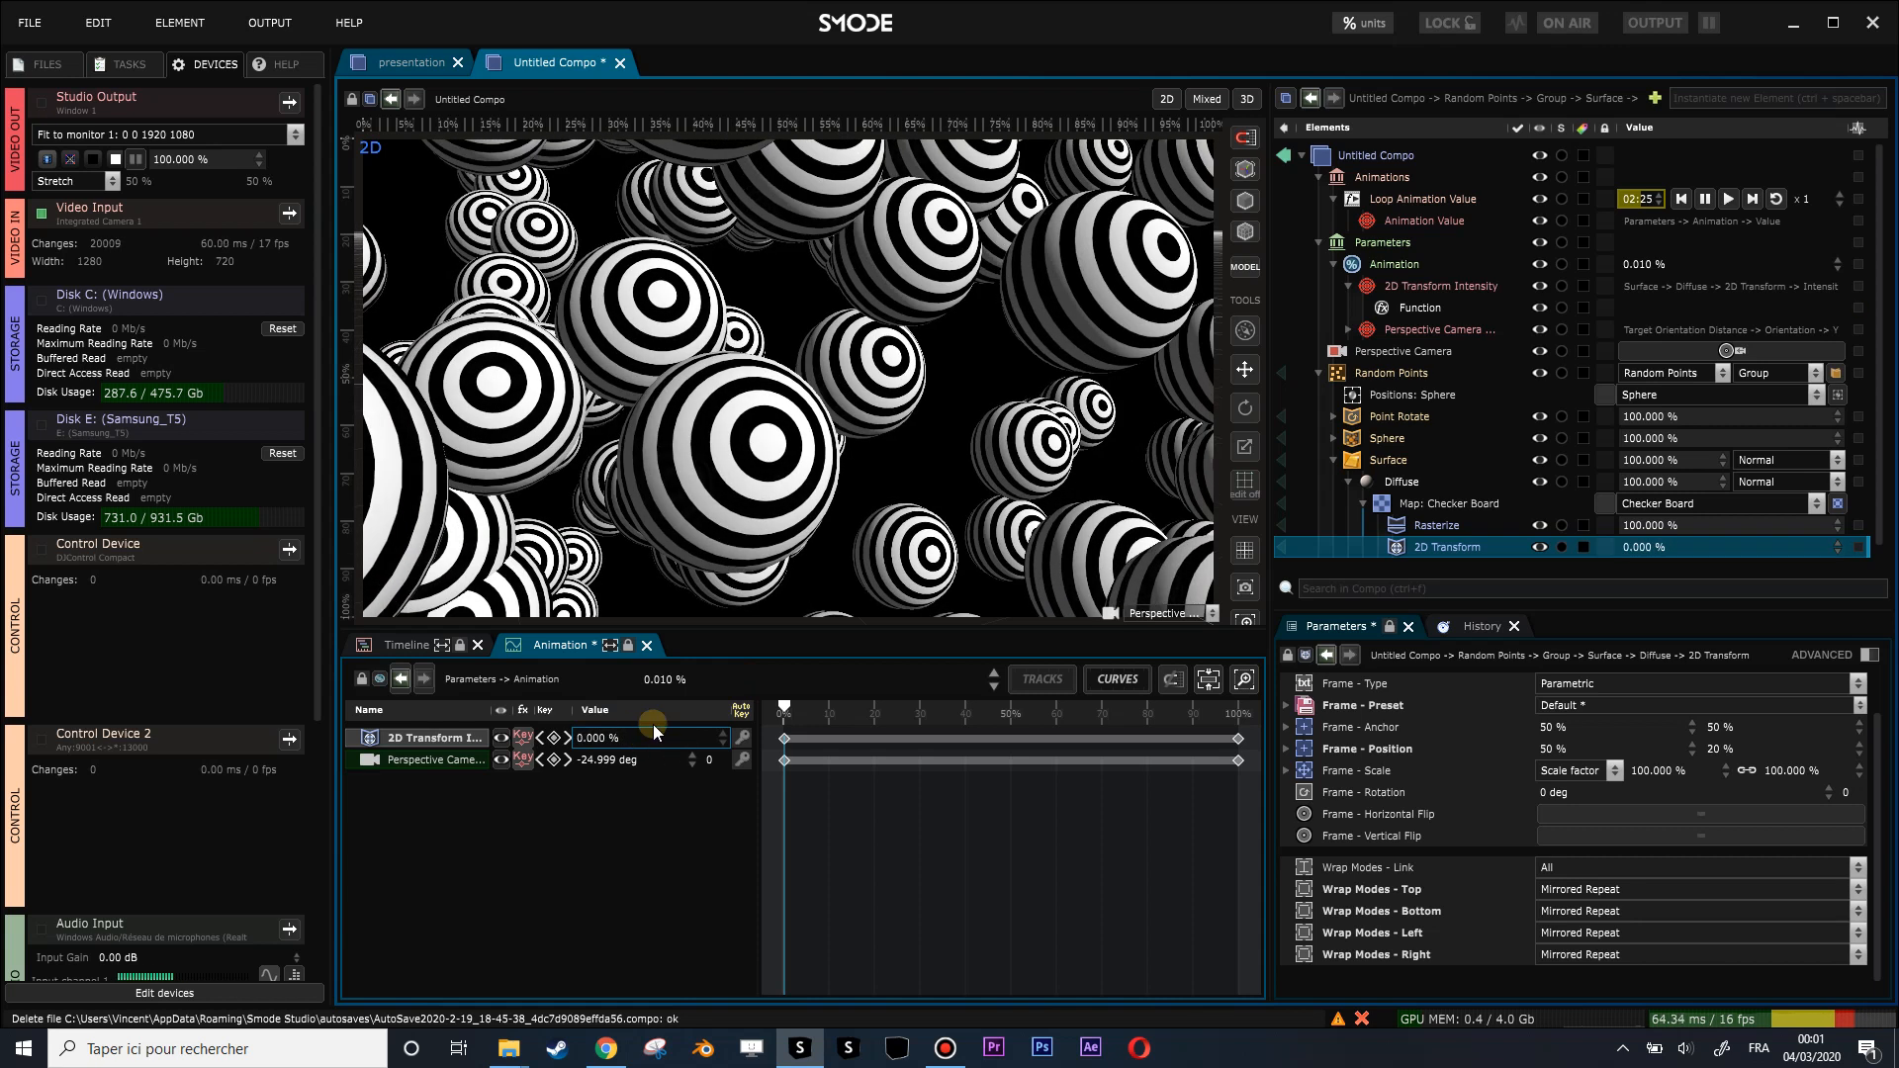
pyautogui.moveTo(791, 714); pyautogui.dragTo(676, 691)
pyautogui.moveTo(1609, 541); pyautogui.dragTo(1718, 550)
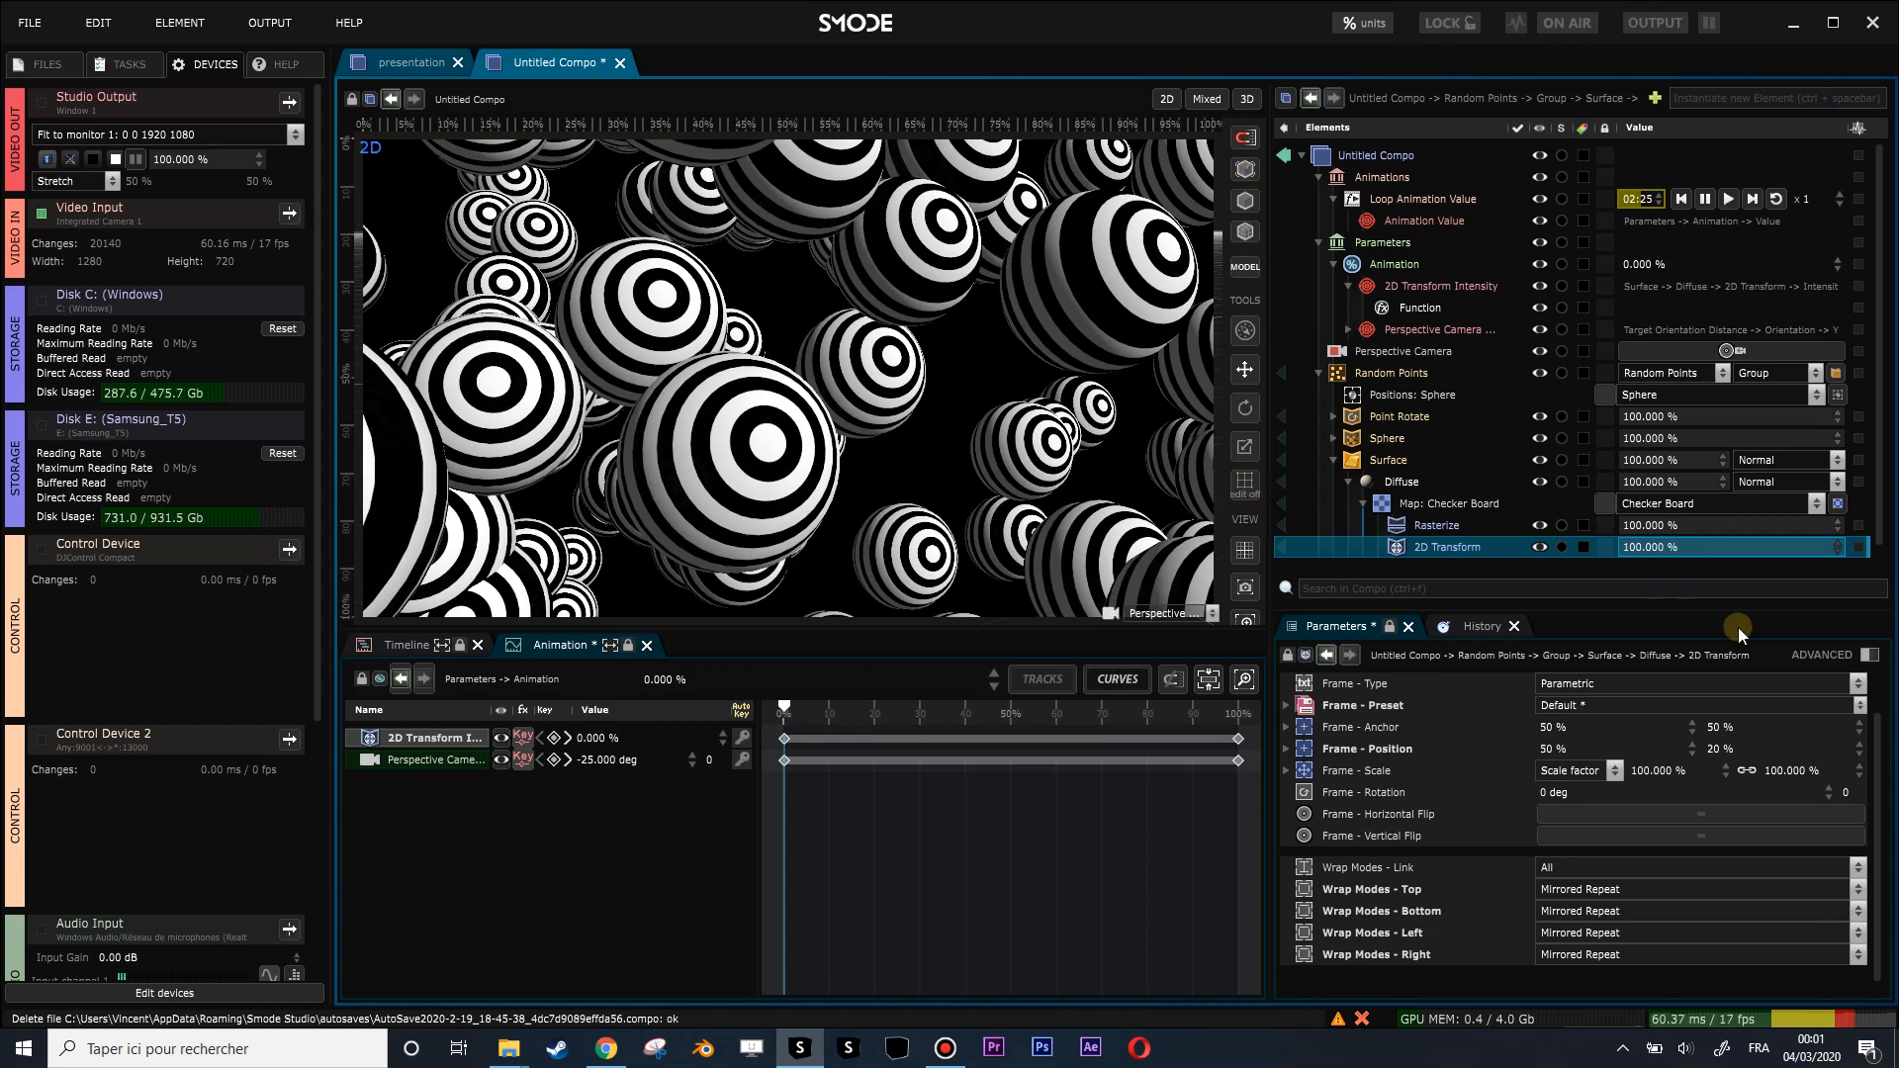
# Try vertical frame positions of 54 % and 70 % on the 2D Transform, and restore it to 20 %.
pyautogui.moveTo(1718, 749); pyautogui.dragTo(1750, 749)
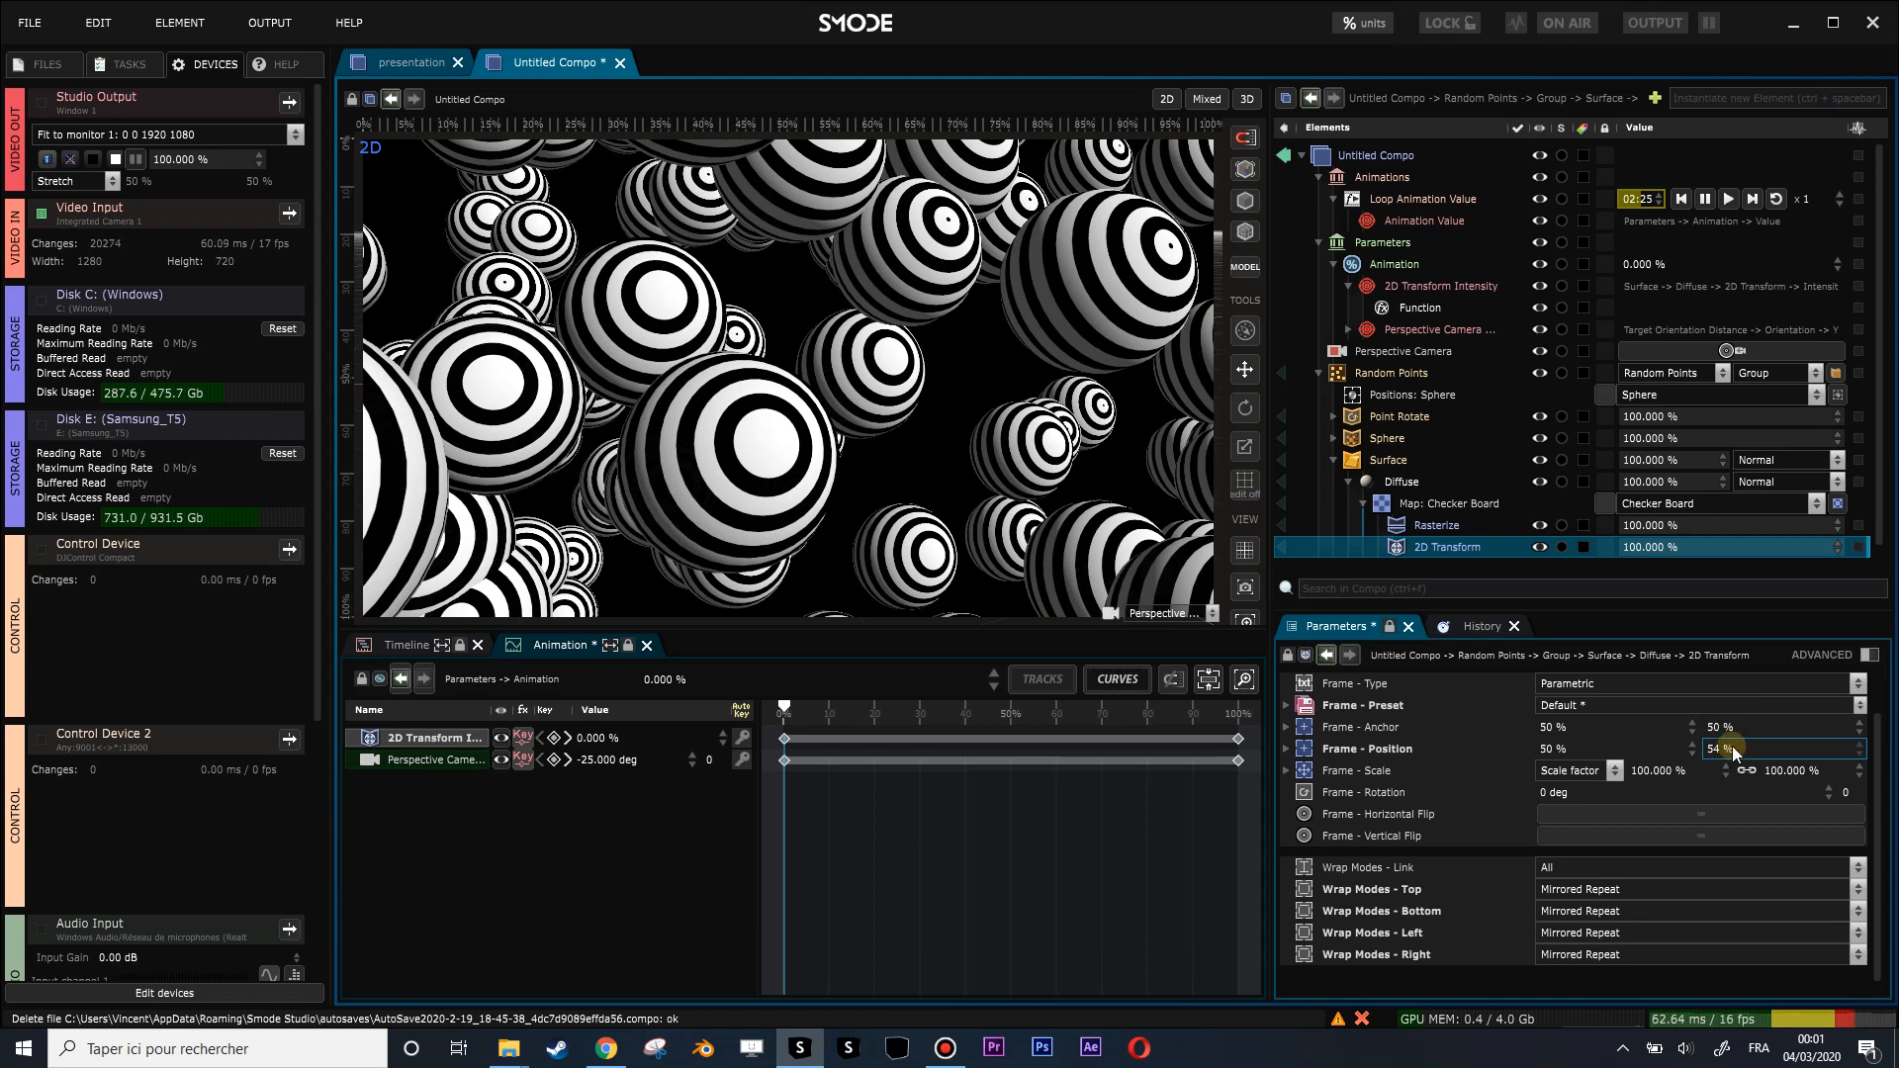
pyautogui.moveTo(1732, 748); pyautogui.dragTo(1745, 749)
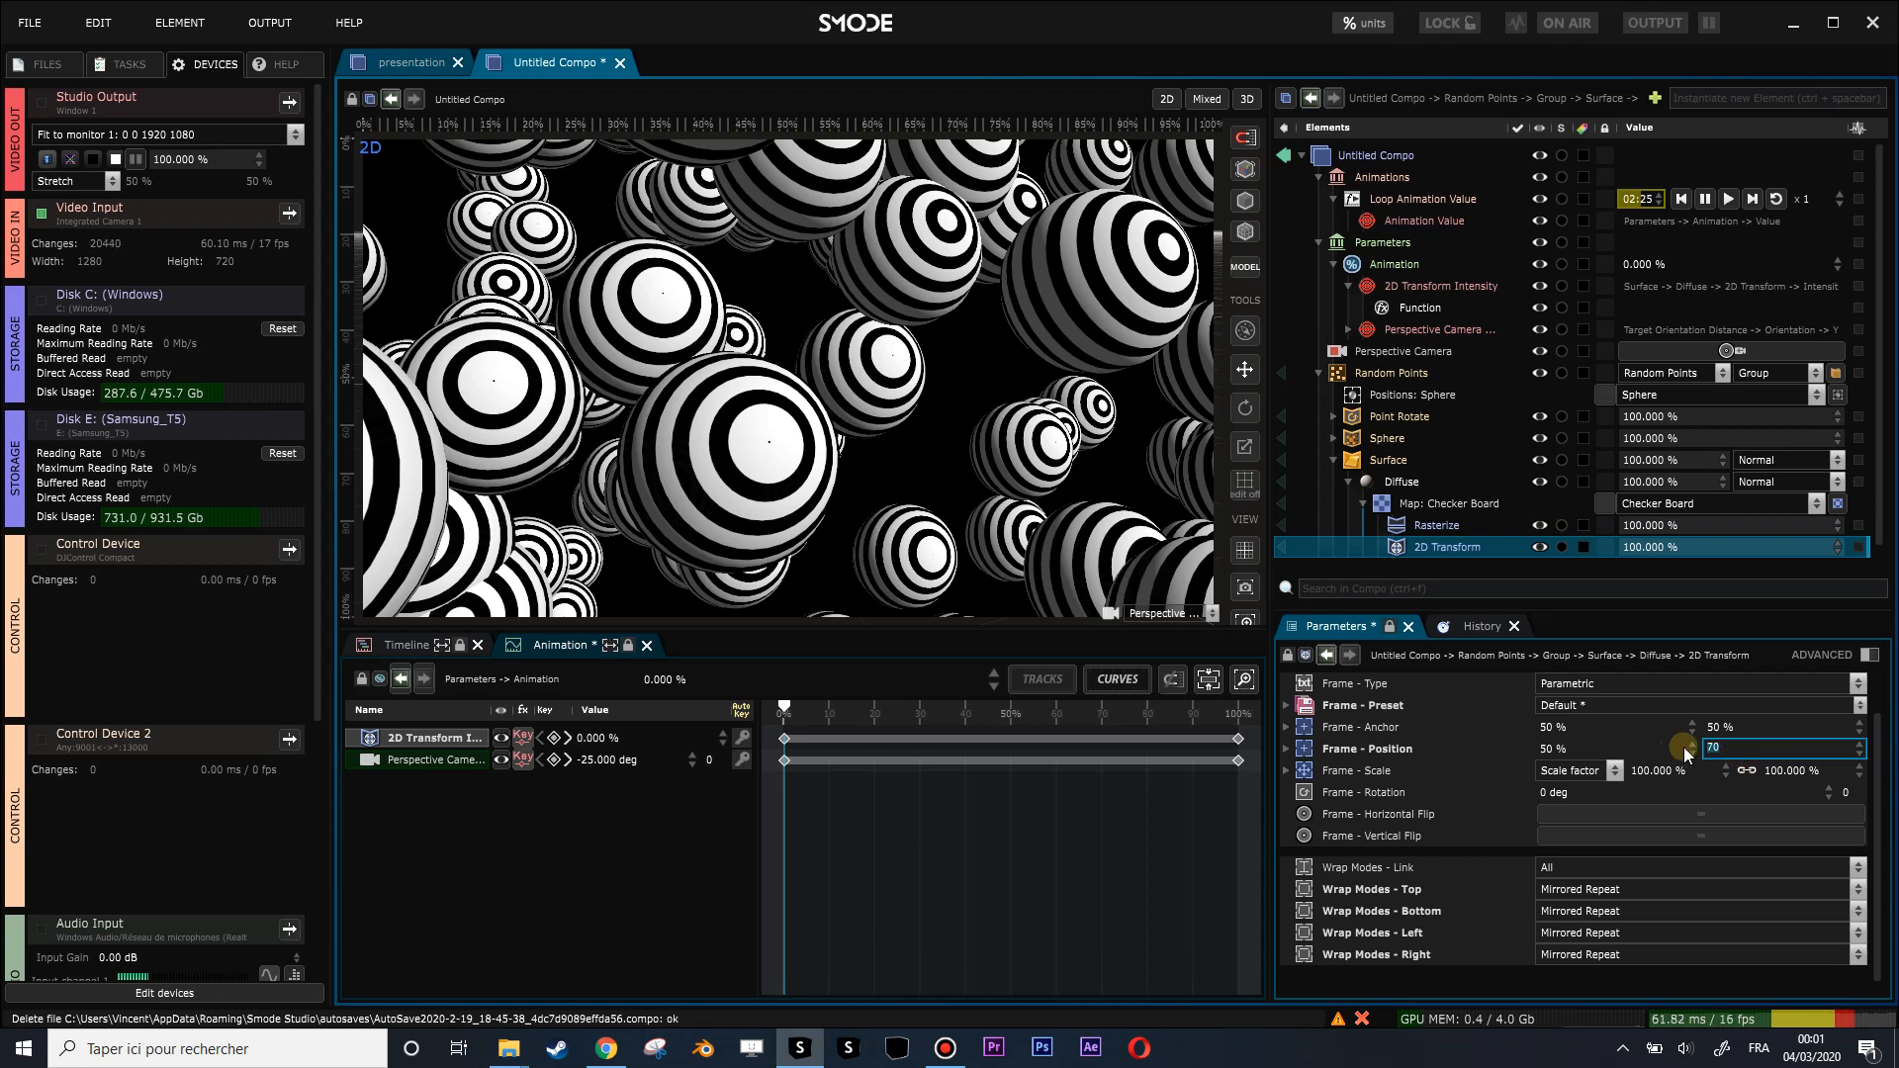
pyautogui.write('0')
pyautogui.press('Return')
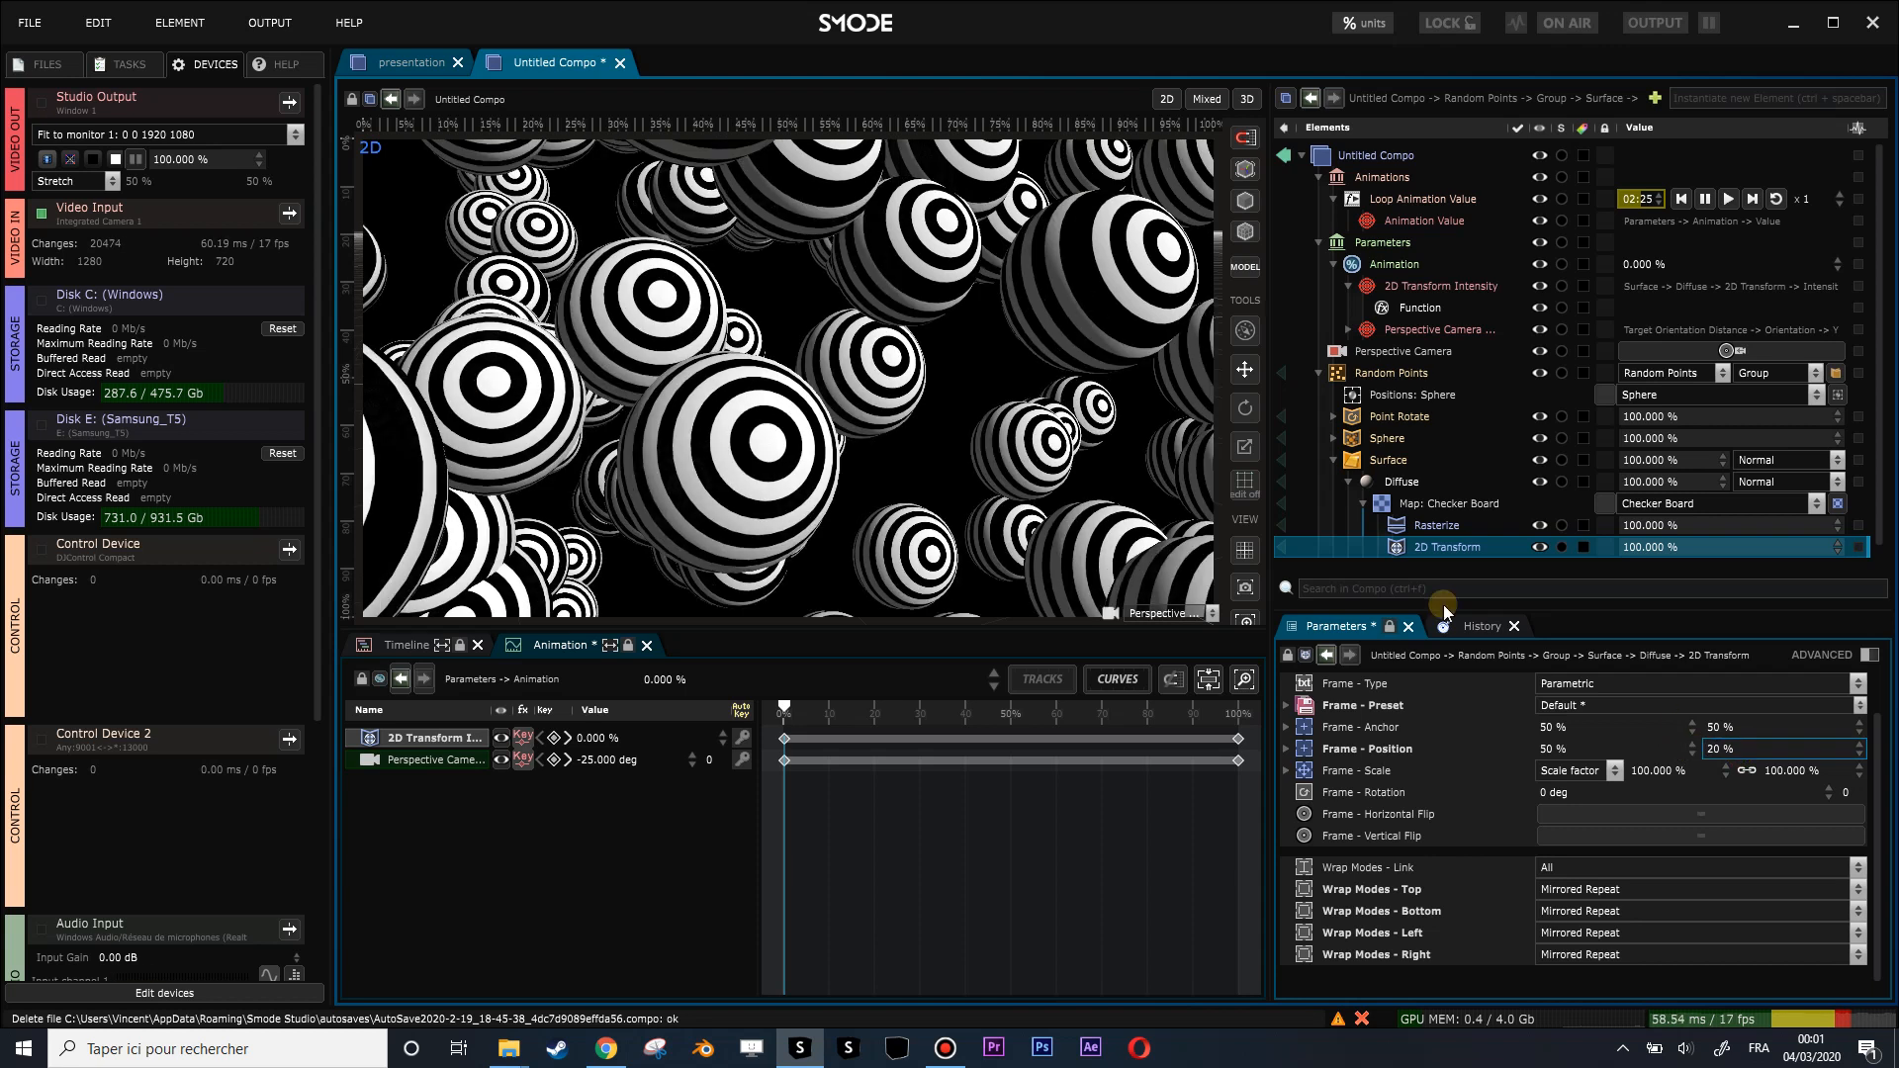
# Add a second 2D Transform modifier to the Checker Board map above the existing one, and visualize it.
pyautogui.rightClick(1424, 504)
pyautogui.moveTo(1274, 578)
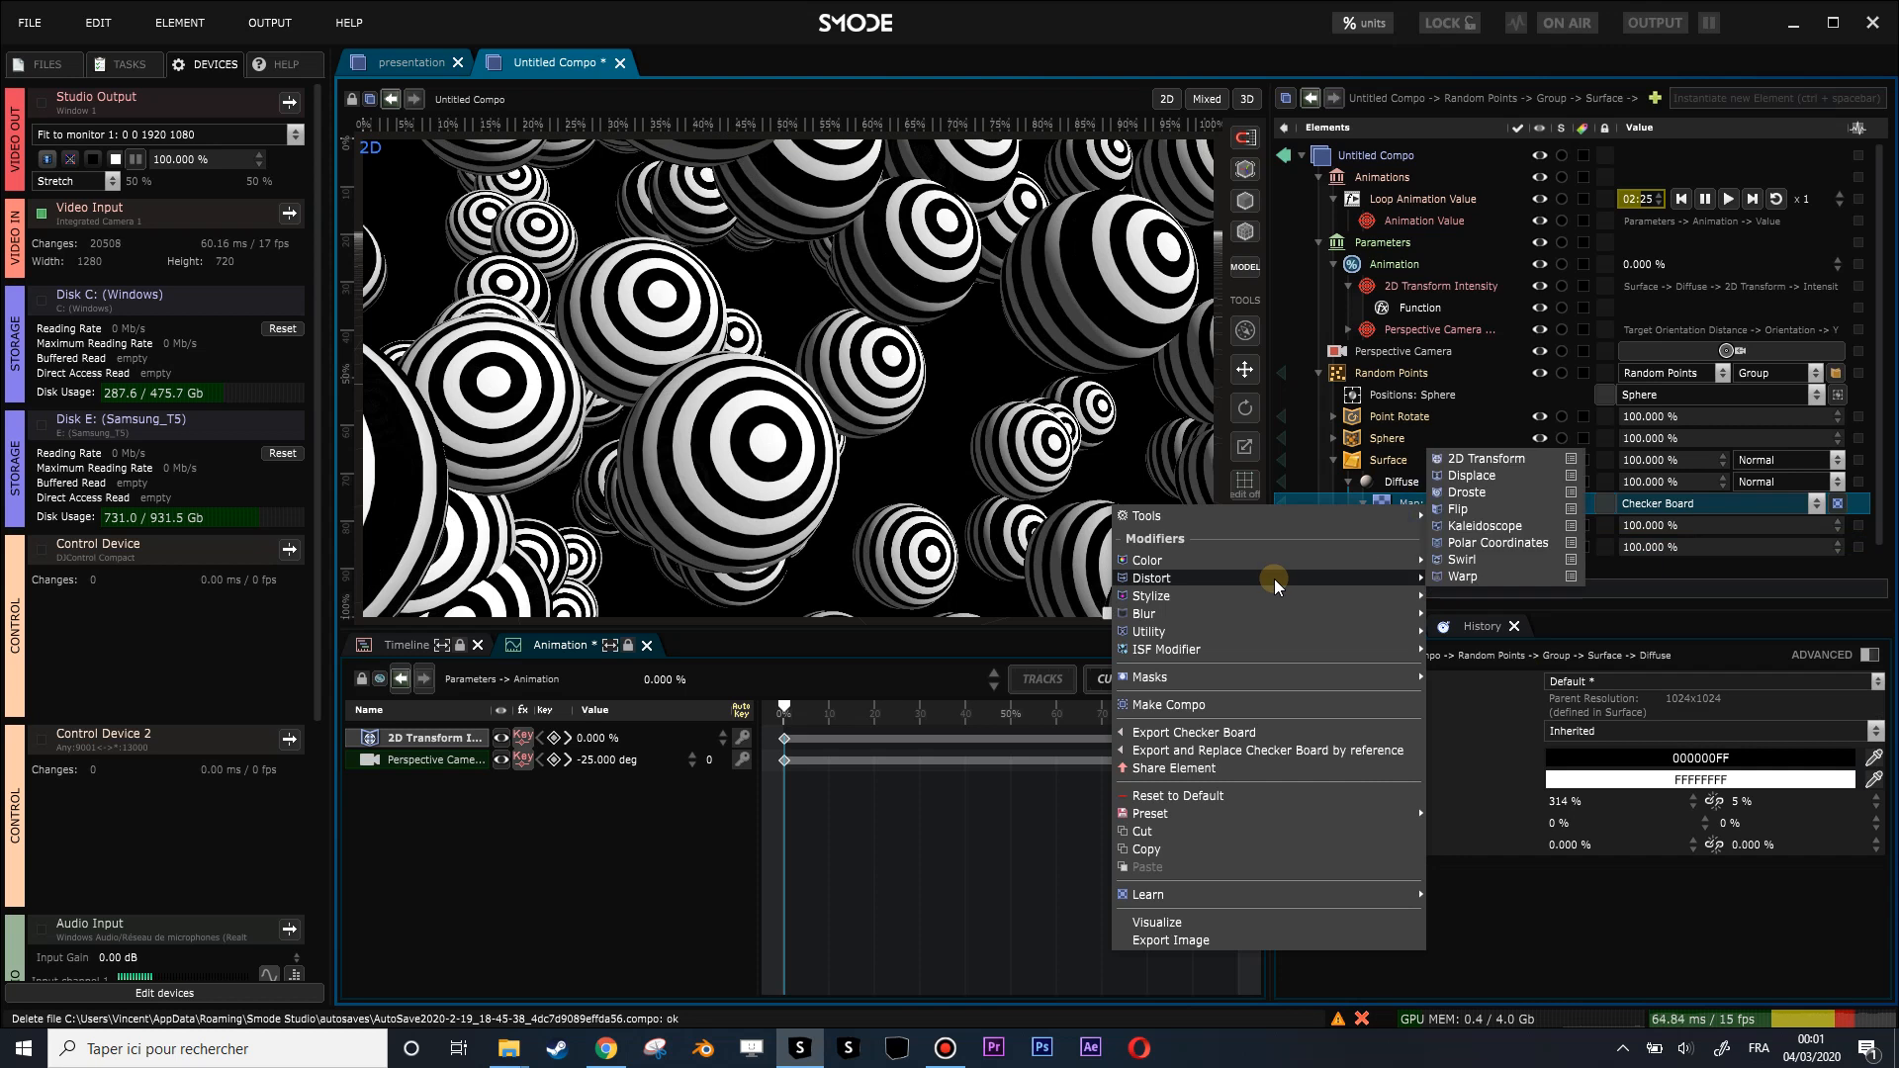
pyautogui.click(1464, 459)
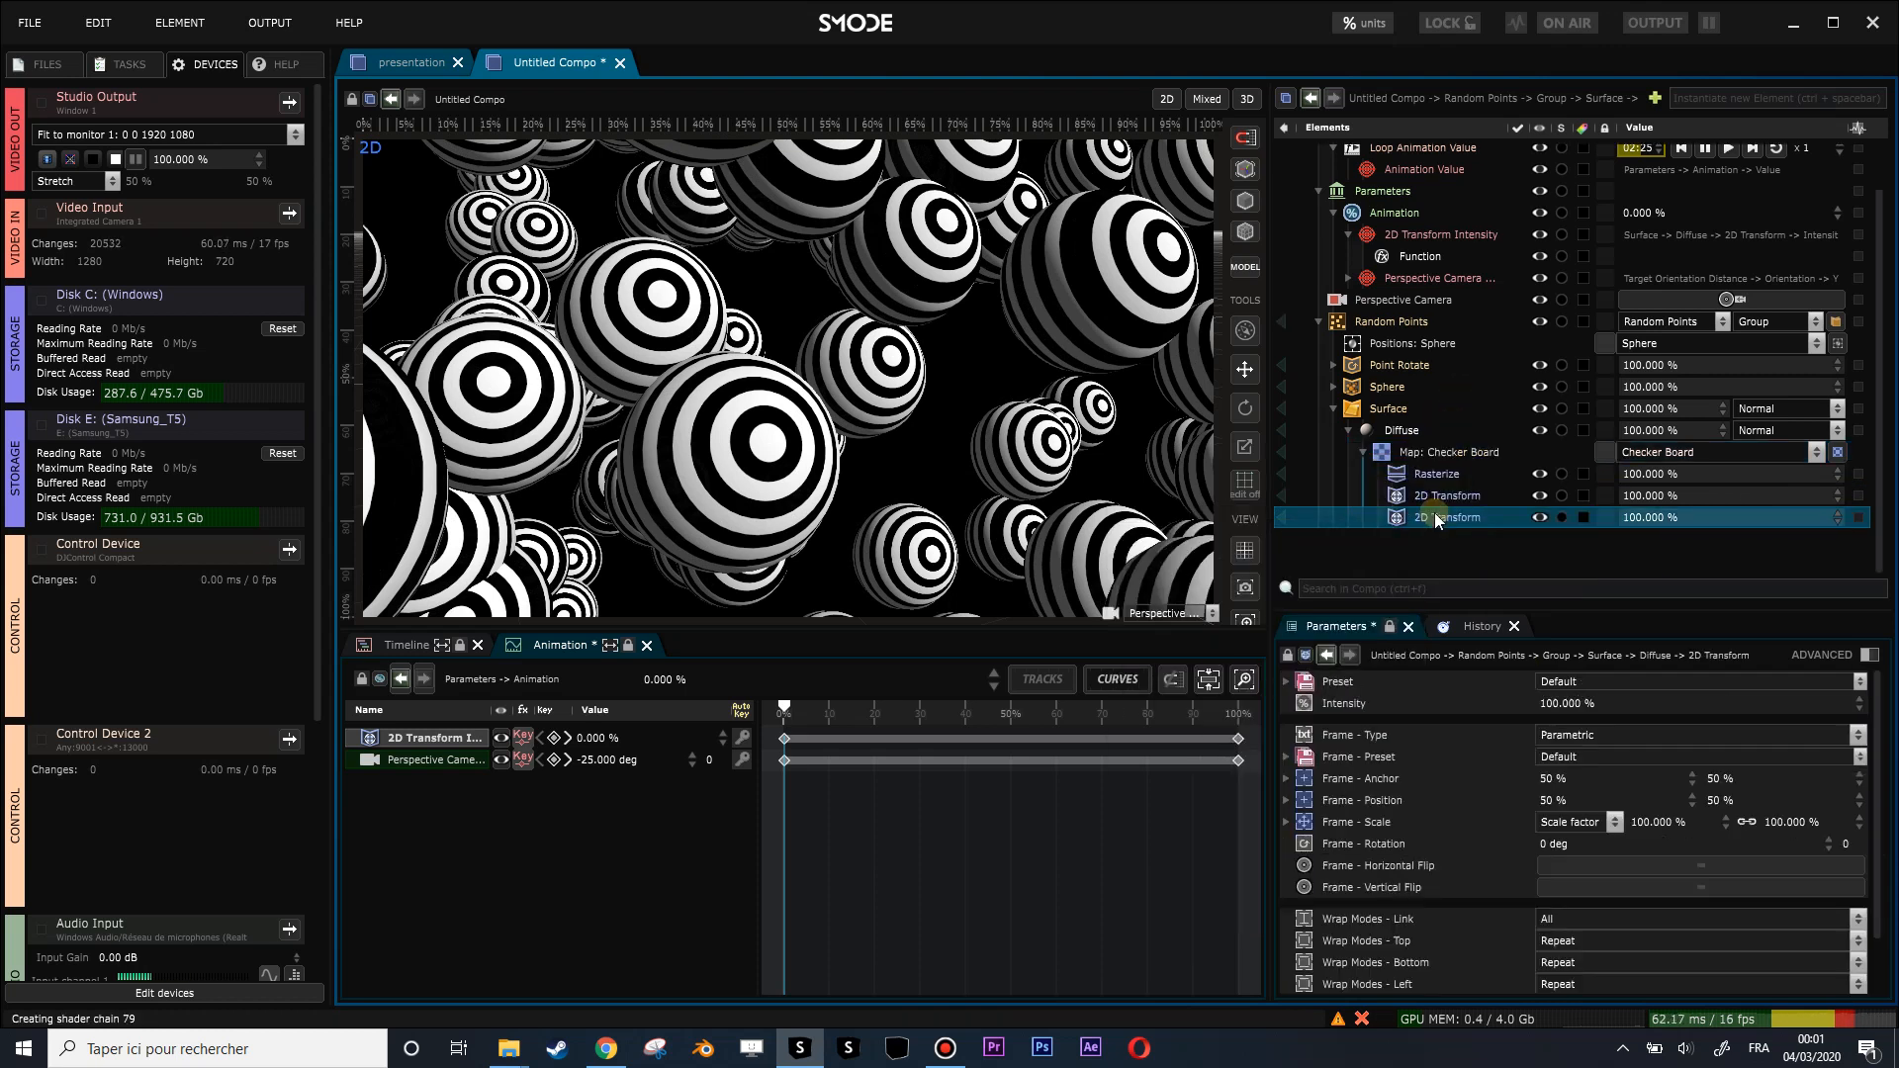
pyautogui.moveTo(1444, 501); pyautogui.dragTo(1445, 494)
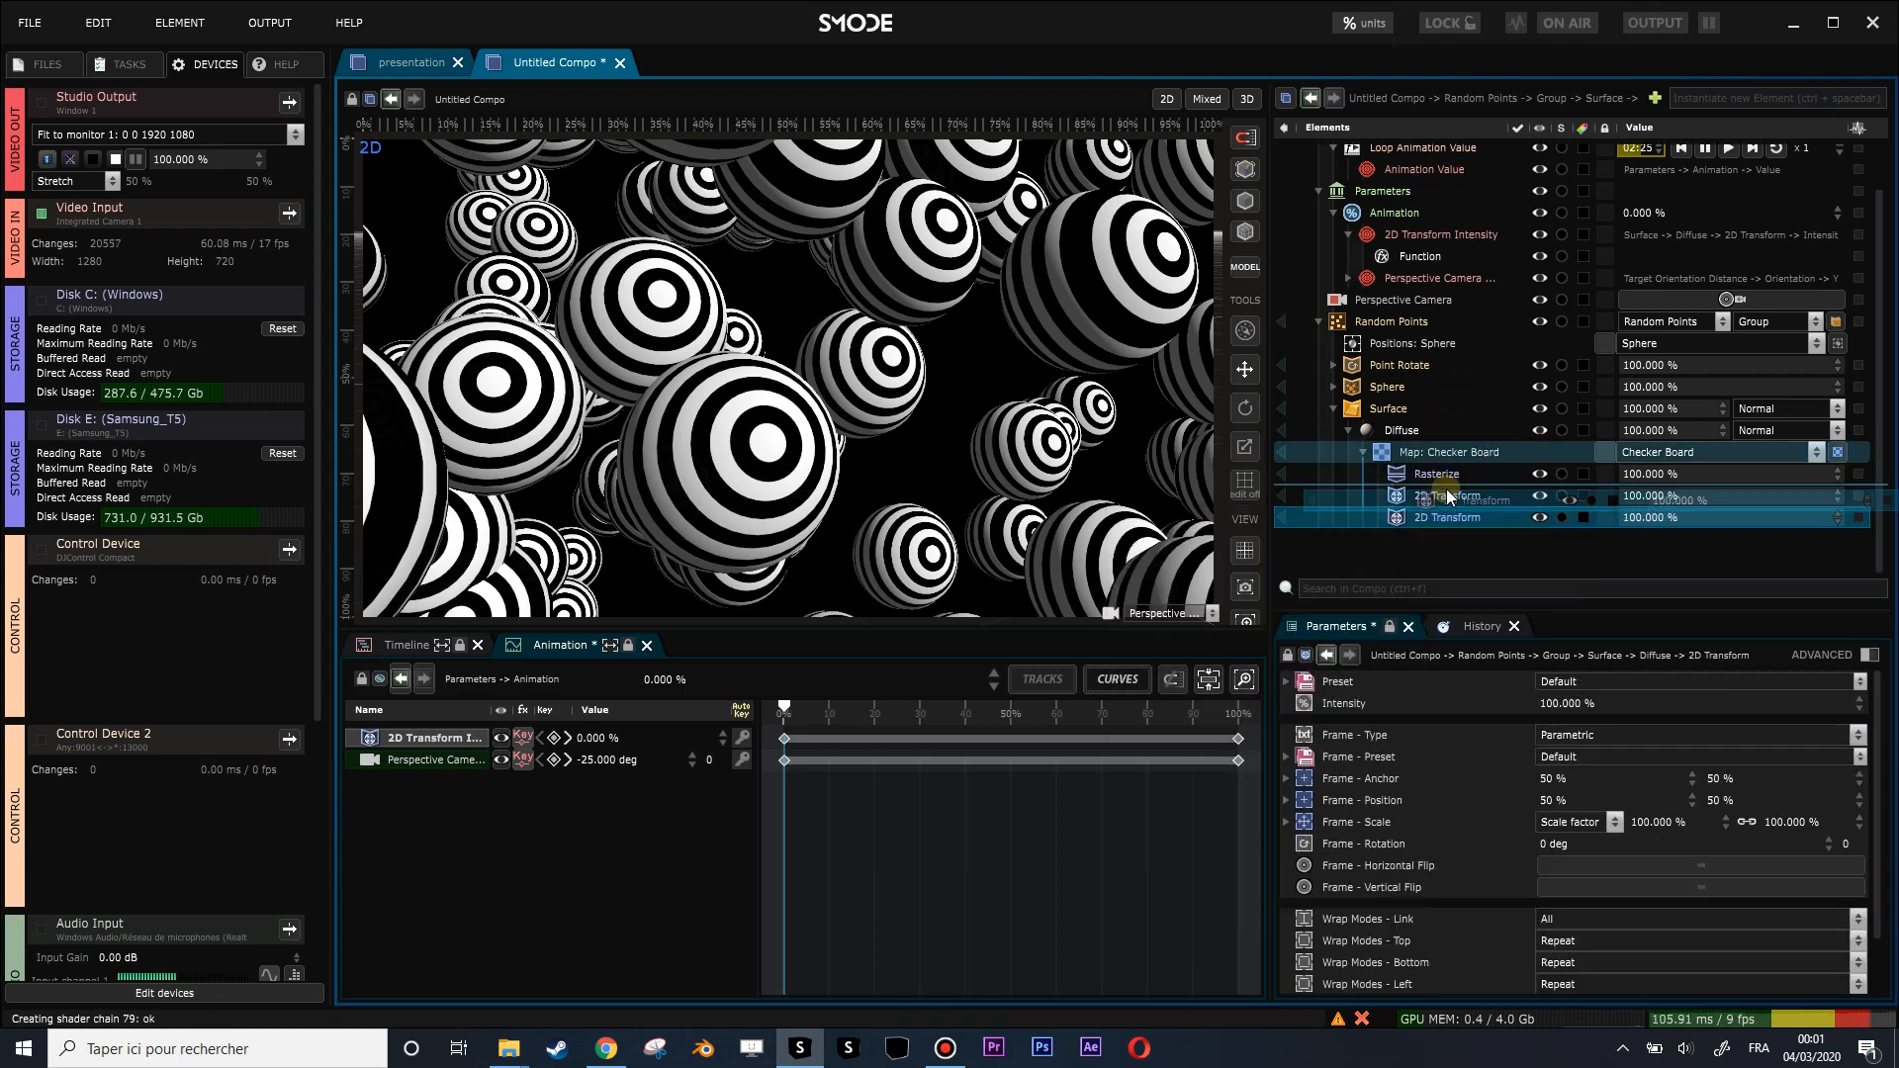
pyautogui.click(1286, 451)
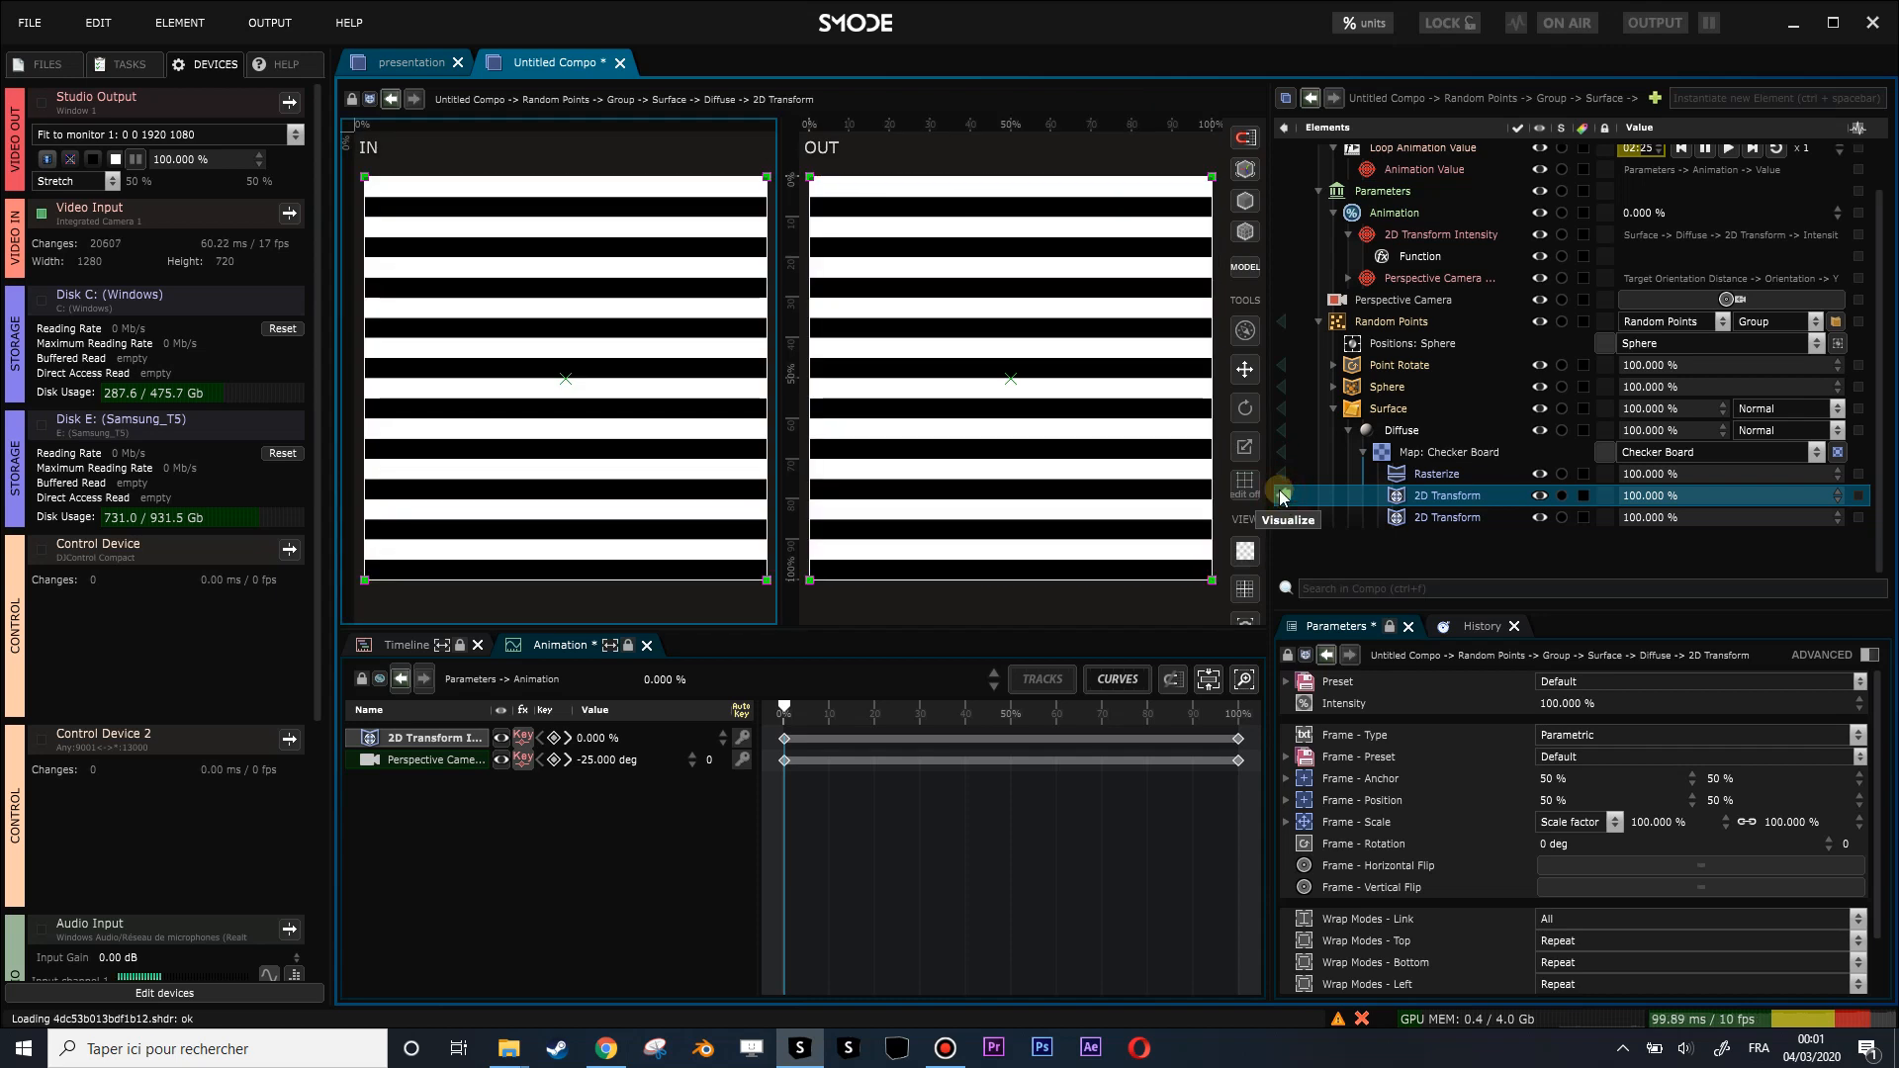
# Set the new 2D Transform's wrap modes to Mirrored Repeat and its vertical frame position to 55 %.
pyautogui.moveTo(1726, 805); pyautogui.dragTo(1728, 814)
pyautogui.click(1614, 922)
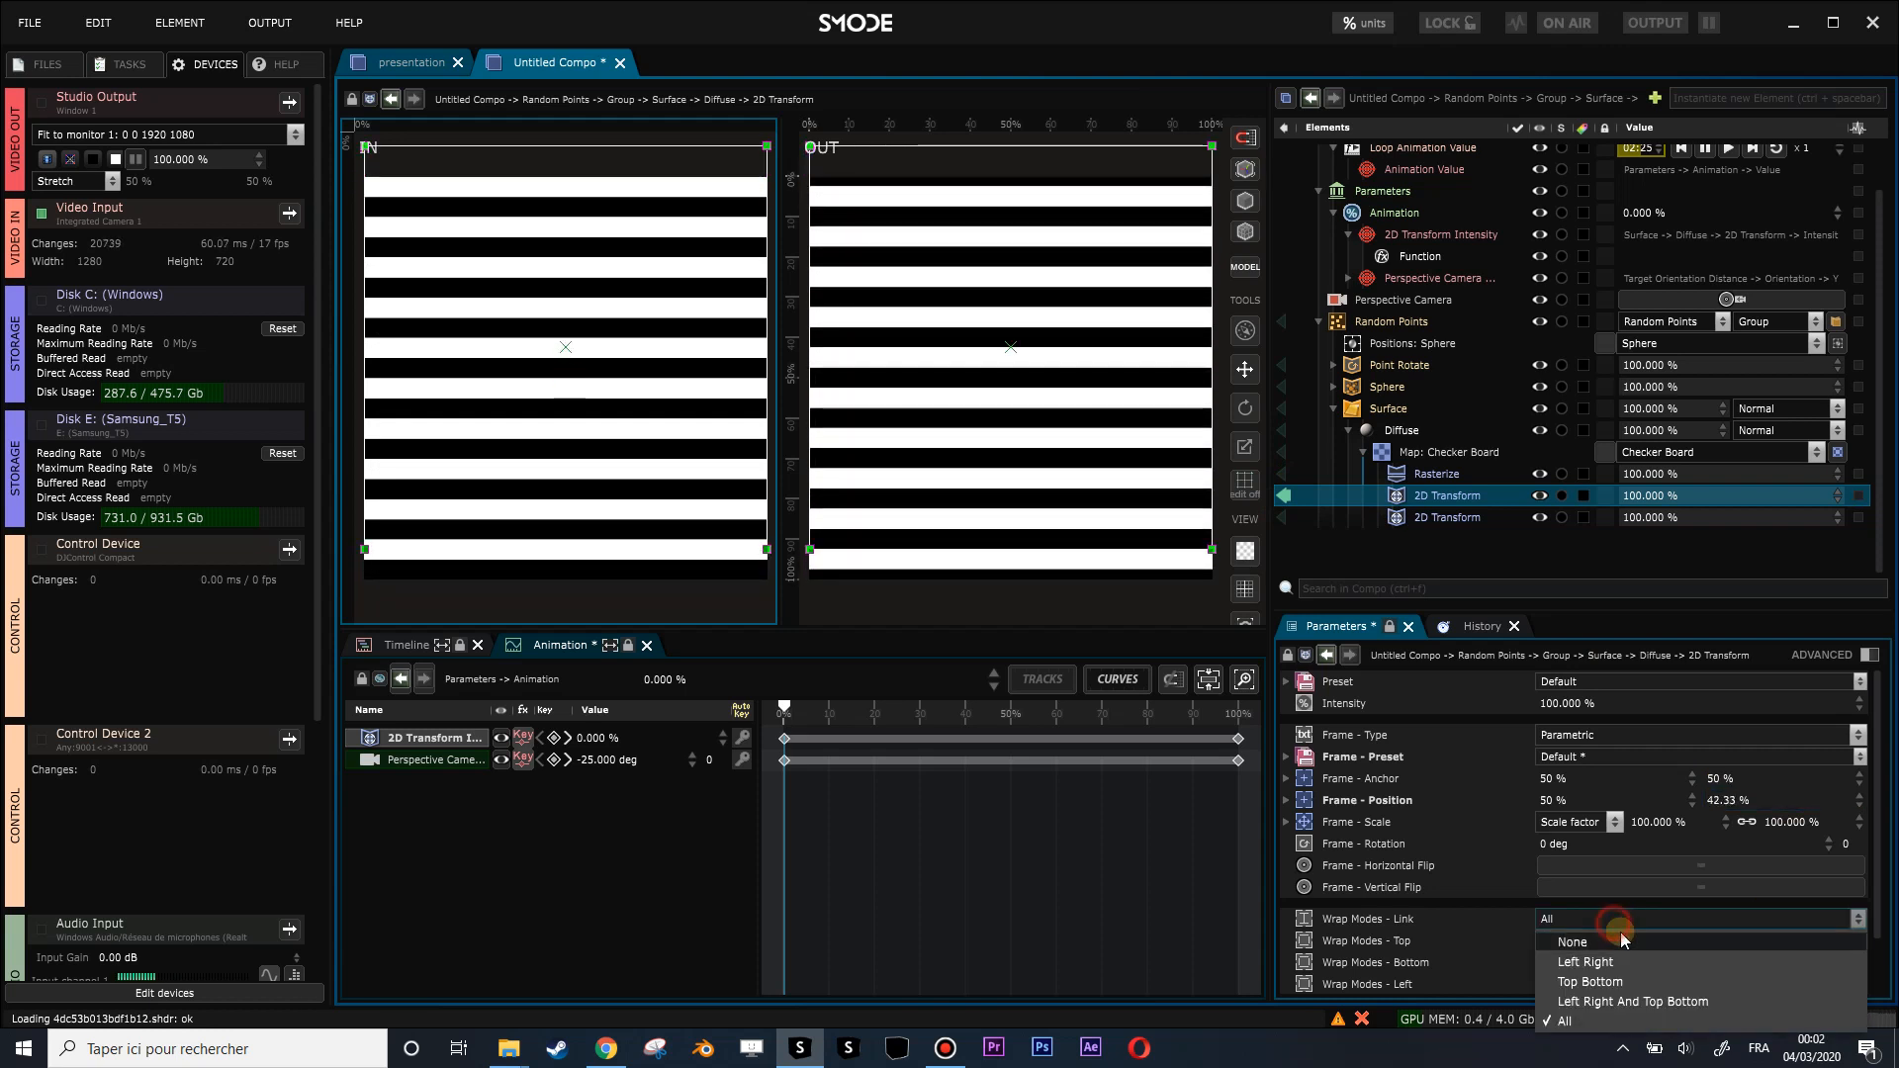
pyautogui.click(1501, 947)
pyautogui.click(1559, 957)
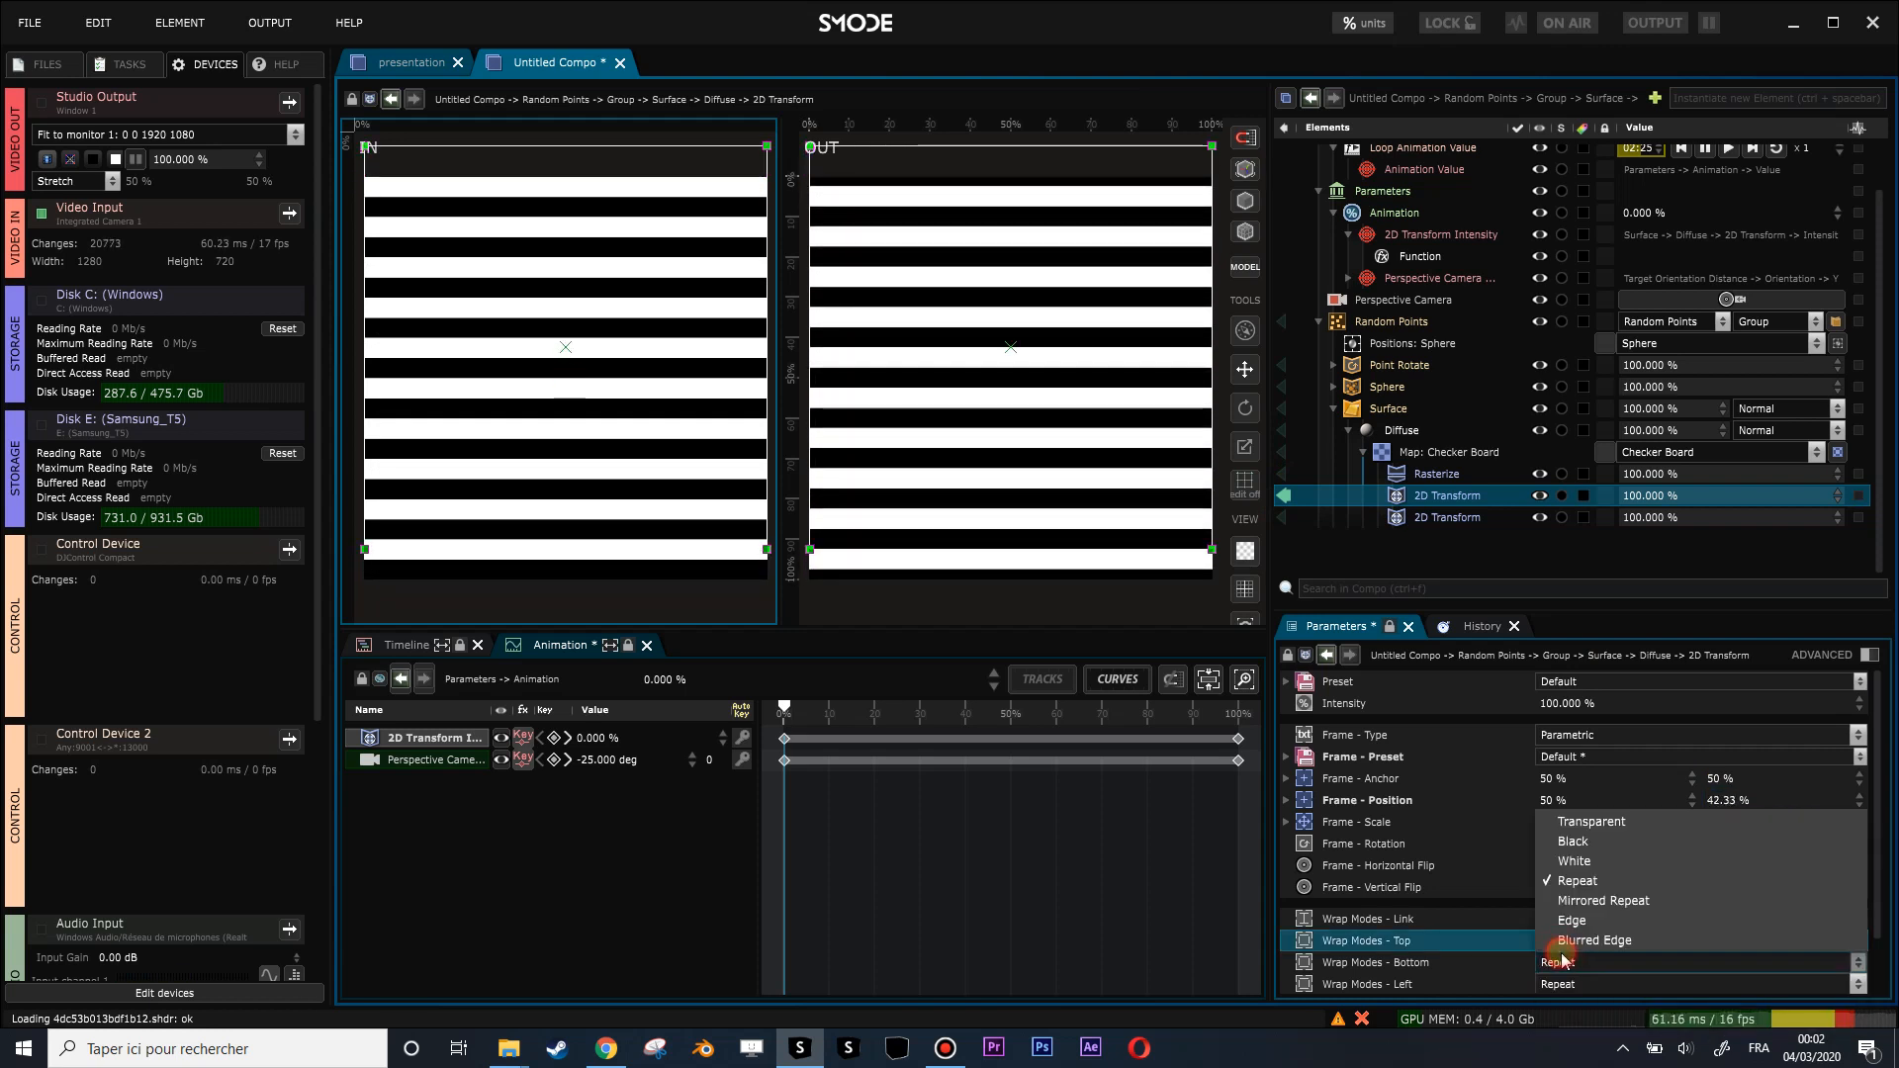
pyautogui.click(1582, 900)
pyautogui.moveTo(1729, 800)
pyautogui.mouseDown()
pyautogui.moveTo(1728, 779)
pyautogui.moveTo(1750, 804)
pyautogui.mouseUp()
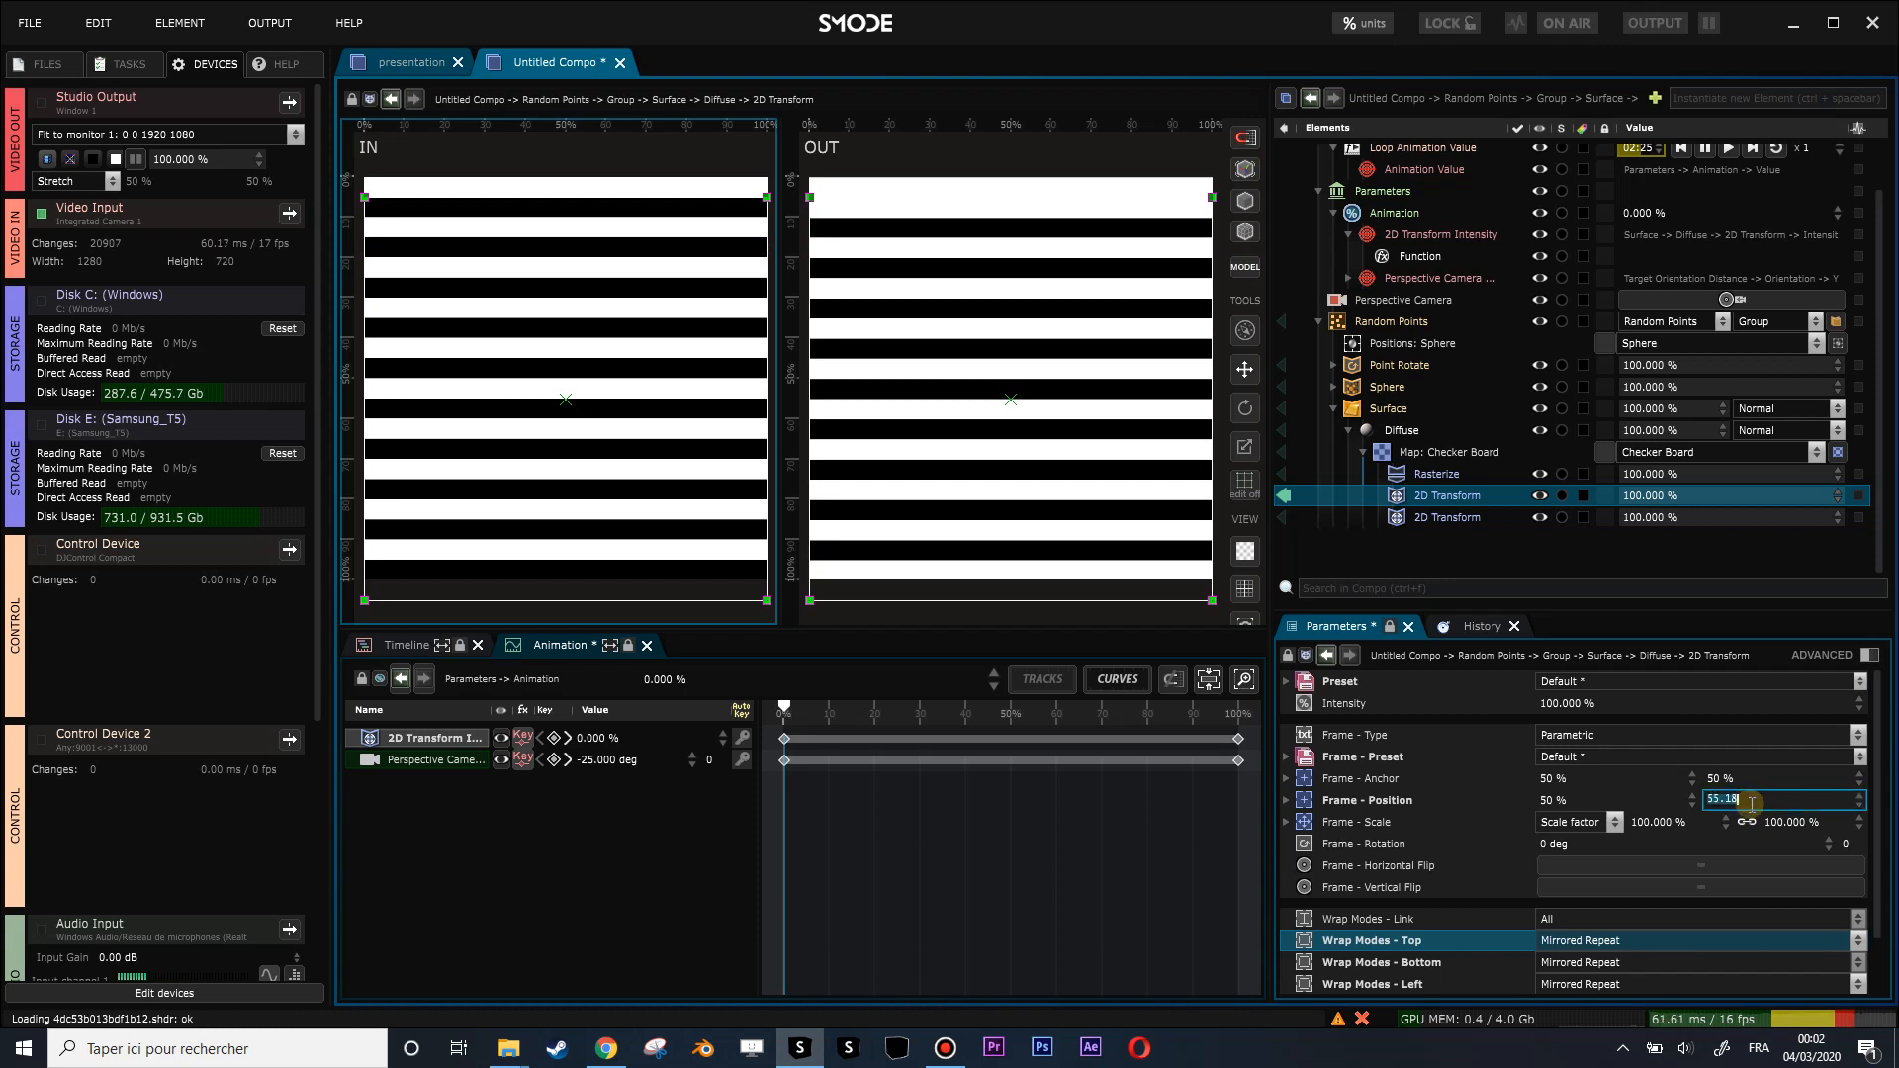
pyautogui.press('Return')
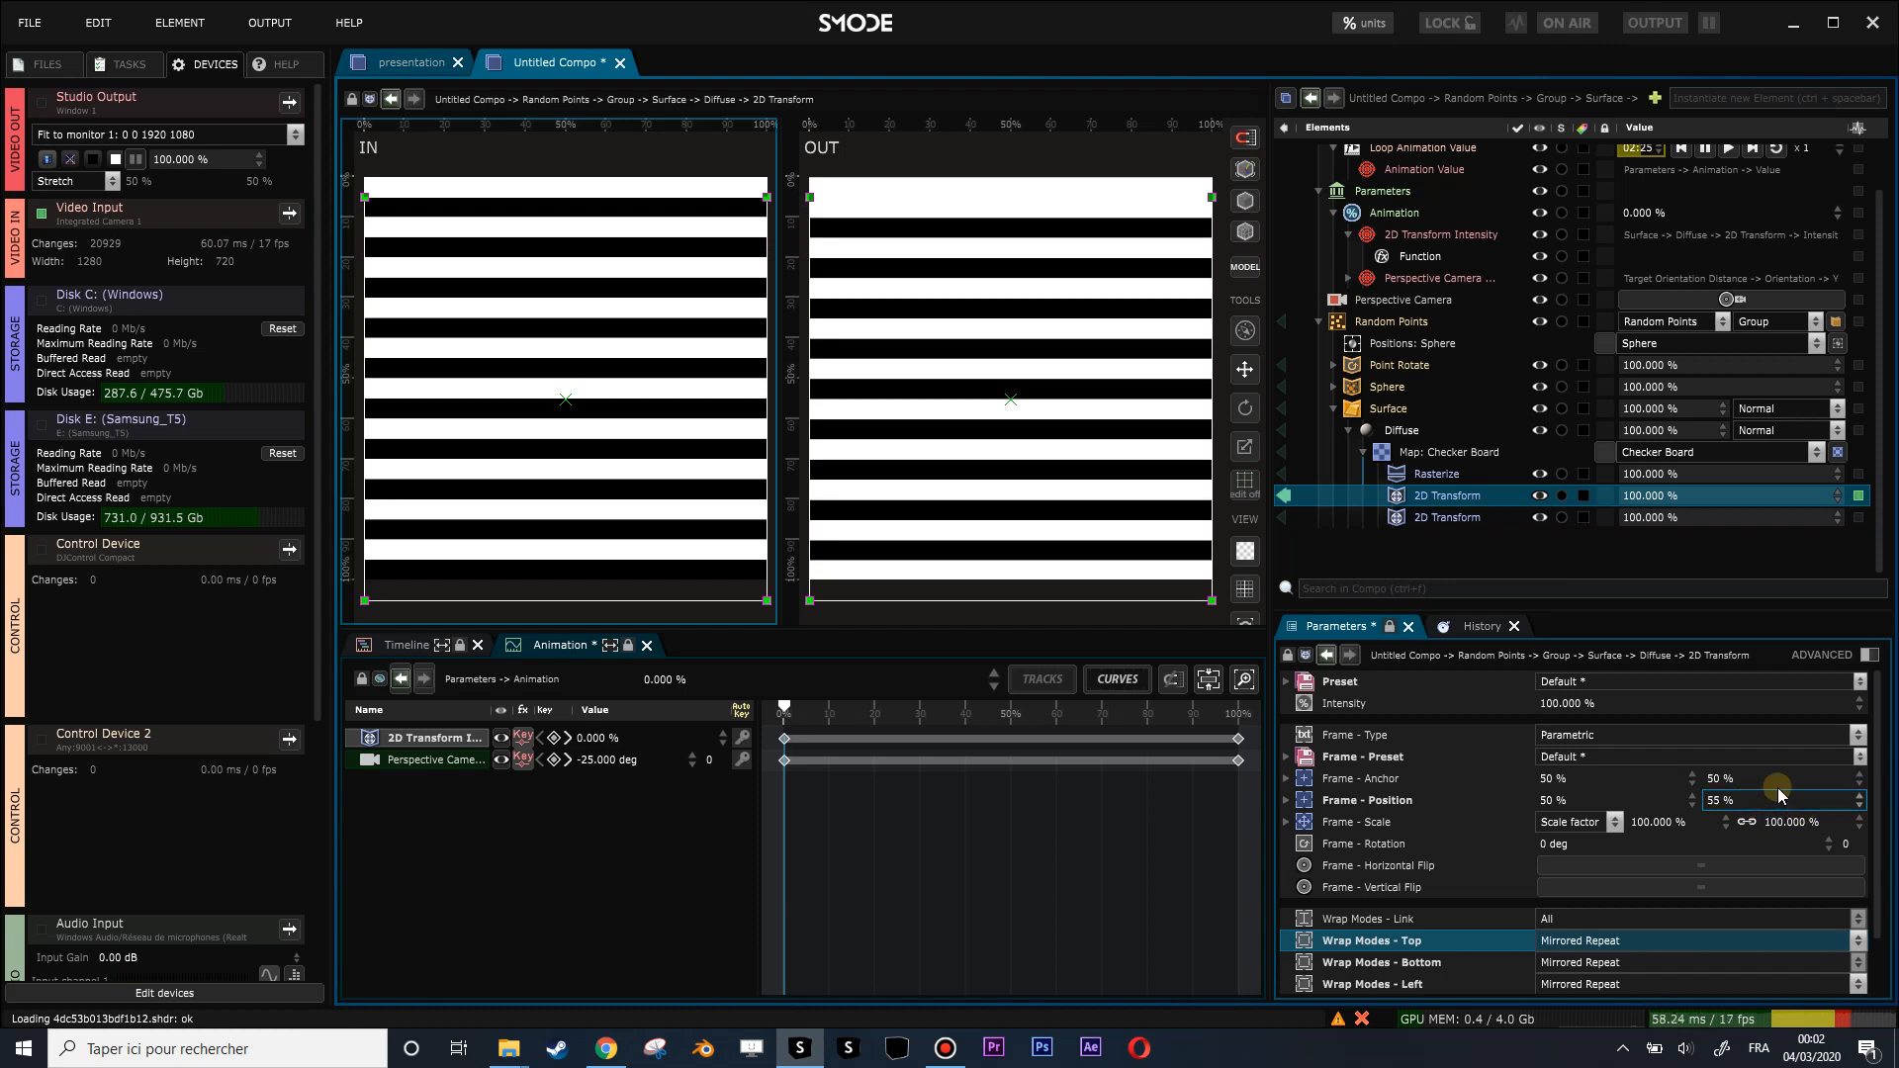
# Check the full composition with the lower 2D Transform selected, and visualize the Checker Board map.
pyautogui.click(1280, 495)
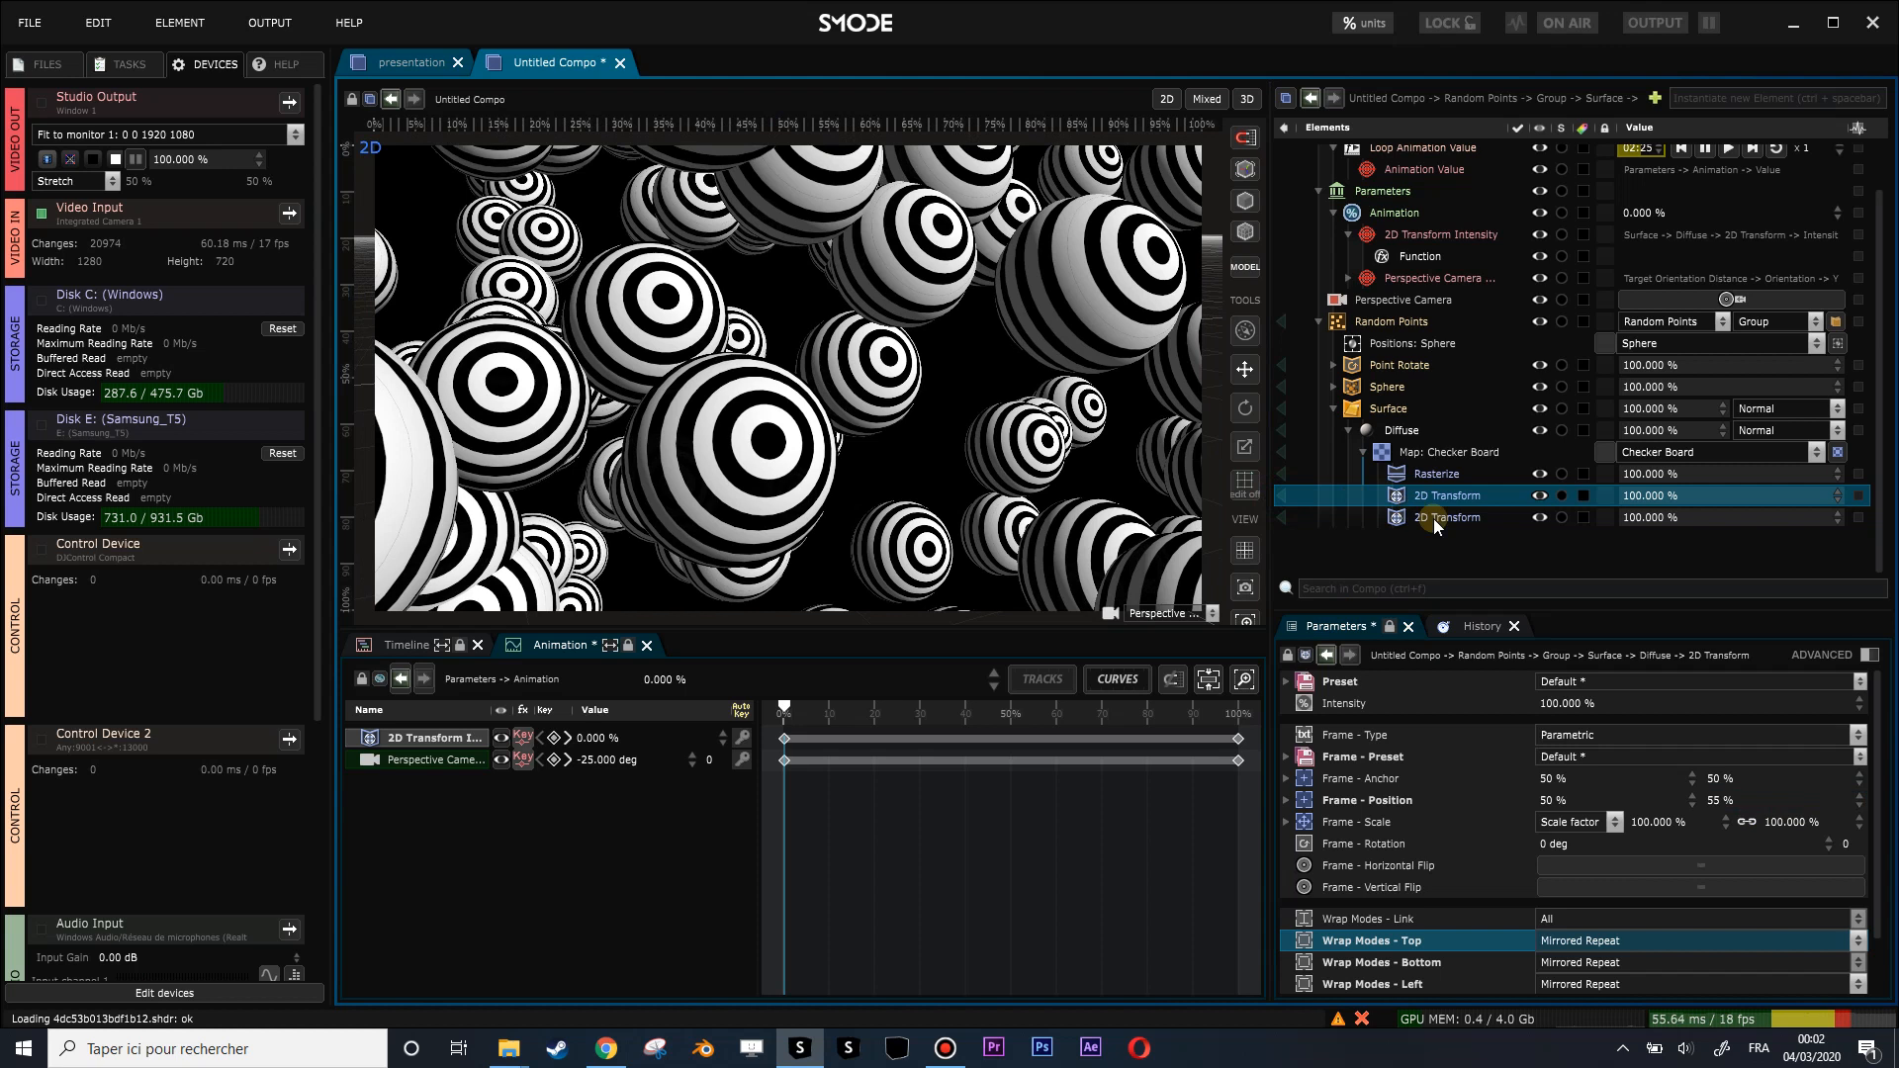
pyautogui.click(1412, 511)
pyautogui.moveTo(1645, 519)
pyautogui.mouseDown()
pyautogui.moveTo(1646, 633)
pyautogui.moveTo(1645, 519)
pyautogui.mouseUp()
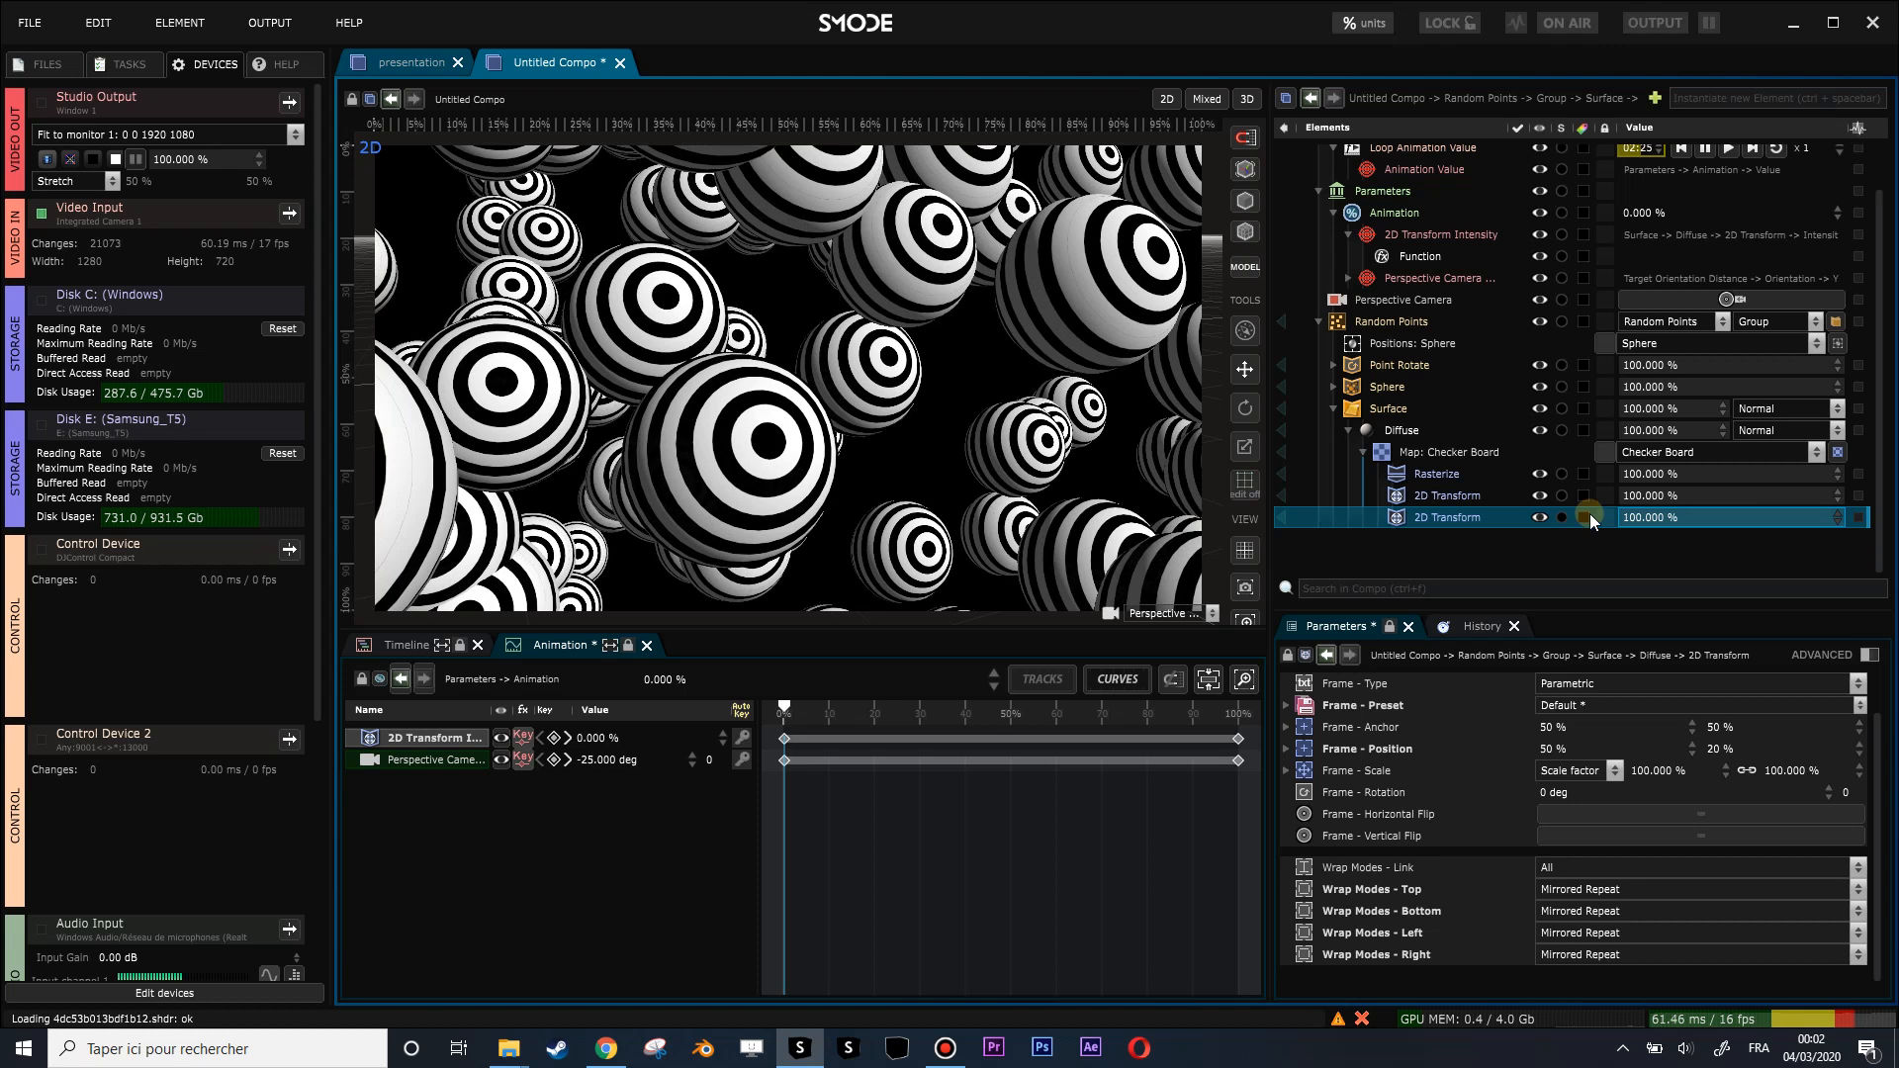
pyautogui.click(1286, 454)
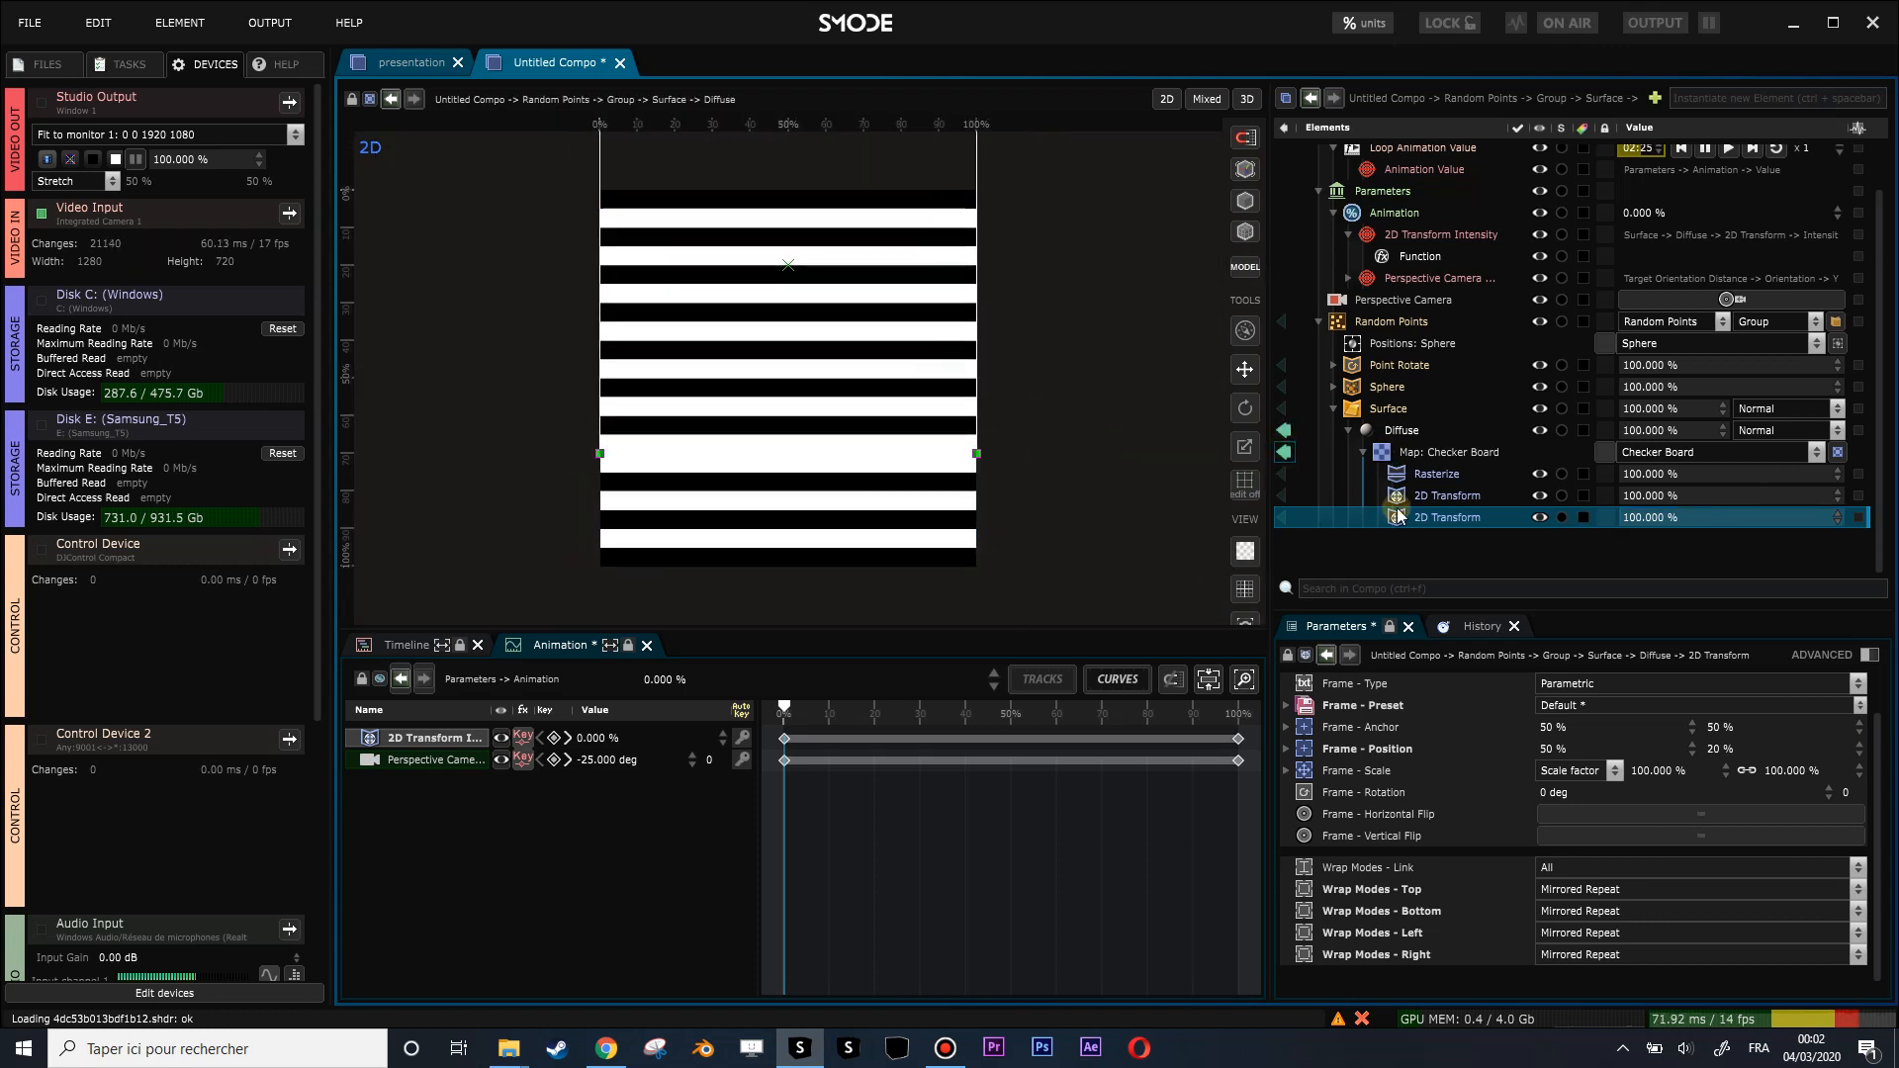
# Duplicate the Rasterize modifier and place the copy between the two 2D Transforms.
pyautogui.click(1408, 476)
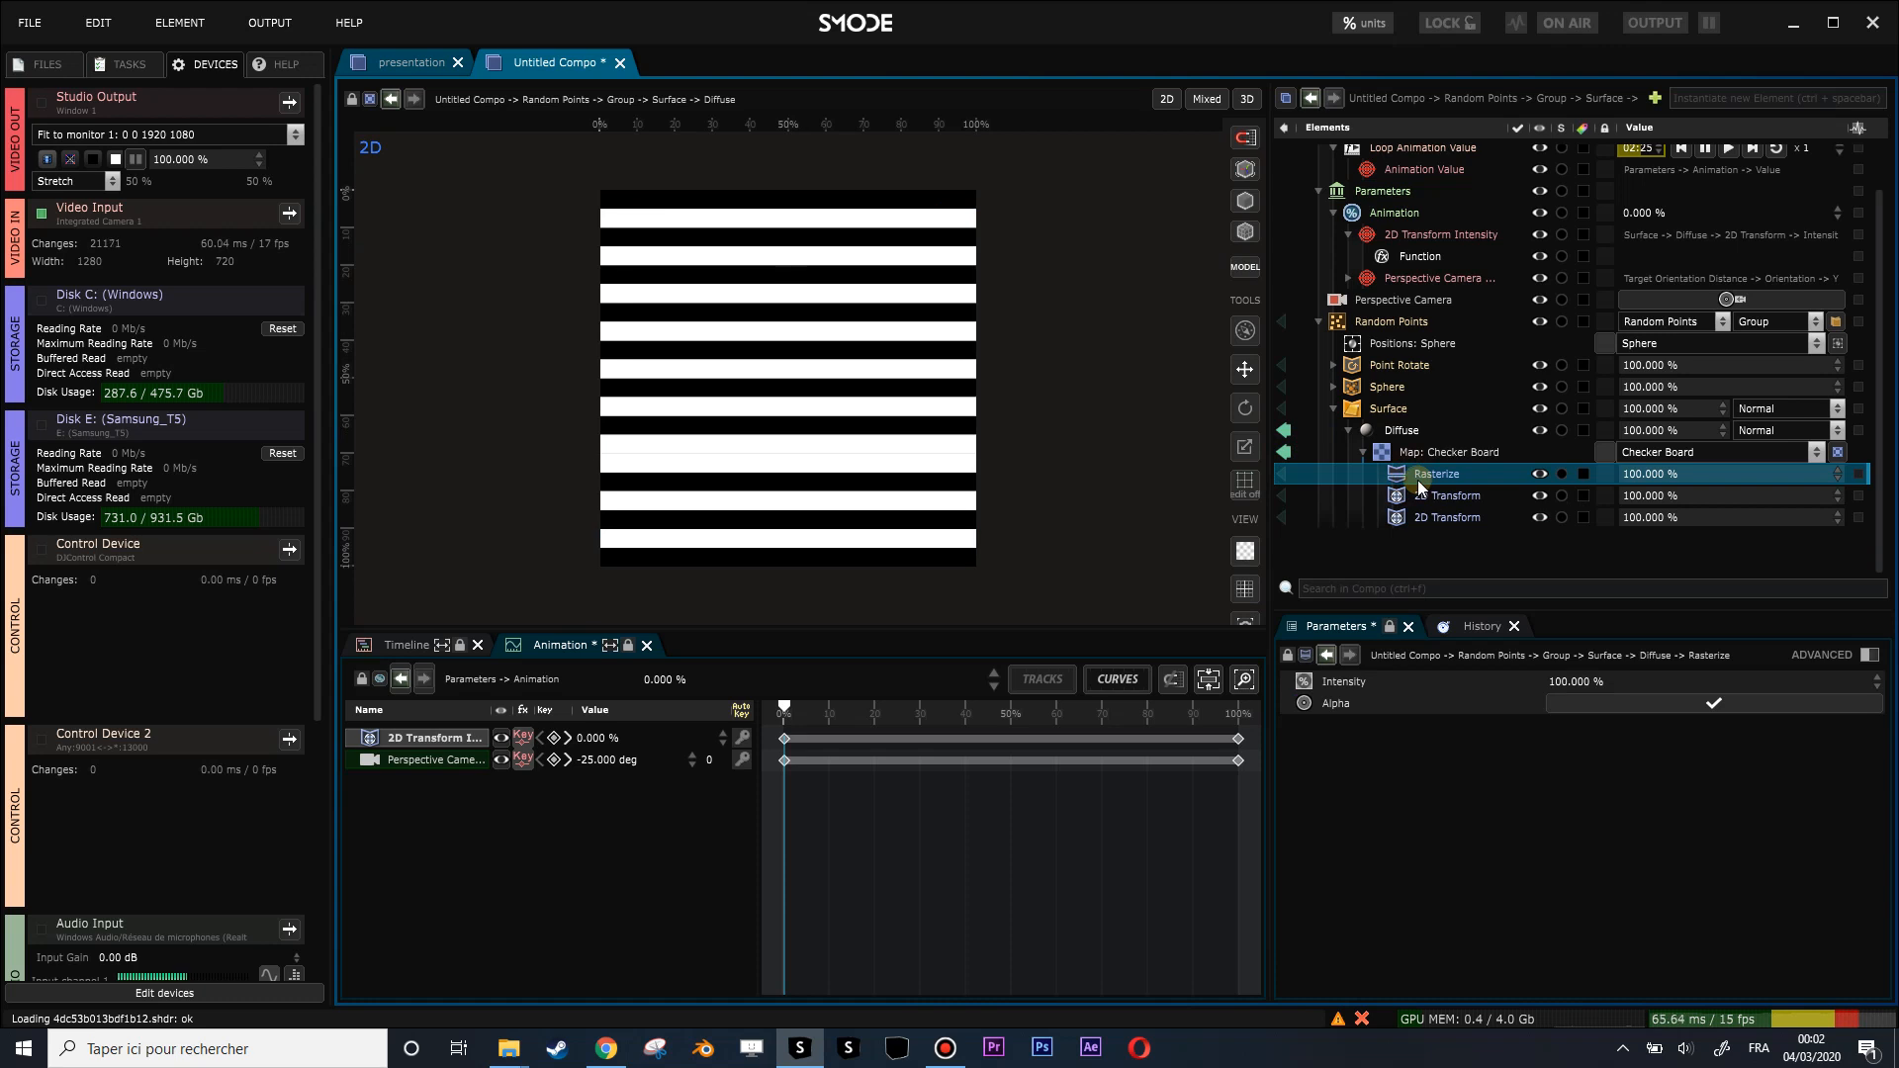
pyautogui.hotkey('ctrl', 'd')
pyautogui.moveTo(1416, 494); pyautogui.dragTo(1414, 535)
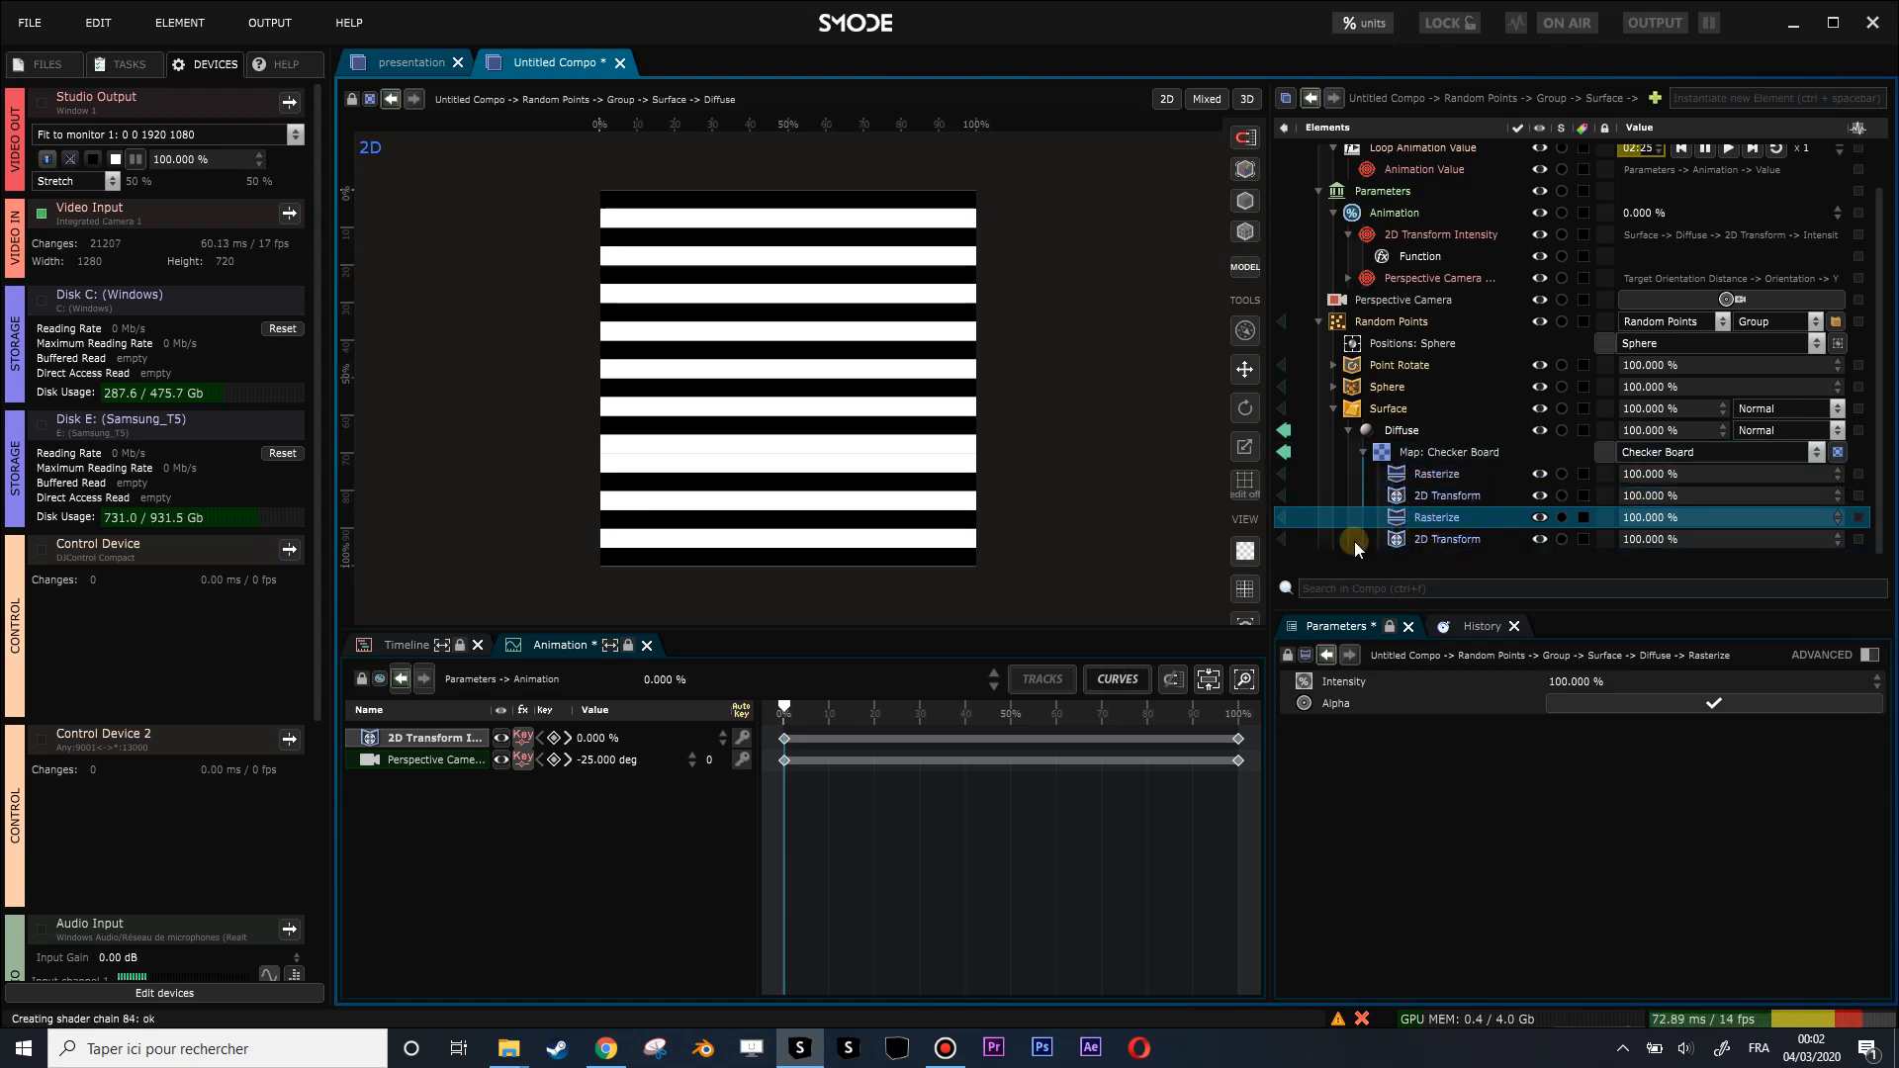
# Inspect the seam in the wide white stripe and disable the first Rasterize modifier.
pyautogui.scroll(5, 979, 506)
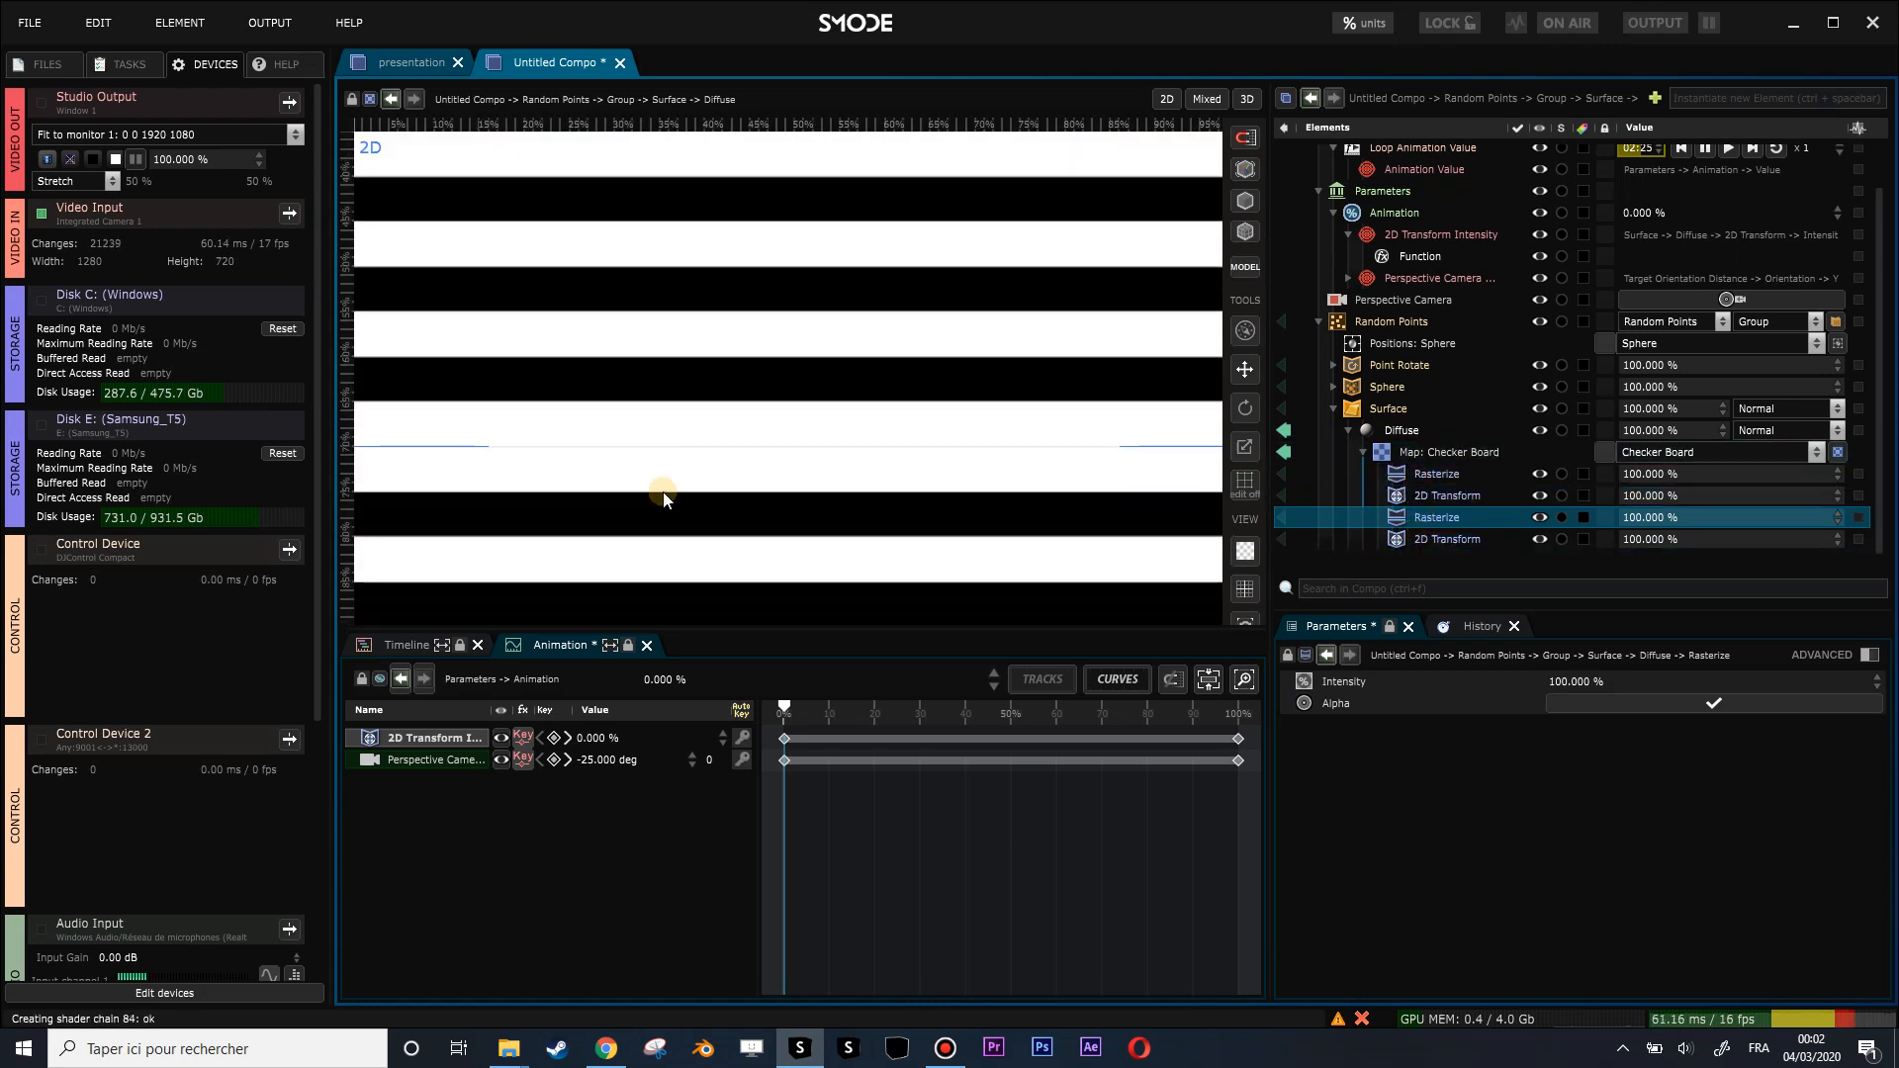
pyautogui.scroll(2, 727, 463)
pyautogui.click(1433, 533)
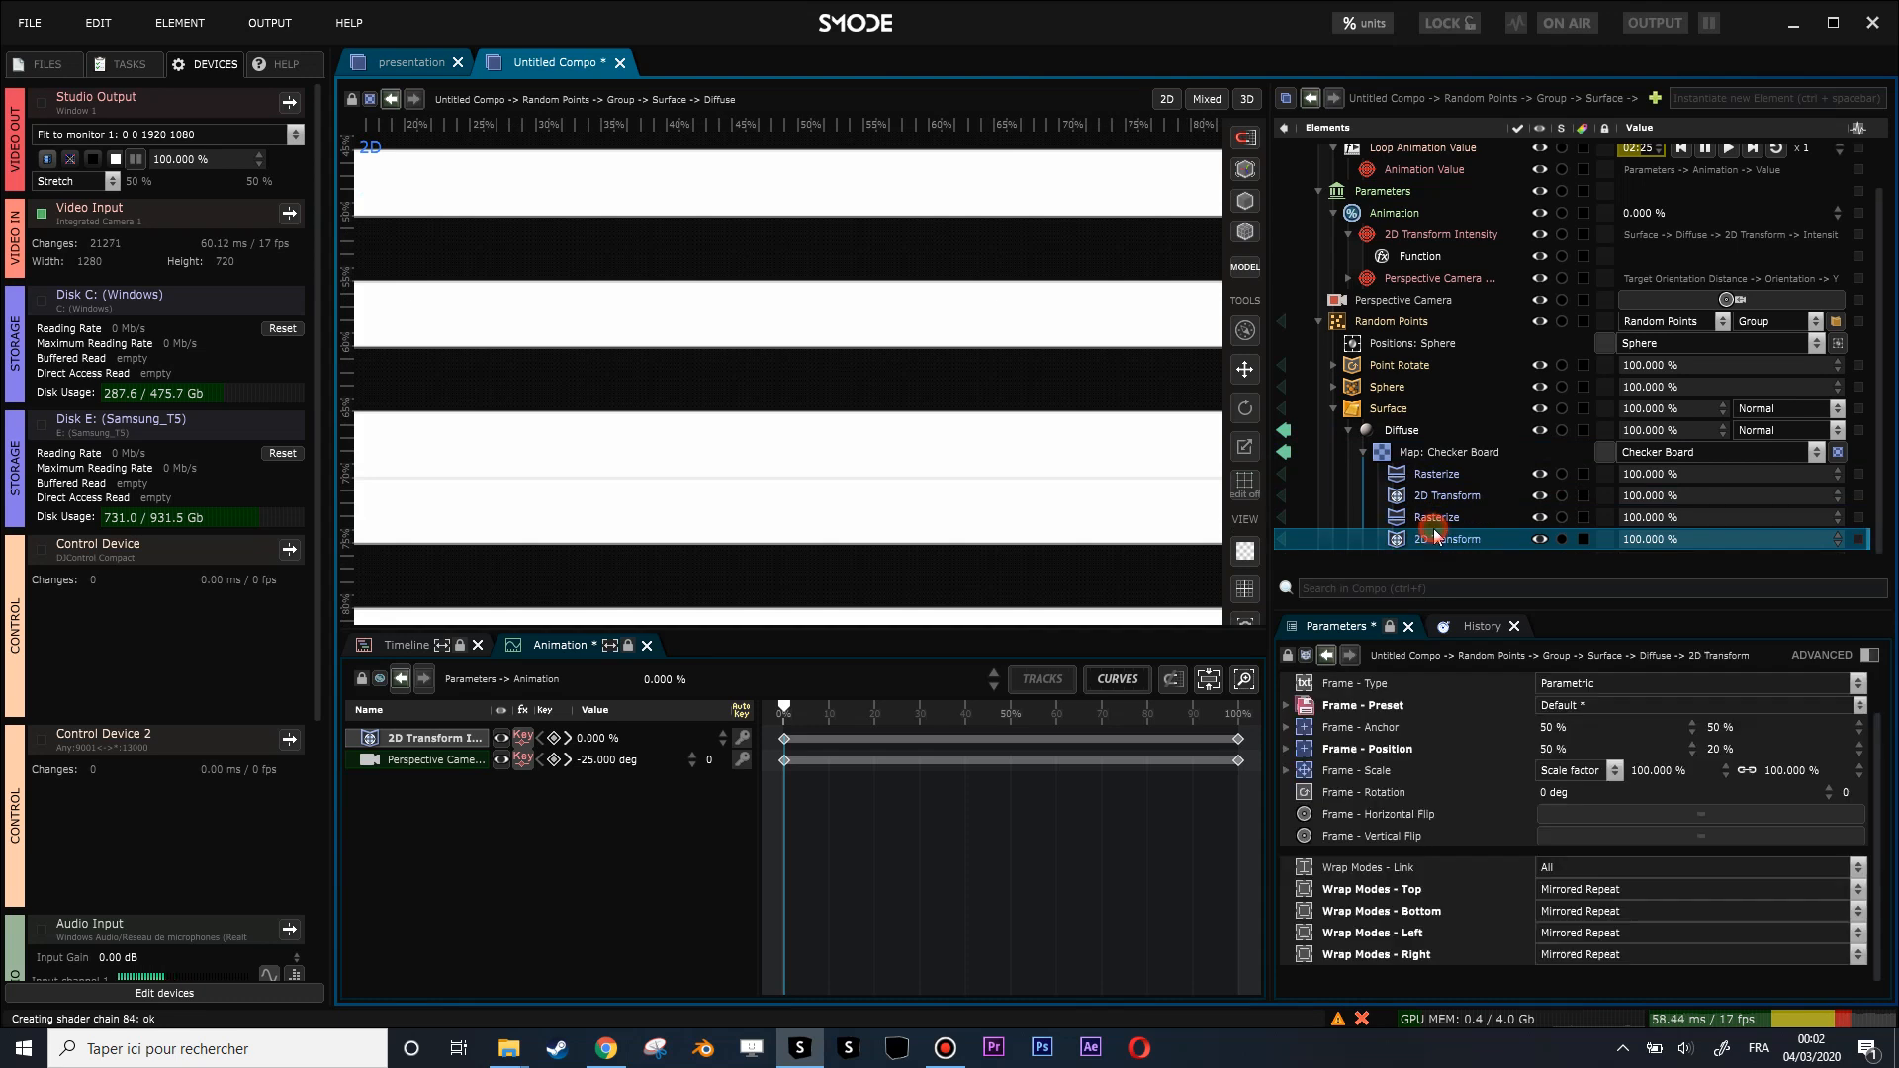
pyautogui.click(1419, 476)
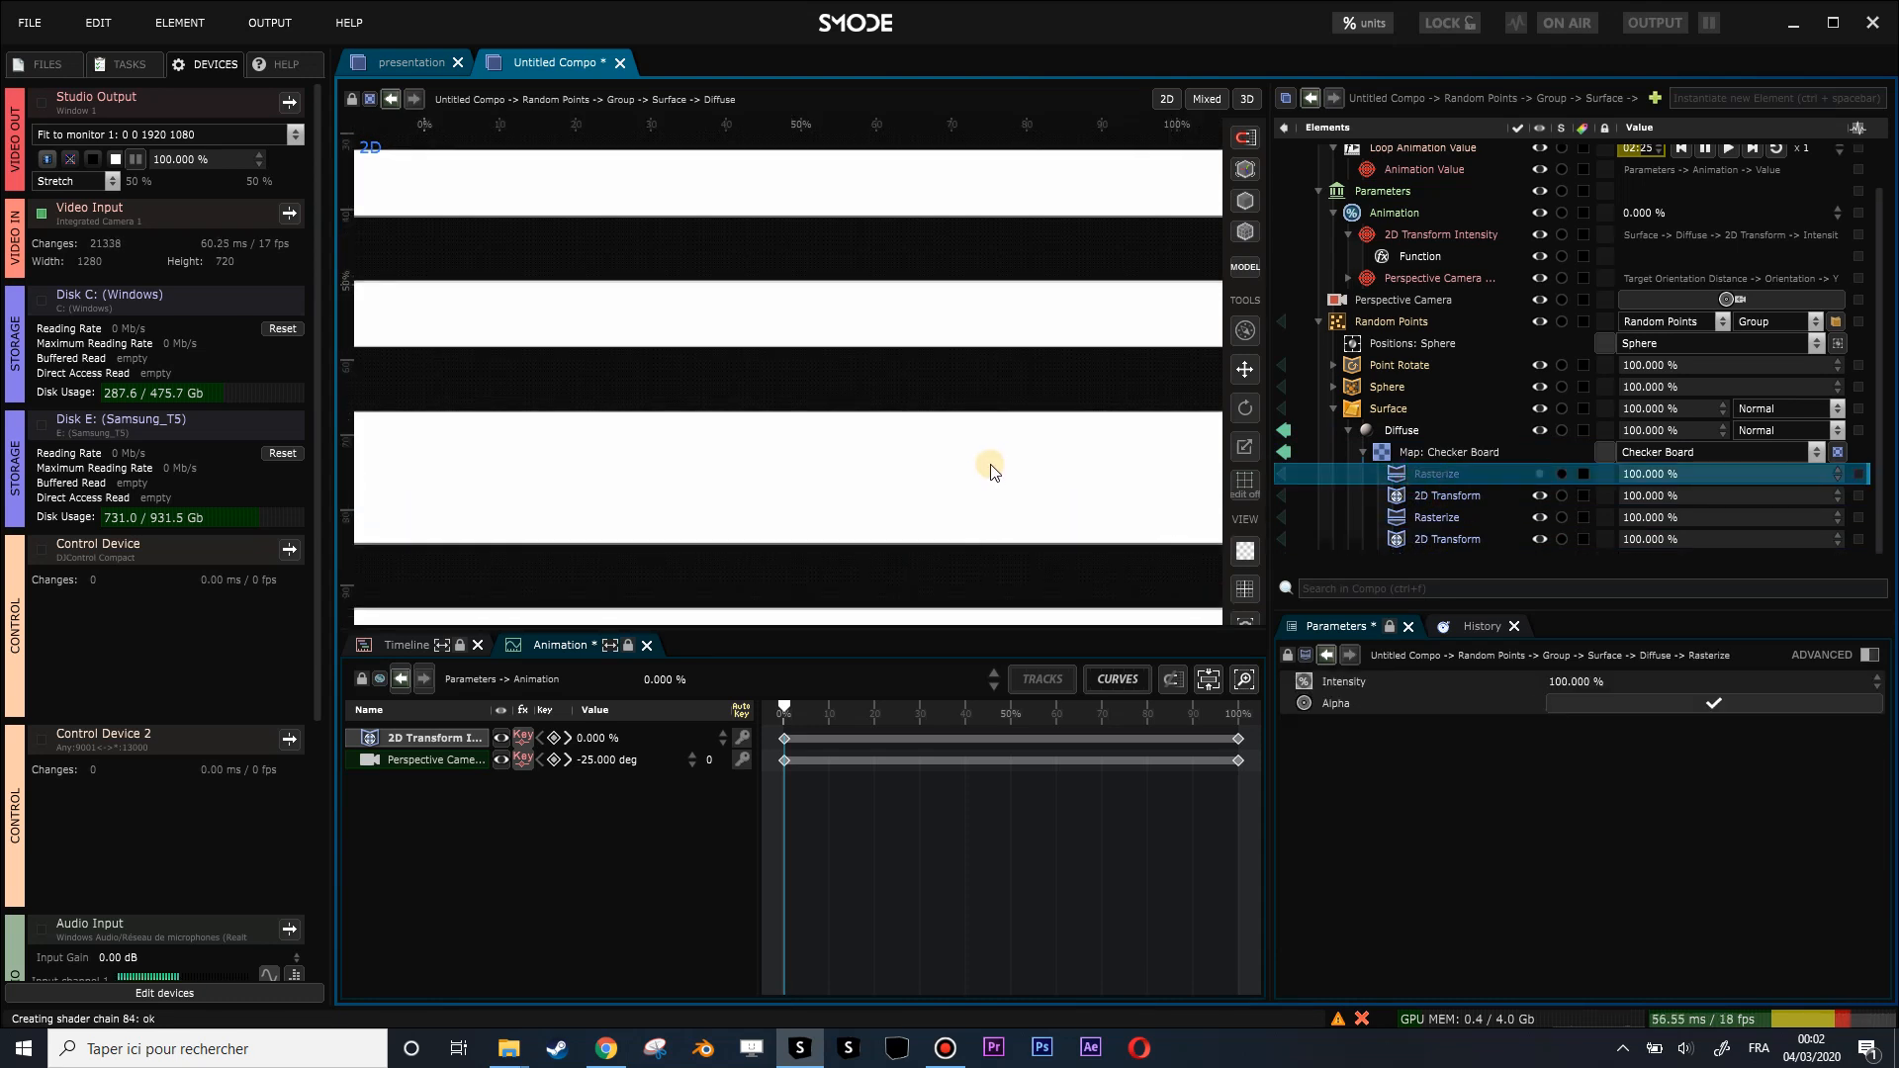
# Disable the lower 2D Transform and examine the stripe map's edges with the upper 2D Transform off and on.
pyautogui.scroll(-3, 985, 465)
pyautogui.moveTo(956, 346); pyautogui.dragTo(960, 372, button='middle')
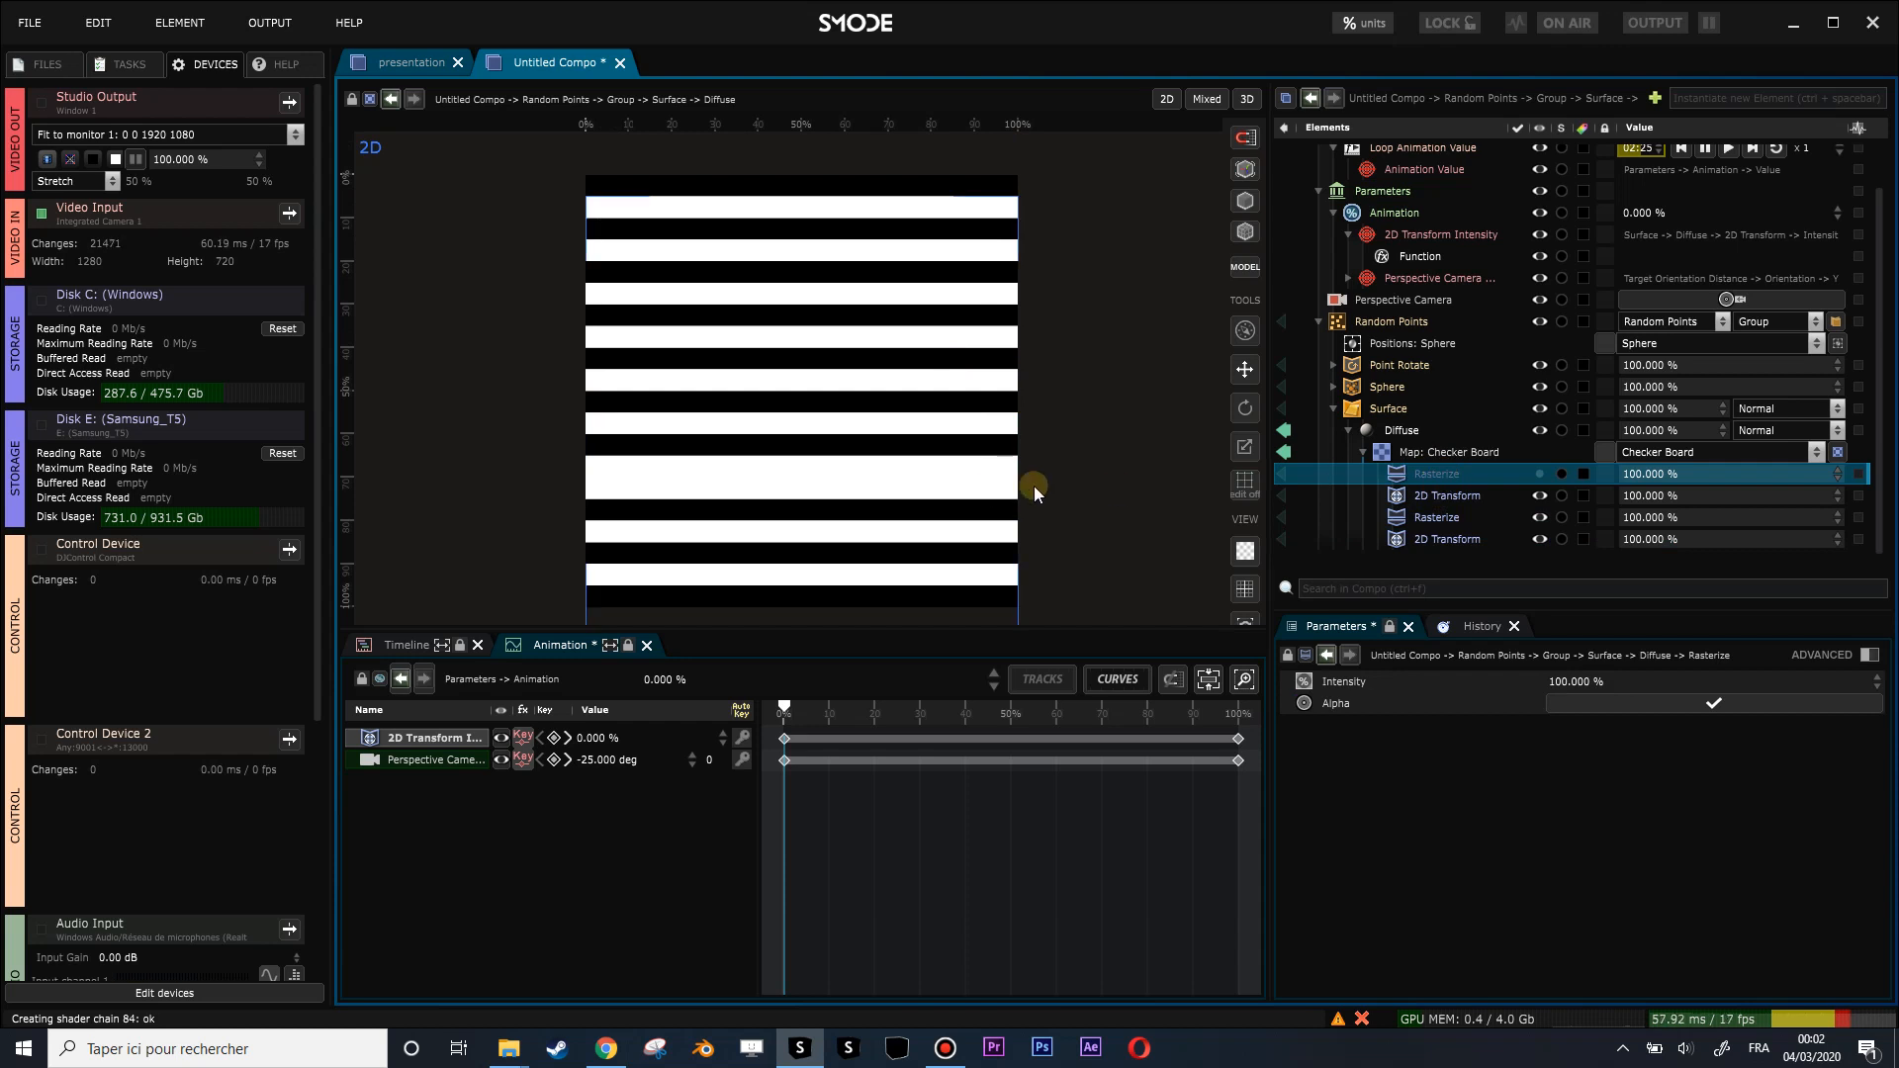
pyautogui.click(1539, 539)
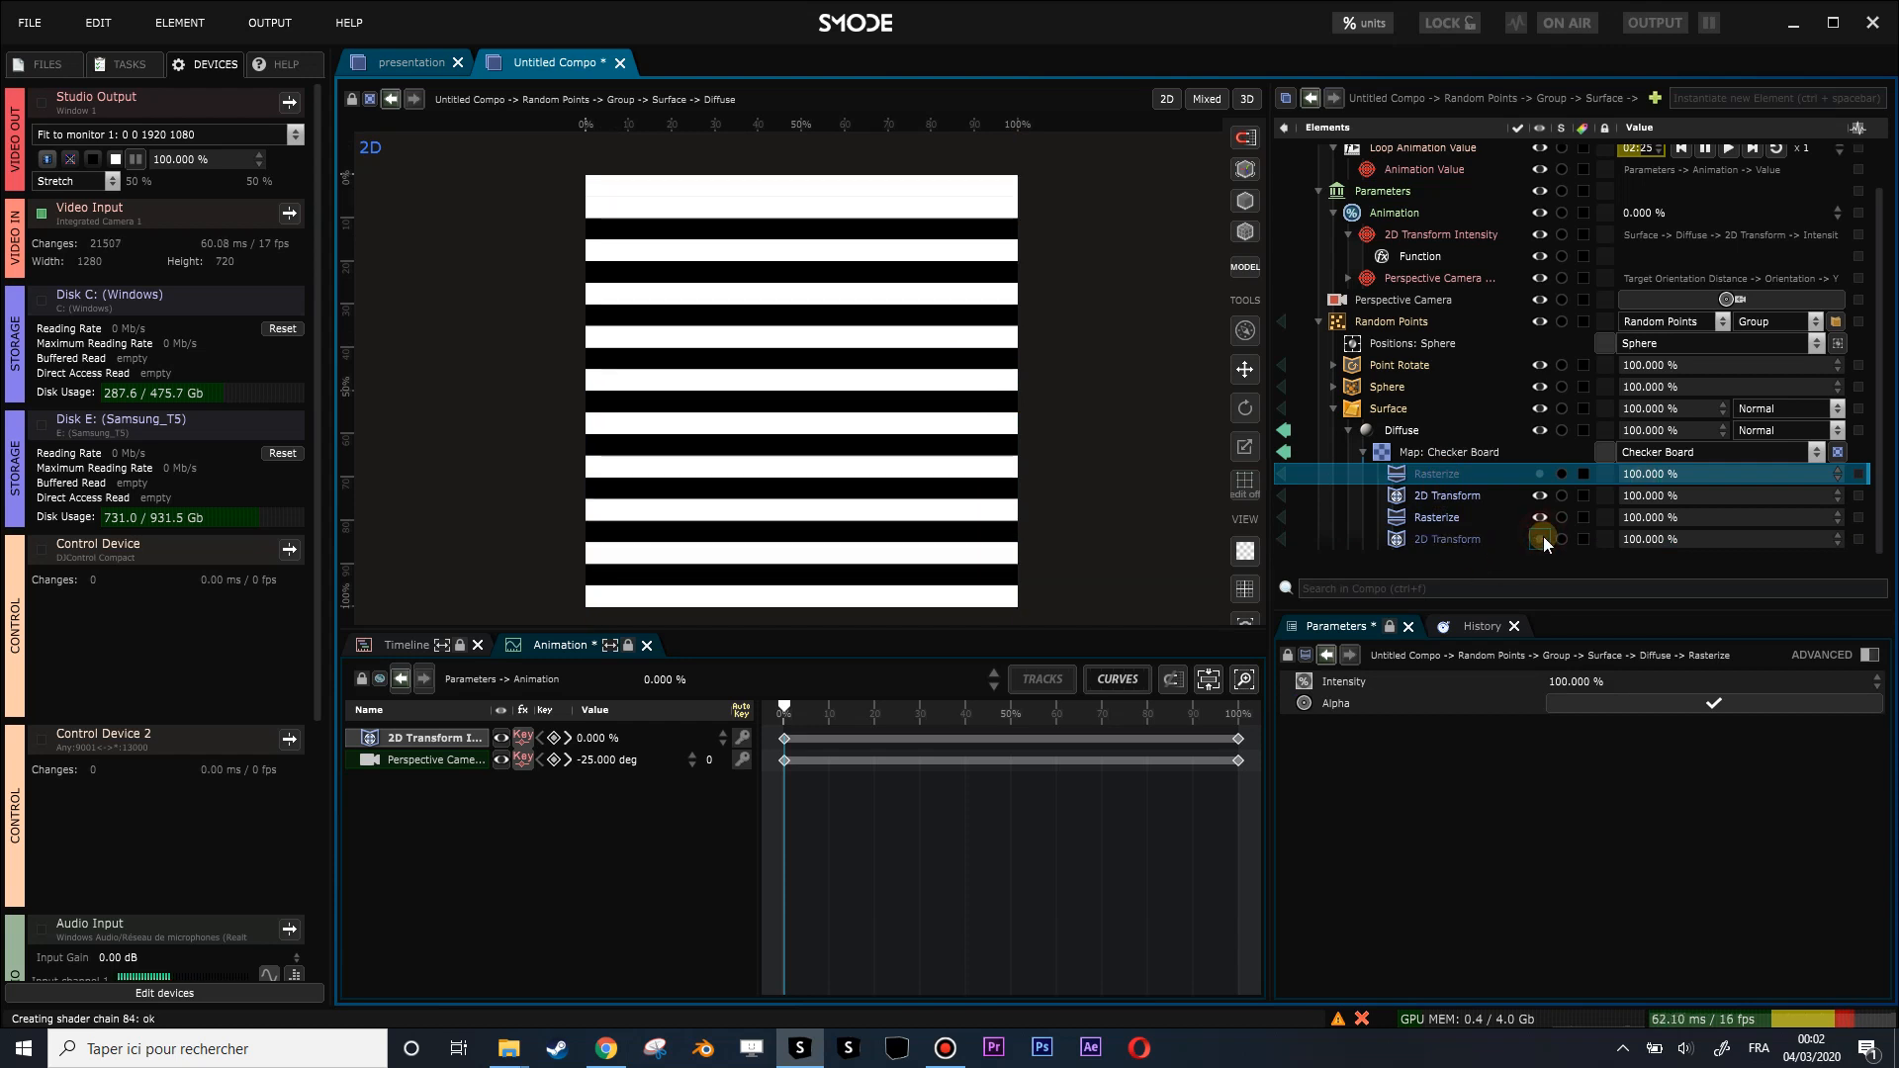
pyautogui.scroll(-2, 932, 381)
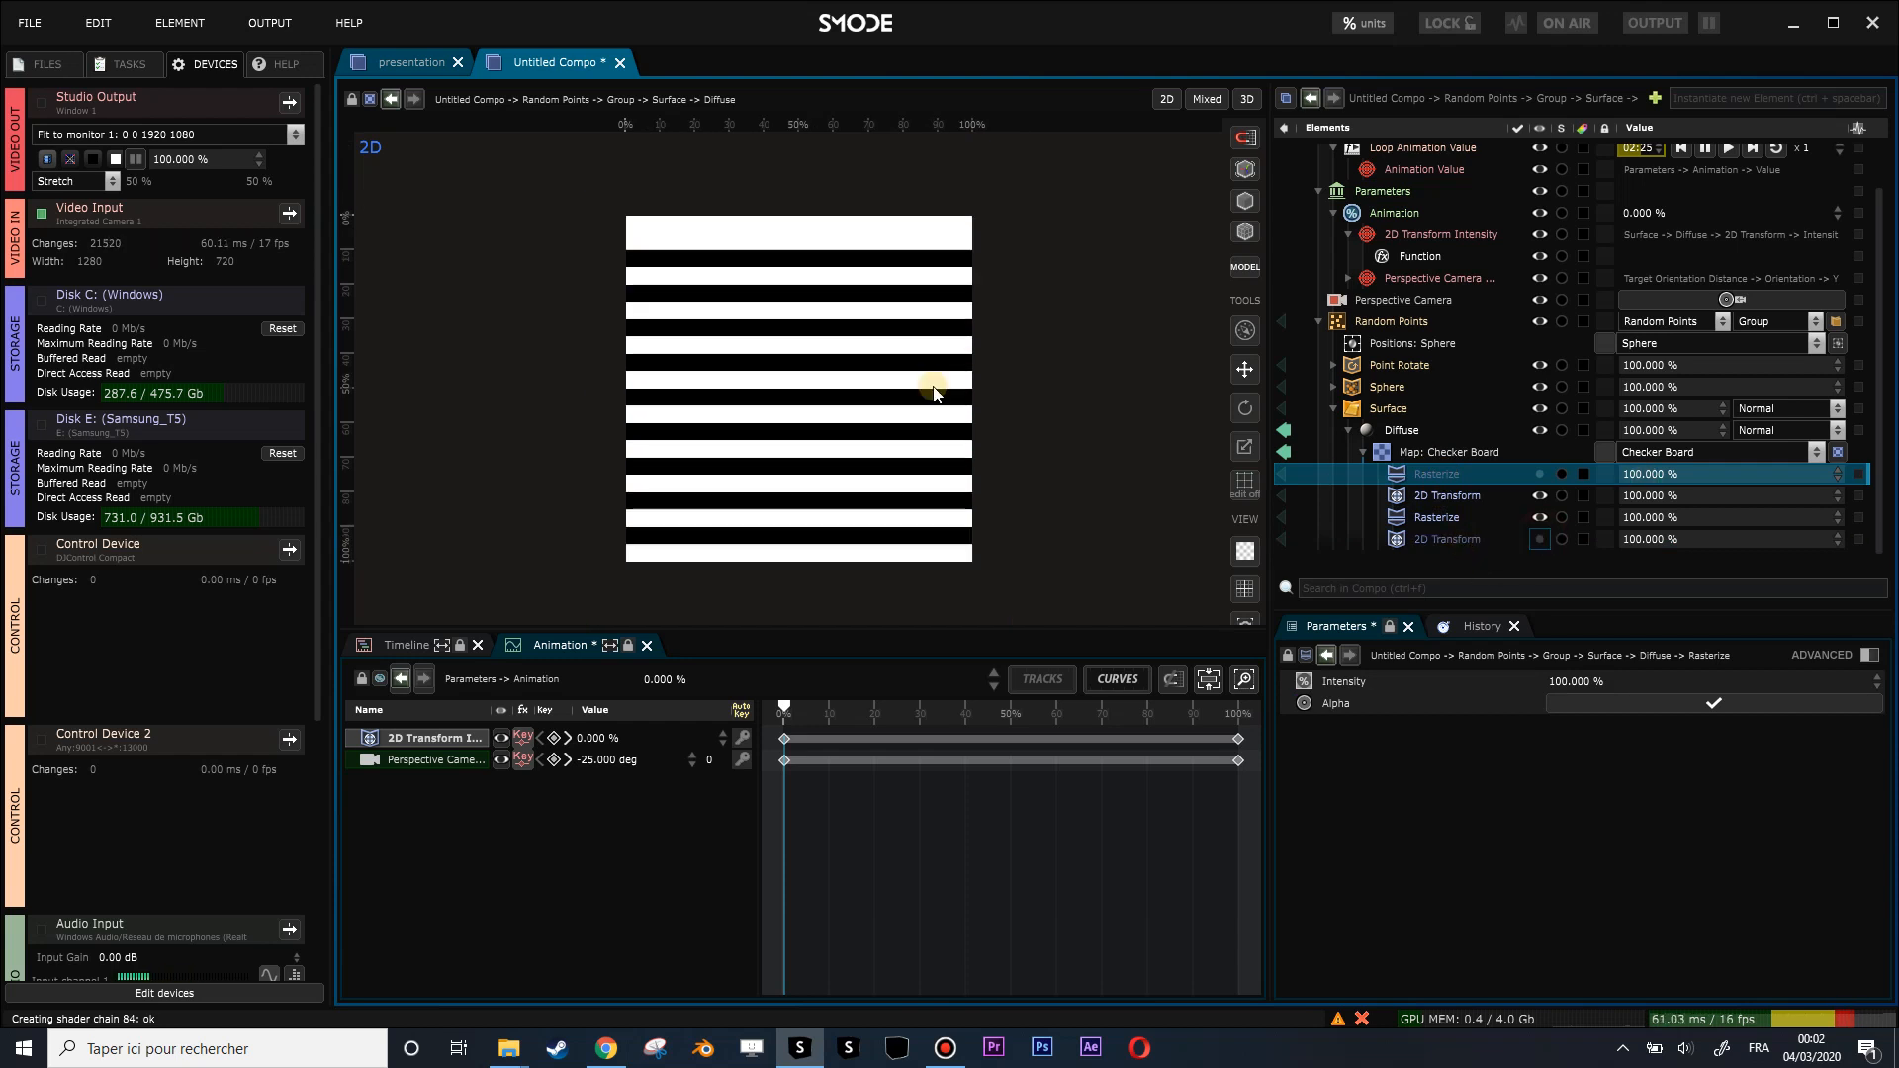
pyautogui.click(1439, 496)
pyautogui.scroll(2, 851, 301)
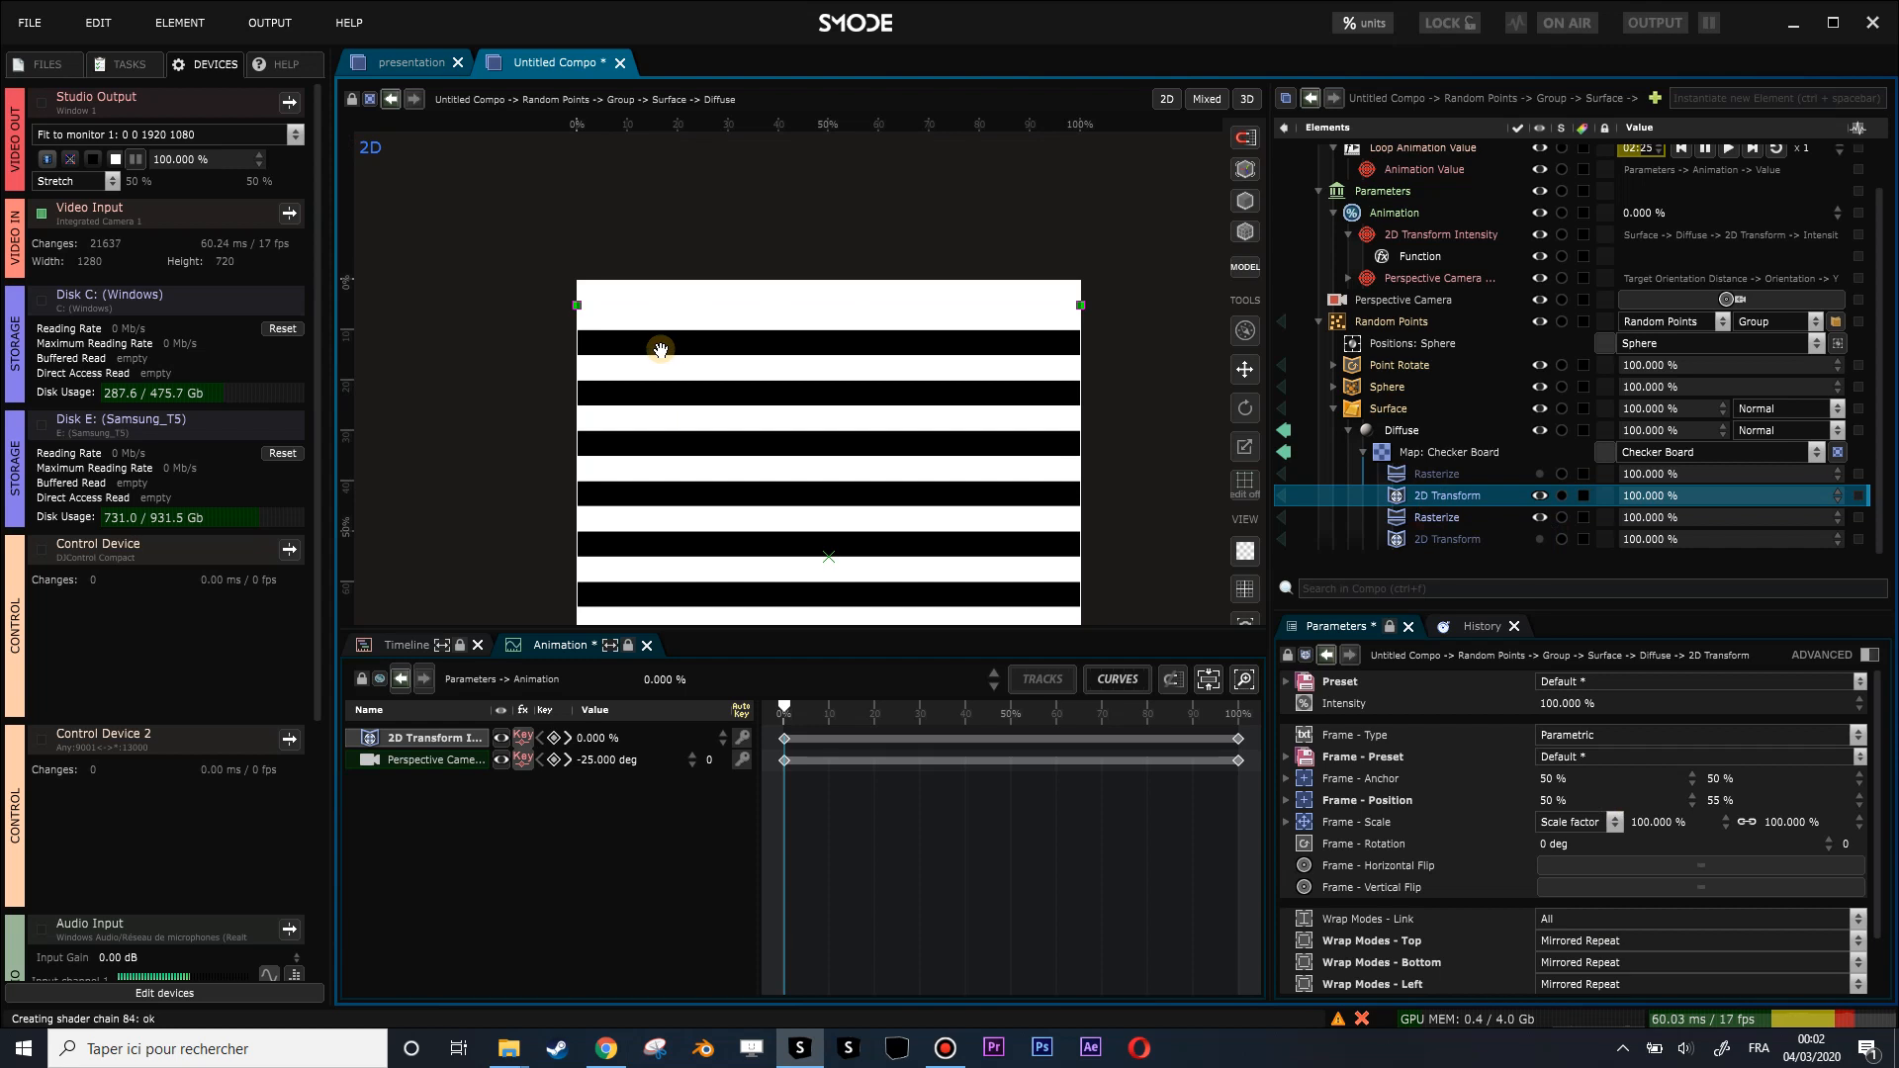
pyautogui.scroll(2, 633, 336)
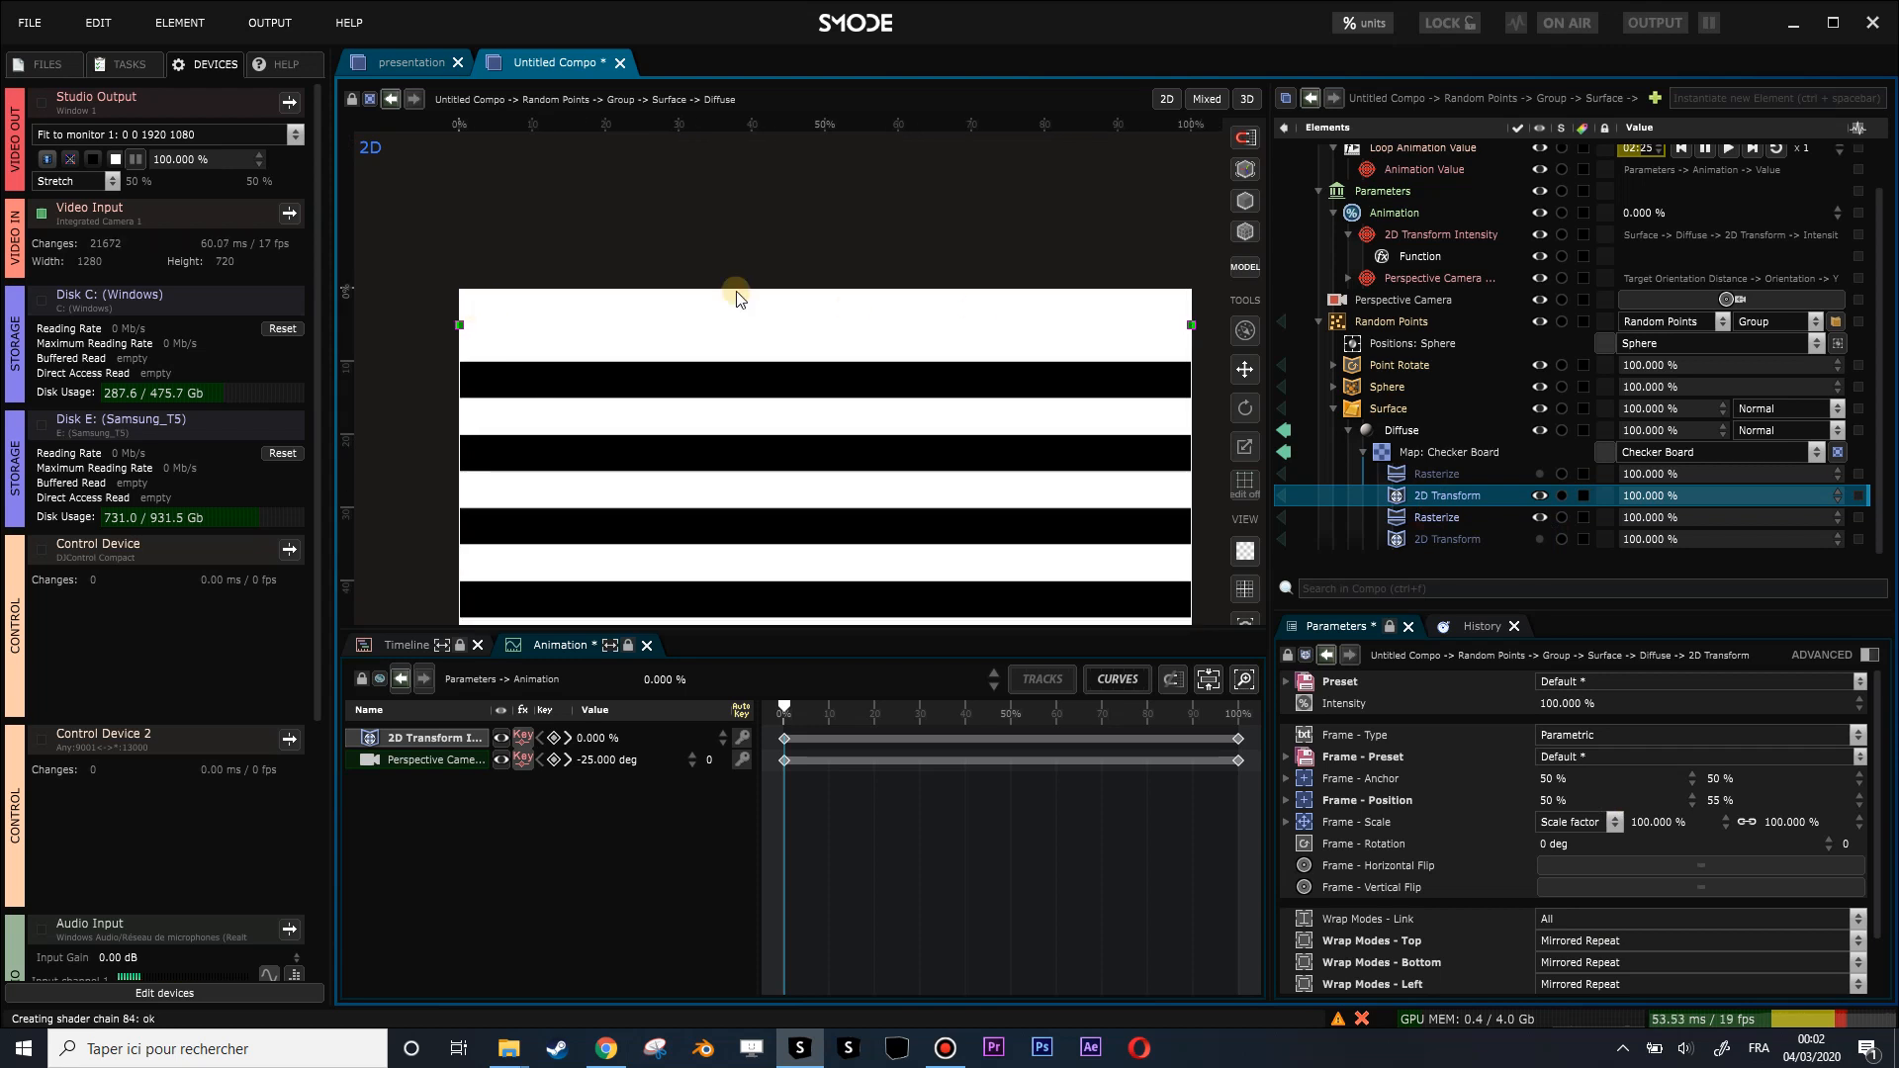
pyautogui.scroll(-3, 815, 331)
pyautogui.moveTo(834, 405); pyautogui.dragTo(863, 309, button='middle')
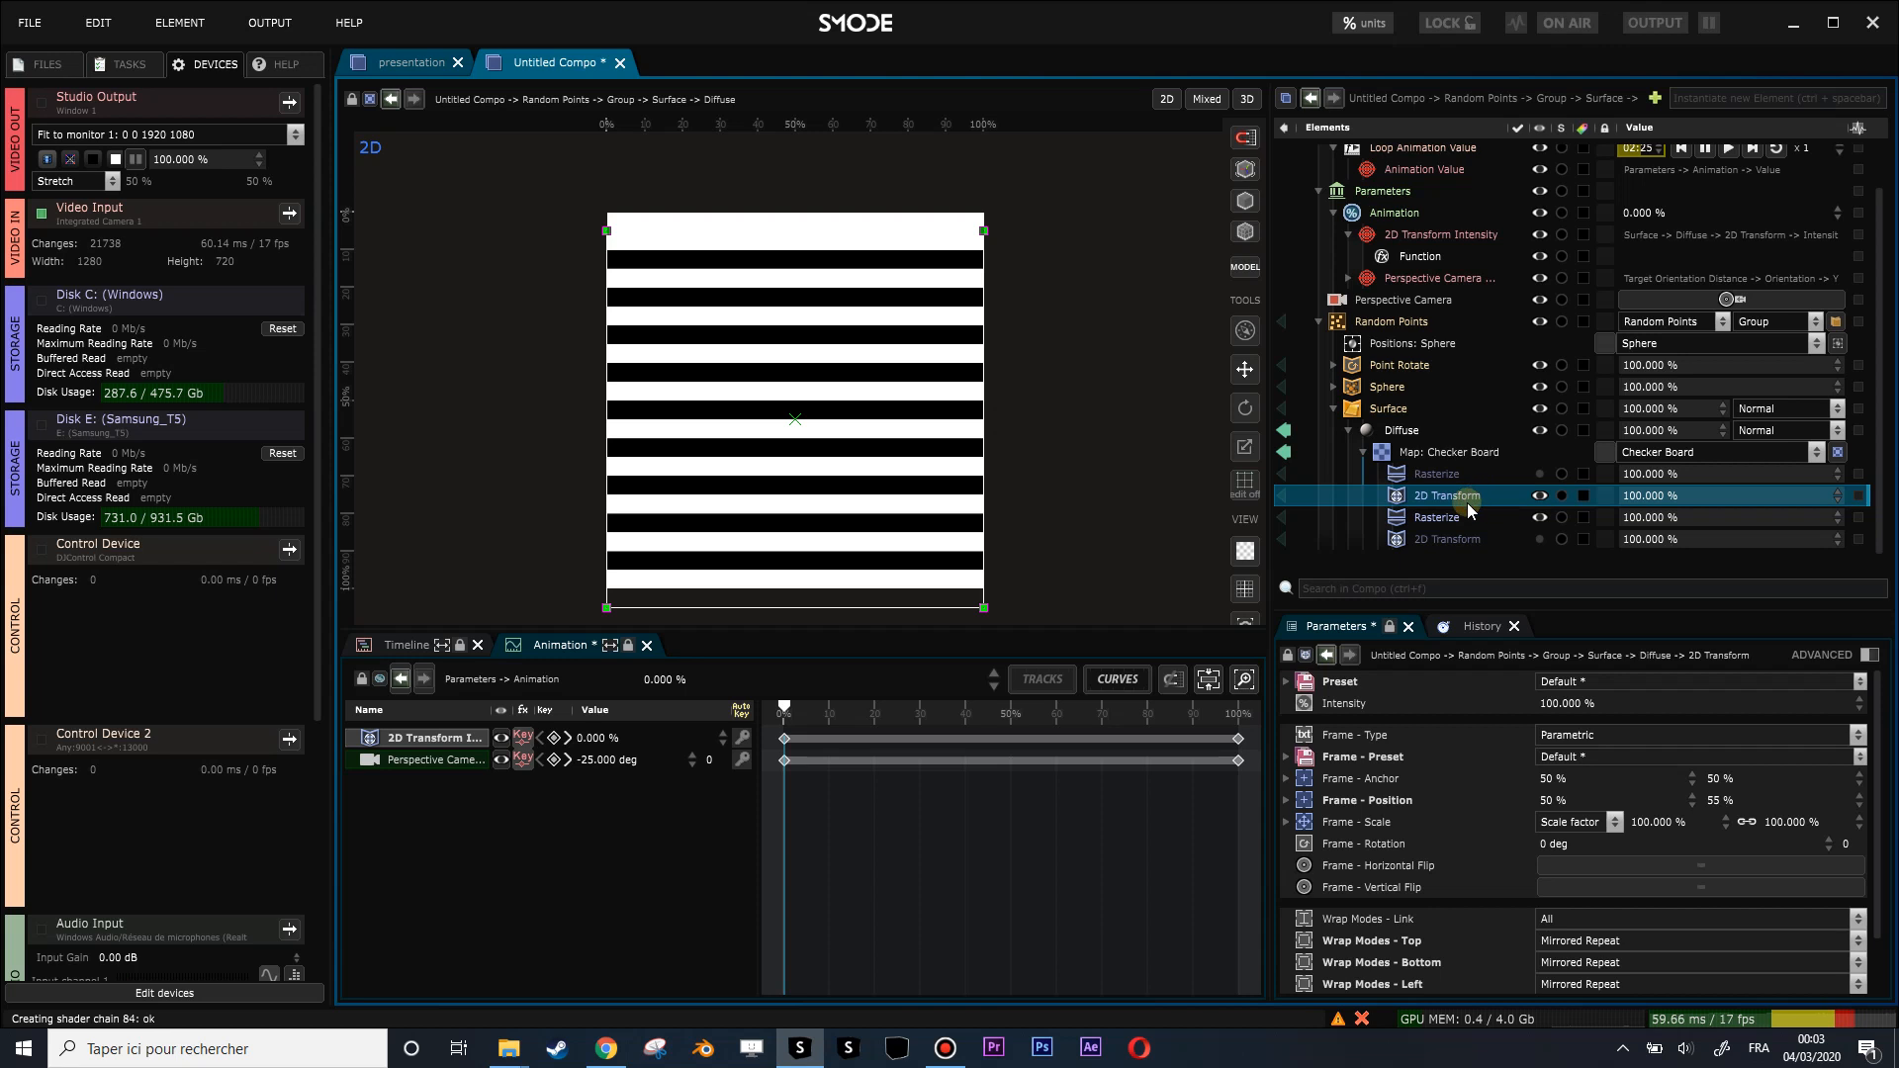
pyautogui.moveTo(1012, 406); pyautogui.dragTo(1019, 373, button='middle')
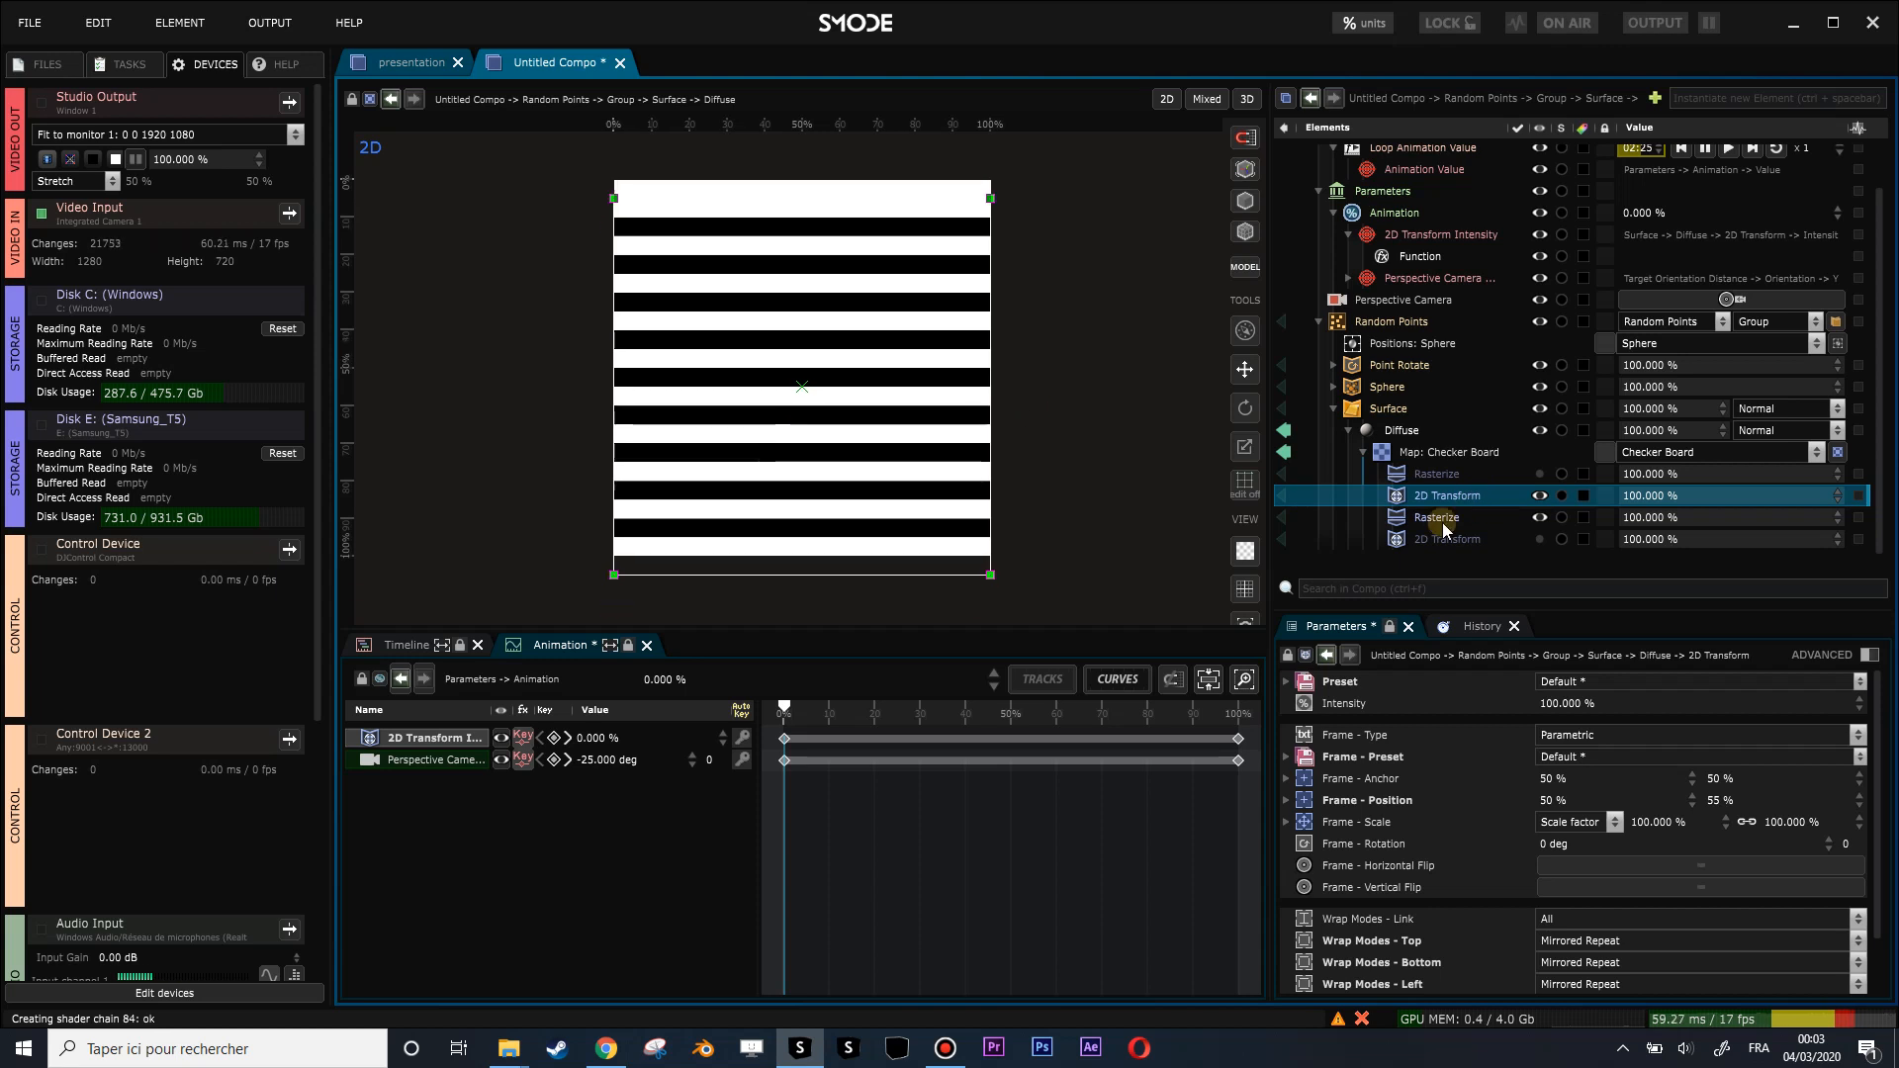
pyautogui.click(1540, 495)
pyautogui.click(1540, 496)
# Re-enable the lower 2D Transform and lower its intensity to 0 %.
pyautogui.click(1539, 540)
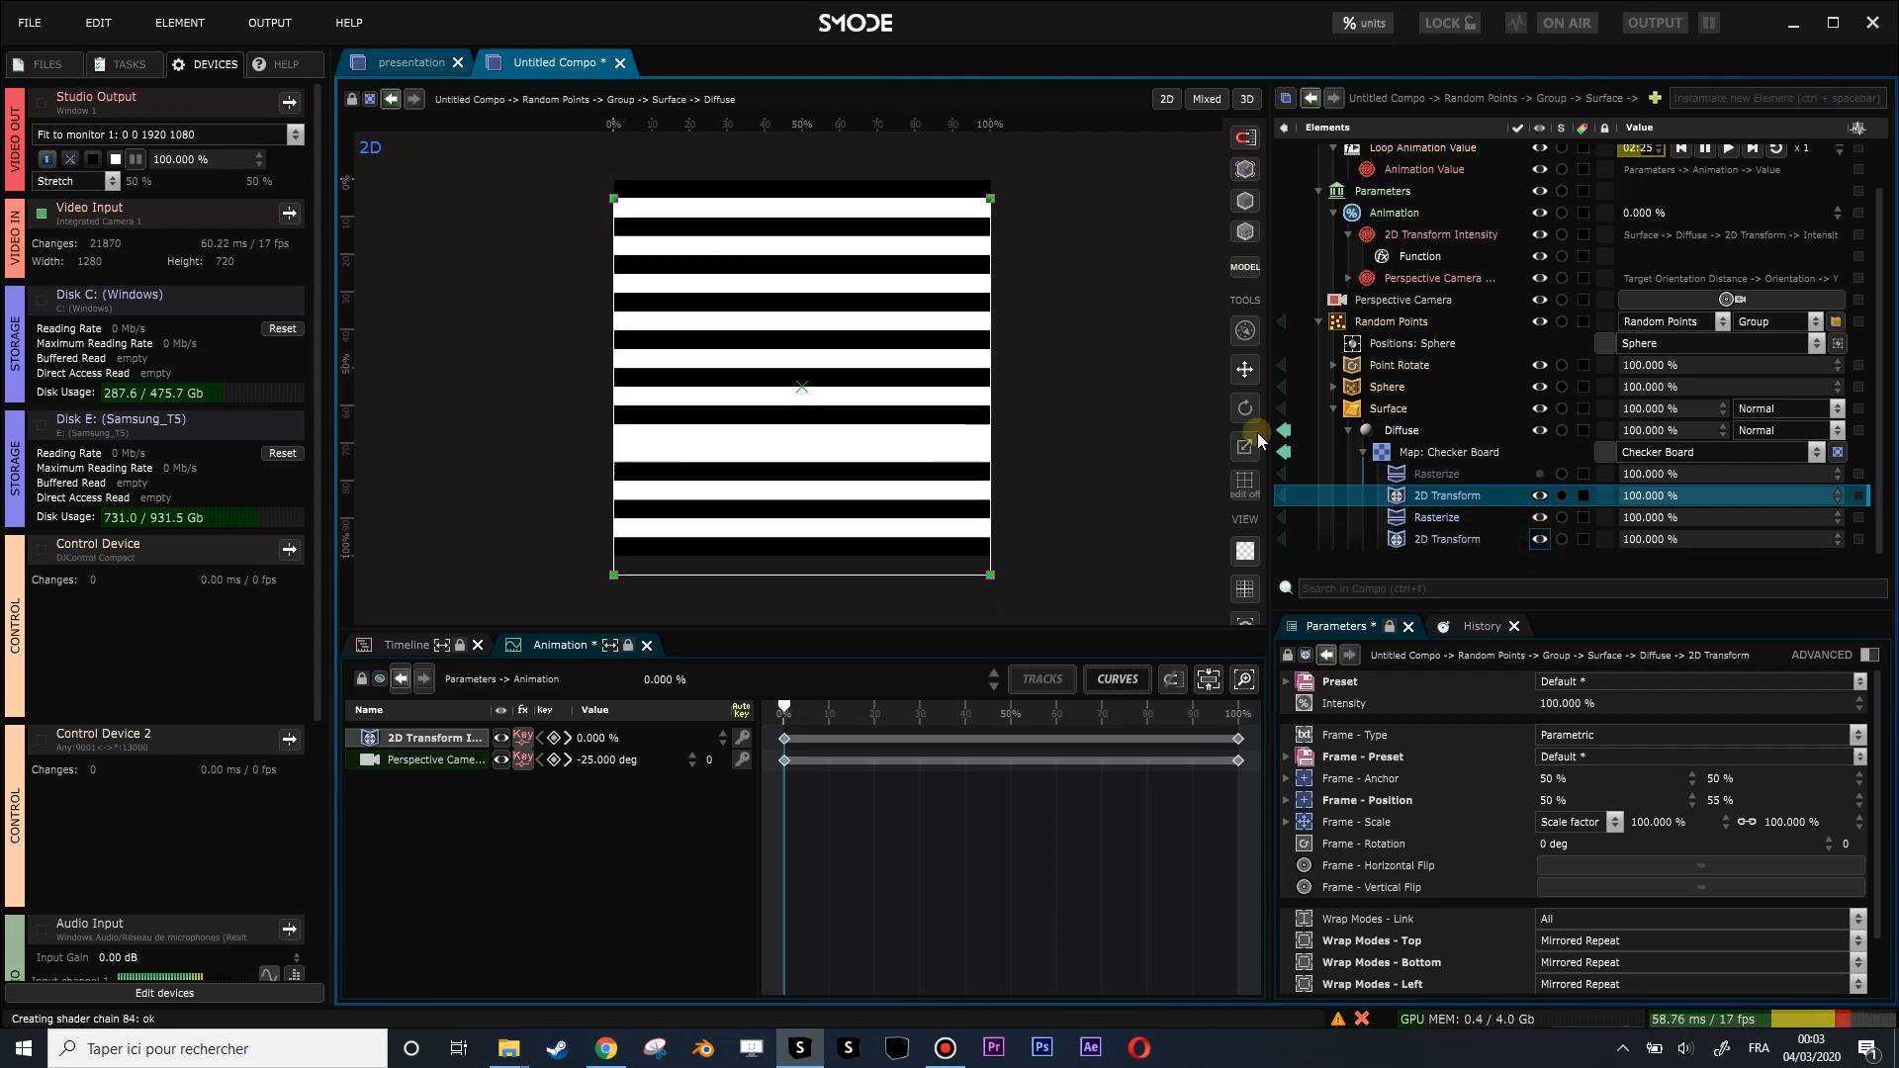
pyautogui.moveTo(1681, 539); pyautogui.dragTo(1682, 653)
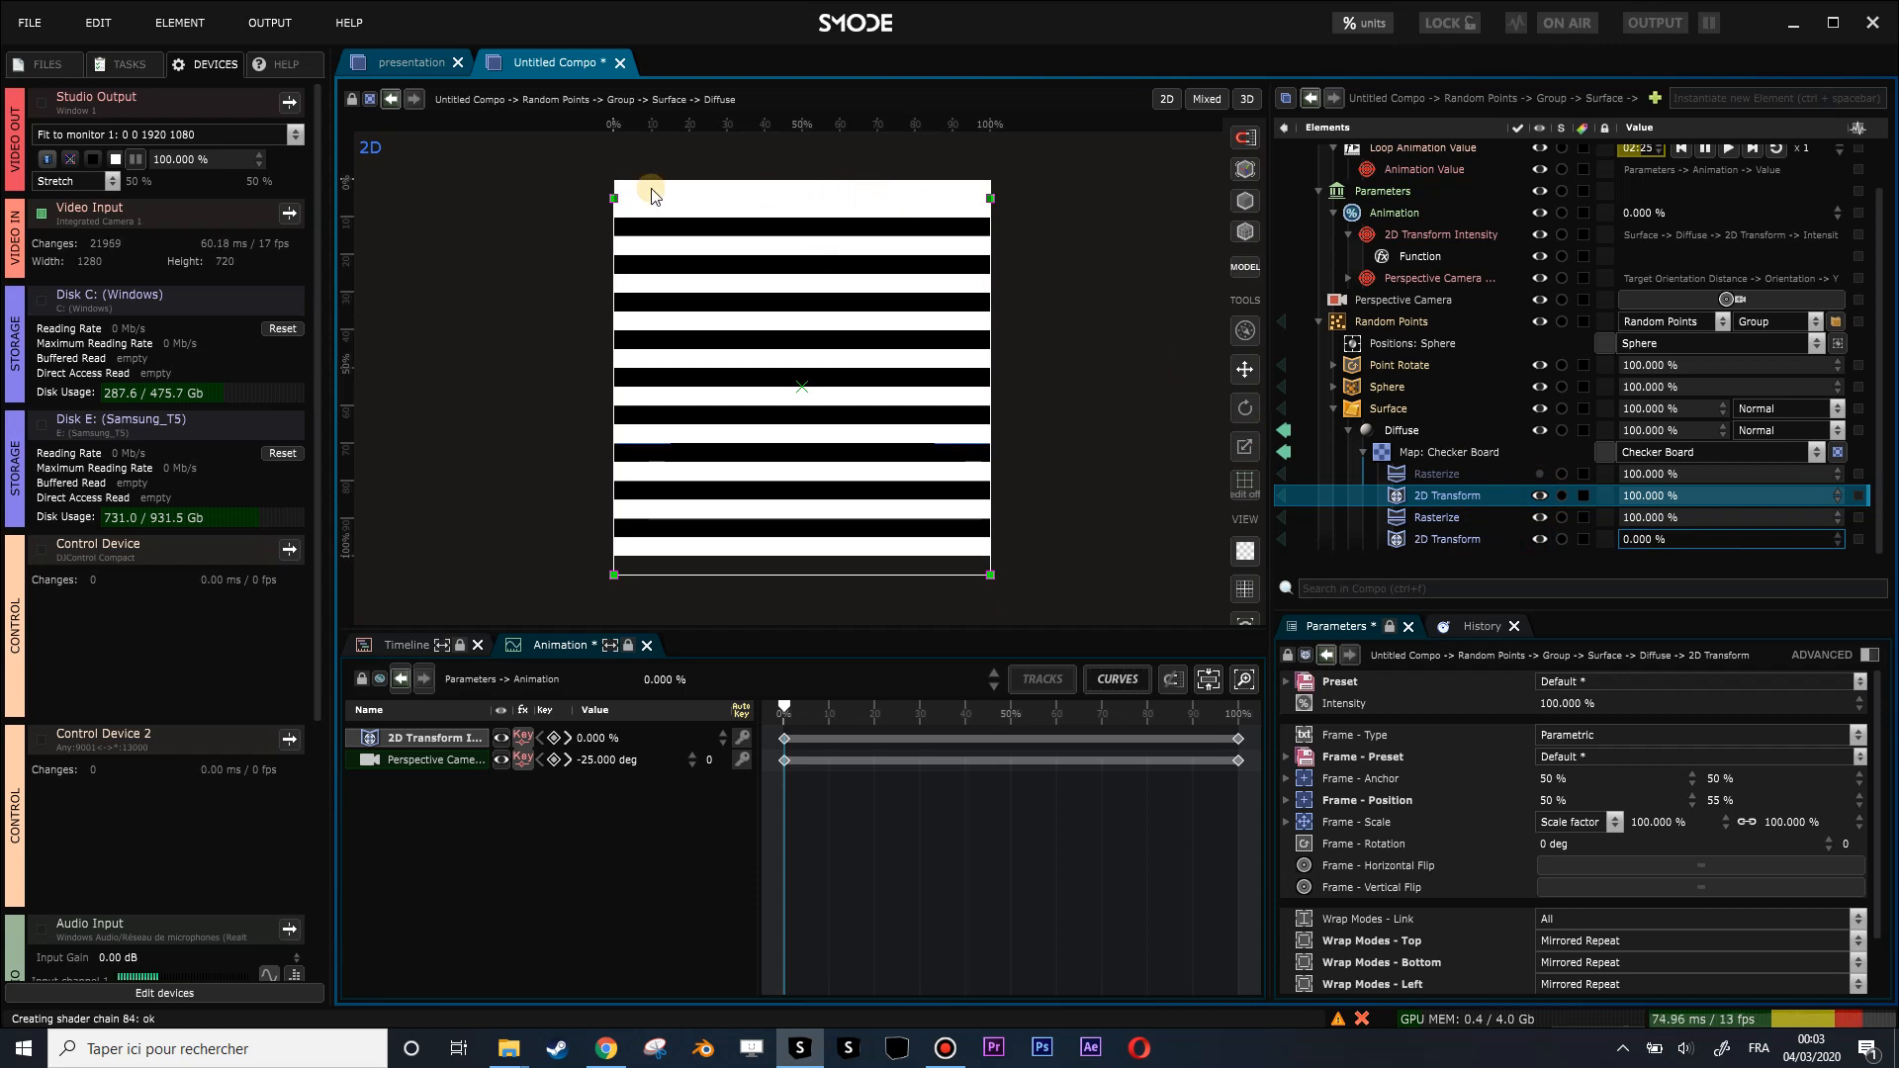
# Raise the lower 2D Transform's intensity to 100 % and play the loop animation with the whole composition shown.
pyautogui.moveTo(1706, 543); pyautogui.dragTo(1706, 440)
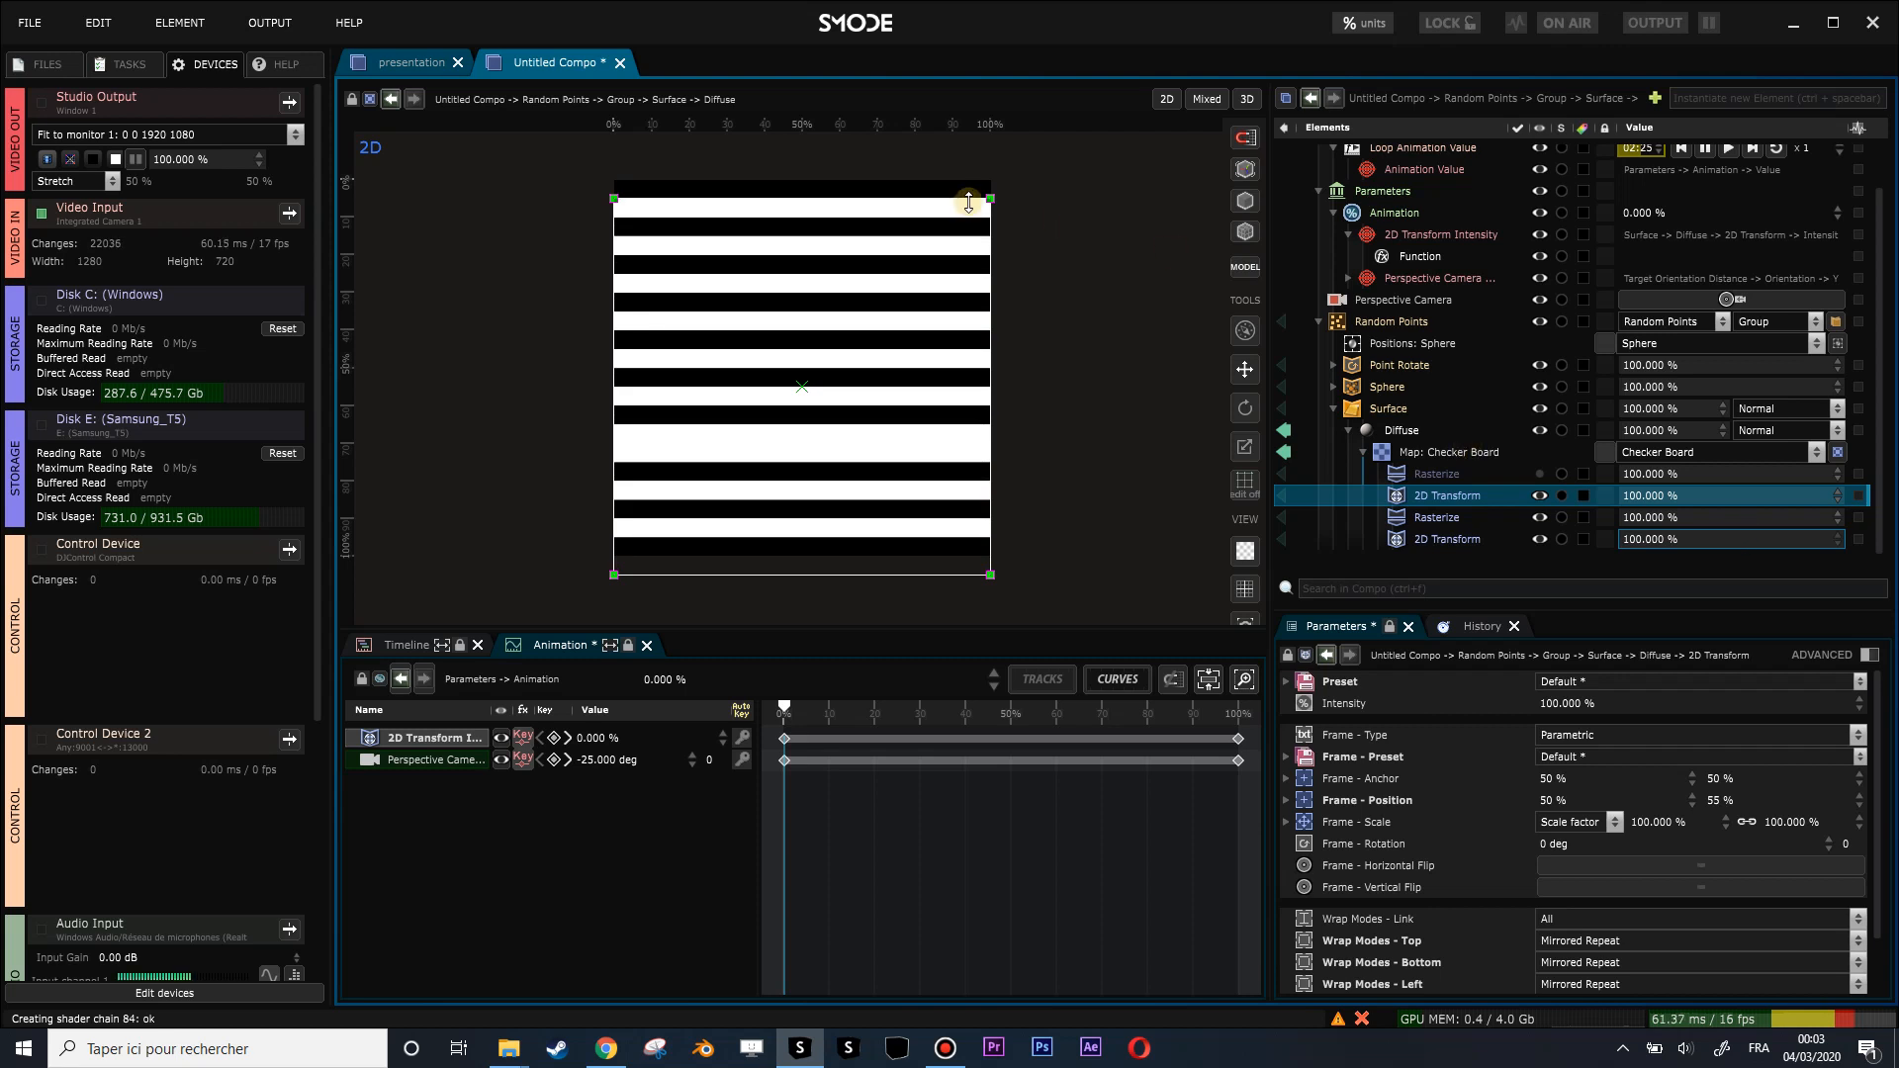
pyautogui.click(1285, 437)
pyautogui.scroll(1, 1664, 295)
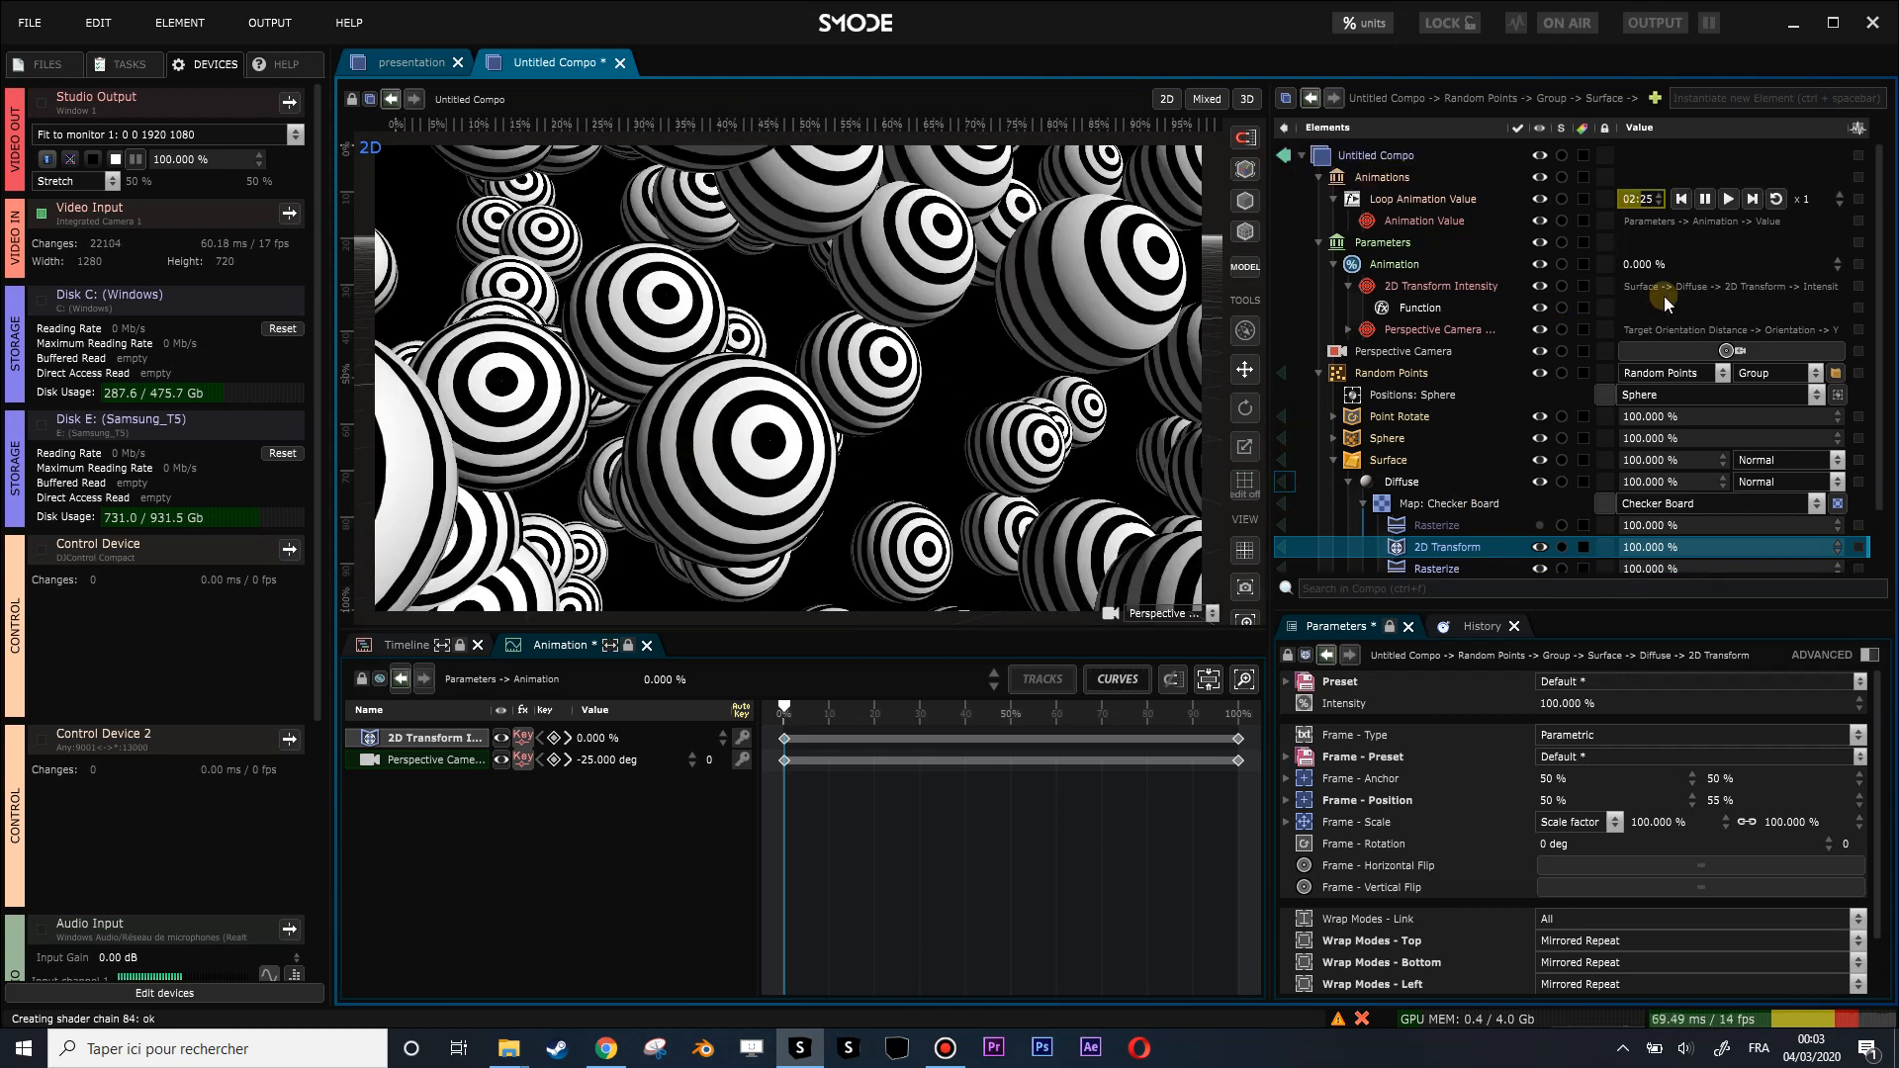
pyautogui.click(1725, 200)
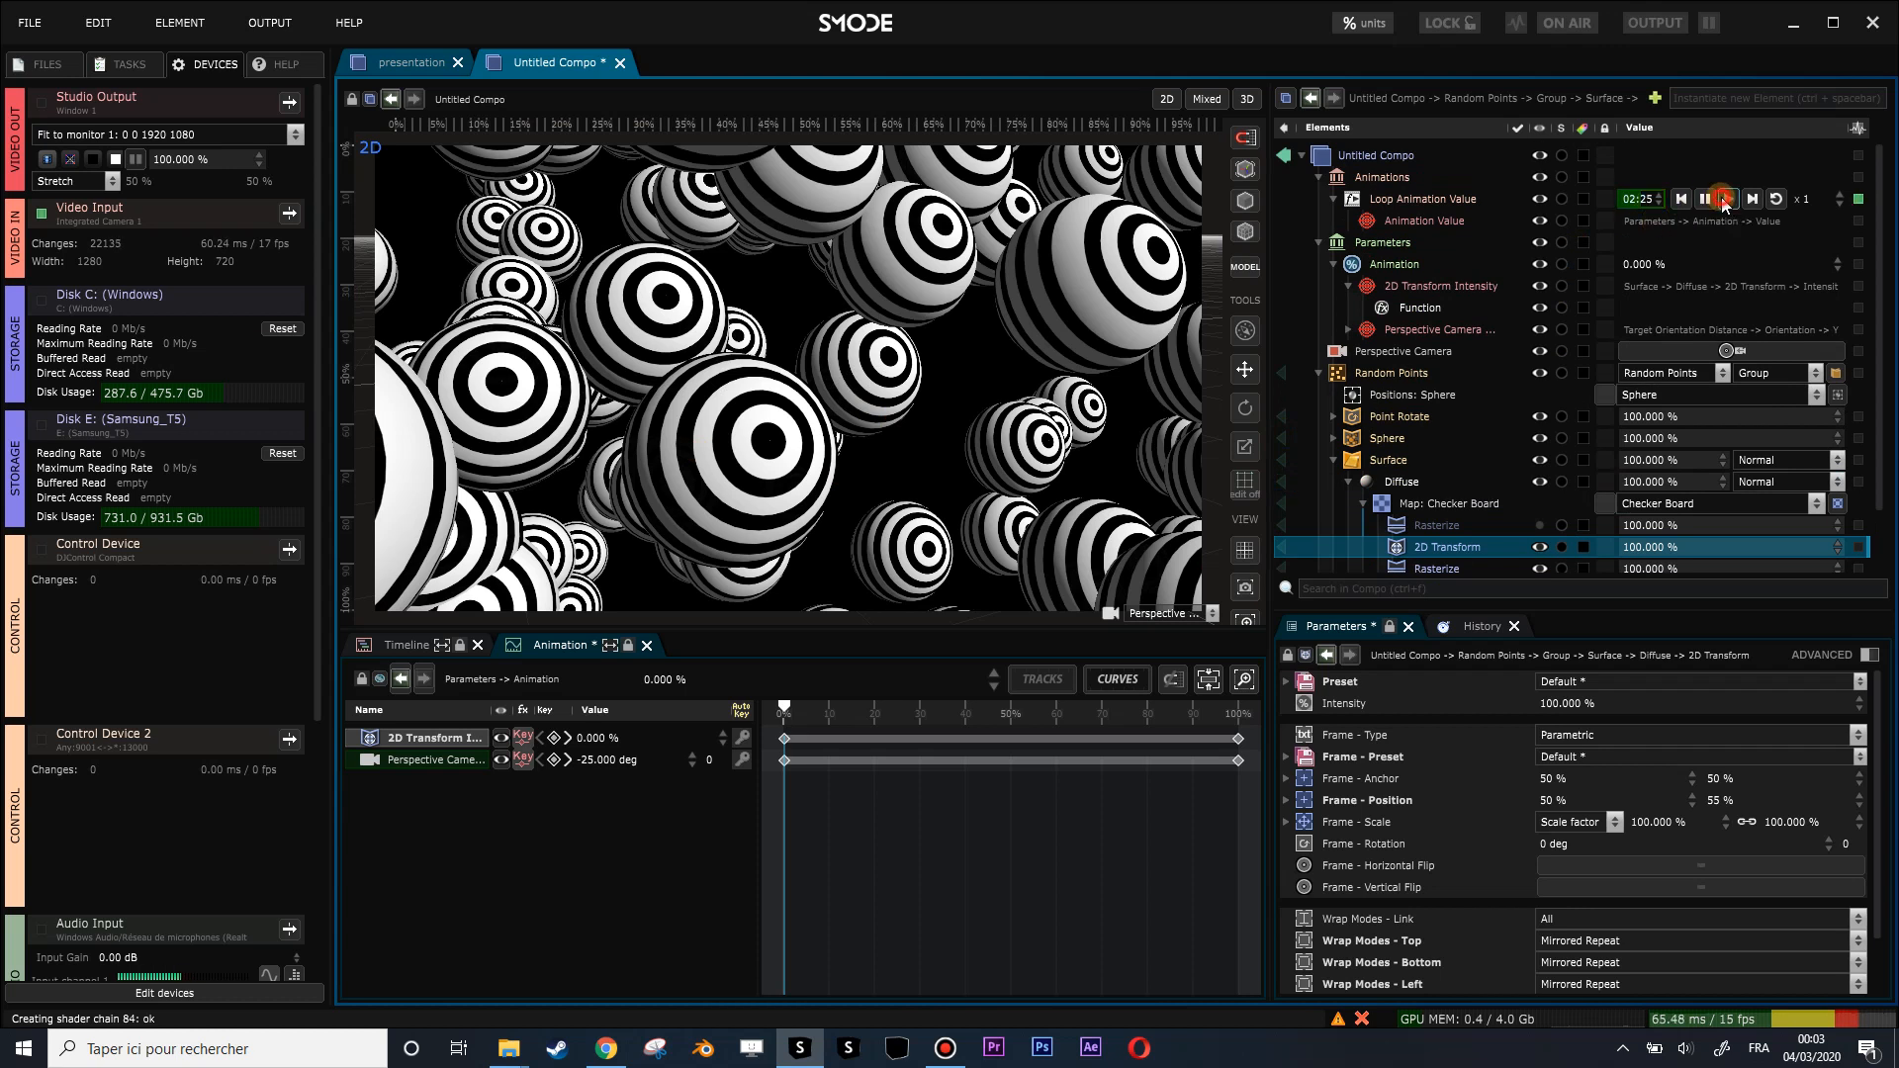
pyautogui.scroll(-3, 908, 307)
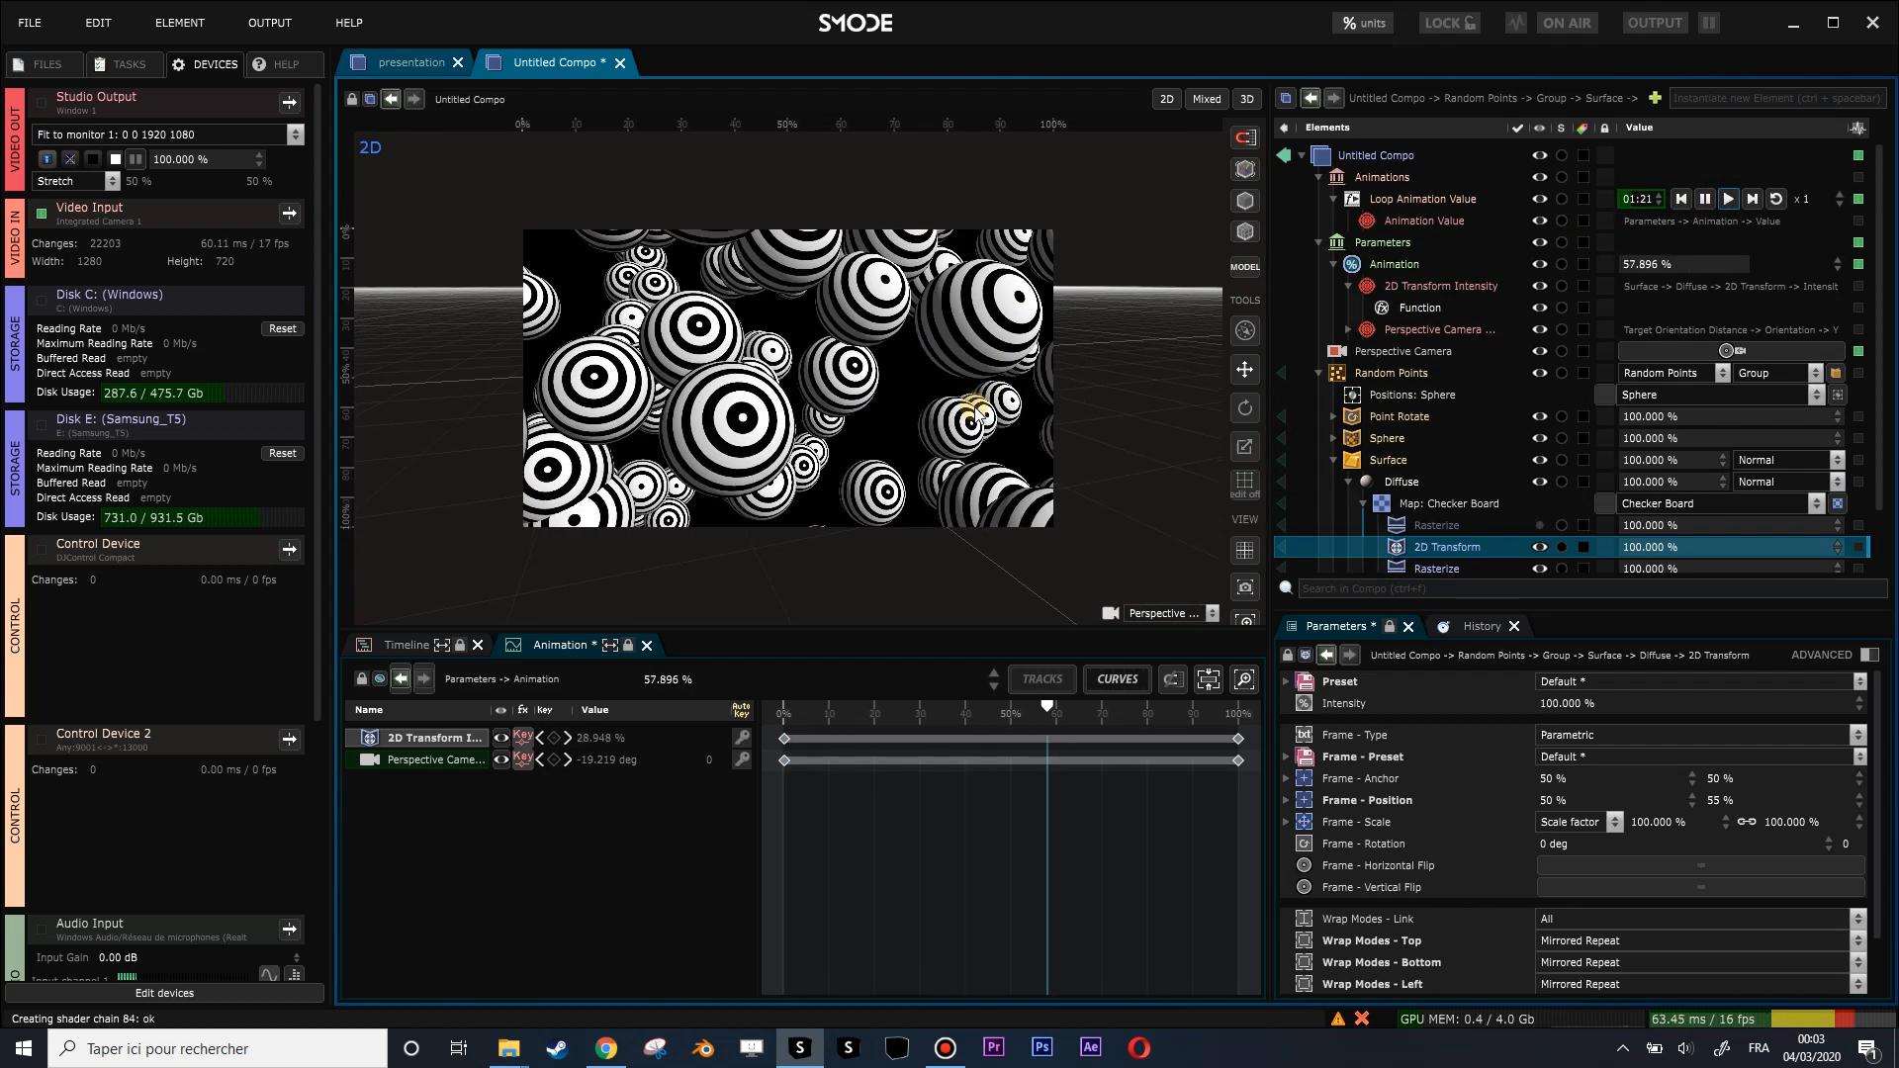
# Set the Surface renderer's Auto Illuminate to 100 %.
pyautogui.click(1333, 461)
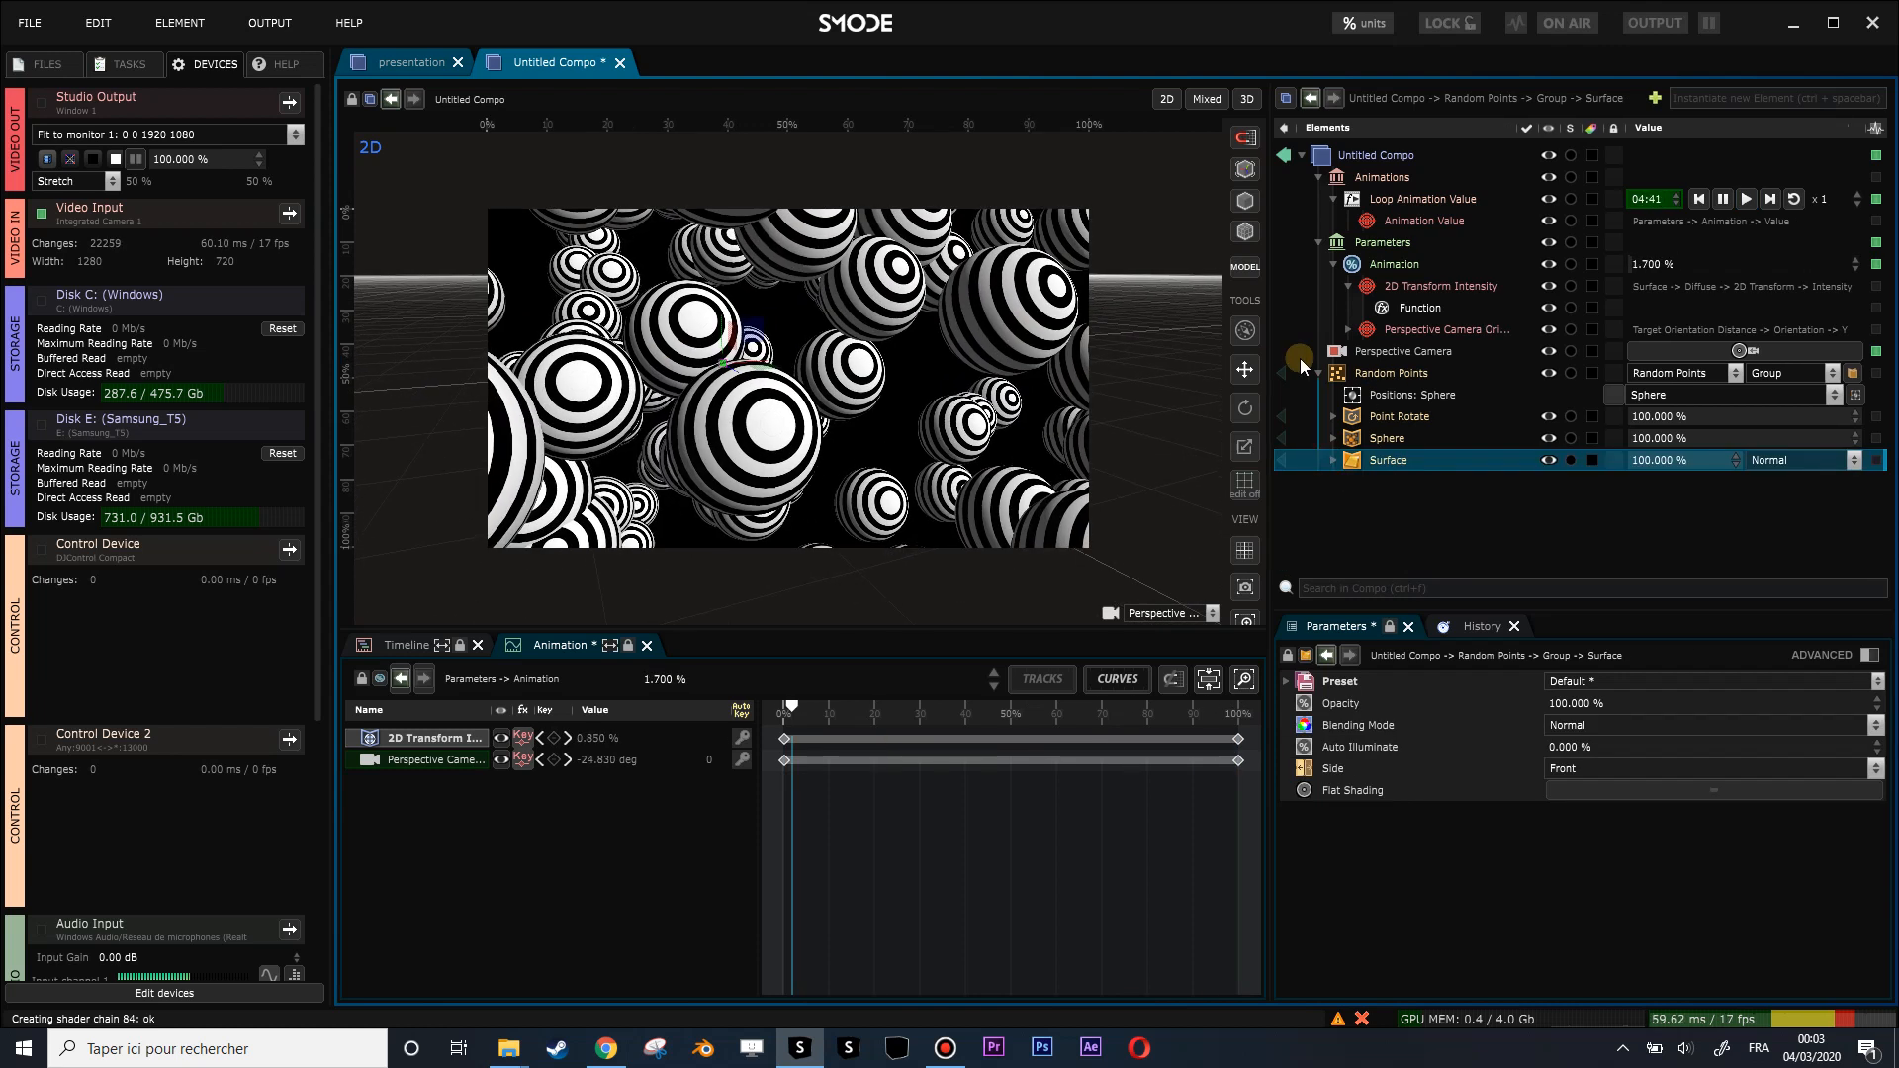
pyautogui.rightClick(1359, 373)
pyautogui.click(1391, 460)
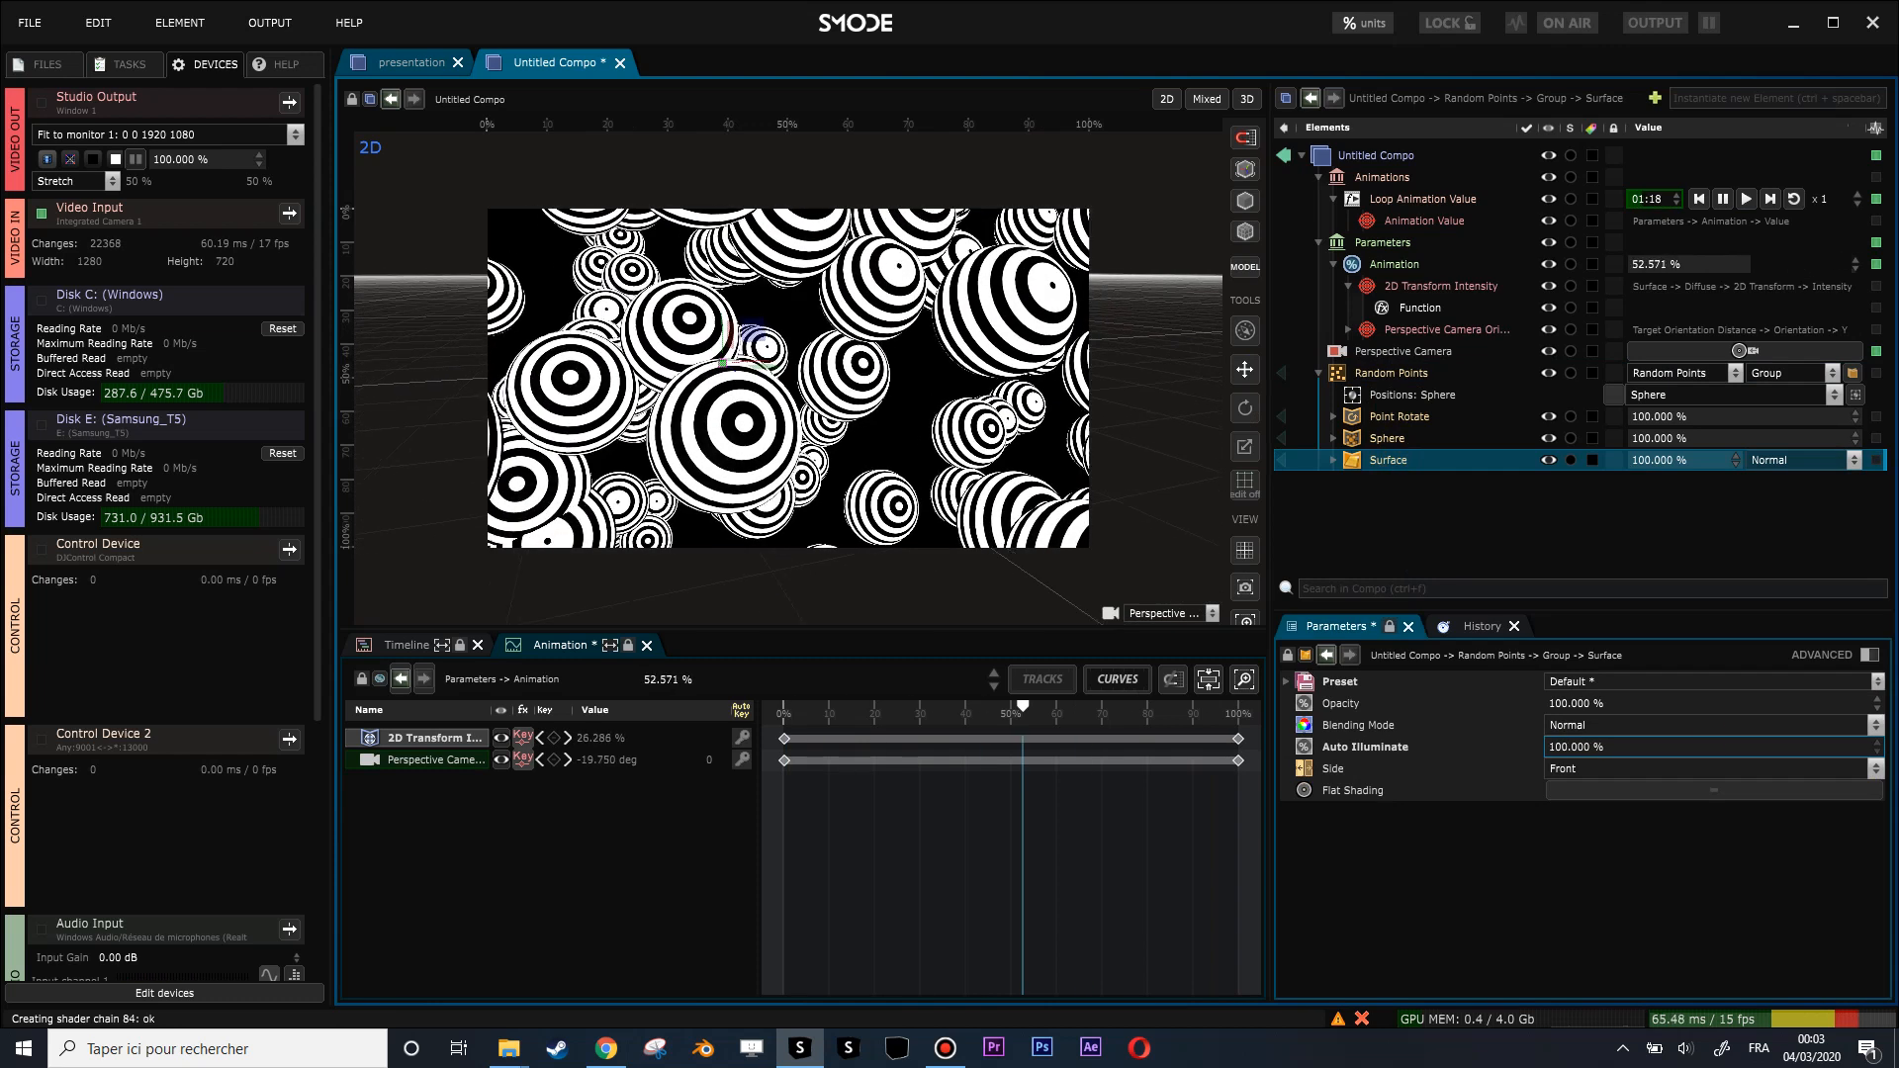
pyautogui.scroll(2, 966, 521)
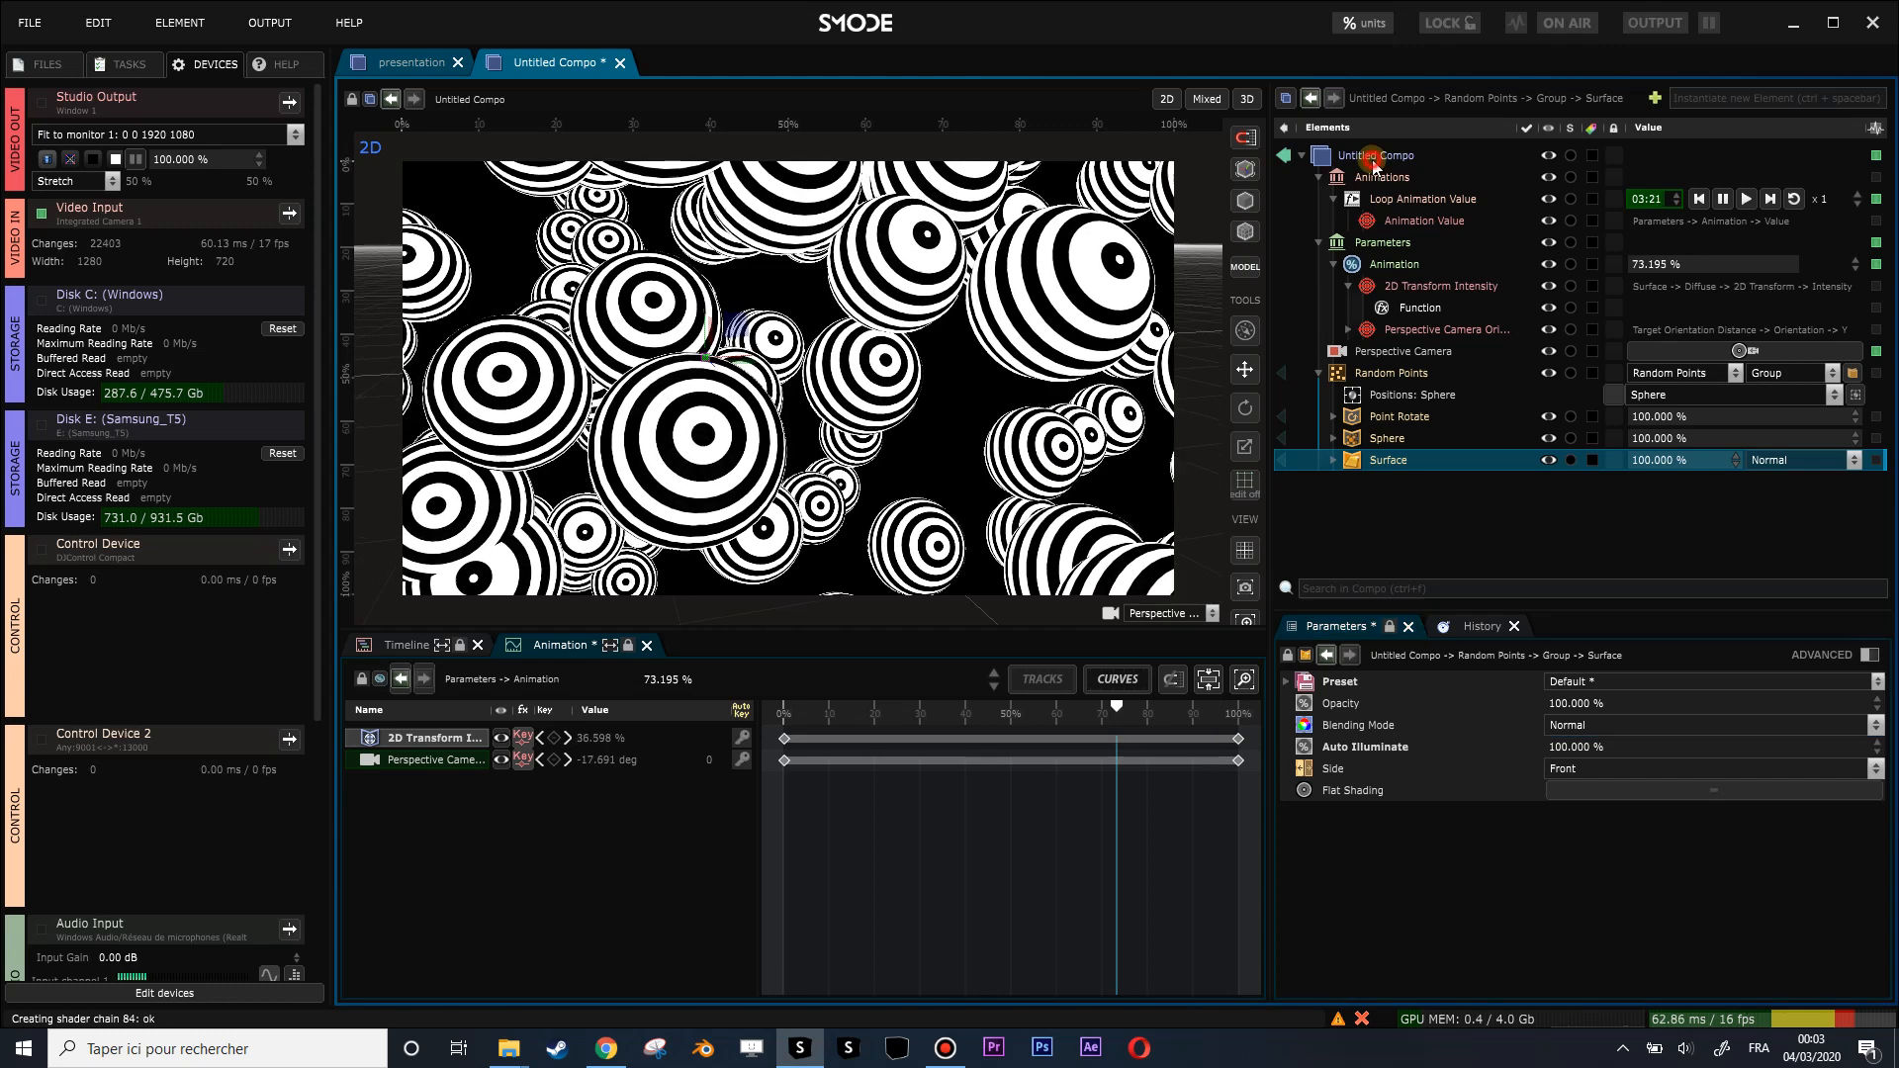
# Set the composition's Quality - Multi Sampling to 8.
pyautogui.click(1375, 157)
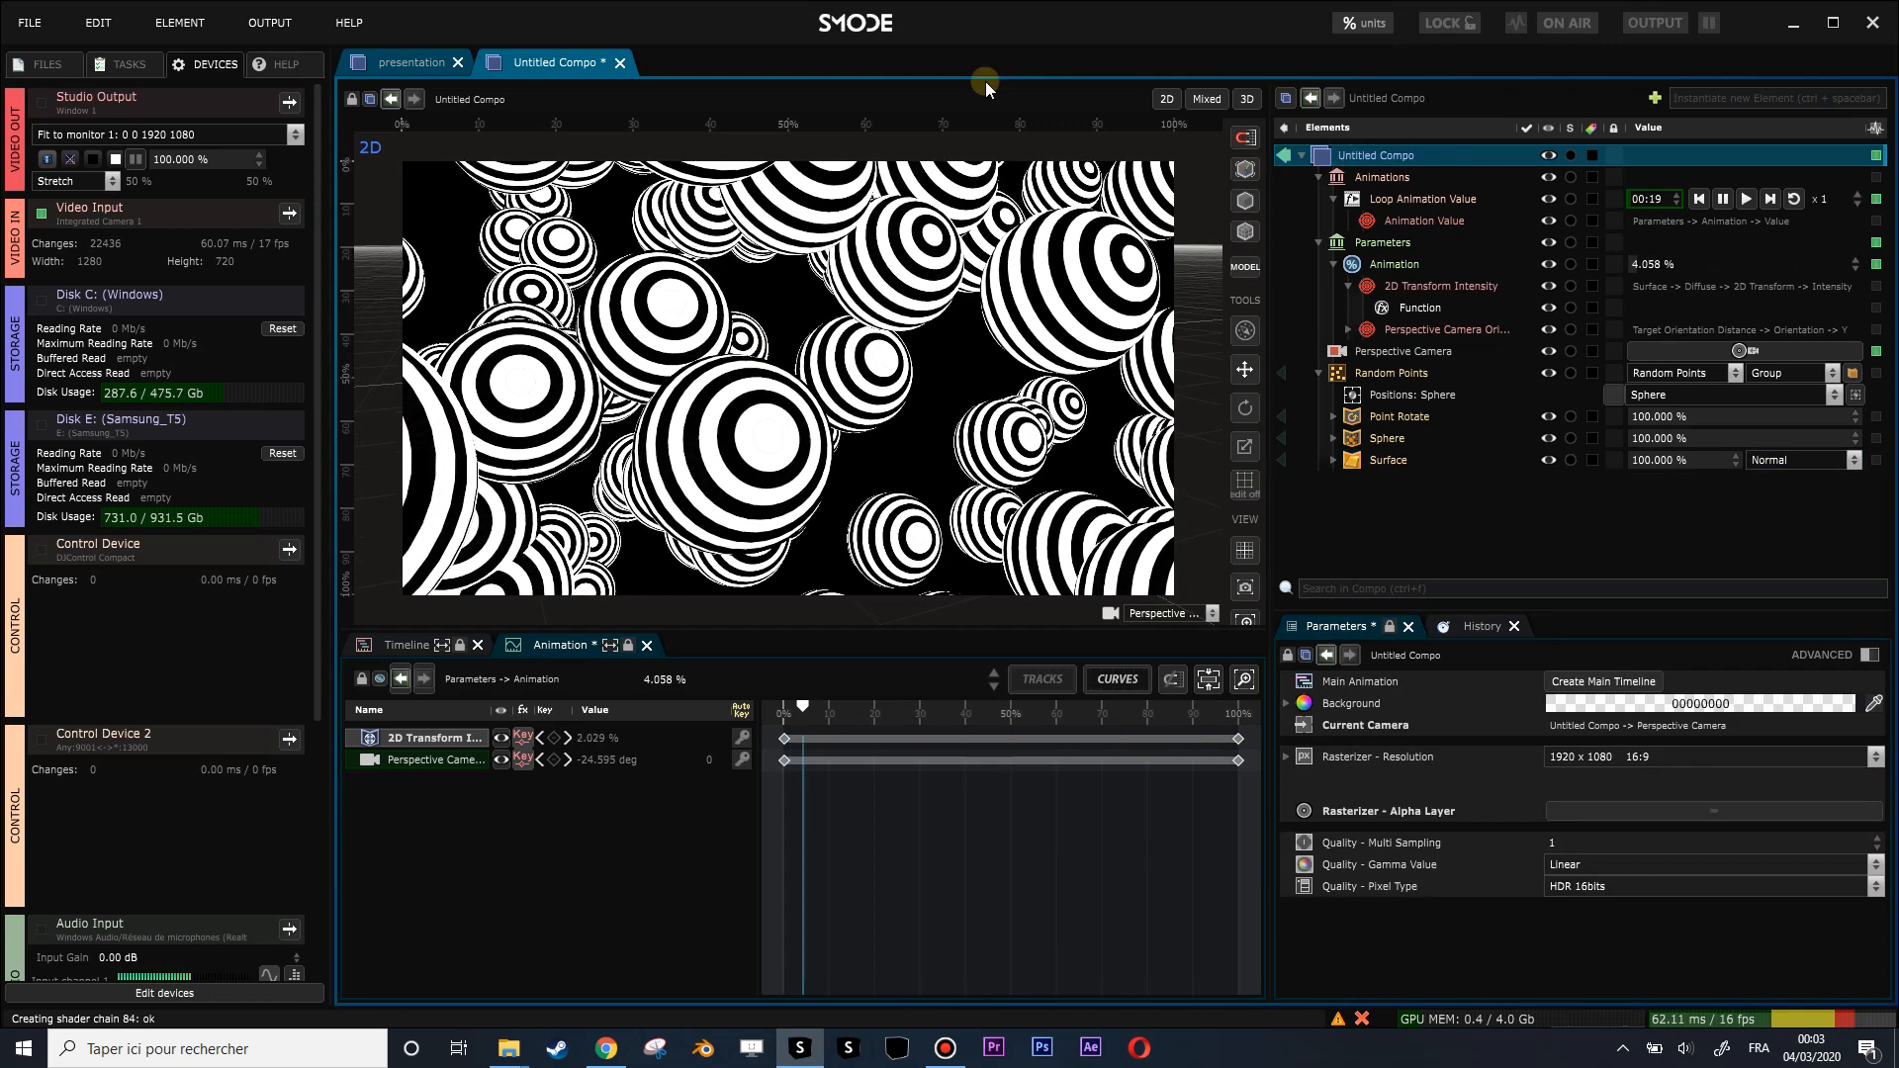
pyautogui.doubleClick(1587, 843)
pyautogui.write('8')
pyautogui.press('Return')
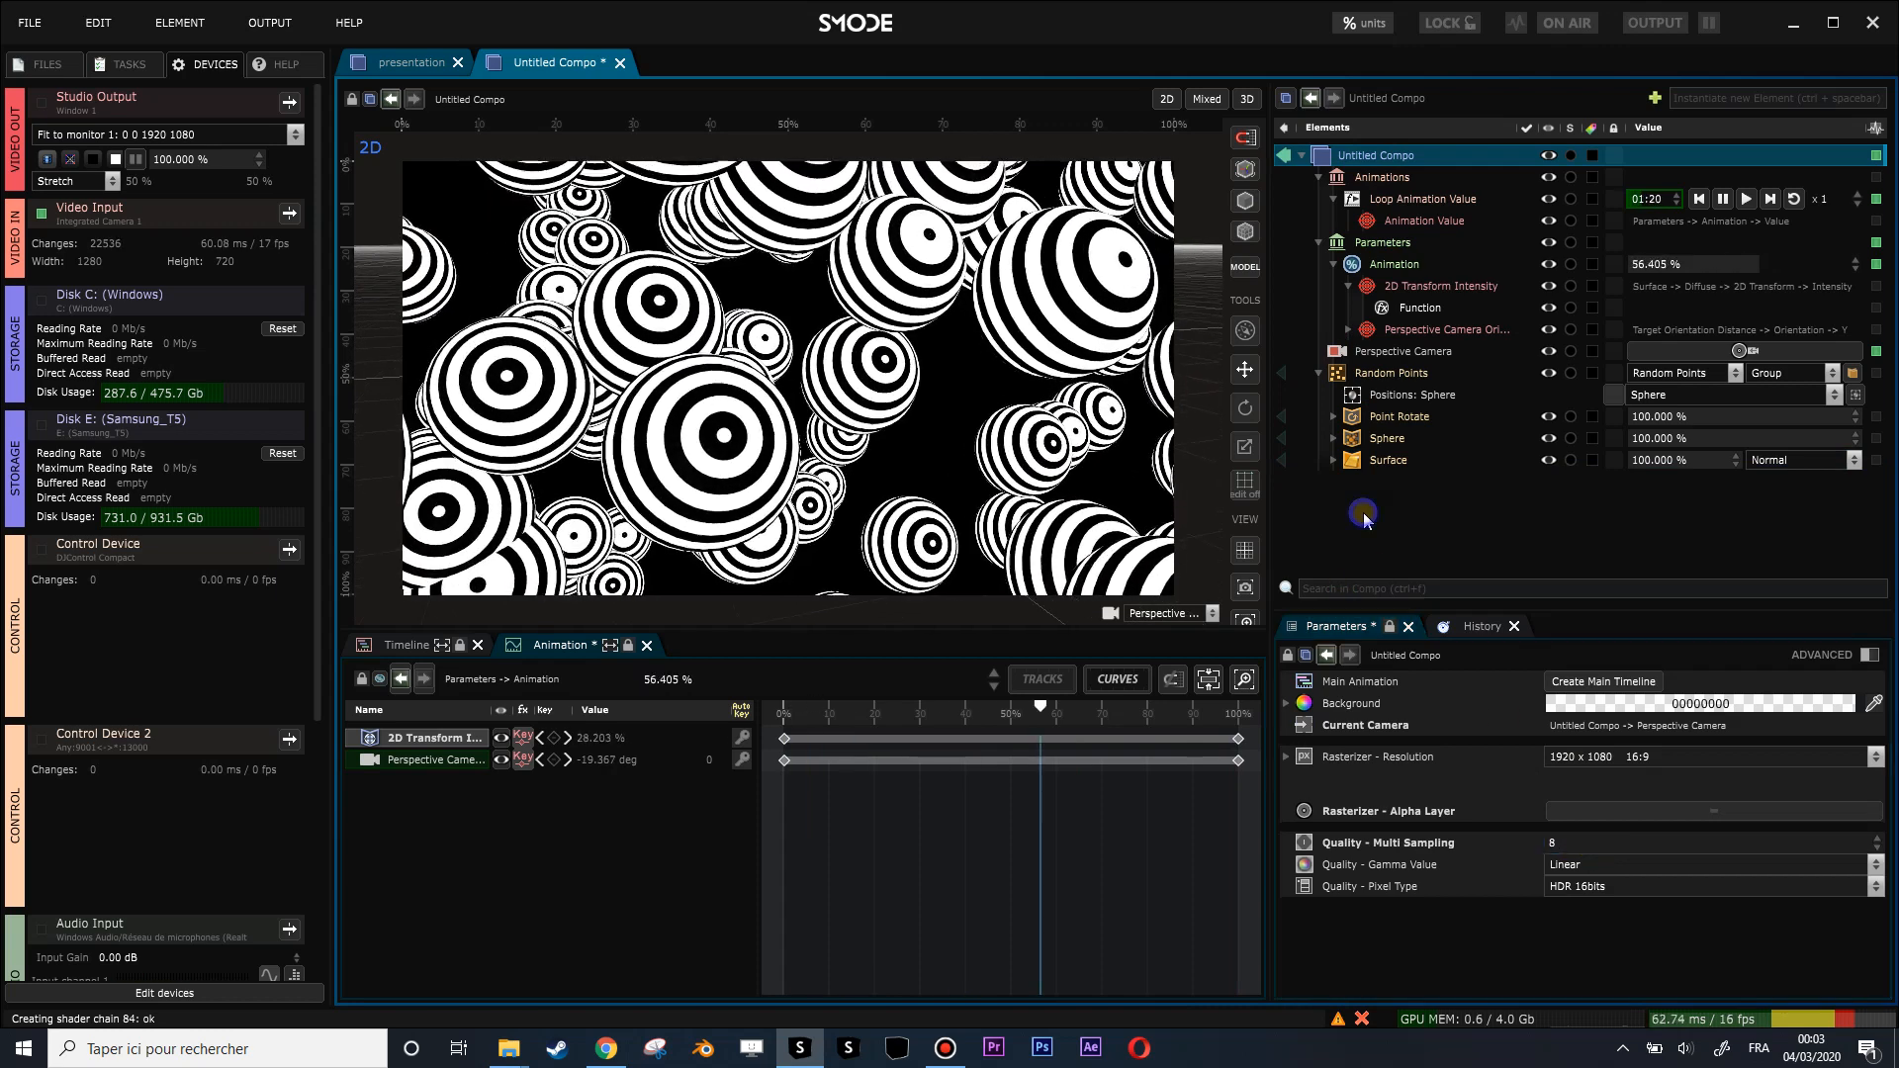
# Add a second Diffuse component to the Surface and set its Uniform map colour to black (000000FF).
pyautogui.rightClick(1343, 554)
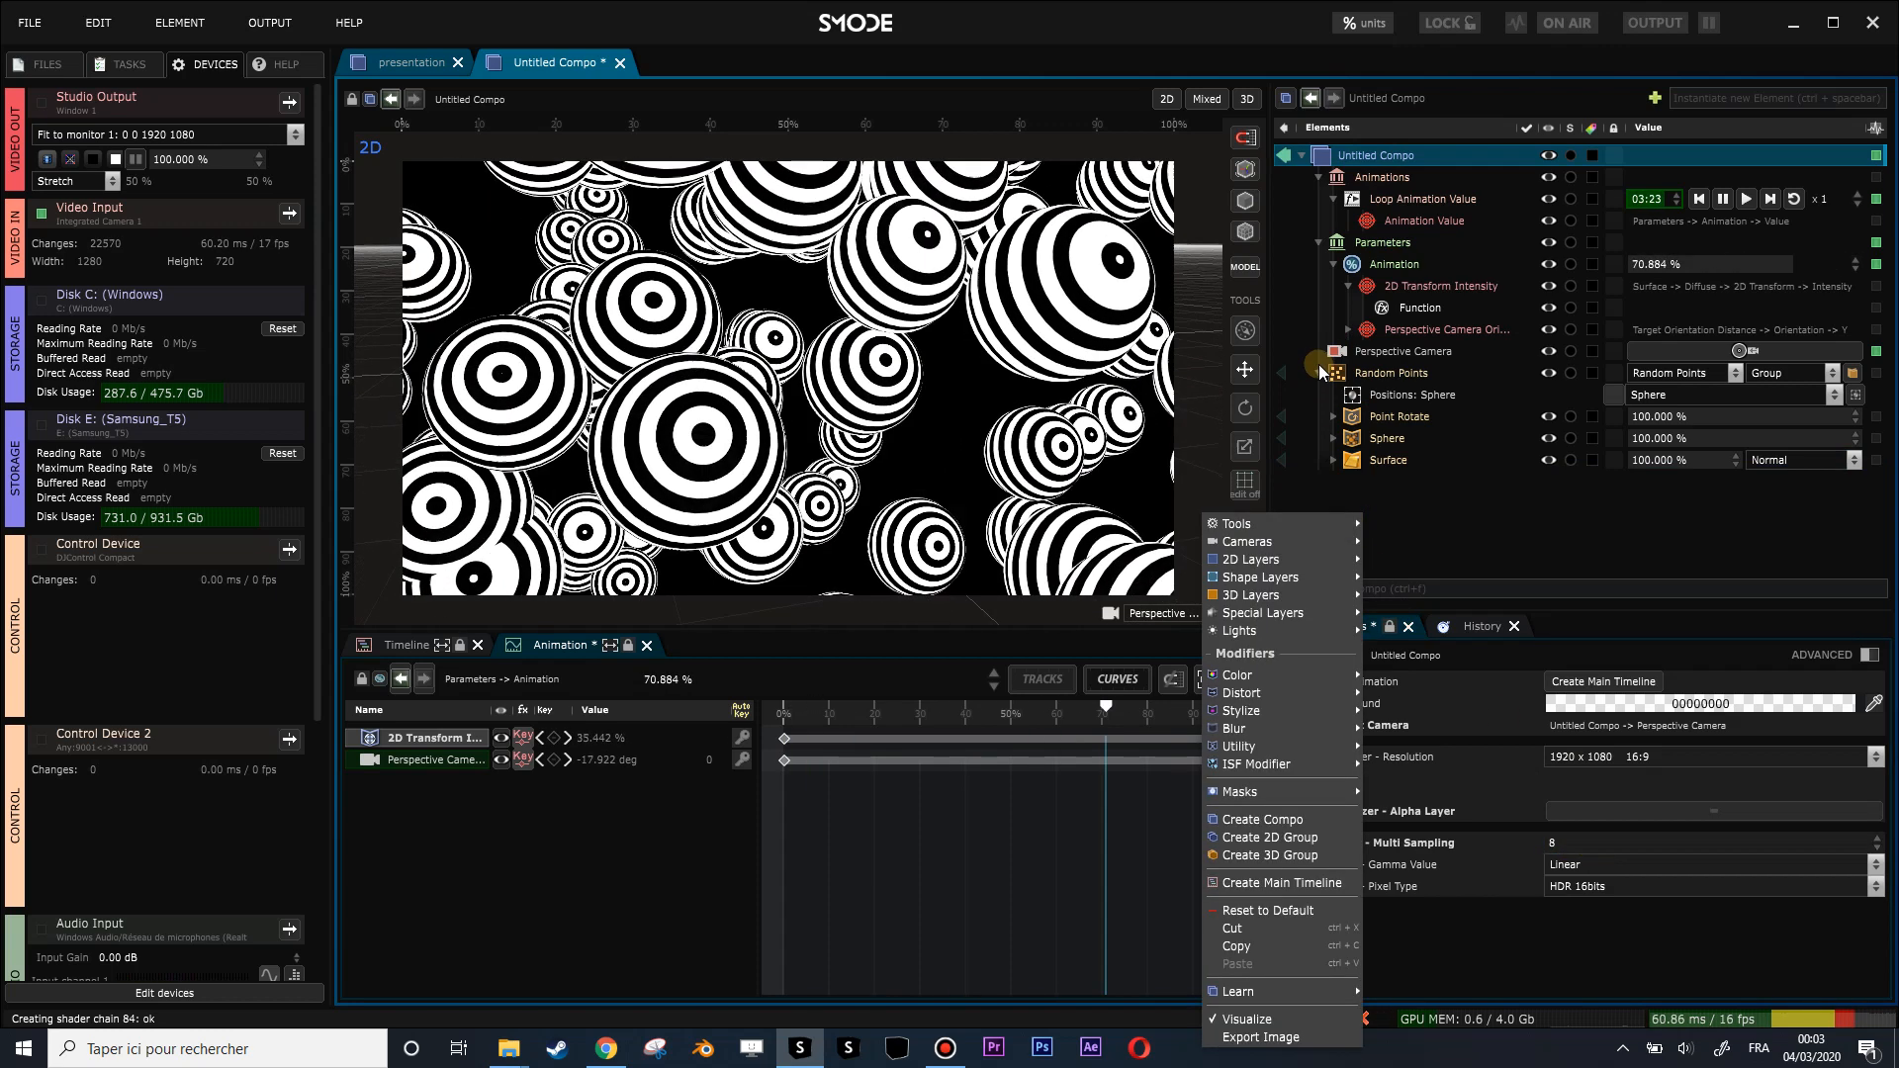
pyautogui.rightClick(1336, 373)
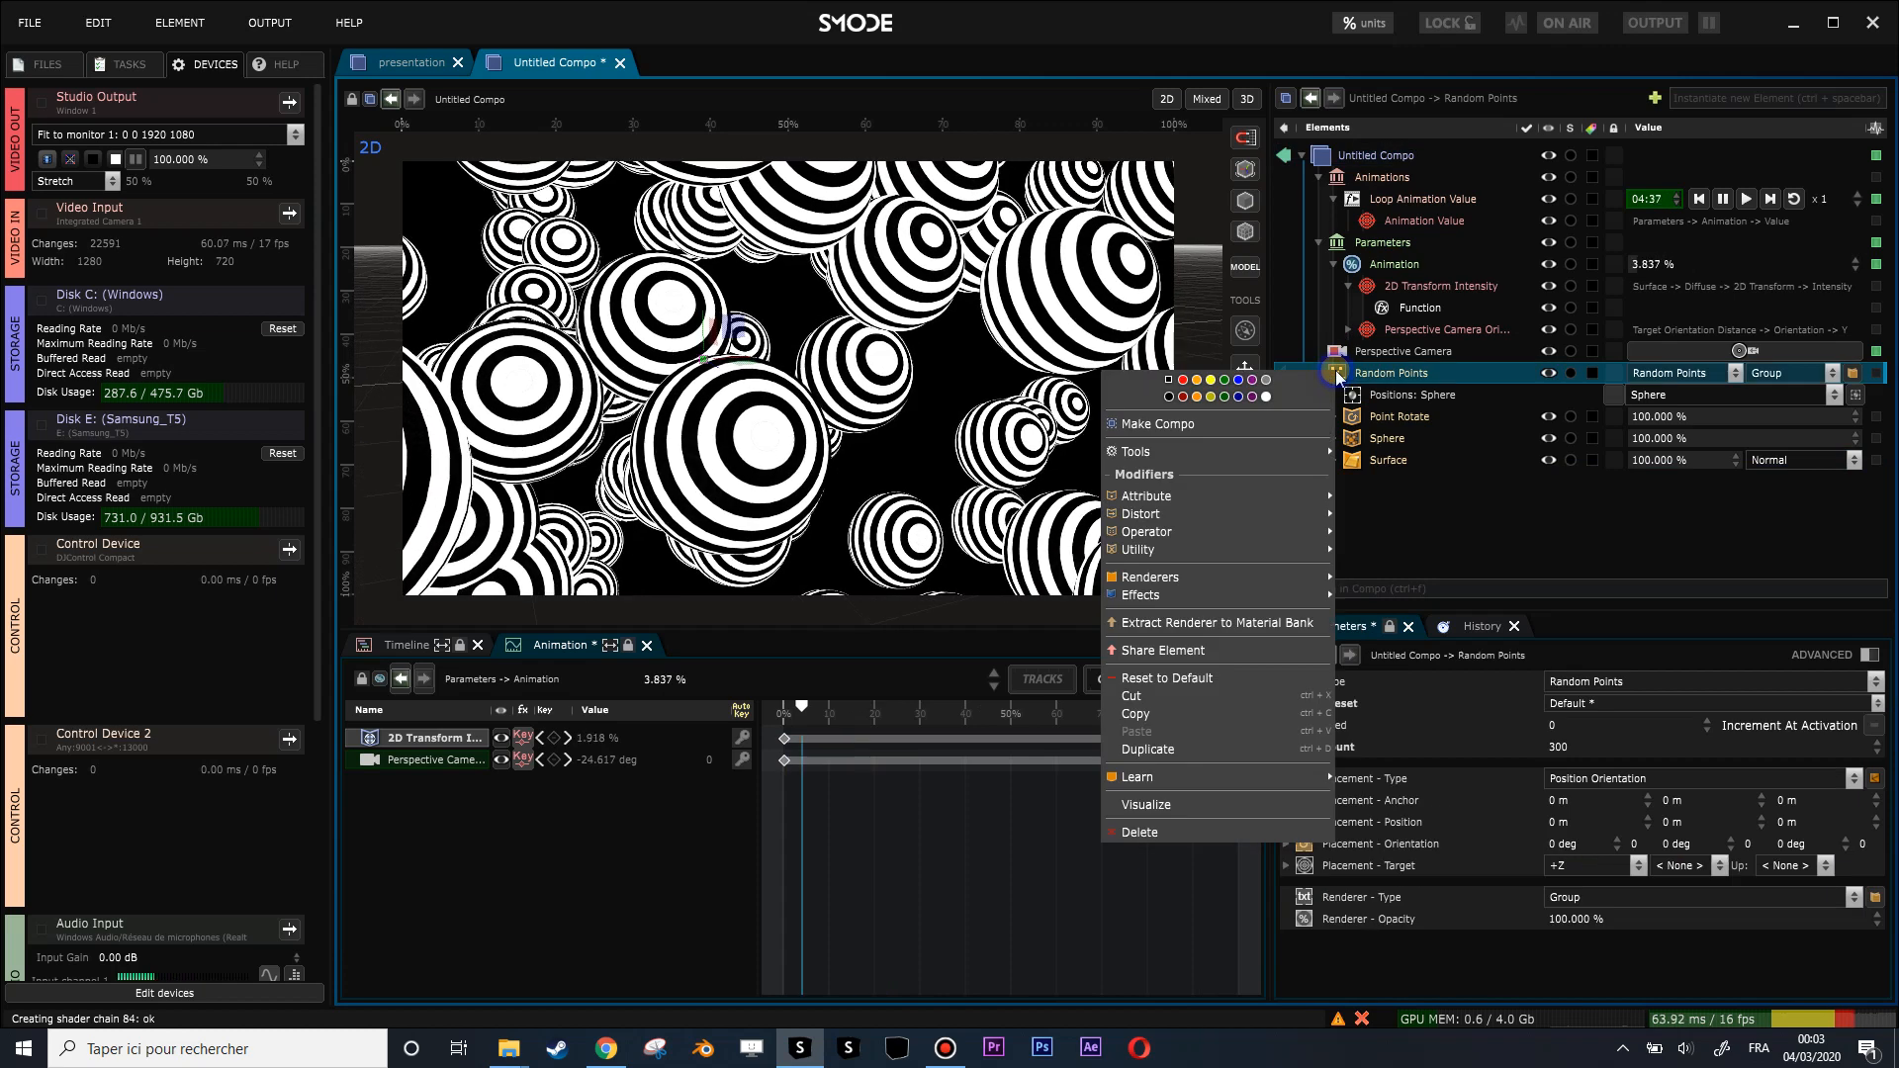
pyautogui.click(1357, 466)
pyautogui.click(1332, 459)
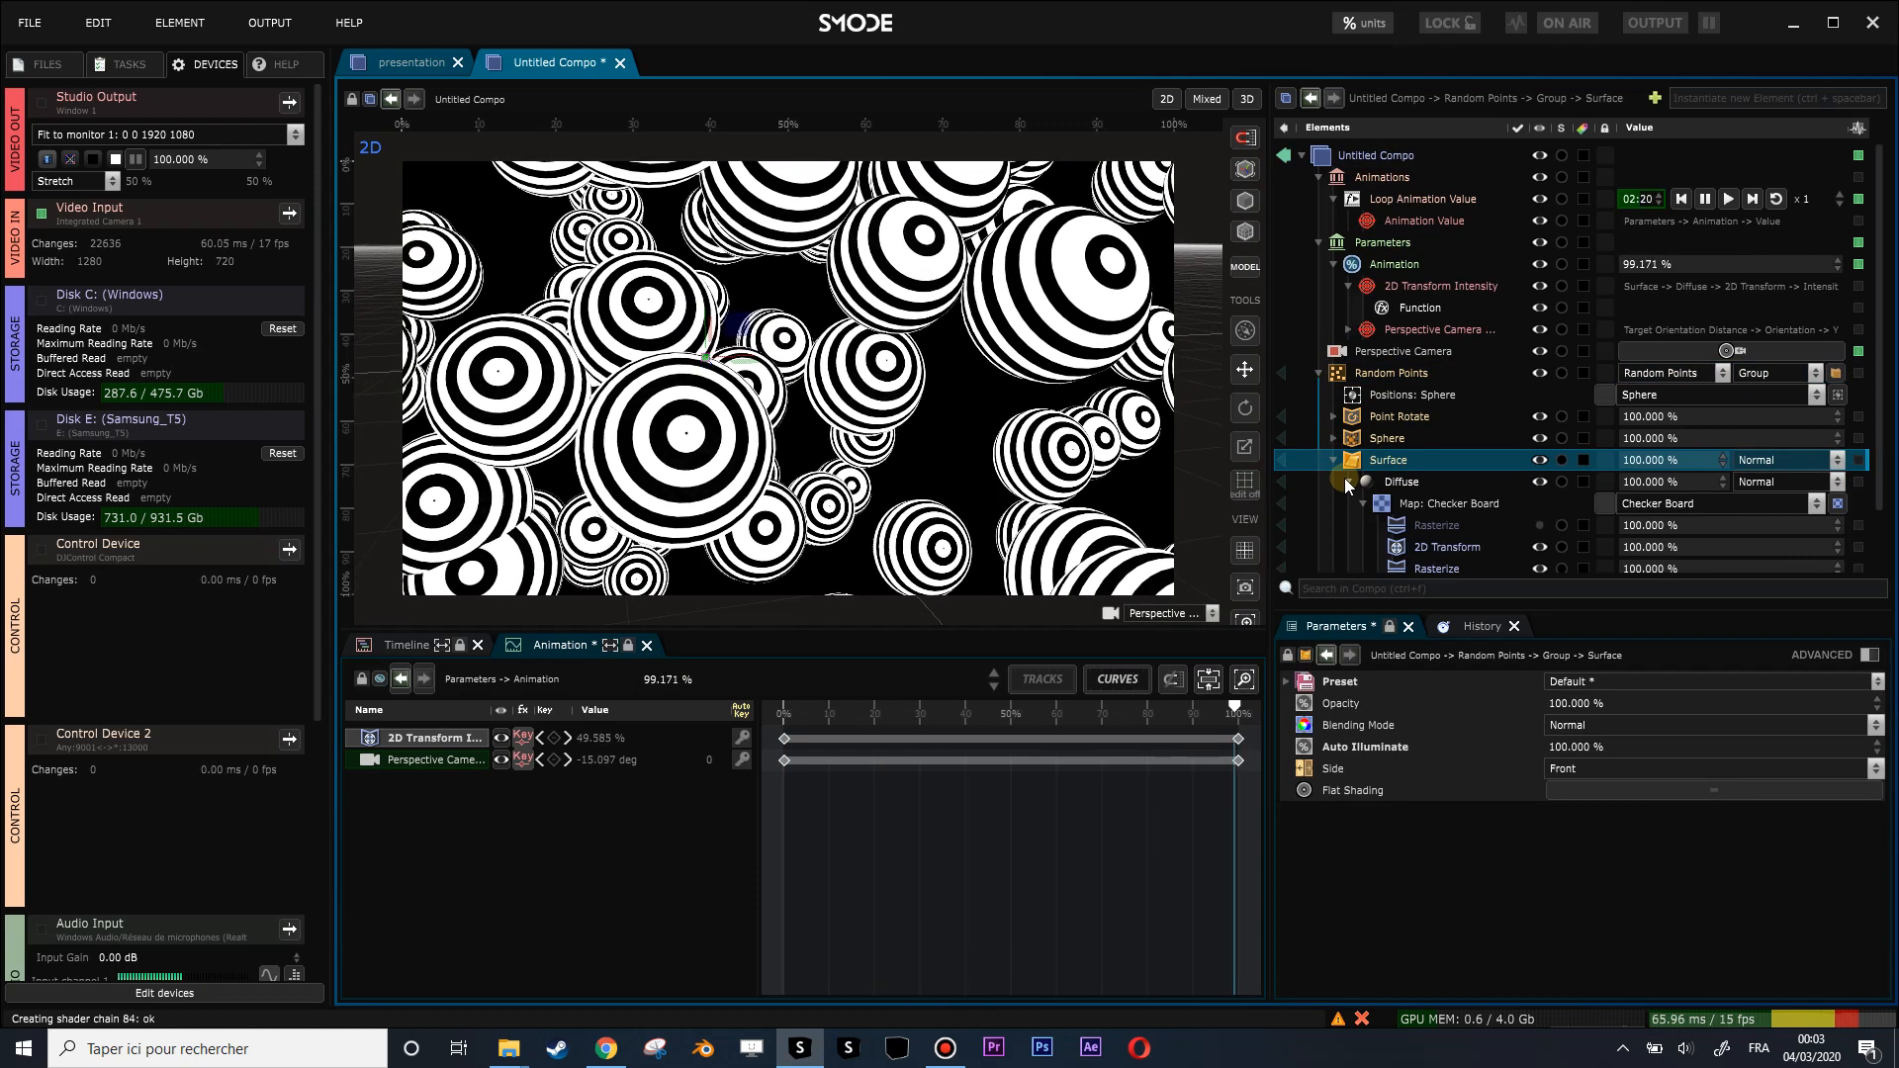
pyautogui.click(1349, 481)
pyautogui.rightClick(1372, 460)
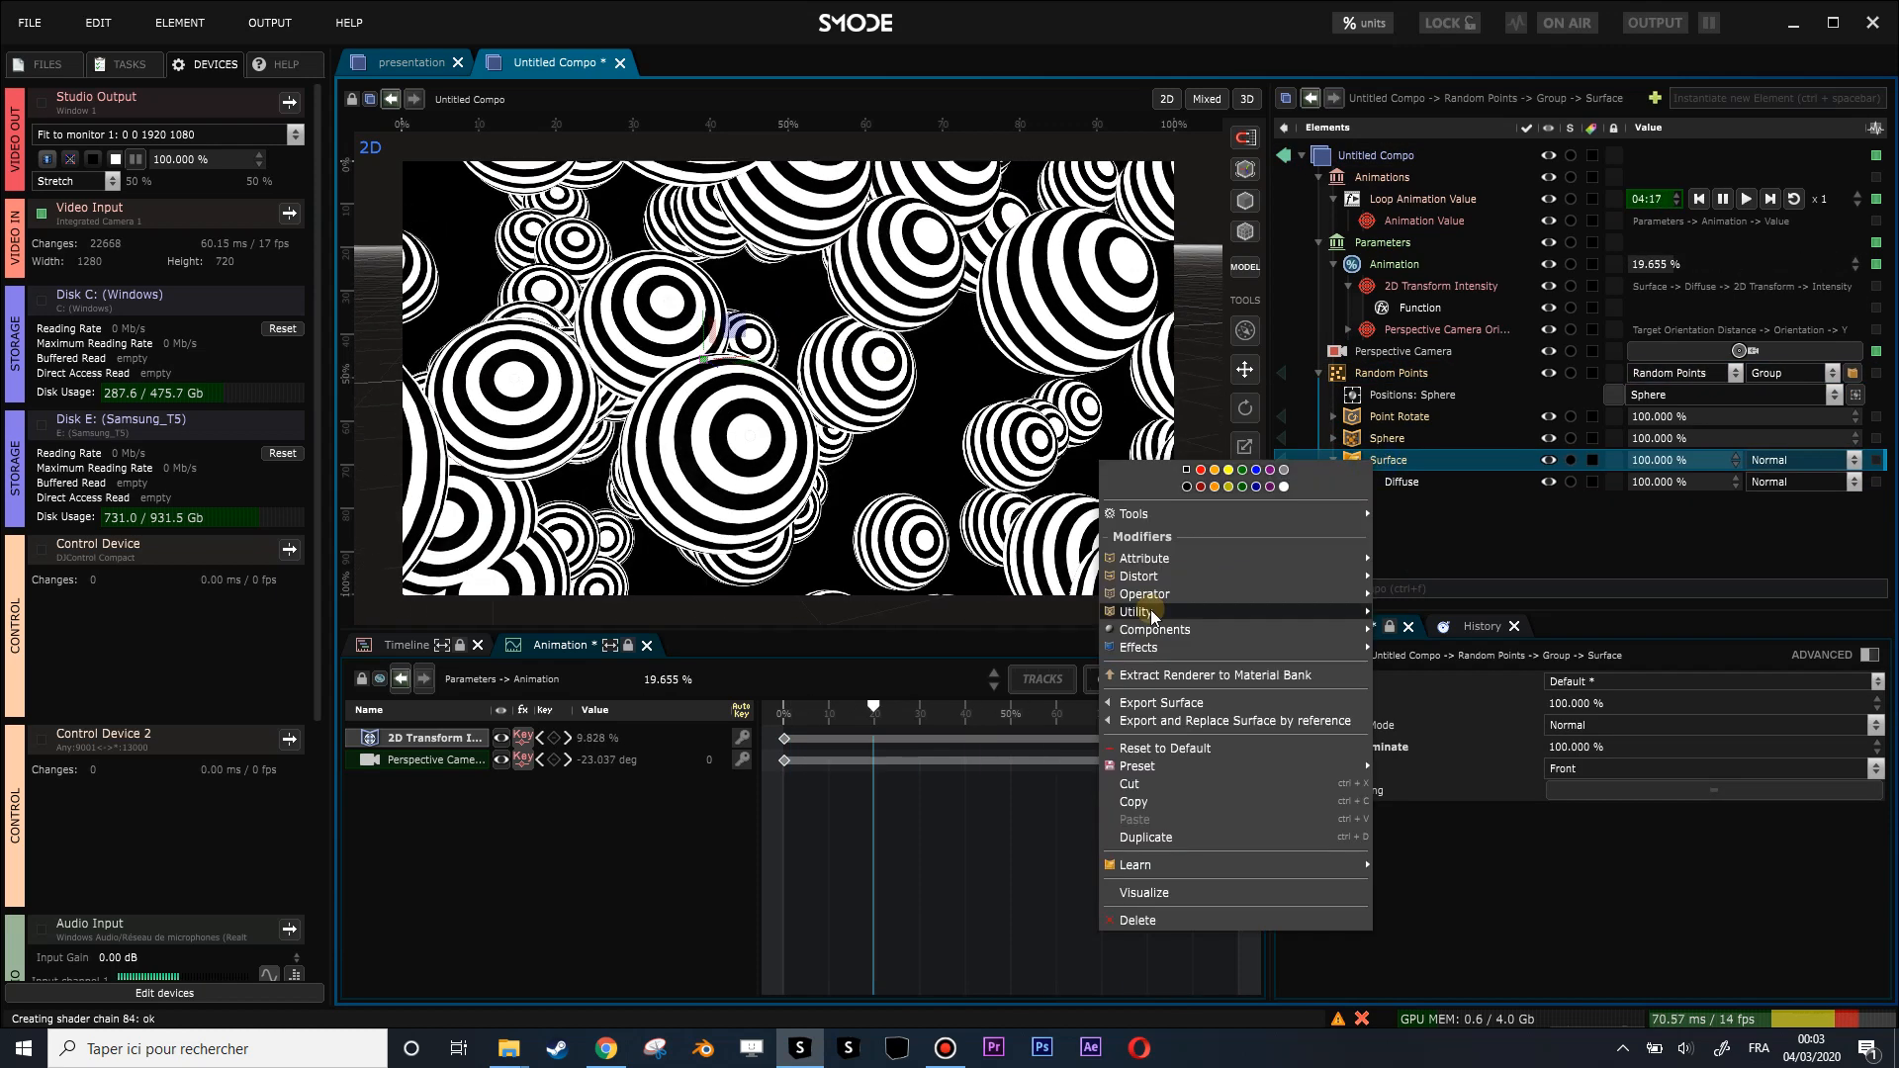
pyautogui.moveTo(1252, 637)
pyautogui.moveTo(1321, 629)
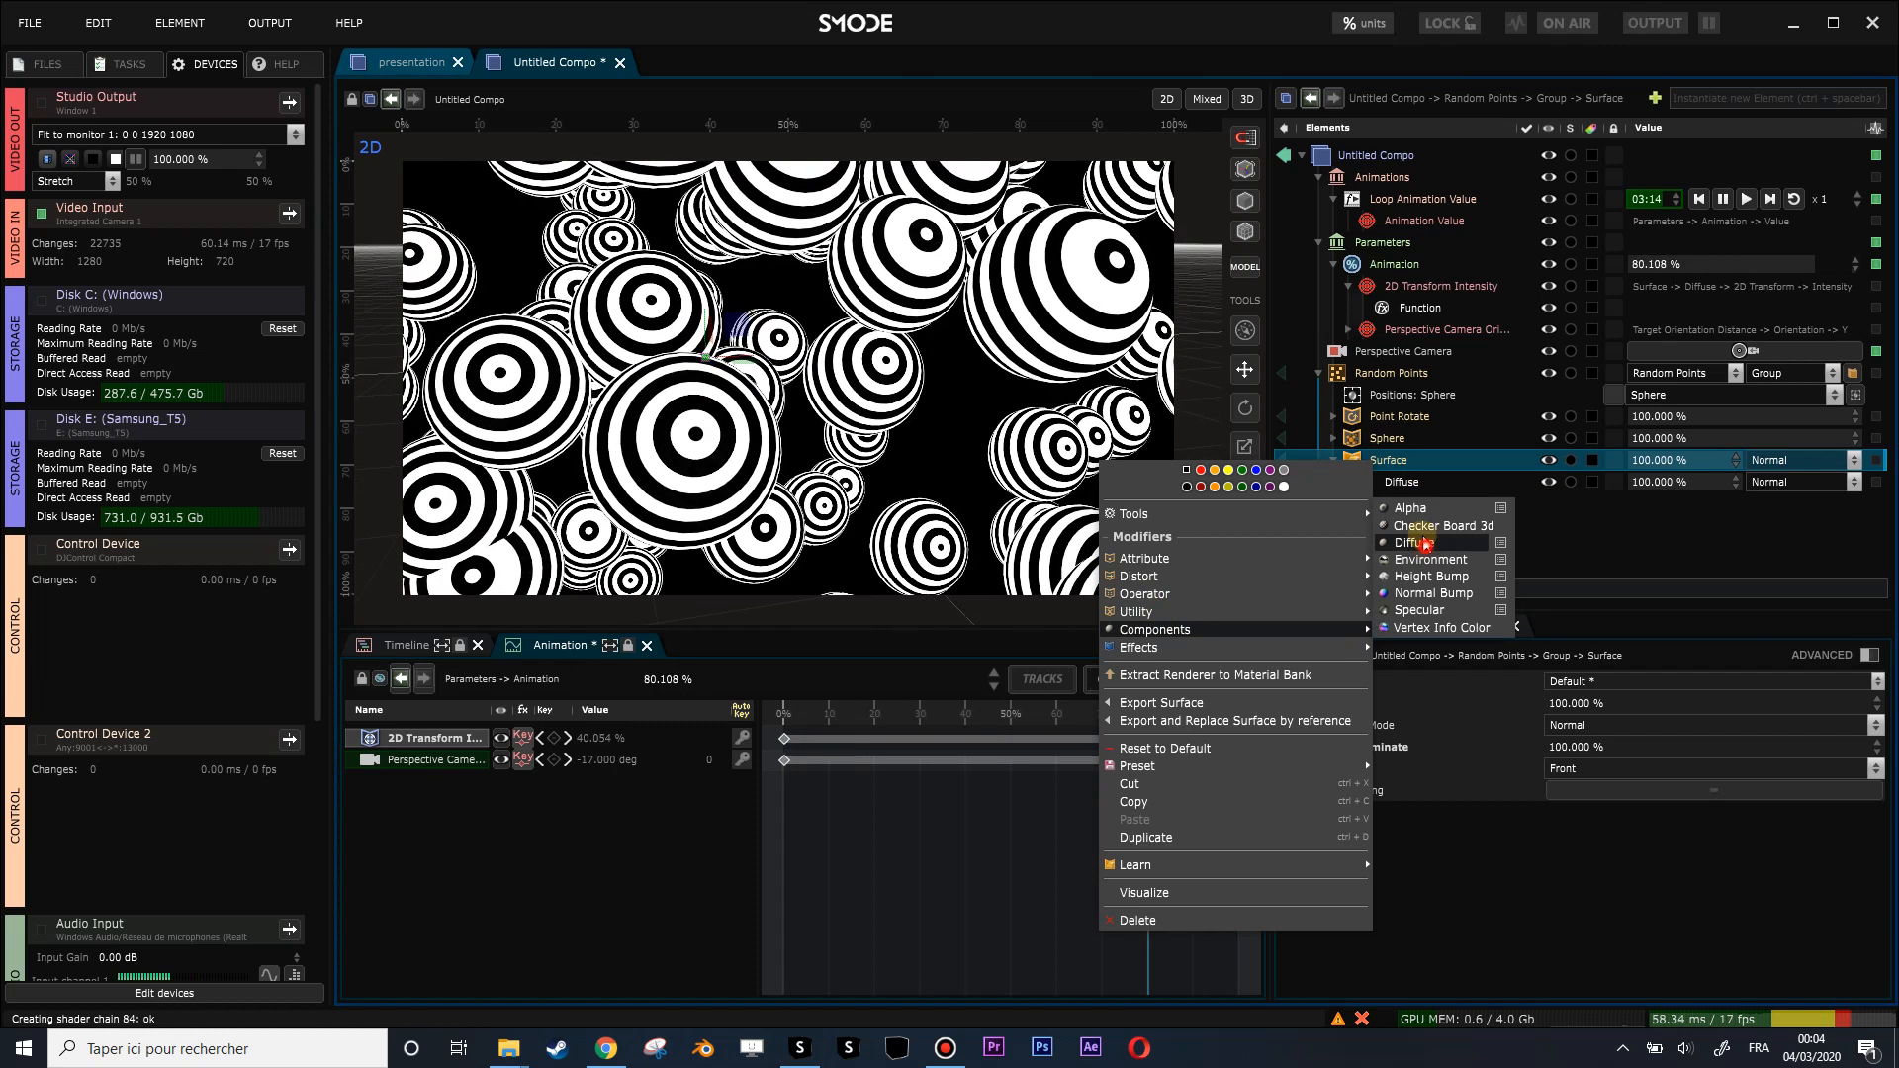
pyautogui.click(1425, 544)
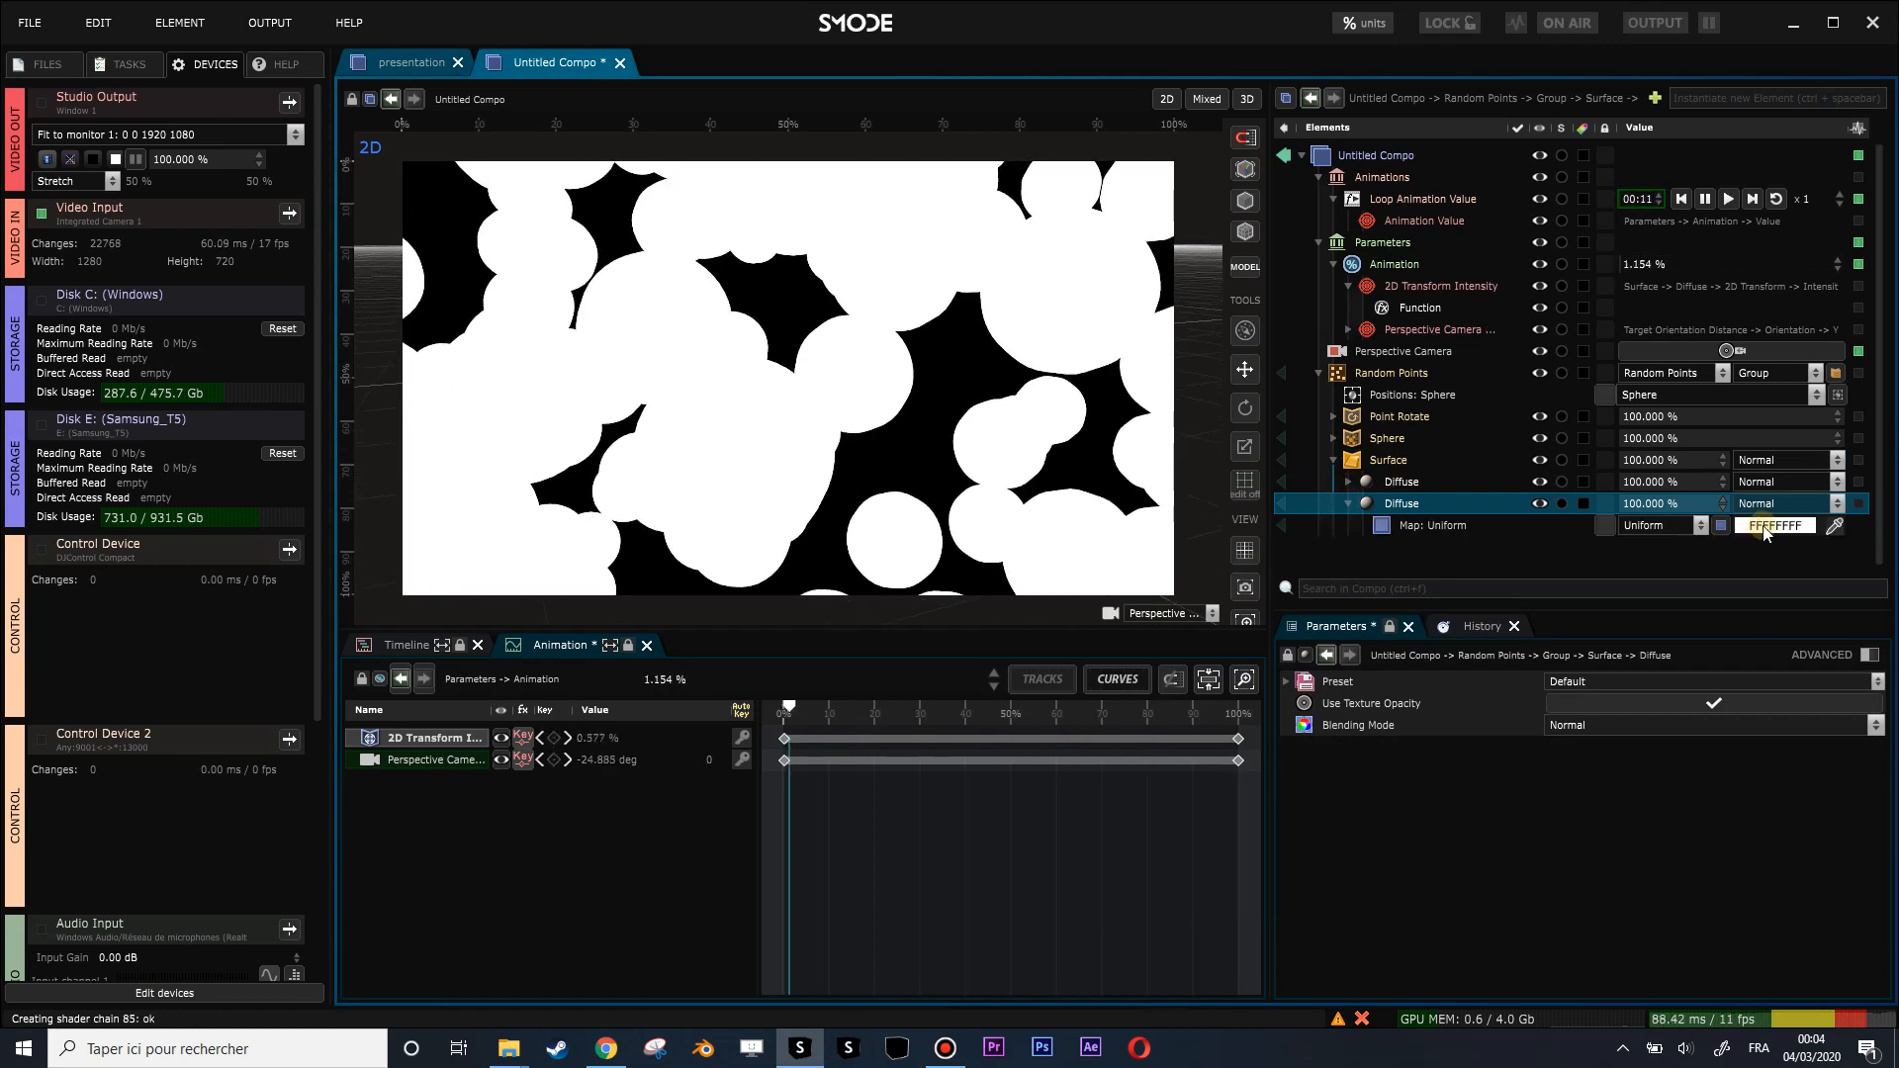
pyautogui.click(1765, 527)
# Add a Depth mask to the black Diffuse and set its Distance Interval center to 4.97 m with a size of 0 m.
pyautogui.rightClick(1372, 509)
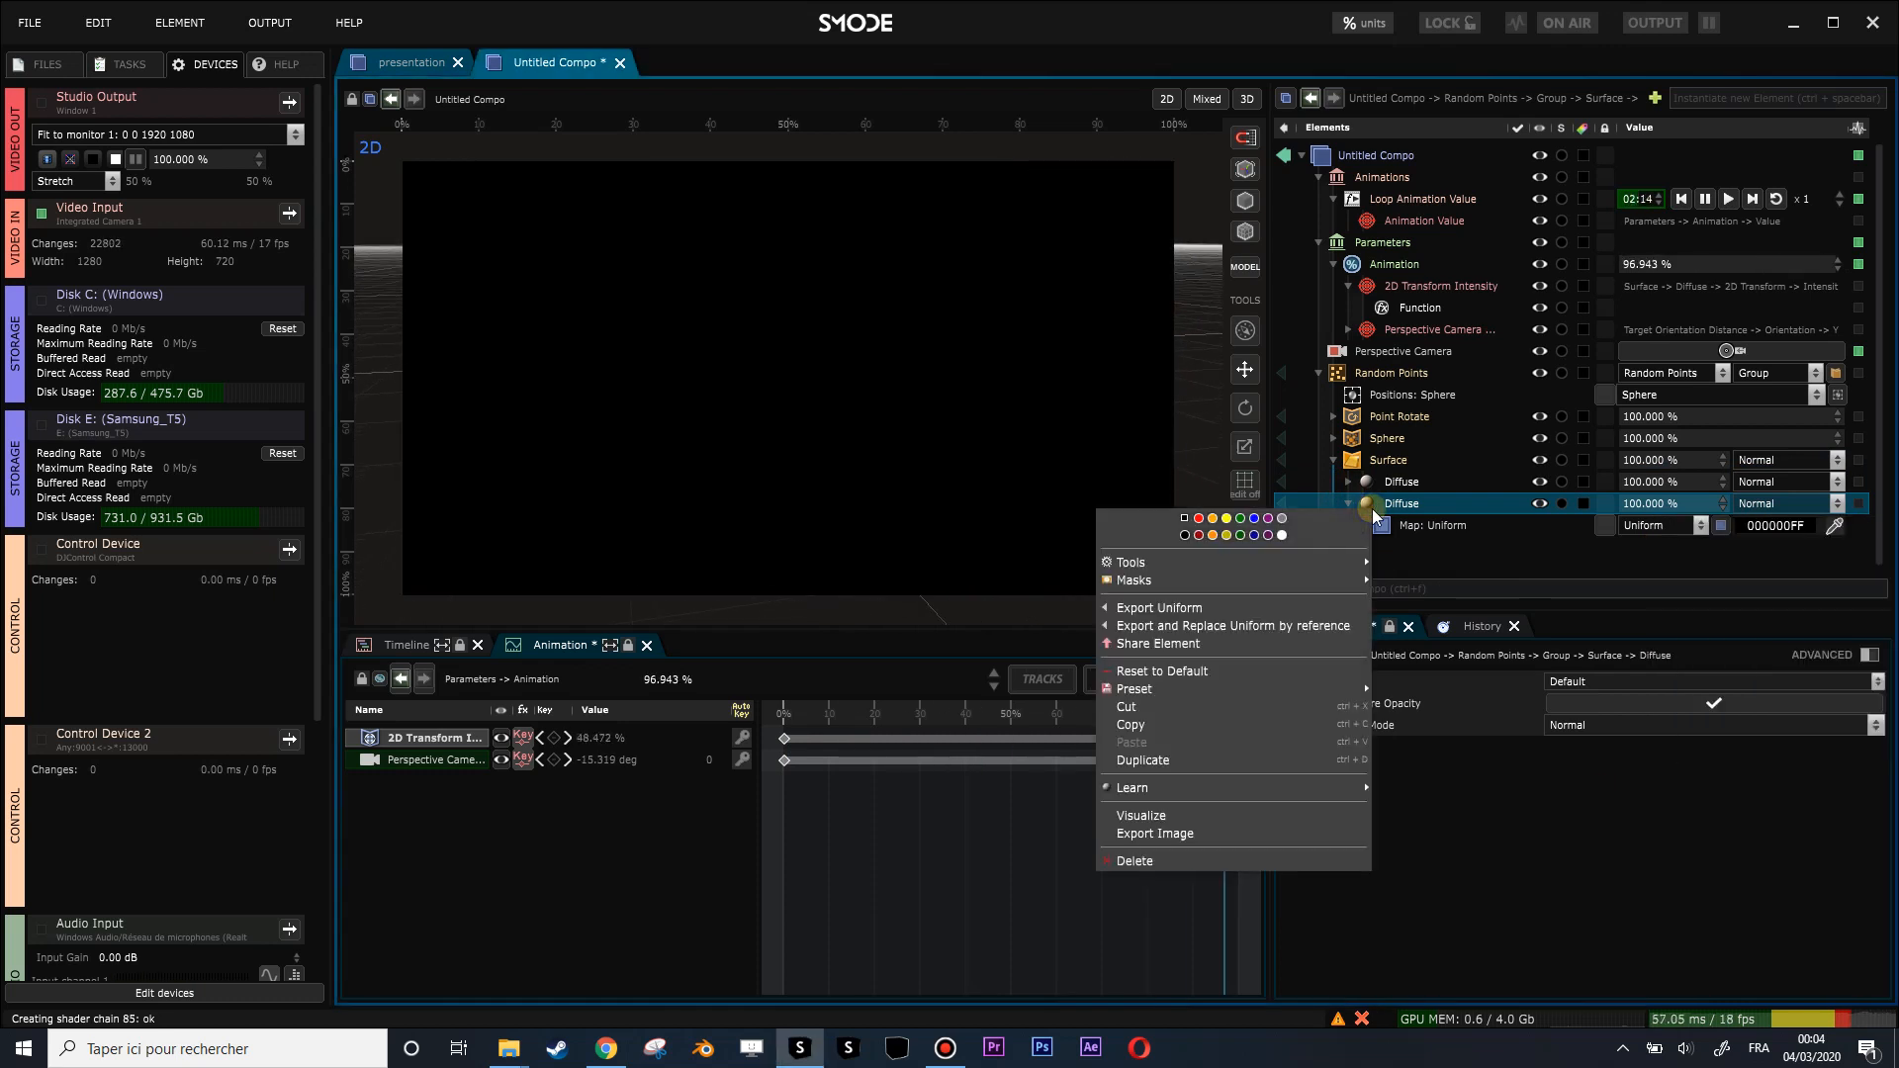
pyautogui.moveTo(1288, 578)
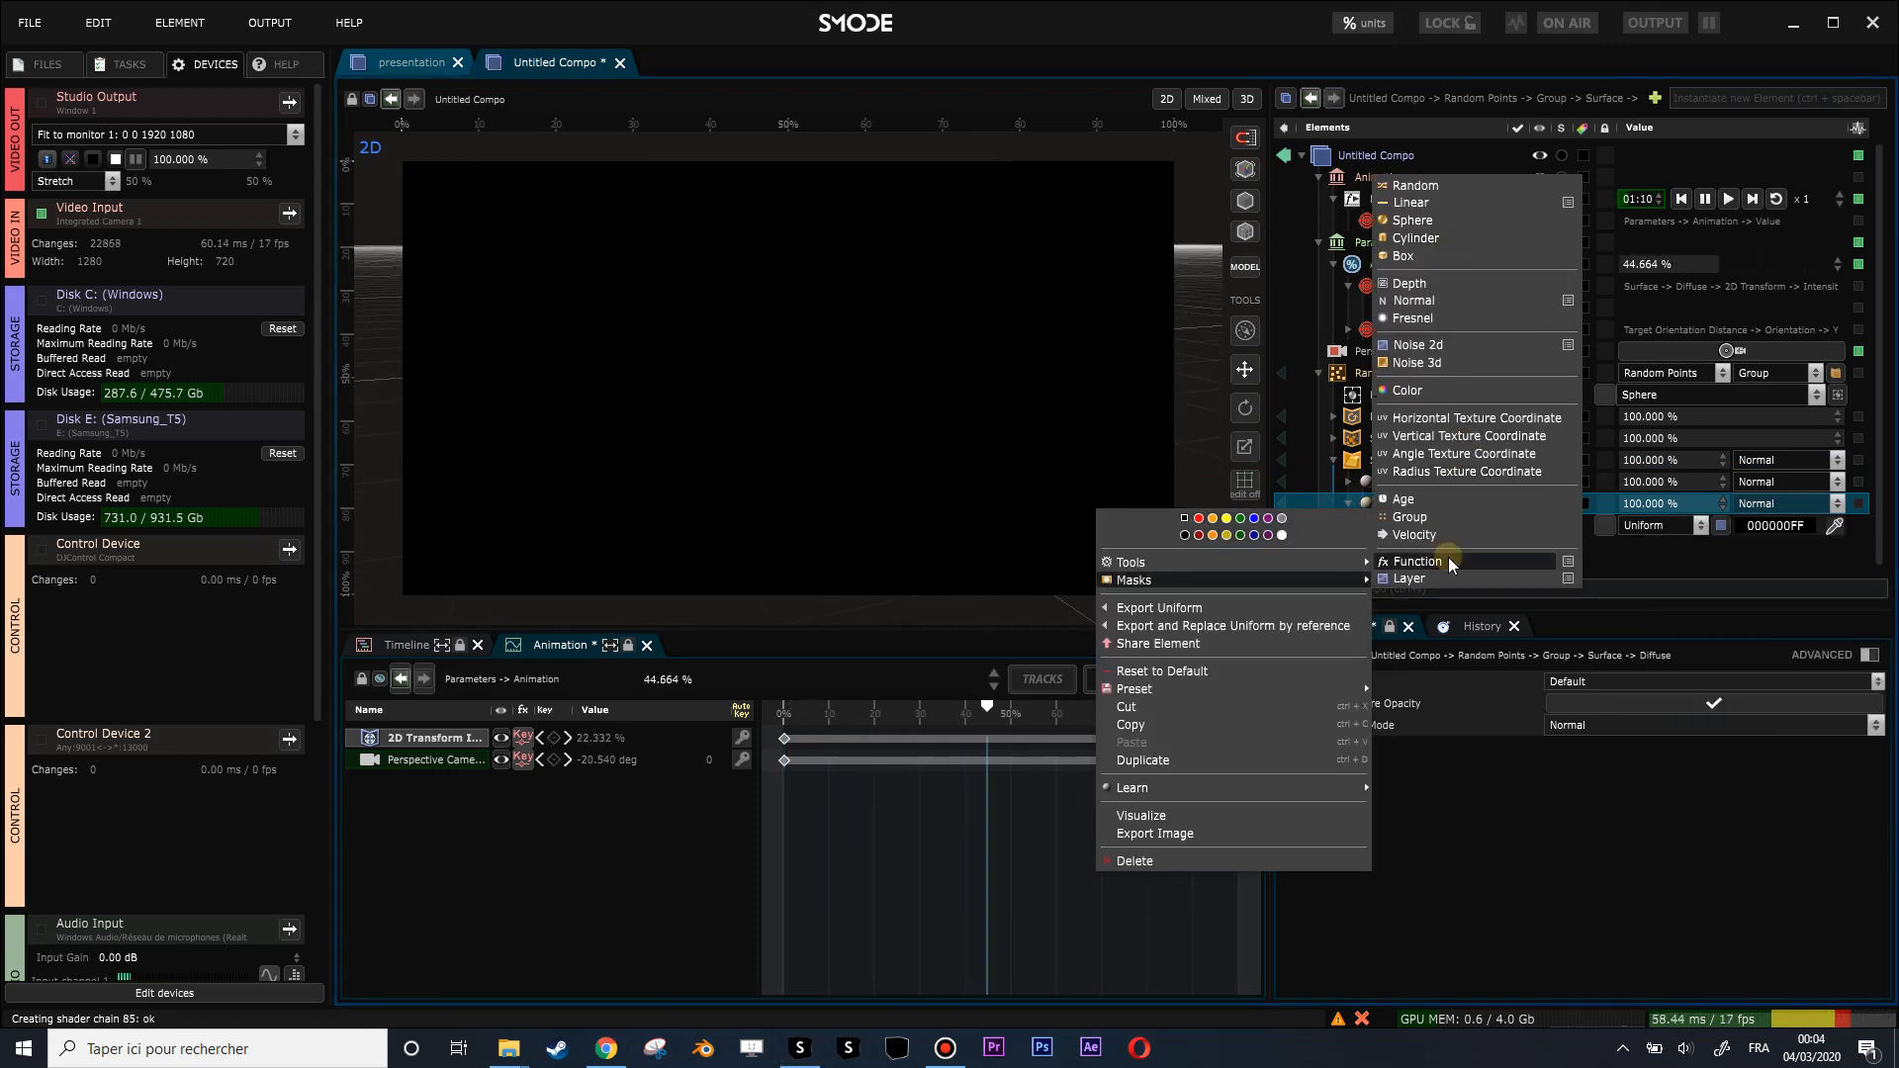
pyautogui.click(1450, 283)
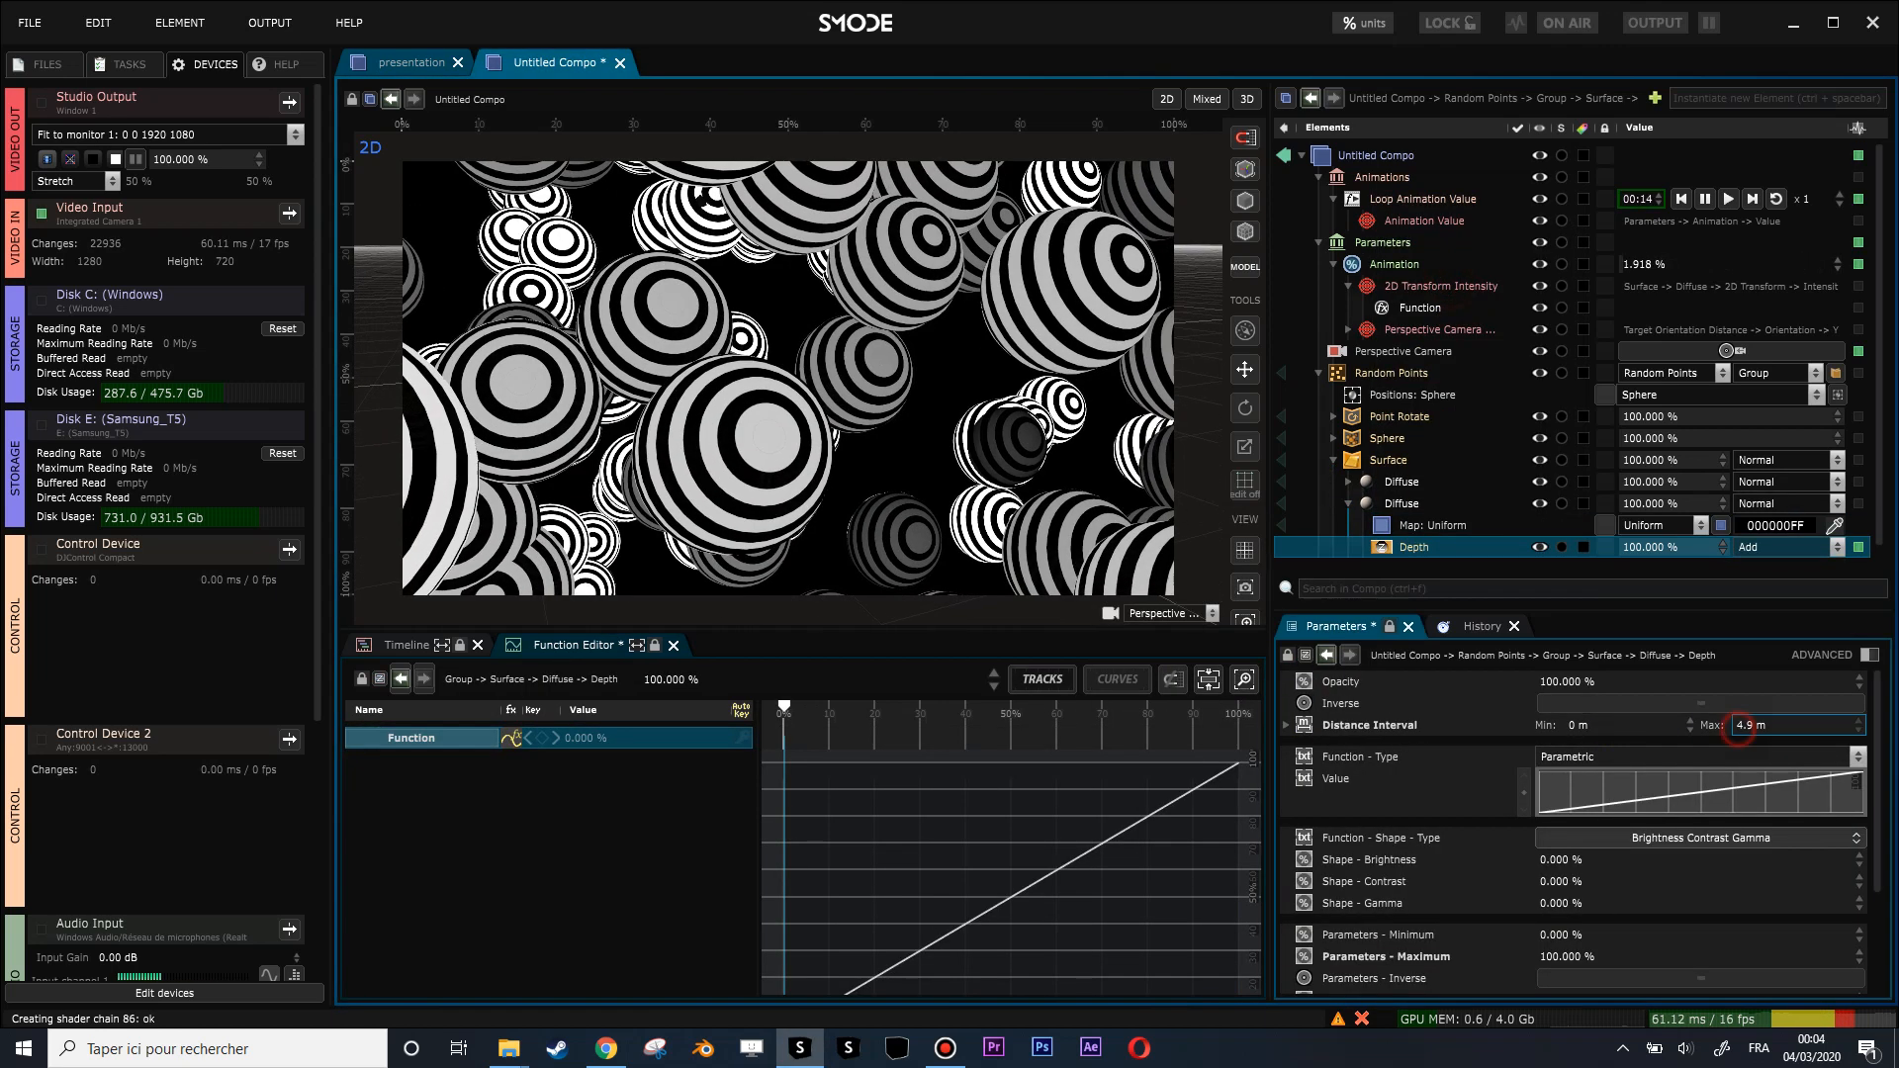
pyautogui.click(1283, 727)
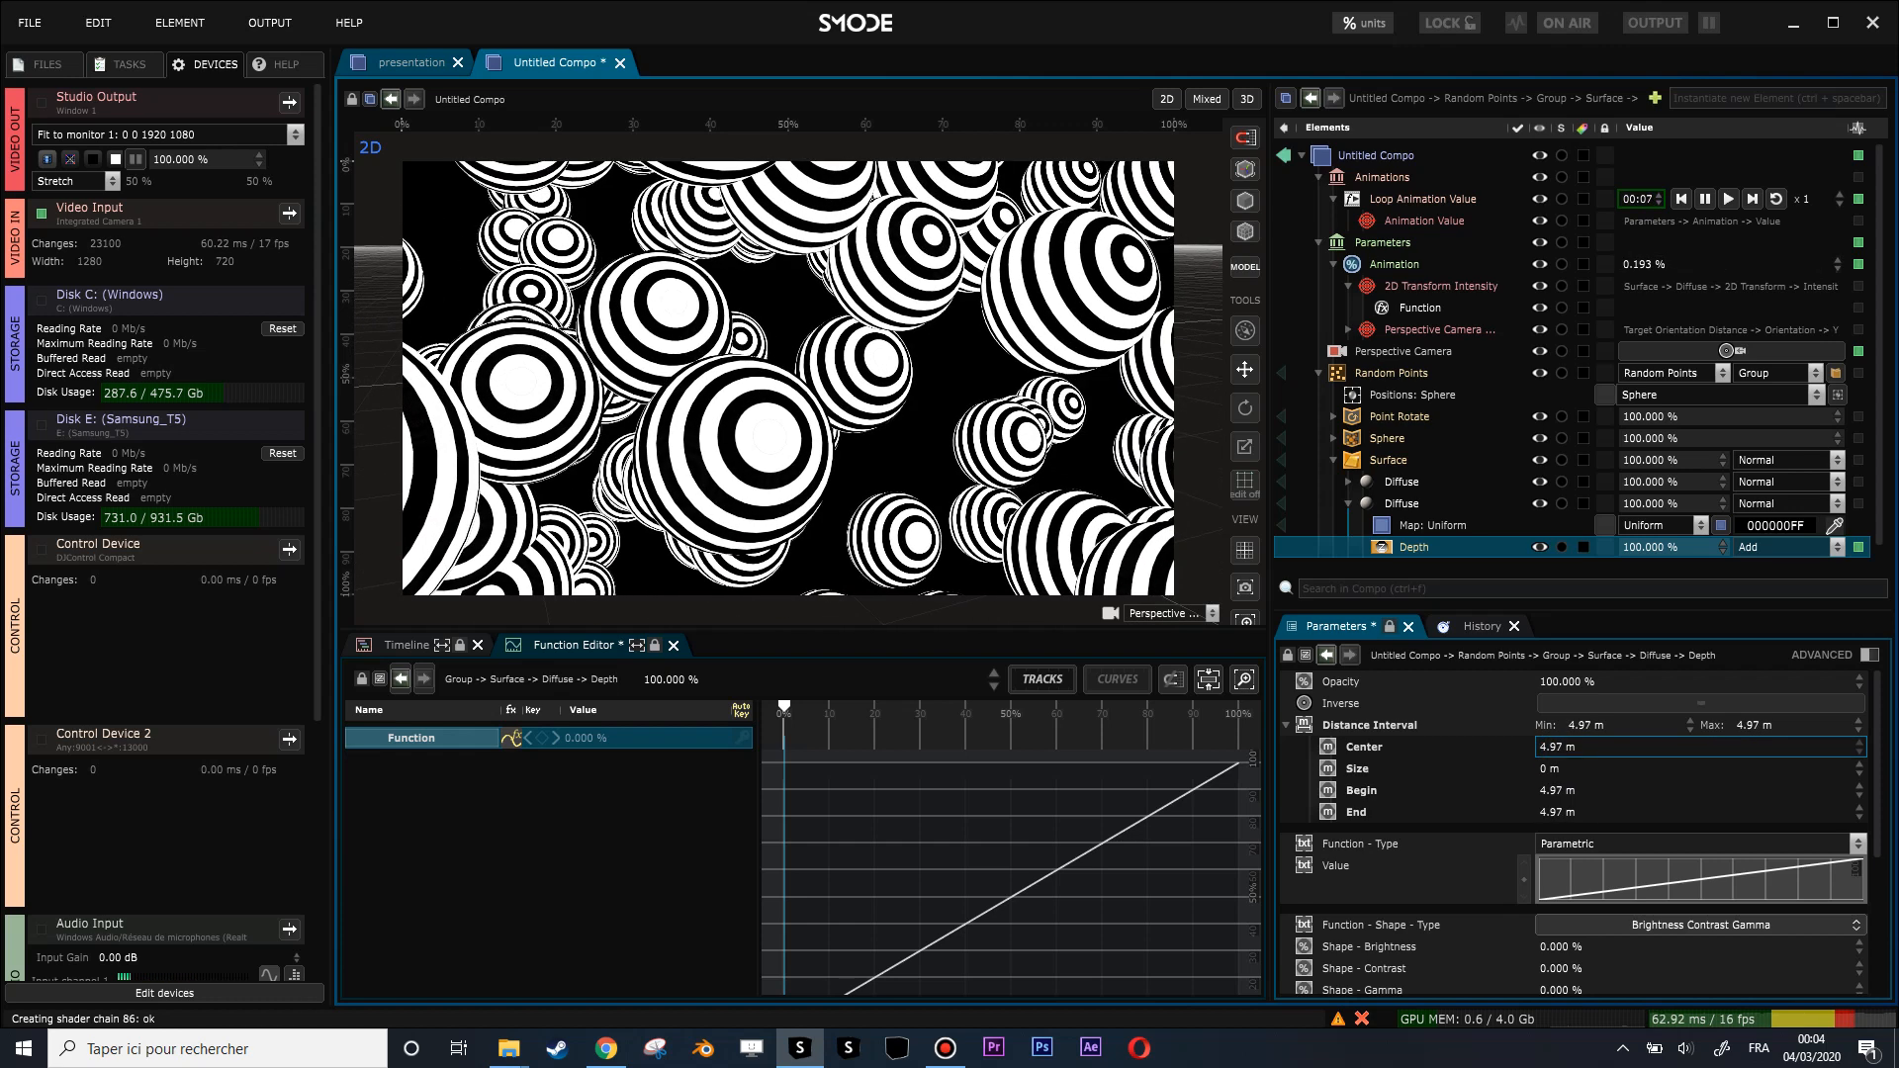
# Set the Depth mask's wrap mode to Clamp and its Distance Interval begin and end to 8.15 m.
pyautogui.scroll(-4, 1681, 870)
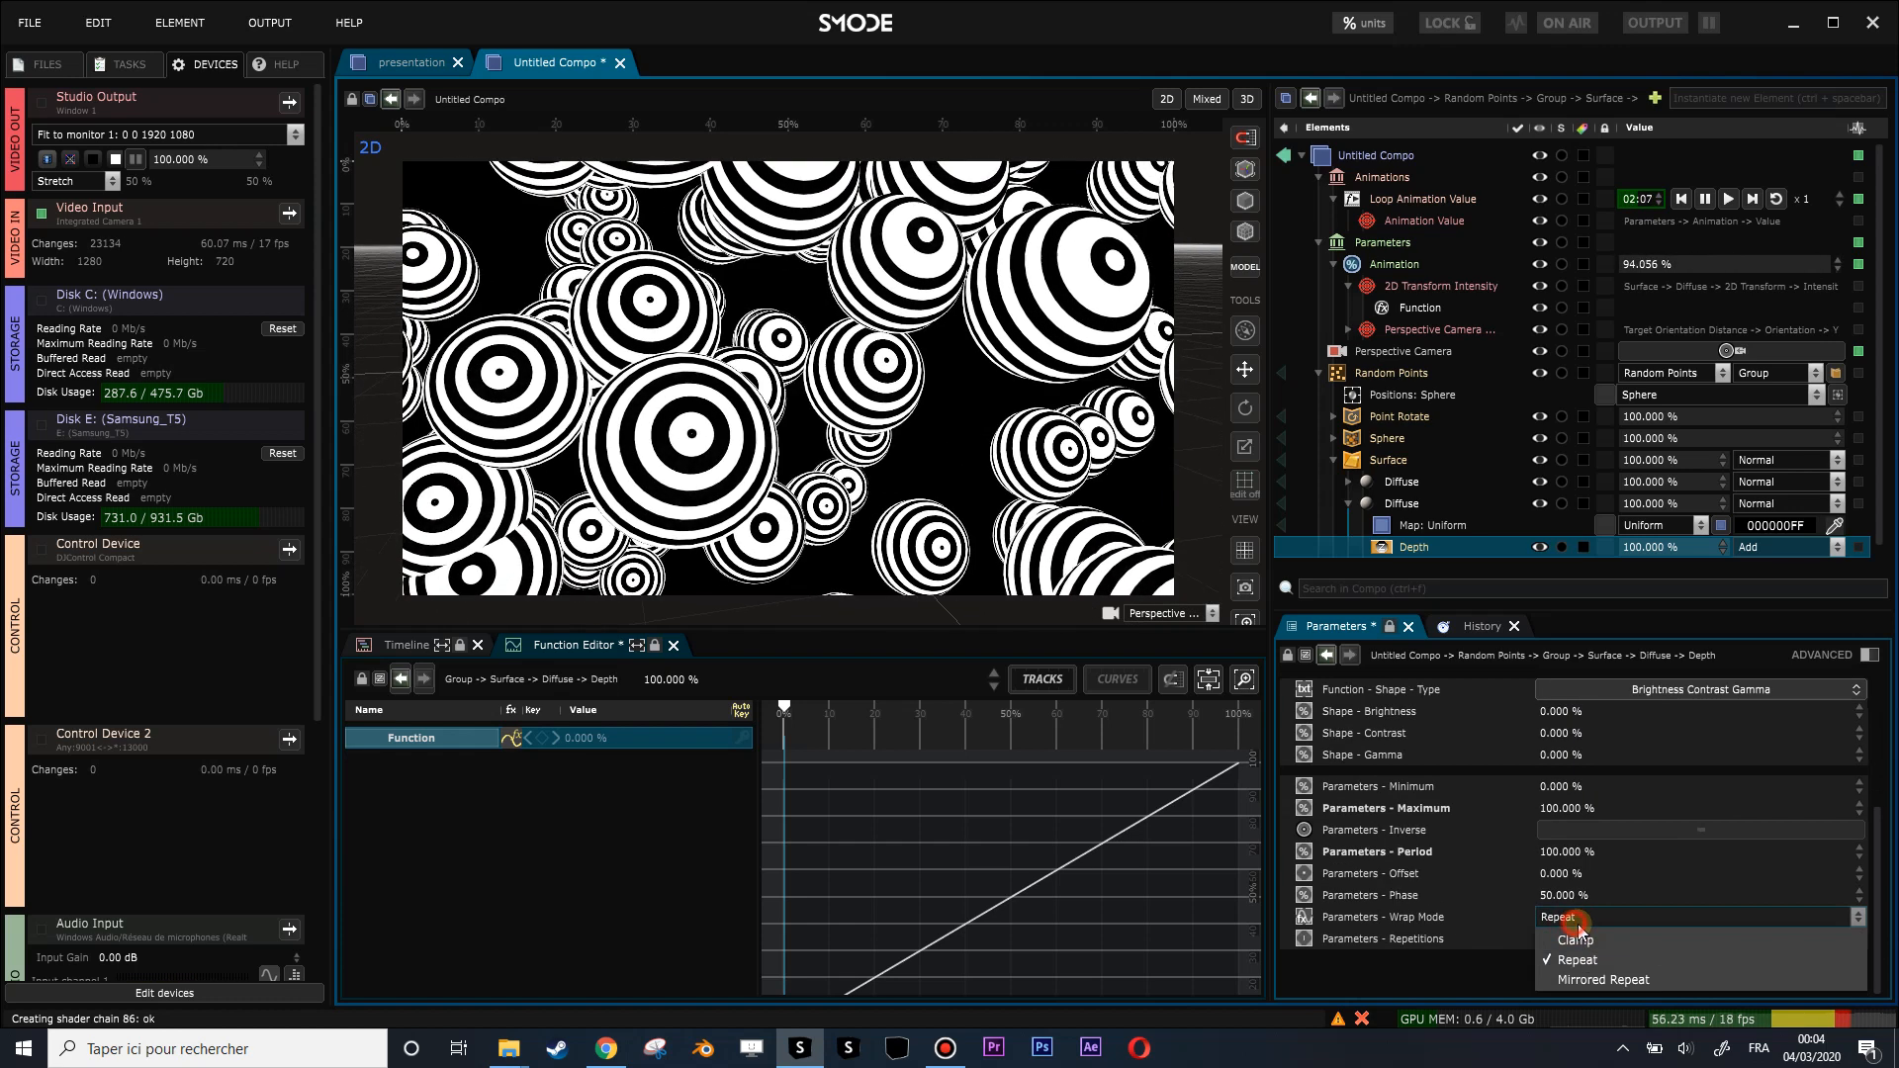
pyautogui.click(1599, 940)
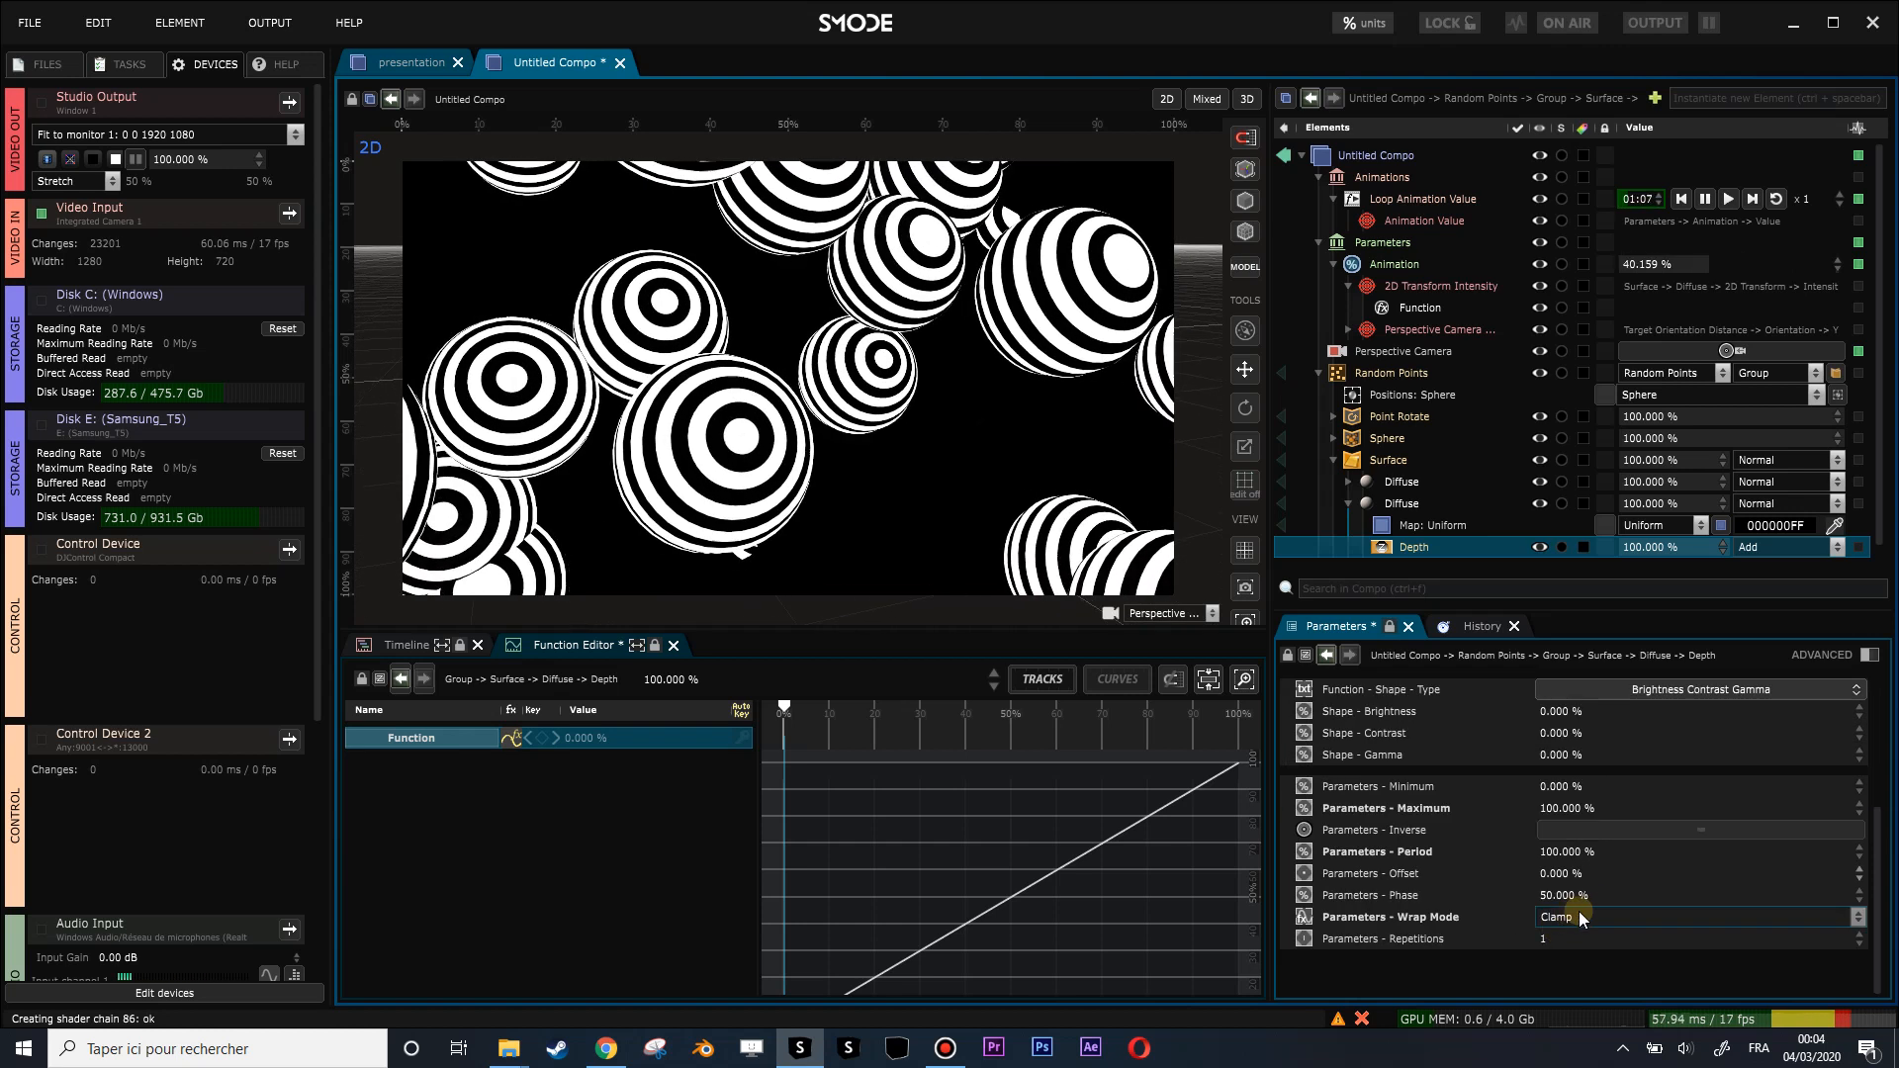
pyautogui.scroll(3, 1604, 926)
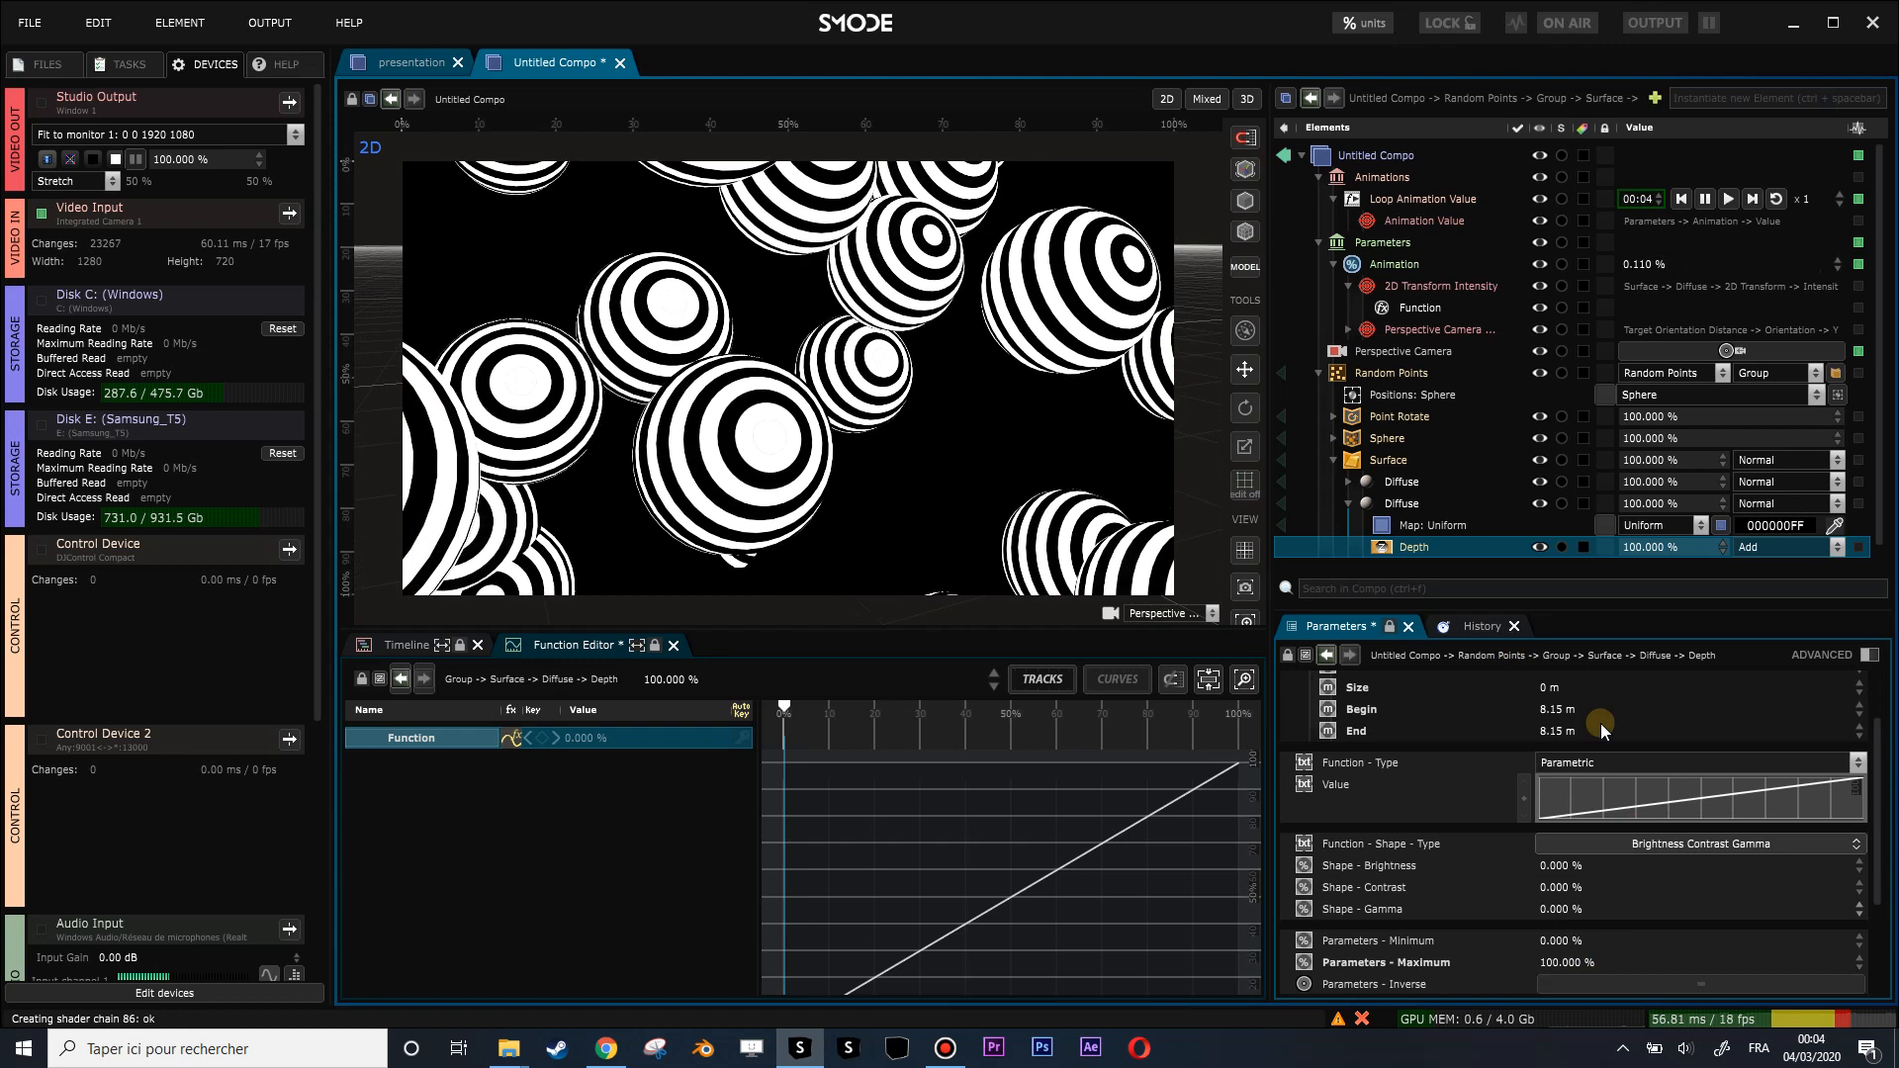
pyautogui.scroll(-3, 1566, 875)
pyautogui.scroll(3, 1587, 880)
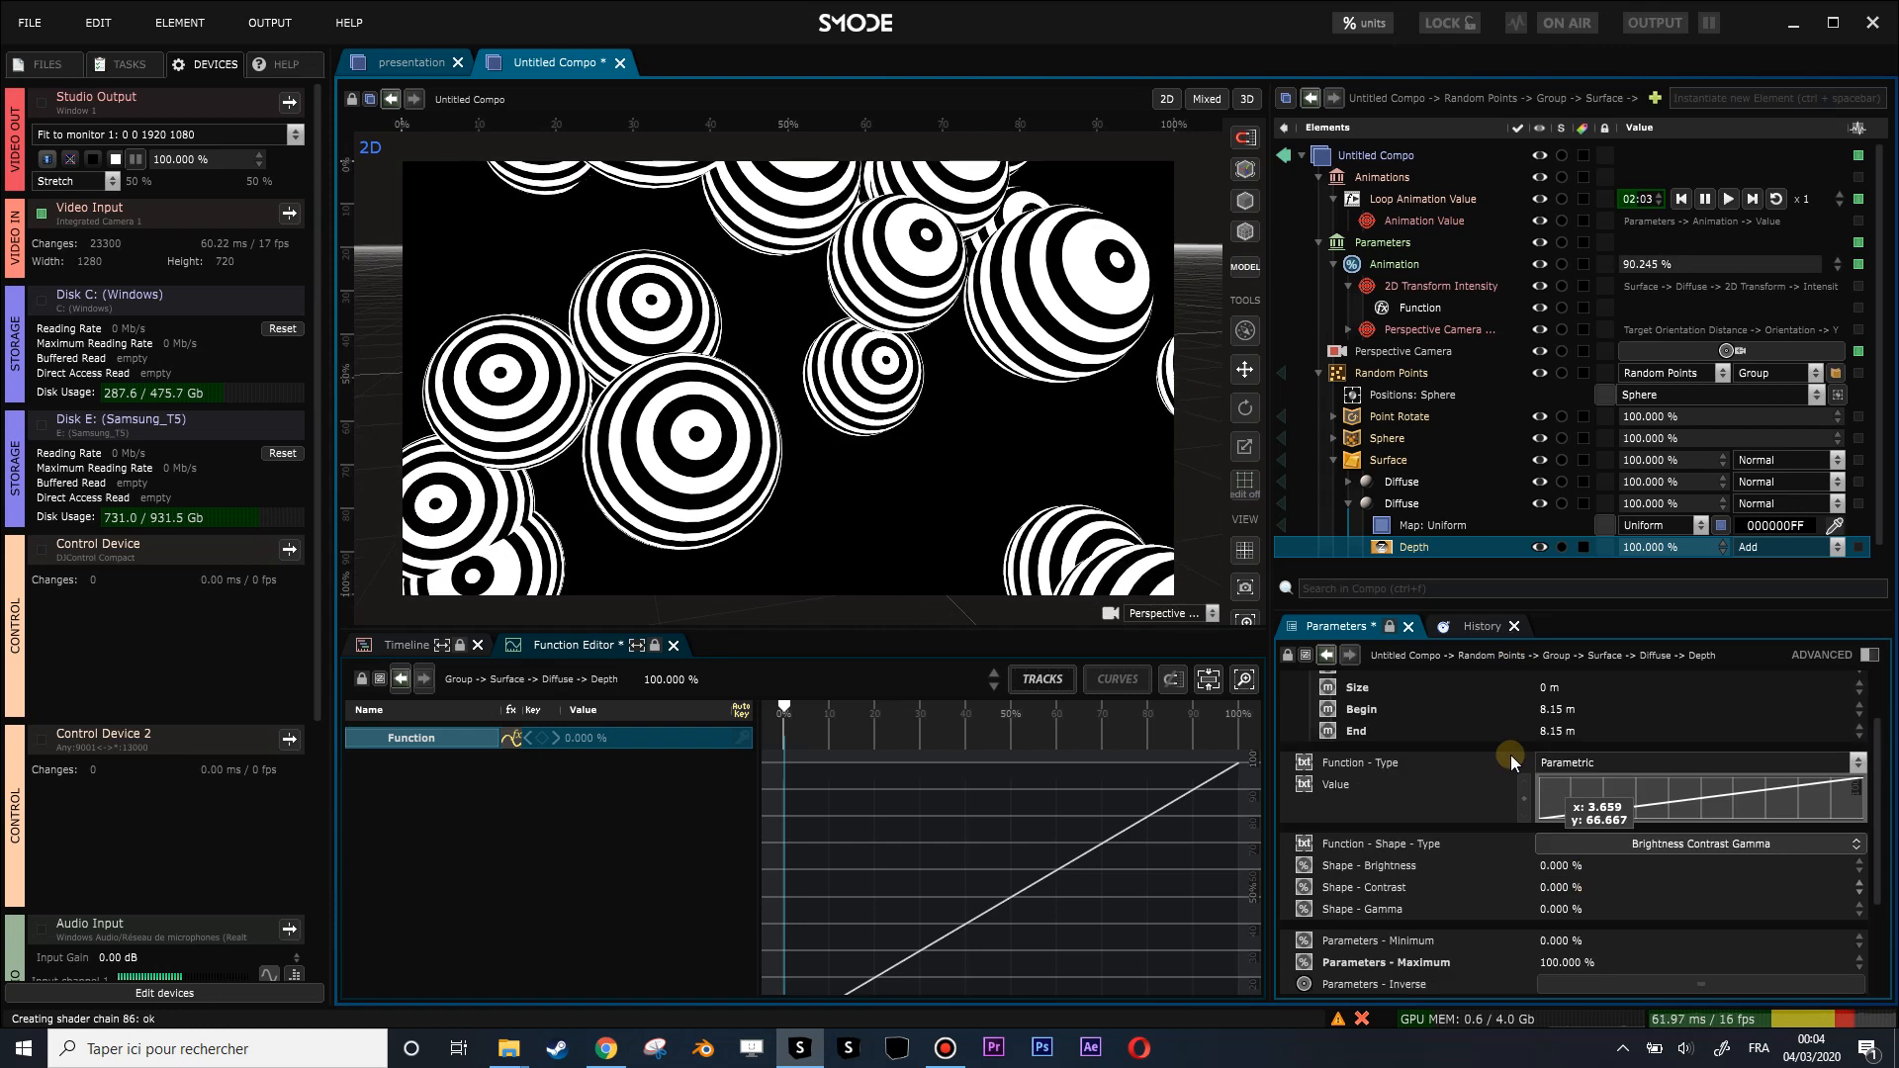
# Set the Depth mask's Distance Interval to begin at 2.68495 m and end at 12.3847 m, then select Random Points.
pyautogui.scroll(2, 1583, 782)
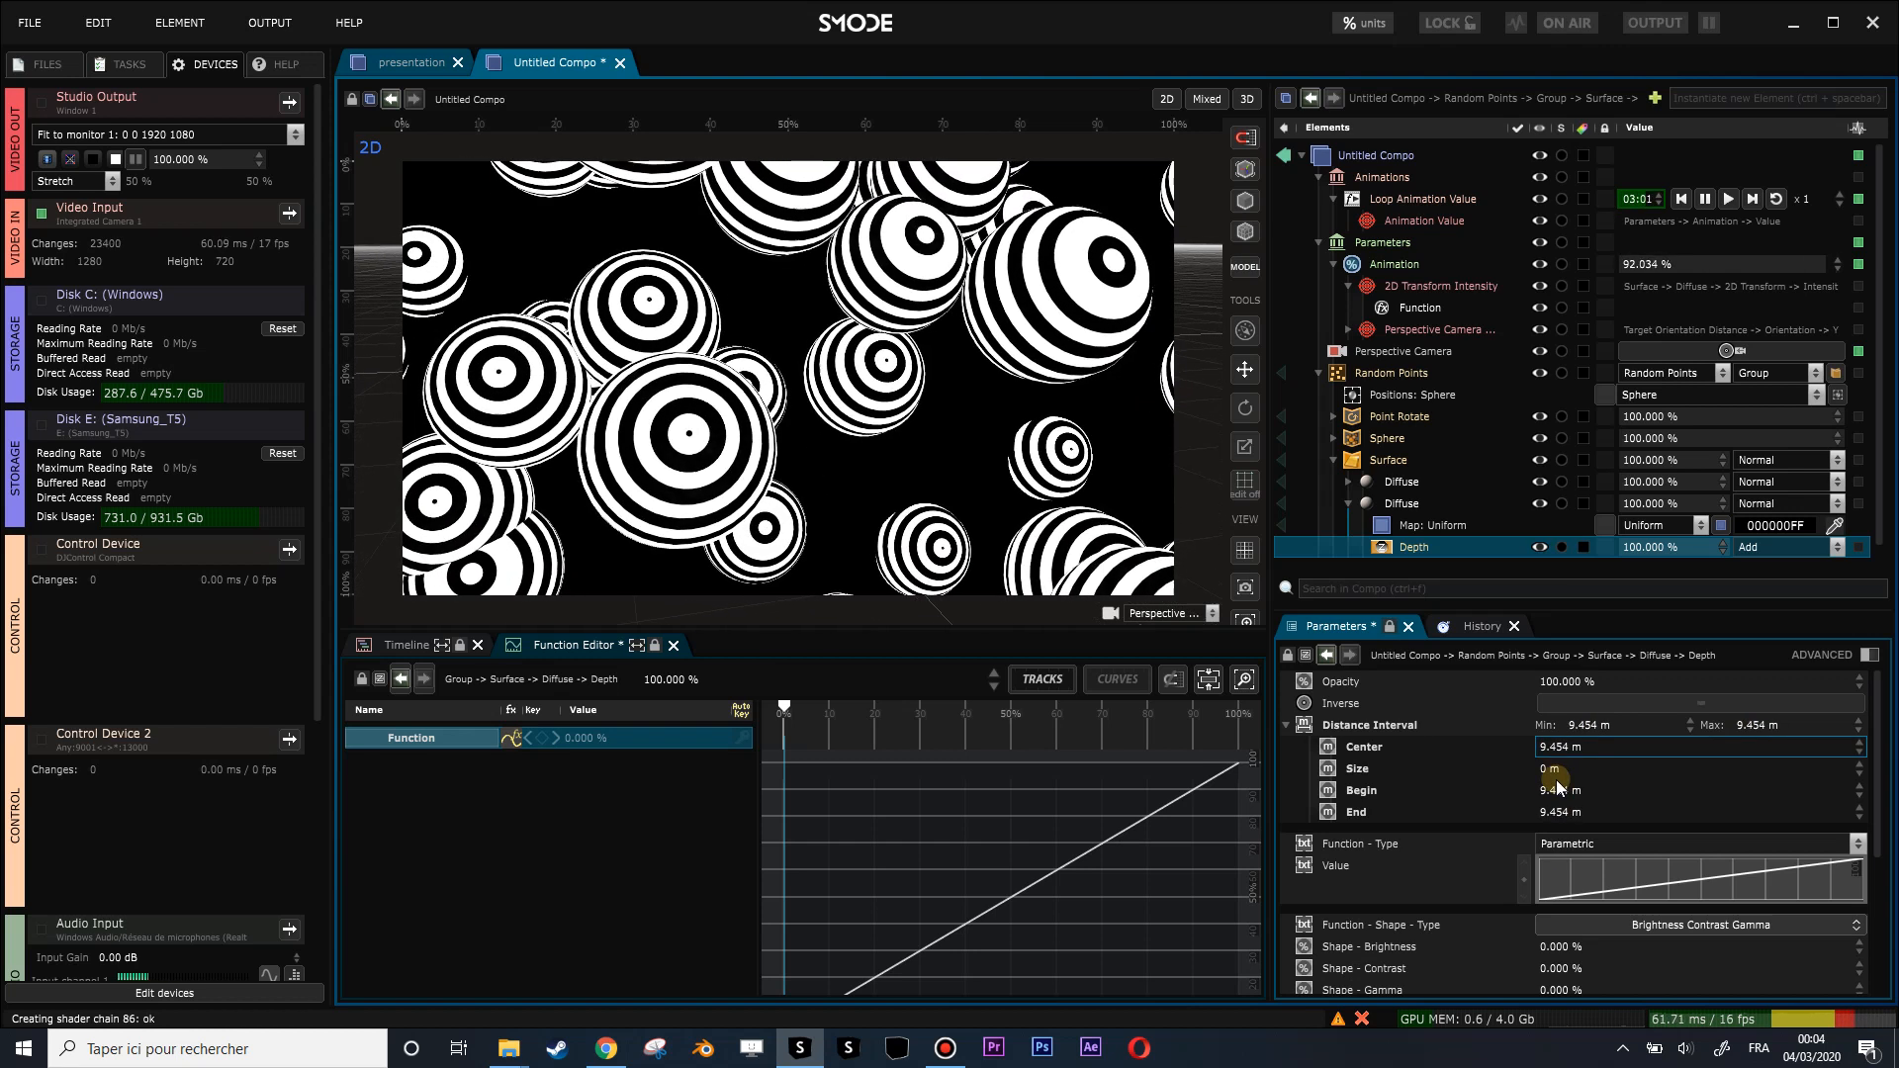
pyautogui.moveTo(1564, 795)
pyautogui.mouseDown()
pyautogui.moveTo(1563, 813)
pyautogui.moveTo(1565, 747)
pyautogui.moveTo(1564, 818)
pyautogui.mouseUp()
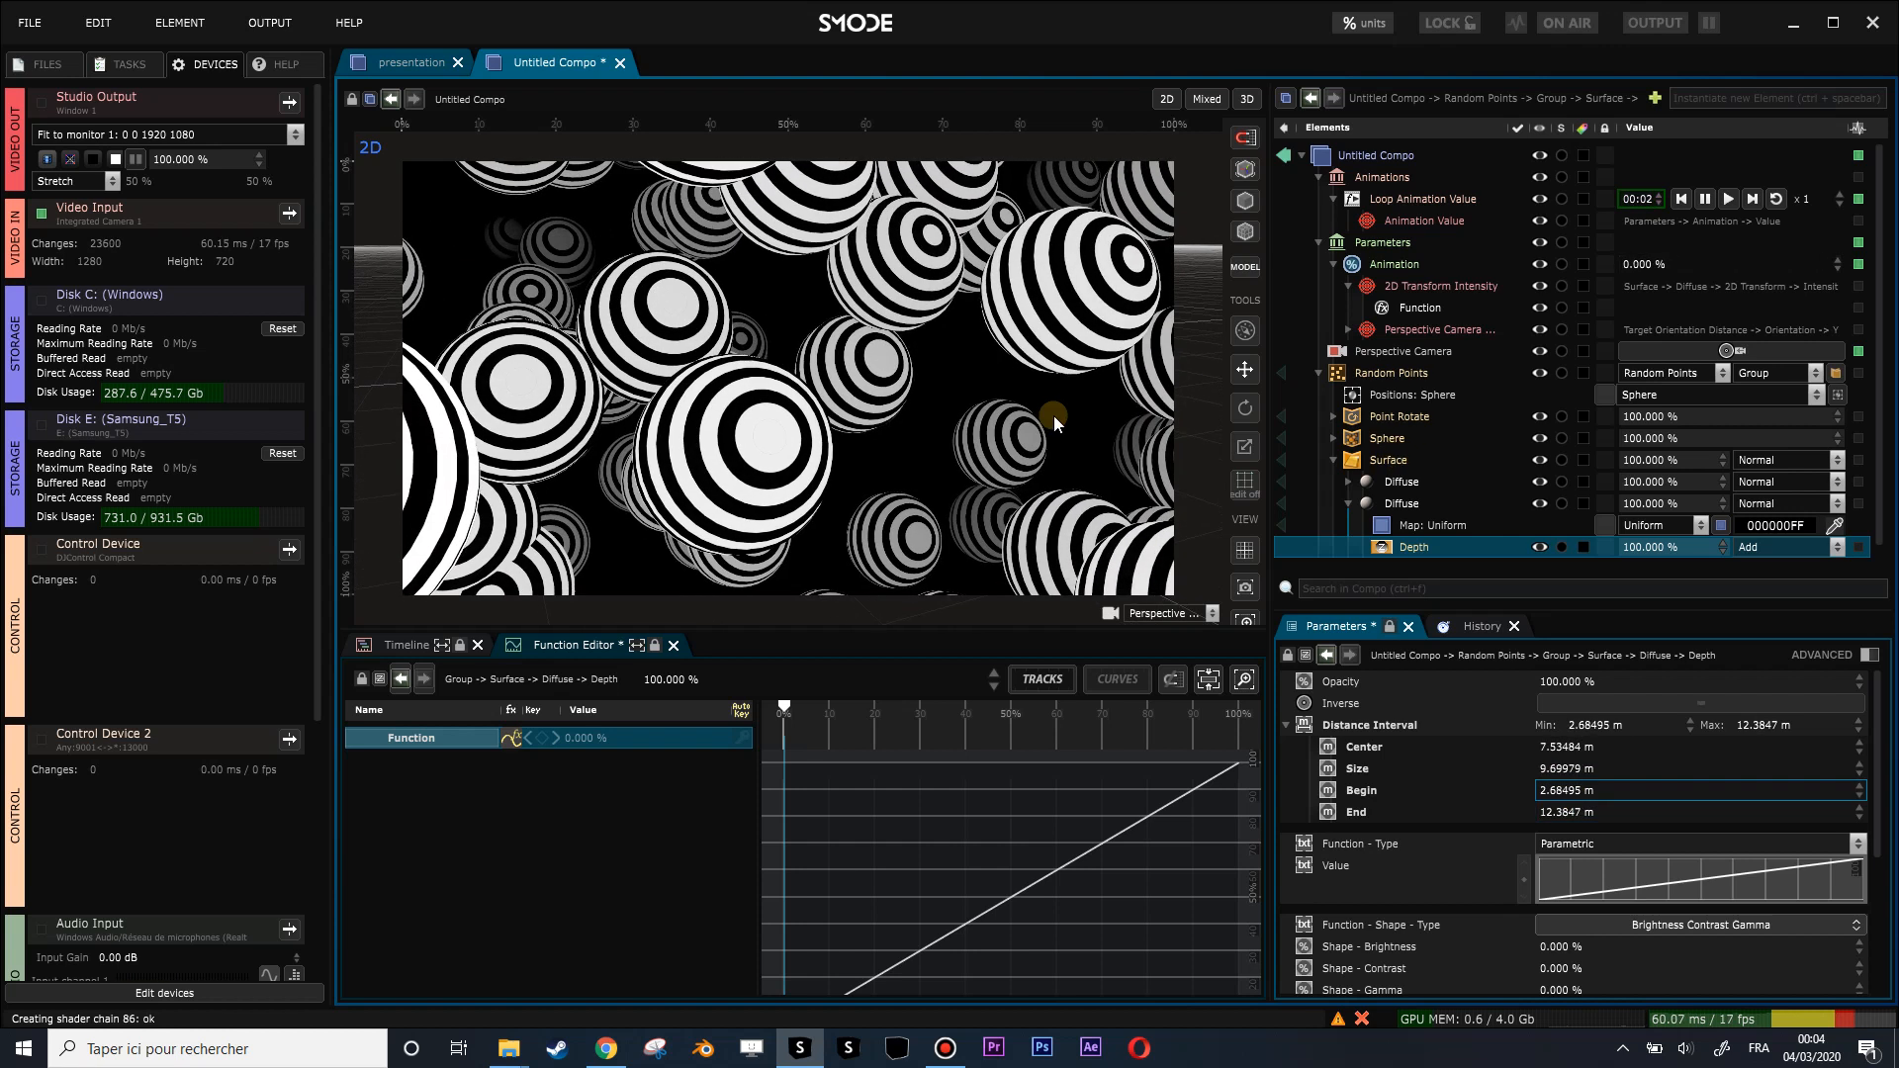
pyautogui.scroll(-1, 1137, 406)
pyautogui.click(1416, 377)
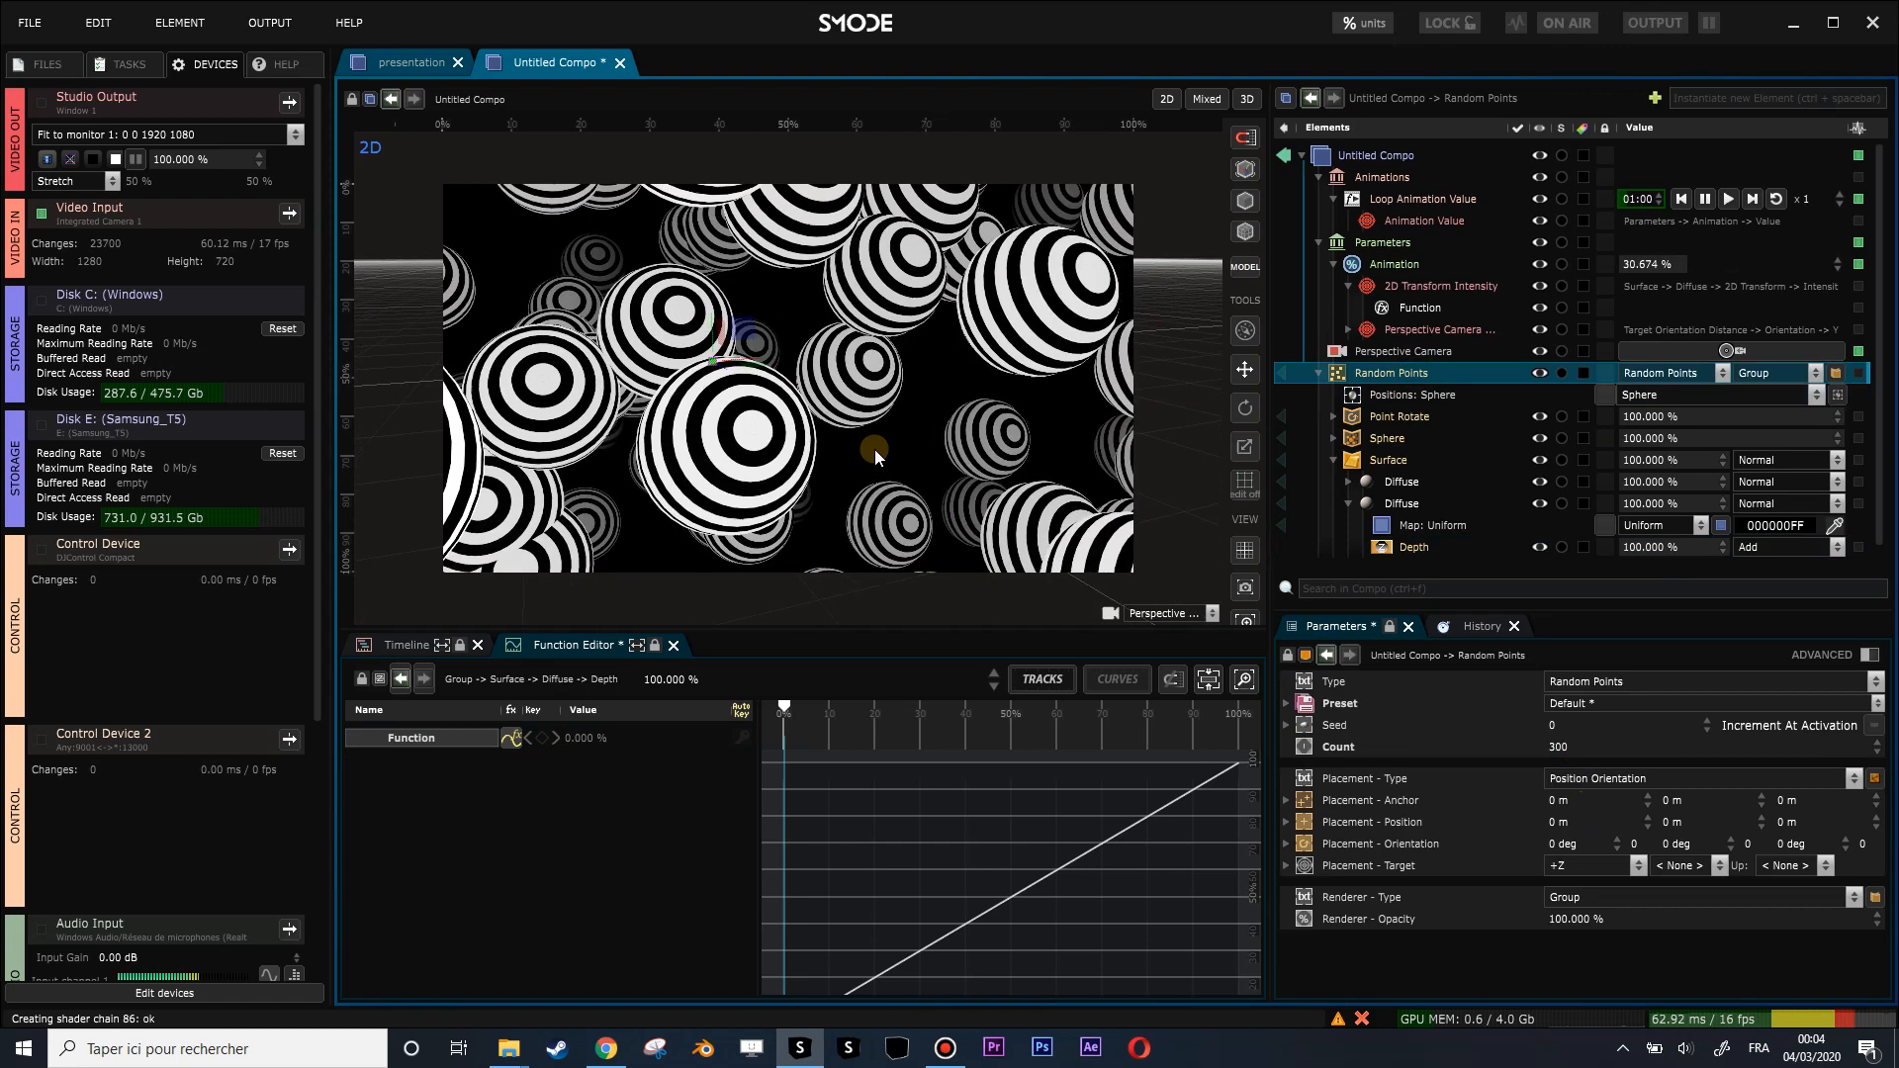
# Save the composition as "checker balls" in the SmodeTrainingMedias folder.
pyautogui.hotkey('ctrl', 's')
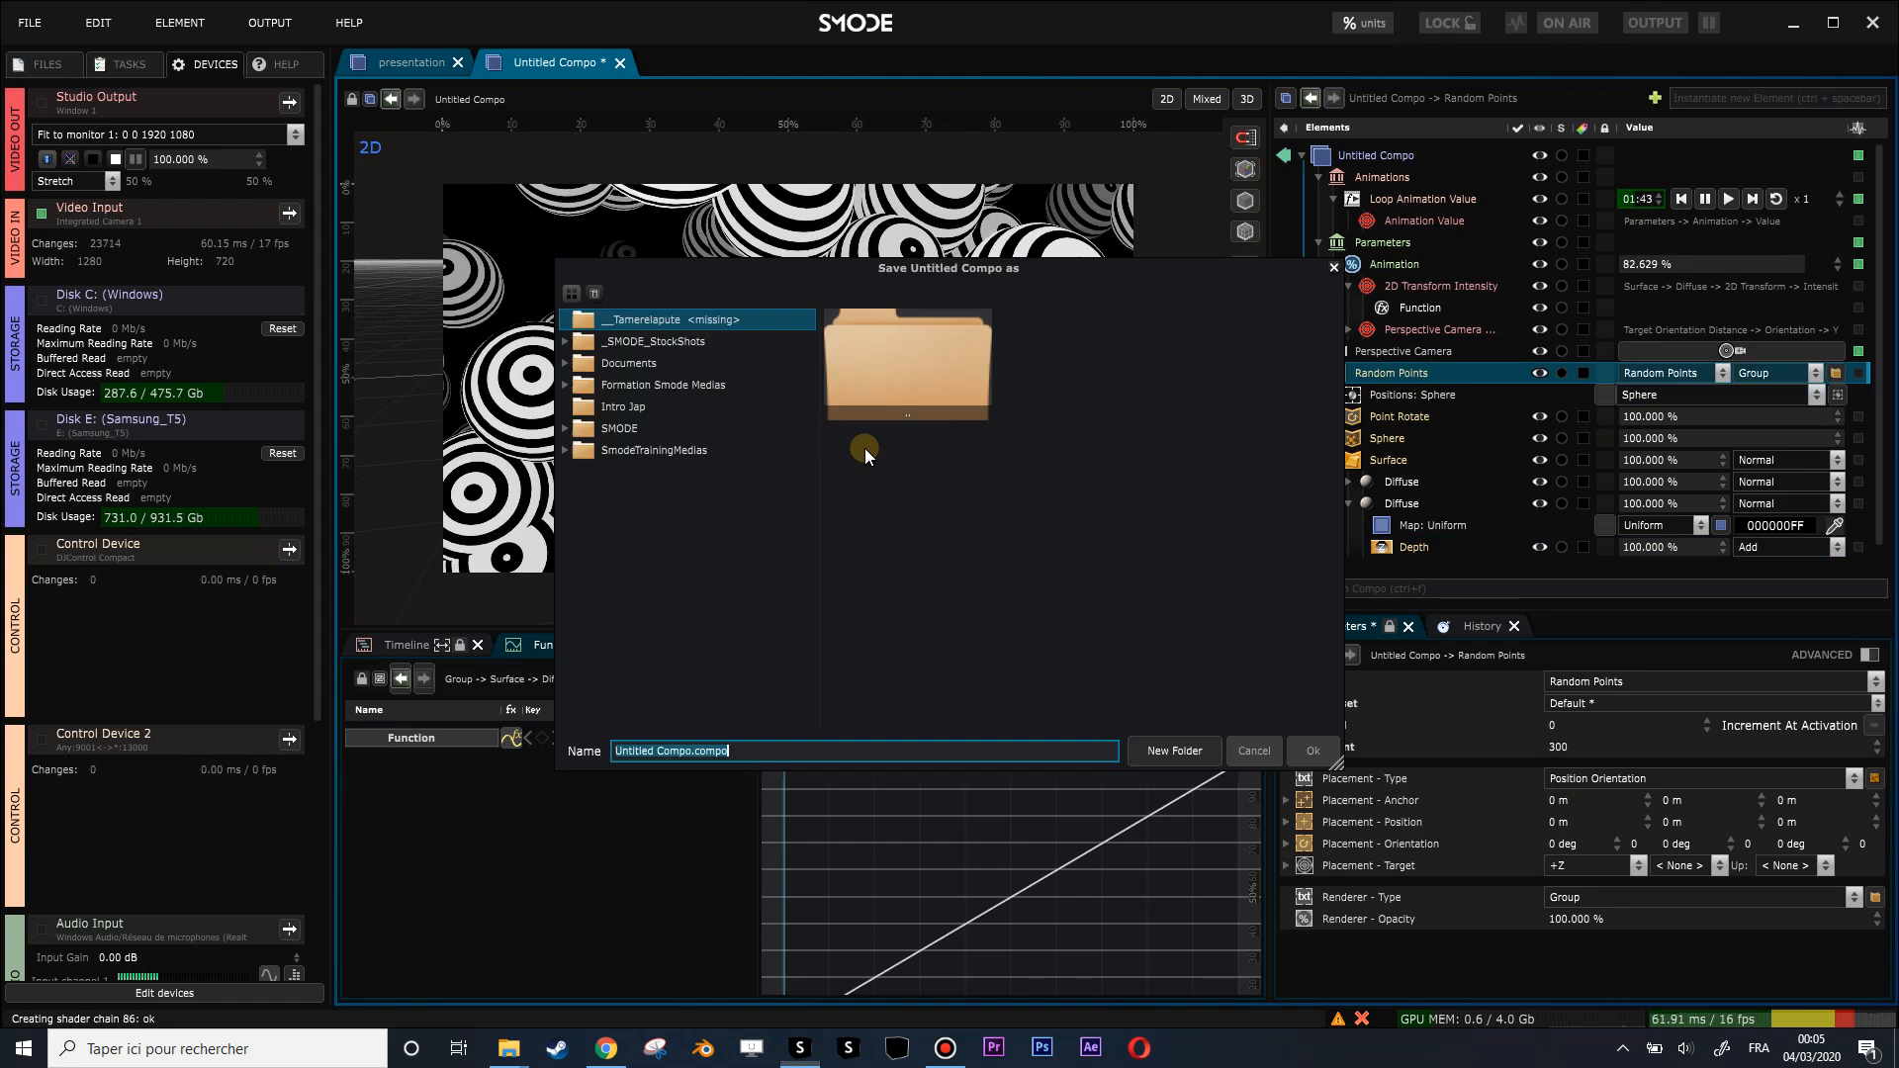
pyautogui.click(681, 450)
pyautogui.click(719, 751)
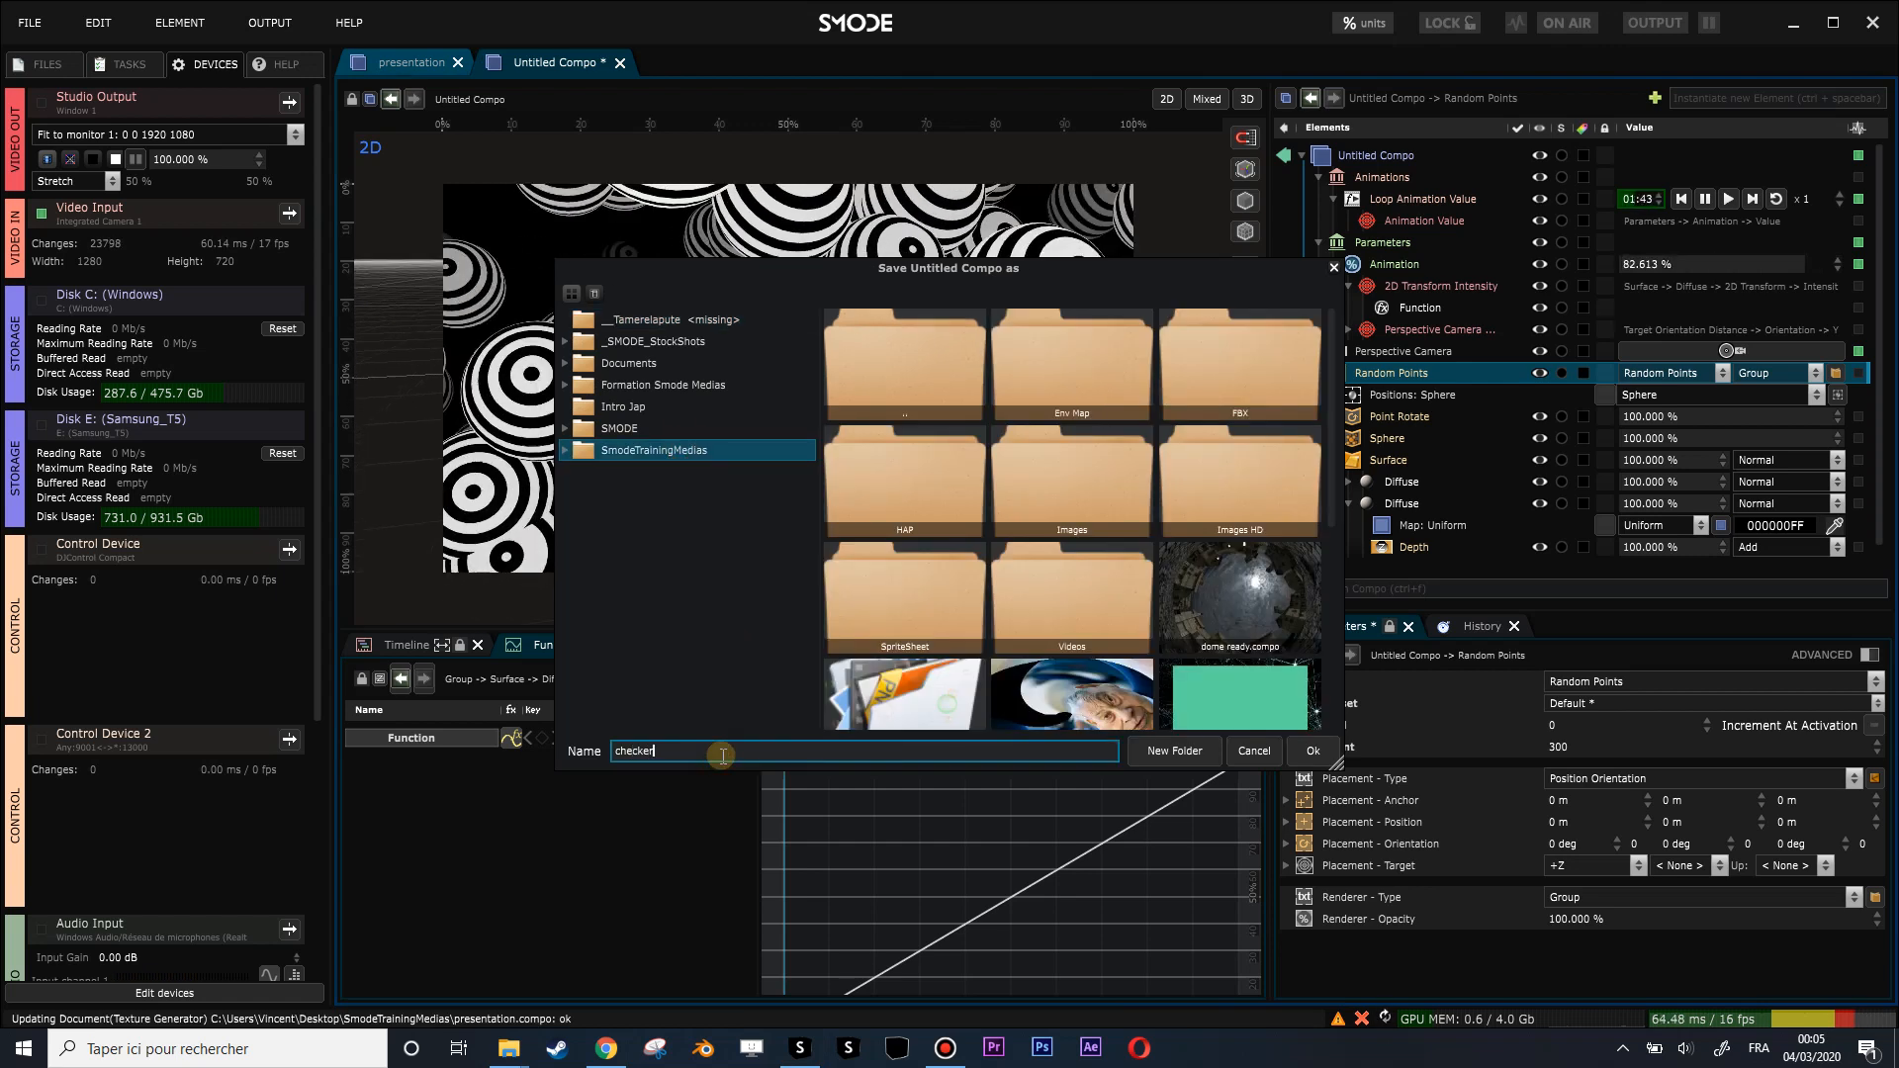
pyautogui.press('Return')
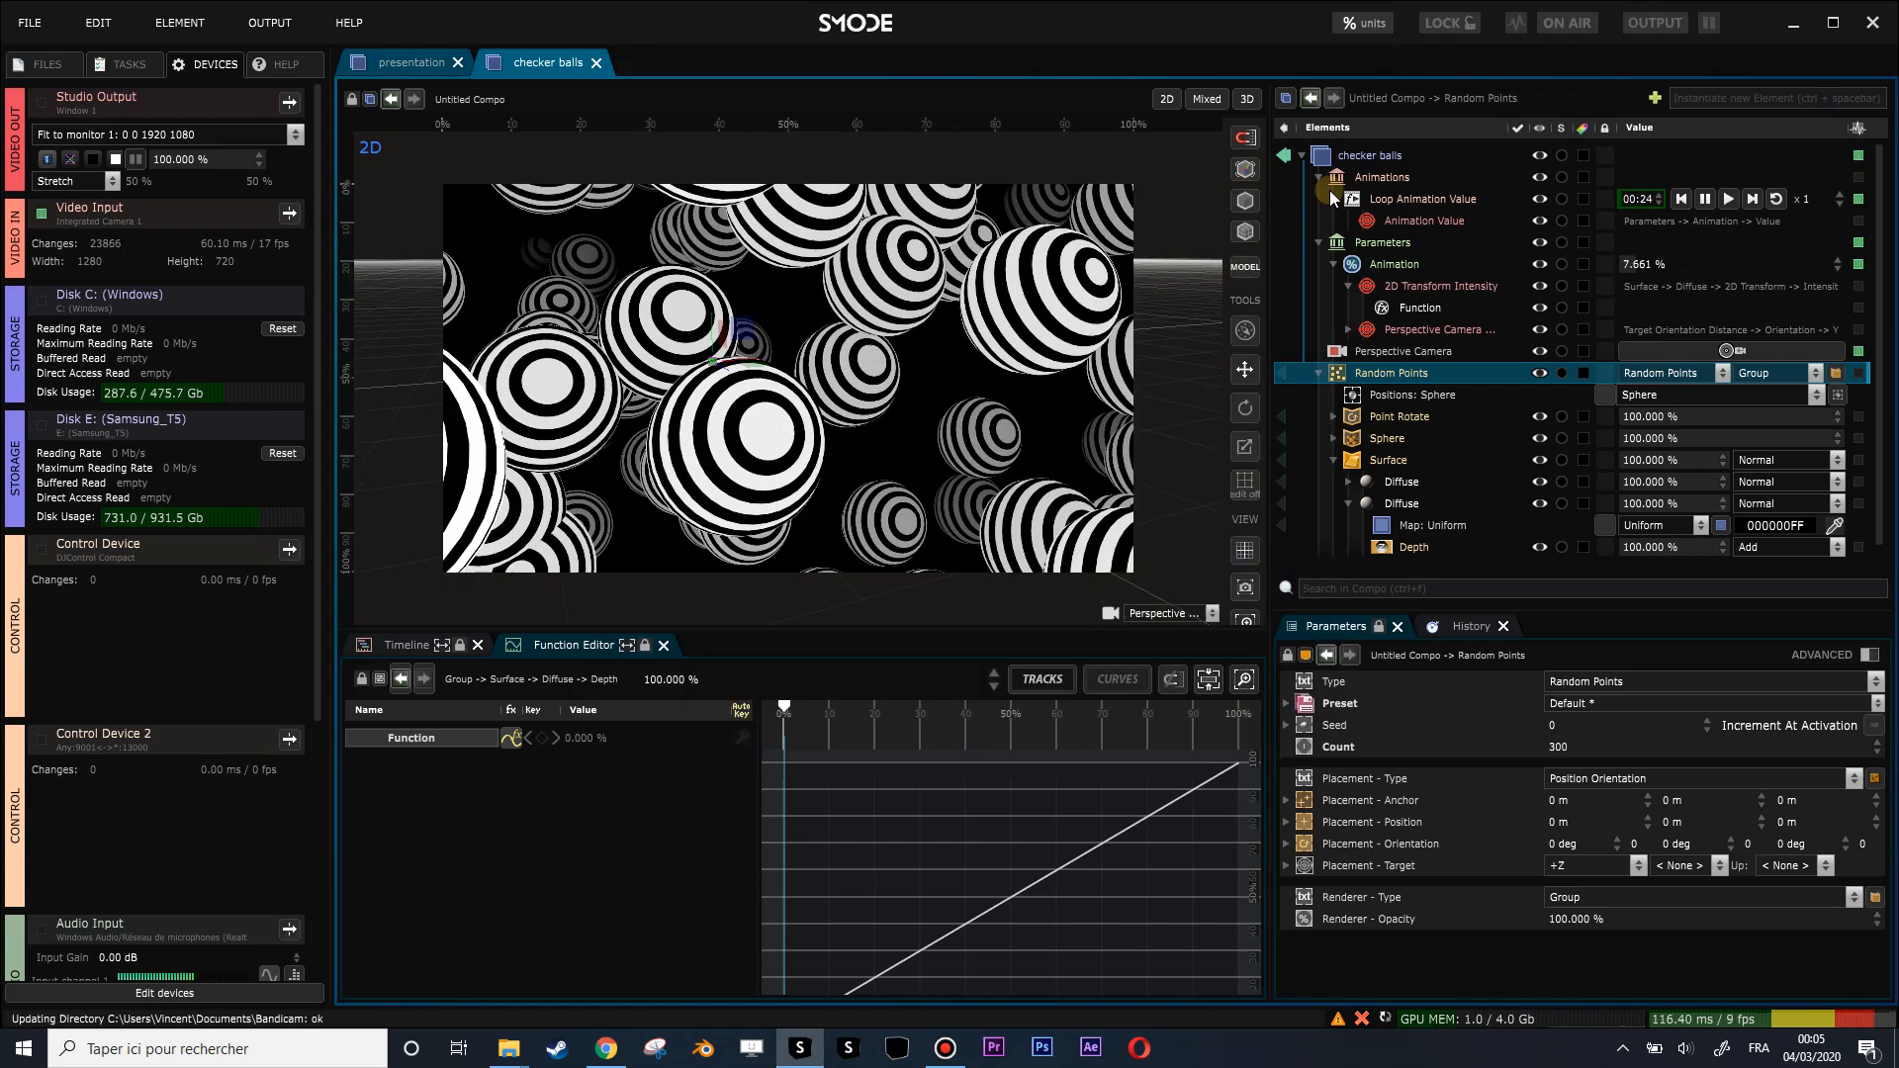
# Collapse the Animations, Parameters and Random Points branches in the element tree.
pyautogui.click(1319, 179)
pyautogui.click(1320, 201)
pyautogui.click(1319, 242)
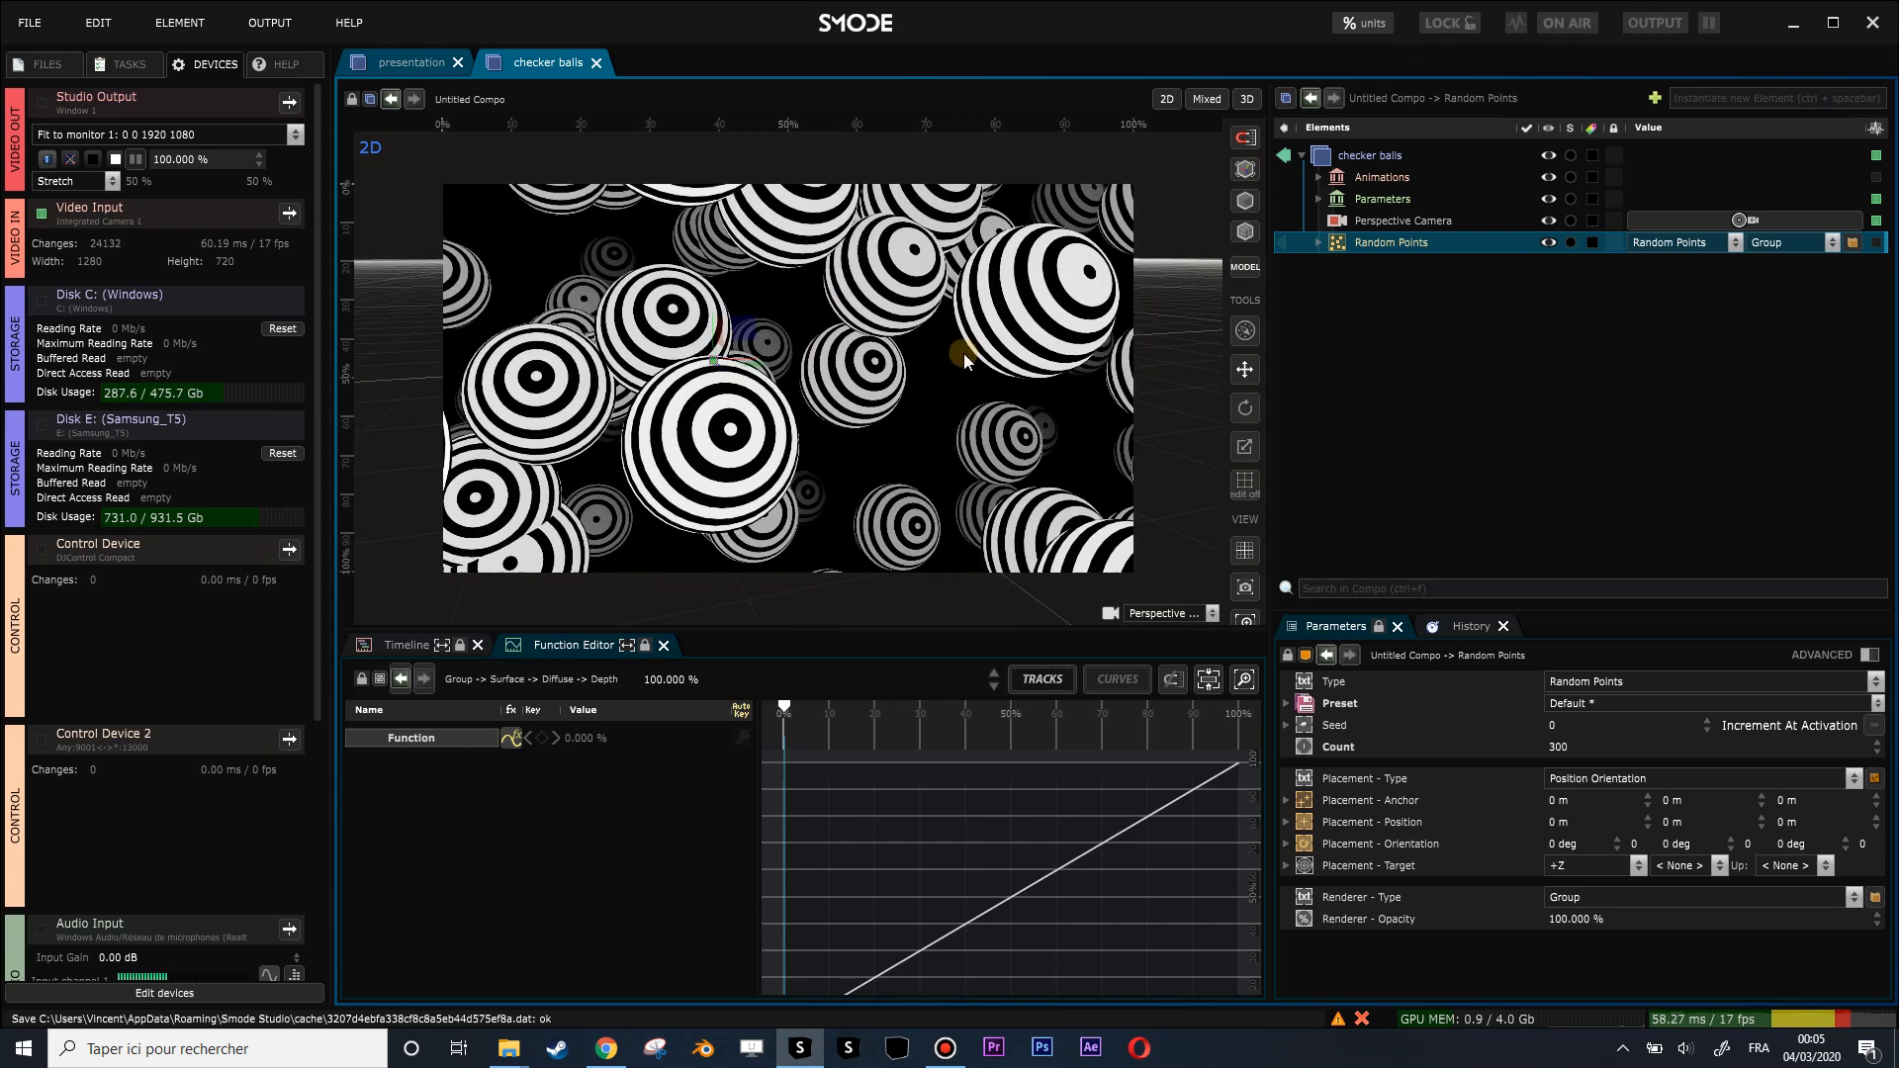
# Switch to Chrome to compare the scene with the striped balls reference post on Instagram, and return to Smode.
pyautogui.click(621, 1046)
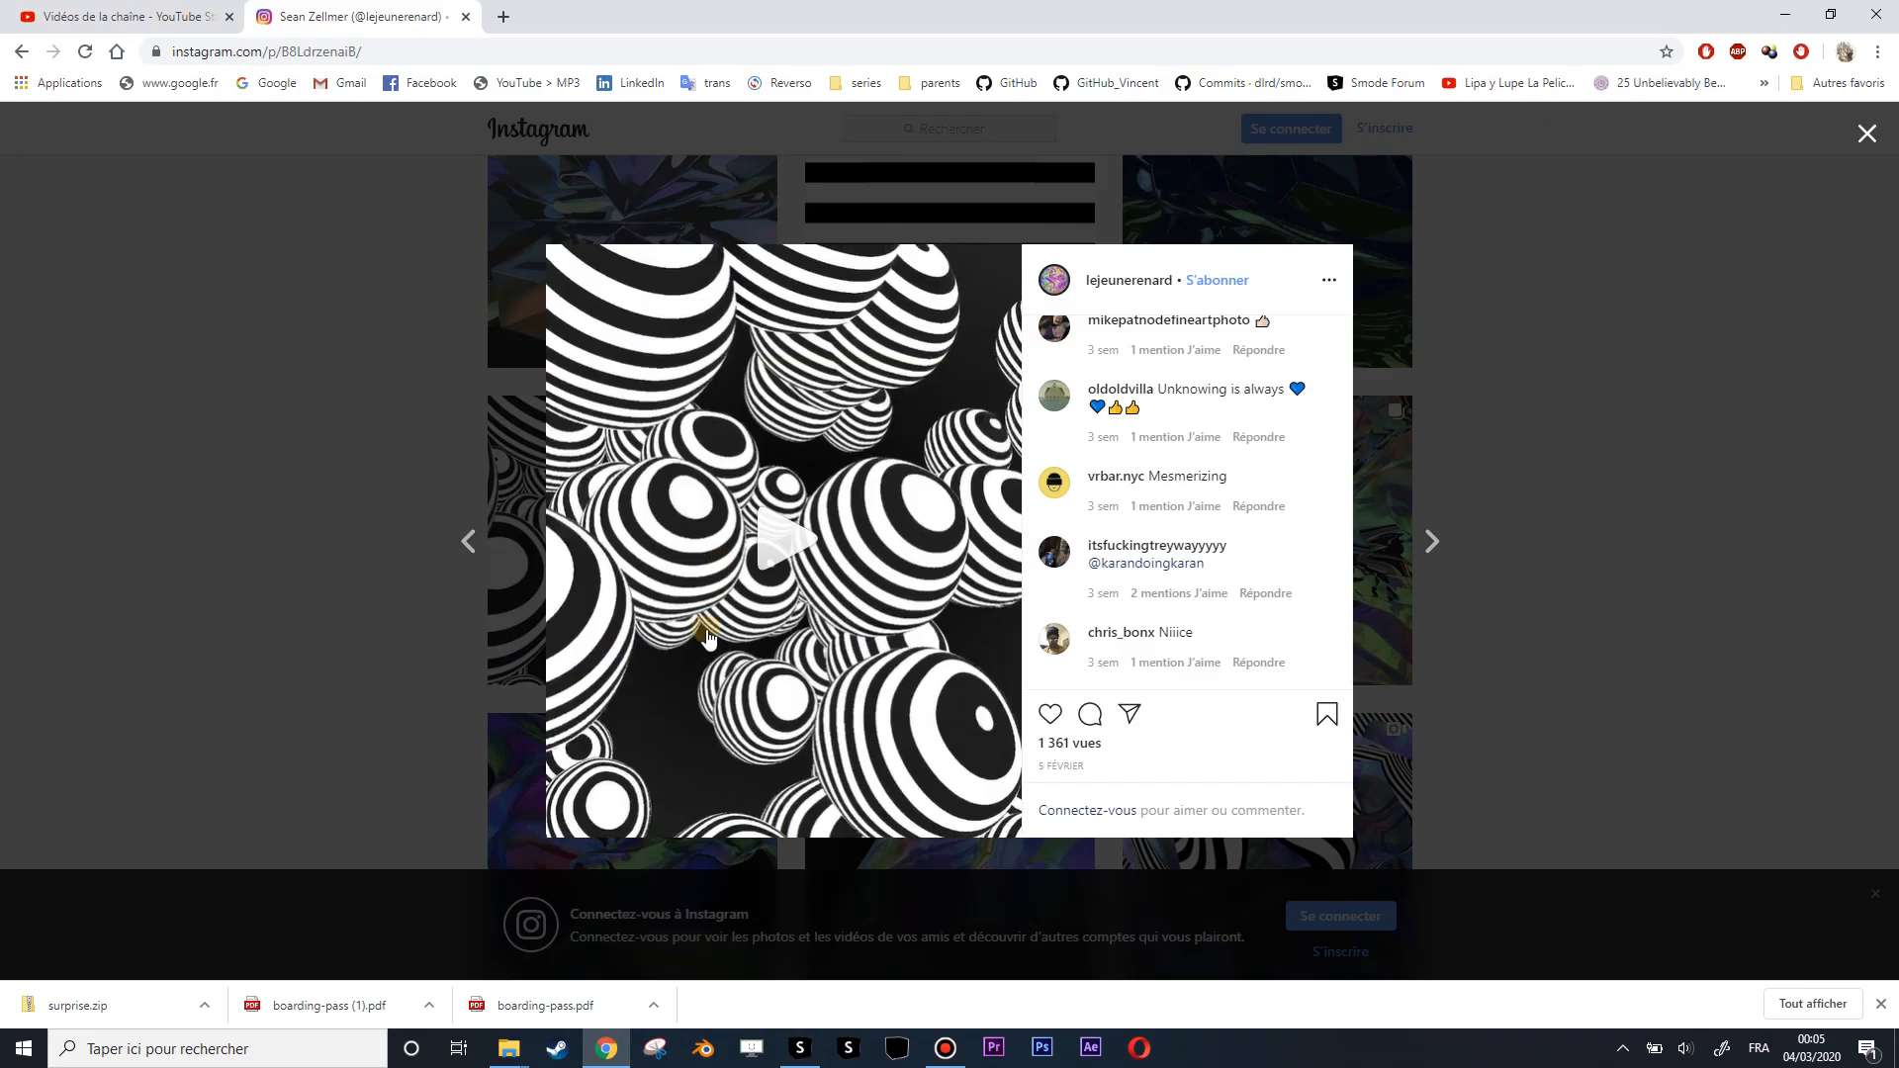
pyautogui.click(617, 1046)
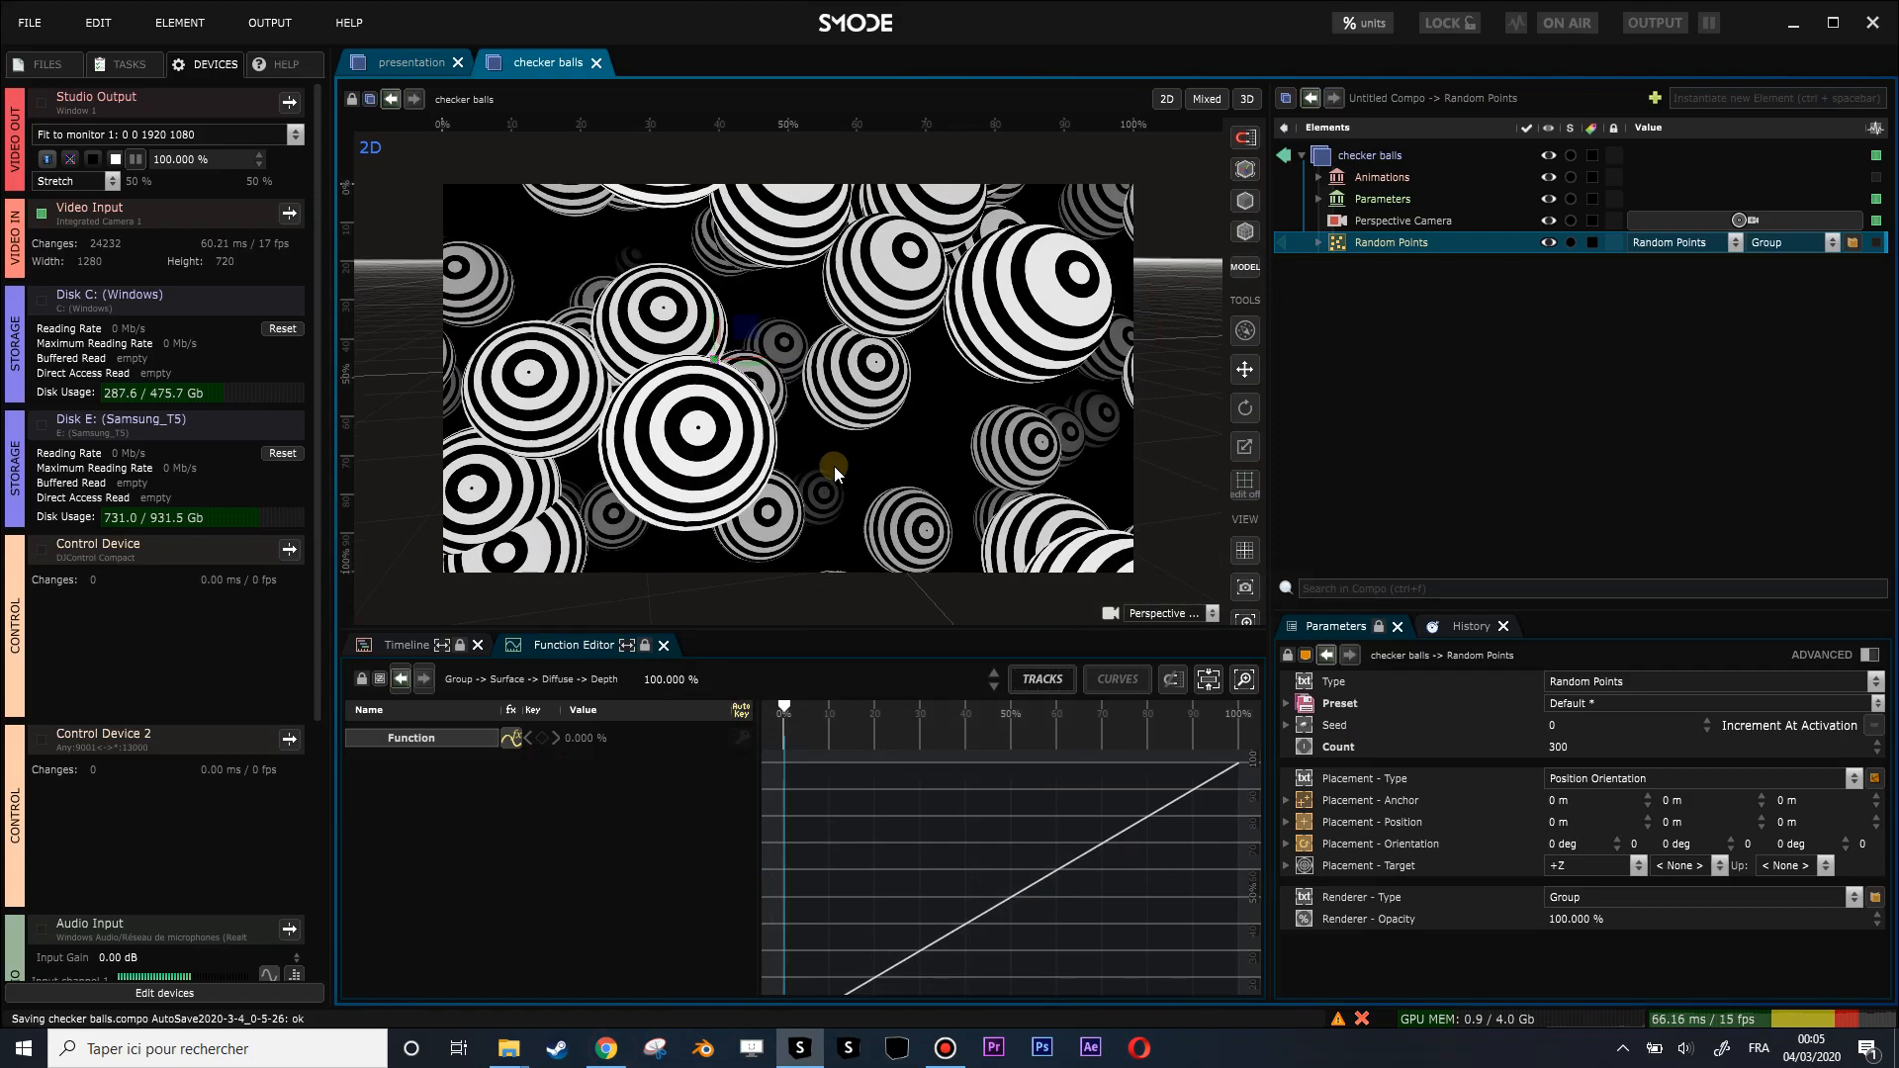